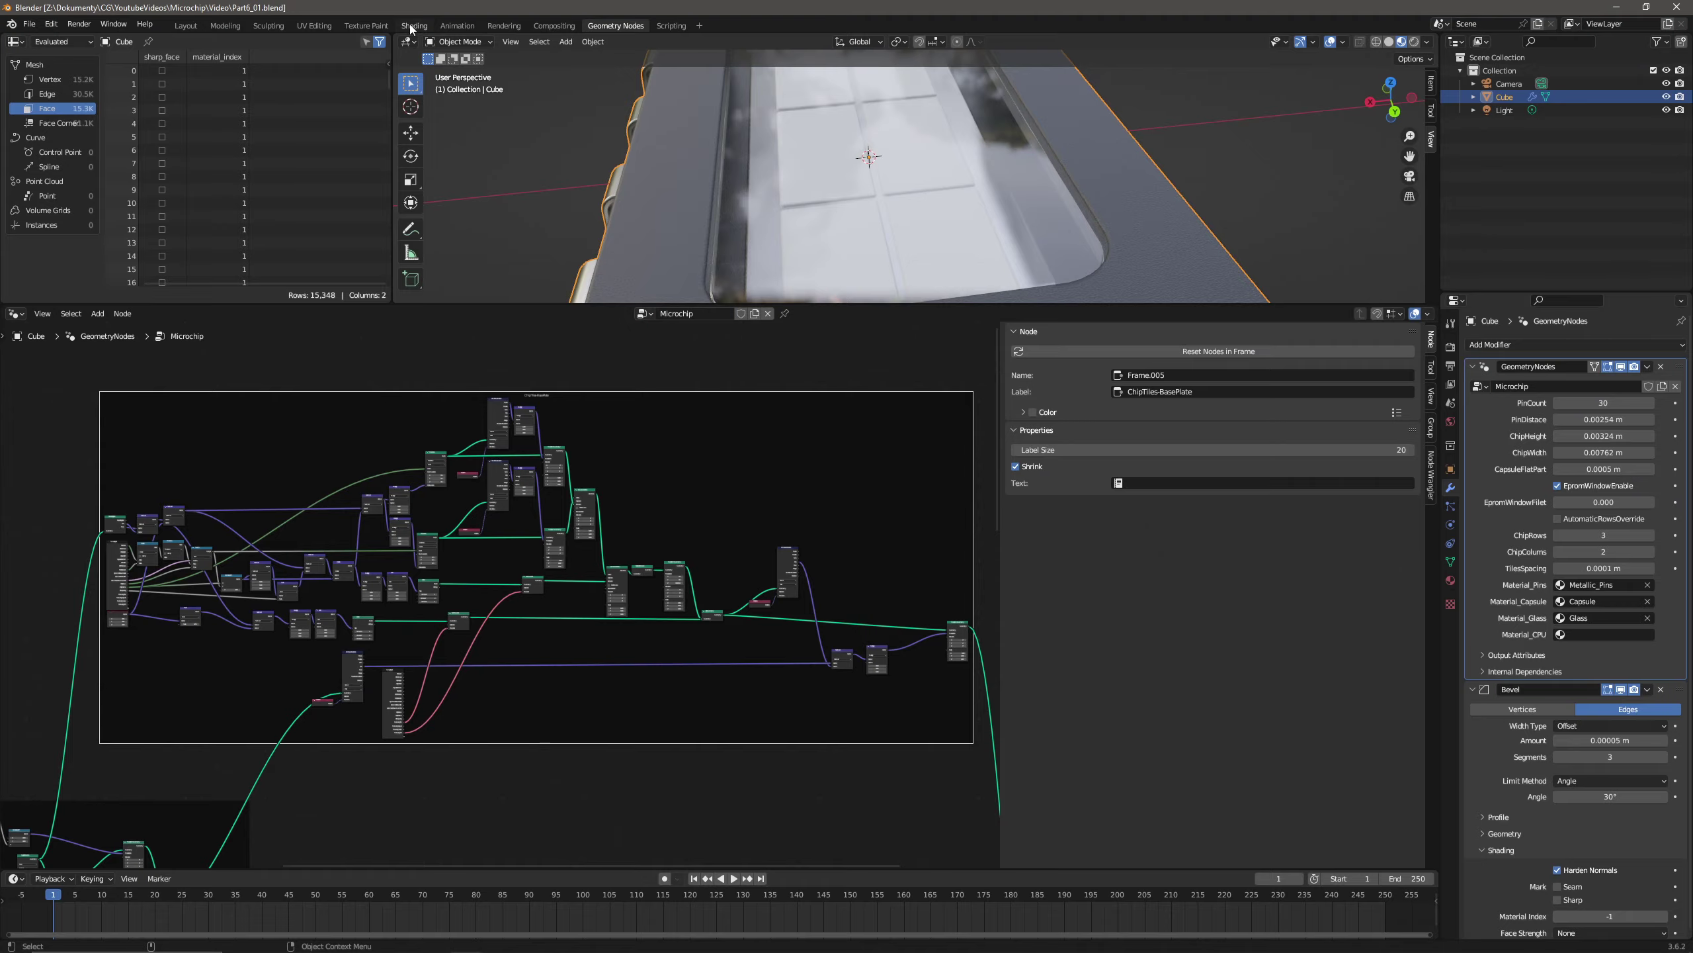
# - In the Shading workspace, make a separate copy of the Glass material and rename it CPU
pyautogui.click(413, 26)
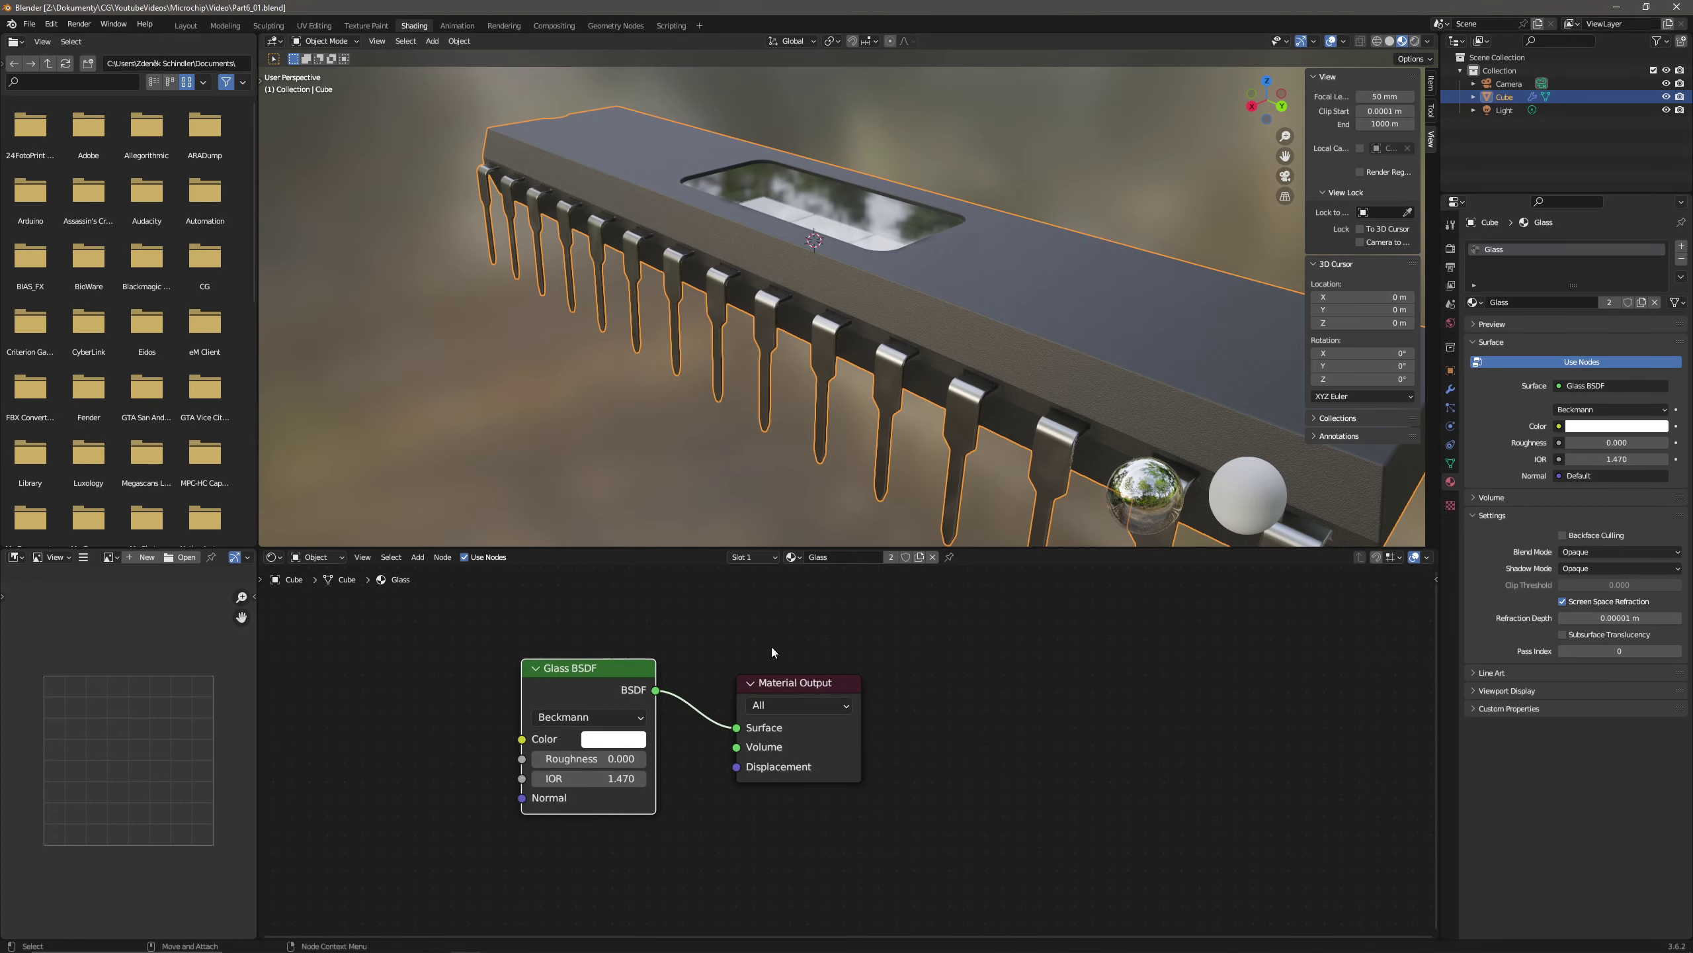
pyautogui.click(891, 556)
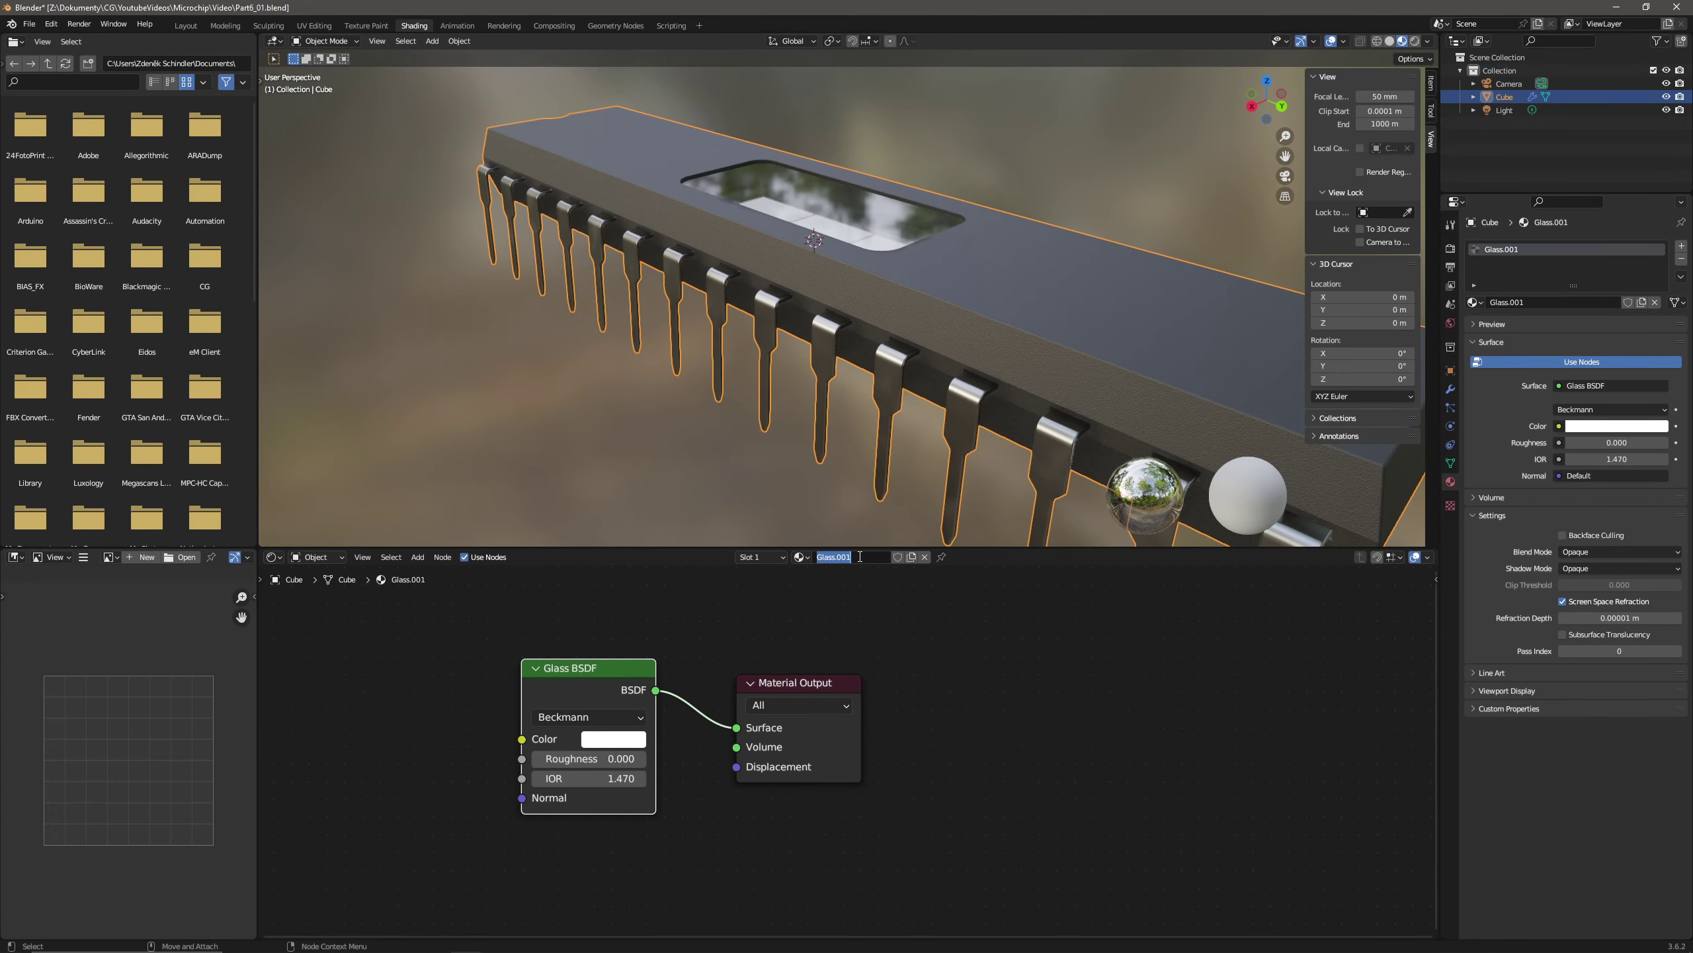
pyautogui.press('Return')
# - Assign the CPU material to the Material_CPU input of the cube's Microchip geometry nodes modifier
pyautogui.click(1450, 389)
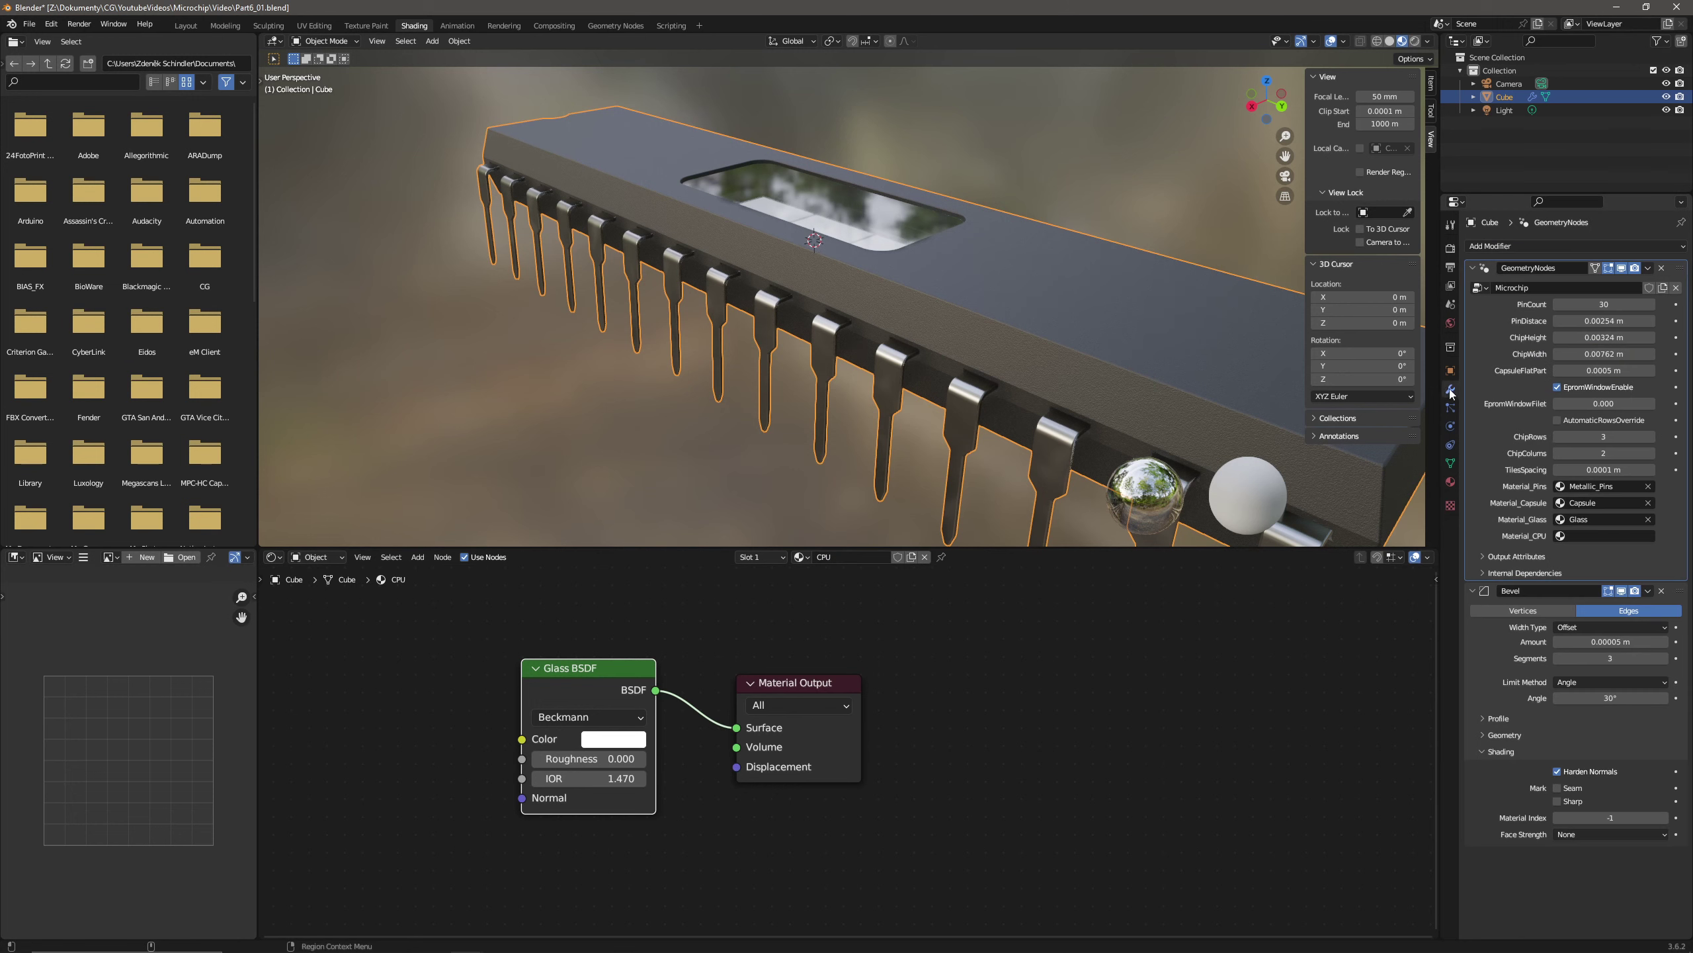
pyautogui.click(1596, 535)
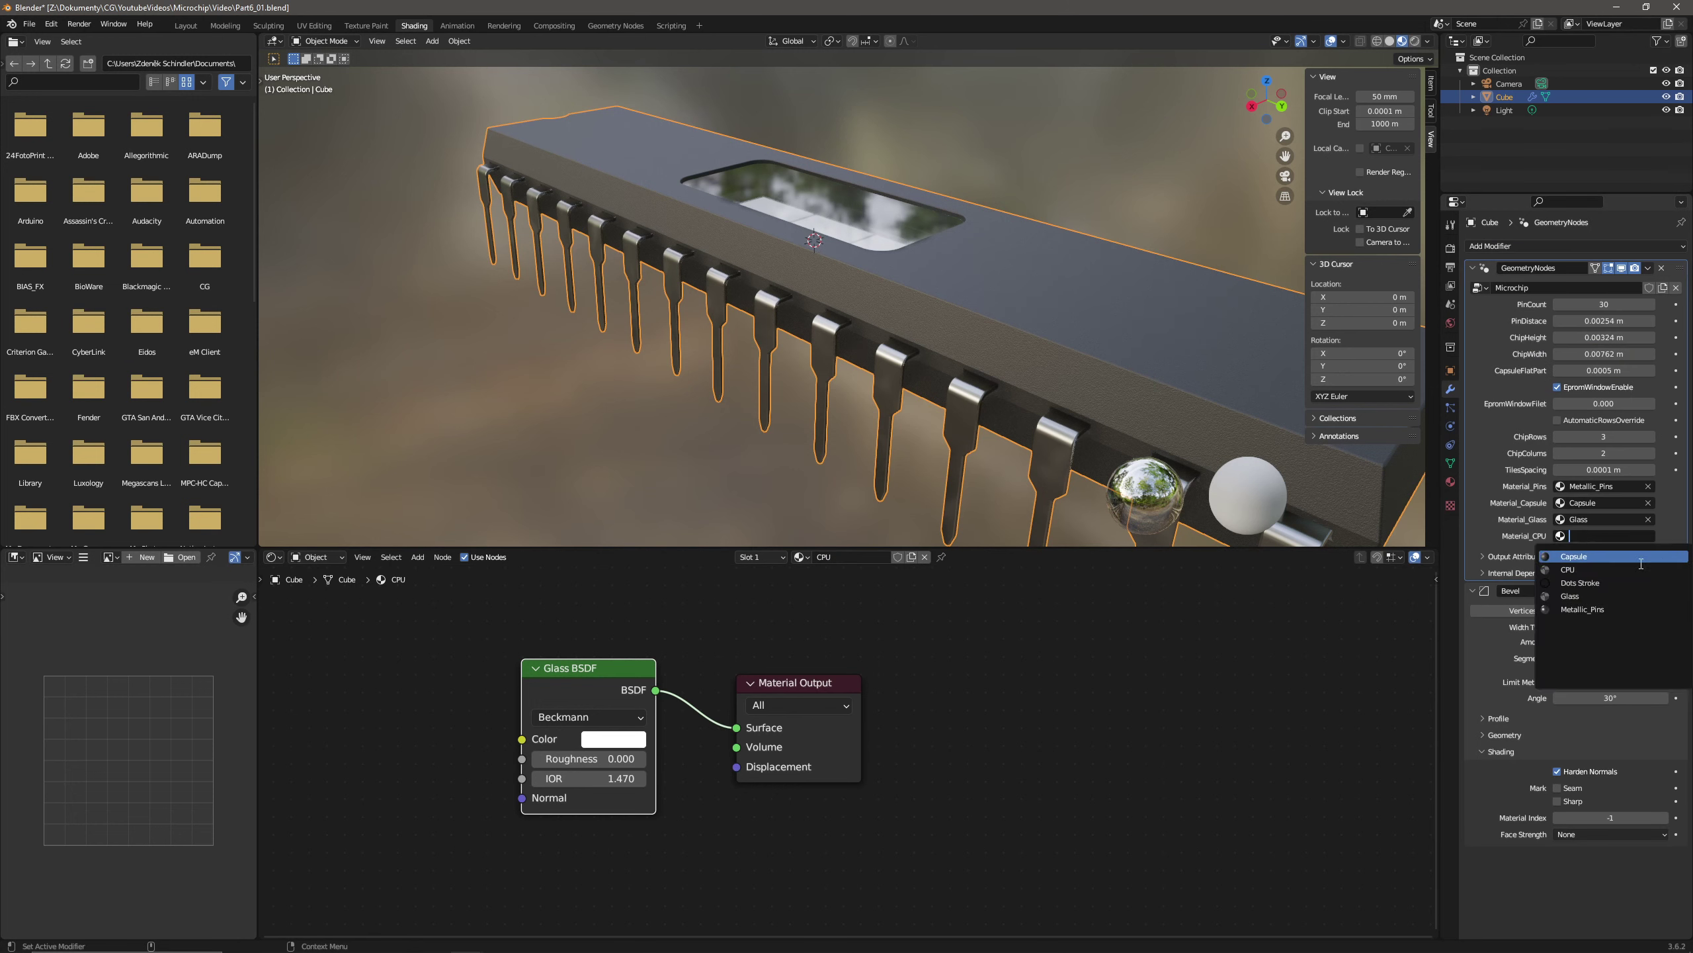
pyautogui.click(1590, 569)
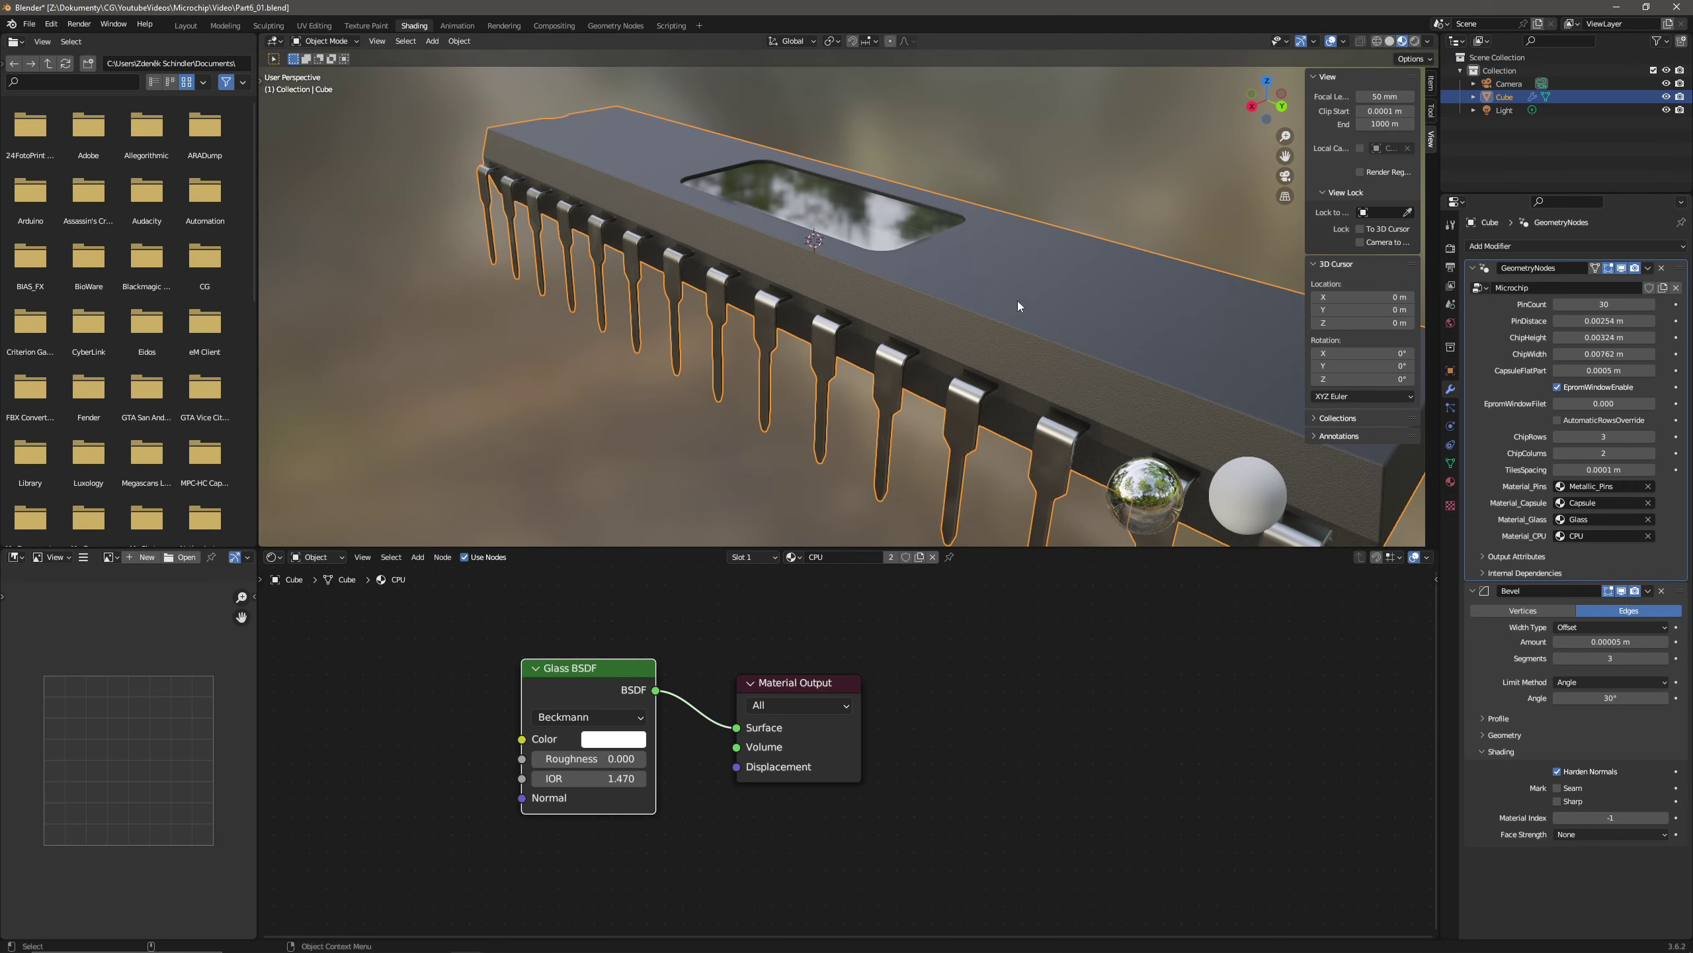
# - Turn off Screen Space Refraction in the CPU material's settings
pyautogui.moveTo(1027, 299); pyautogui.dragTo(878, 366, button='middle')
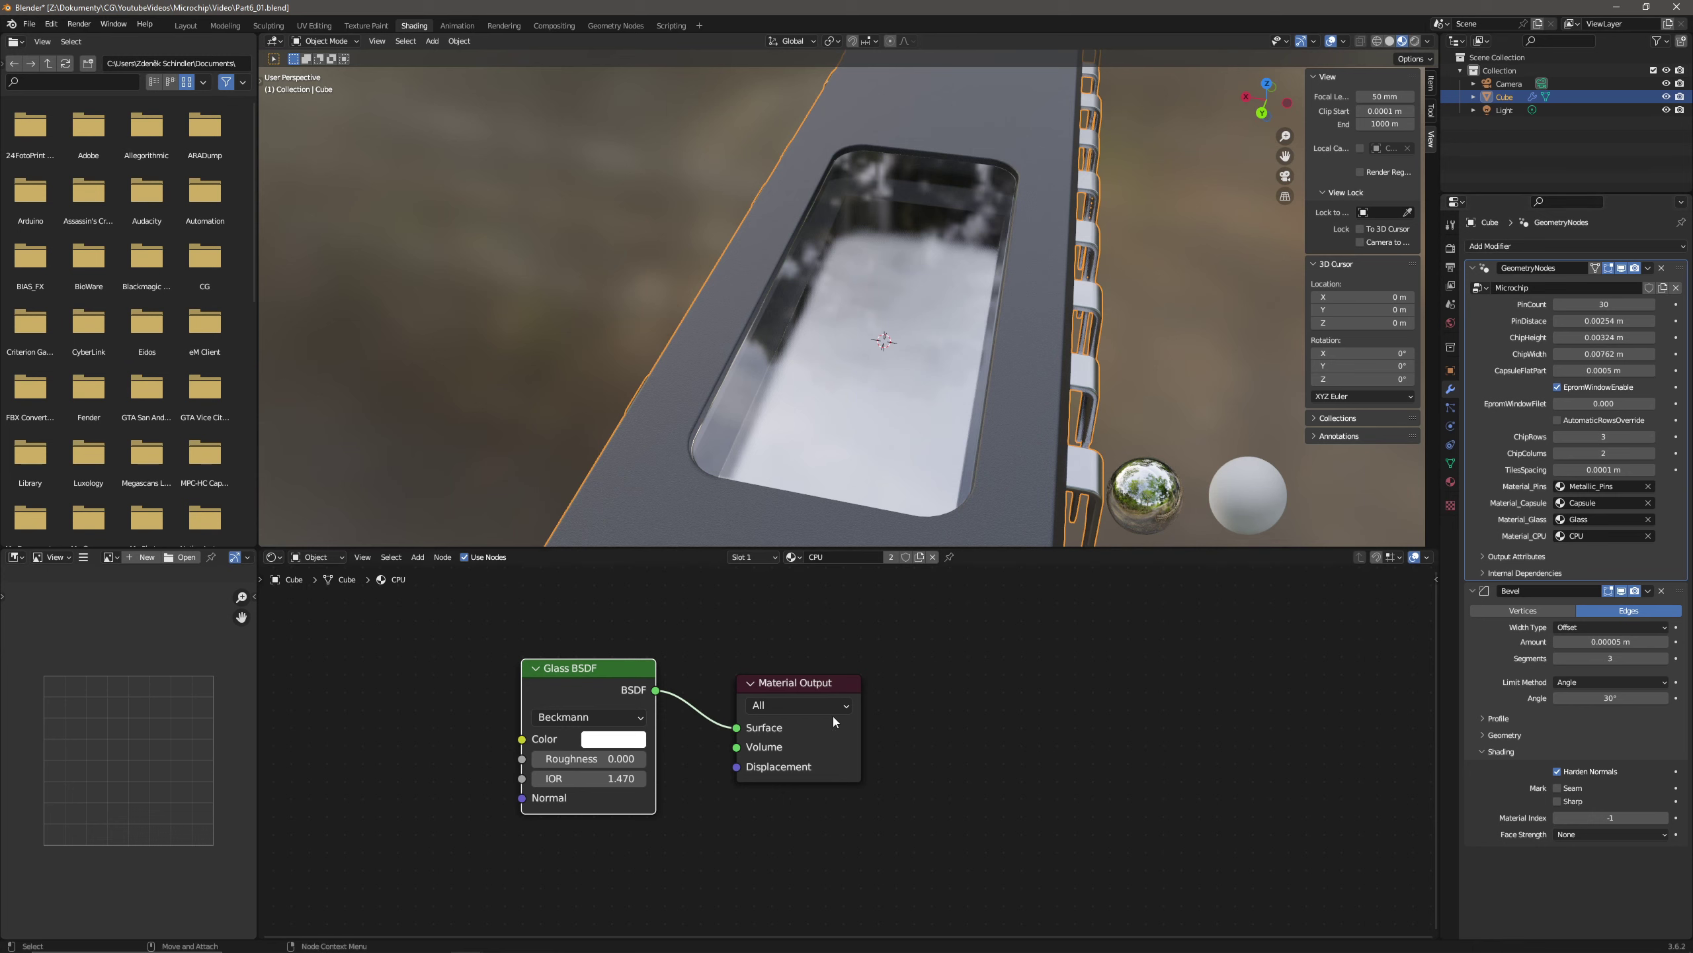
pyautogui.click(1450, 480)
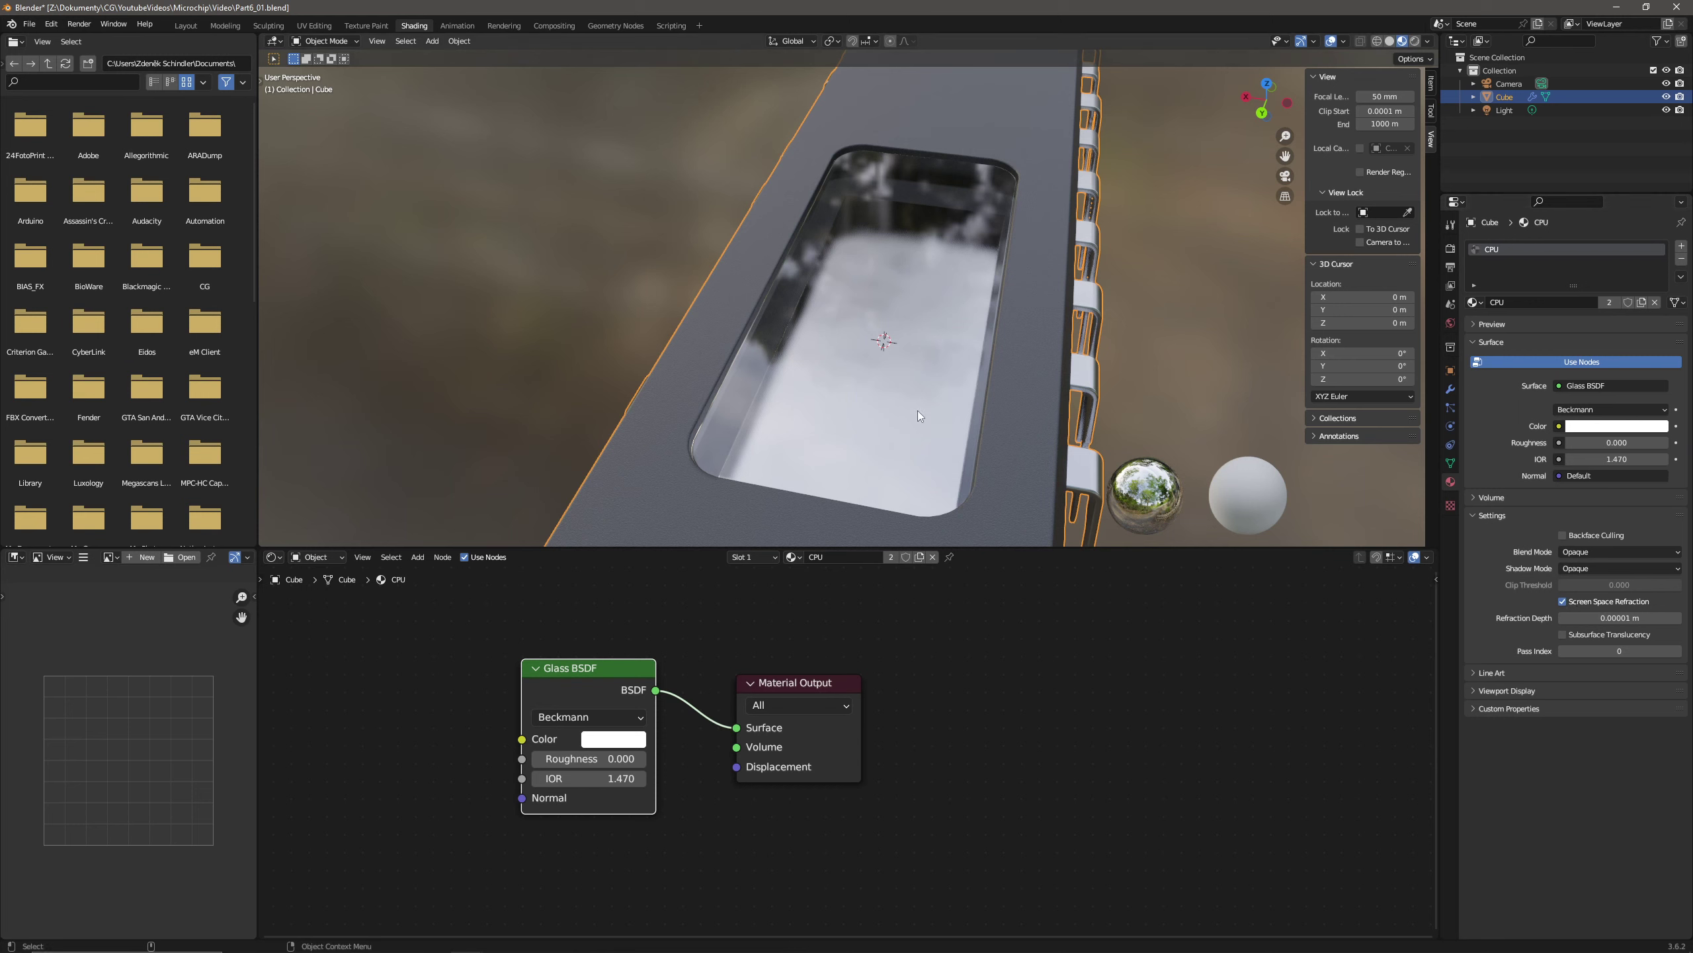
pyautogui.click(1564, 601)
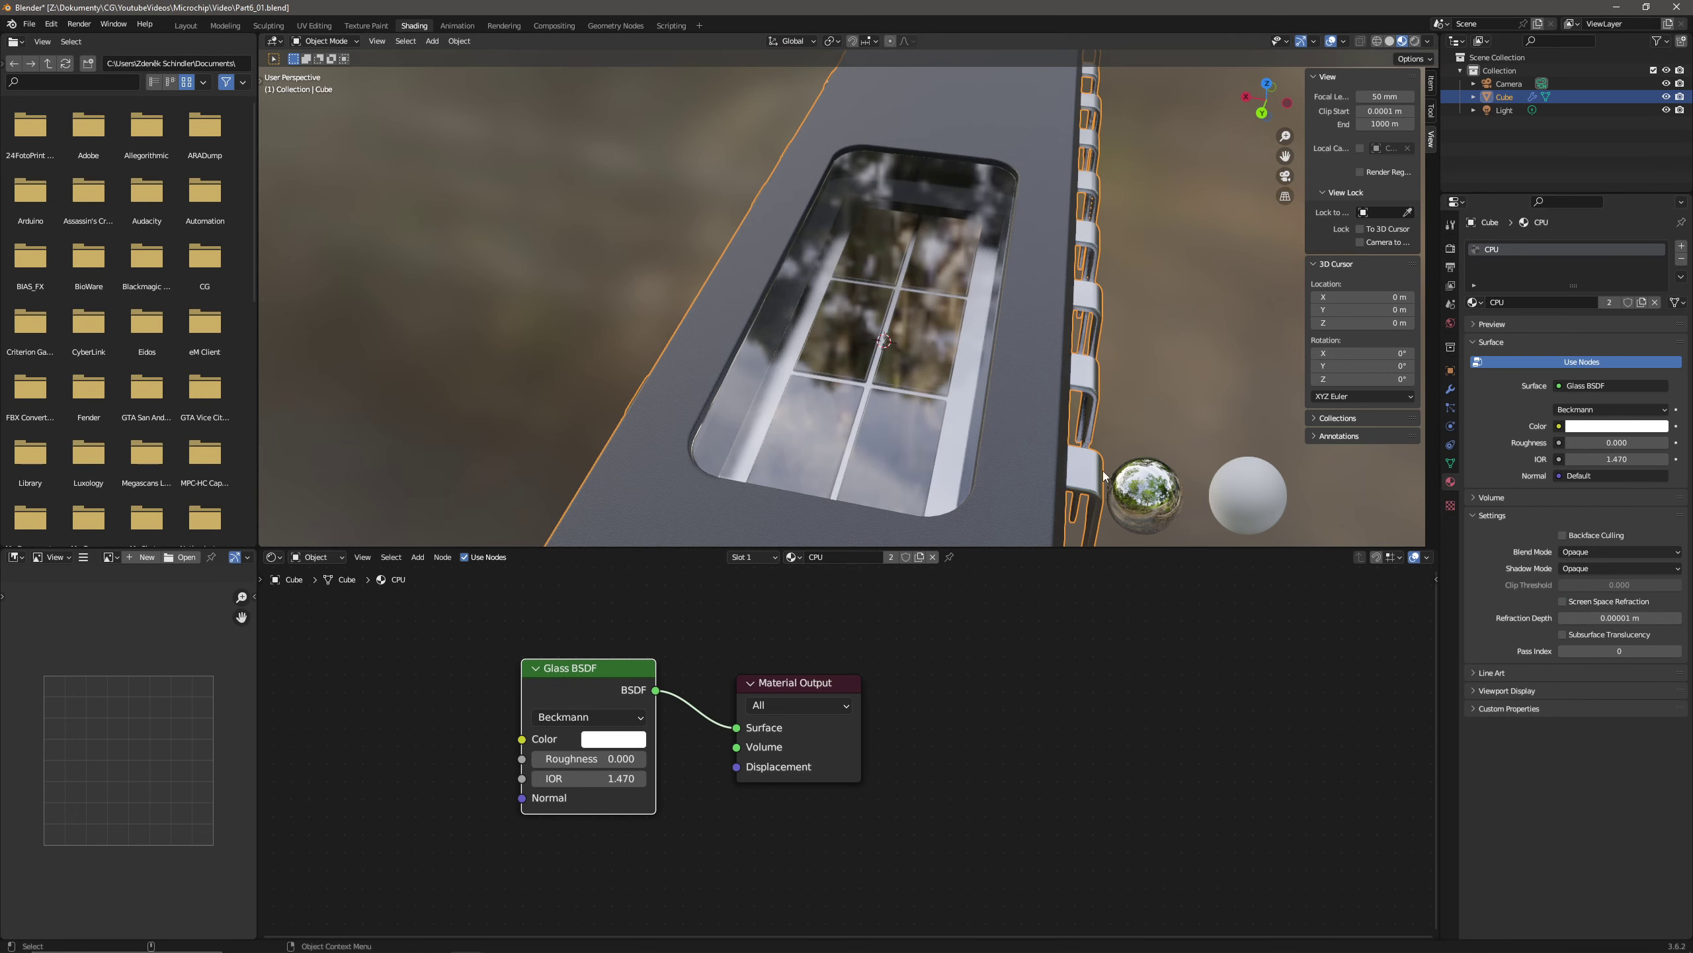
# - Detach the Material Output, set it farther from the Glass BSDF, and delete the Glass BSDF node
pyautogui.moveTo(797, 681); pyautogui.dragTo(949, 626)
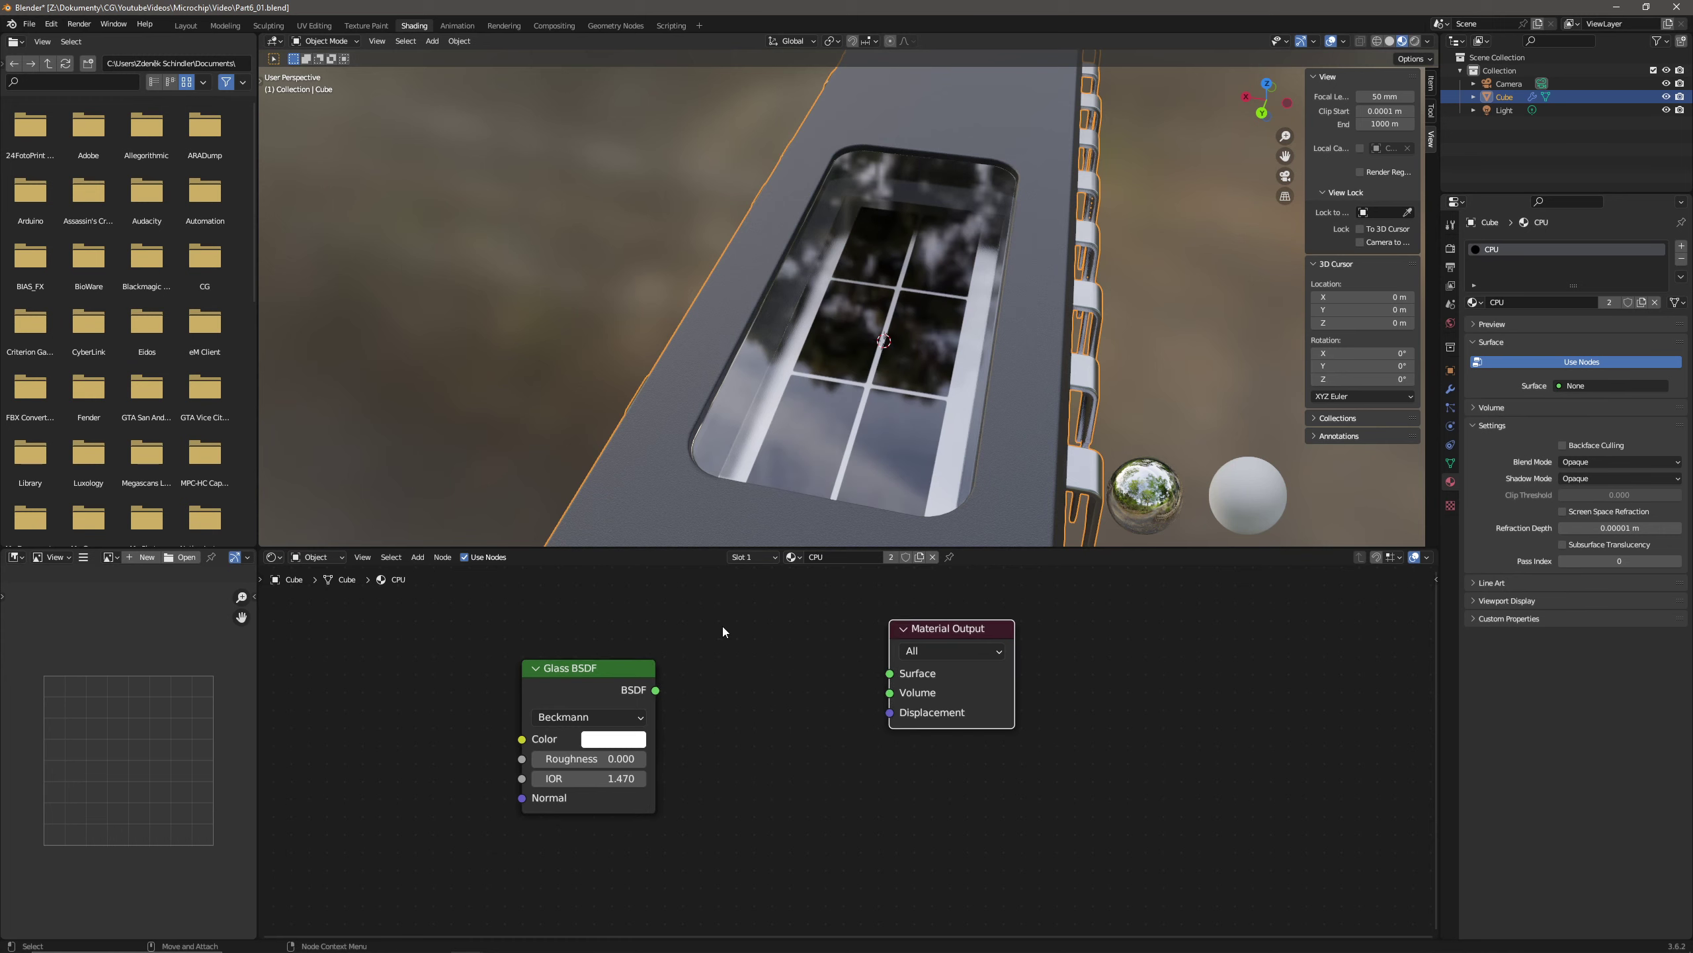
pyautogui.moveTo(722, 627); pyautogui.dragTo(513, 894)
pyautogui.press('x')
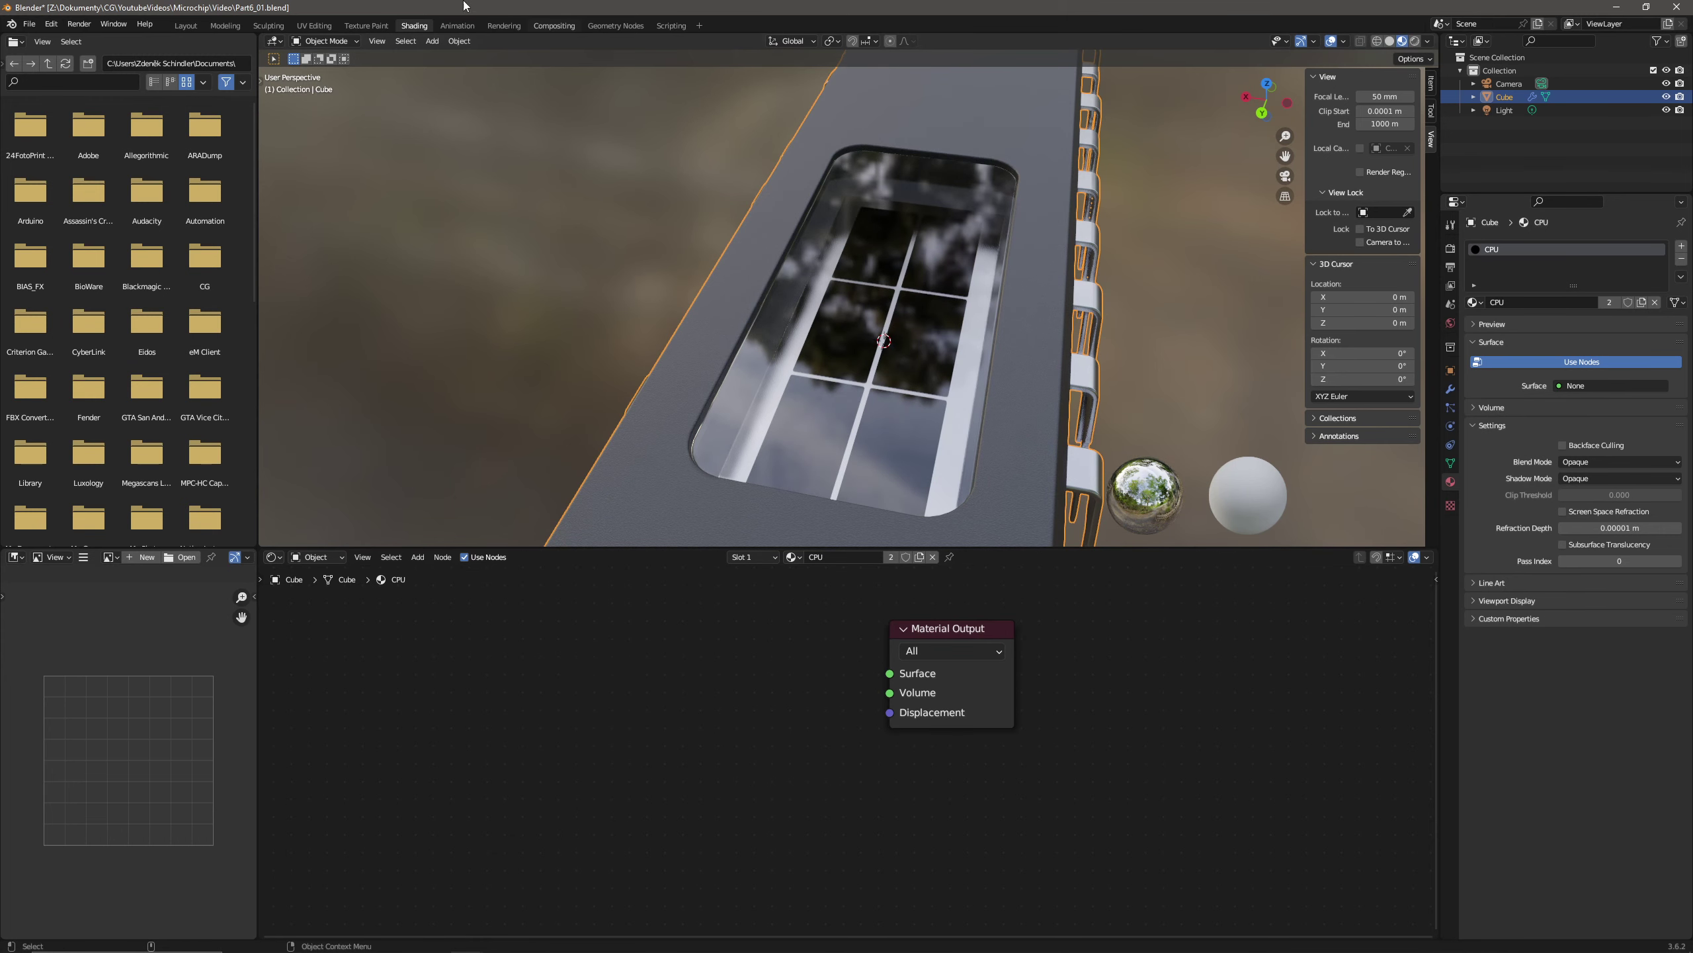
# - In the Geometry Nodes workspace, move the Group Output node beside the end of the ChipTiles-BasePlate frame
pyautogui.click(614, 26)
pyautogui.scroll(10, 832, 708)
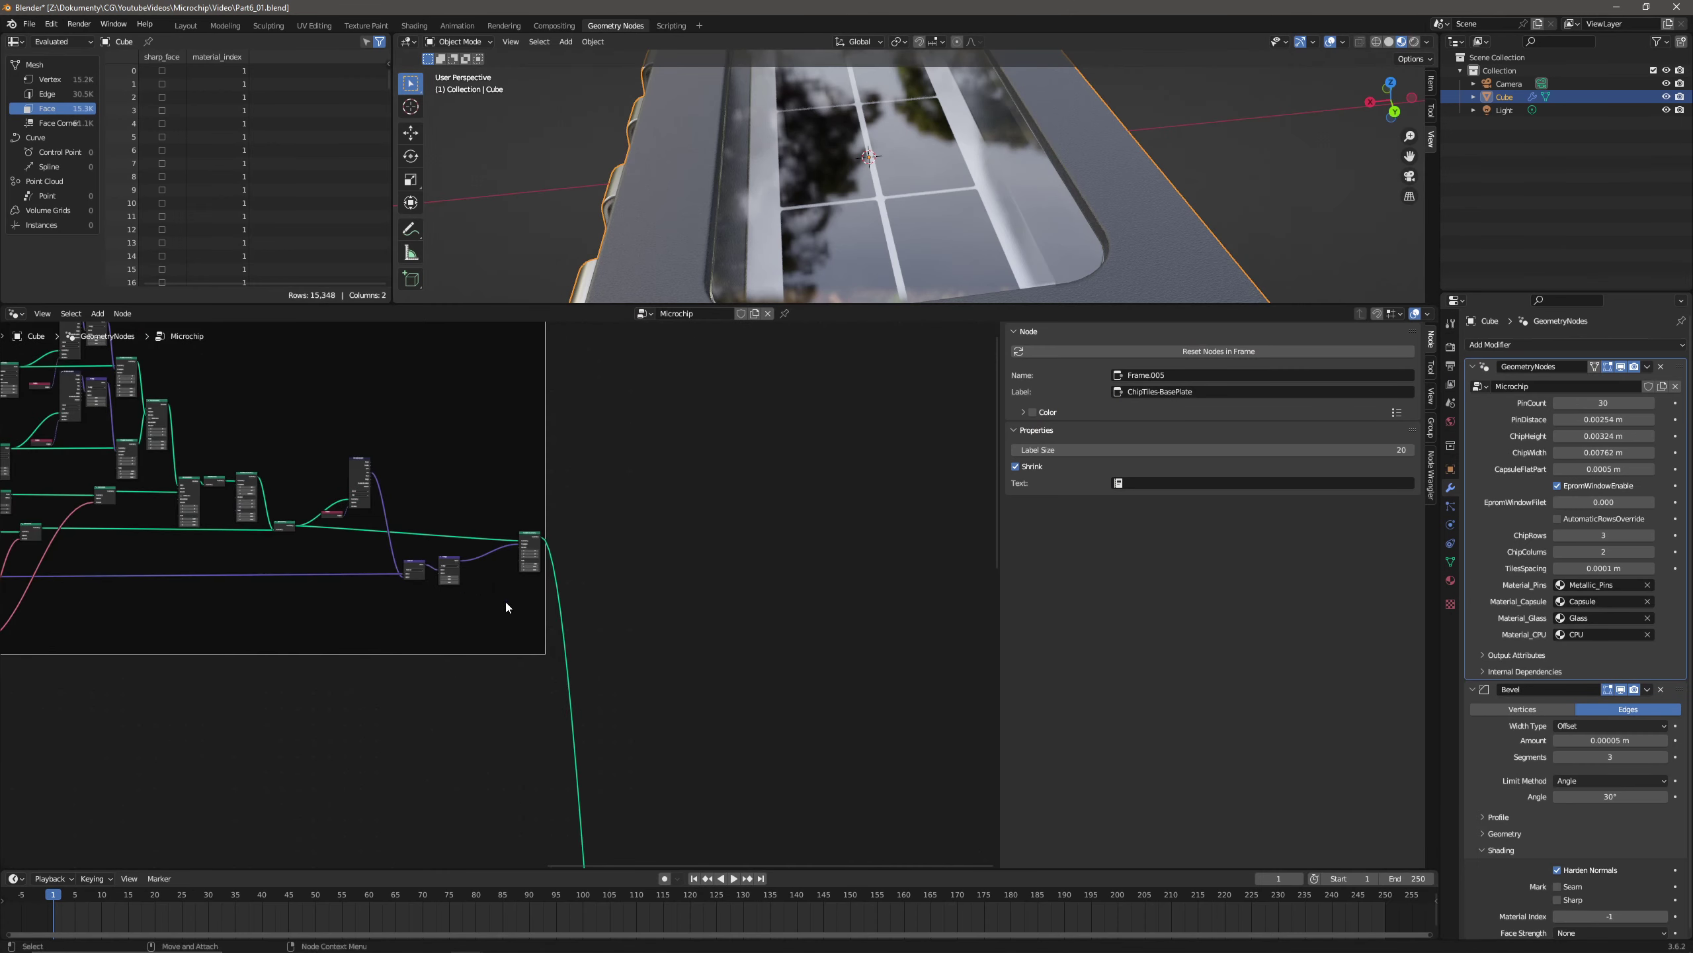
pyautogui.moveTo(858, 729); pyautogui.dragTo(670, 600, button='middle')
pyautogui.moveTo(783, 598); pyautogui.dragTo(645, 641)
pyautogui.press('g')
pyautogui.click(571, 337)
pyautogui.moveTo(543, 395); pyautogui.dragTo(590, 723, button='middle')
pyautogui.scroll(1, 646, 707)
pyautogui.press('g')
pyautogui.click(618, 362)
# - Connect the ChipTiles-BasePlate frame's final Transform Geometry node directly to the Group Output's Geometry input
pyautogui.moveTo(588, 456); pyautogui.dragTo(592, 836, button='middle')
pyautogui.moveTo(625, 786); pyautogui.dragTo(540, 385)
pyautogui.moveTo(477, 394); pyautogui.dragTo(465, 518, button='middle')
pyautogui.scroll(10, 487, 547)
pyautogui.moveTo(453, 465); pyautogui.dragTo(612, 505)
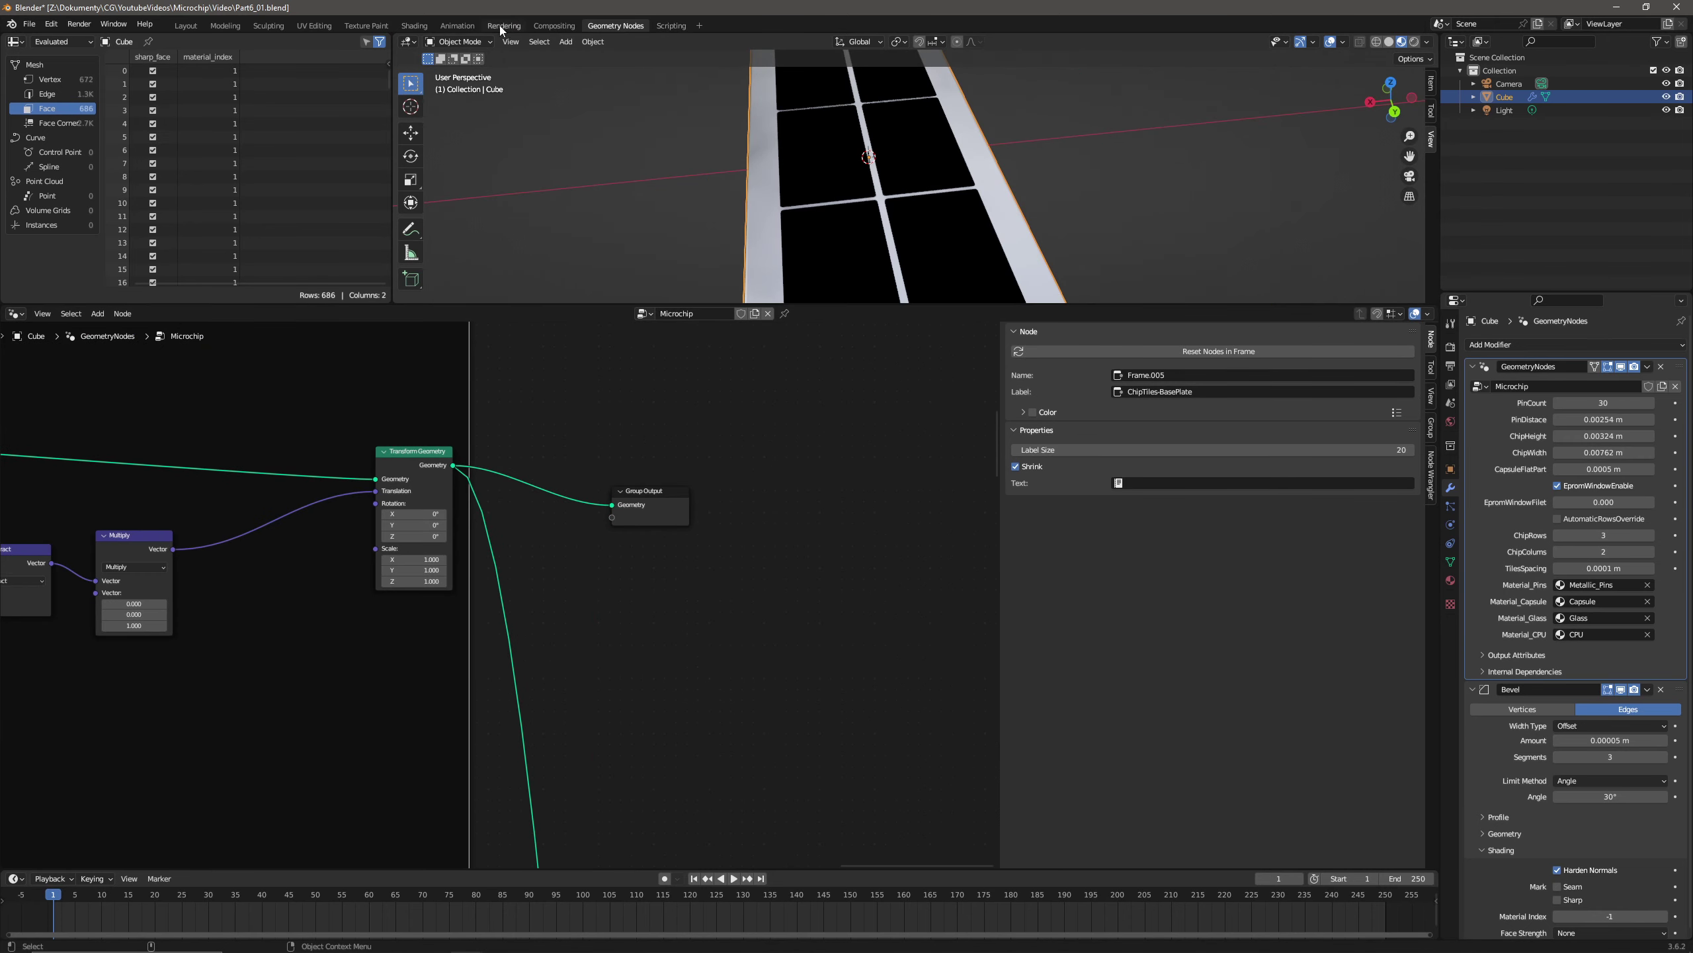
# - Return to the Shading workspace and add a Principled BSDF node to the CPU material
pyautogui.click(414, 27)
pyautogui.press('Home')
pyautogui.hotkey('shift', 'a')
pyautogui.write('prin')
pyautogui.press('Return')
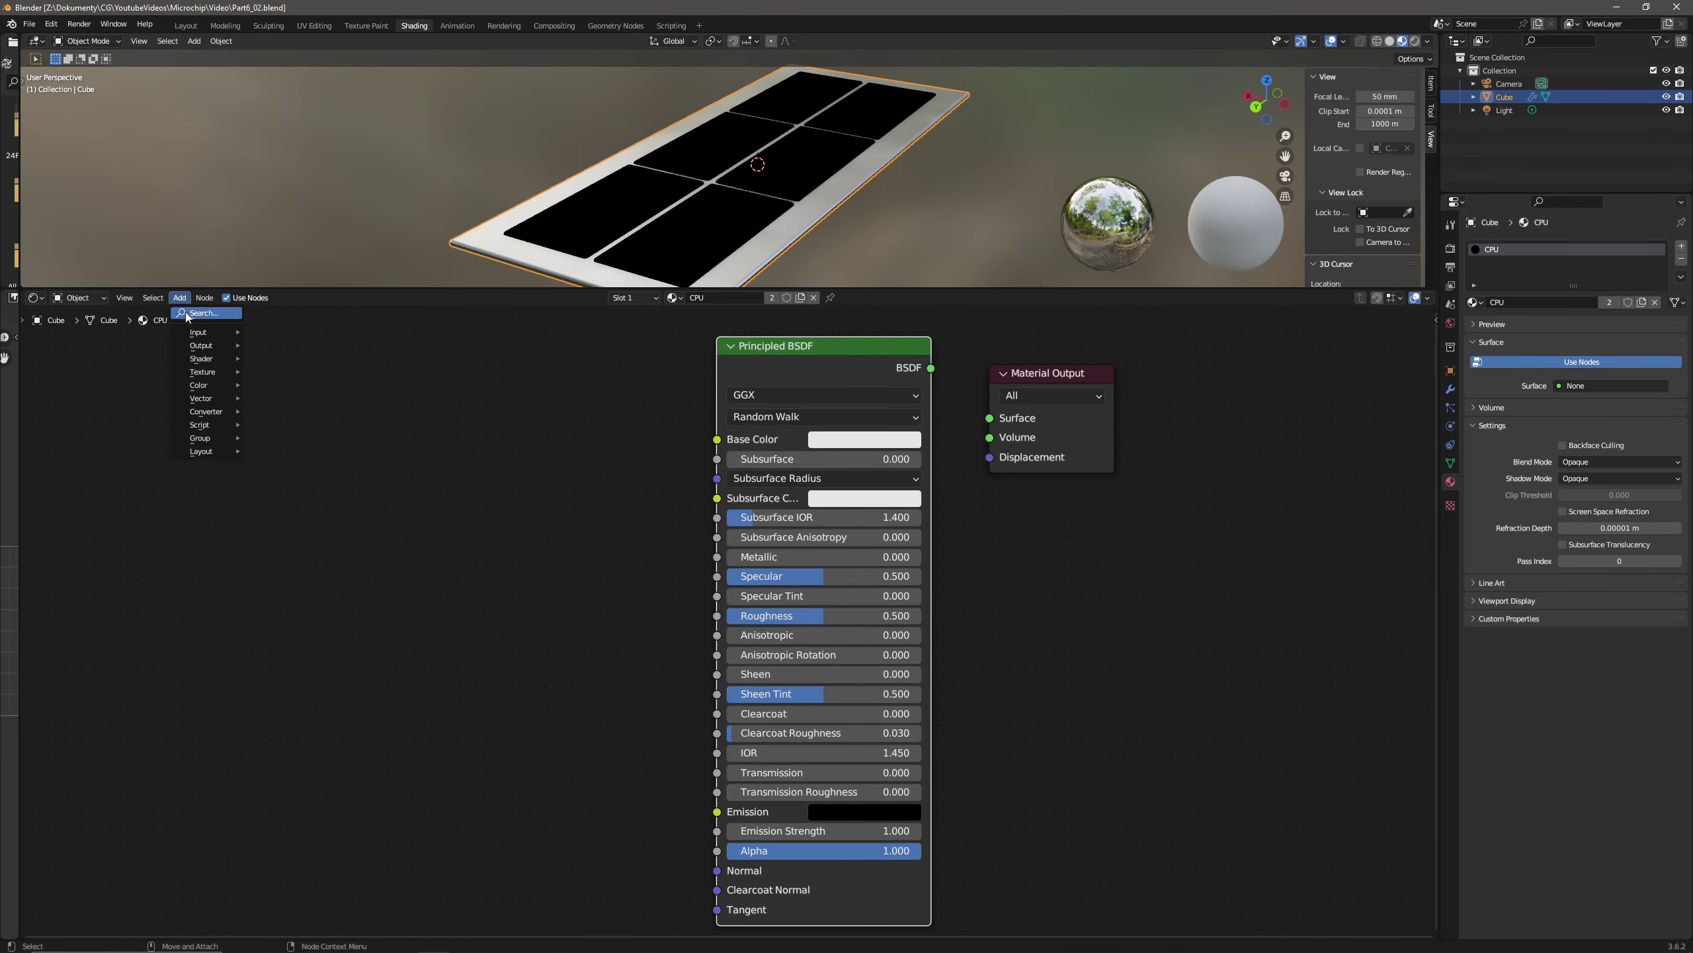
# - Add a Brick Texture node and connect its Color output directly to the Material Output's Surface input
pyautogui.click(186, 312)
pyautogui.write('brick')
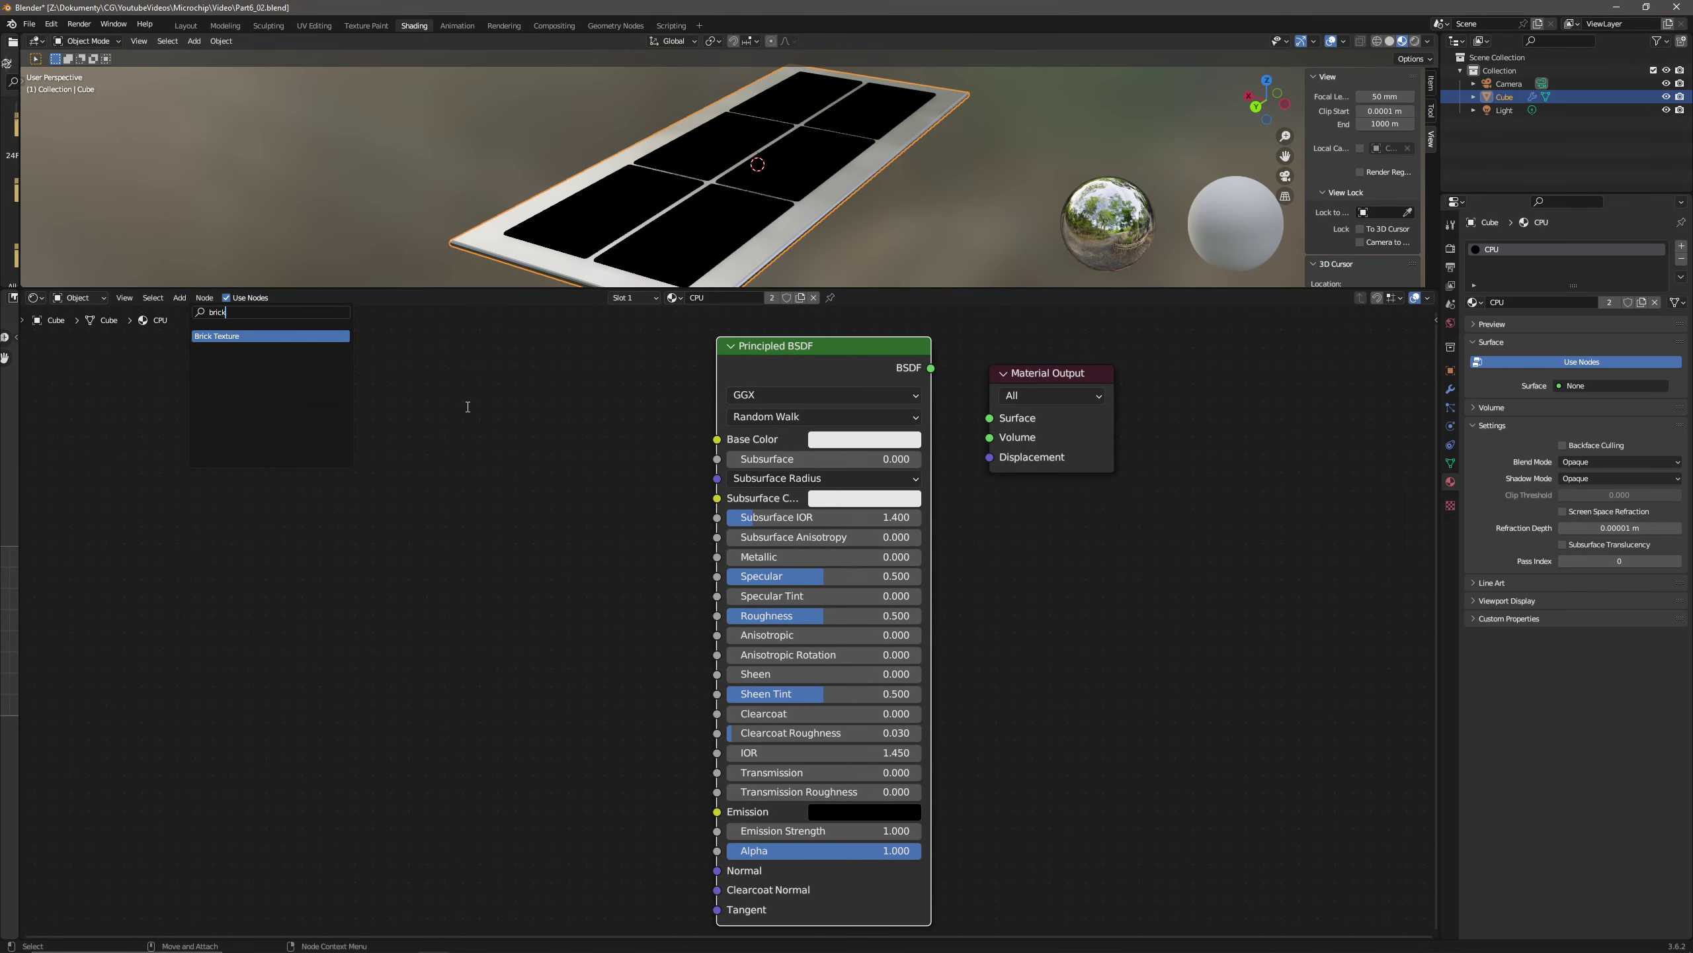
pyautogui.press('Return')
pyautogui.moveTo(534, 467); pyautogui.dragTo(1075, 414)
pyautogui.moveTo(434, 614); pyautogui.dragTo(793, 604, button='middle')
pyautogui.scroll(1, 935, 496)
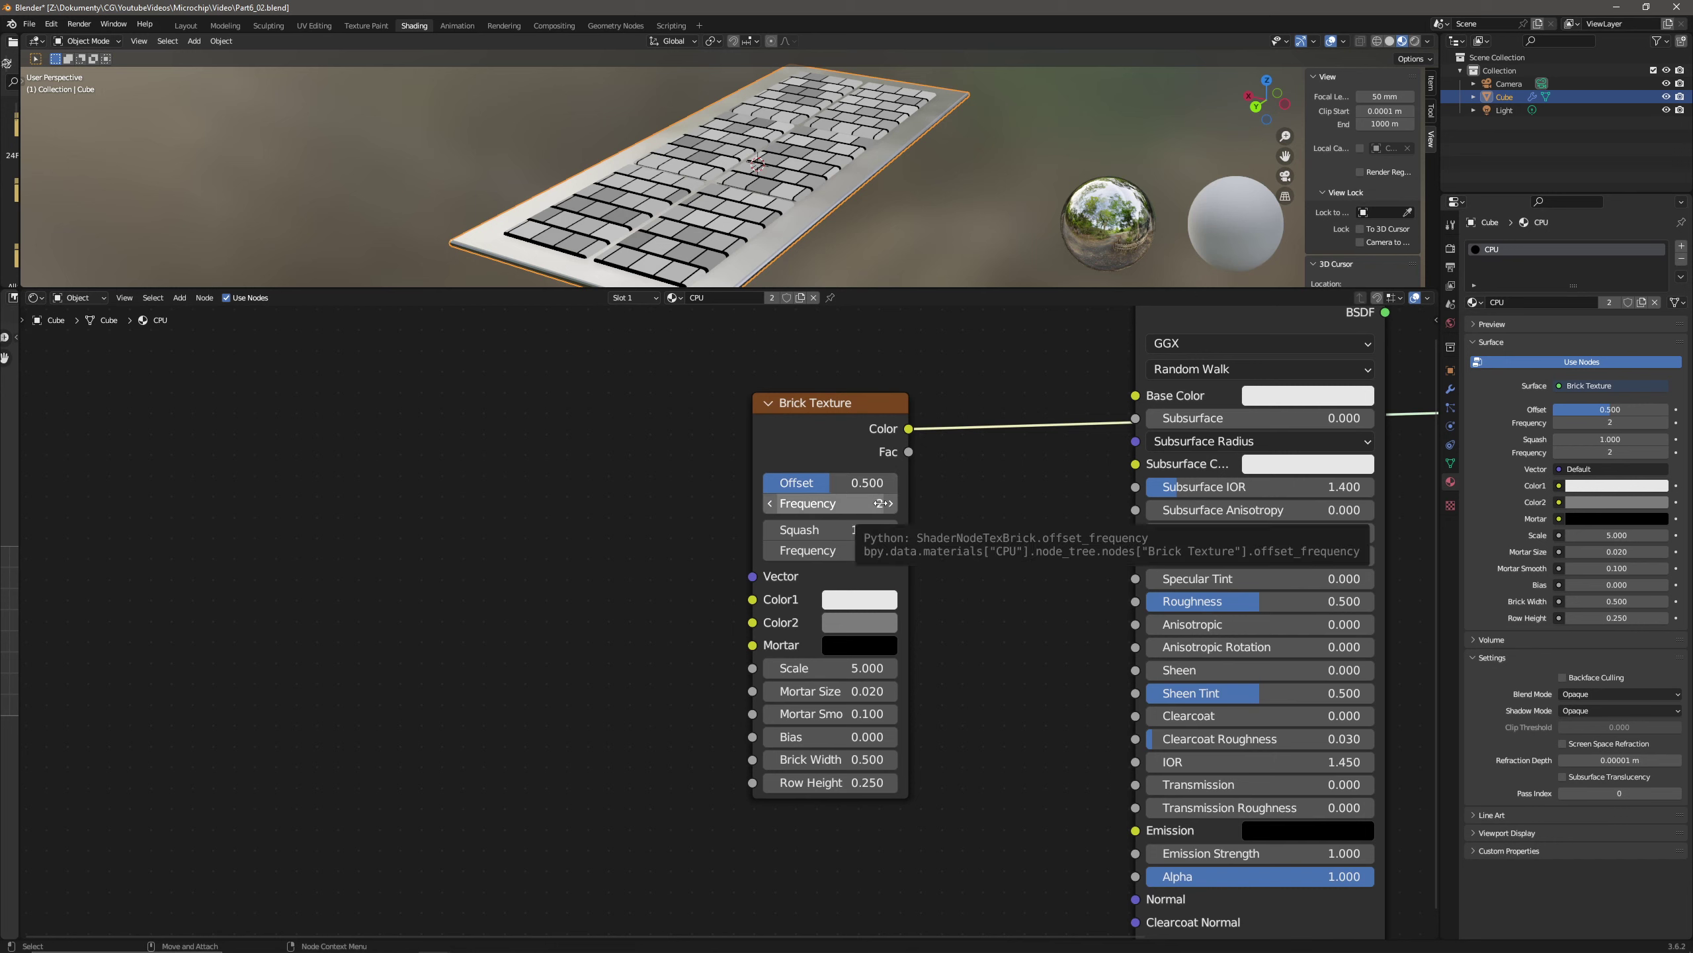
# - Set the Brick Texture's Squash to 2 and its squash Frequency to 4
pyautogui.click(872, 527)
pyautogui.press('Return')
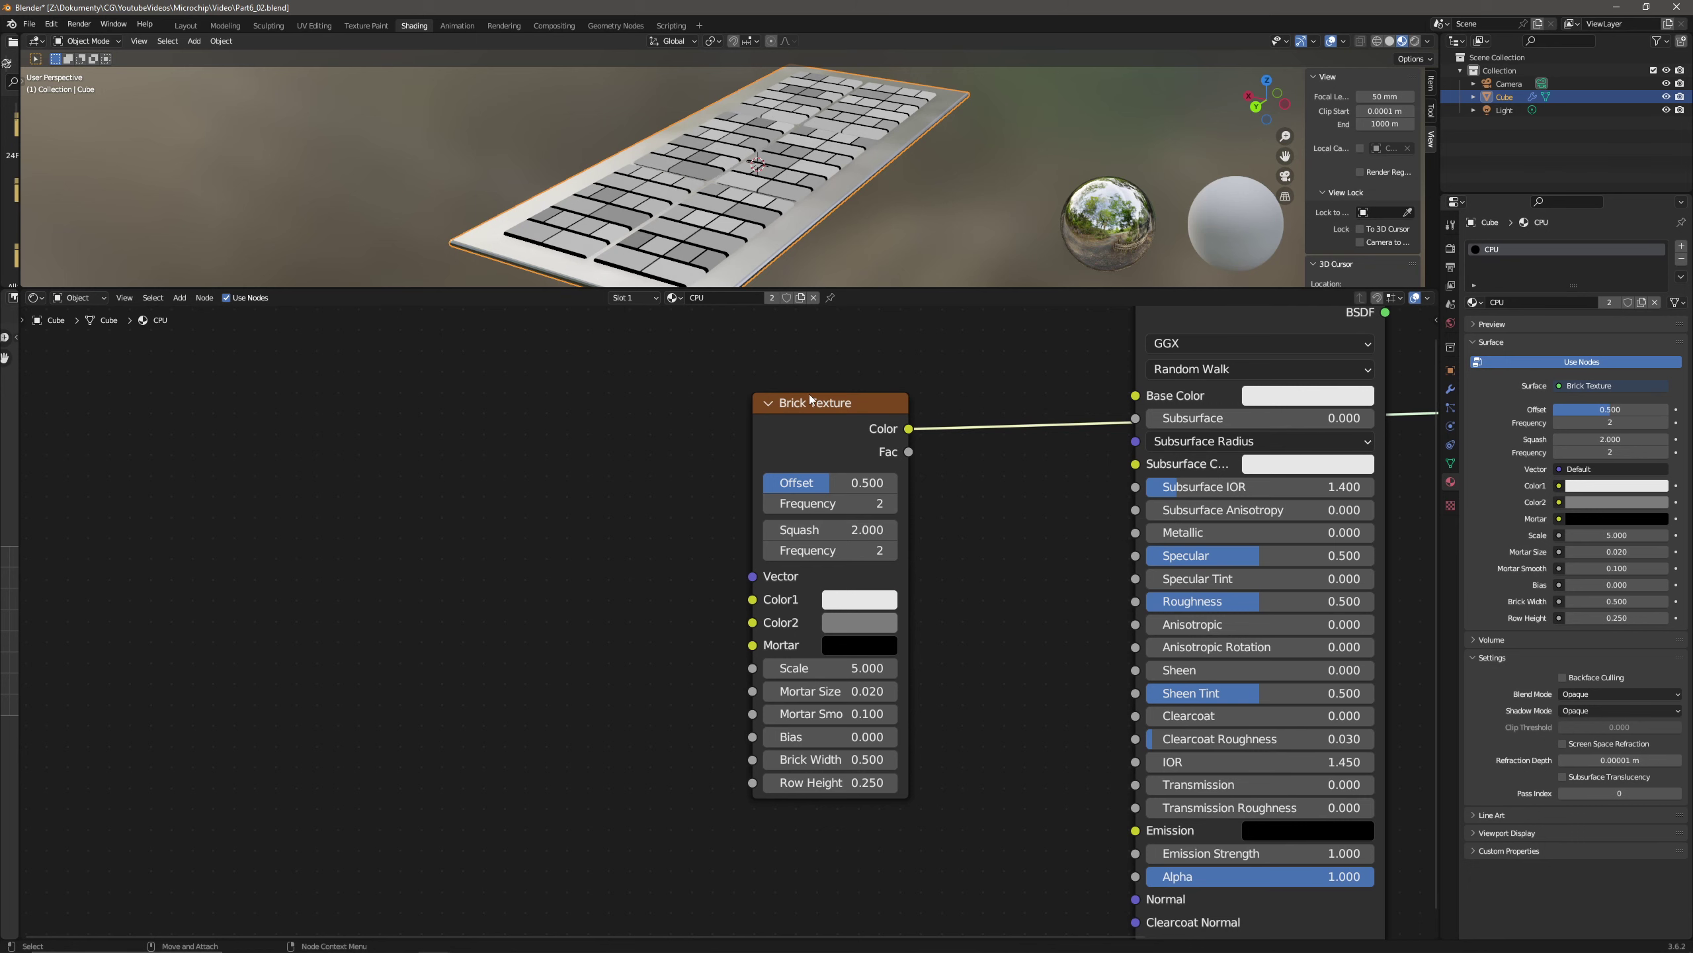
pyautogui.click(850, 548)
pyautogui.write('4')
pyautogui.press('Return')
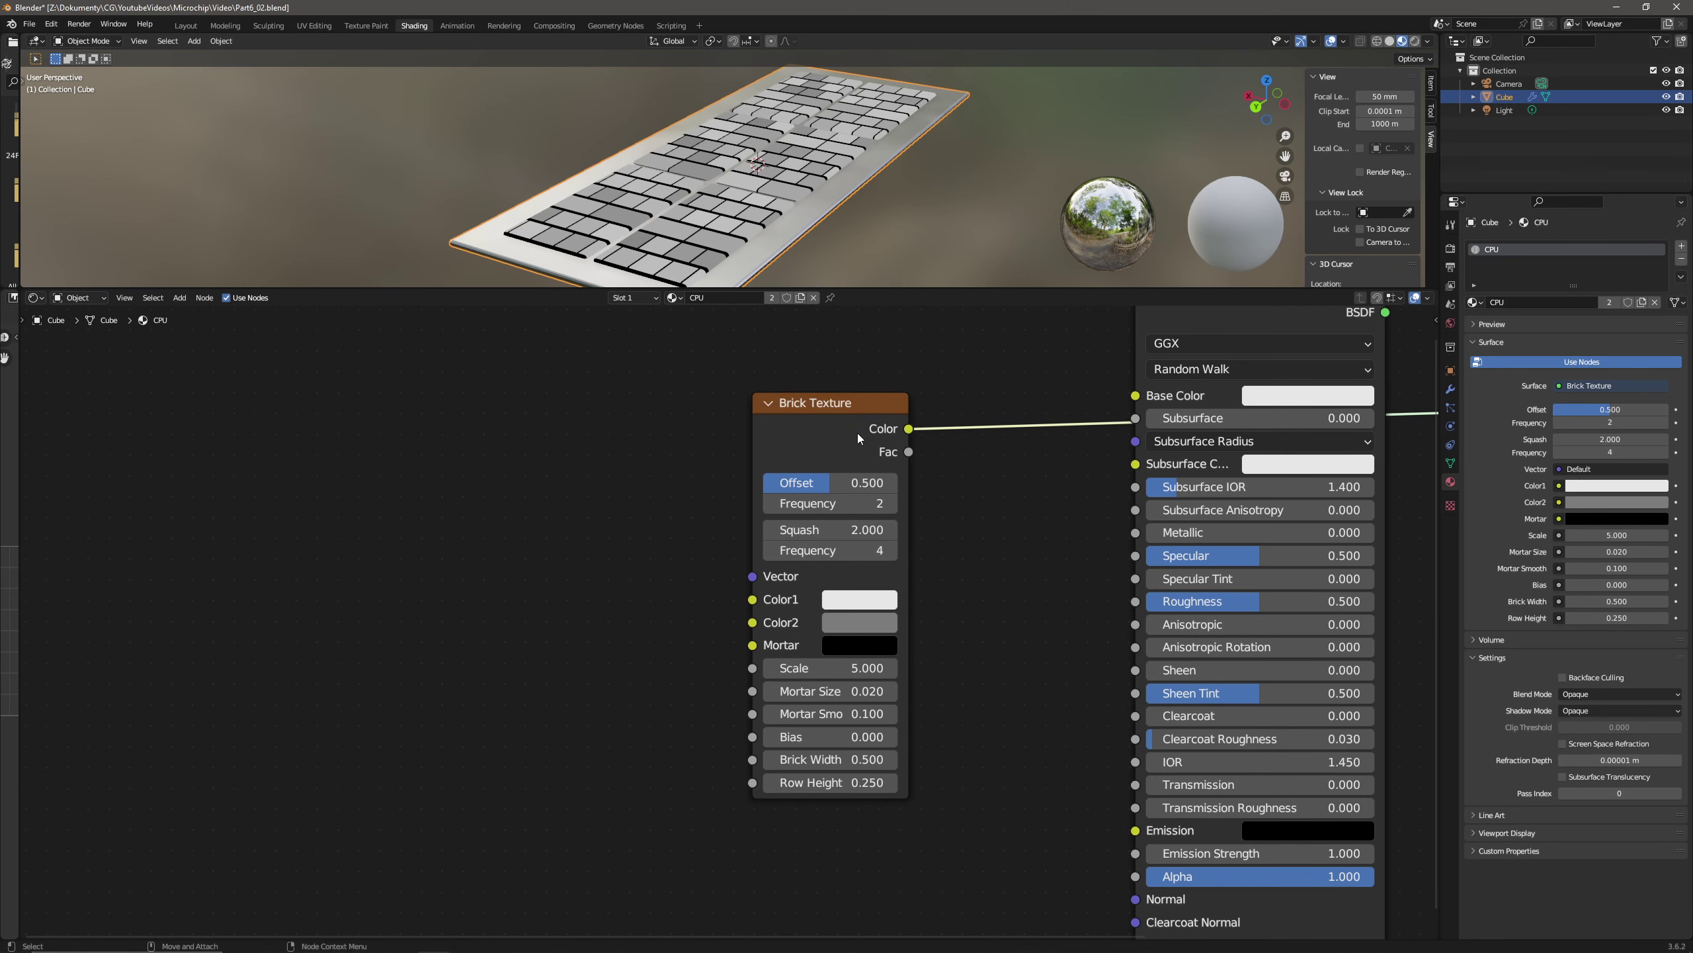
# - Set the Brick Texture's Color2 to black and its Scale to 1
pyautogui.click(875, 622)
pyautogui.moveTo(1001, 414); pyautogui.dragTo(1040, 522)
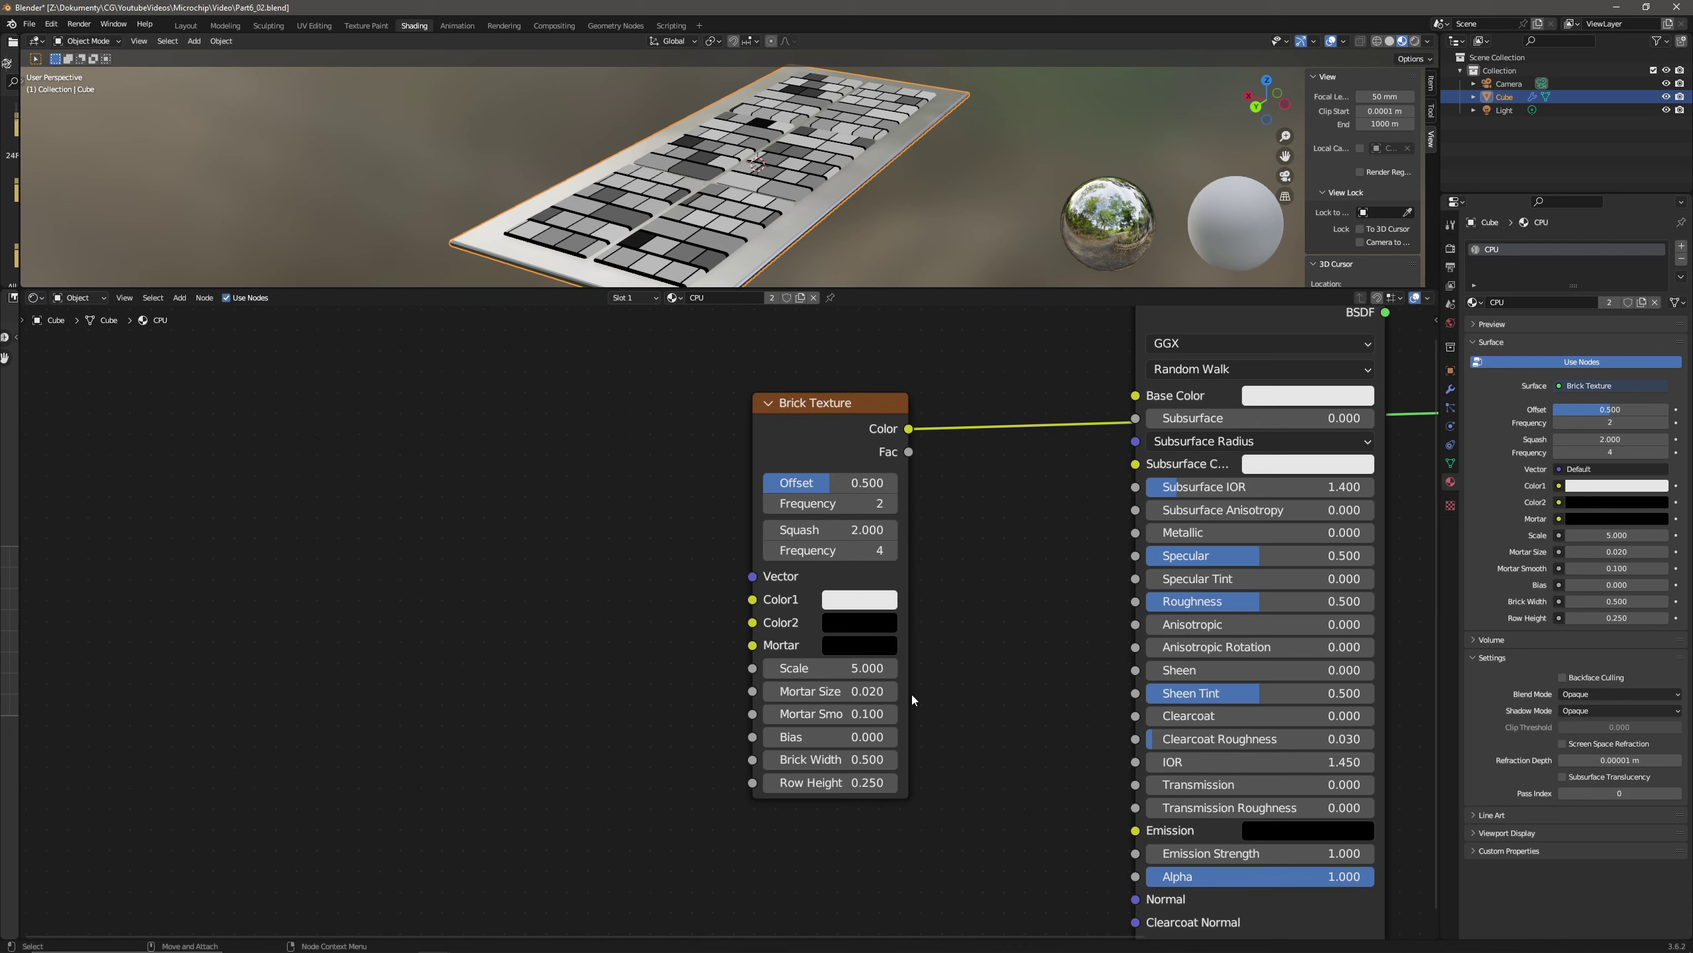
pyautogui.click(860, 667)
pyautogui.write('1')
pyautogui.press('Return')
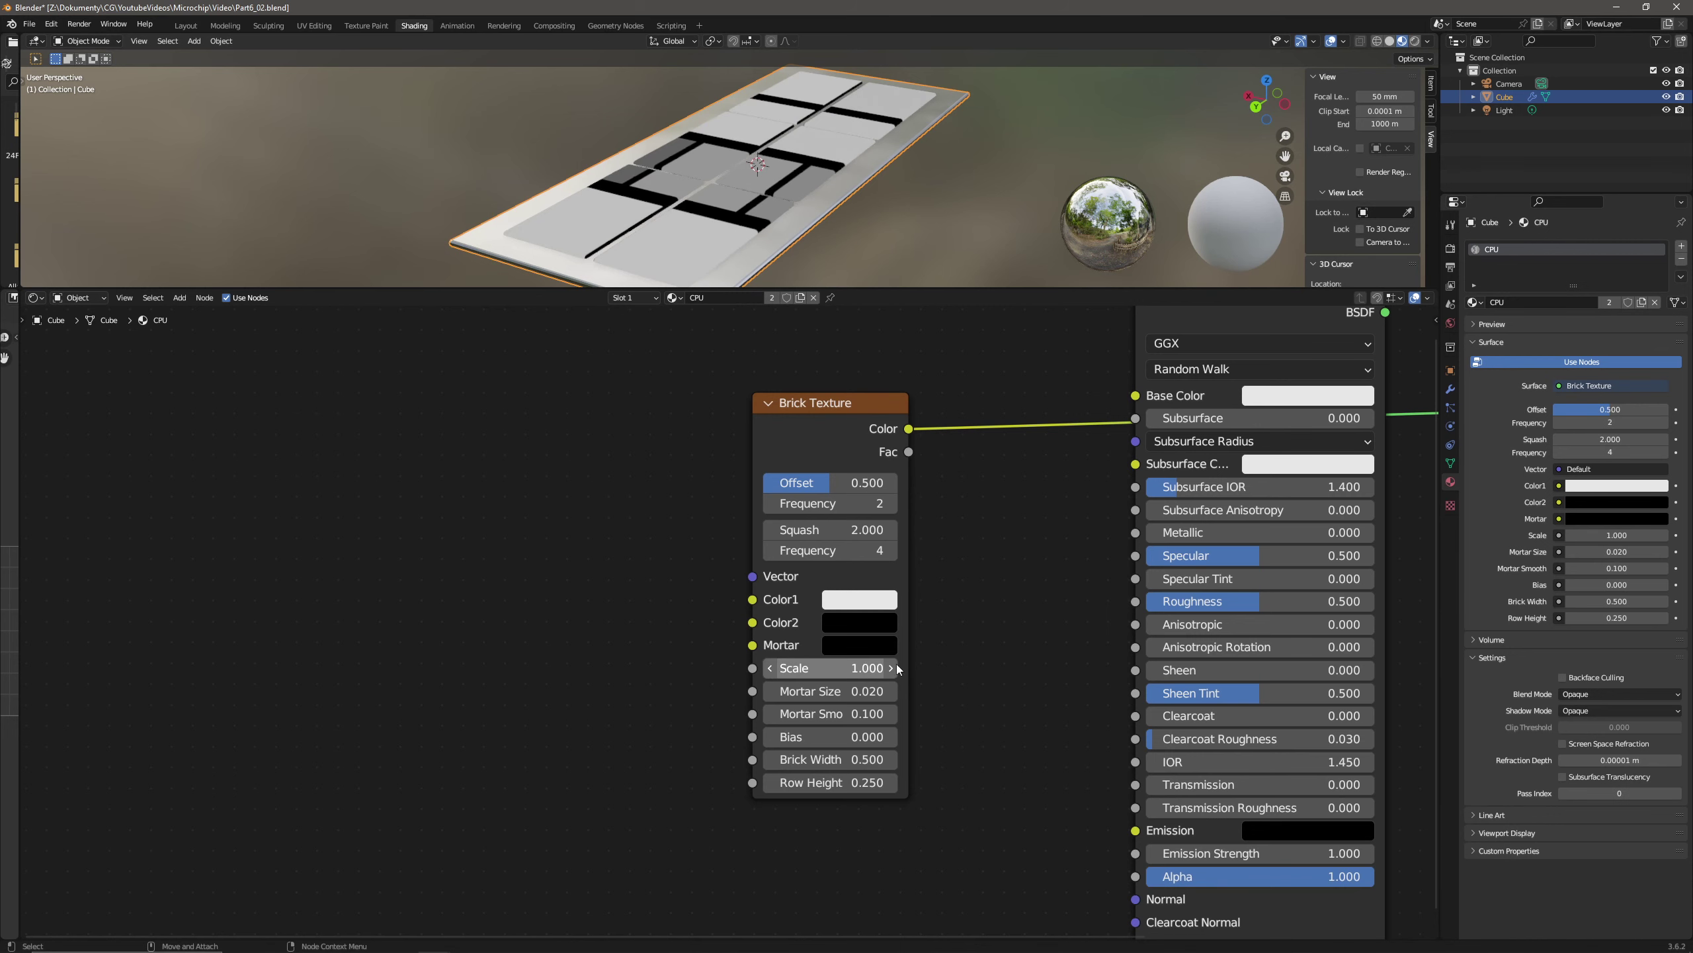
# - Set the Brick Texture's Mortar Size to 0.013 and Mortar Smooth to 0.5
pyautogui.click(866, 694)
pyautogui.write('0.0125')
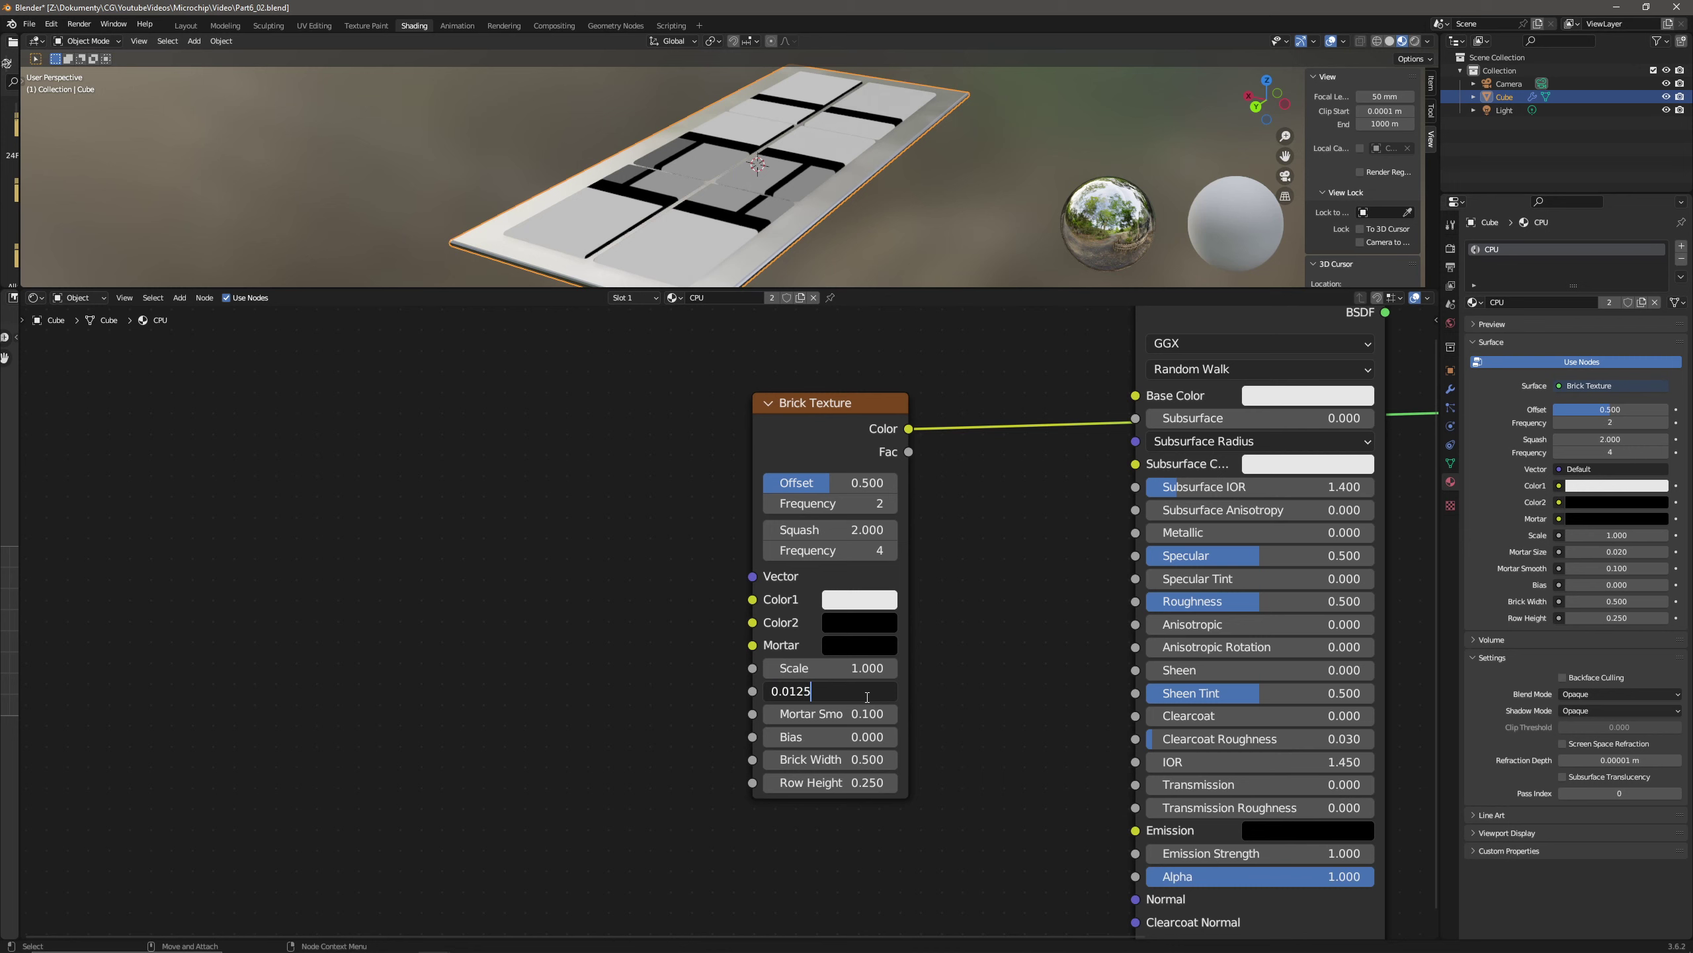
pyautogui.press('Return')
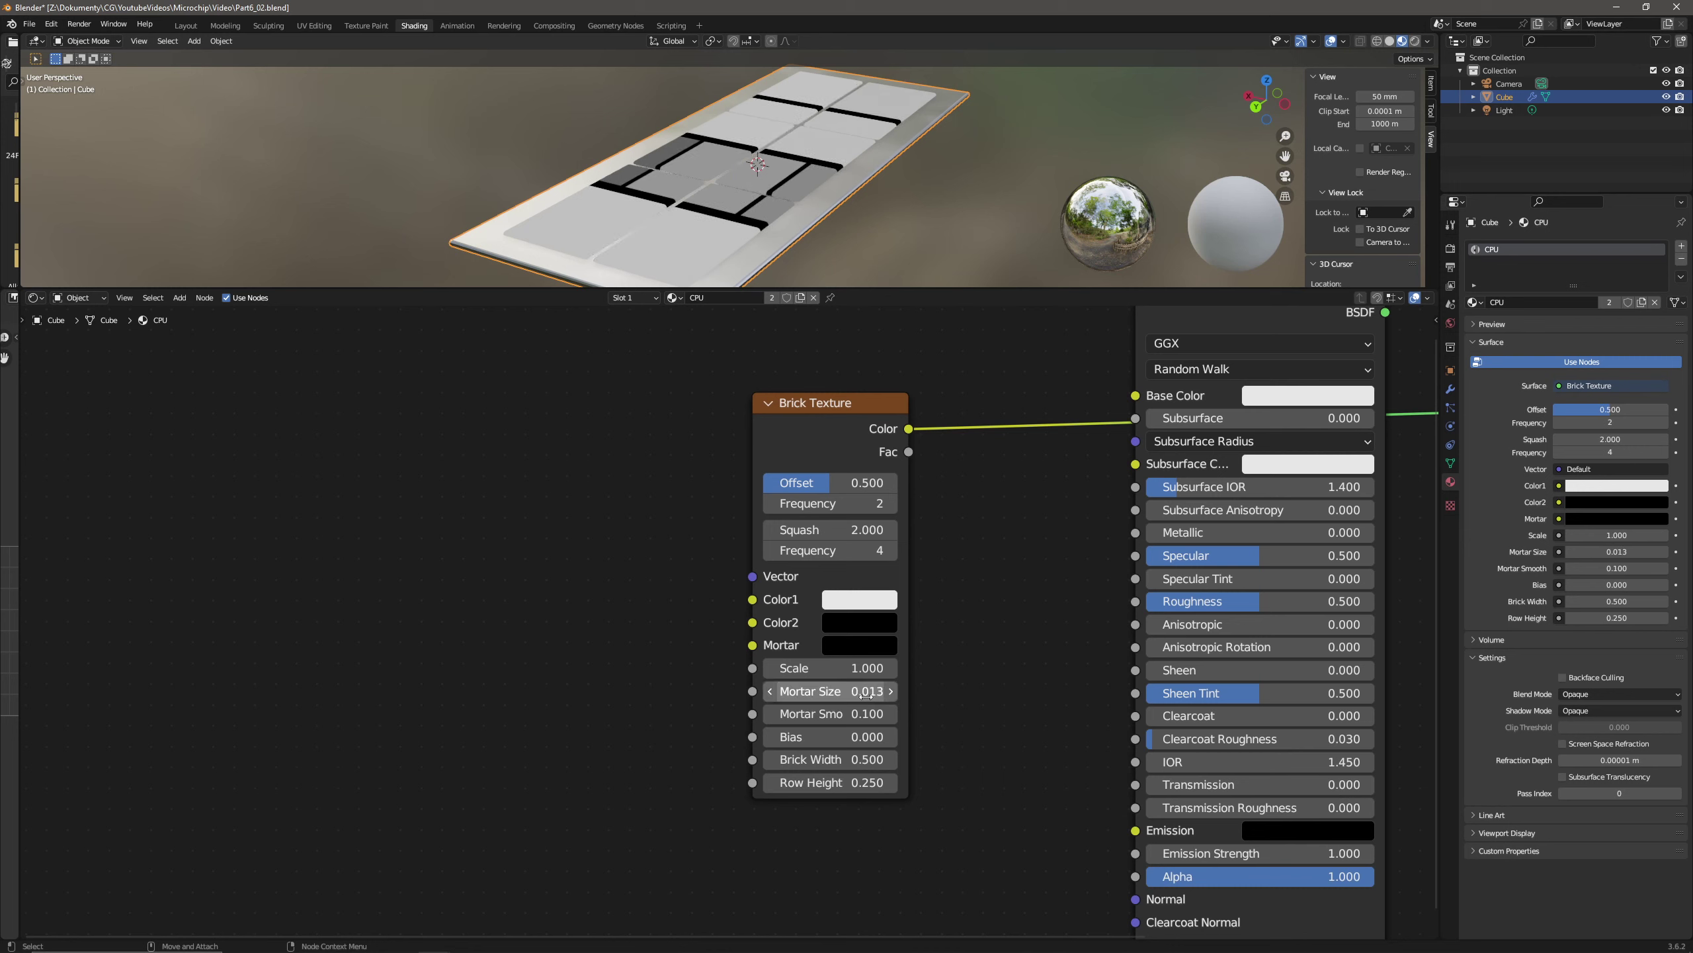
pyautogui.click(854, 716)
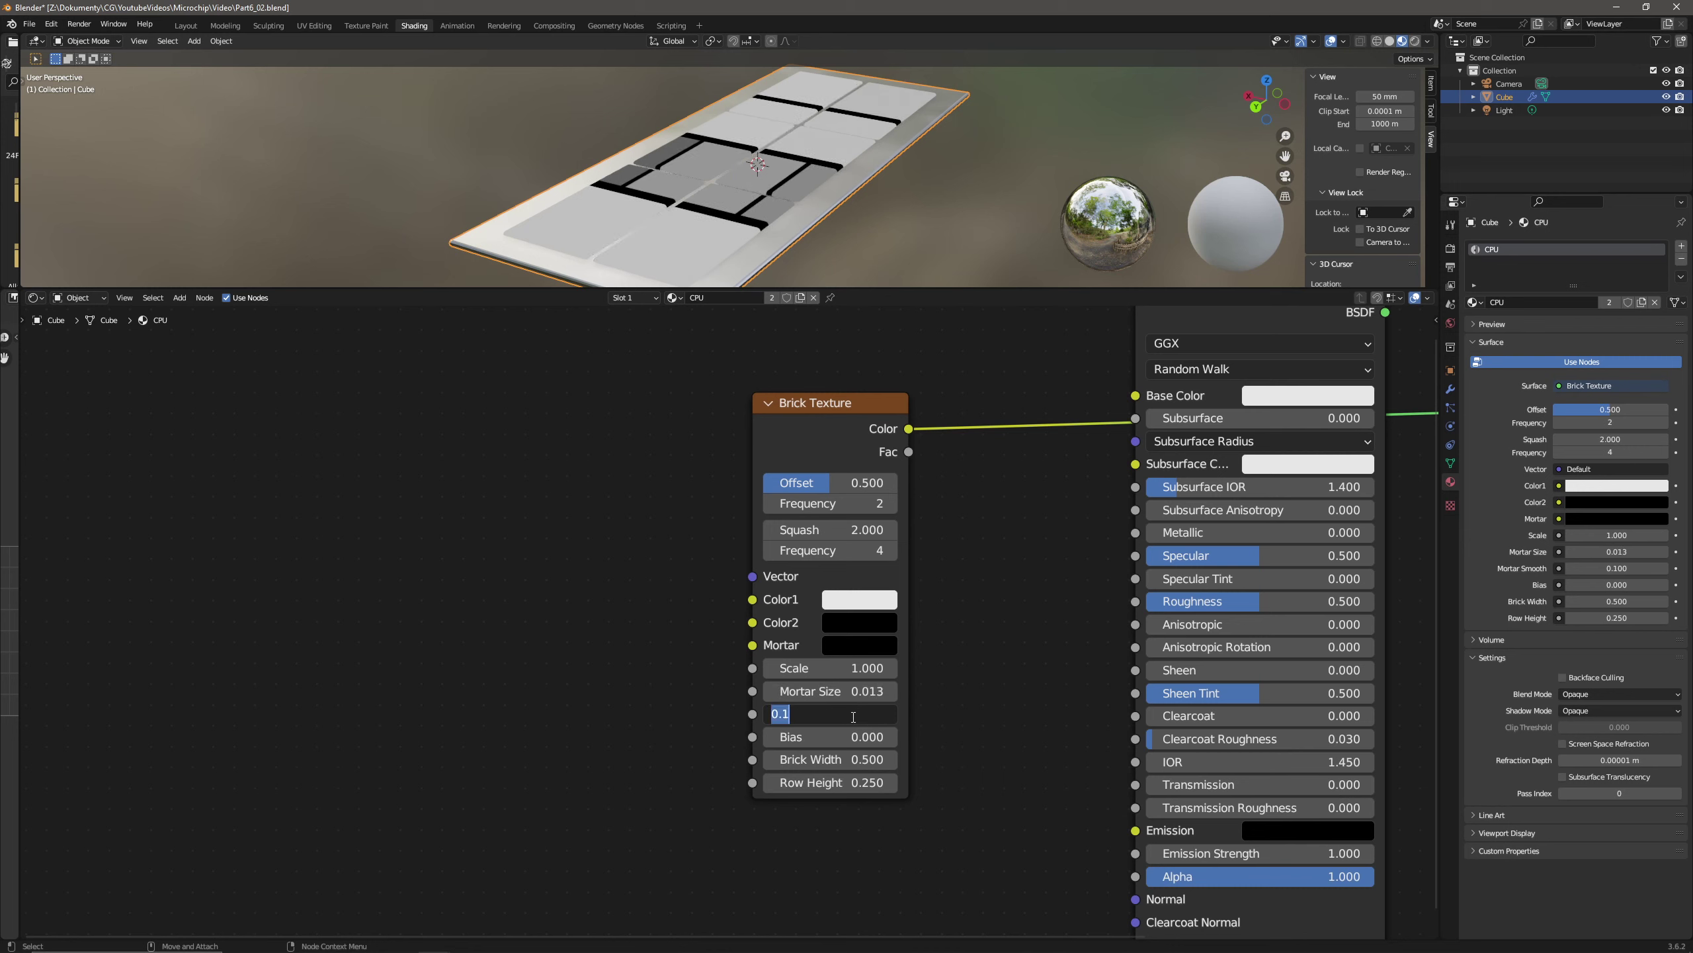
pyautogui.write('0.5')
pyautogui.press('Return')
# - Set the Brick Texture's Bias to 0.25, Brick Width to 0.3 and Row Height to 0.2
pyautogui.click(870, 738)
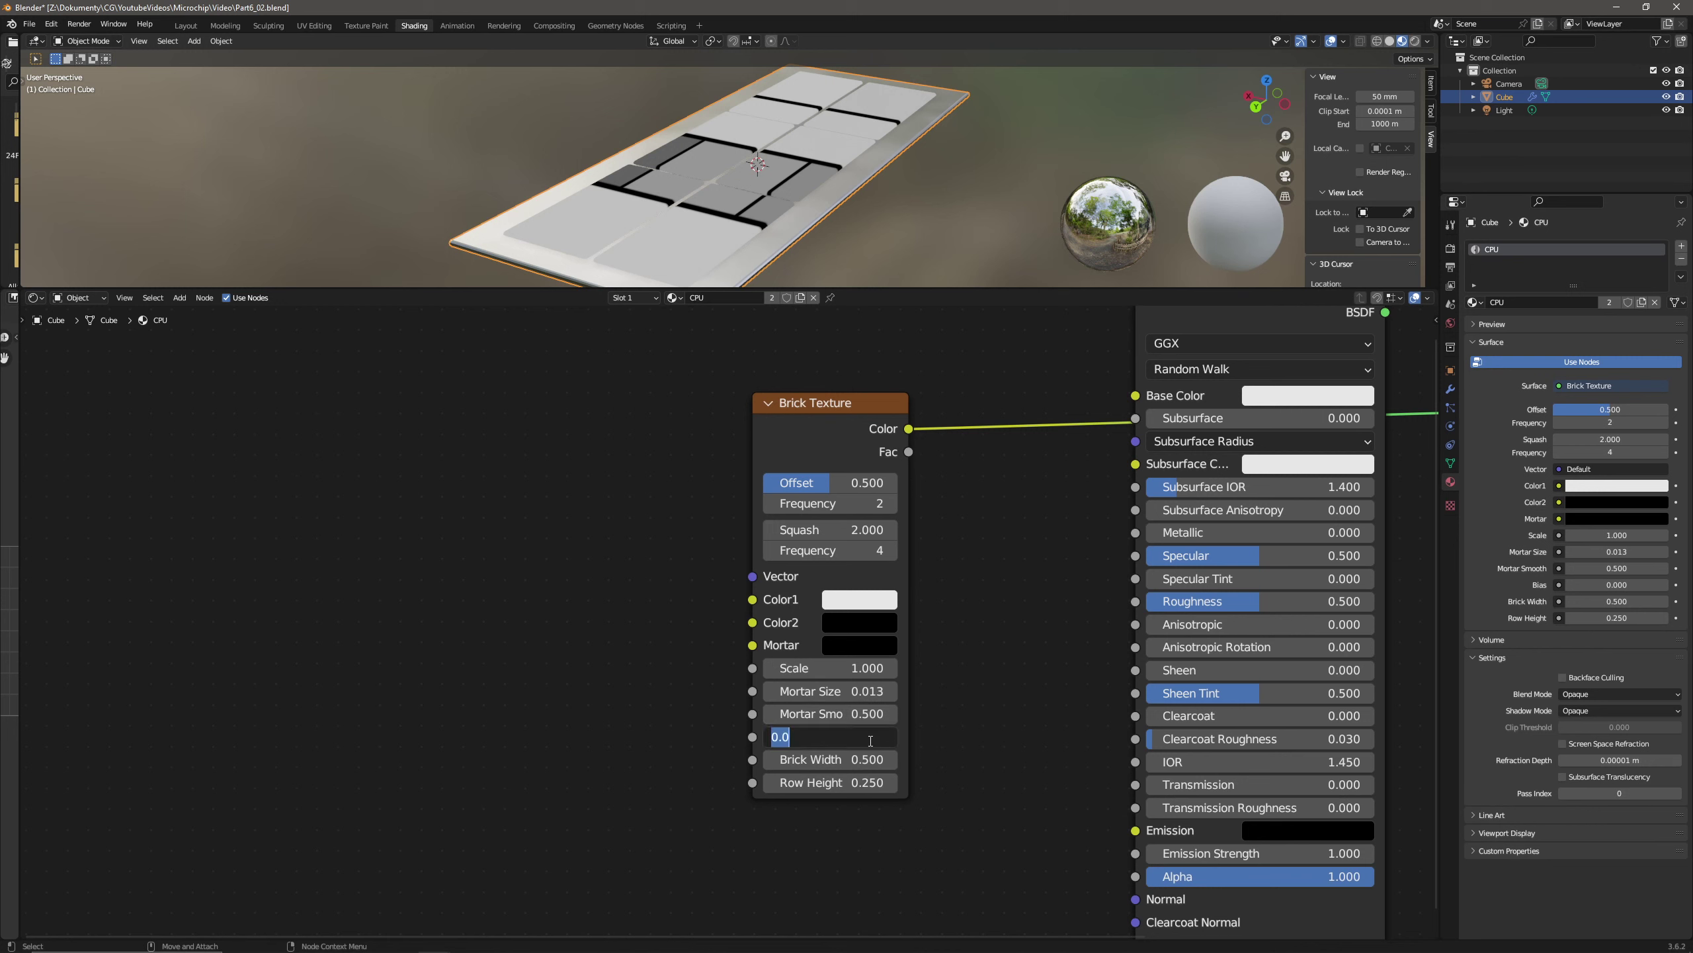
pyautogui.write('0.25')
pyautogui.press('Return')
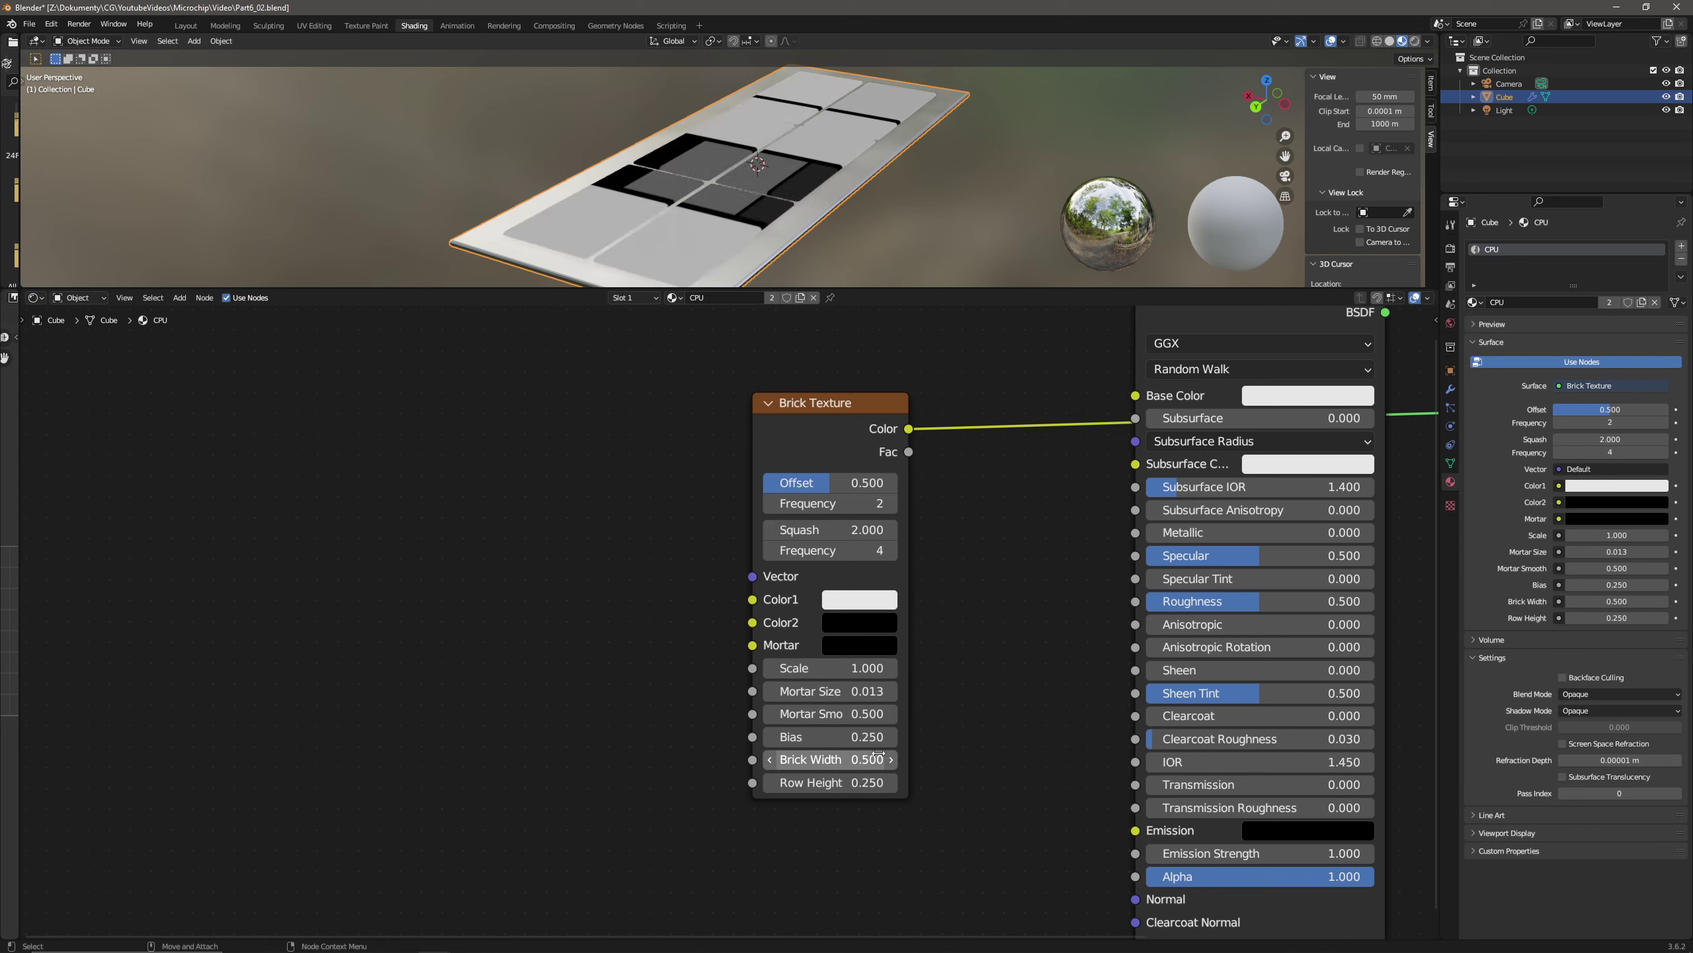
pyautogui.click(873, 760)
pyautogui.write('0.3')
pyautogui.press('Return')
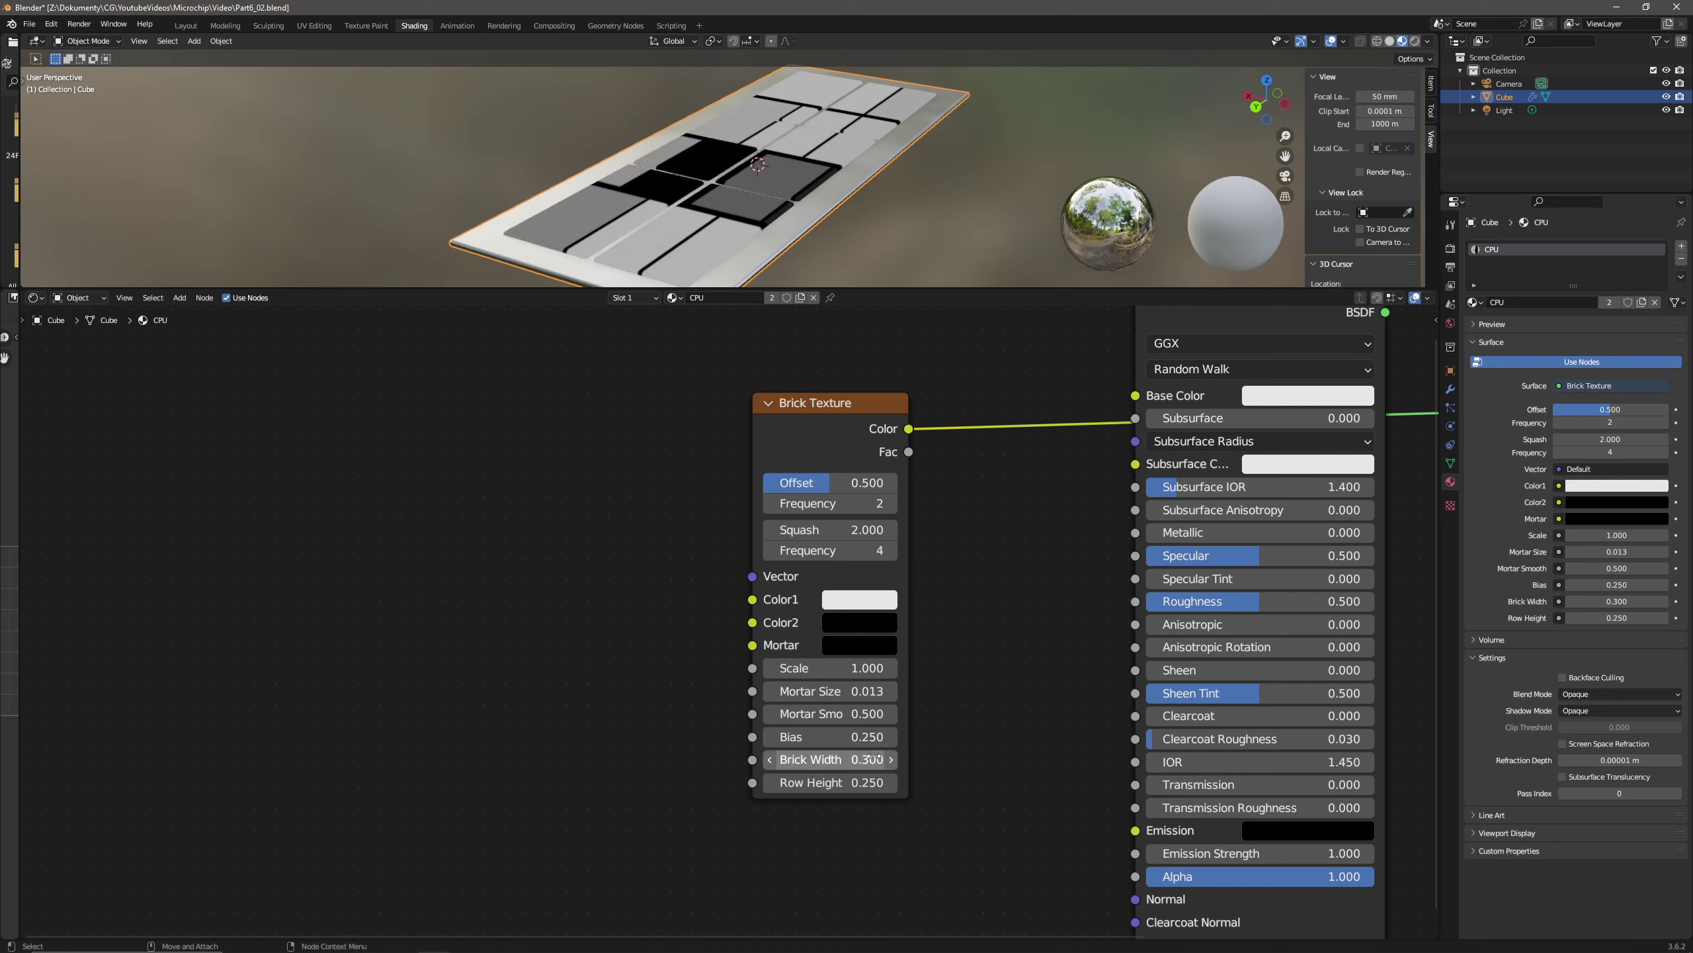
pyautogui.click(875, 782)
pyautogui.write('0.2')
pyautogui.press('Return')
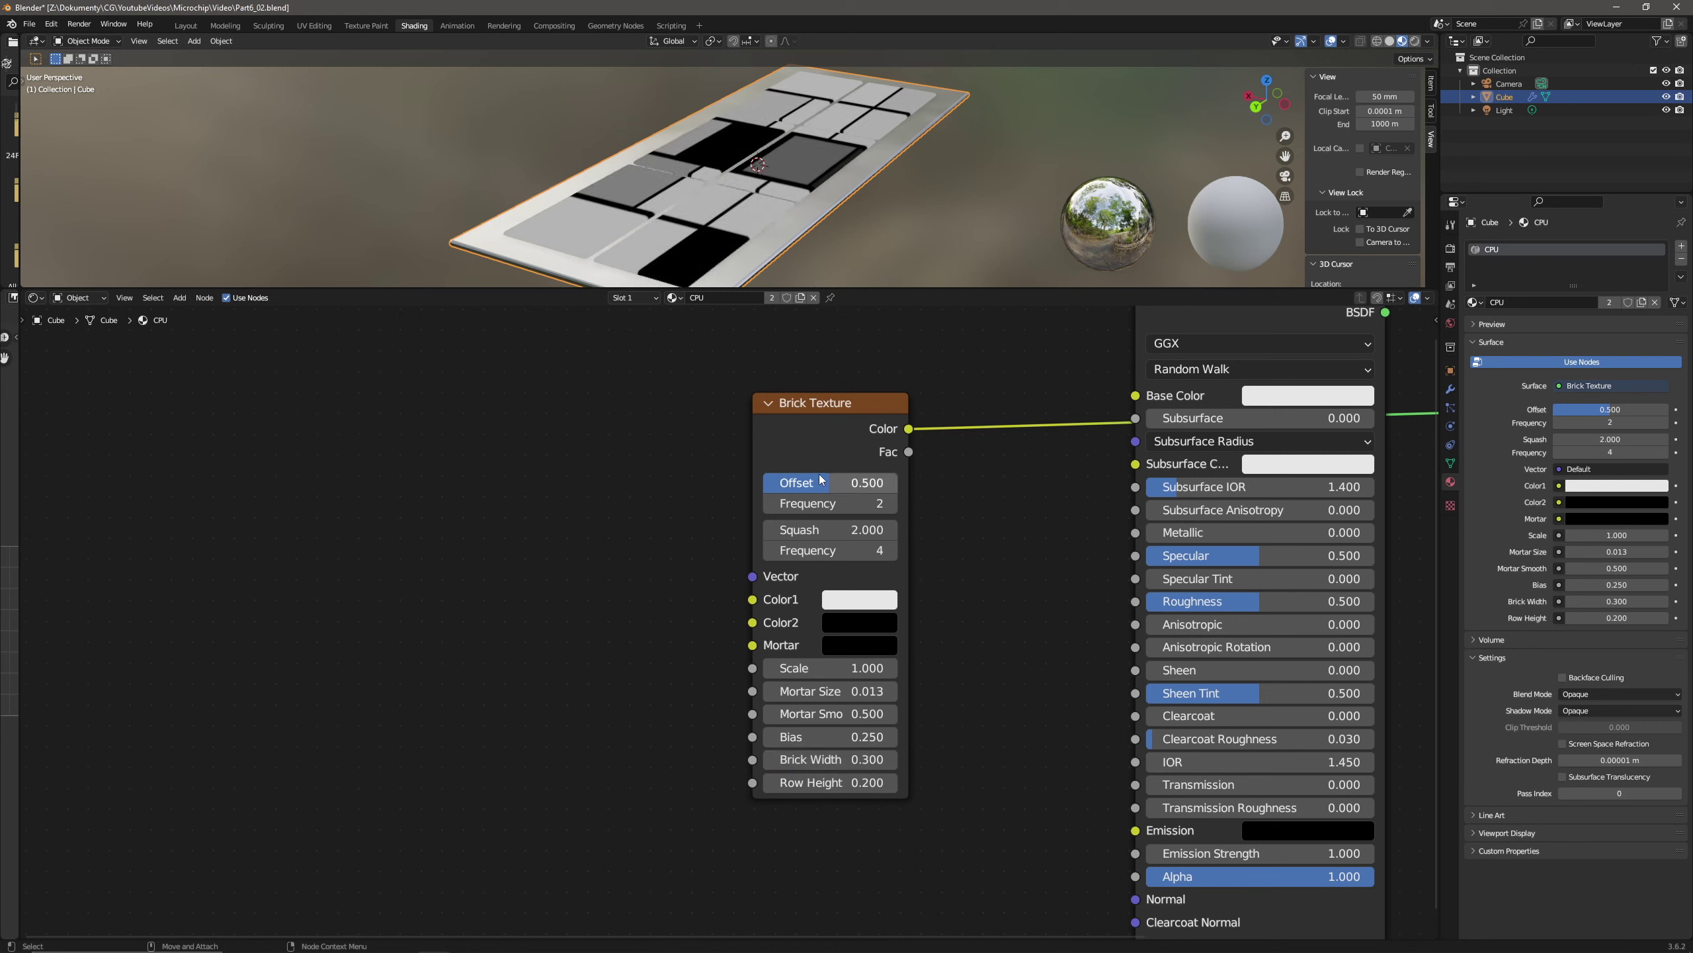
# - Add a Texture Coordinate node ahead of the Brick Texture with some space between them
pyautogui.hotkey('shift', 'a')
pyautogui.write('texture coo')
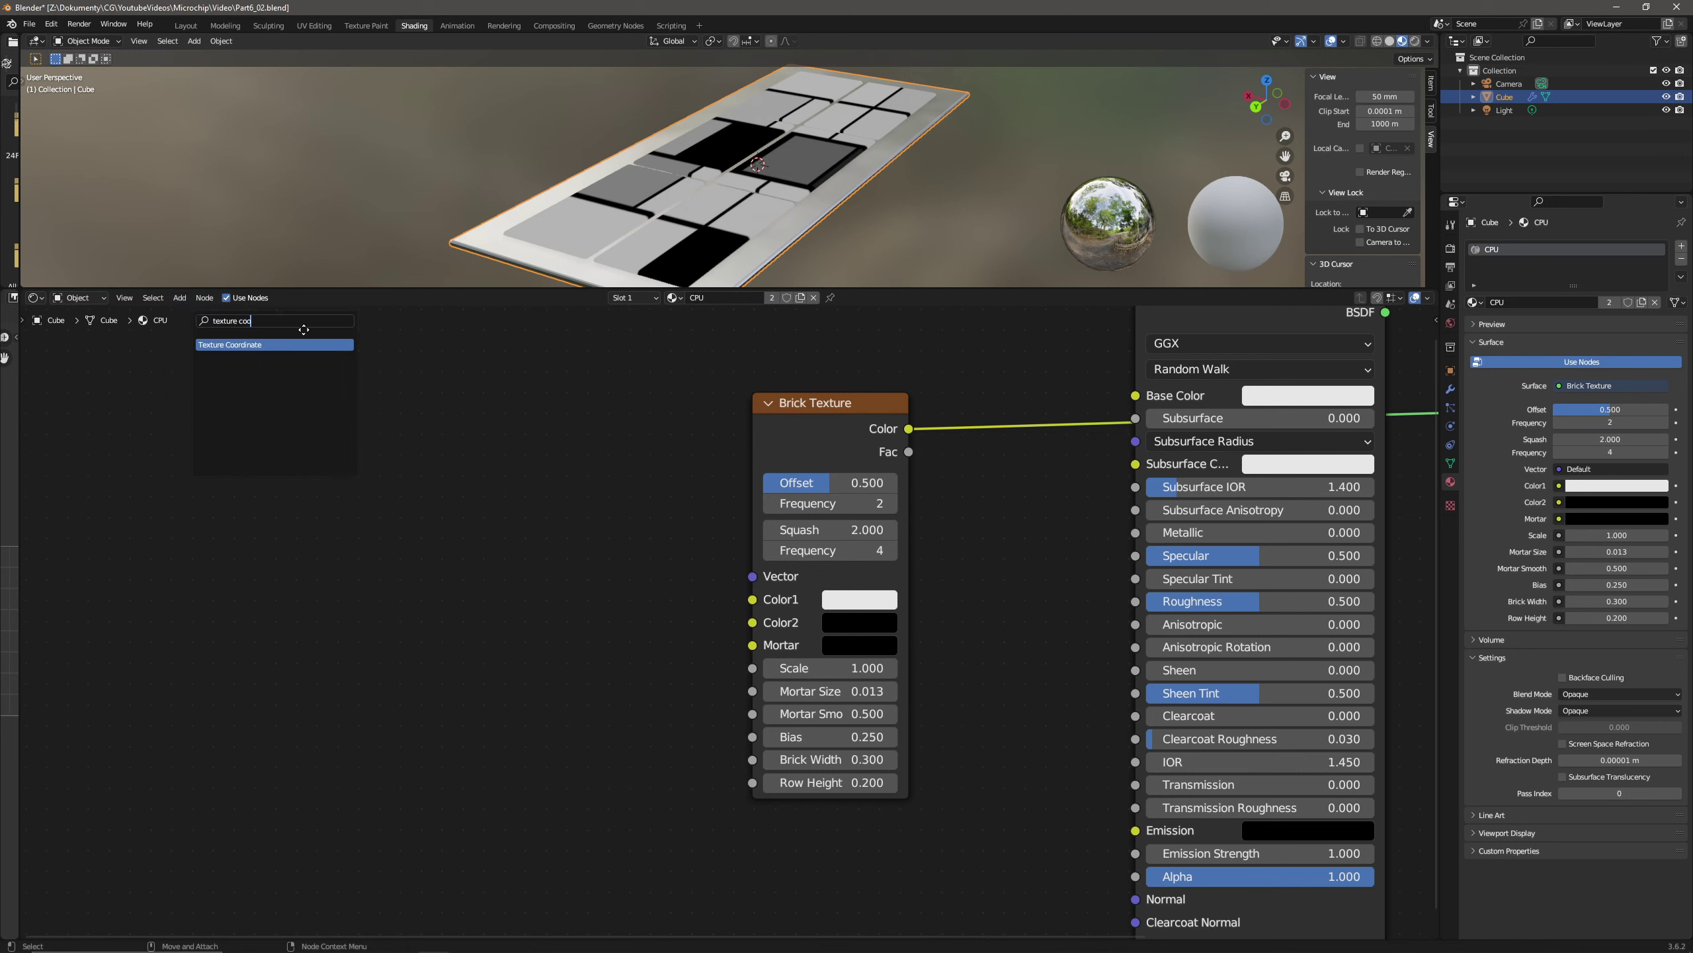
pyautogui.press('Return')
pyautogui.click(224, 478)
# - Add a Vector Math node in Scale mode fed by the Texture Coordinate's Object output
pyautogui.moveTo(255, 558); pyautogui.dragTo(341, 564)
pyautogui.write('vect')
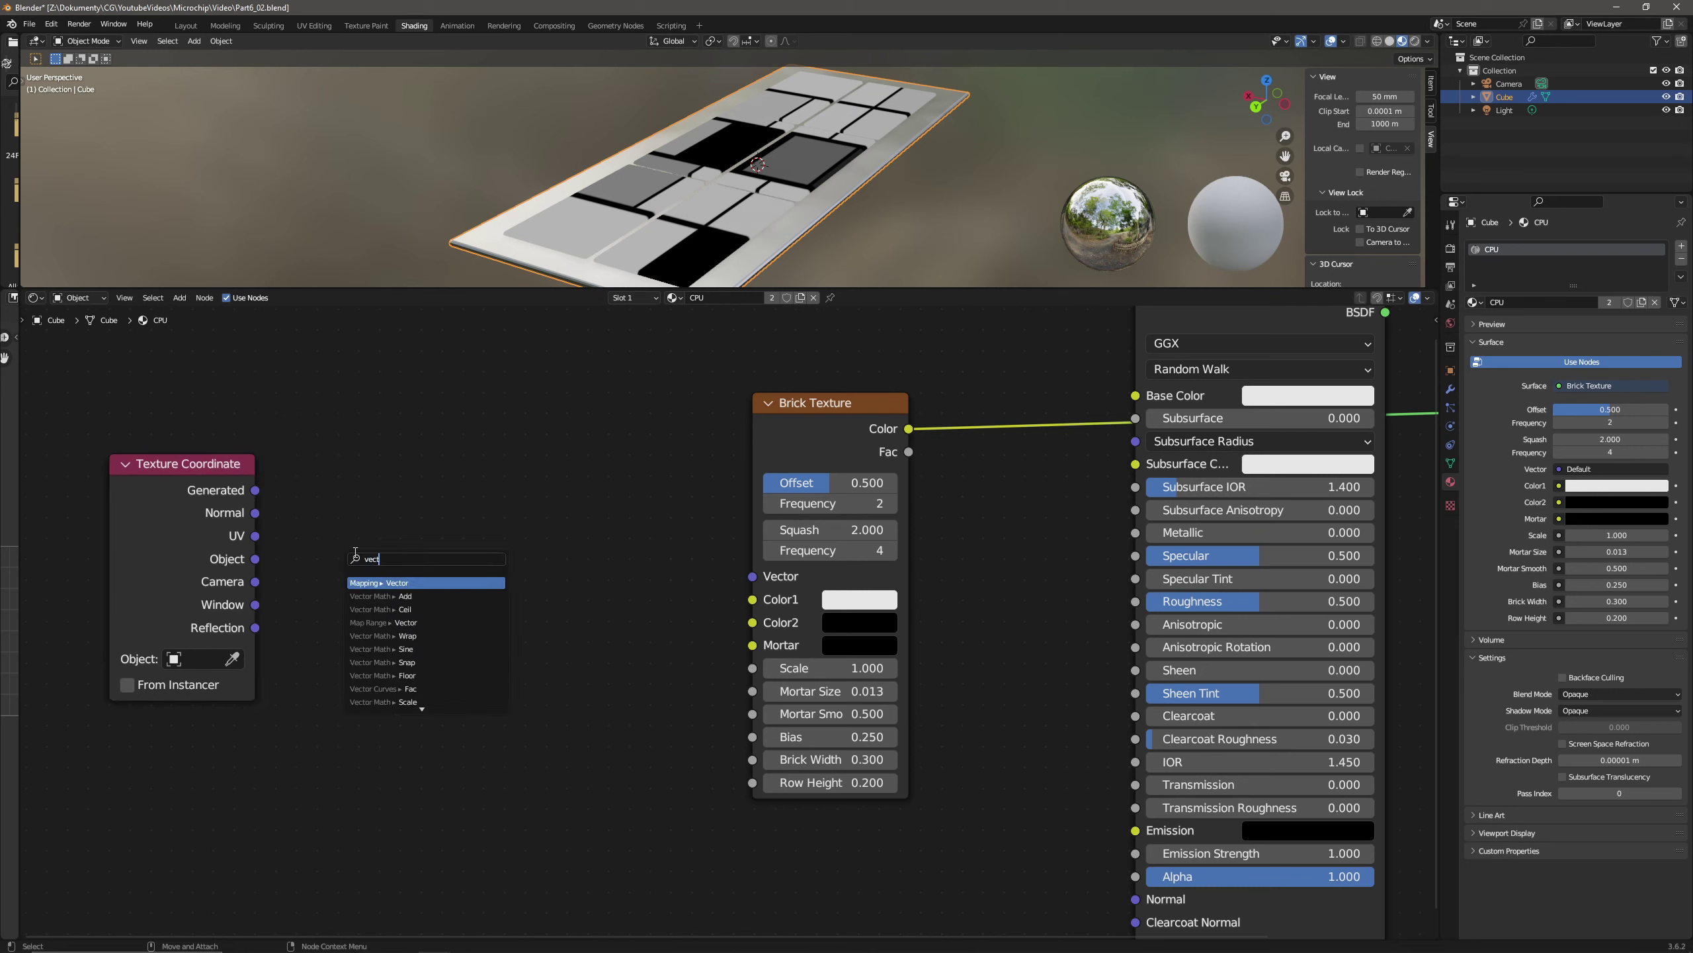
pyautogui.write('or math s')
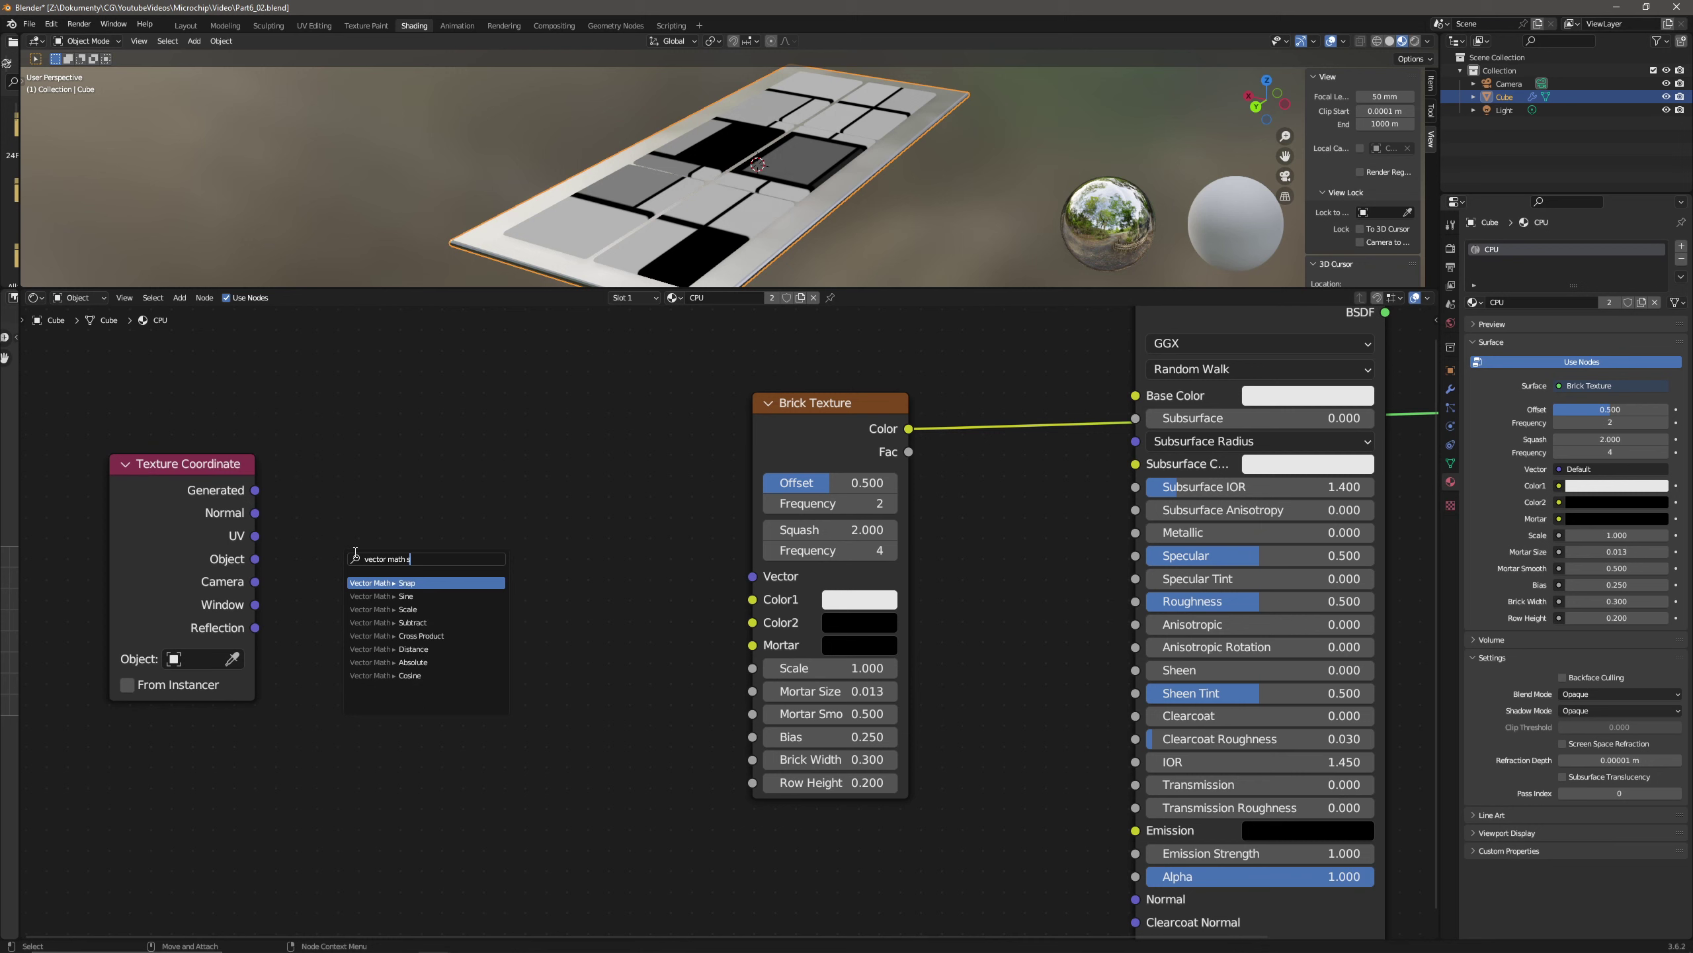
pyautogui.press('Down')
pyautogui.press('Down')
pyautogui.press('Return')
pyautogui.click(357, 466)
# - Set the Scale node's factor to 1000 and connect its output to the Brick Texture's Vector input
pyautogui.click(442, 599)
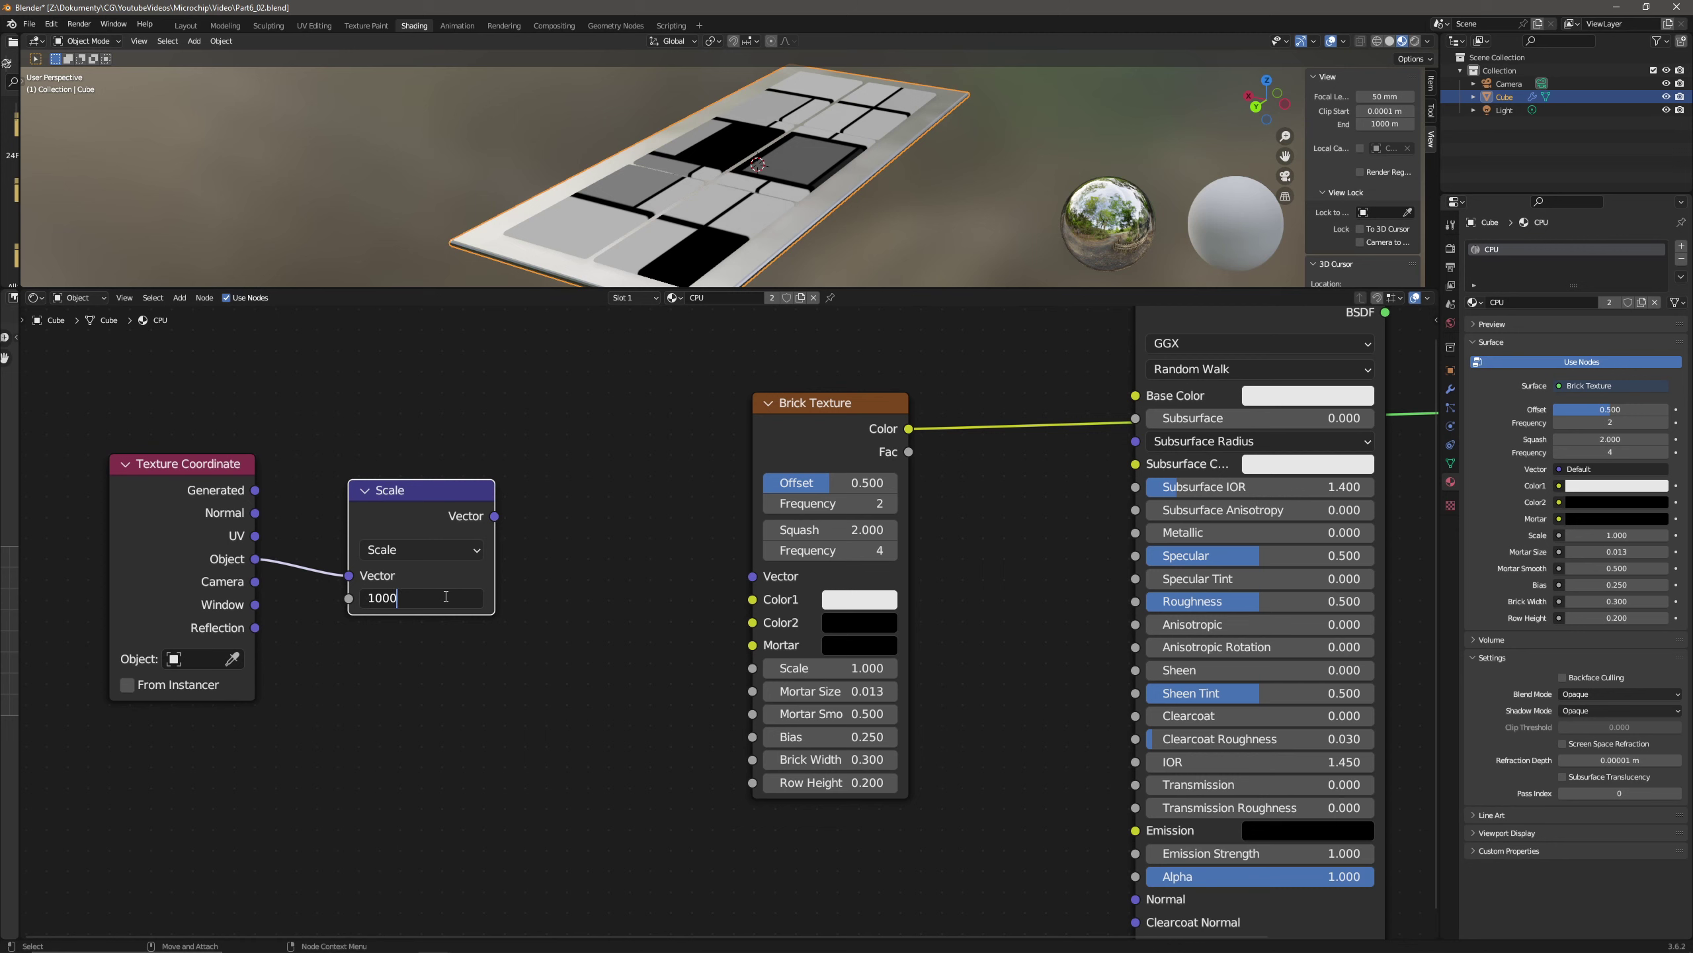
pyautogui.press('Return')
pyautogui.moveTo(493, 517); pyautogui.dragTo(753, 575)
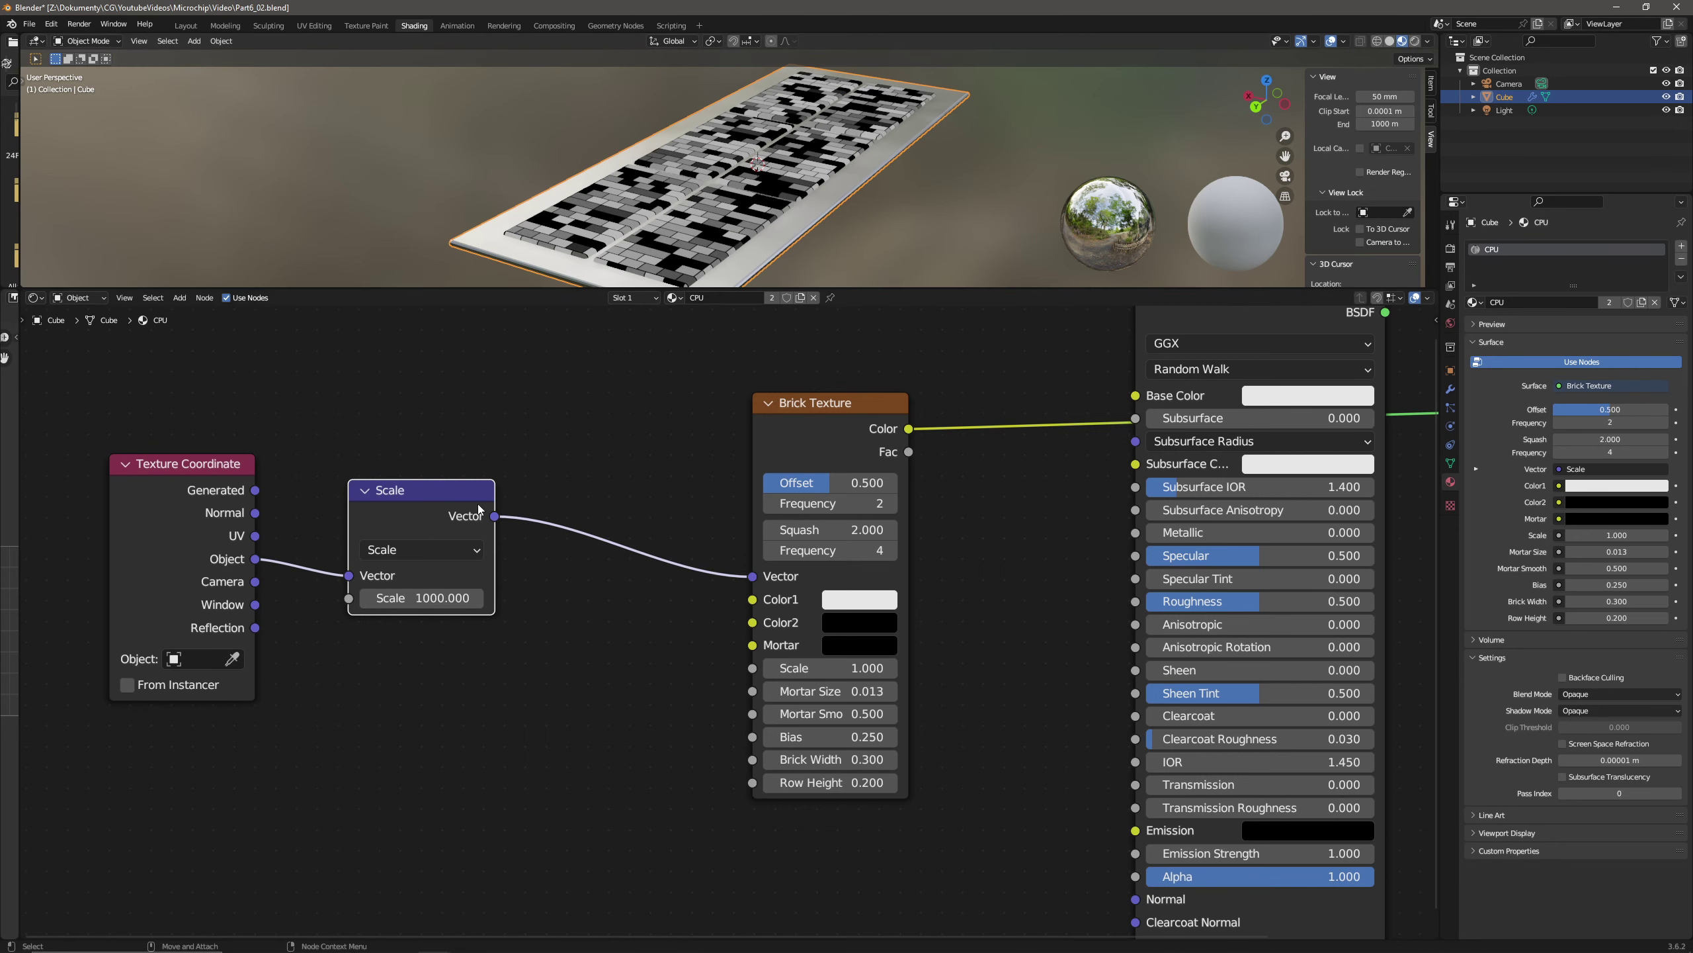
pyautogui.moveTo(414, 489); pyautogui.dragTo(387, 477)
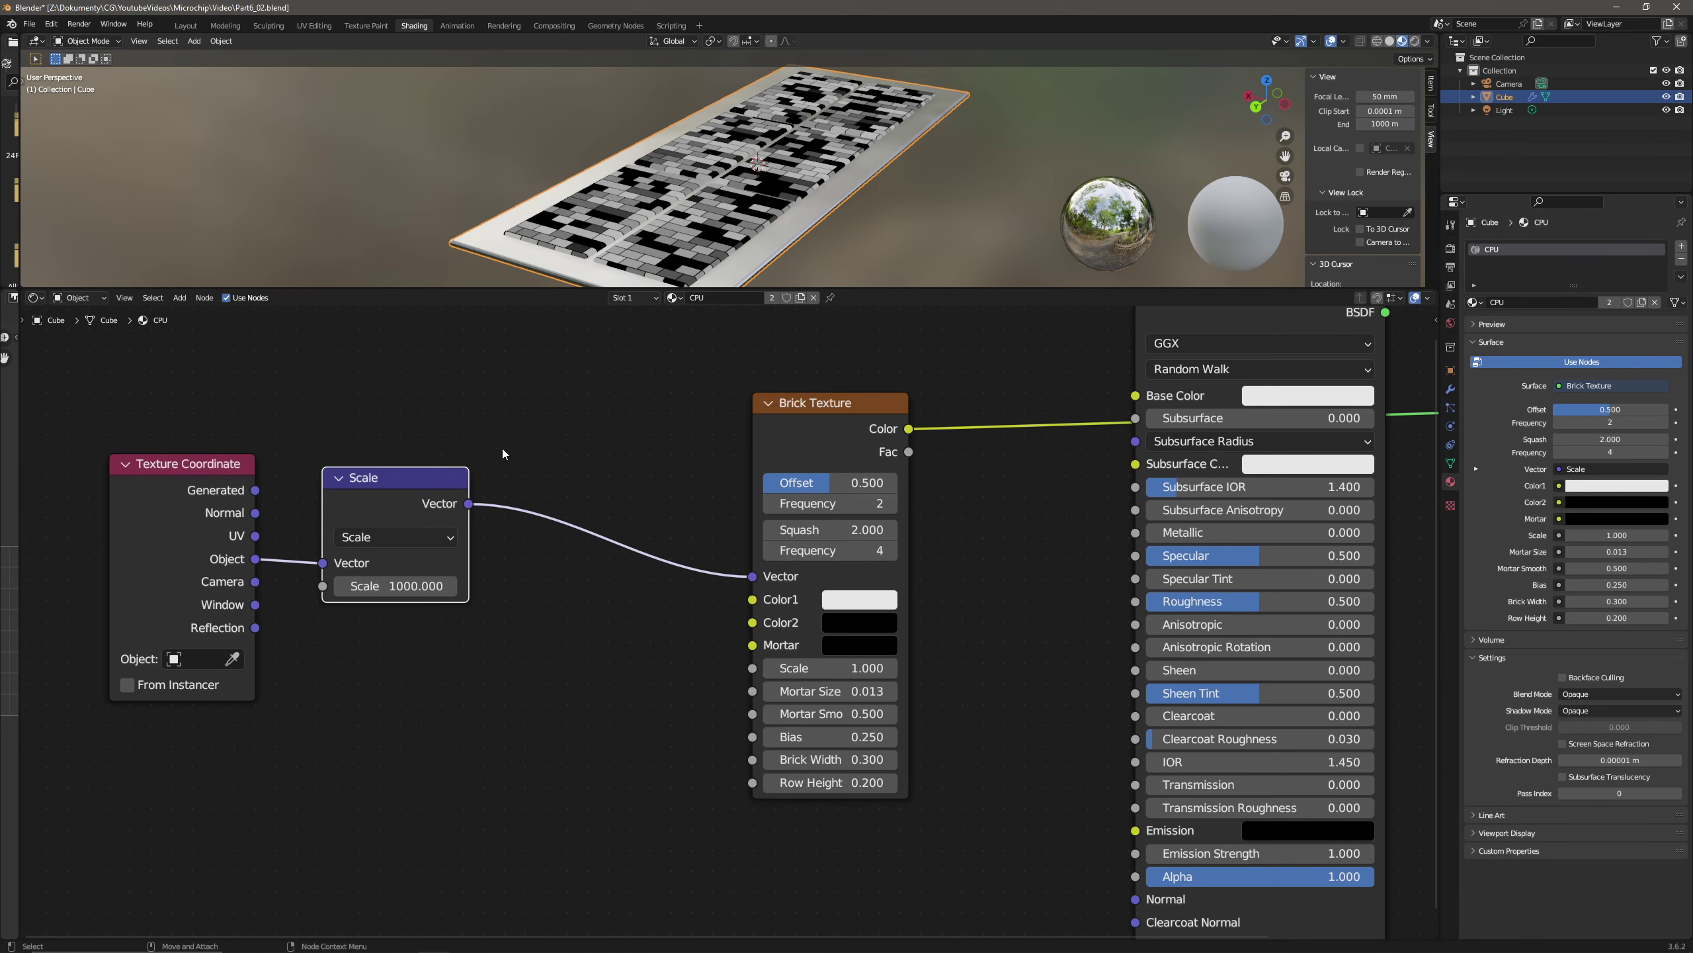
# - Duplicate the Brick Texture node and place the copy above the original
pyautogui.click(820, 403)
pyautogui.hotkey('shift', 'd')
pyautogui.scroll(-2, 673, 440)
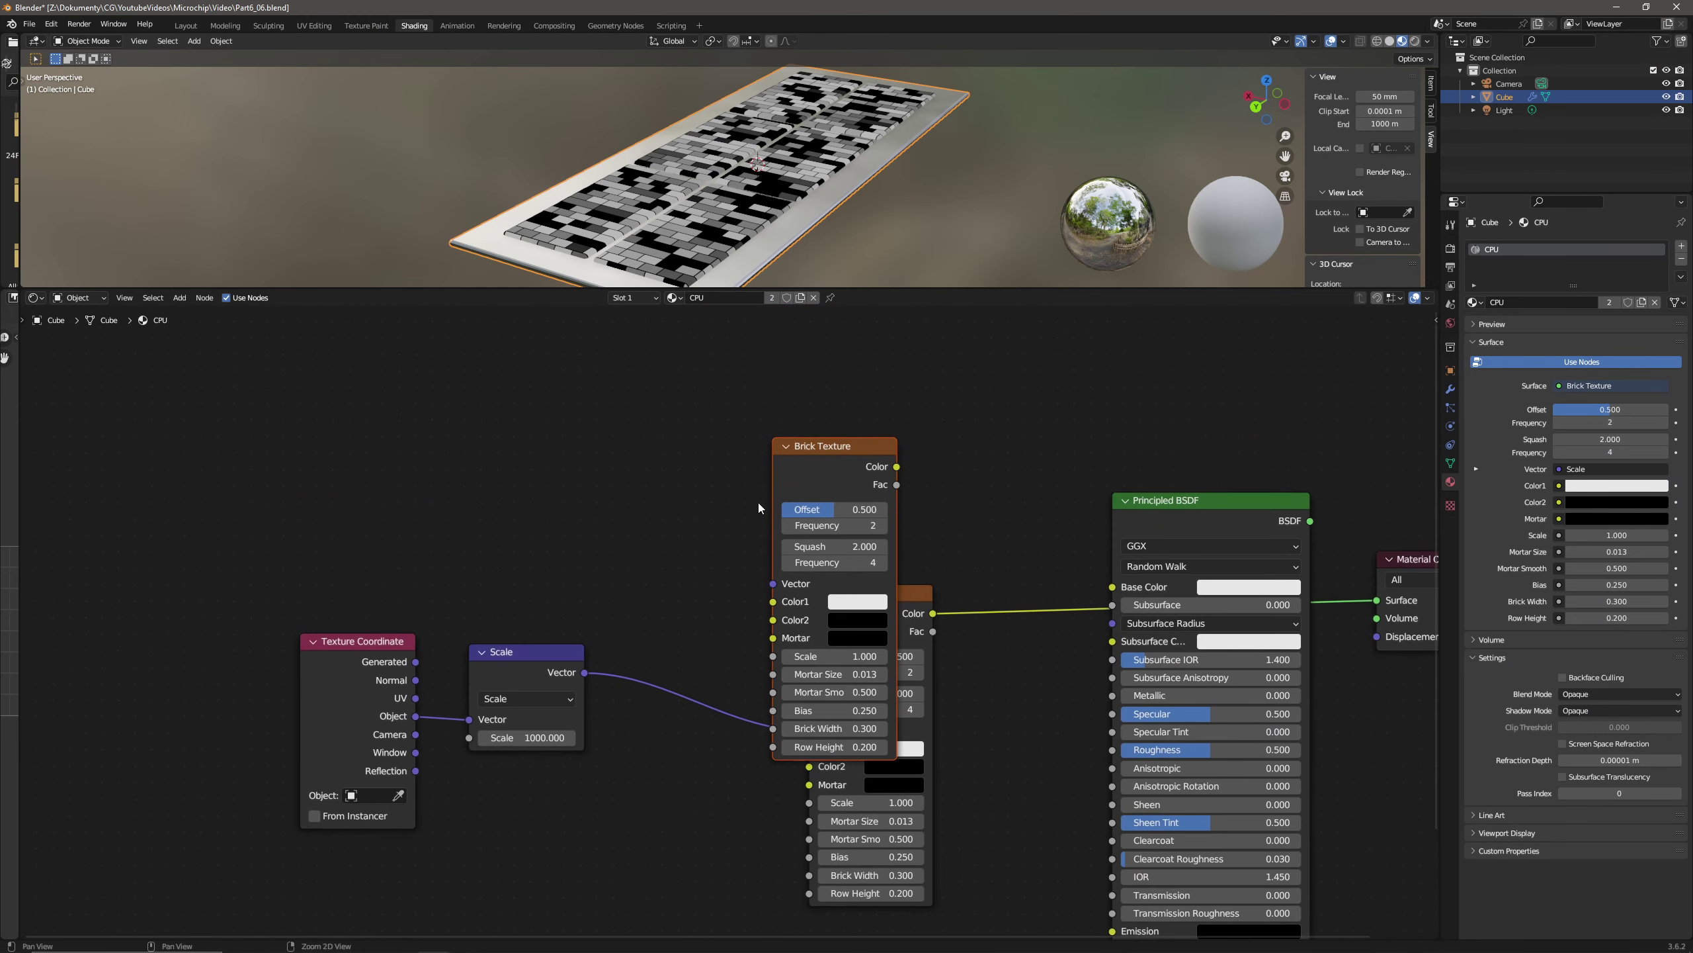
pyautogui.click(713, 324)
# - Add a Vector Rotate node fed by the Scale node's Vector output and set its Angle to 90°
pyautogui.moveTo(572, 500); pyautogui.dragTo(384, 681)
pyautogui.moveTo(491, 666); pyautogui.dragTo(251, 693)
pyautogui.scroll(1, 448, 722)
pyautogui.moveTo(446, 721); pyautogui.dragTo(553, 479)
pyautogui.write('vector rot')
pyautogui.press('Return')
pyautogui.click(552, 370)
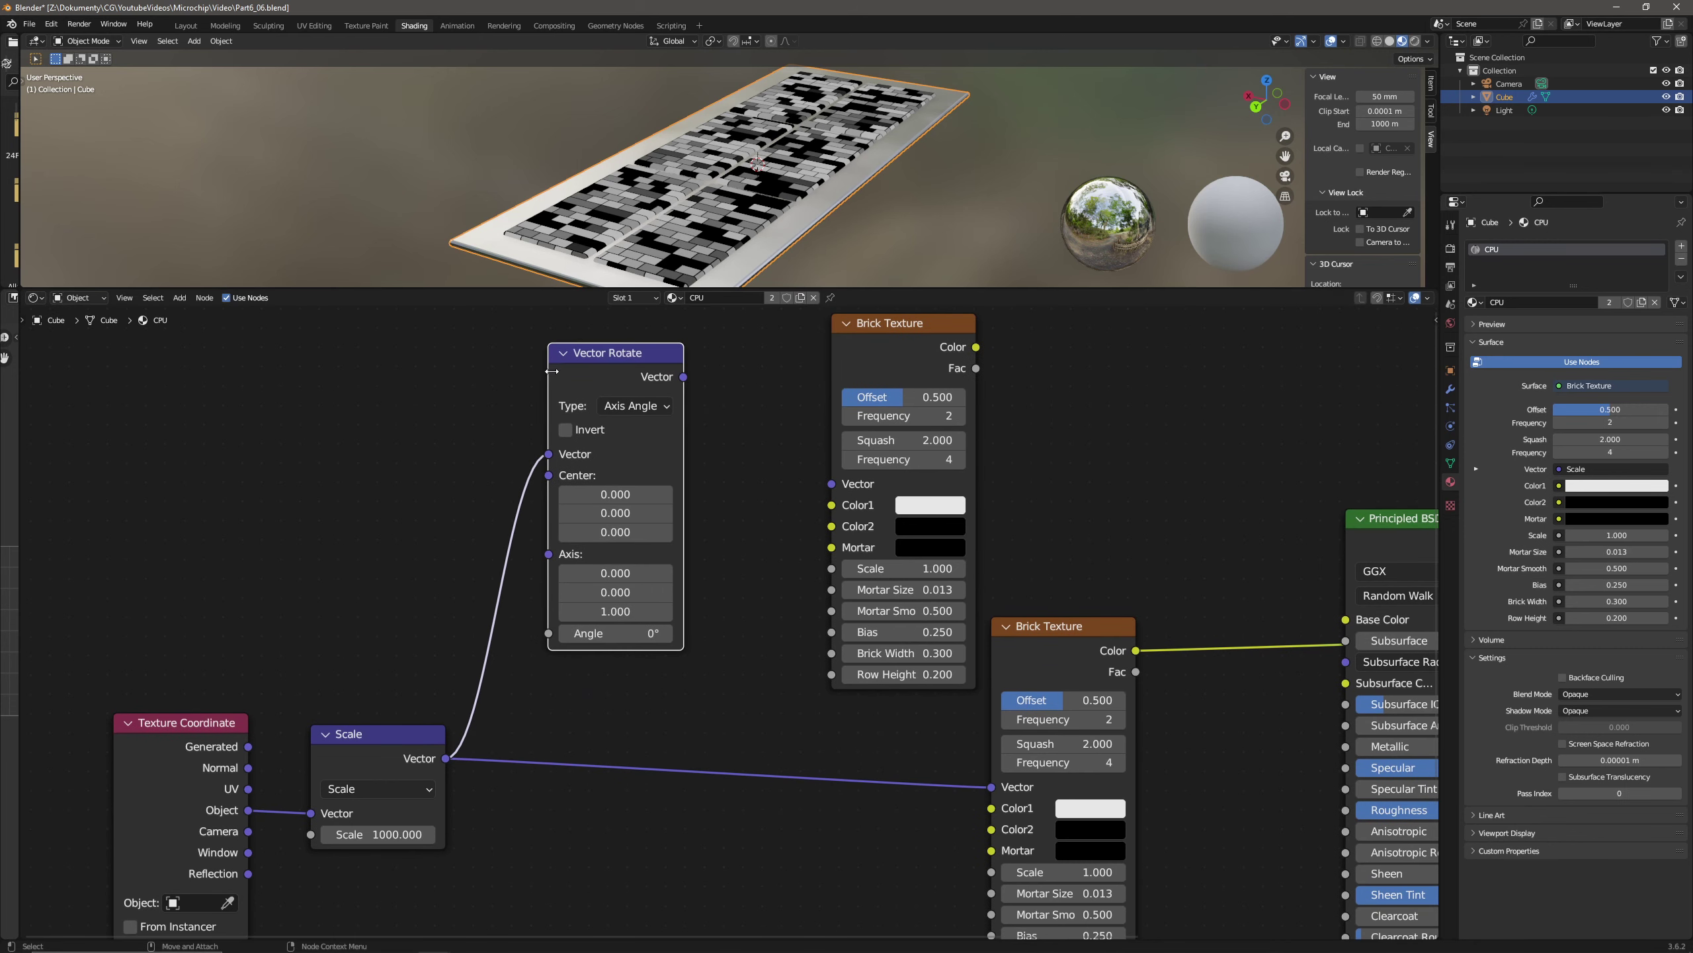
pyautogui.click(657, 629)
pyautogui.write('90')
pyautogui.press('Return')
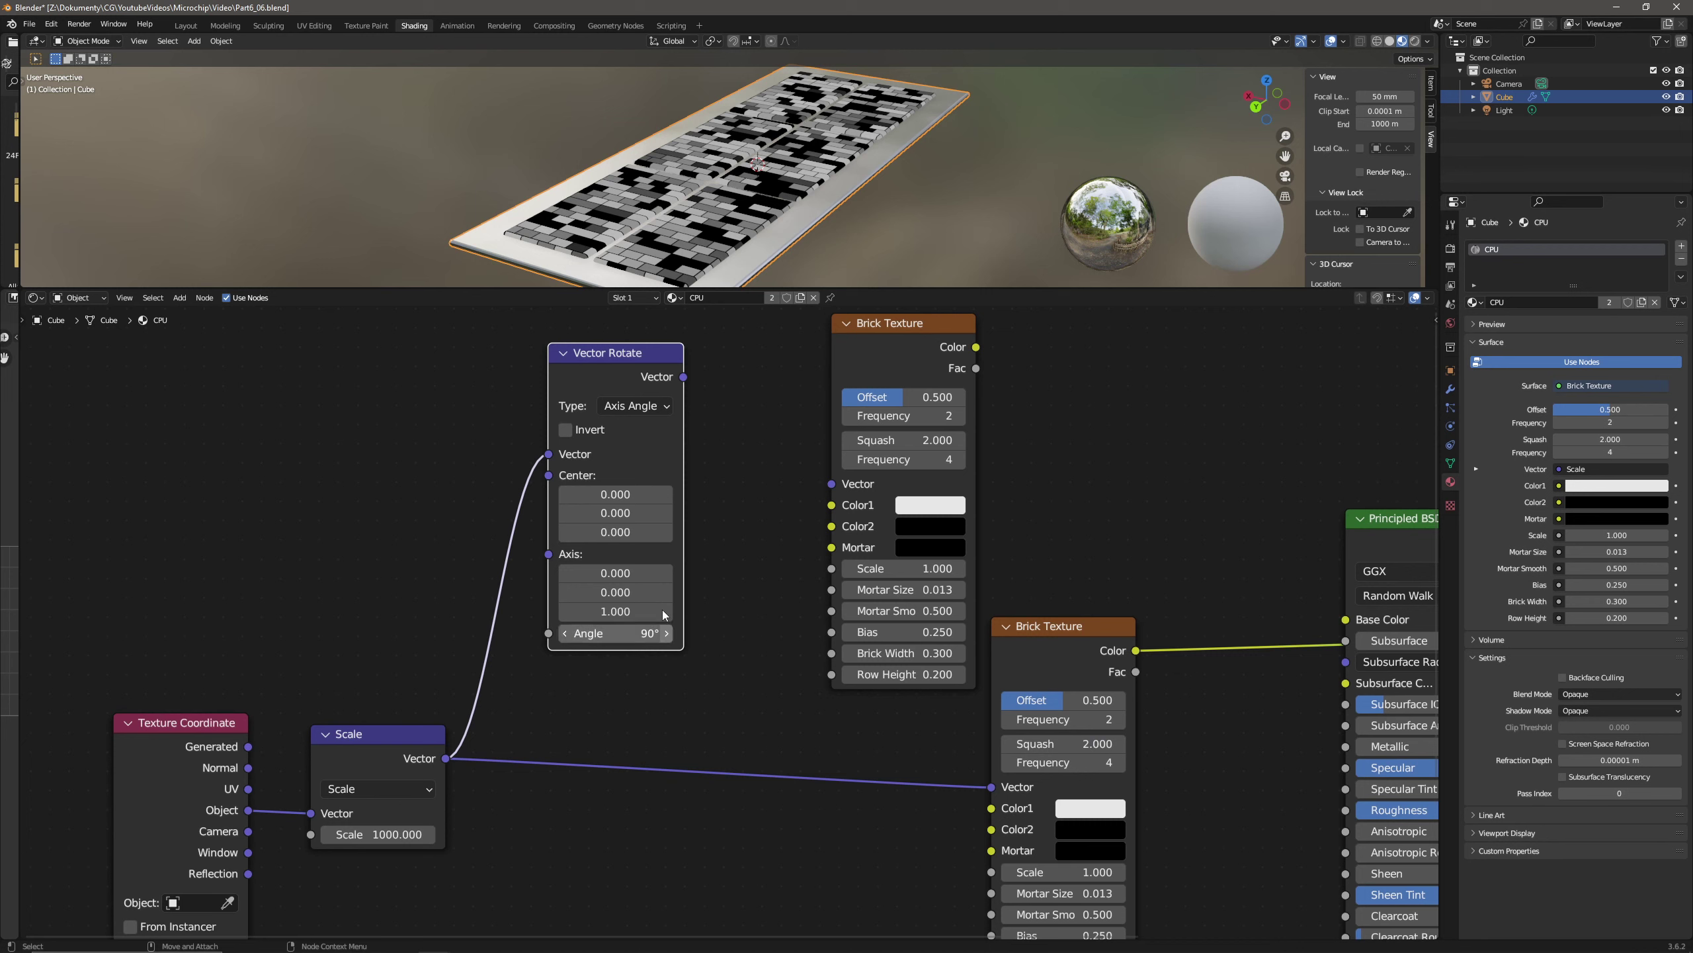
# - Connect the Vector Rotate output to the upper Brick Texture's Vector, and its Color output to the original Brick Texture's Color1
pyautogui.moveTo(685, 379); pyautogui.dragTo(834, 485)
pyautogui.moveTo(924, 332); pyautogui.dragTo(994, 819)
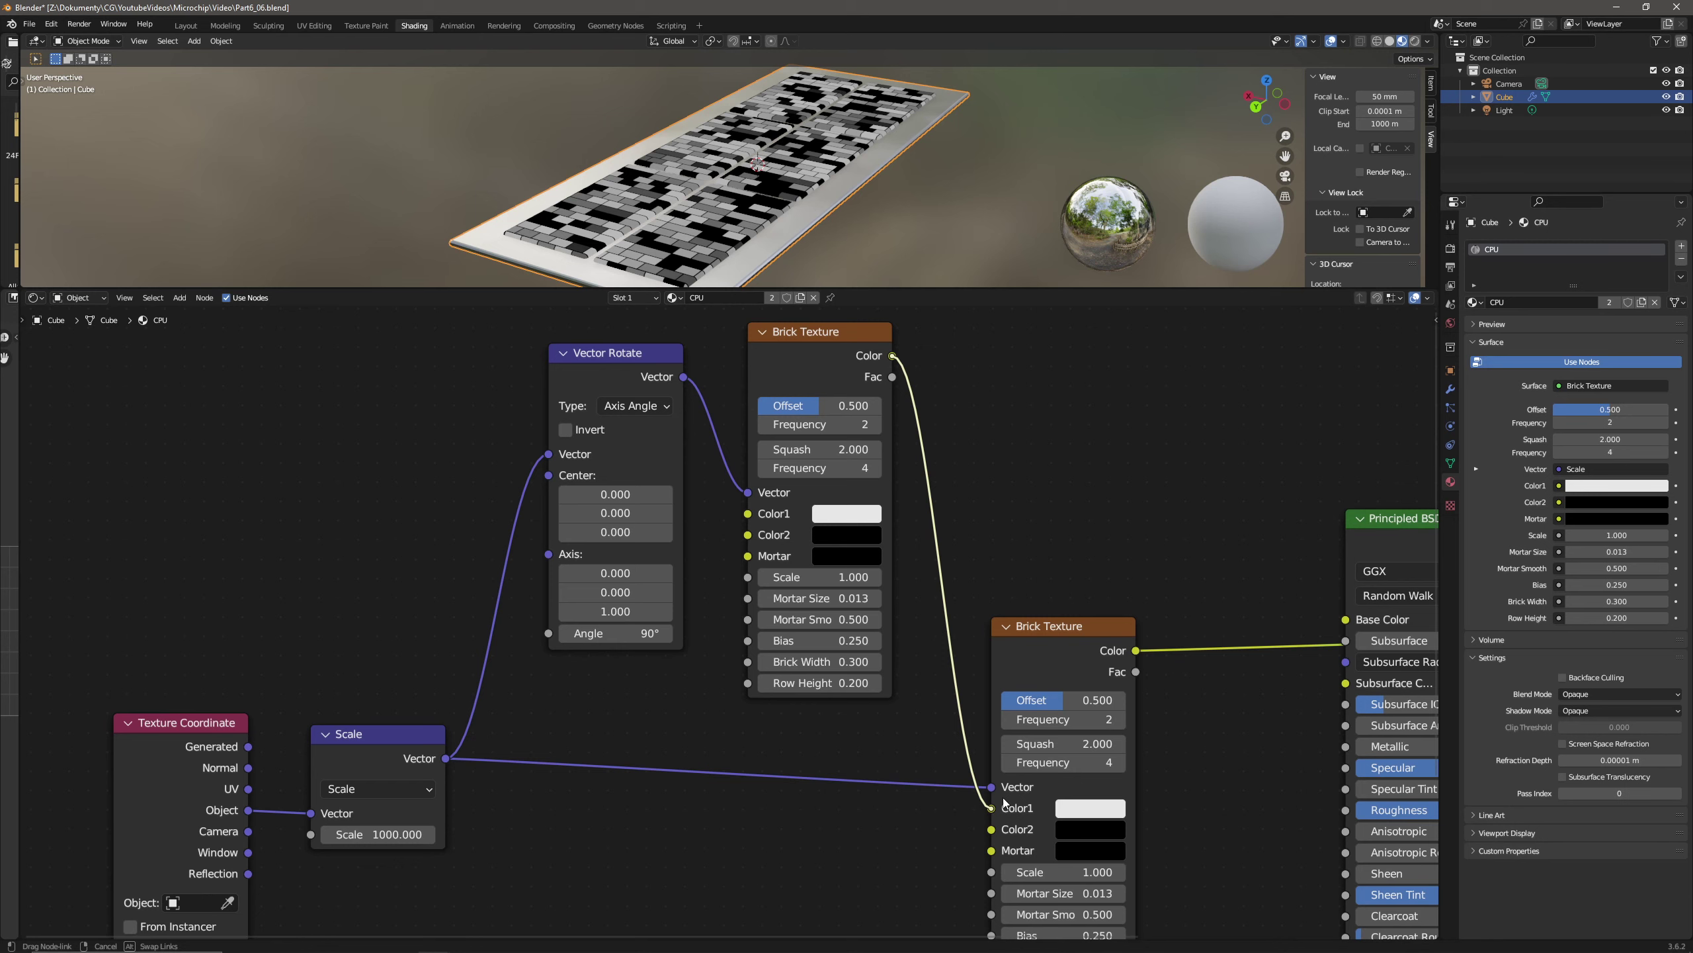
pyautogui.moveTo(1030, 766); pyautogui.dragTo(1031, 760)
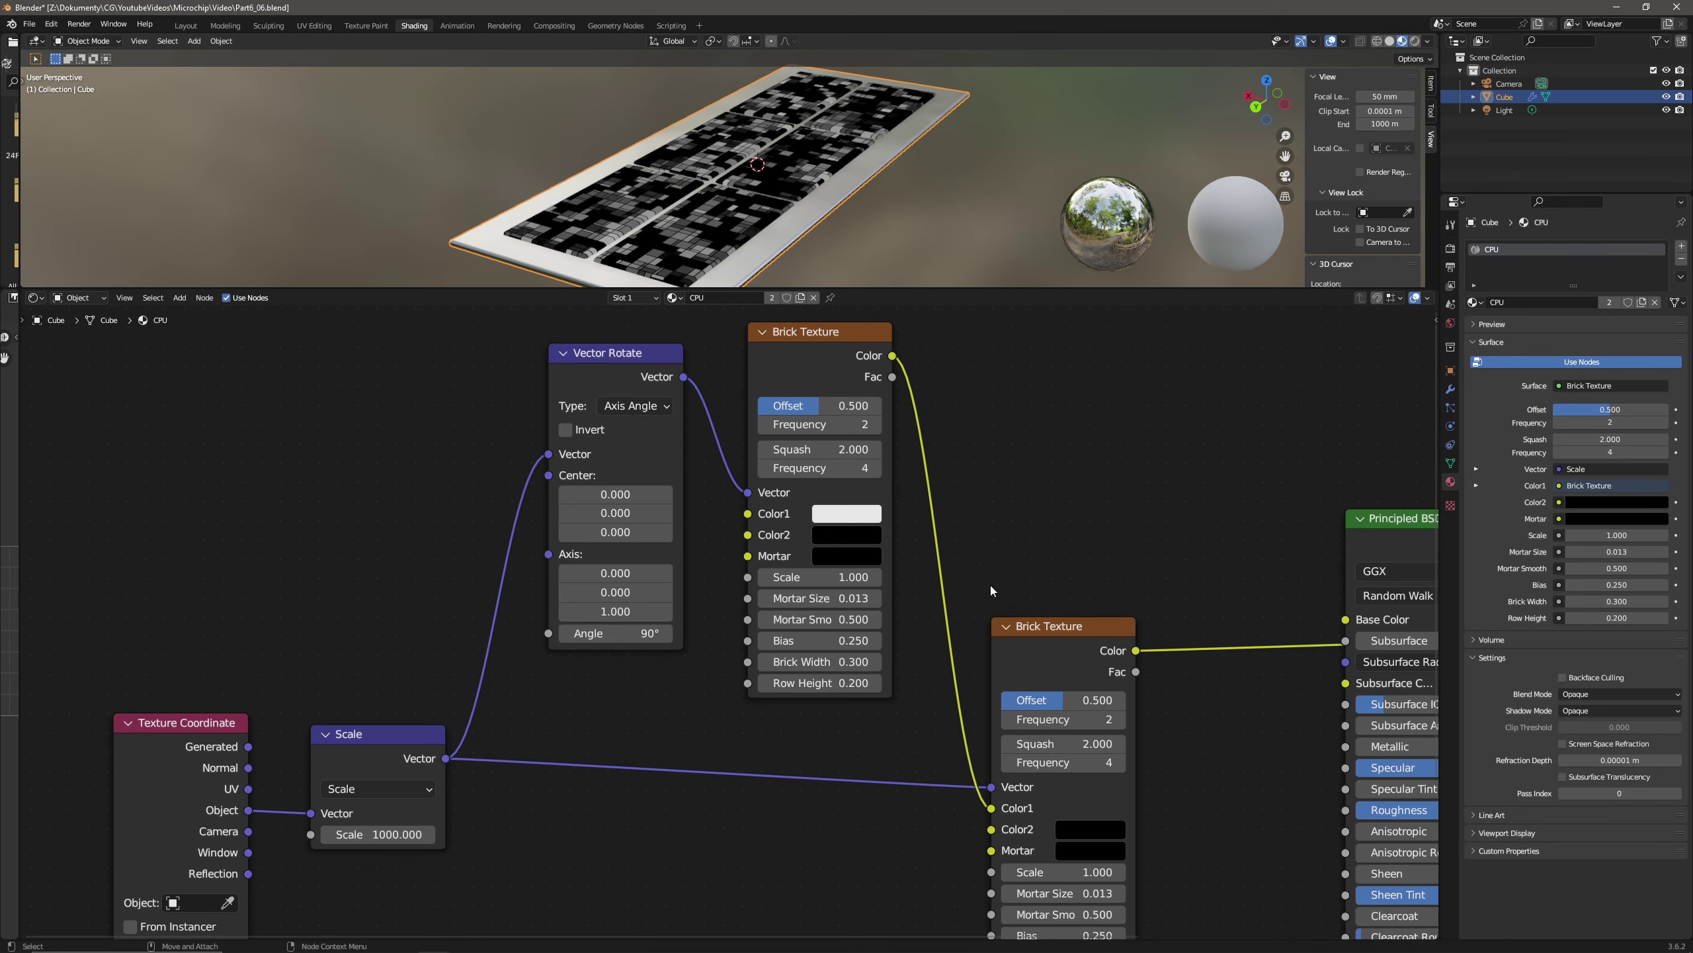
# - Set the rotated Brick Texture's Offset to 0 and its Squash Frequency to 6
pyautogui.moveTo(887, 502); pyautogui.dragTo(786, 553, button='middle')
pyautogui.scroll(1, 786, 553)
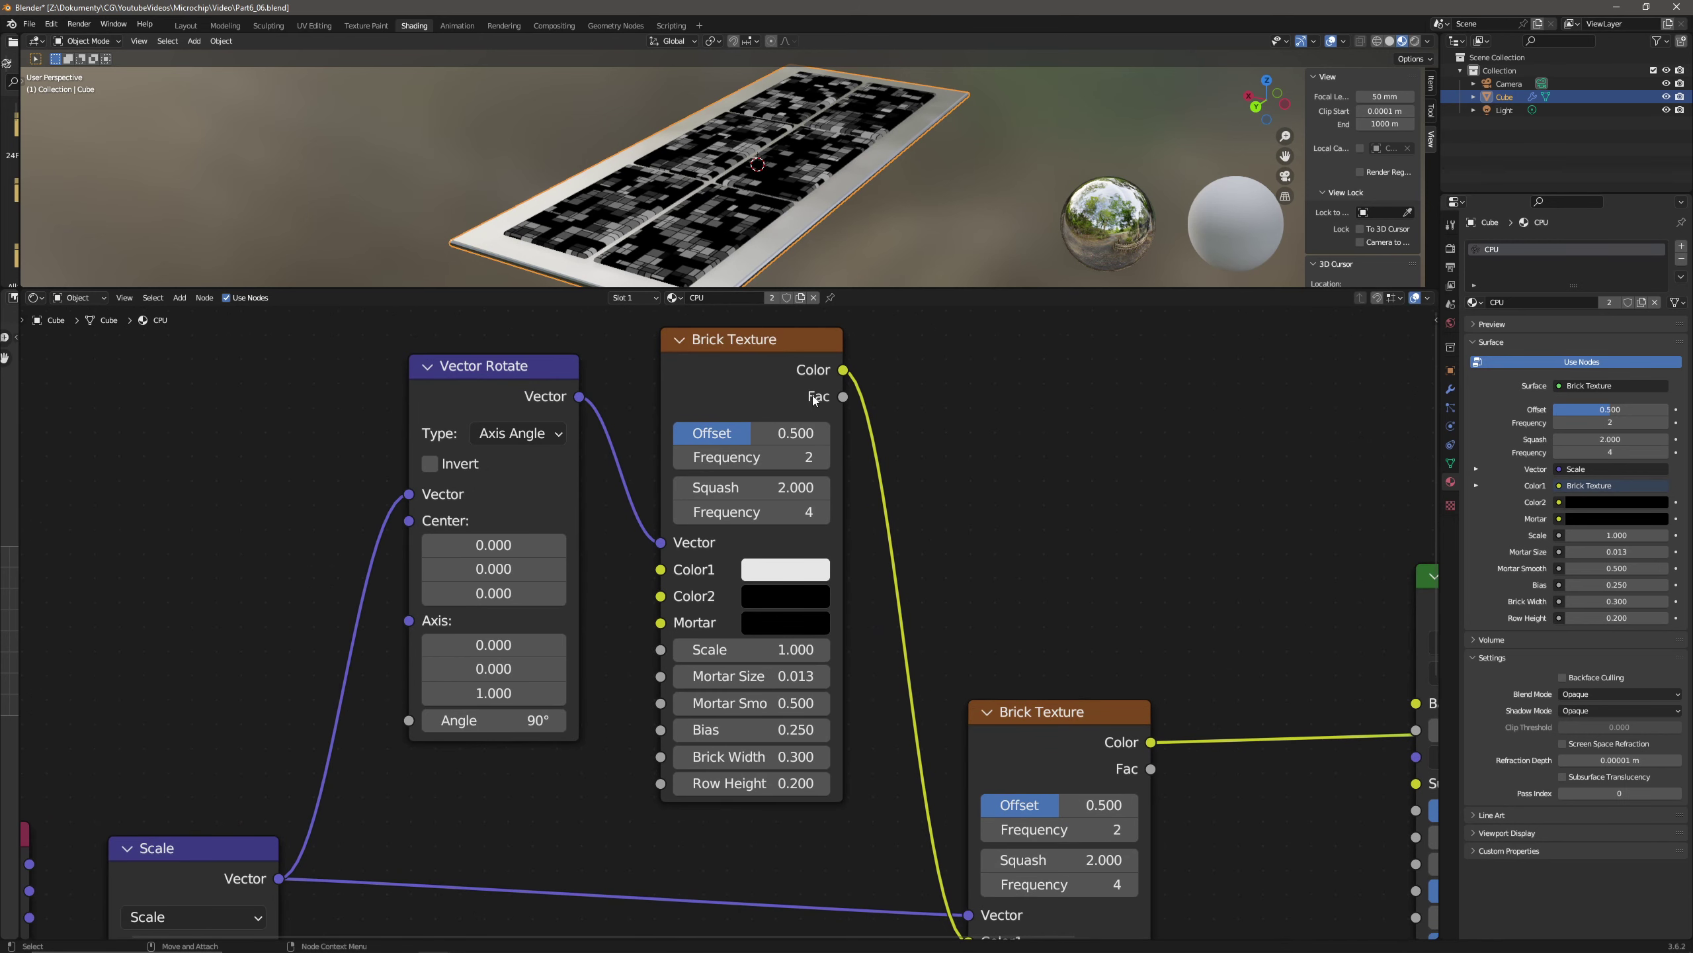
pyautogui.click(791, 434)
pyautogui.press('Return')
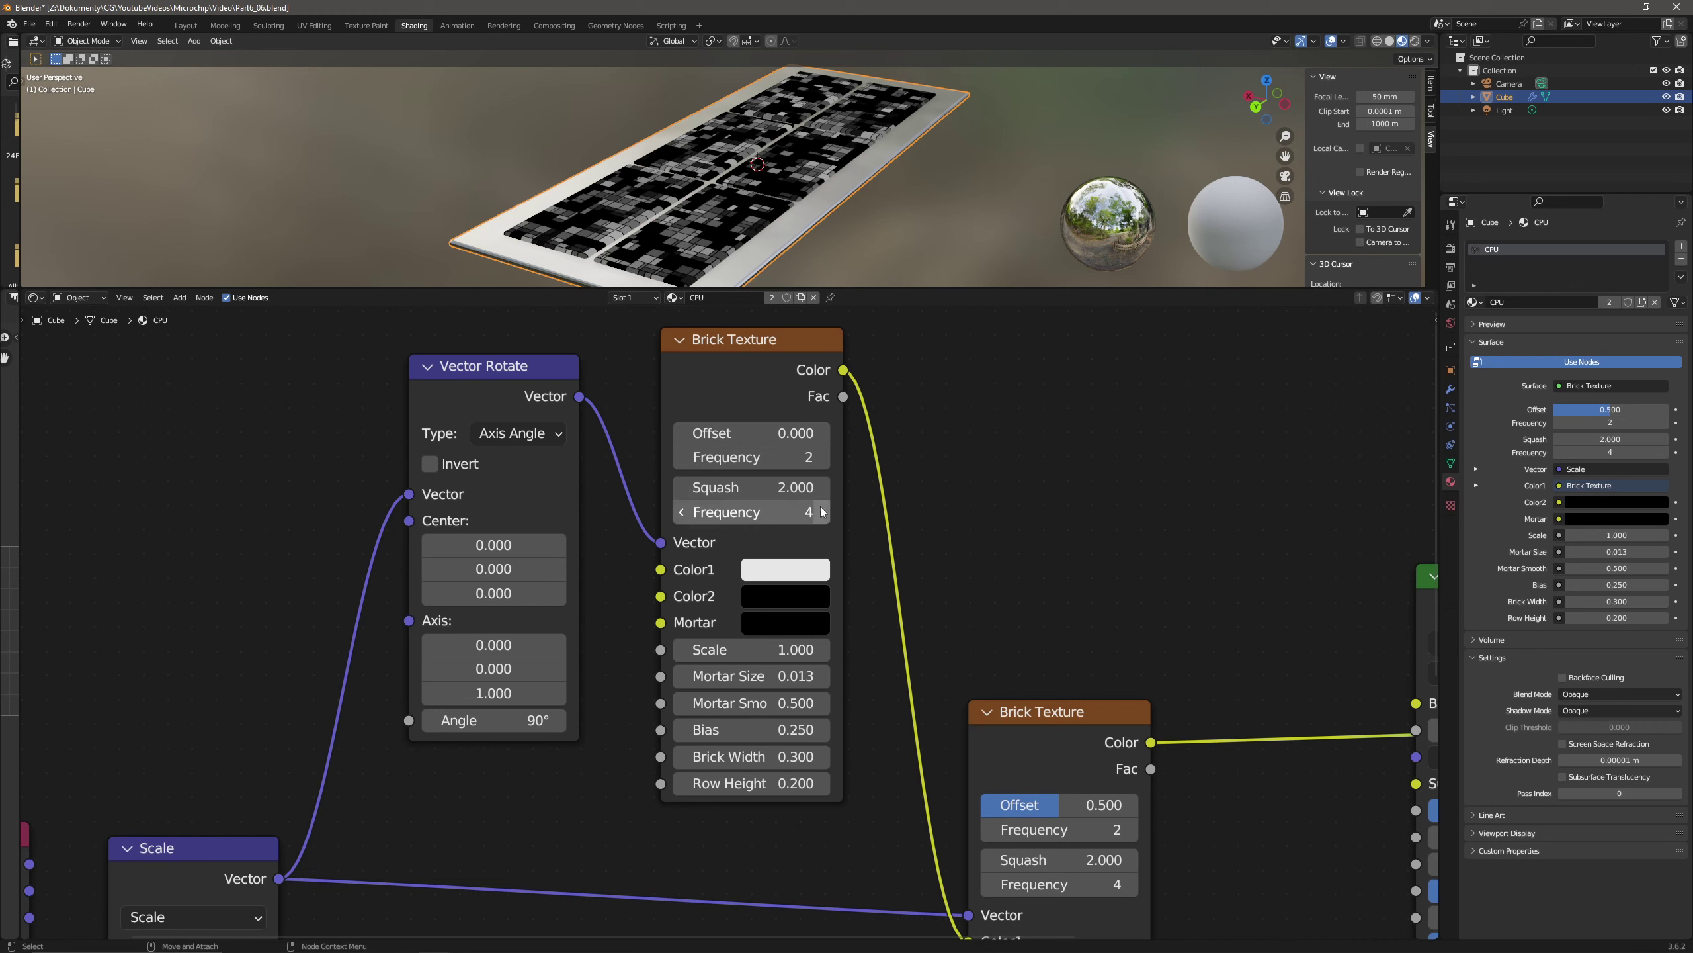
pyautogui.click(787, 490)
pyautogui.press('Return')
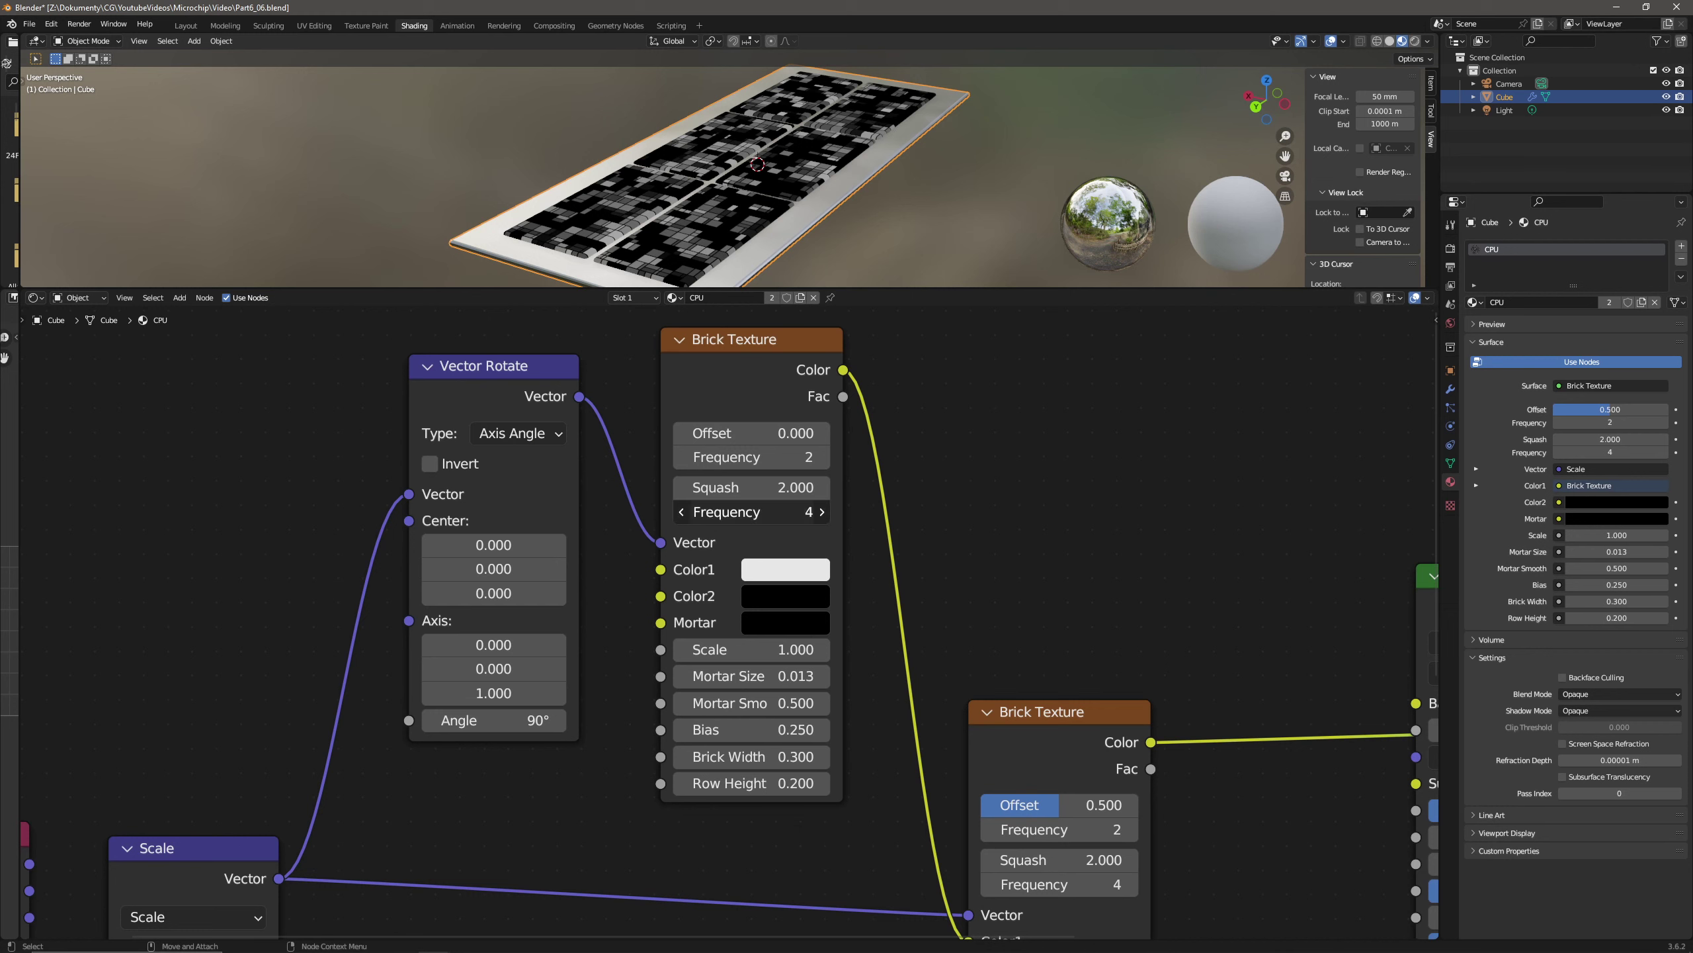
pyautogui.click(795, 503)
pyautogui.write('6')
pyautogui.press('Return')
pyautogui.click(825, 640)
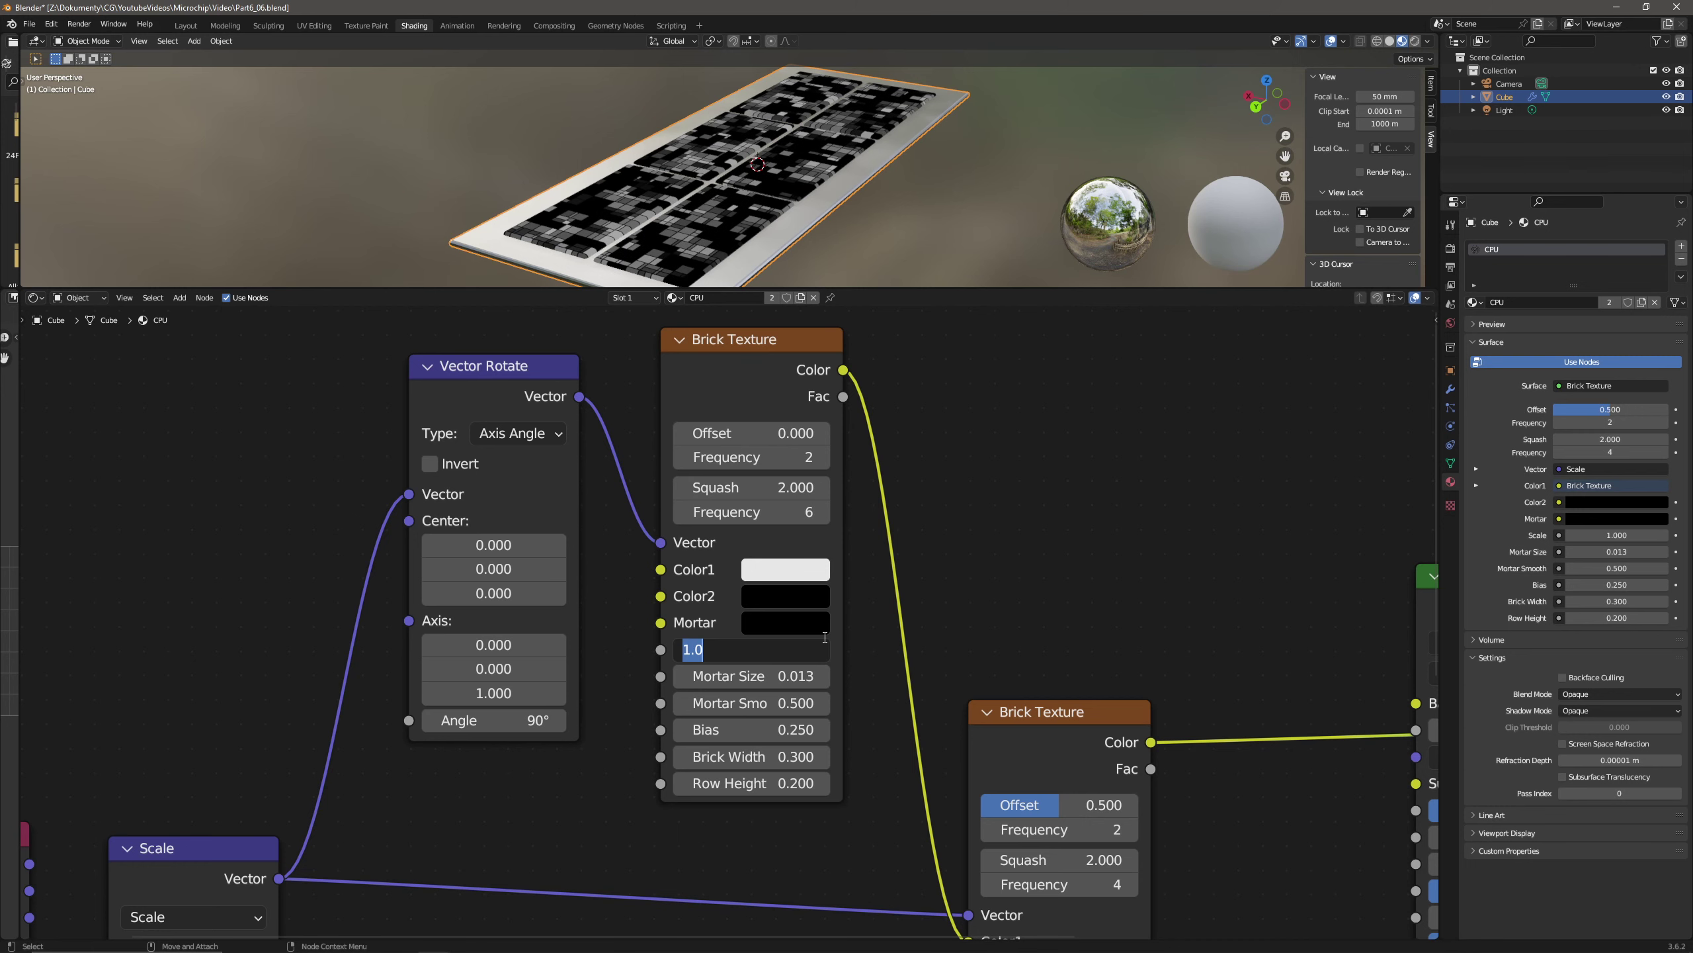
pyautogui.press('Return')
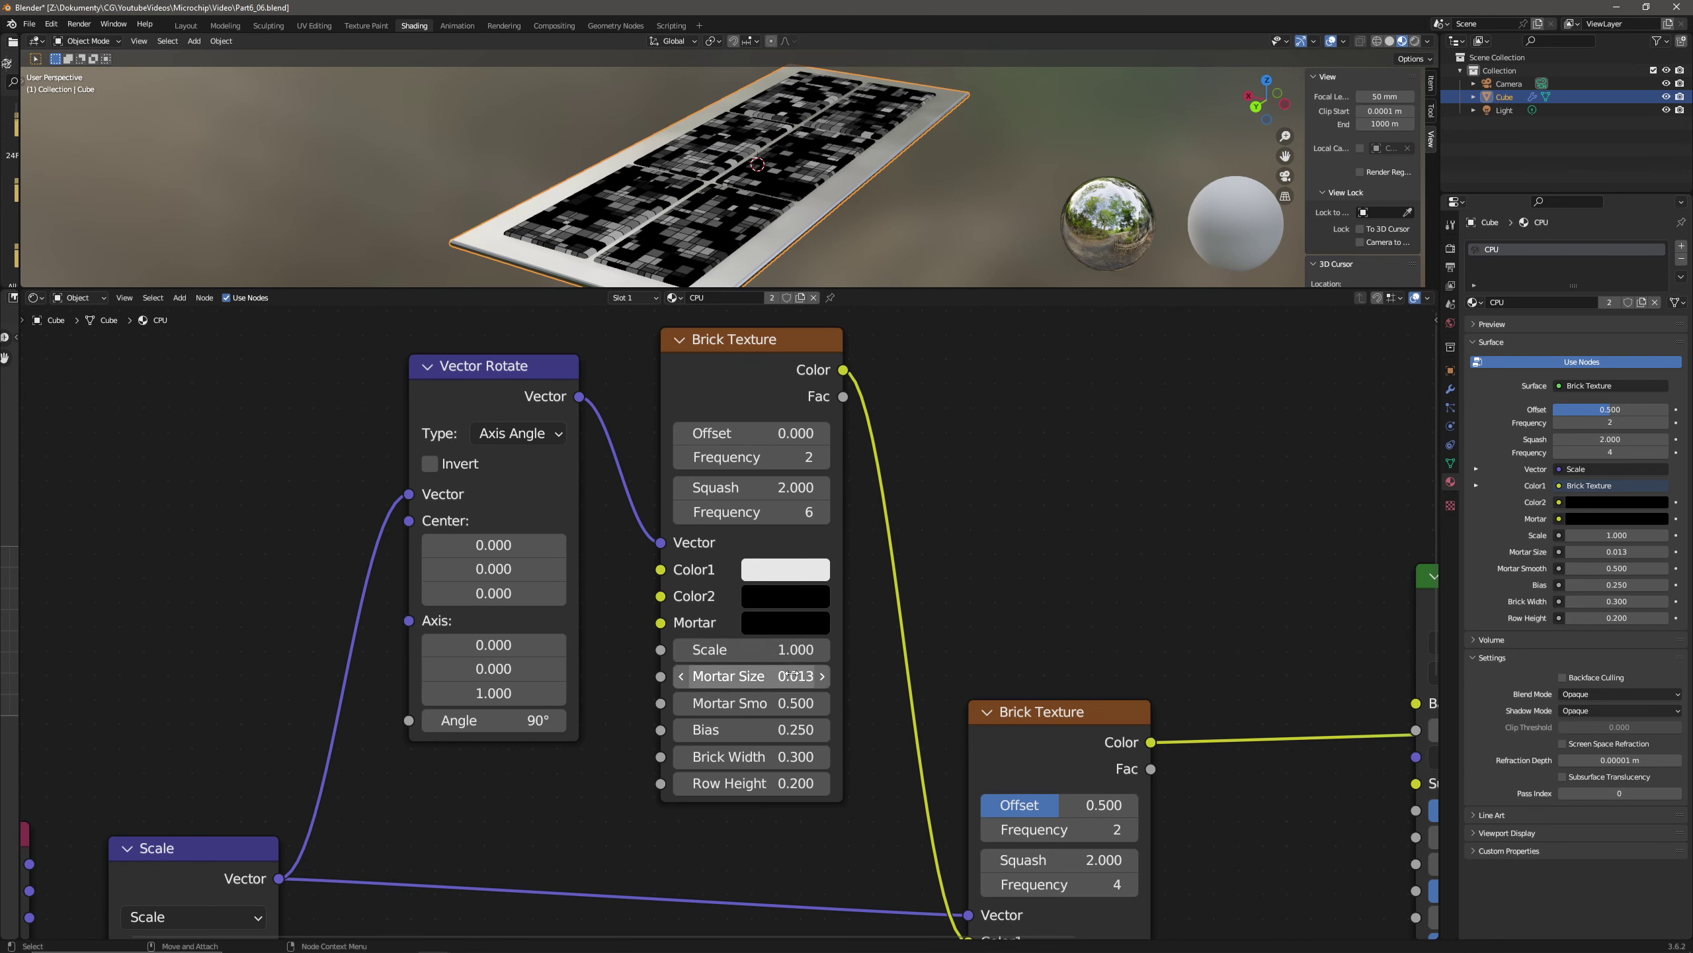
# - Set the rotated Brick Texture's Mortar Size to 0.007, Mortar Smooth to 0 and Bias to 0.1
pyautogui.click(791, 673)
pyautogui.write('075')
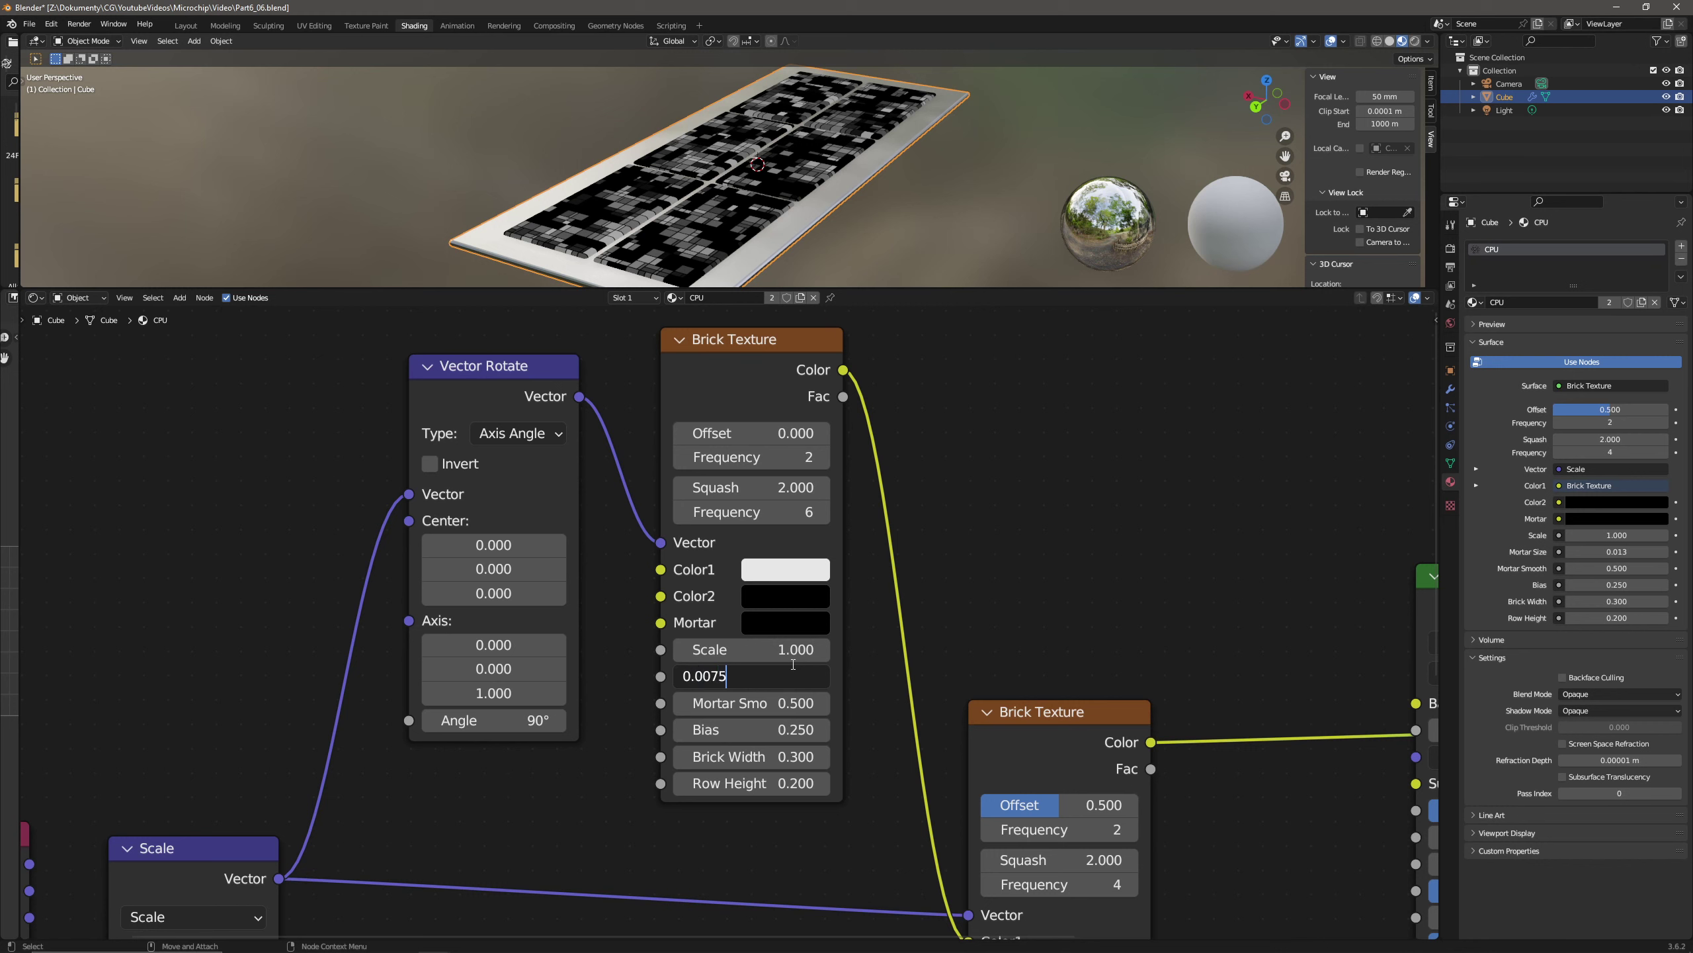
pyautogui.press('Return')
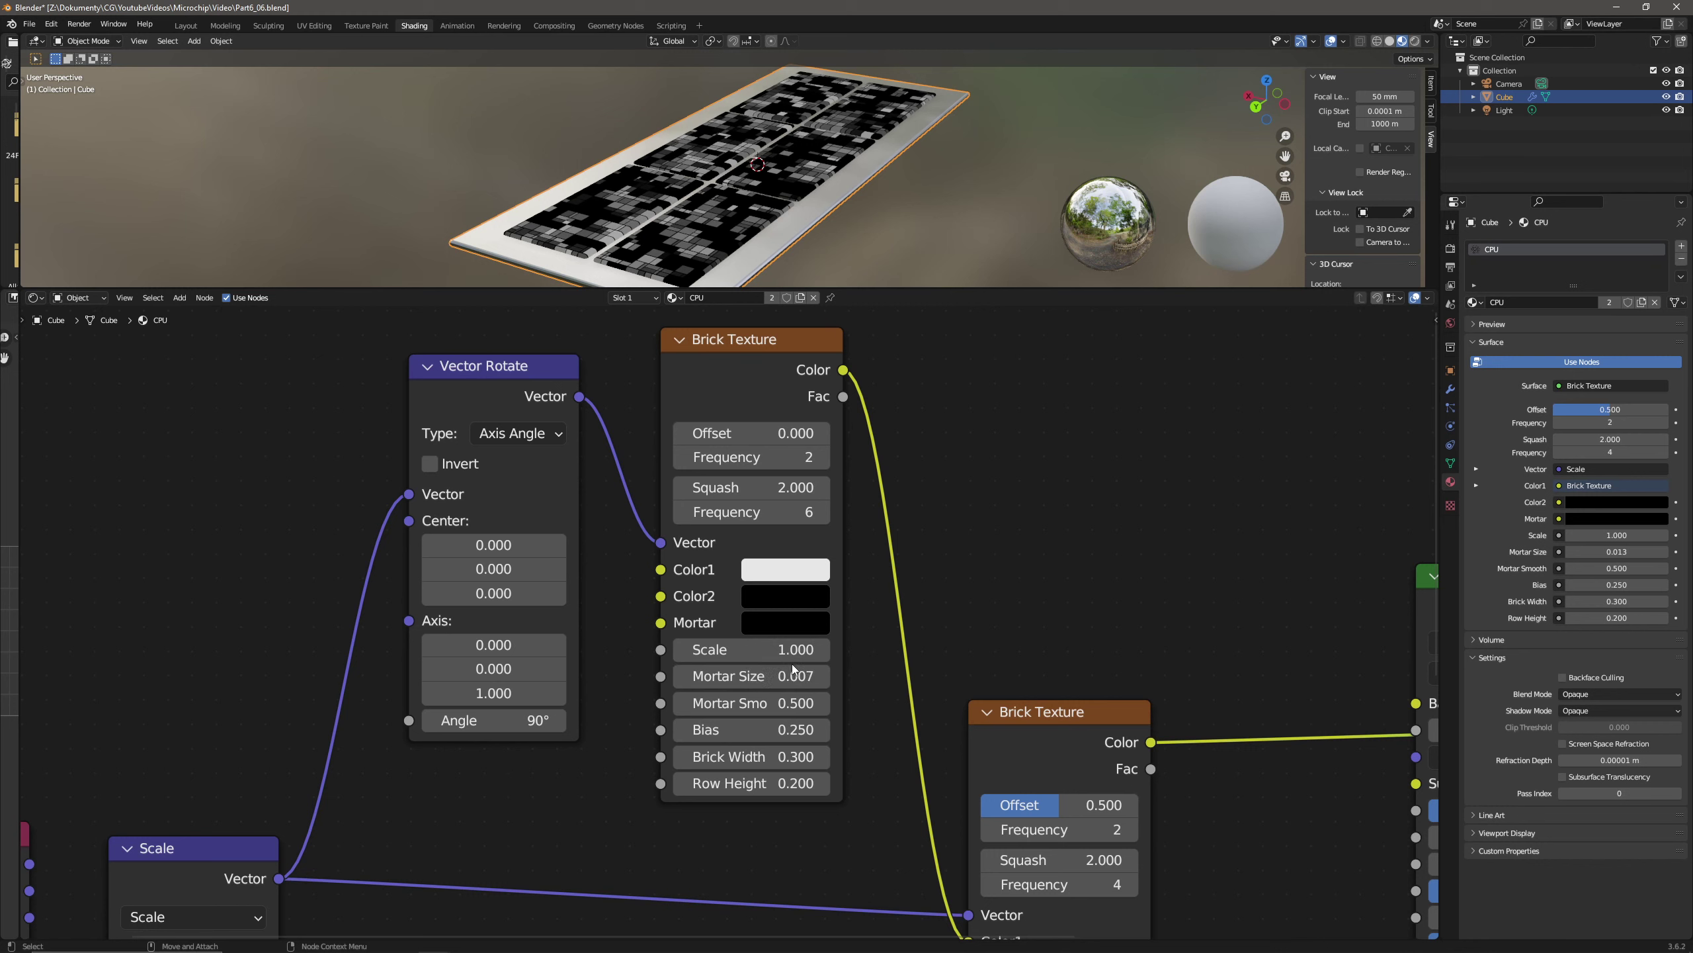
pyautogui.click(793, 694)
pyautogui.write('0')
pyautogui.press('Return')
pyautogui.click(799, 729)
pyautogui.write('0.1')
pyautogui.press('Return')
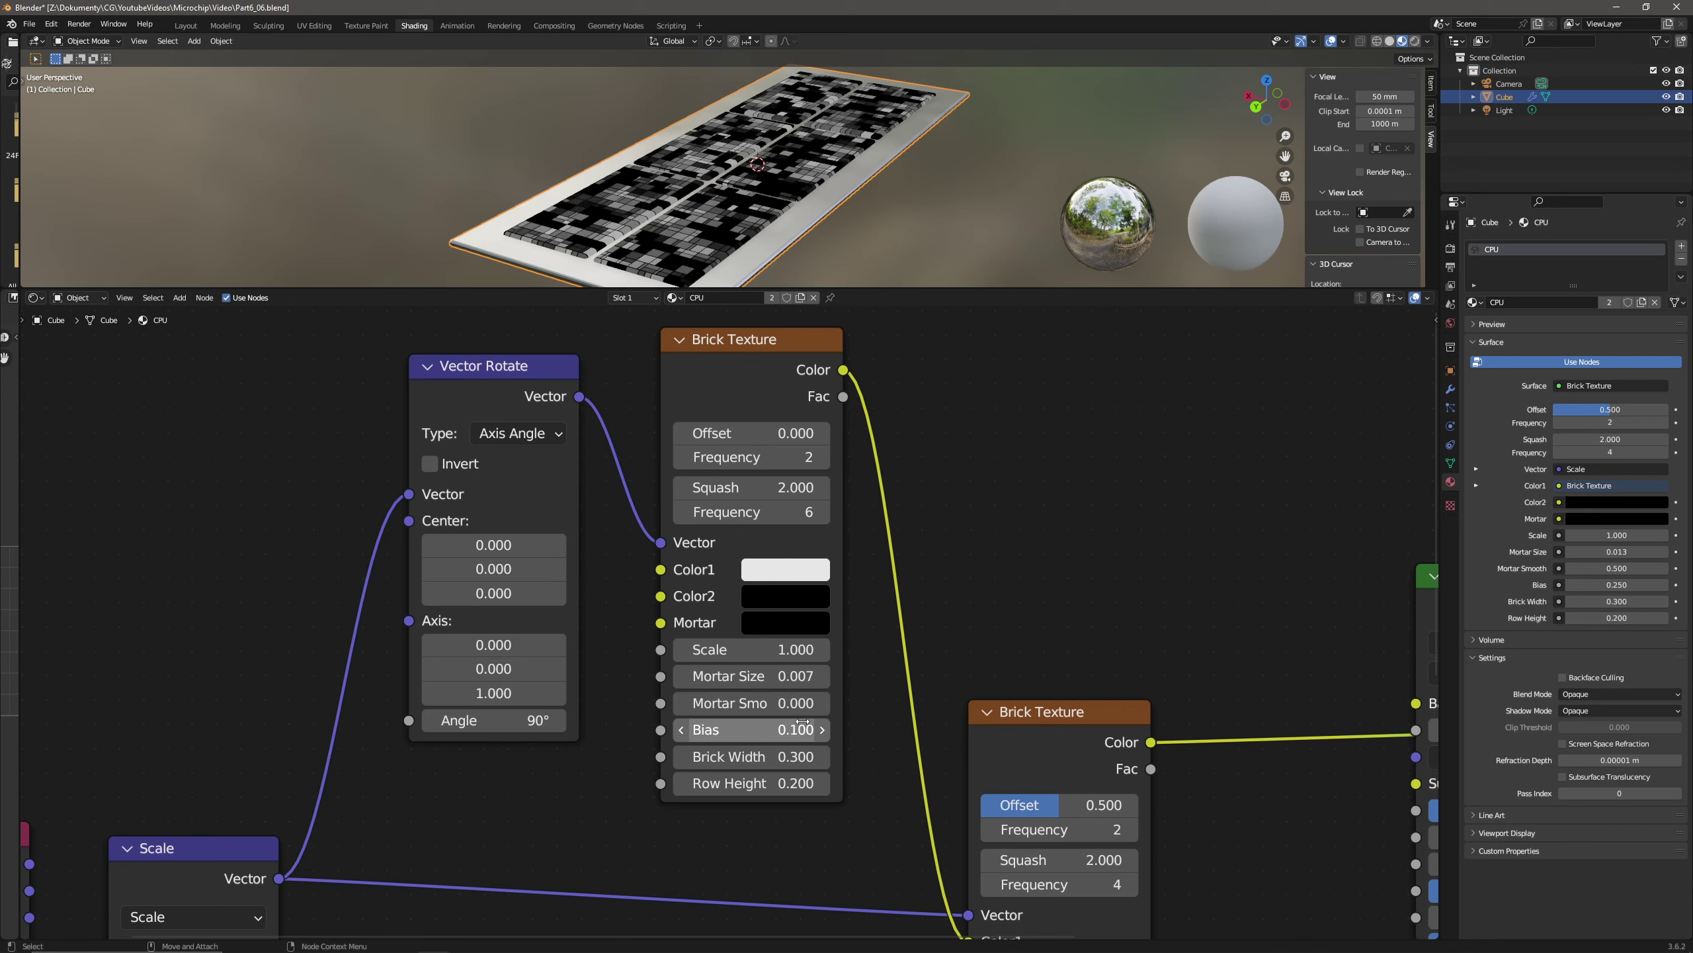
# - Set the rotated Brick Texture's Brick Width to 0.1 and Row Height to 0.05
pyautogui.click(807, 761)
pyautogui.write('0.1')
pyautogui.press('Return')
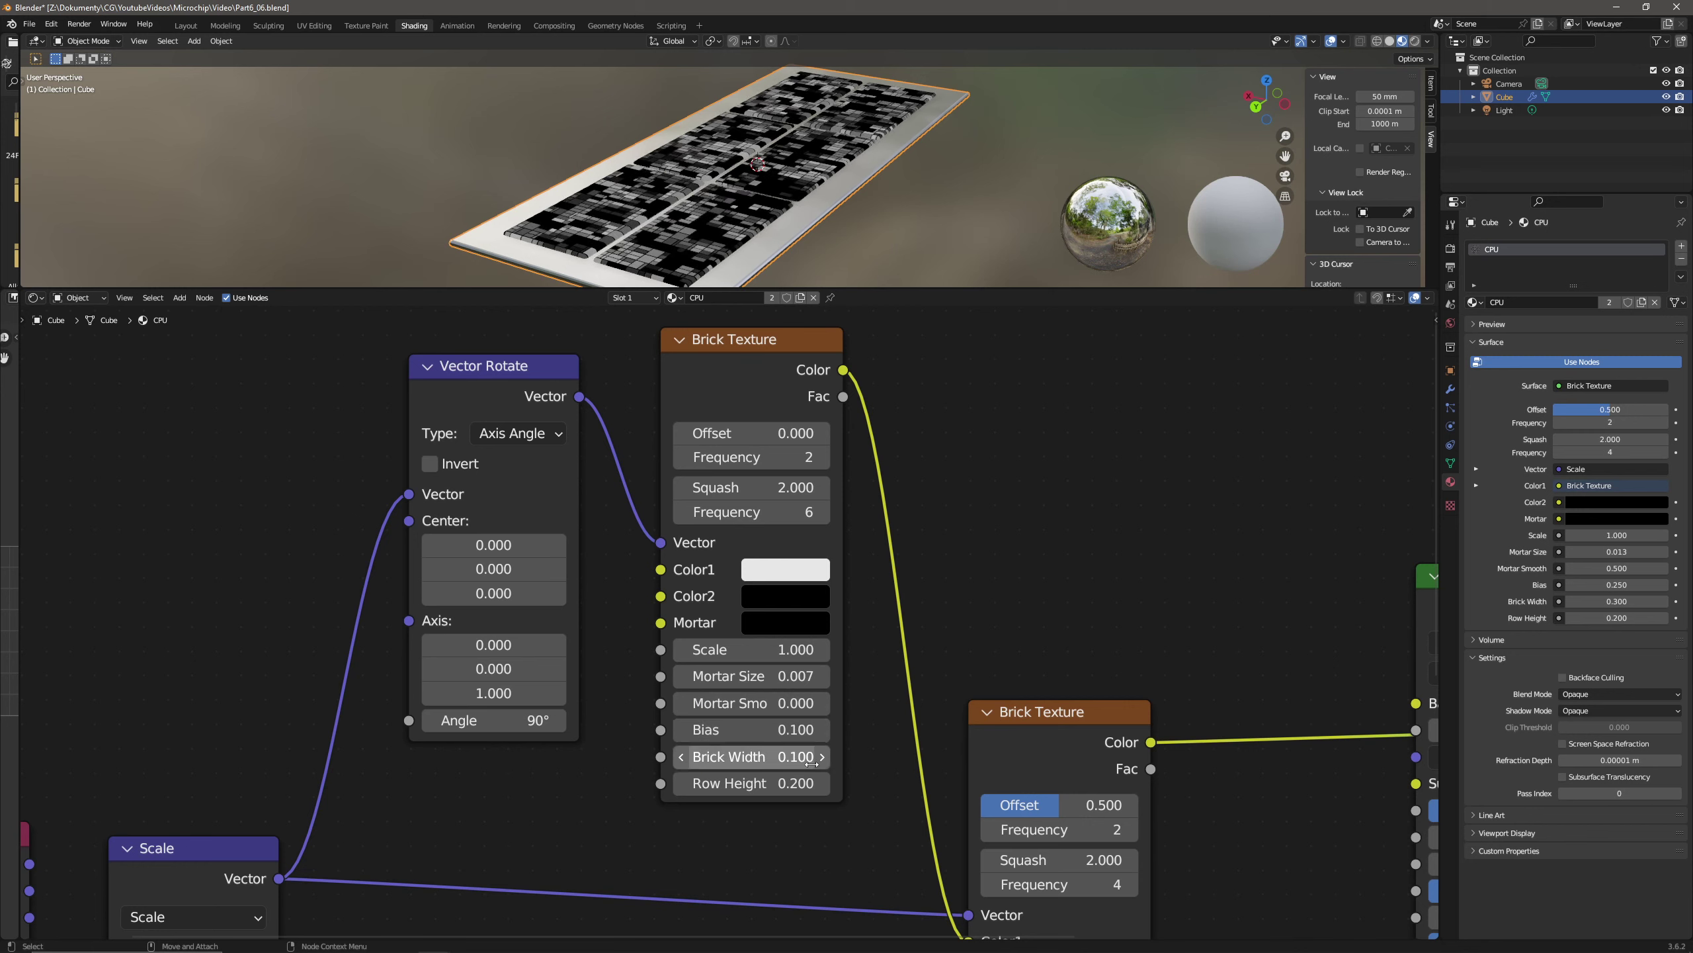
pyautogui.click(814, 782)
pyautogui.write('0.05')
pyautogui.press('Return')
pyautogui.scroll(-1, 754, 586)
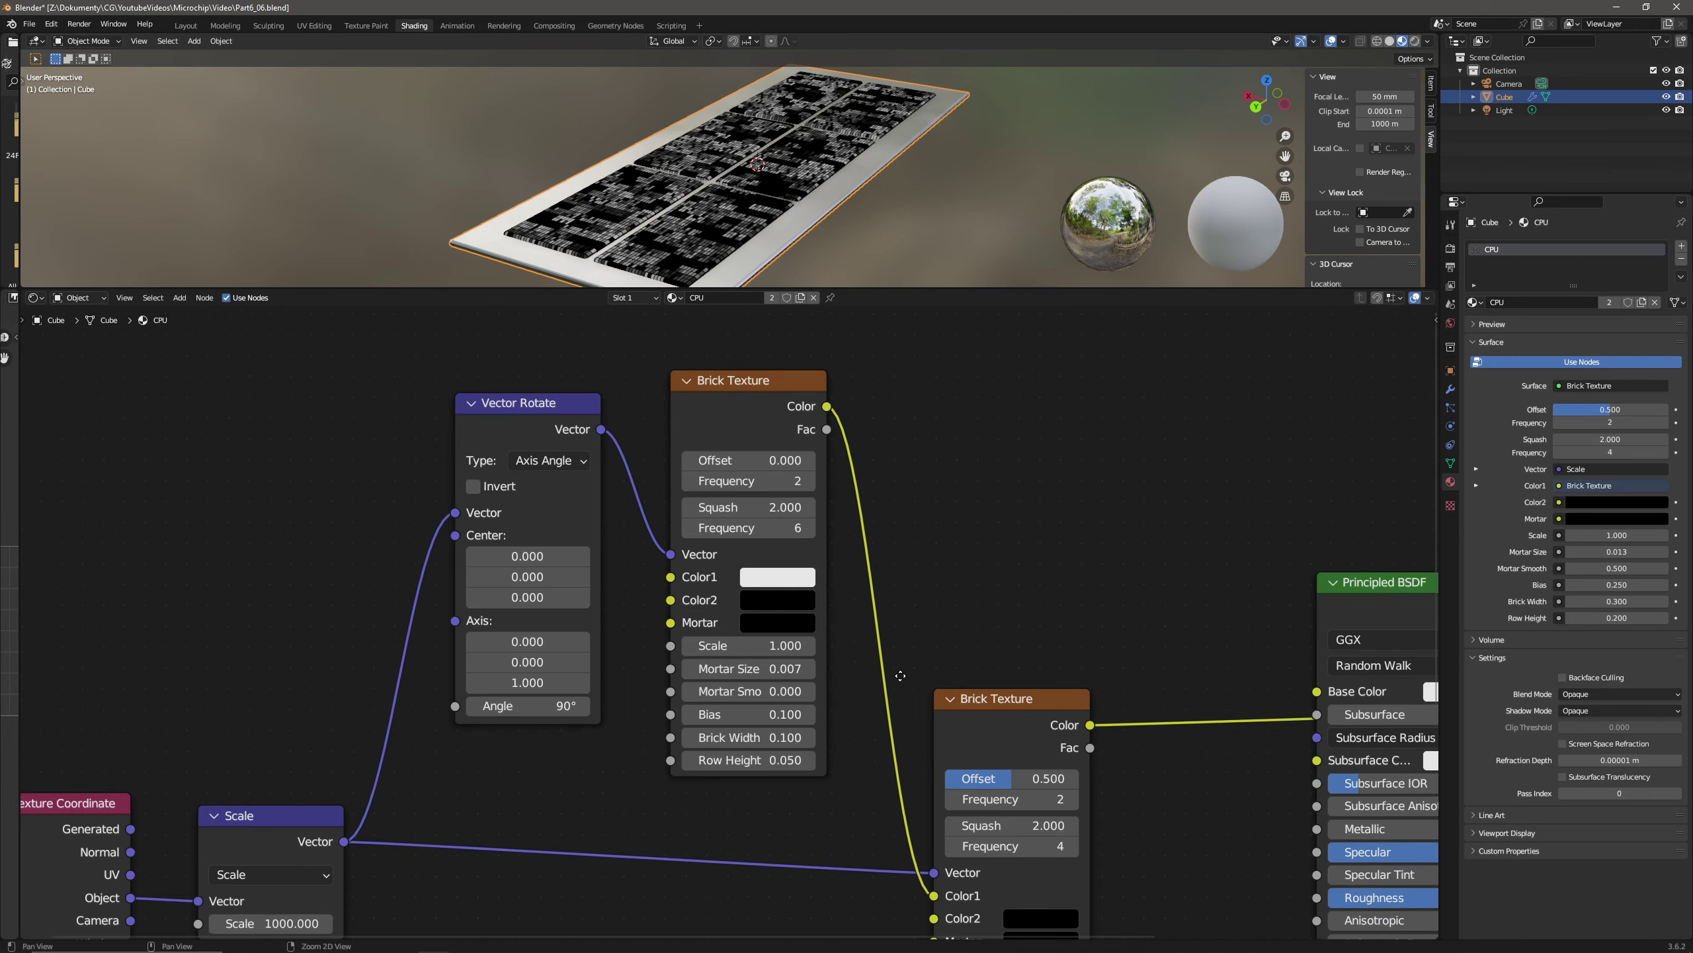
# - Paste another Brick Texture below the rotated one and connect the Vector Rotate output to its Vector input
pyautogui.moveTo(793, 186); pyautogui.dragTo(717, 172, button='middle')
pyautogui.scroll(2, 770, 210)
pyautogui.moveTo(893, 630); pyautogui.dragTo(904, 563, button='middle')
pyautogui.scroll(-5, 903, 564)
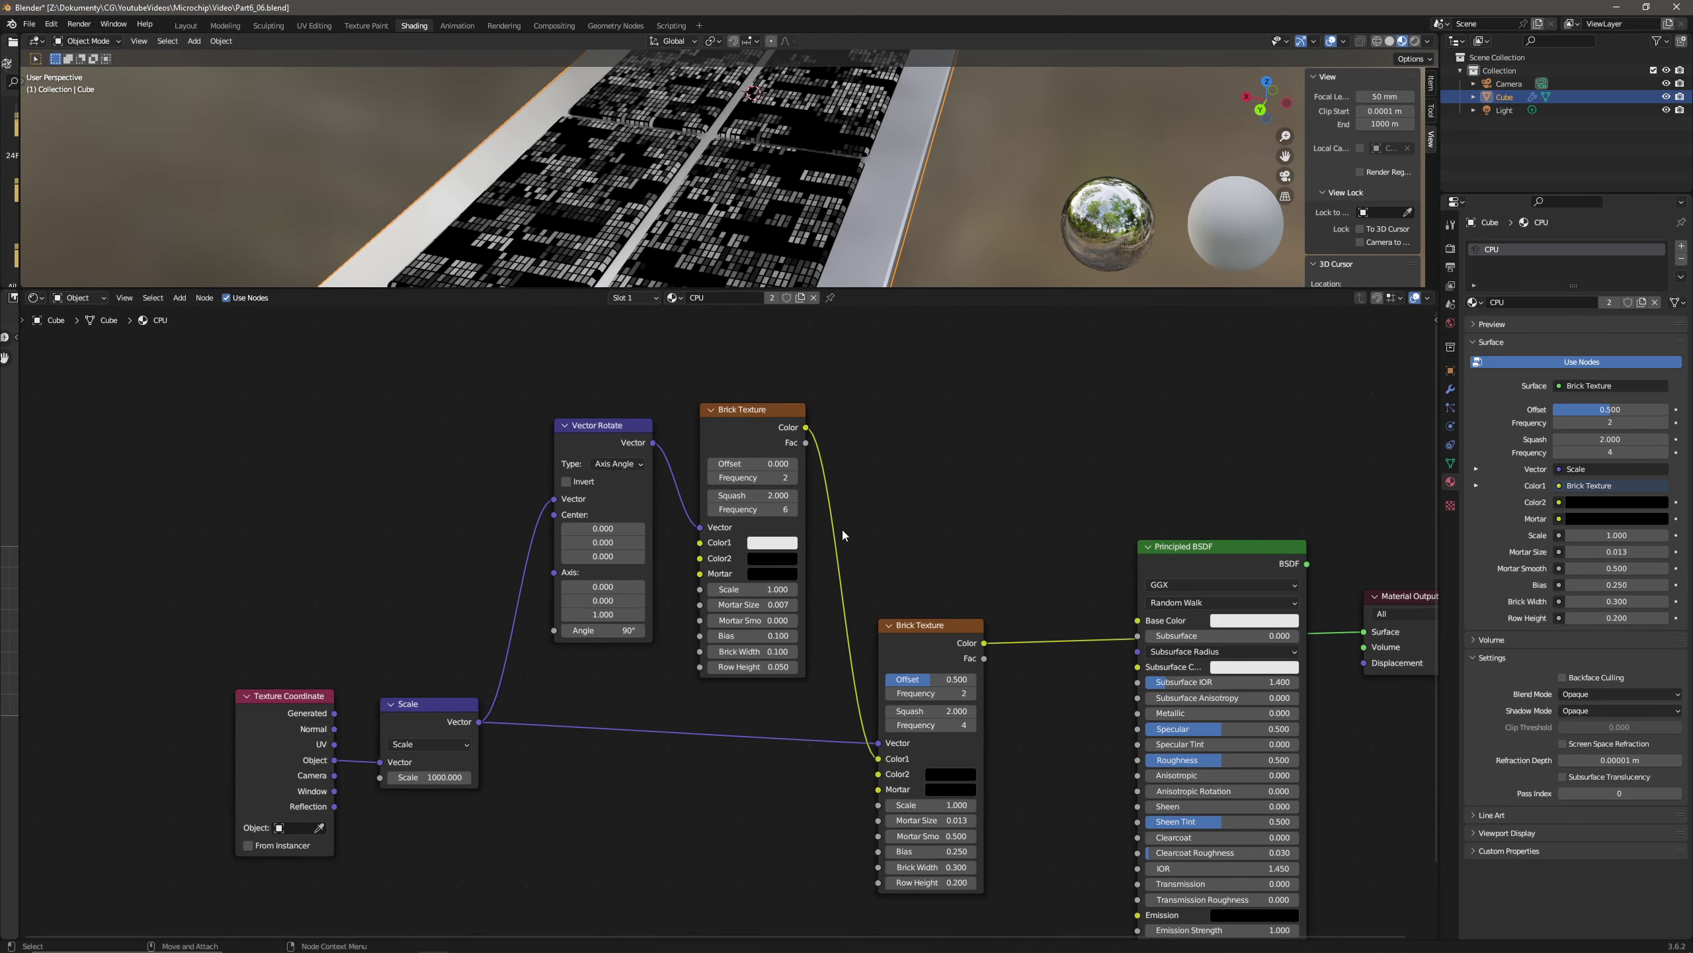
pyautogui.click(760, 416)
pyautogui.hotkey('ctrl', 'v')
pyautogui.scroll(-2, 767, 375)
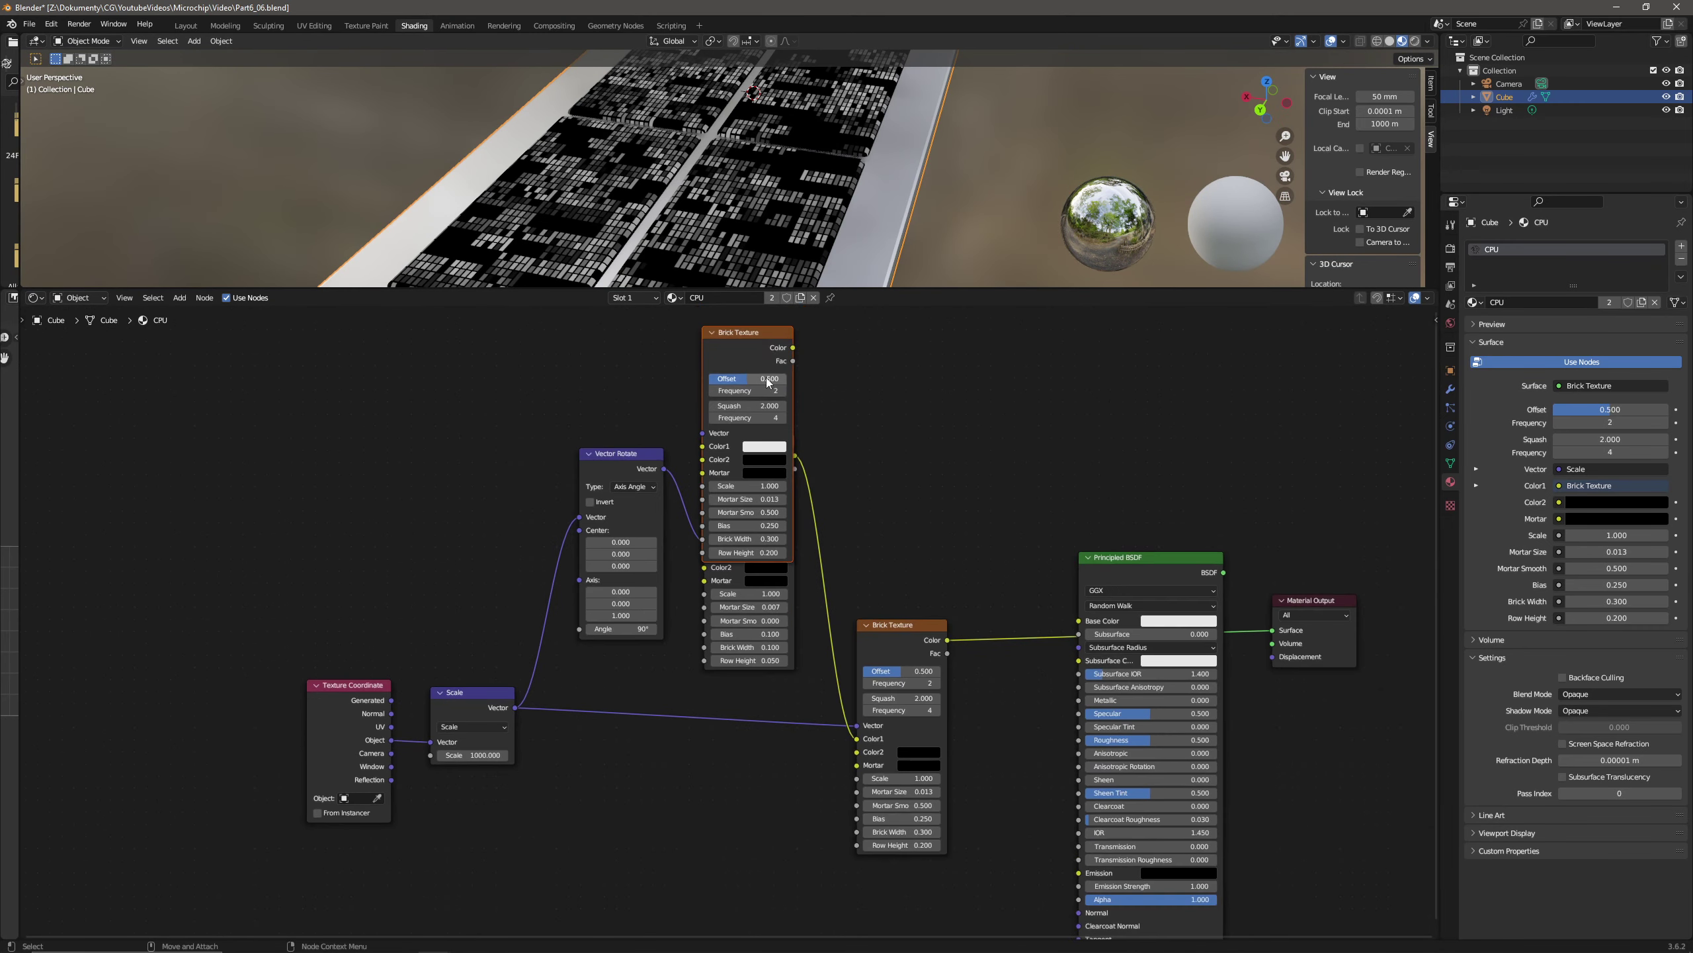
pyautogui.moveTo(765, 330); pyautogui.dragTo(759, 754)
pyautogui.click(760, 755)
pyautogui.moveTo(635, 670); pyautogui.dragTo(756, 581, button='middle')
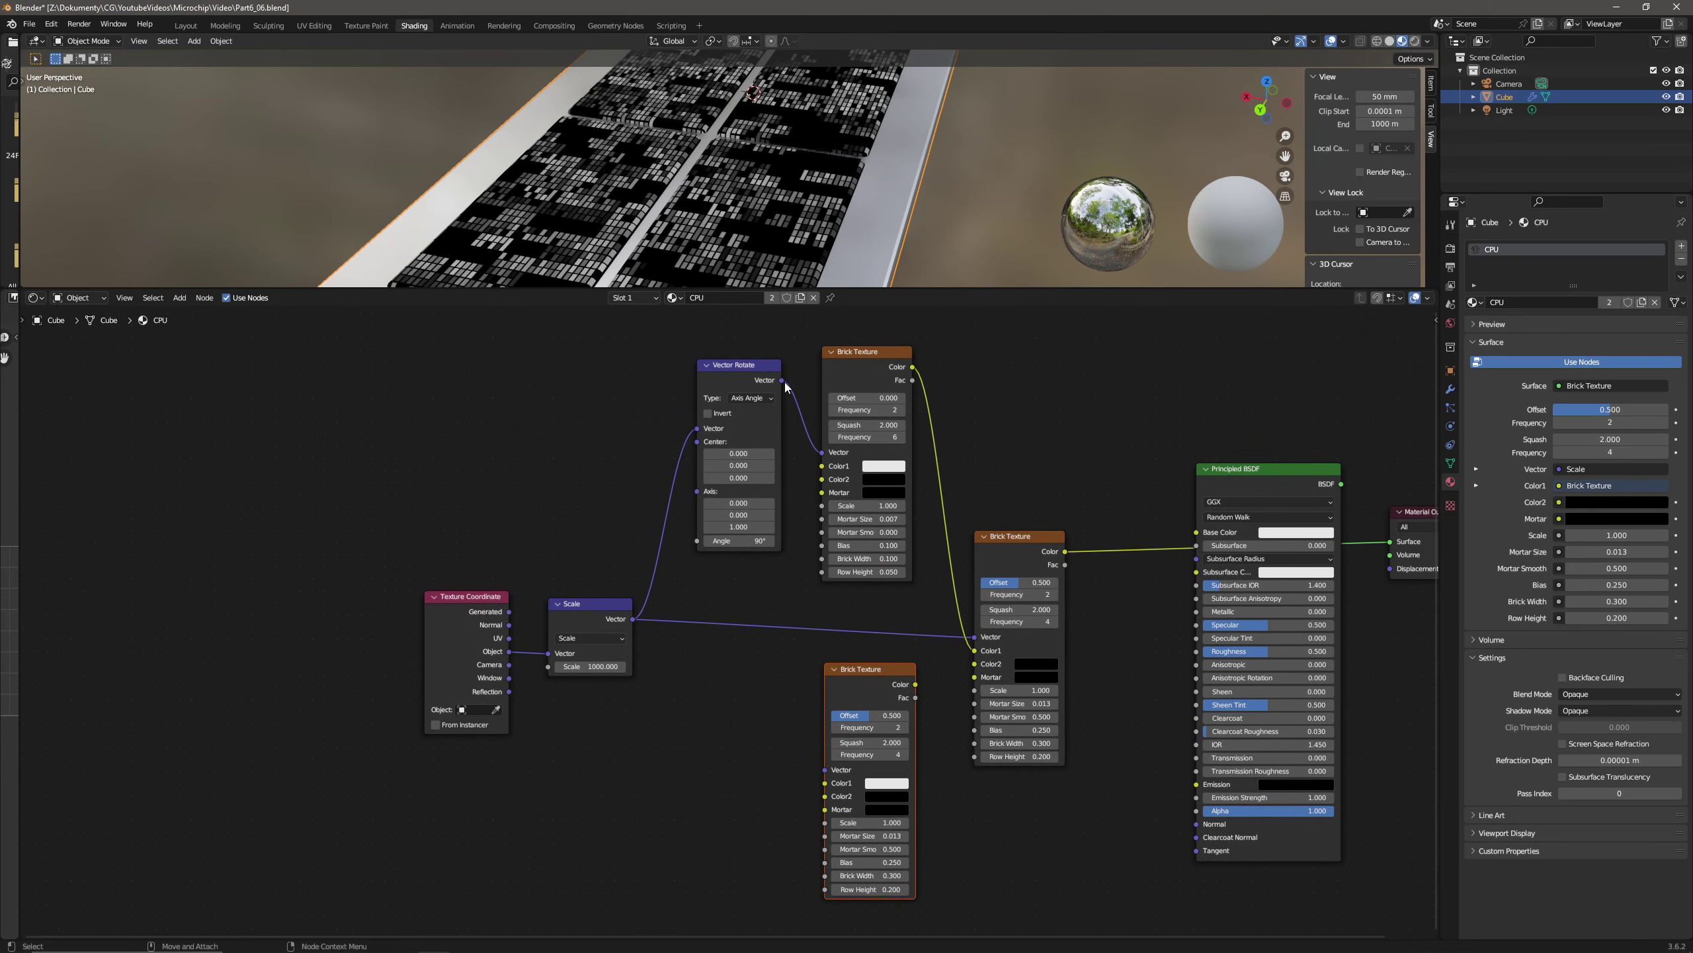
pyautogui.moveTo(783, 381); pyautogui.dragTo(825, 769)
# - Set the pasted Brick Texture's Offset to 0 and its Squash Frequency to 6
pyautogui.moveTo(919, 636); pyautogui.dragTo(760, 566, button='middle')
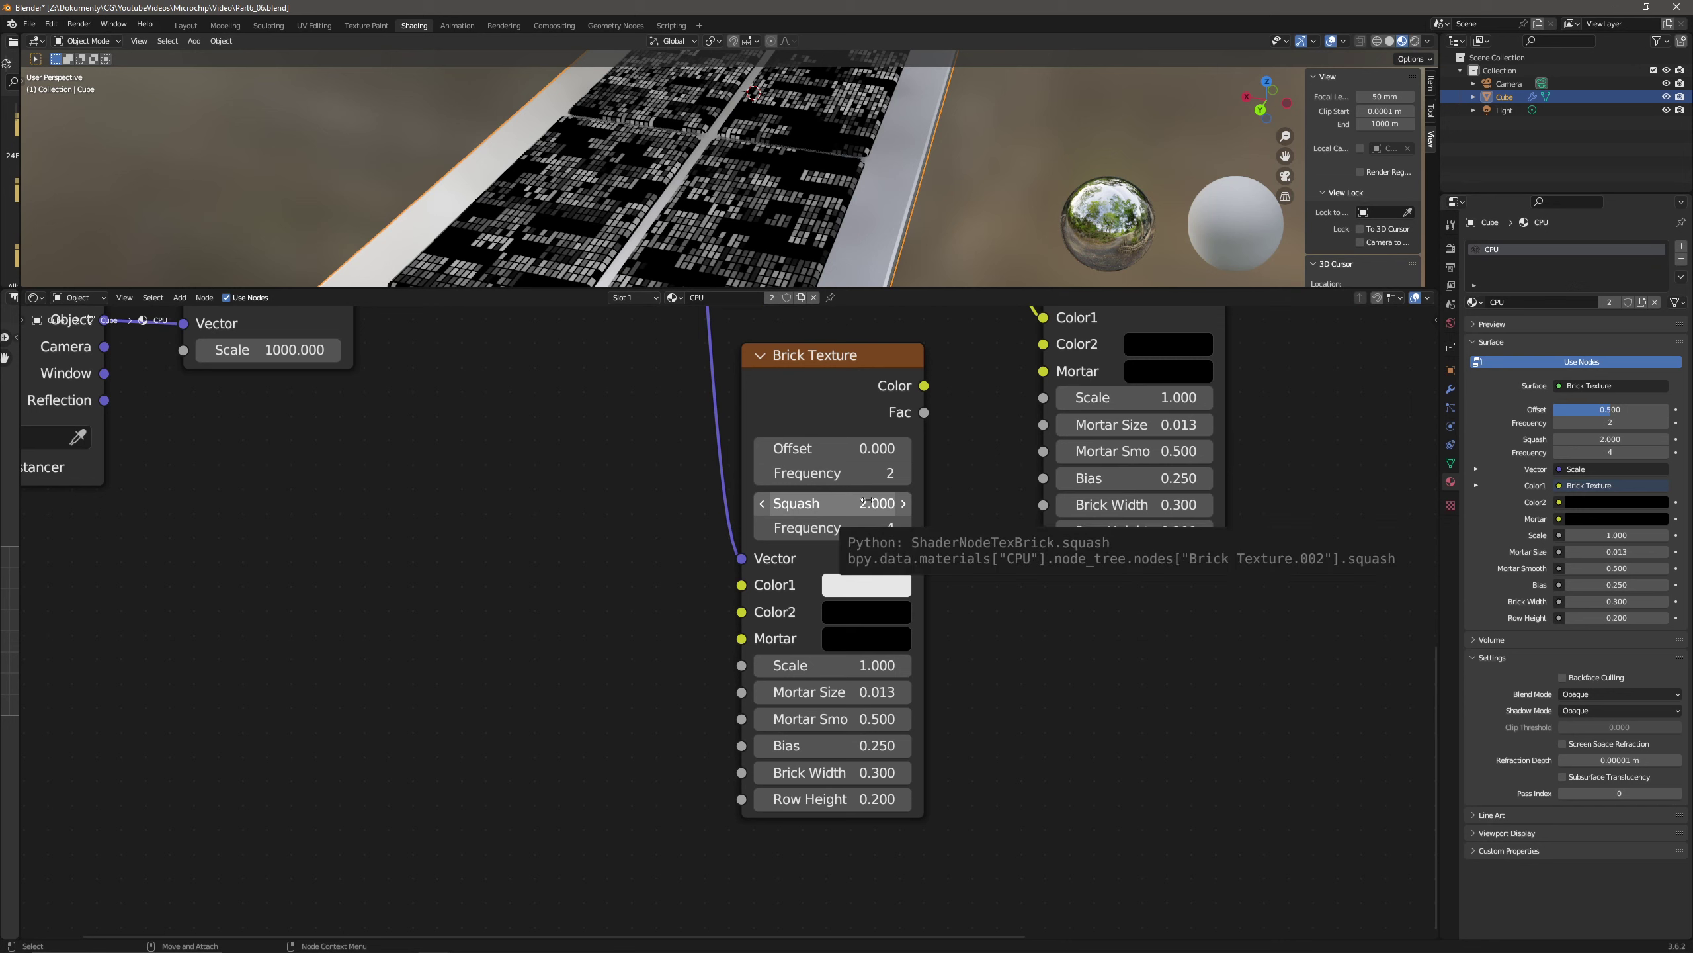
pyautogui.click(866, 500)
pyautogui.press('Return')
pyautogui.click(883, 525)
pyautogui.write('6')
pyautogui.press('Return')
pyautogui.click(882, 659)
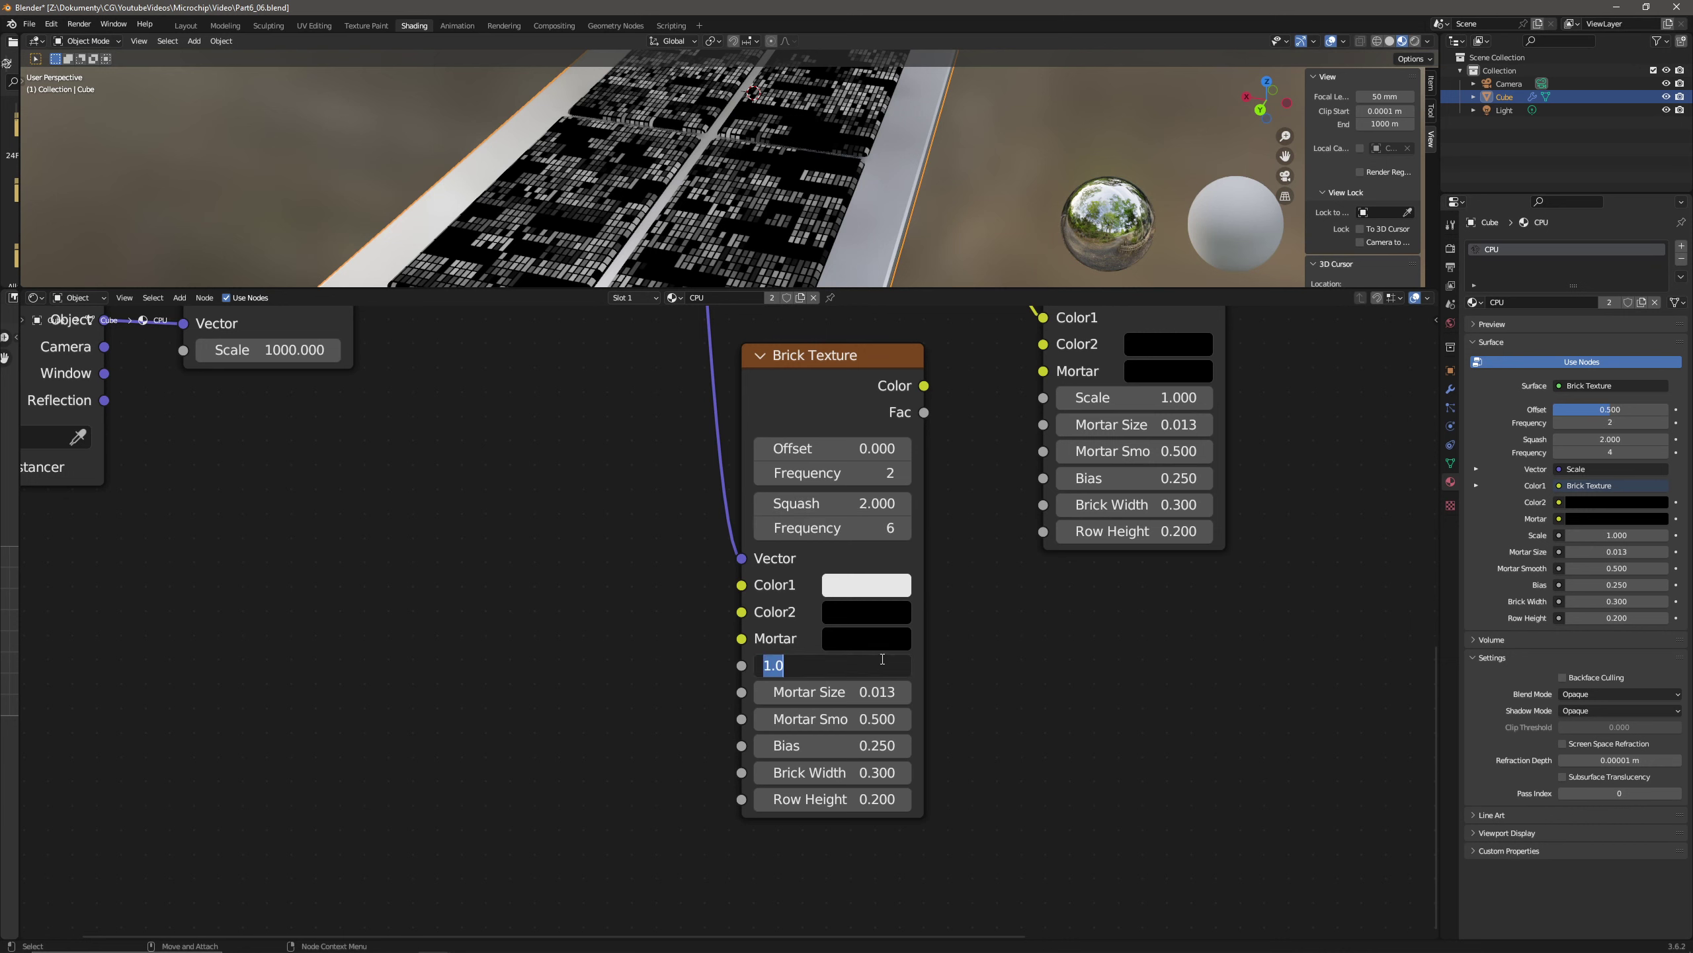
pyautogui.press('Escape')
# - Set the pasted Brick Texture's Mortar Size to 0.005, Mortar Smooth to 0 and Bias to 0.1
pyautogui.click(862, 687)
pyautogui.write('0.005')
pyautogui.press('Return')
pyautogui.click(873, 718)
pyautogui.write('0')
pyautogui.press('Return')
pyautogui.click(880, 741)
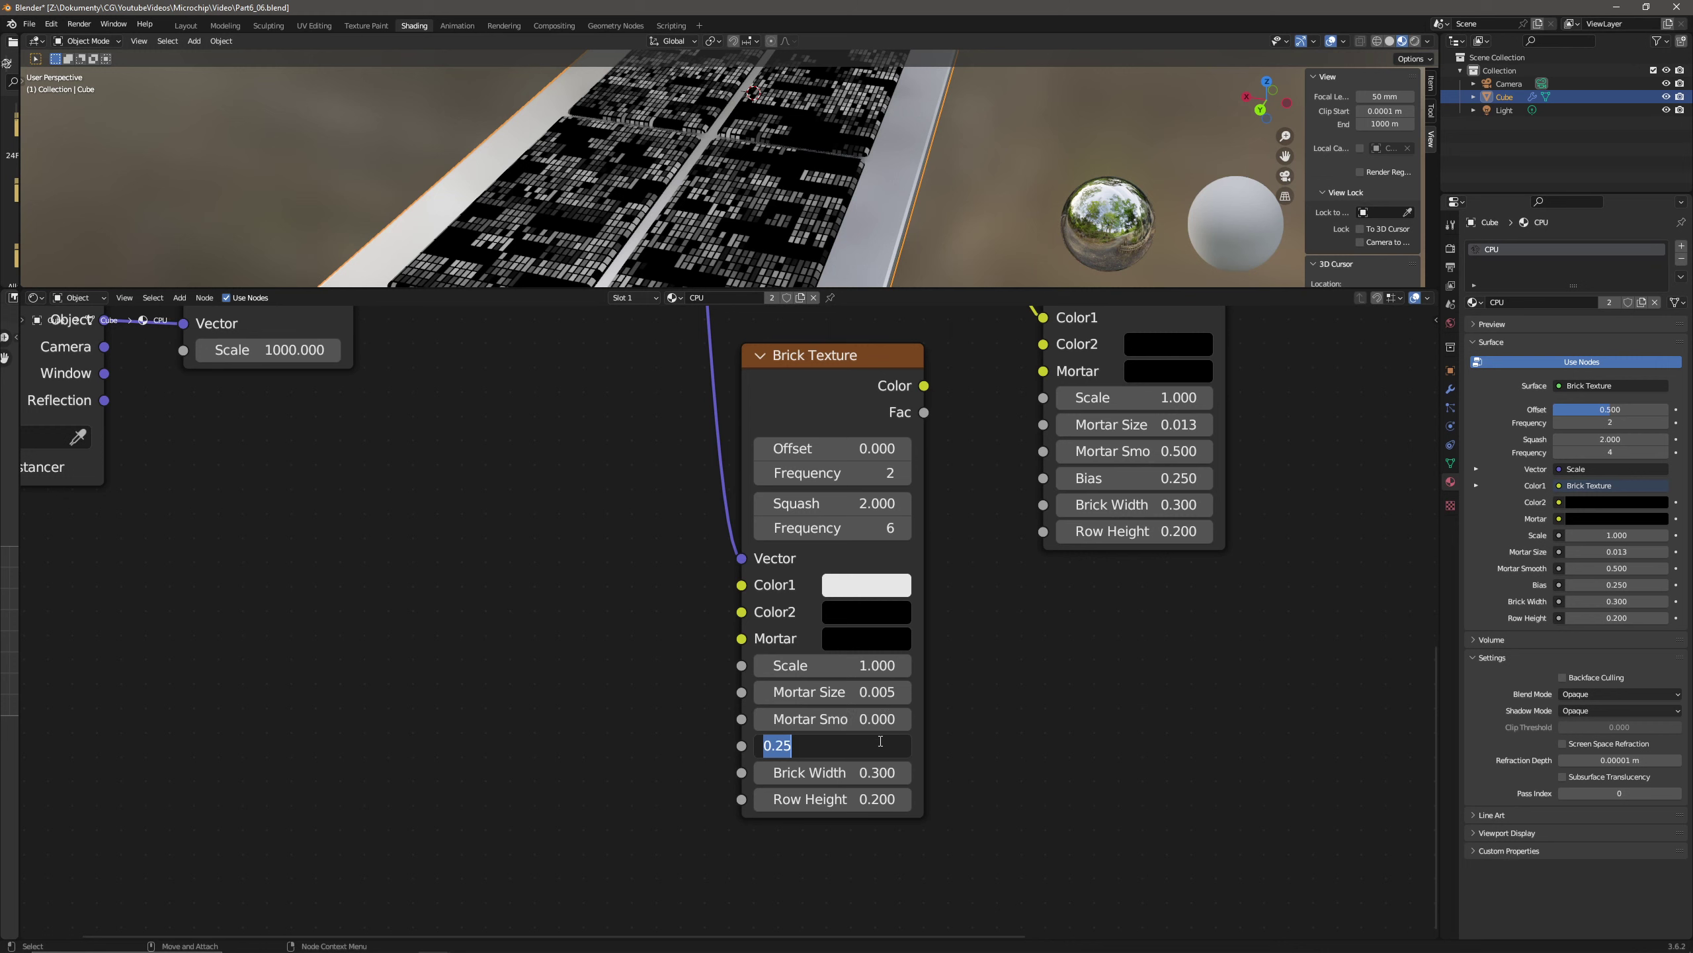
pyautogui.write('0.1')
pyautogui.press('Return')
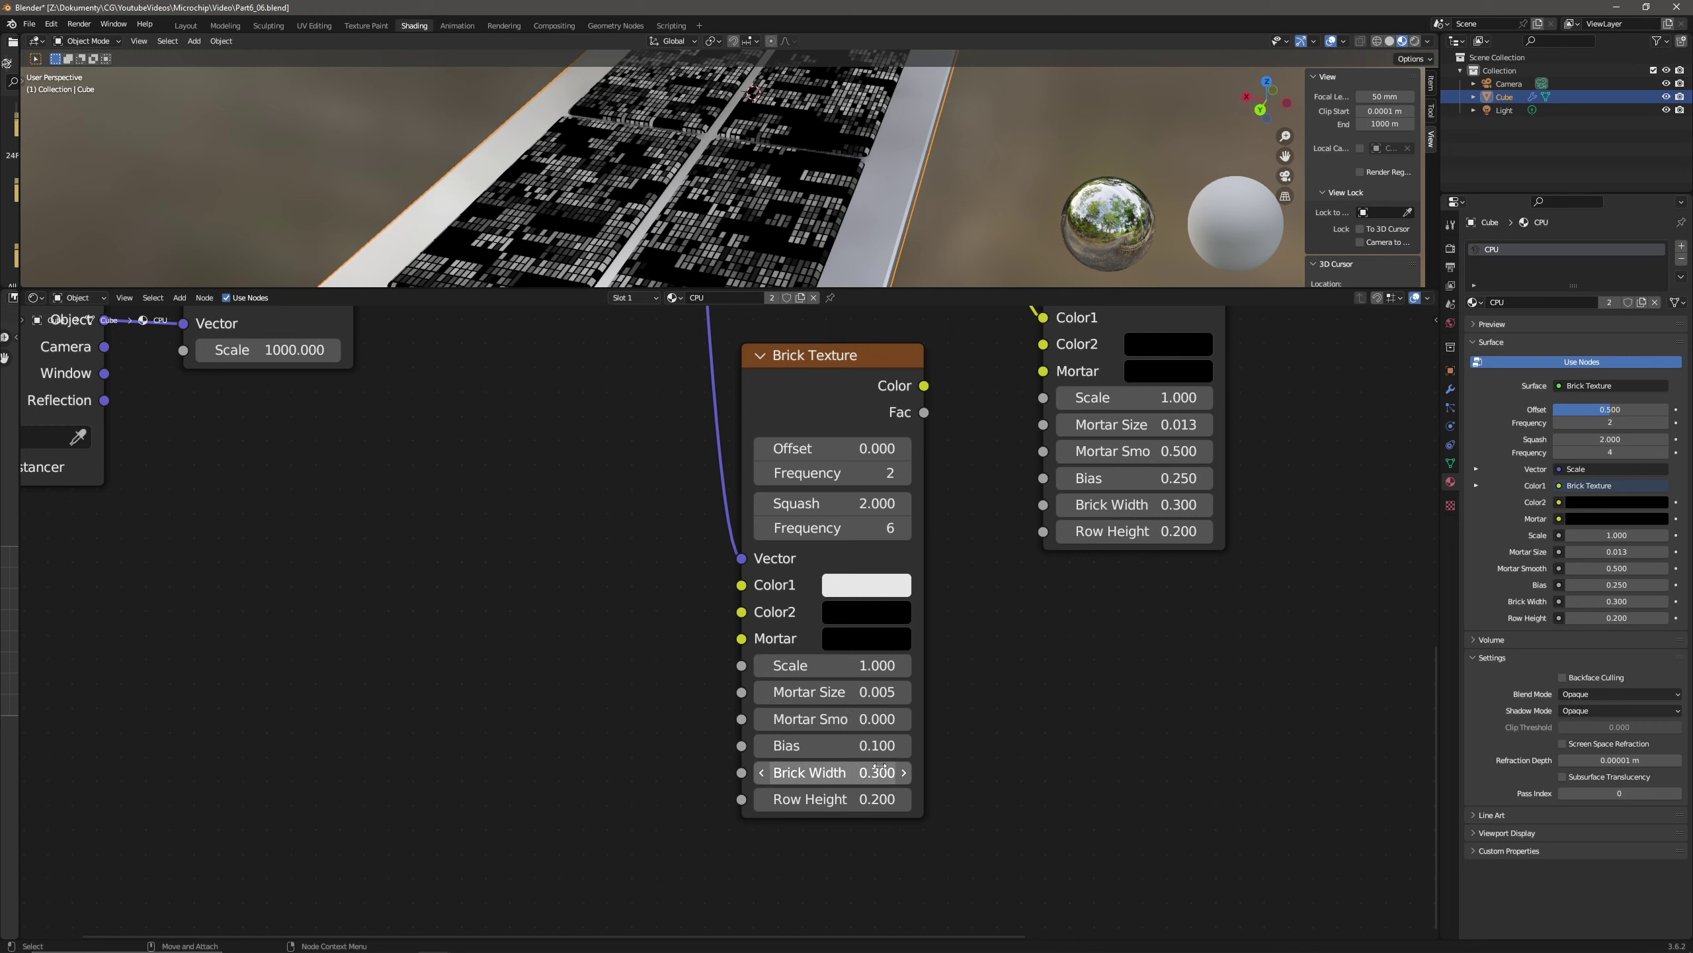
# - Set the pasted Brick Texture's Brick Width to 0.025 and Row Height to 0.1
pyautogui.click(885, 767)
pyautogui.write('0.025')
pyautogui.press('Return')
pyautogui.click(876, 799)
pyautogui.write('0.1')
pyautogui.press('Return')
# - Connect the pasted Brick Texture's Color output to Color2 of the main Brick Texture and inspect the pattern on the die tiles
pyautogui.moveTo(877, 468); pyautogui.dragTo(806, 612, button='middle')
pyautogui.moveTo(853, 530); pyautogui.dragTo(972, 488)
pyautogui.keyDown('alt'); pyautogui.moveTo(760, 238); pyautogui.dragTo(786, 238); pyautogui.keyUp('alt')
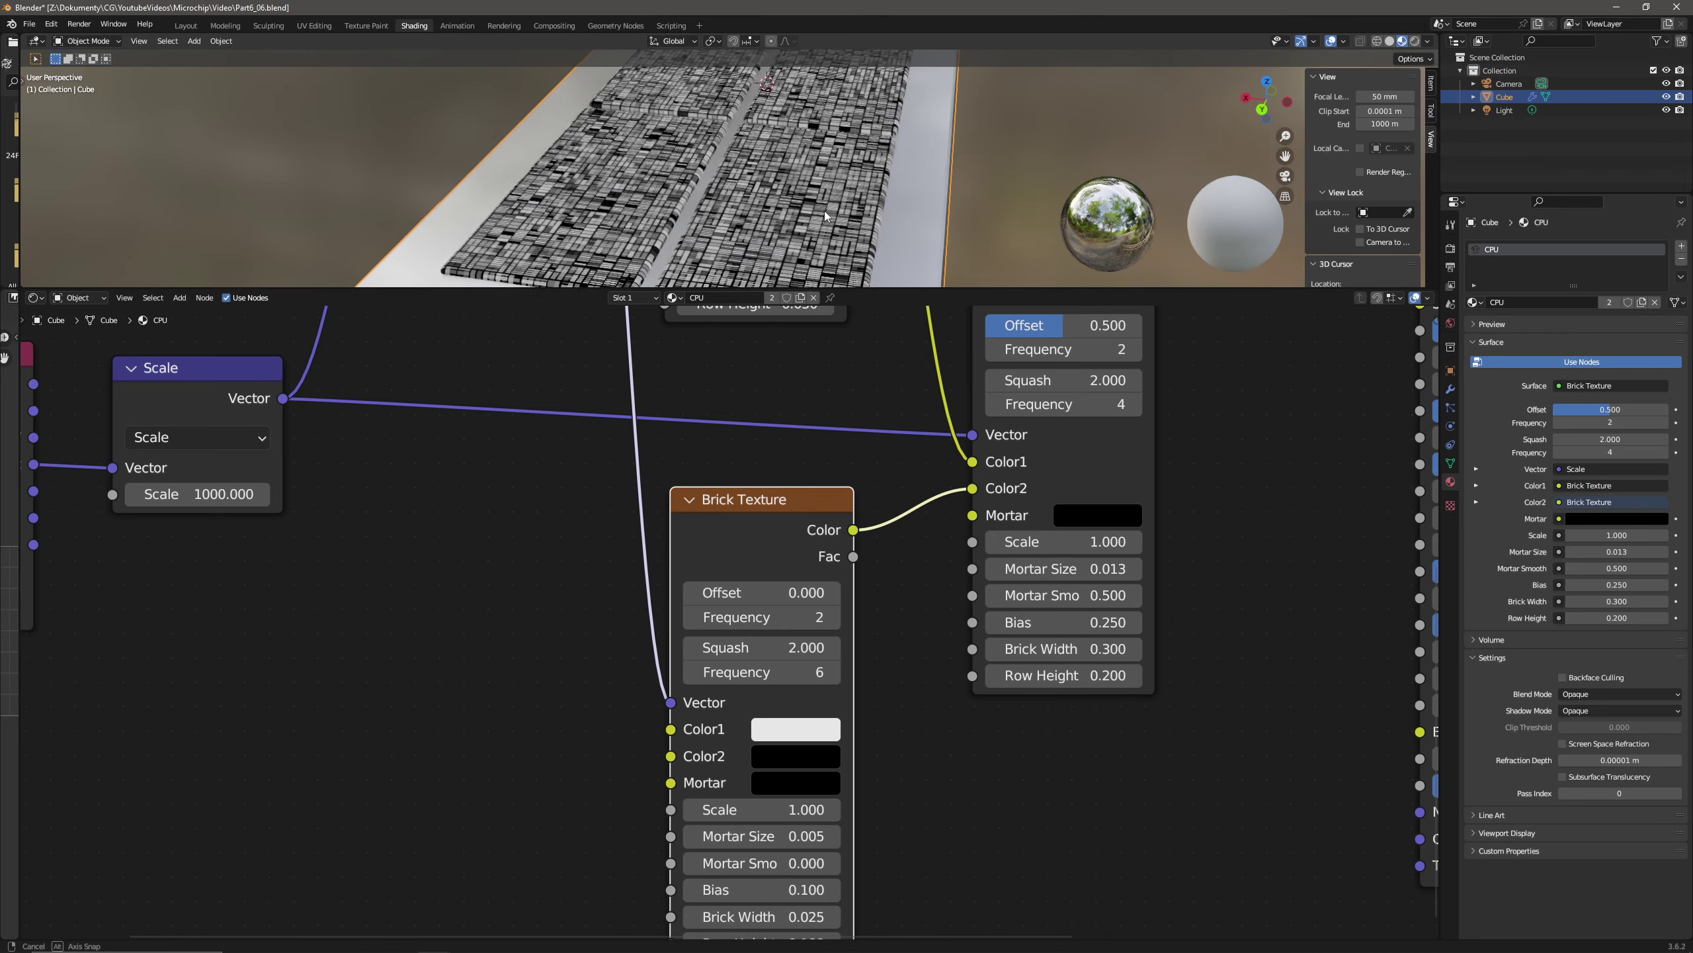
pyautogui.scroll(3, 767, 232)
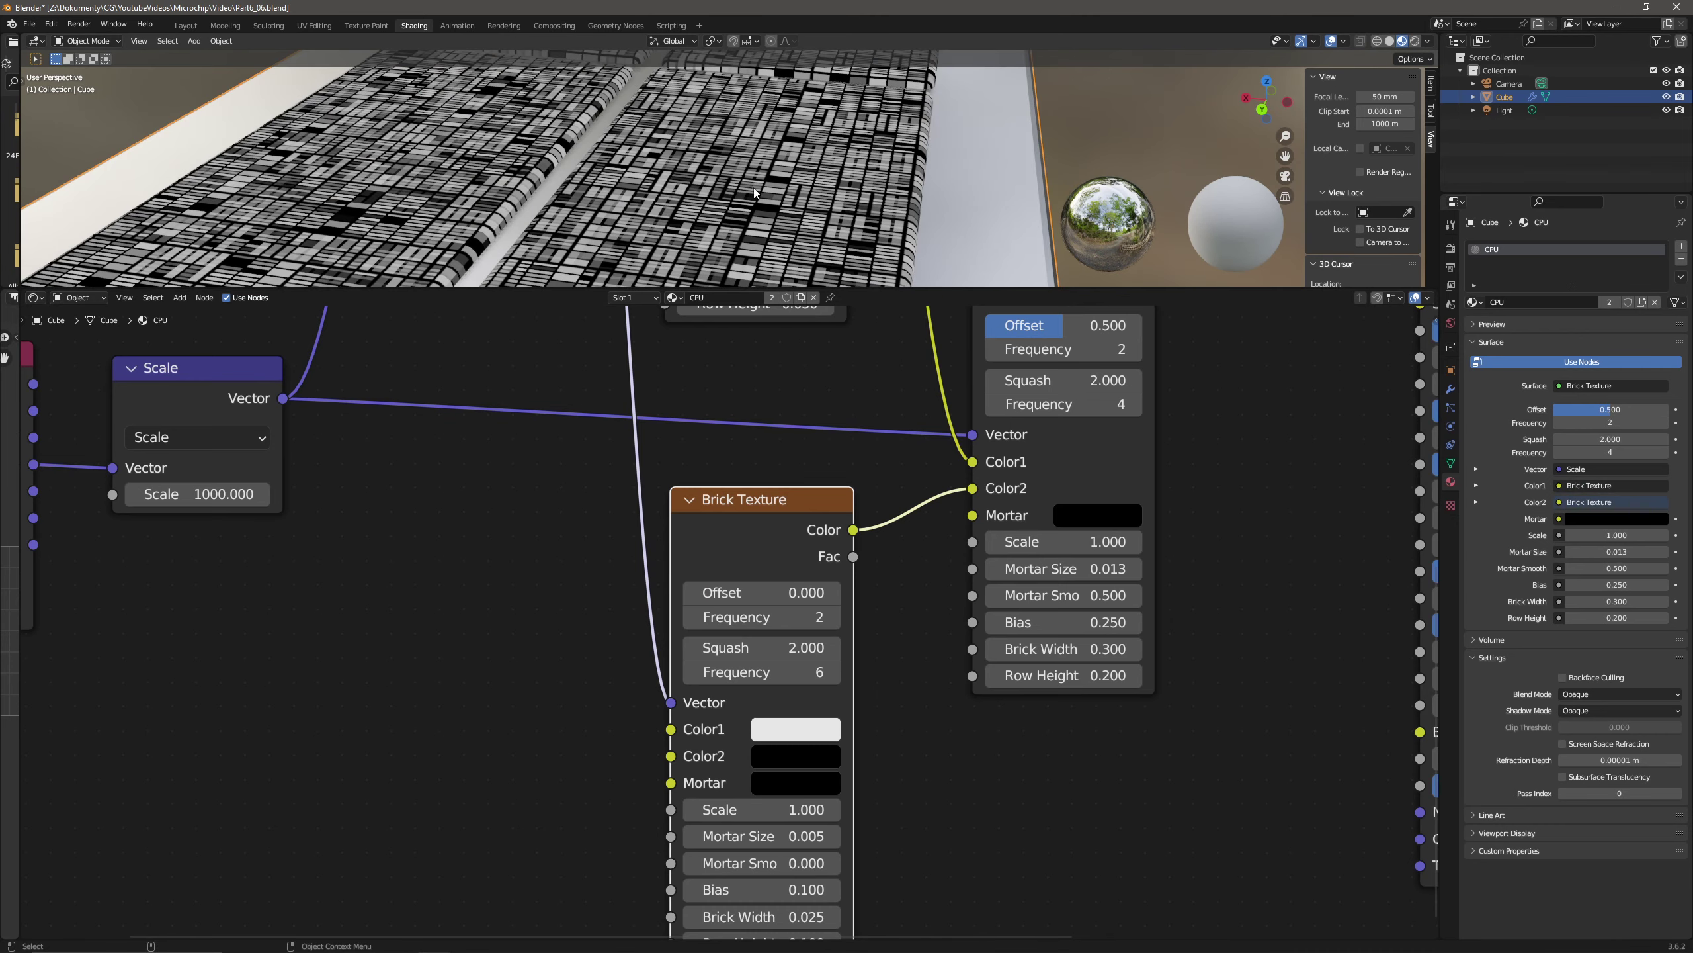
pyautogui.scroll(-5, 782, 184)
pyautogui.keyDown('alt'); pyautogui.moveTo(778, 199); pyautogui.dragTo(786, 203); pyautogui.keyUp('alt')
# - Duplicate the lower Brick Texture, place the copy beside it, and connect the Scale node's Vector output to the copy's Vector input
pyautogui.keyDown('alt'); pyautogui.moveTo(830, 515); pyautogui.dragTo(876, 576, button='middle'); pyautogui.keyUp('alt')
pyautogui.scroll(-2, 876, 576)
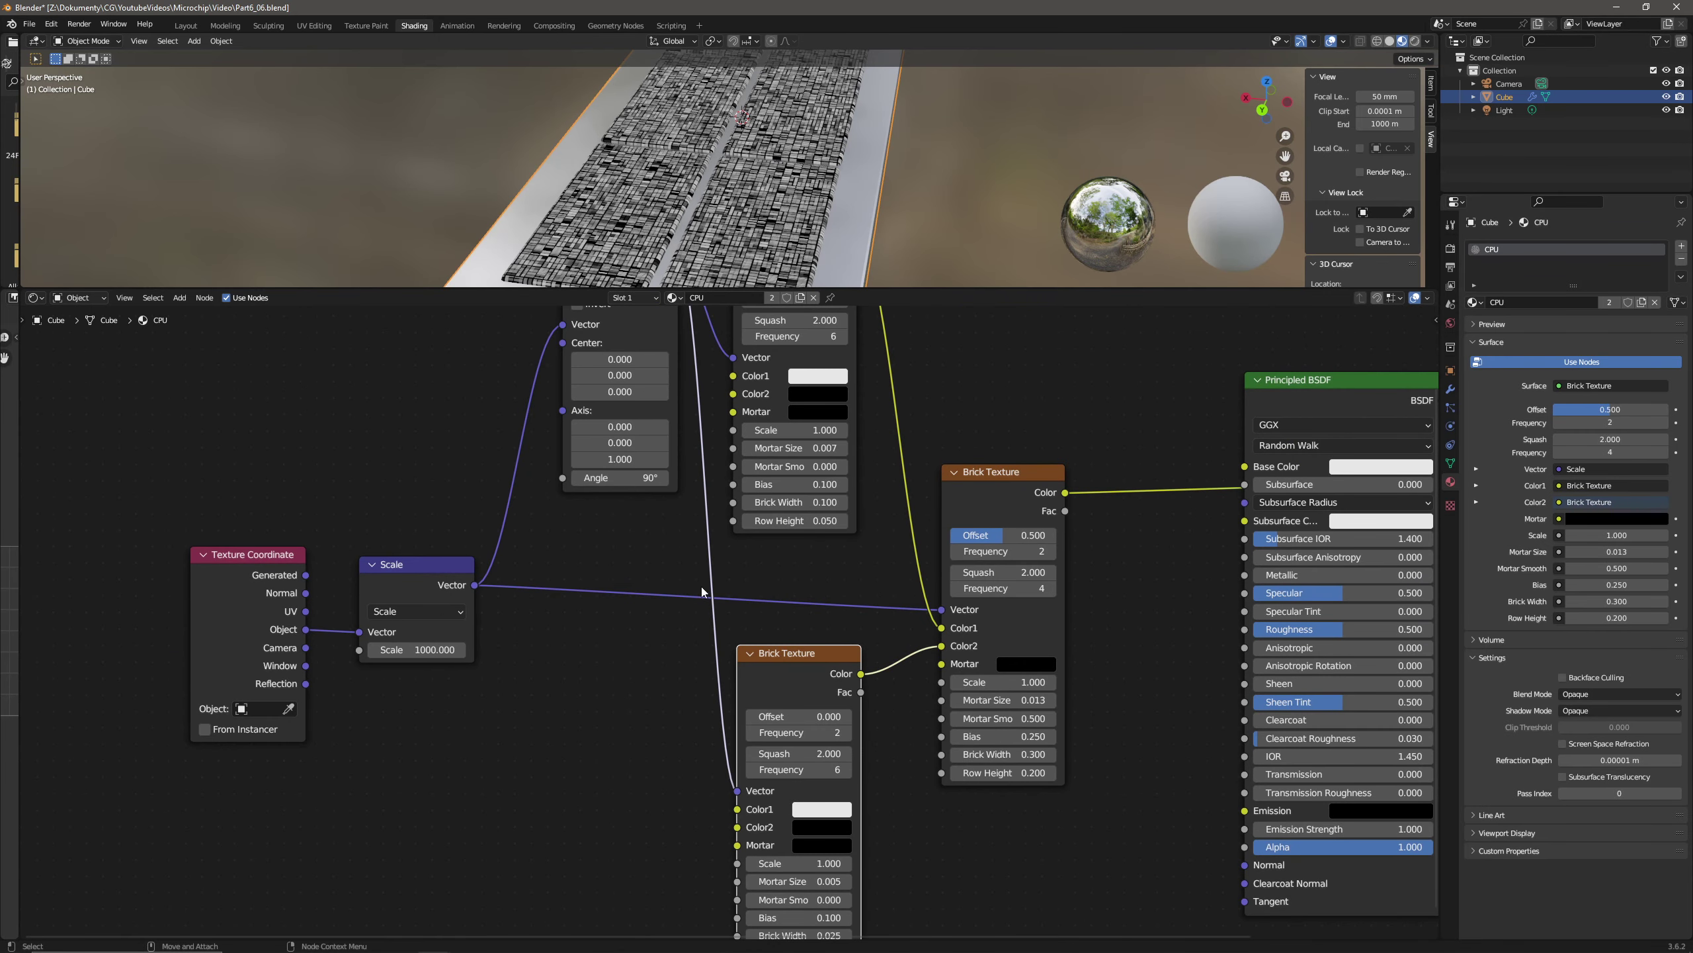
pyautogui.moveTo(658, 590); pyautogui.dragTo(790, 662, button='middle')
pyautogui.scroll(-4, 783, 593)
pyautogui.press('ctrl')
pyautogui.hotkey('shift', 'd')
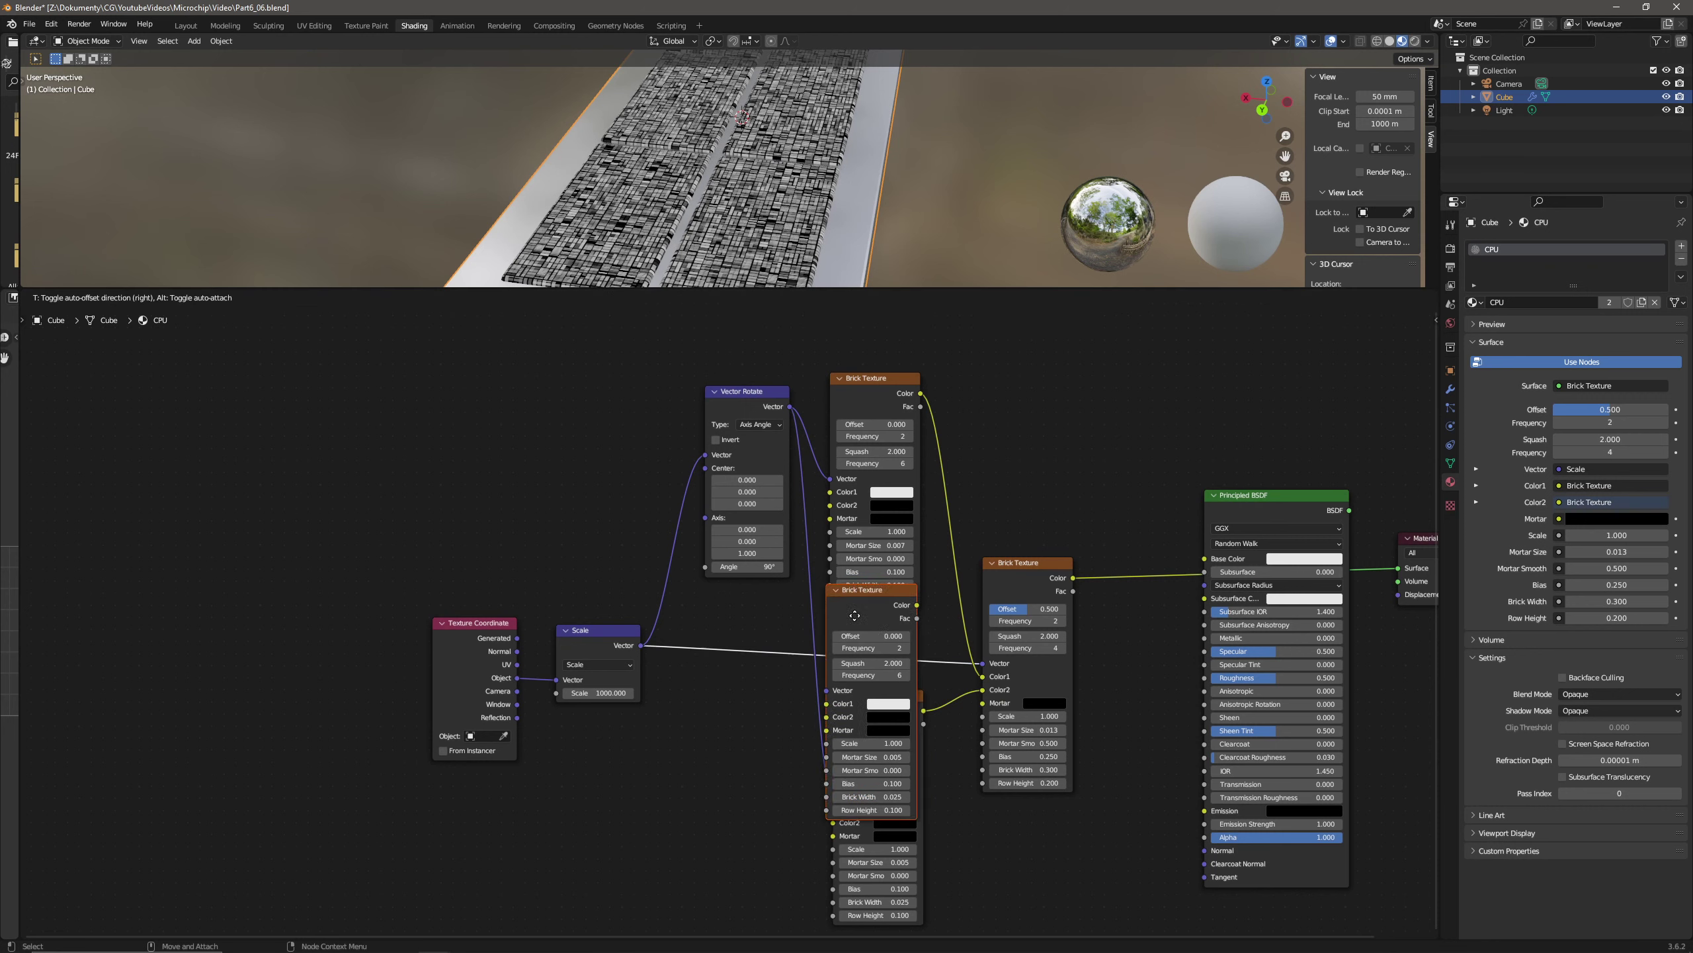
pyautogui.click(754, 693)
pyautogui.scroll(2, 618, 525)
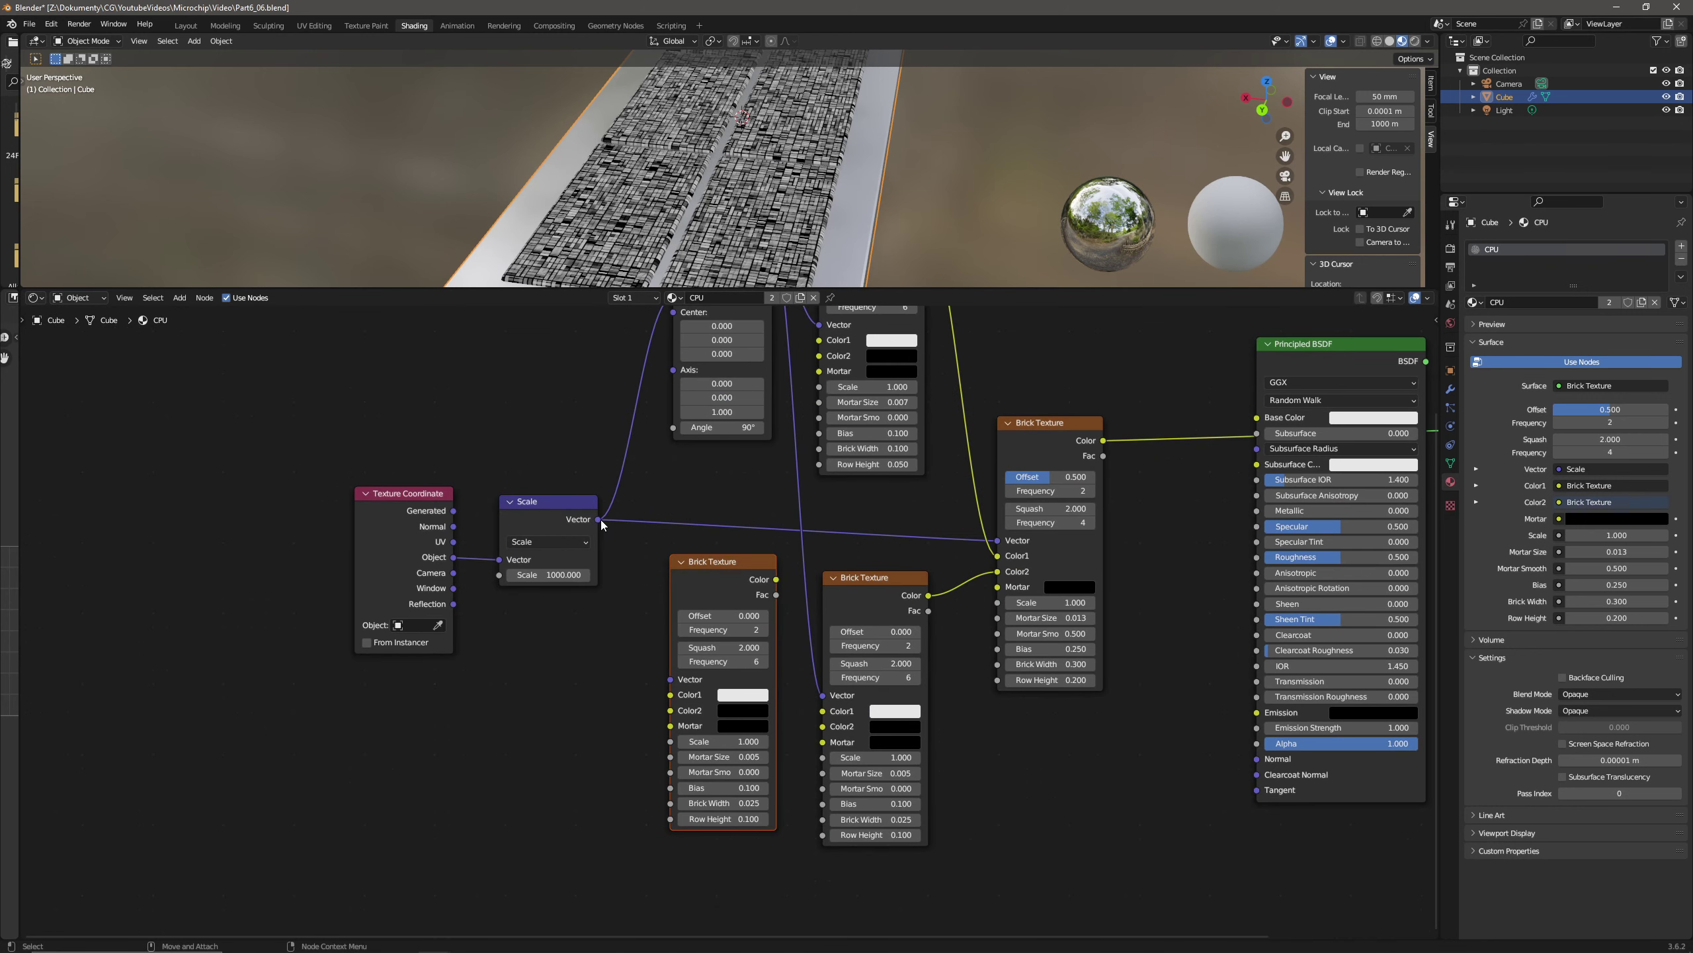
pyautogui.moveTo(598, 520); pyautogui.dragTo(670, 679)
# - Connect the duplicate's Color output to the Mortar inputs of the upper Brick Texture and the main Brick Texture
pyautogui.moveTo(826, 609); pyautogui.dragTo(722, 612, button='middle')
pyautogui.moveTo(757, 587); pyautogui.dragTo(757, 617)
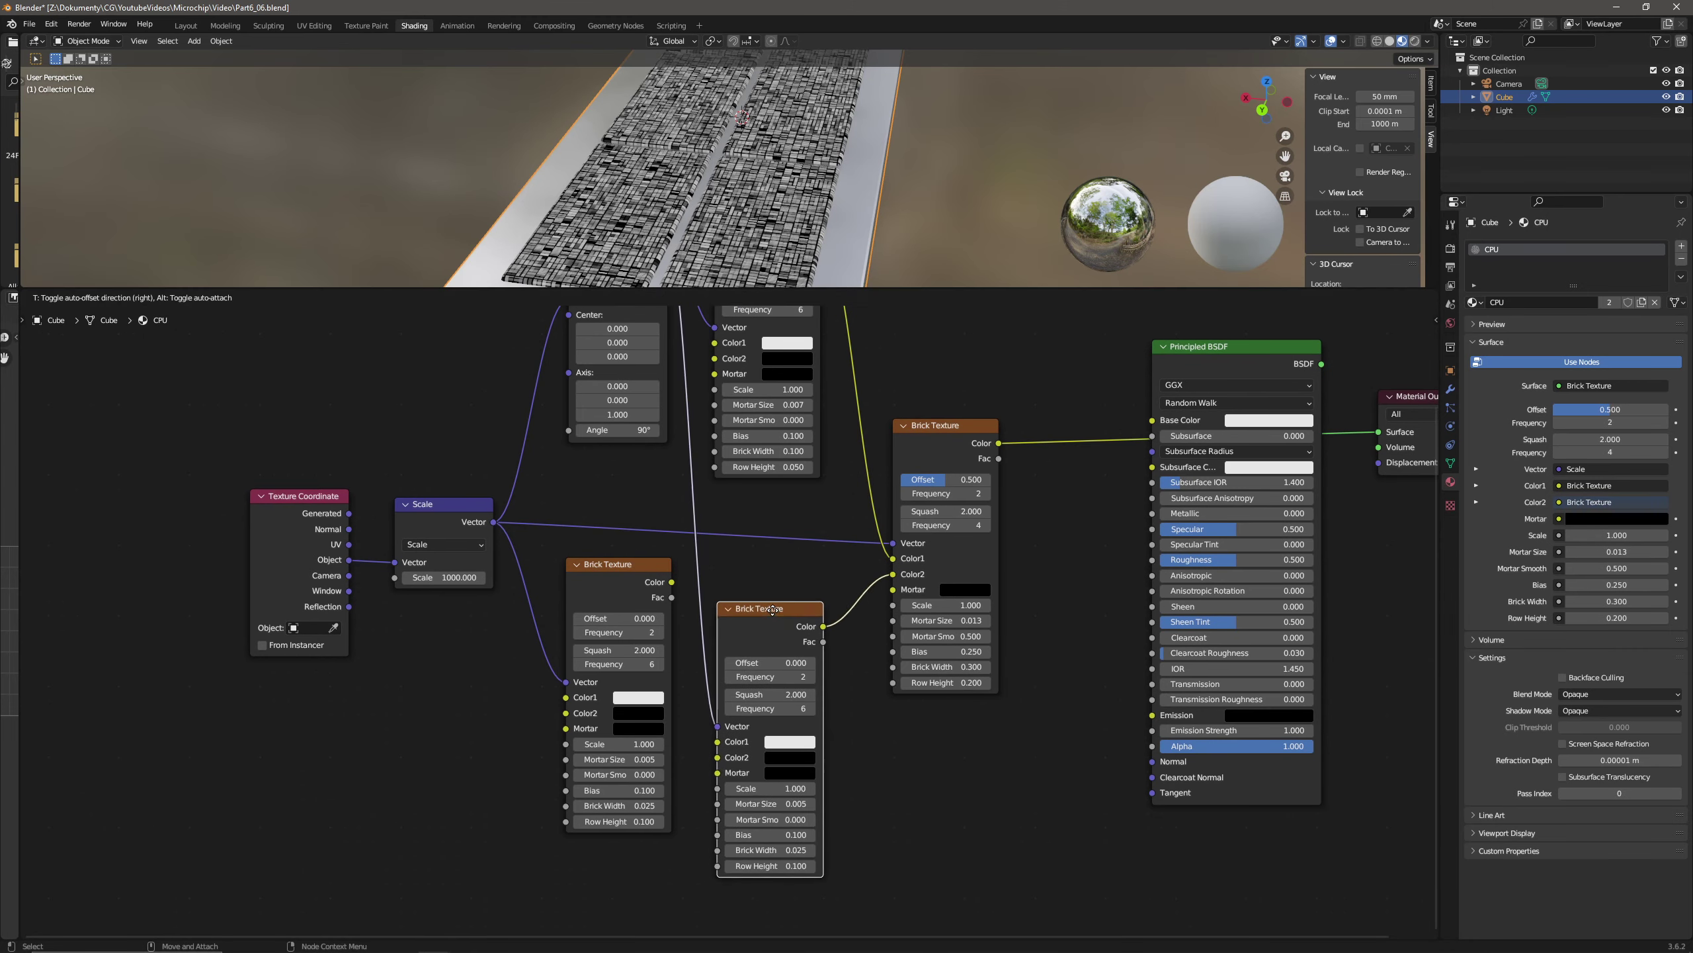
pyautogui.moveTo(666, 584); pyautogui.dragTo(750, 681, button='middle')
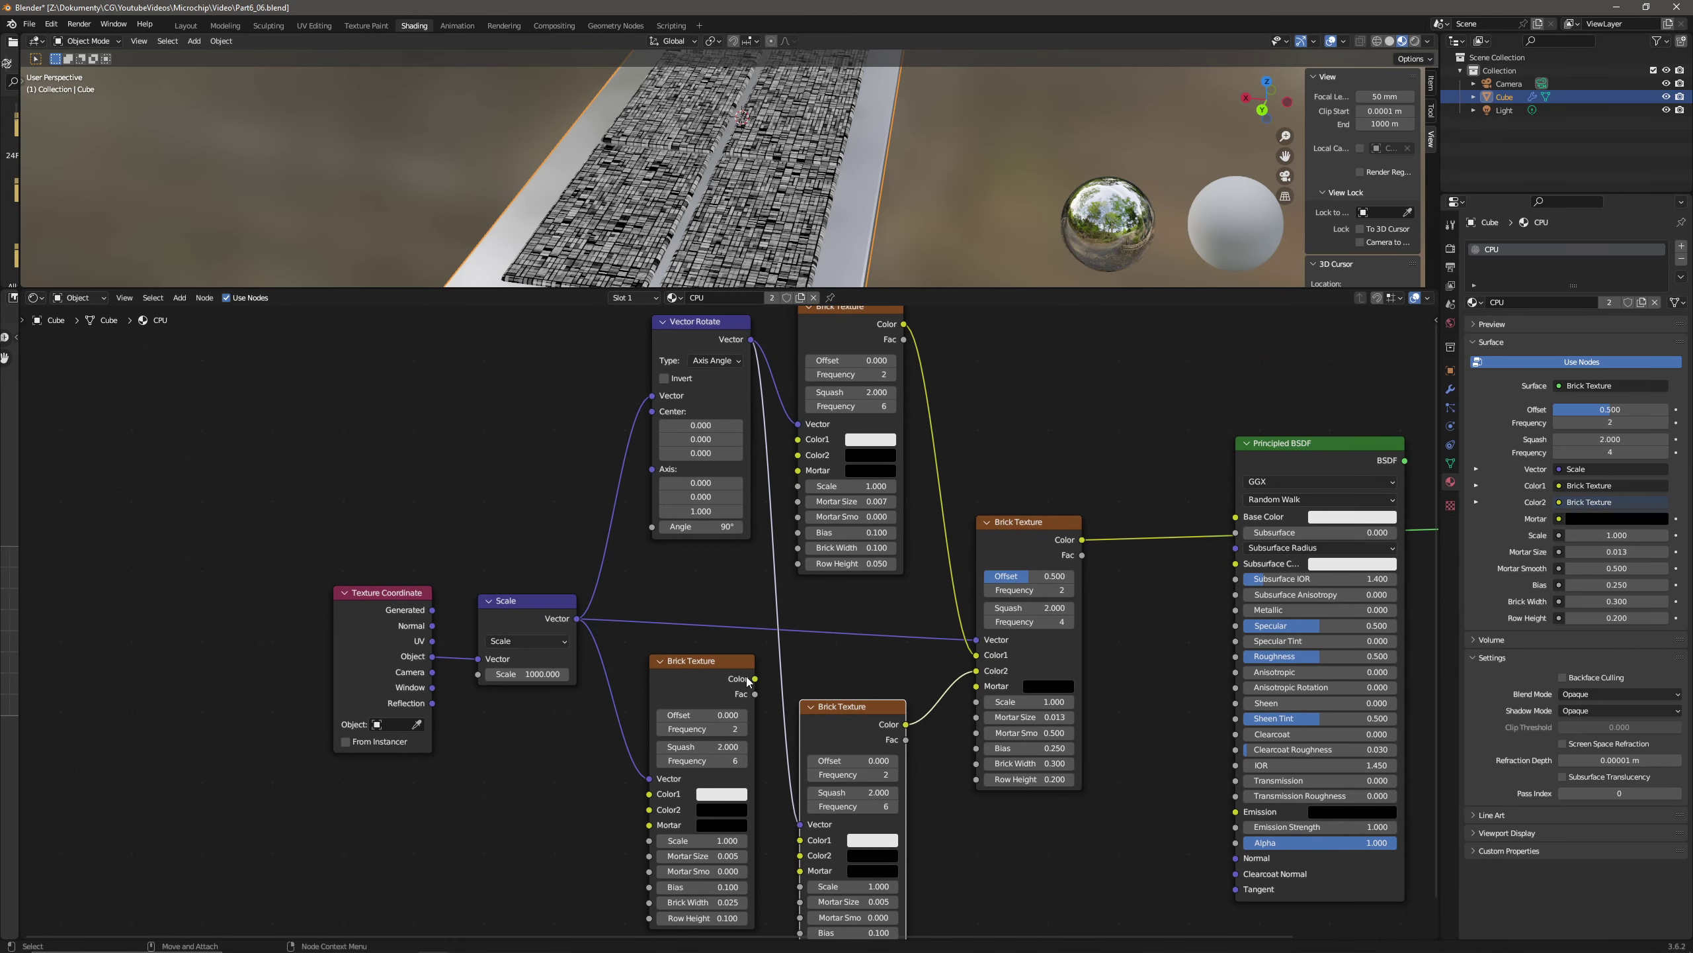
pyautogui.moveTo(756, 680); pyautogui.dragTo(797, 471)
pyautogui.scroll(3, 841, 531)
pyautogui.moveTo(811, 730); pyautogui.dragTo(668, 646, button='middle')
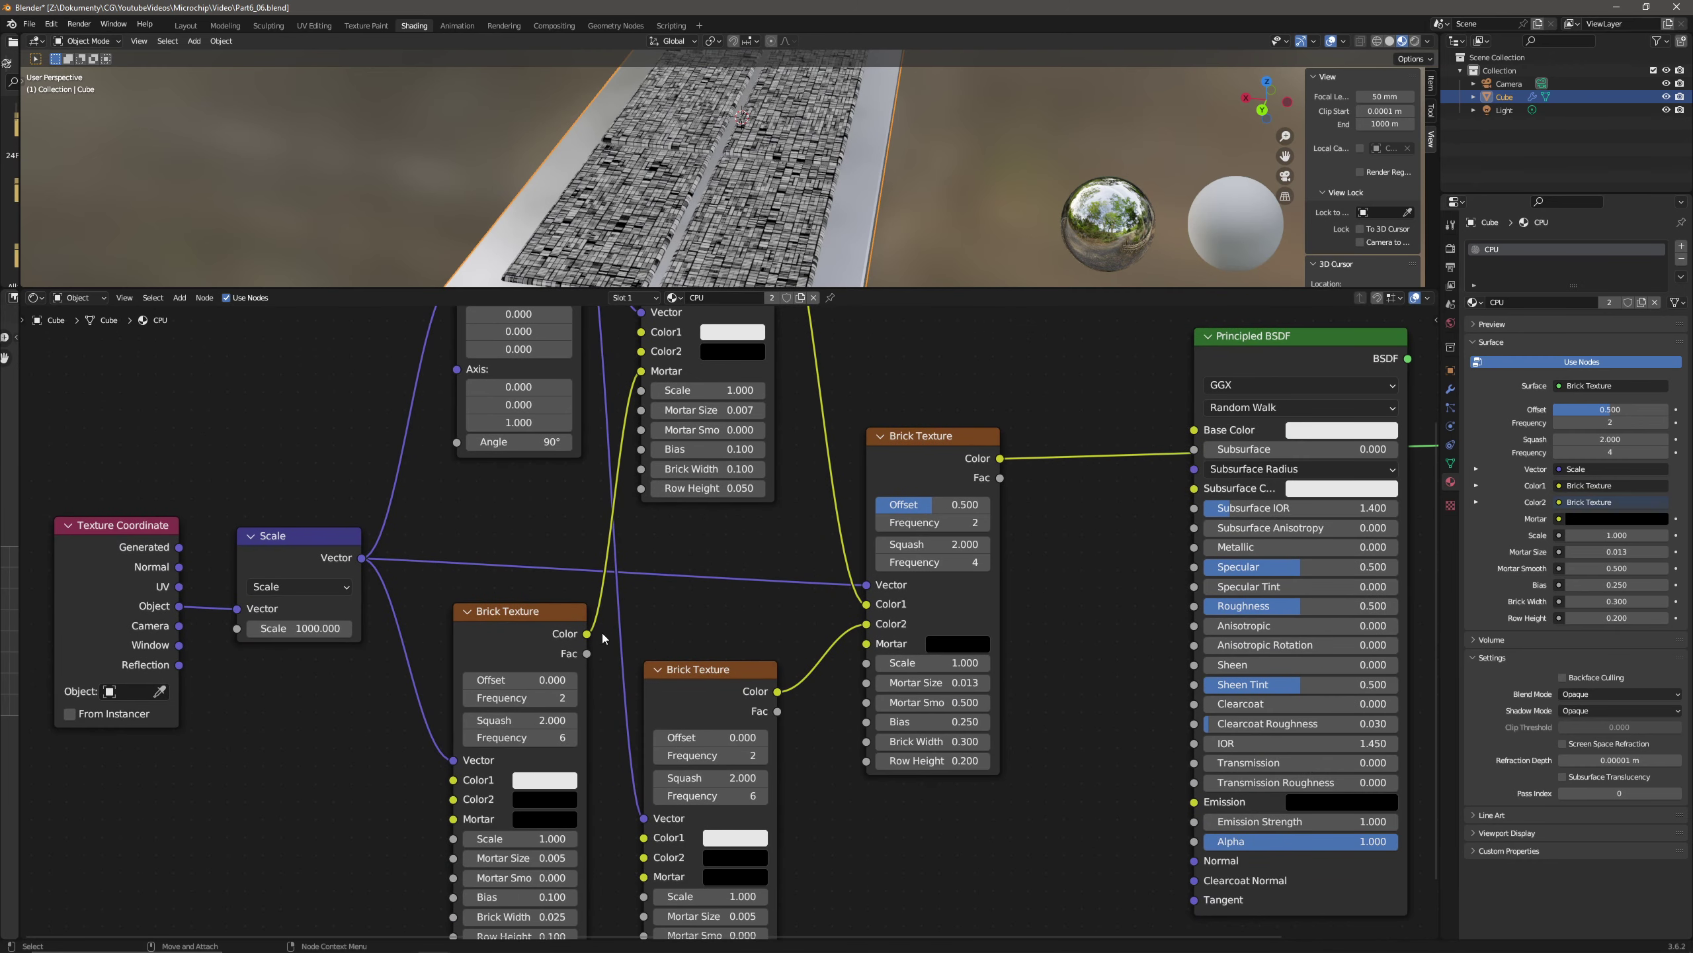
pyautogui.moveTo(588, 633); pyautogui.dragTo(866, 643)
# - Set the duplicate Brick Texture's Offset to 0.5 with Frequency 6, and its Squash to 6 with Frequency 12
pyautogui.moveTo(555, 630); pyautogui.dragTo(533, 644)
pyautogui.moveTo(530, 739); pyautogui.dragTo(788, 575, button='middle')
pyautogui.scroll(4, 767, 575)
pyautogui.click(768, 489)
pyautogui.write('0.5')
pyautogui.press('Return')
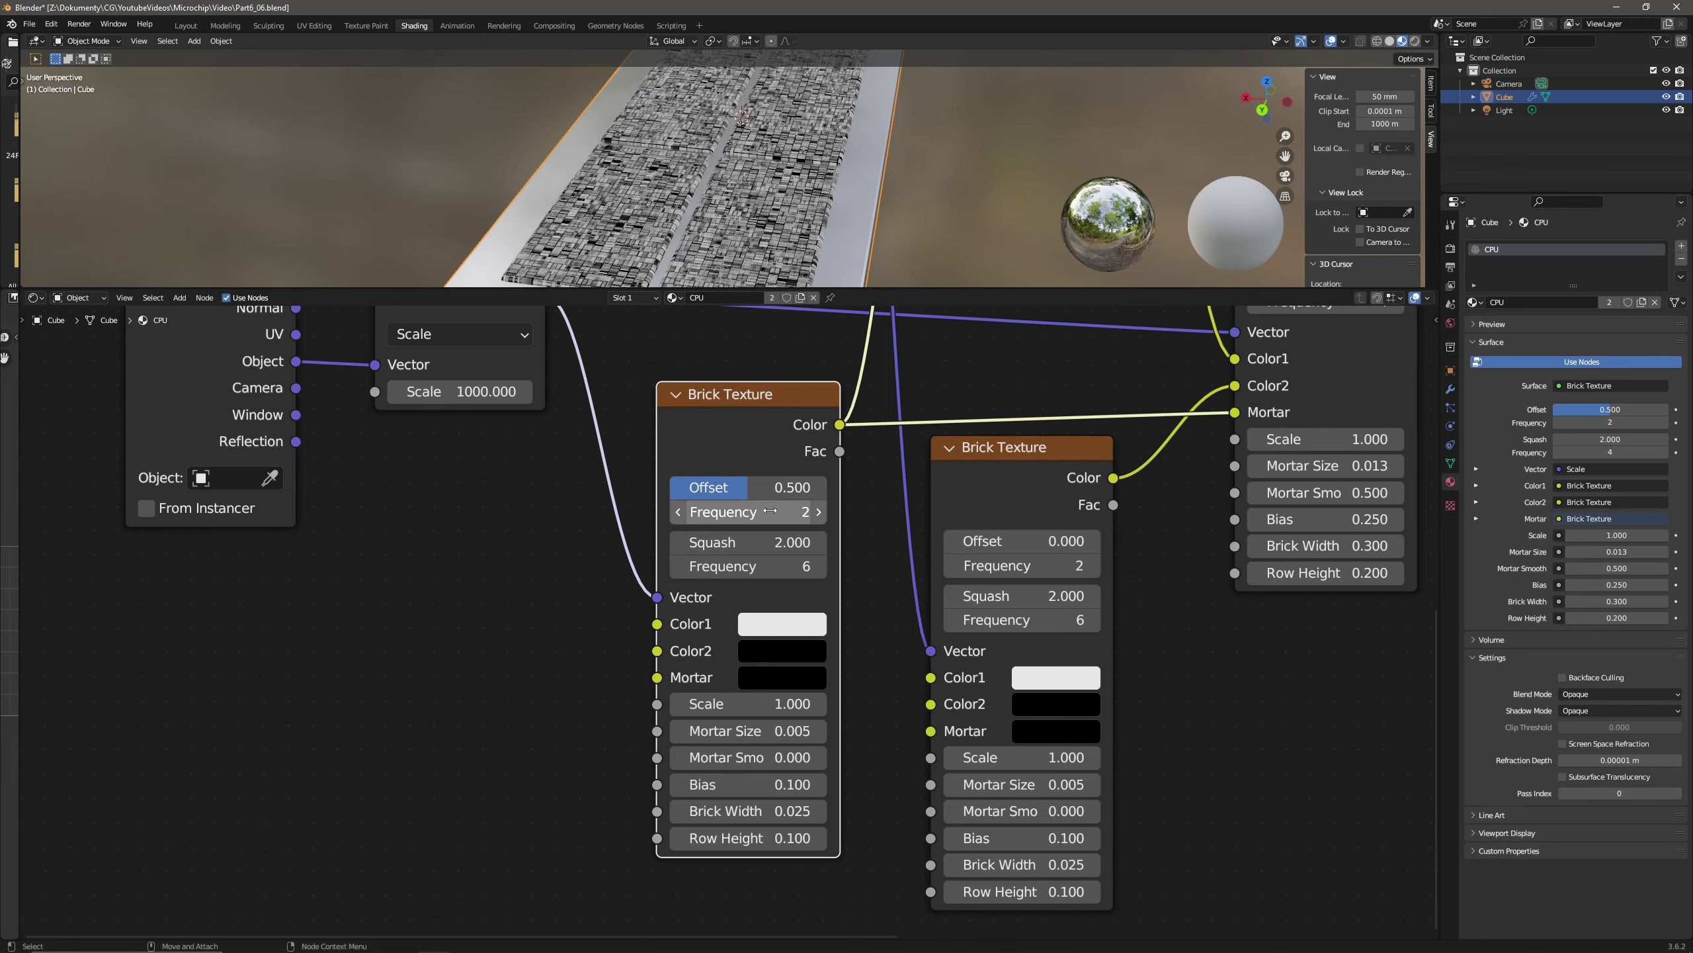
pyautogui.moveTo(770, 511); pyautogui.dragTo(803, 564)
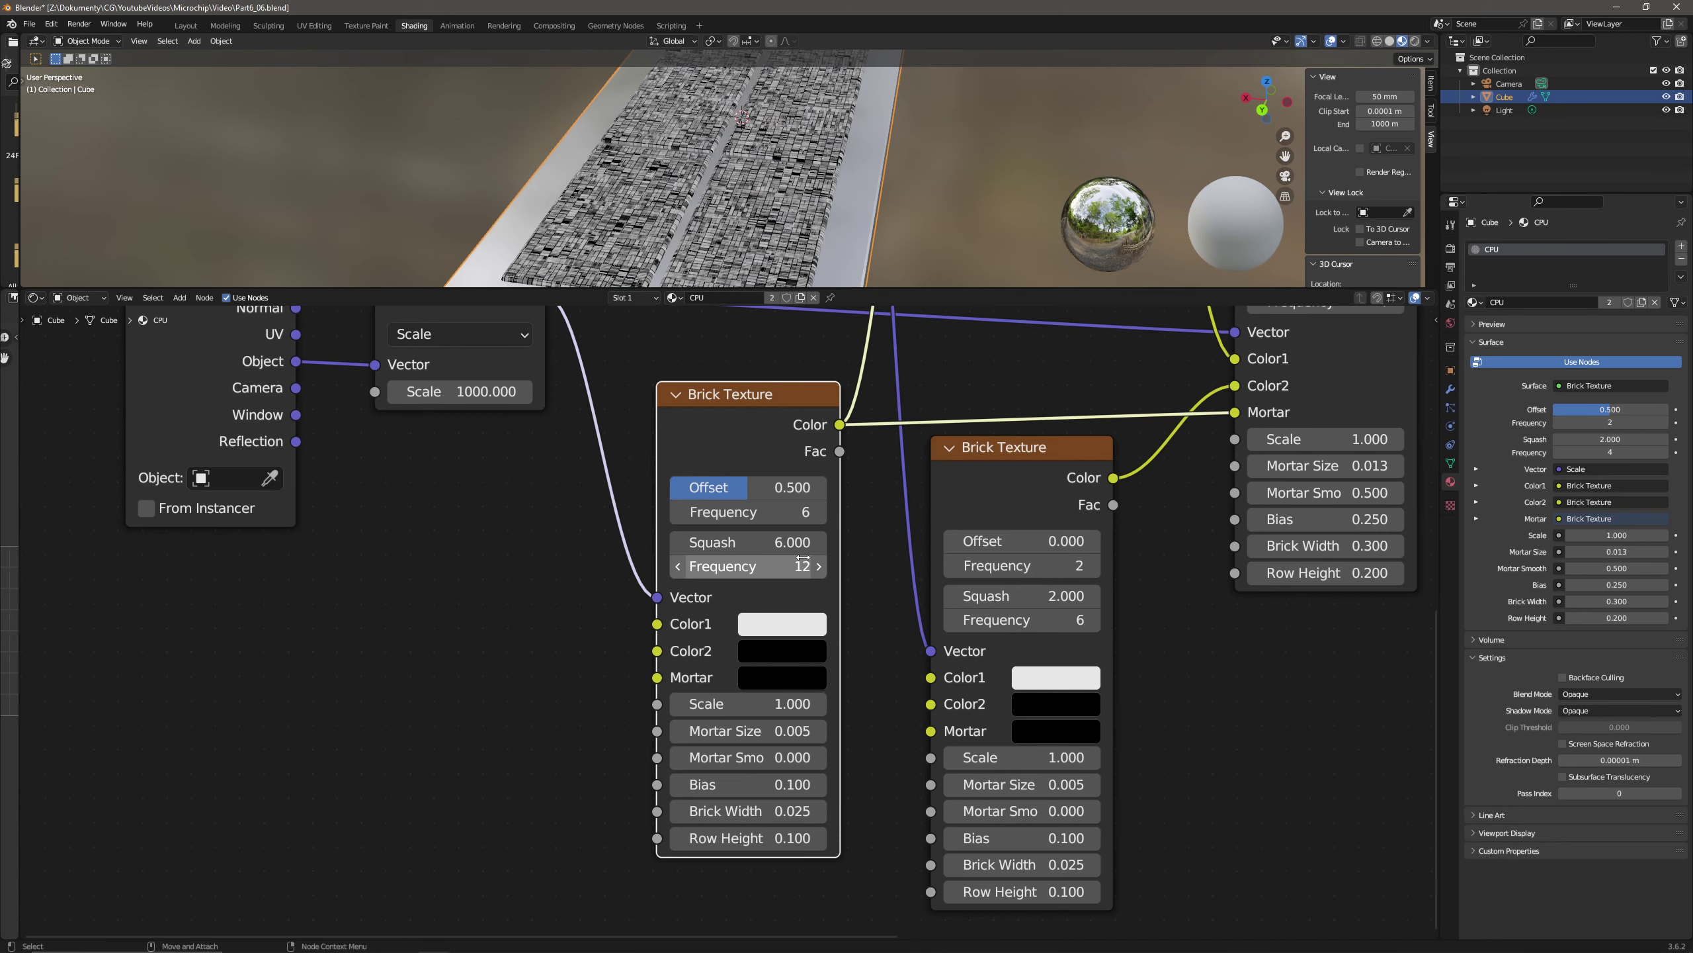
# - Set the duplicate Brick Texture's Bias to -1, Brick Width to 0.05 and Row Height to 0.05
pyautogui.click(793, 776)
pyautogui.write('-1')
pyautogui.press('Return')
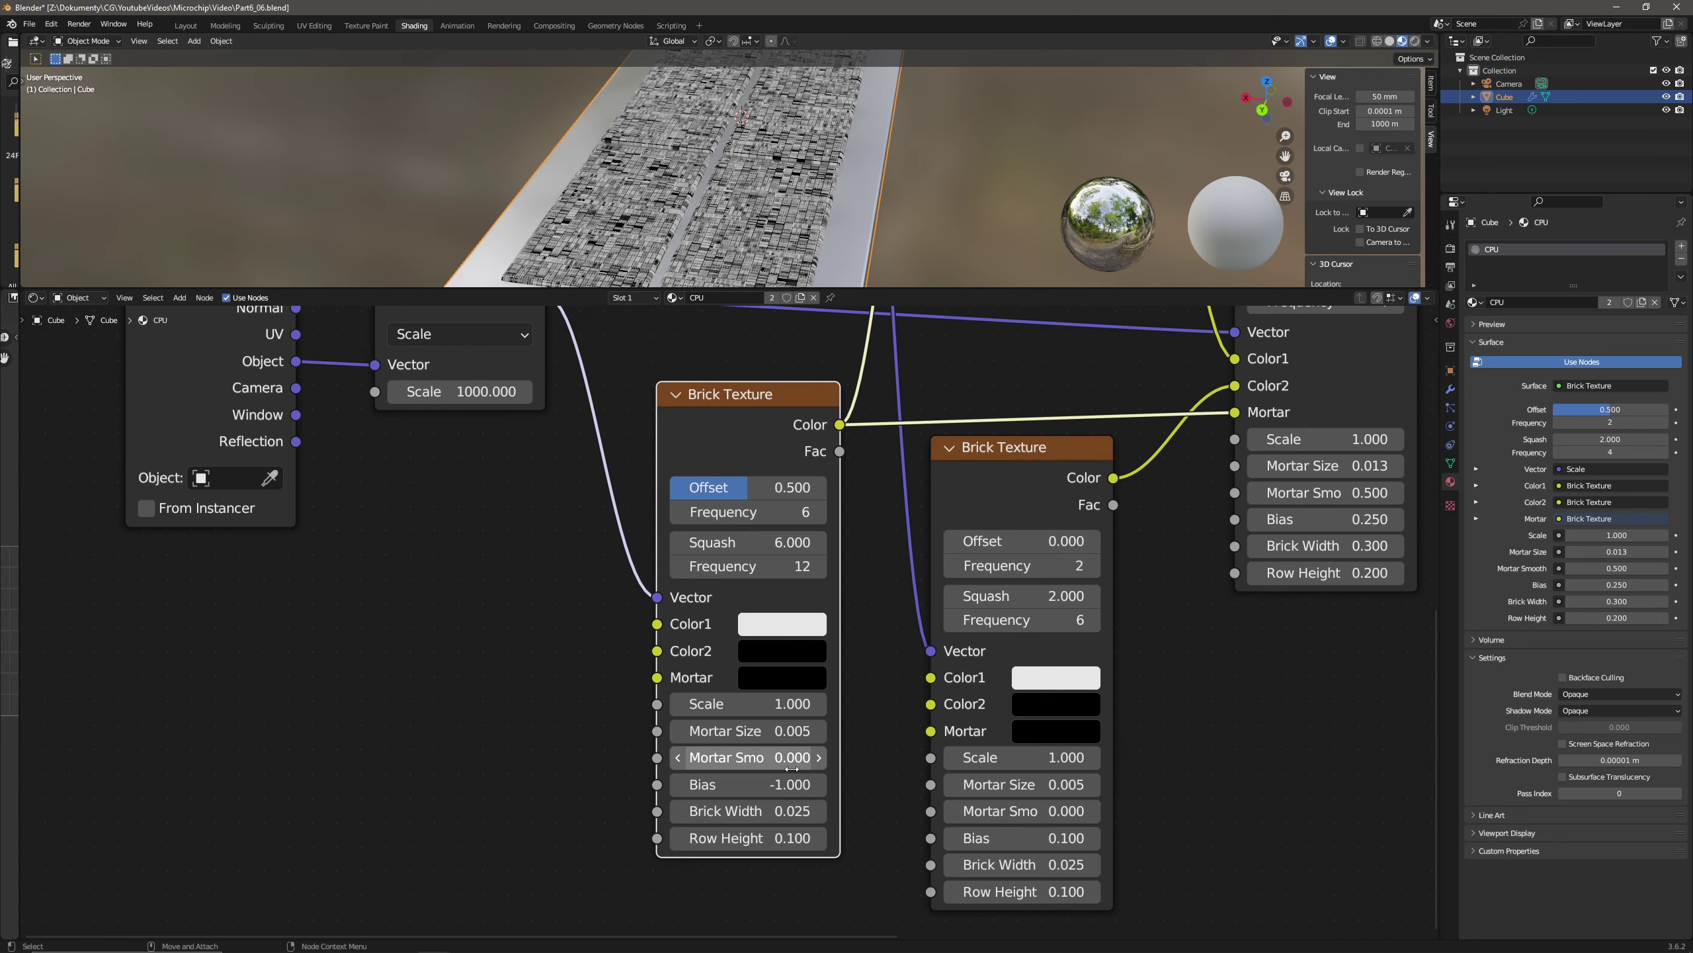
pyautogui.click(782, 811)
pyautogui.write('0.05')
pyautogui.press('Return')
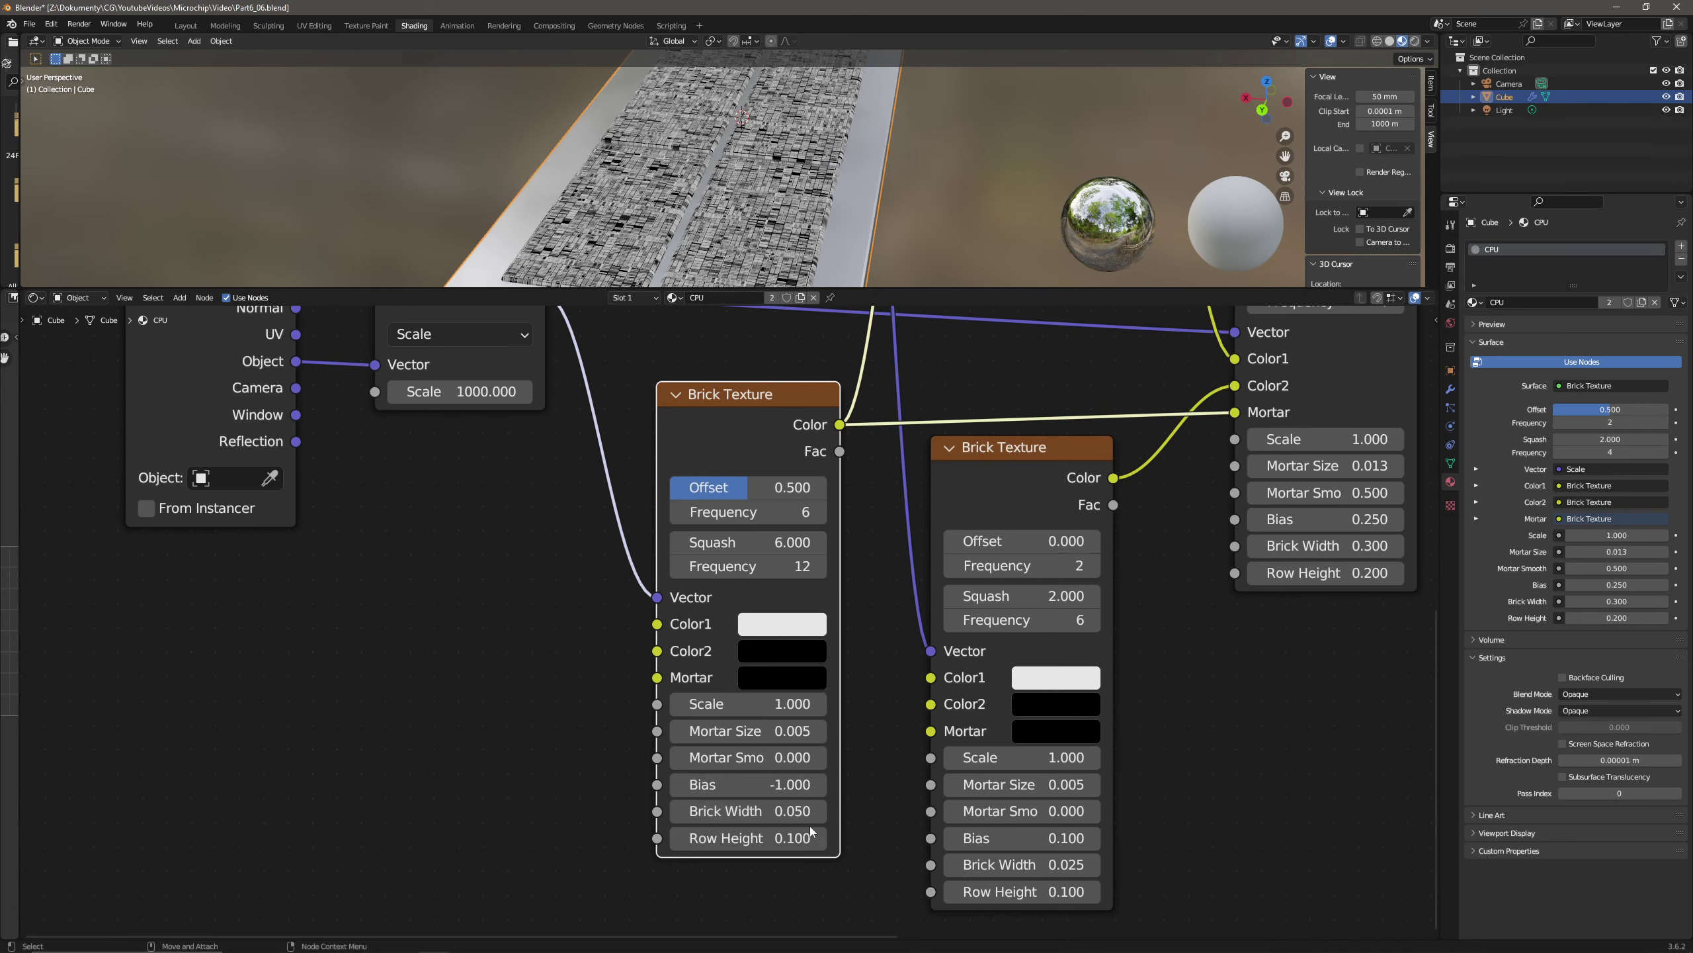
pyautogui.click(807, 835)
pyautogui.write('0.05')
pyautogui.press('Return')
pyautogui.scroll(5, 739, 143)
pyautogui.scroll(-5, 642, 183)
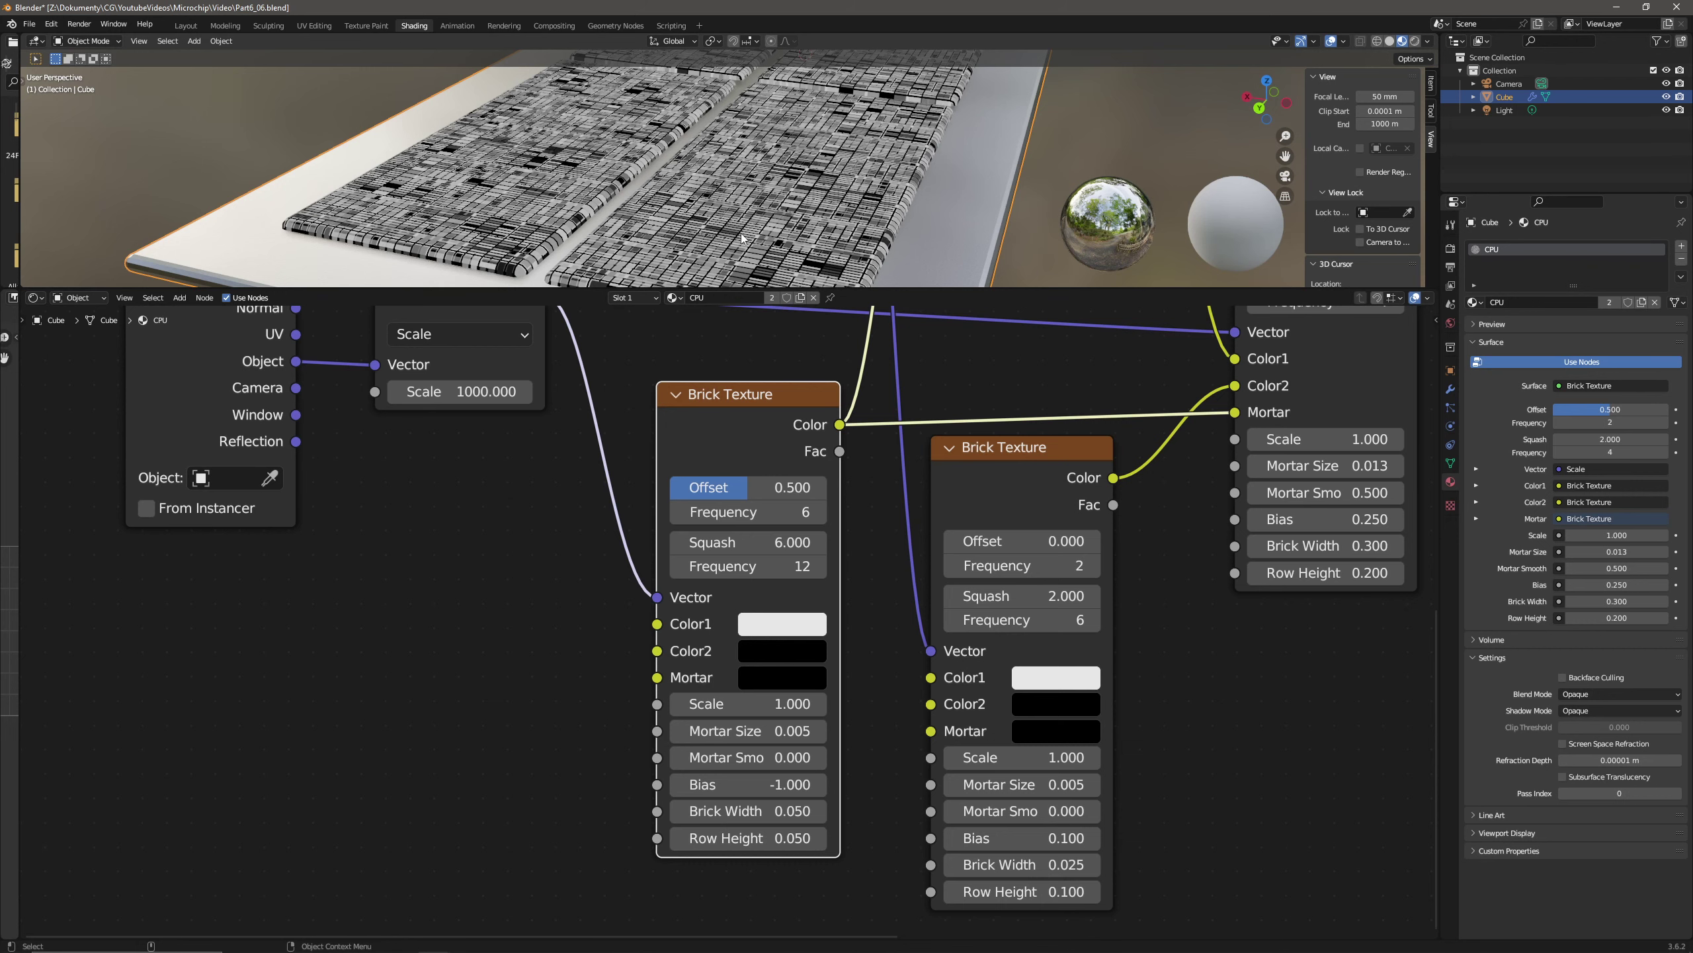
pyautogui.moveTo(728, 188); pyautogui.dragTo(850, 208, button='middle')
pyautogui.keyDown('shift'); pyautogui.moveTo(956, 190); pyautogui.dragTo(844, 262, button='middle'); pyautogui.keyUp('shift')
# - Move the Texture Coordinate and Scale nodes together farther away from the Brick Textures to make room between them
pyautogui.moveTo(491, 442); pyautogui.dragTo(734, 624, button='middle')
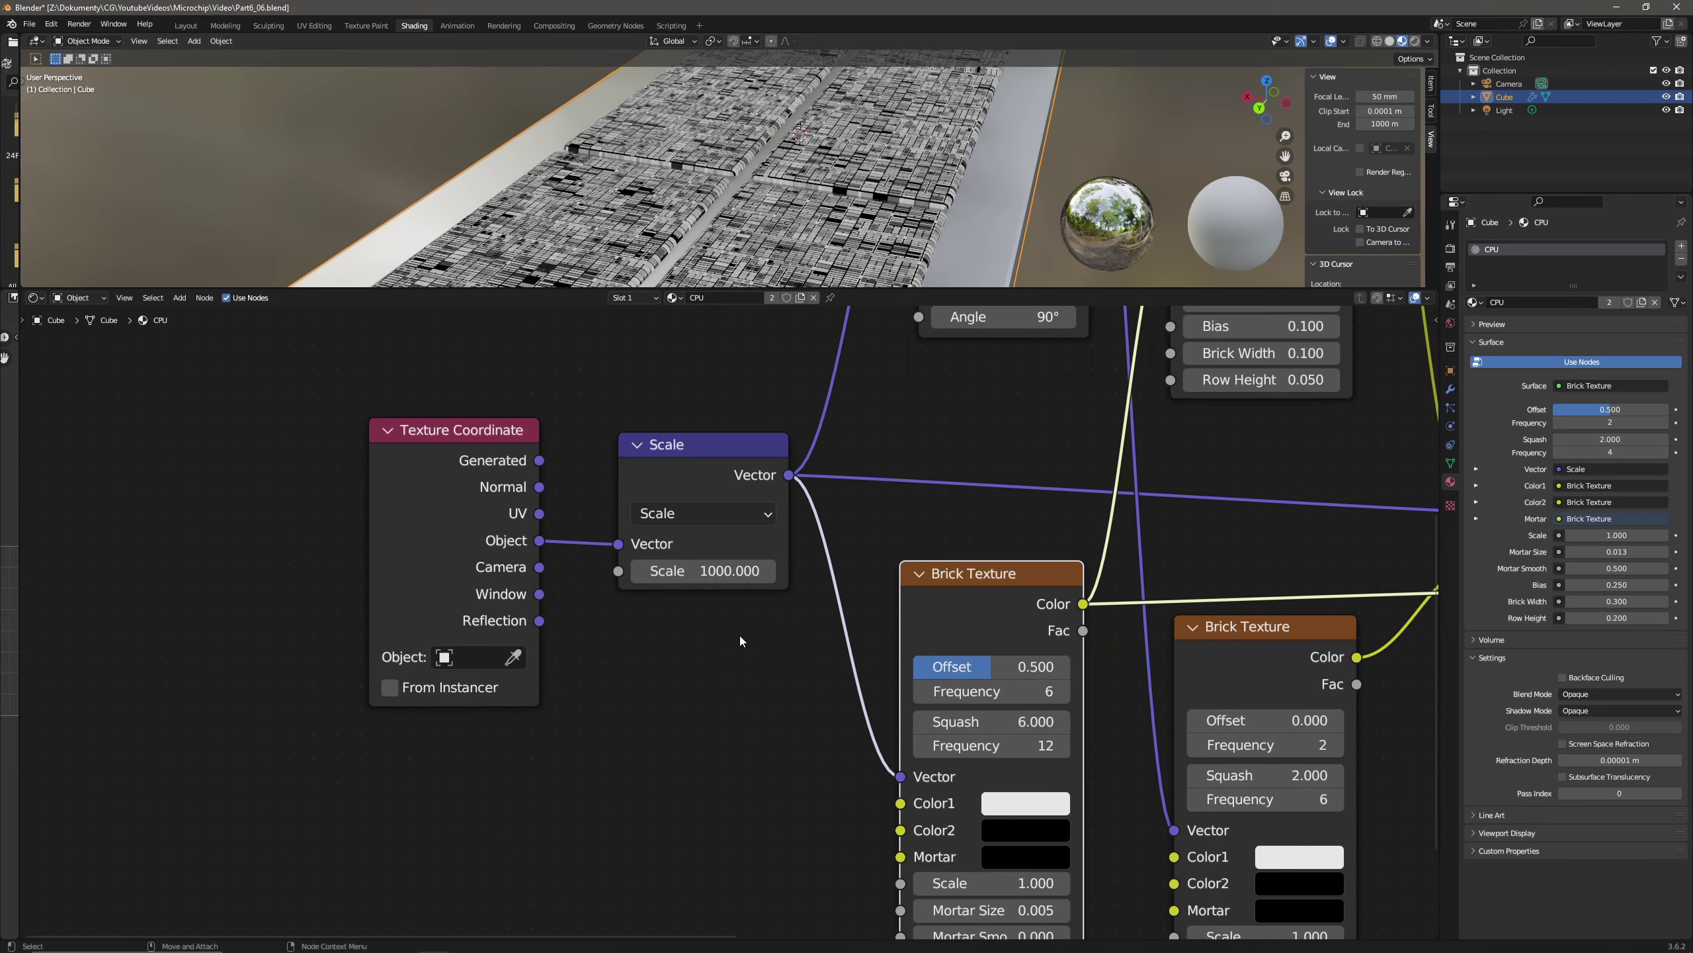
pyautogui.scroll(-5, 733, 621)
pyautogui.moveTo(722, 434); pyautogui.dragTo(514, 633)
pyautogui.moveTo(717, 499); pyautogui.dragTo(505, 516)
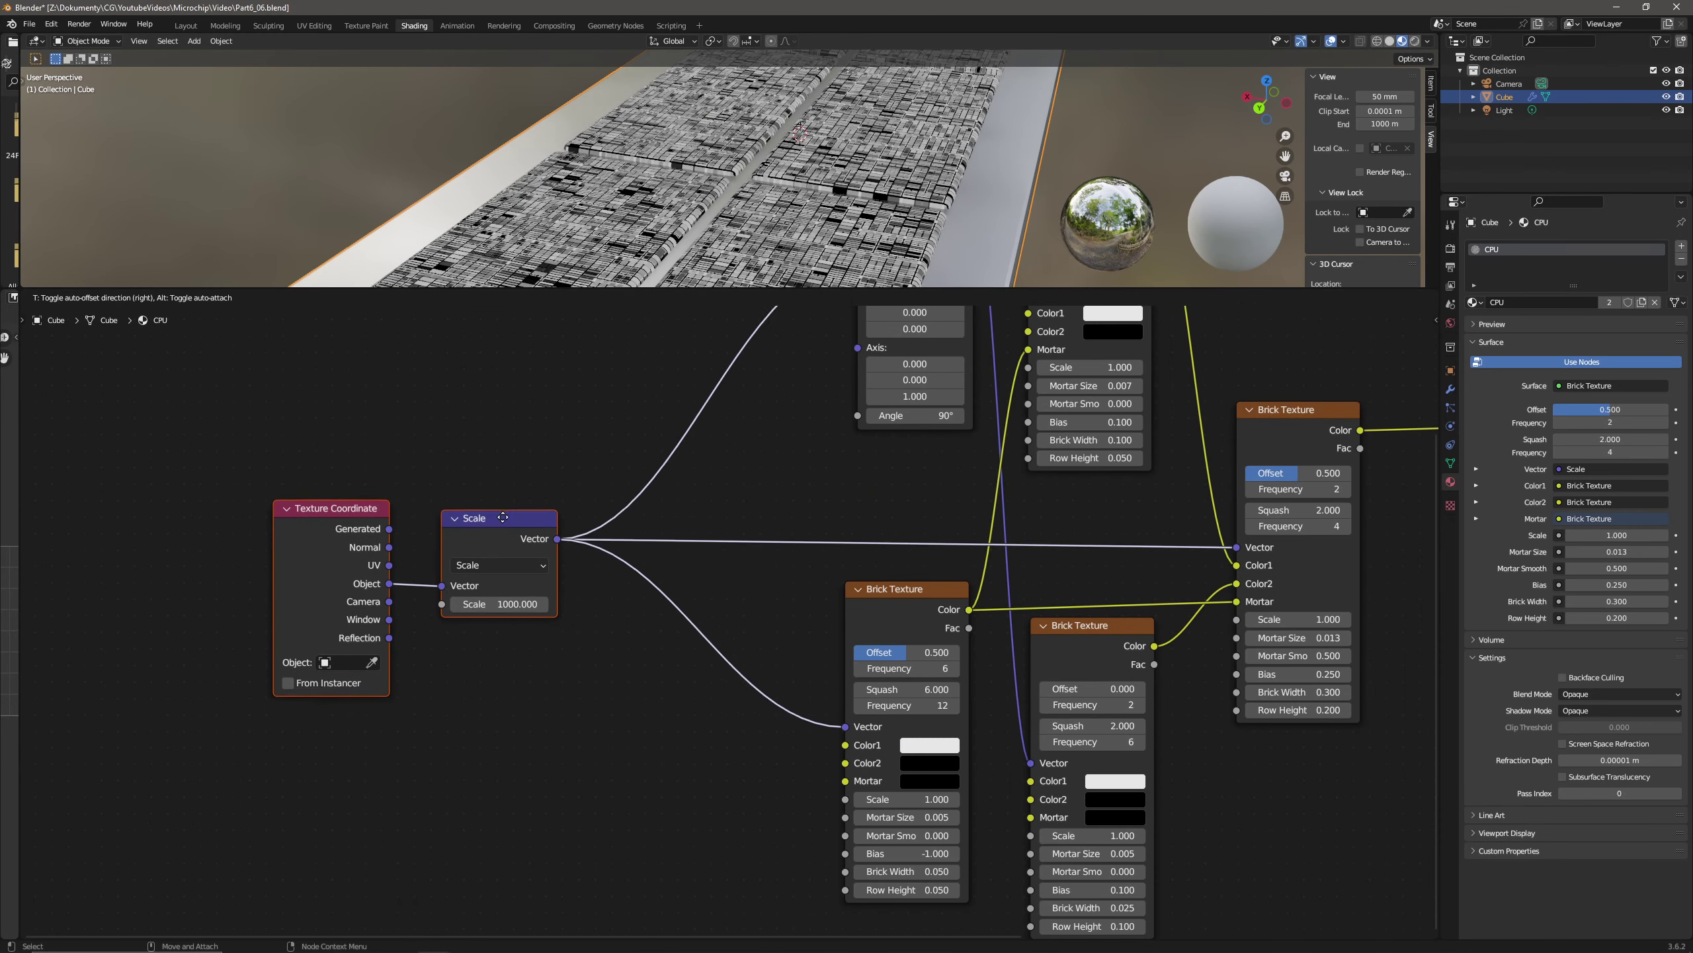
# - Add a Vector Math node set to Modulo above the Scale node
pyautogui.click(179, 297)
pyautogui.click(187, 313)
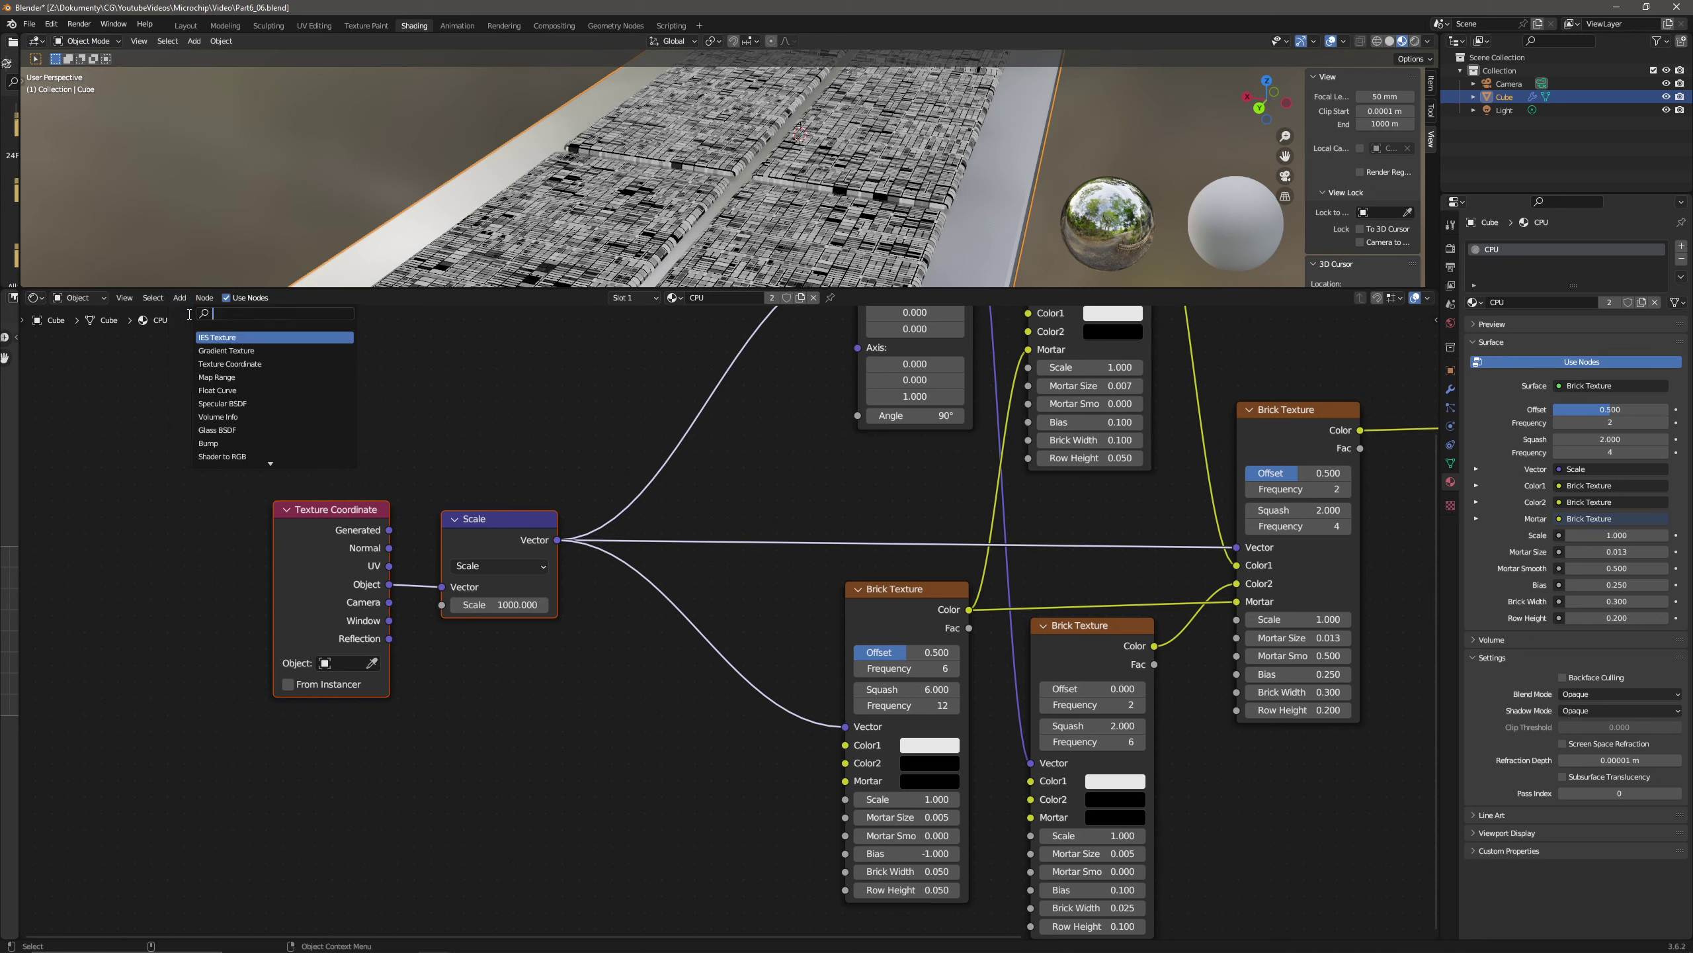
pyautogui.write('vector ma')
pyautogui.press('Return')
pyautogui.click(610, 330)
pyautogui.click(567, 355)
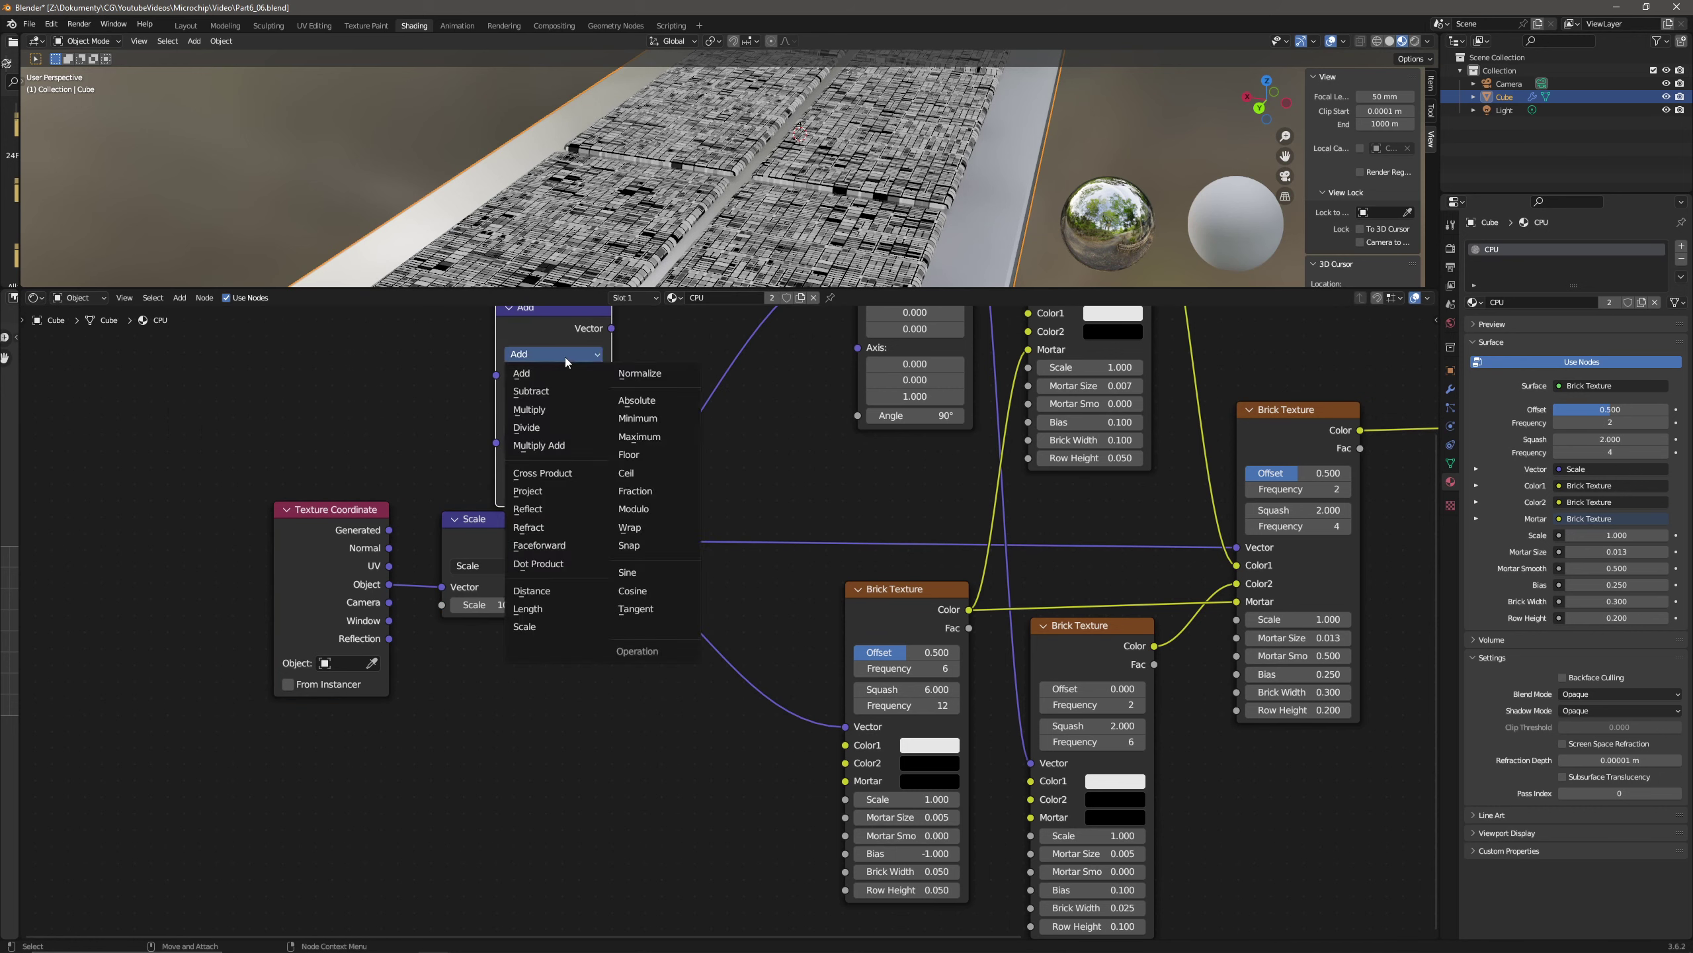
pyautogui.click(649, 510)
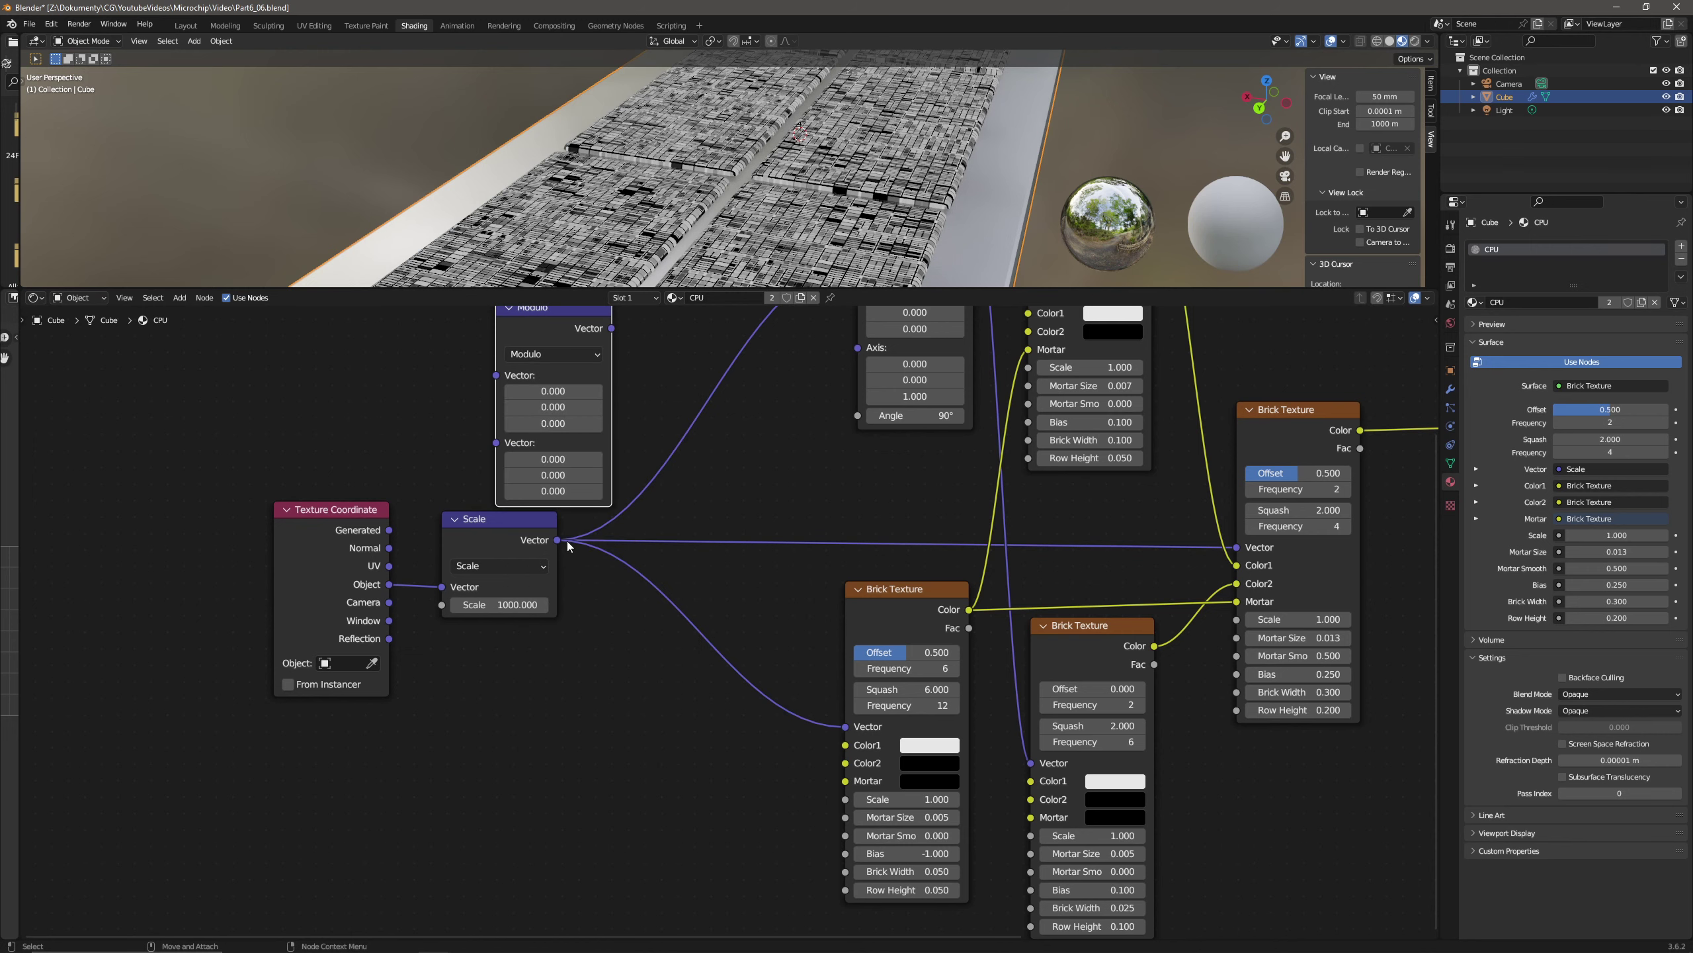
# - Detach the Scale node's output links, place the Modulo node after Scale, and connect Scale's Vector to Modulo's first Vector input
pyautogui.keyDown('ctrl'); pyautogui.moveTo(557, 540); pyautogui.dragTo(589, 347); pyautogui.keyUp('ctrl')
pyautogui.scroll(-3, 611, 543)
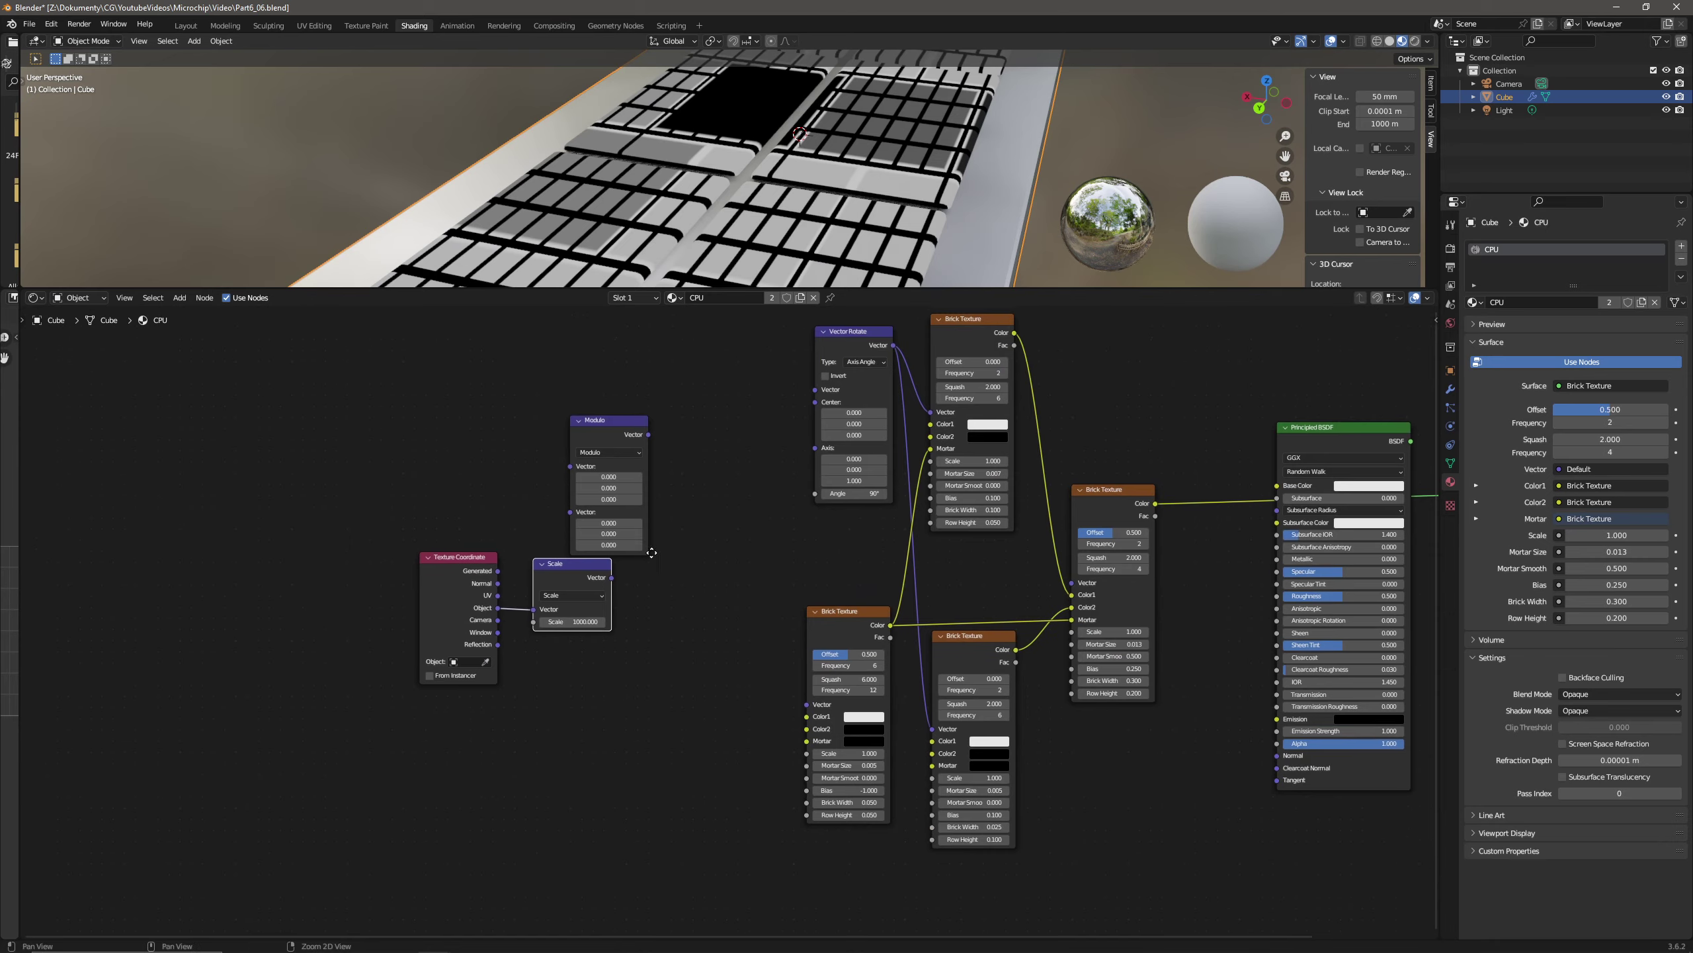
pyautogui.scroll(1, 614, 465)
pyautogui.moveTo(507, 404); pyautogui.dragTo(605, 540)
pyautogui.moveTo(524, 587); pyautogui.dragTo(573, 585)
pyautogui.moveTo(689, 567); pyautogui.dragTo(557, 572, button='middle')
# - Connect the Modulo's output to the Vector inputs of the Vector Rotate, the 0.05-width Brick Texture and the main Brick Texture
pyautogui.scroll(-2, 588, 561)
pyautogui.scroll(1, 586, 559)
pyautogui.moveTo(549, 556); pyautogui.dragTo(653, 377)
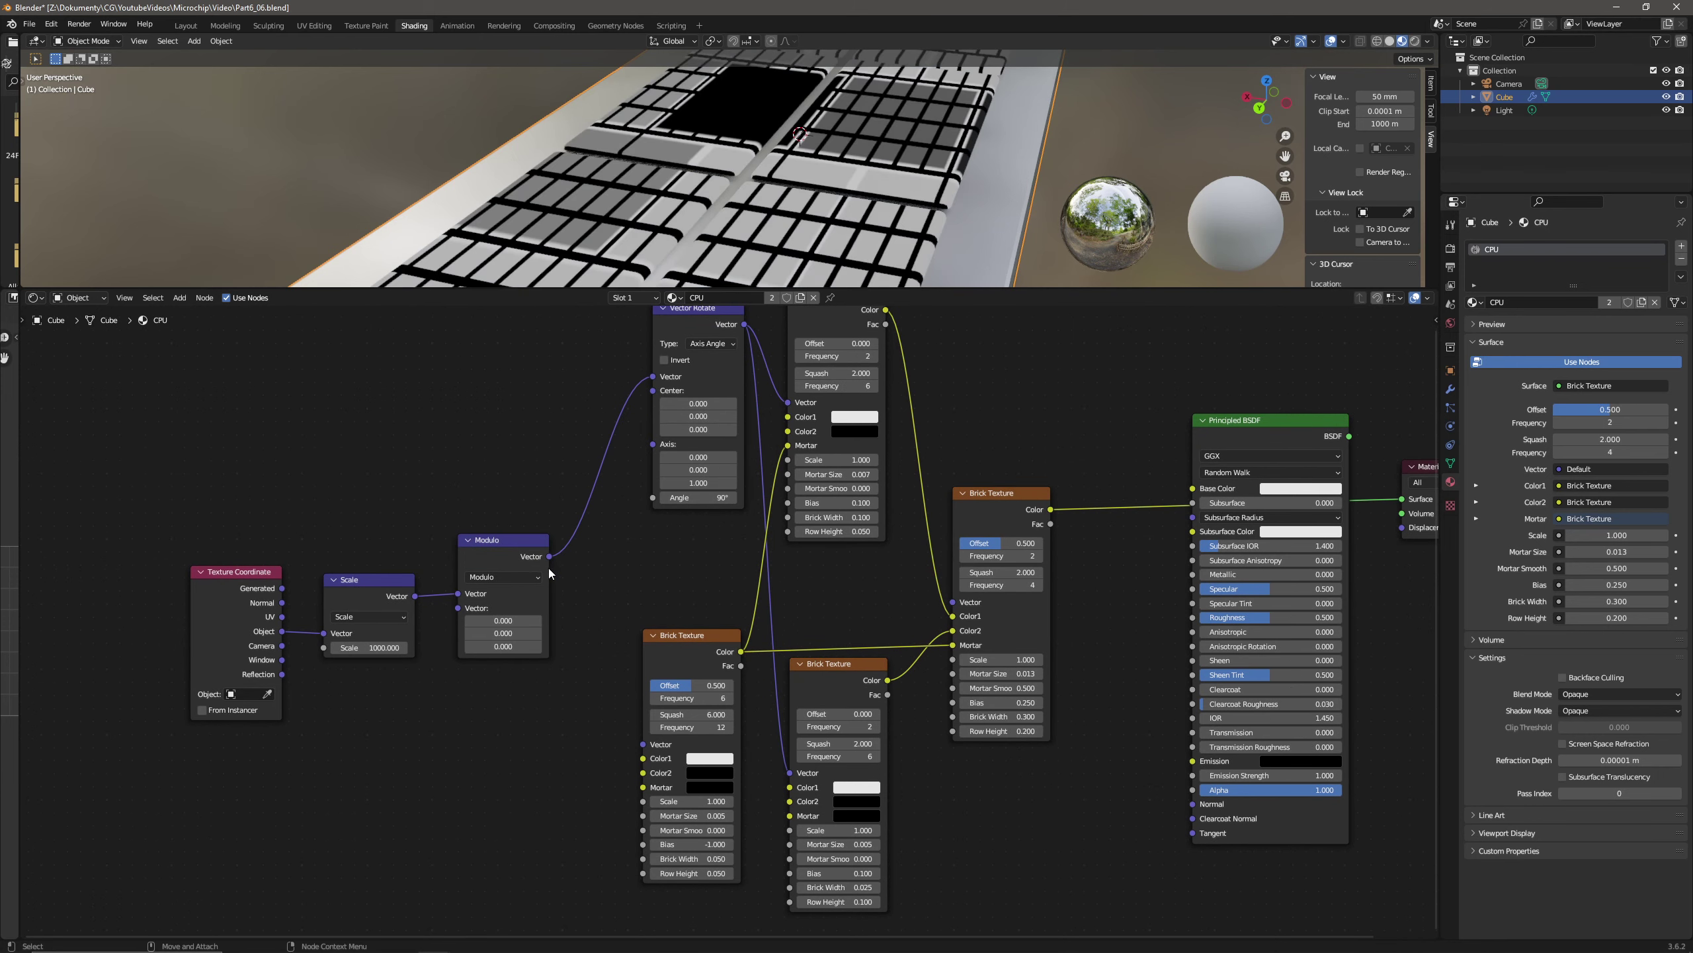
pyautogui.moveTo(551, 556); pyautogui.dragTo(643, 743)
pyautogui.moveTo(549, 557); pyautogui.dragTo(954, 602)
pyautogui.click(526, 543)
pyautogui.moveTo(525, 543)
pyautogui.mouseDown()
pyautogui.moveTo(548, 573)
pyautogui.moveTo(544, 552)
pyautogui.mouseUp()
pyautogui.moveTo(486, 623); pyautogui.dragTo(619, 617, button='middle')
pyautogui.scroll(4, 619, 617)
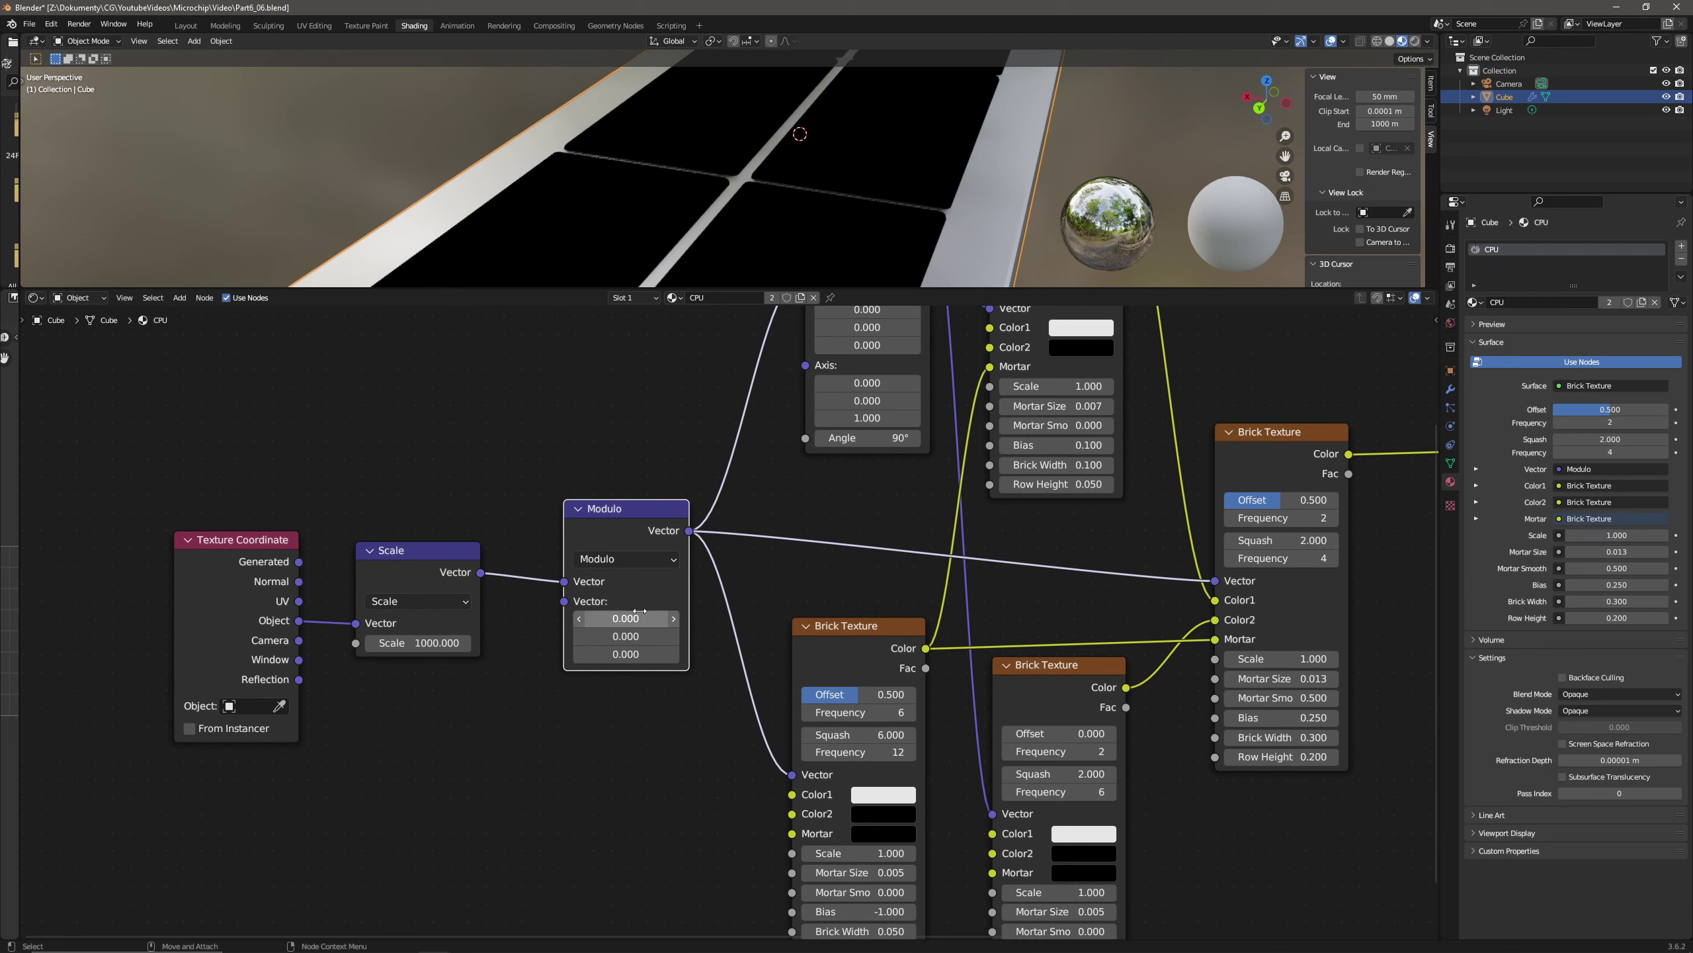
# - Set the Modulo's second vector to 0.5, 0.5 and 1
pyautogui.click(626, 654)
pyautogui.write('1')
pyautogui.press('Return')
pyautogui.click(651, 615)
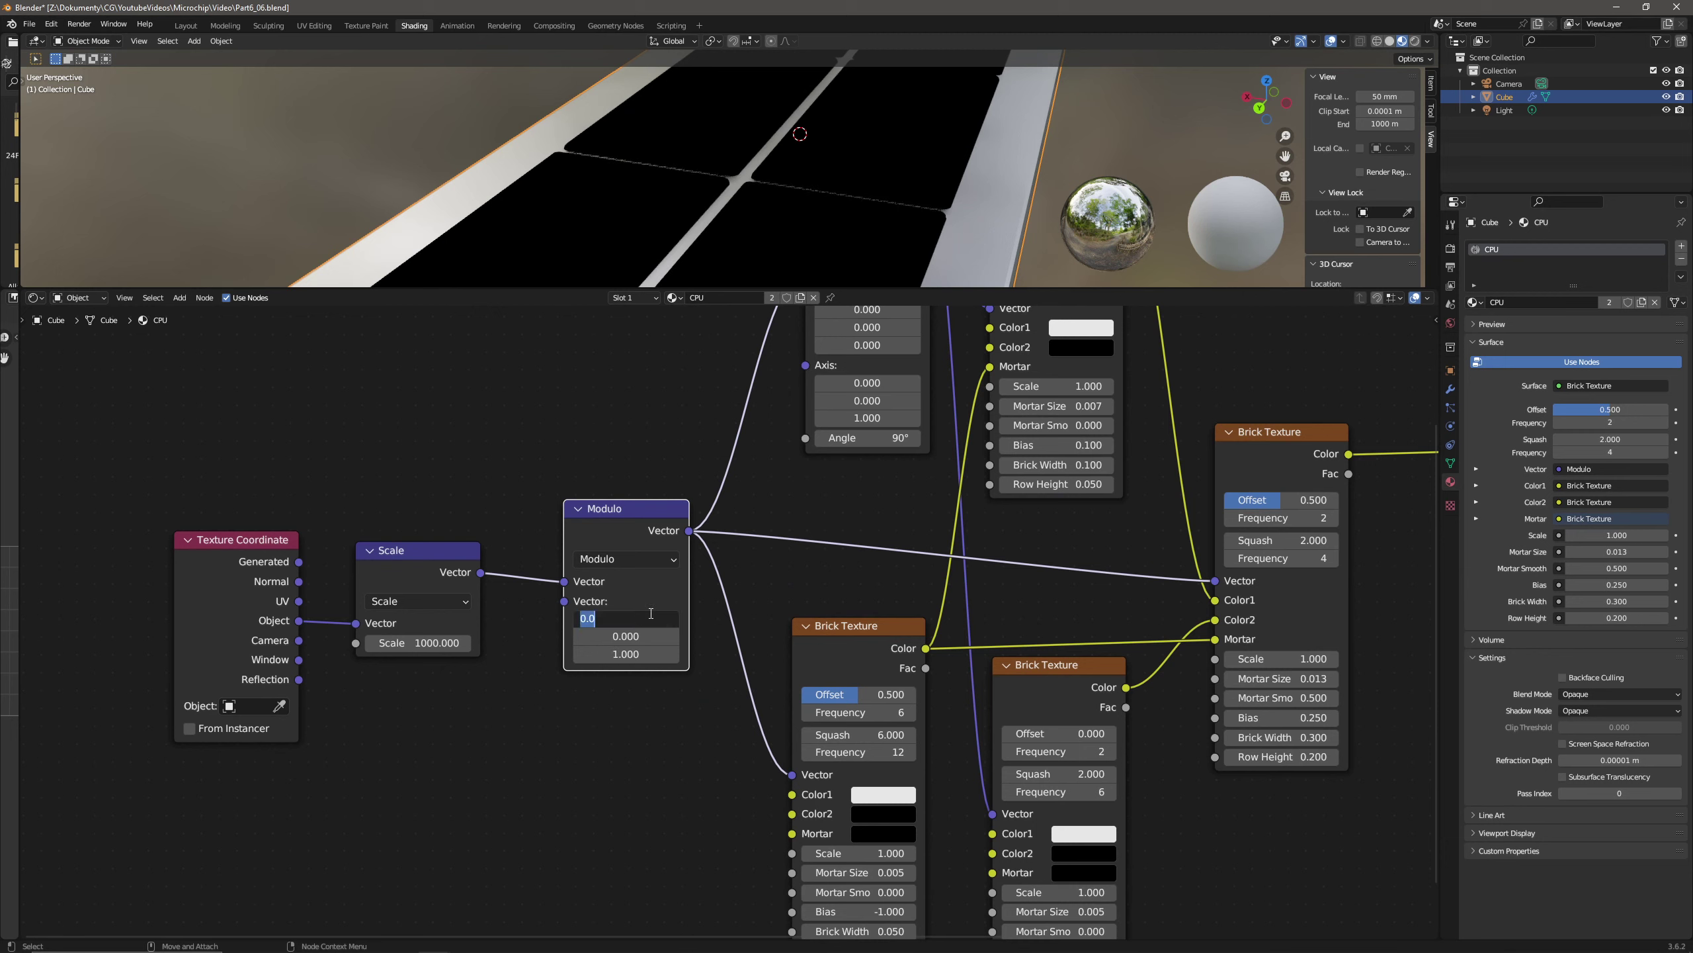
pyautogui.write('0.5')
pyautogui.press('Tab')
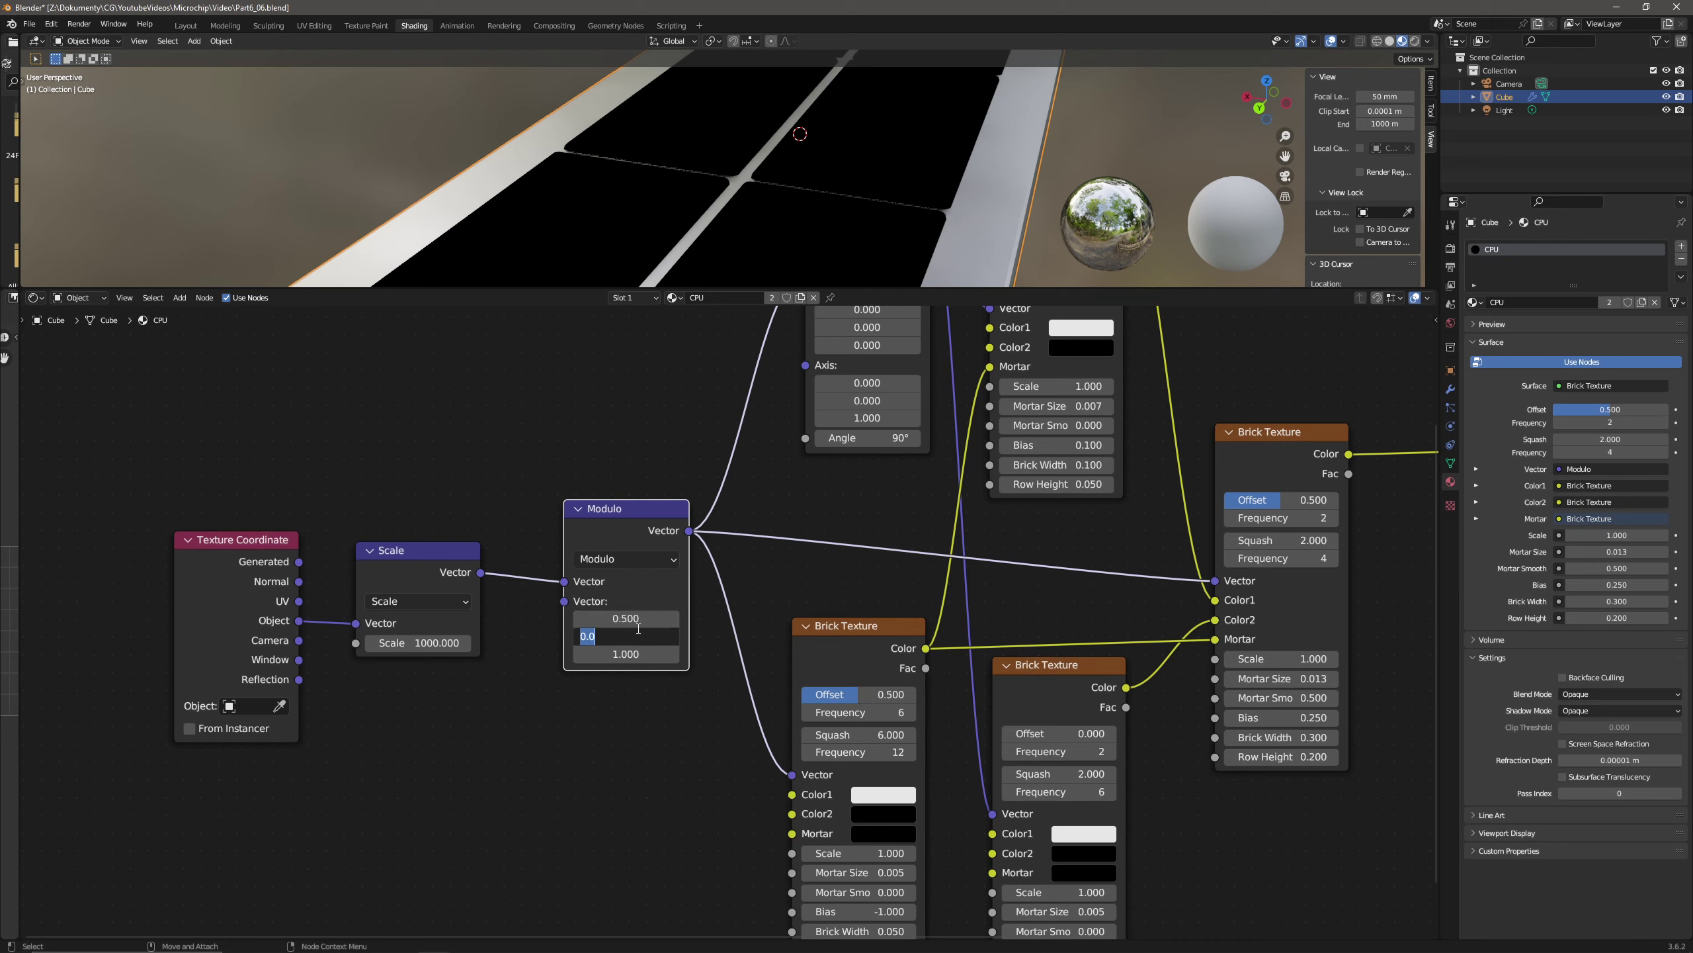
pyautogui.write('0.5')
pyautogui.press('Return')
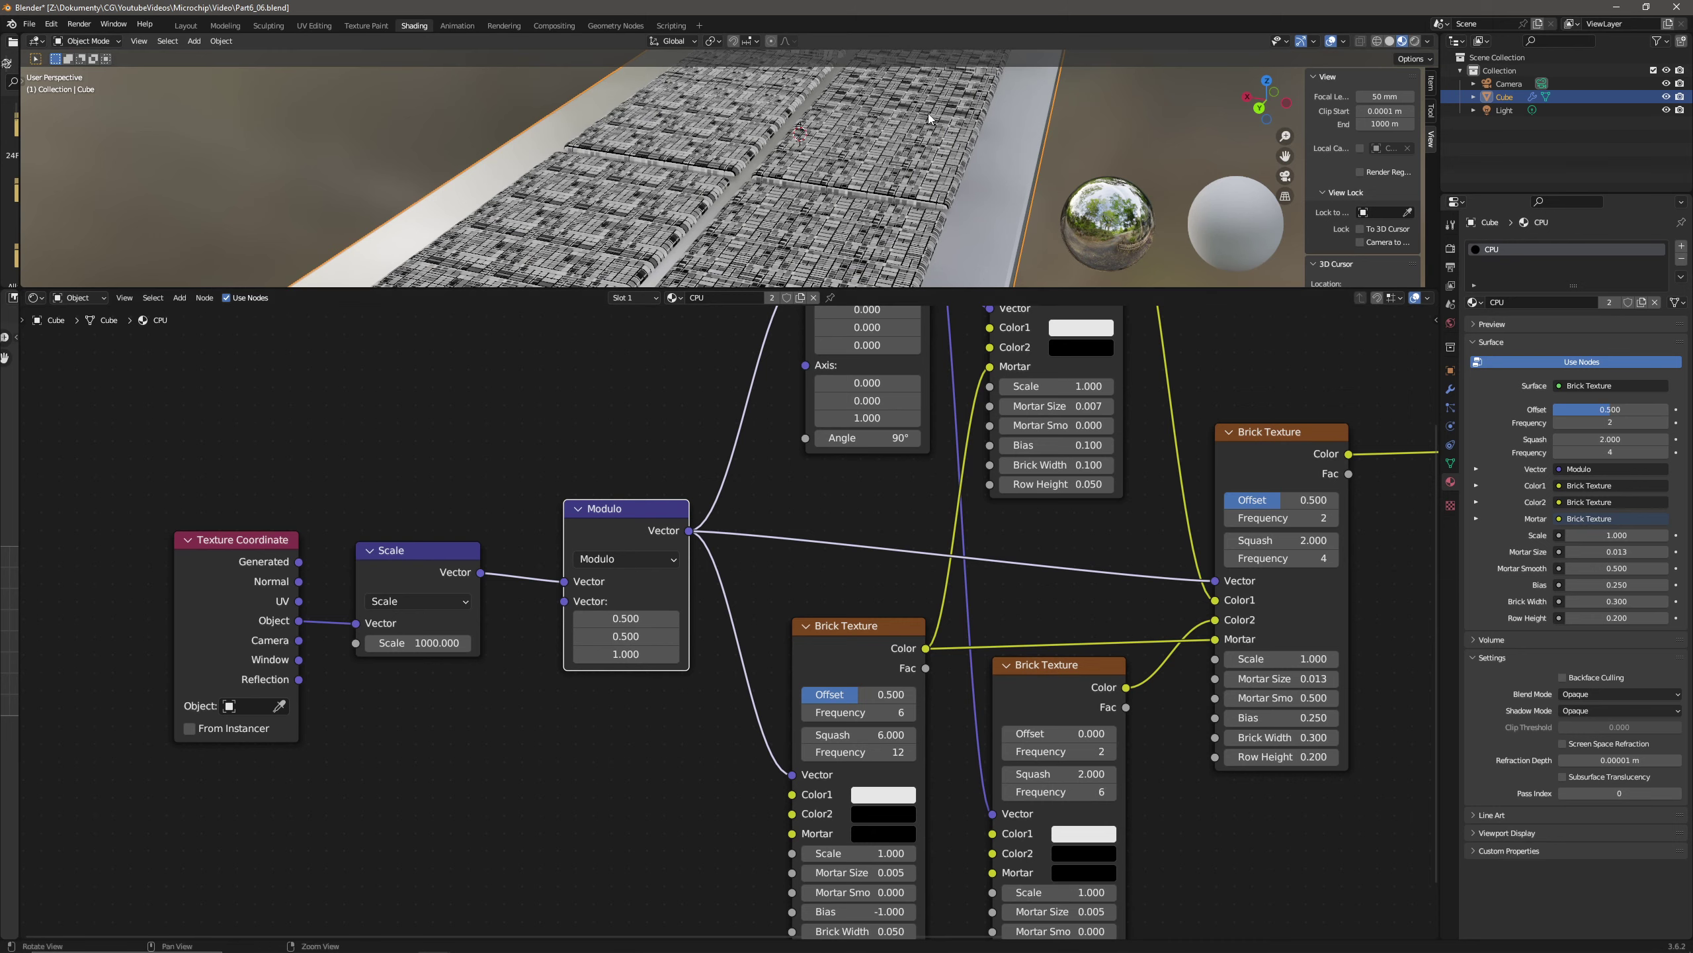
# - Try 0.25 as the X value of the Modulo's second vector and inspect the pattern on the tiles
pyautogui.moveTo(816, 153); pyautogui.dragTo(794, 225, button='middle')
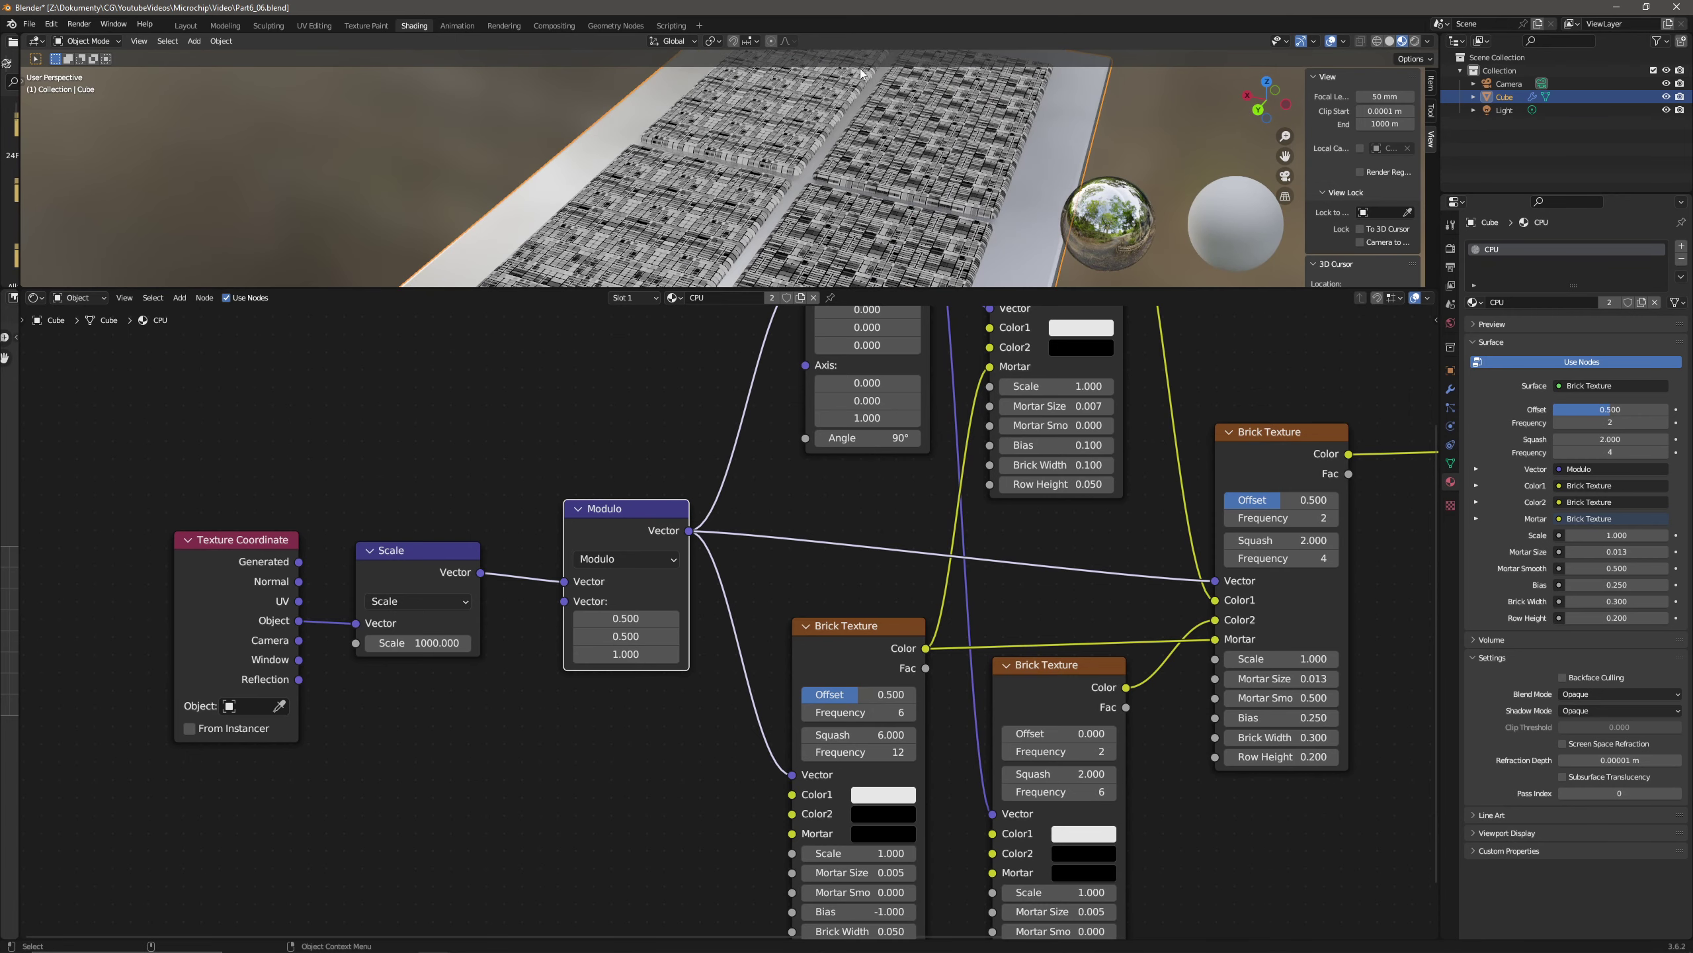
pyautogui.keyDown('shift'); pyautogui.moveTo(829, 70); pyautogui.dragTo(621, 276, button='middle'); pyautogui.keyUp('shift')
pyautogui.click(625, 619)
pyautogui.click(628, 619)
pyautogui.write('0.25')
pyautogui.press('Return')
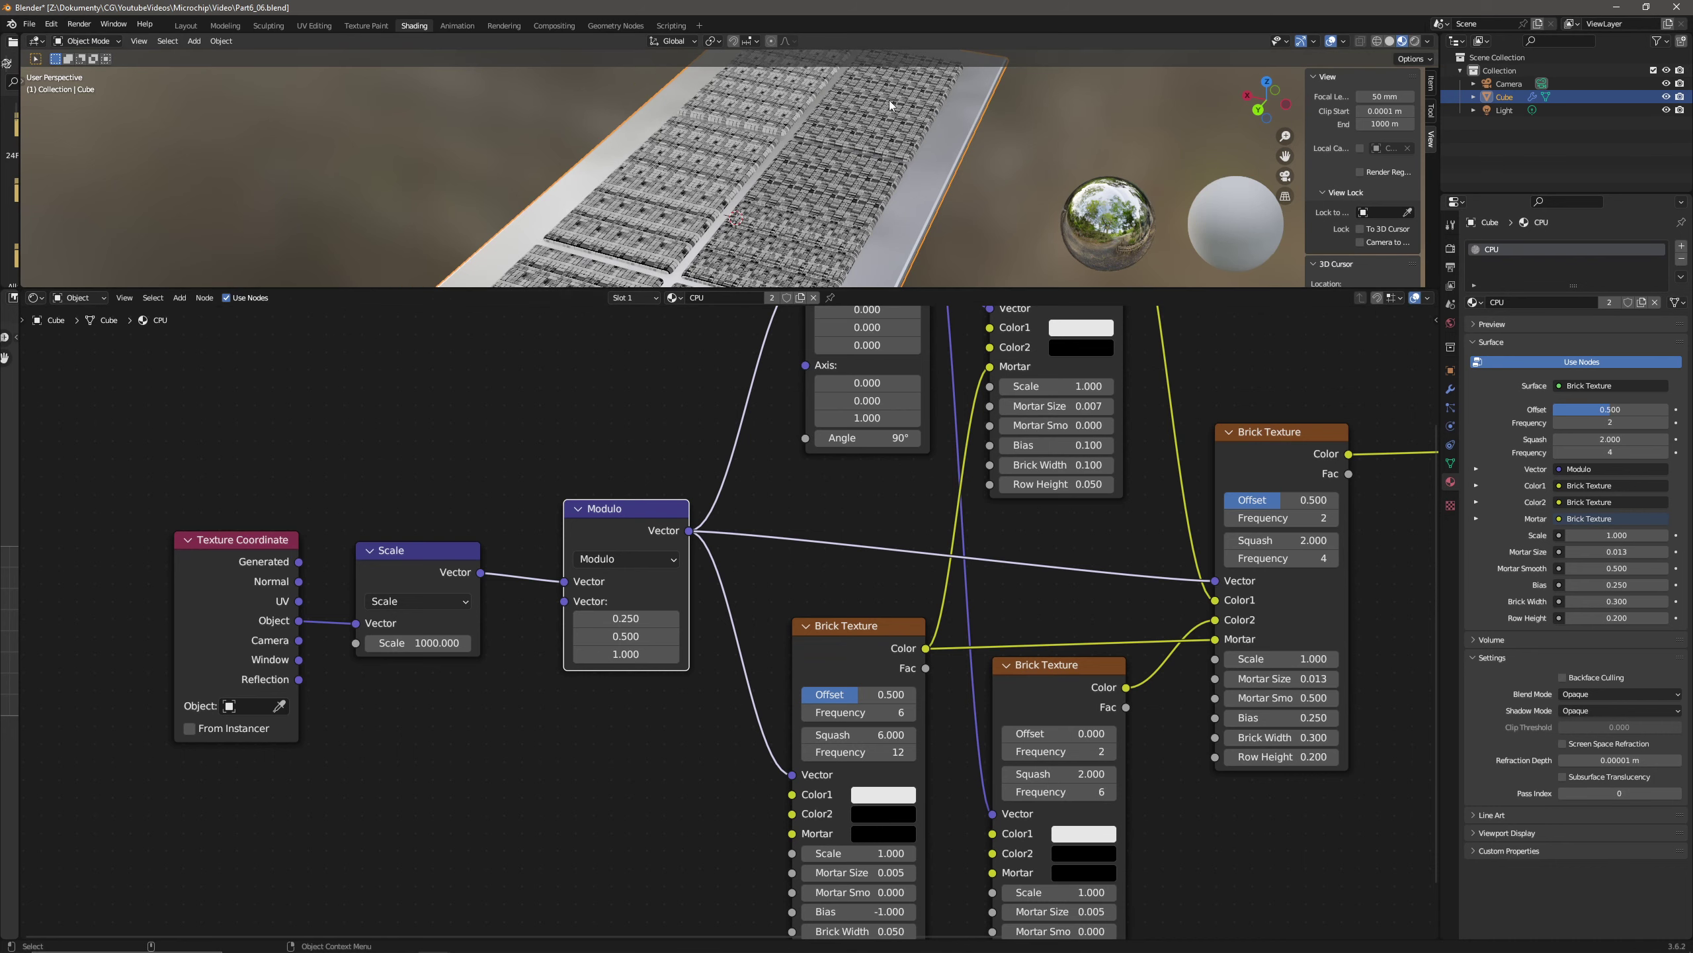
pyautogui.scroll(3, 727, 163)
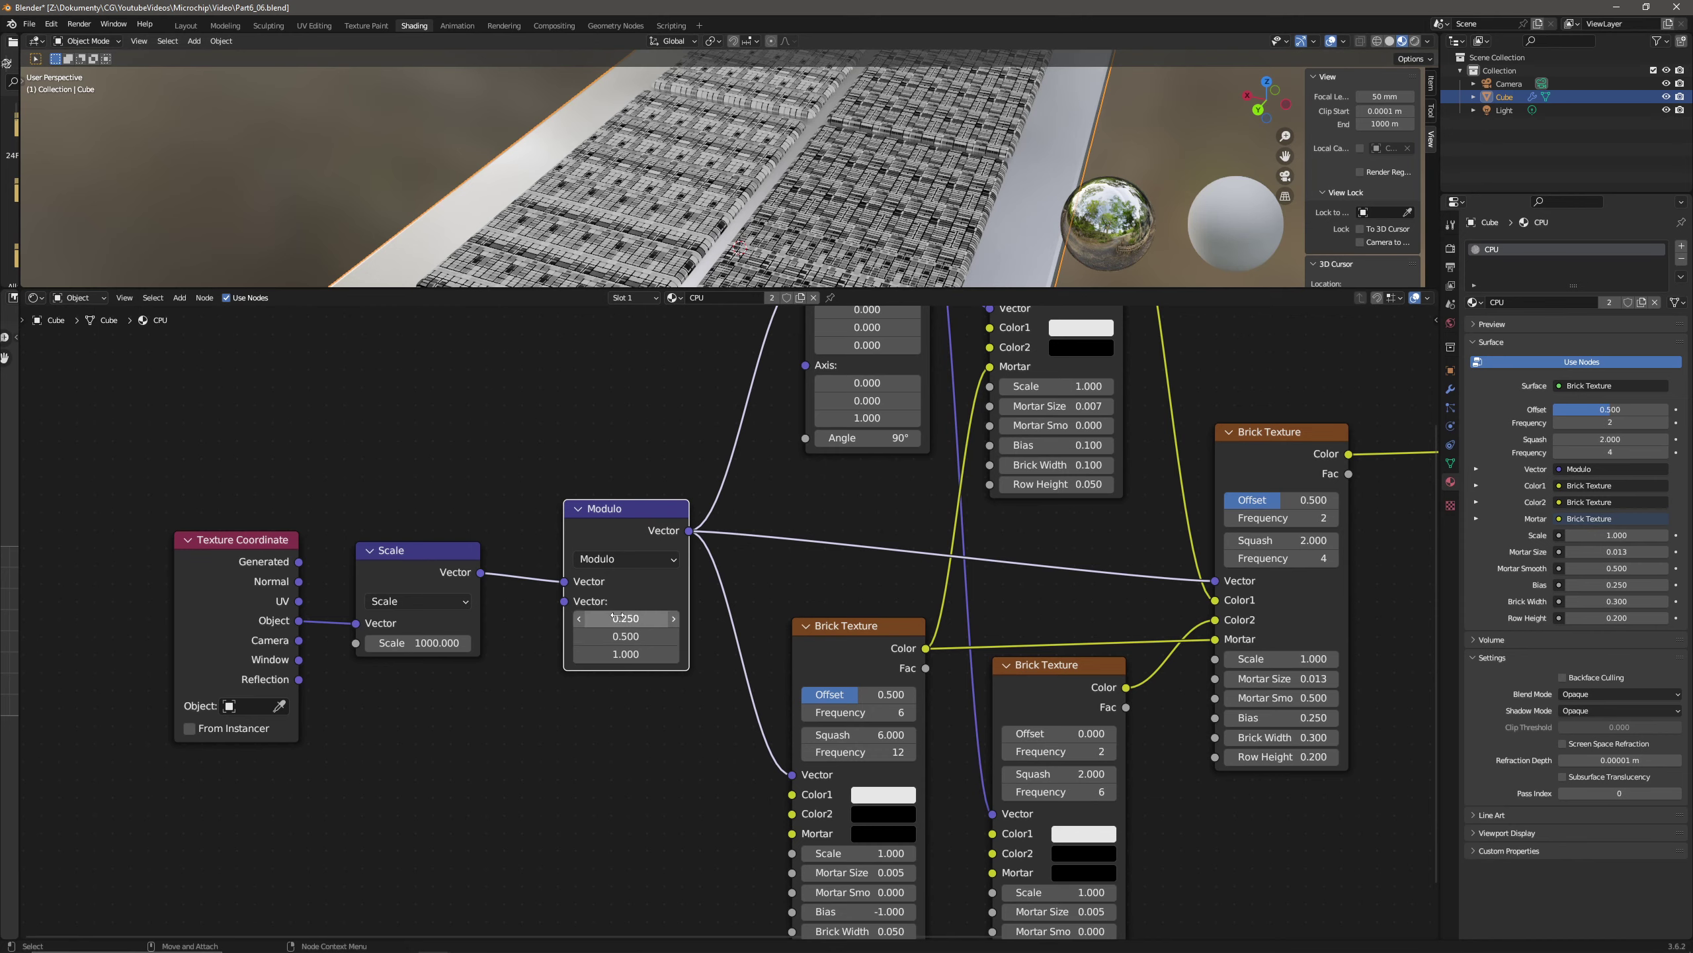
pyautogui.scroll(-6, 749, 225)
pyautogui.moveTo(749, 226); pyautogui.dragTo(779, 255, button='middle')
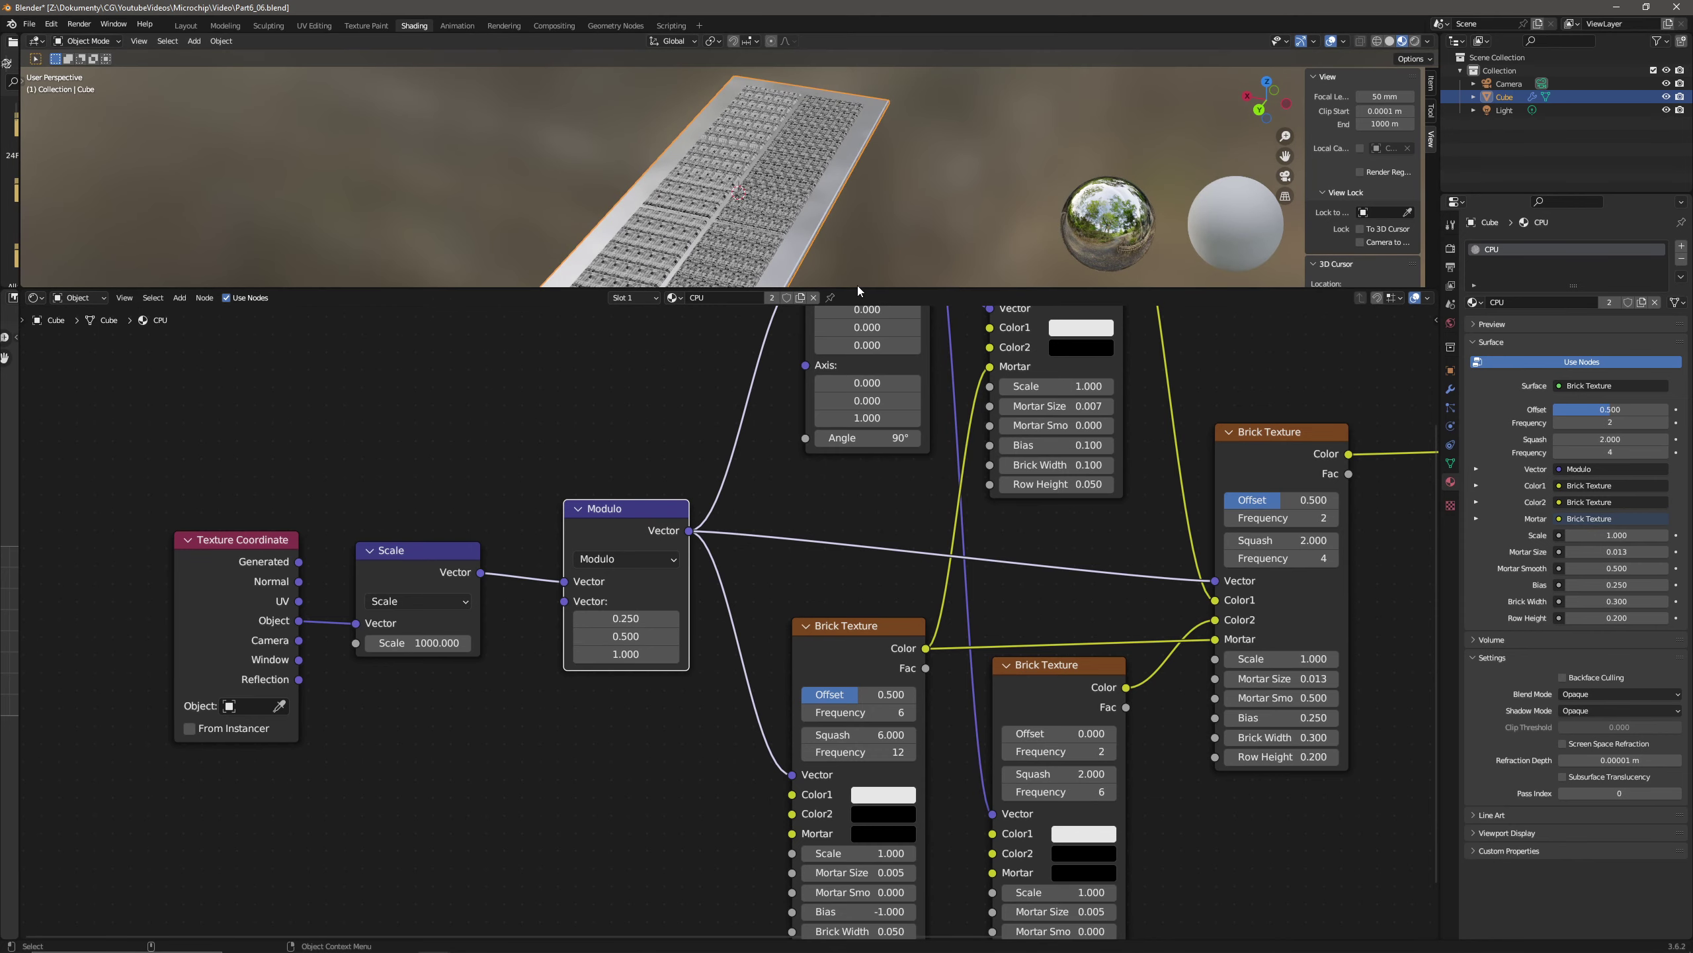
pyautogui.scroll(5, 800, 193)
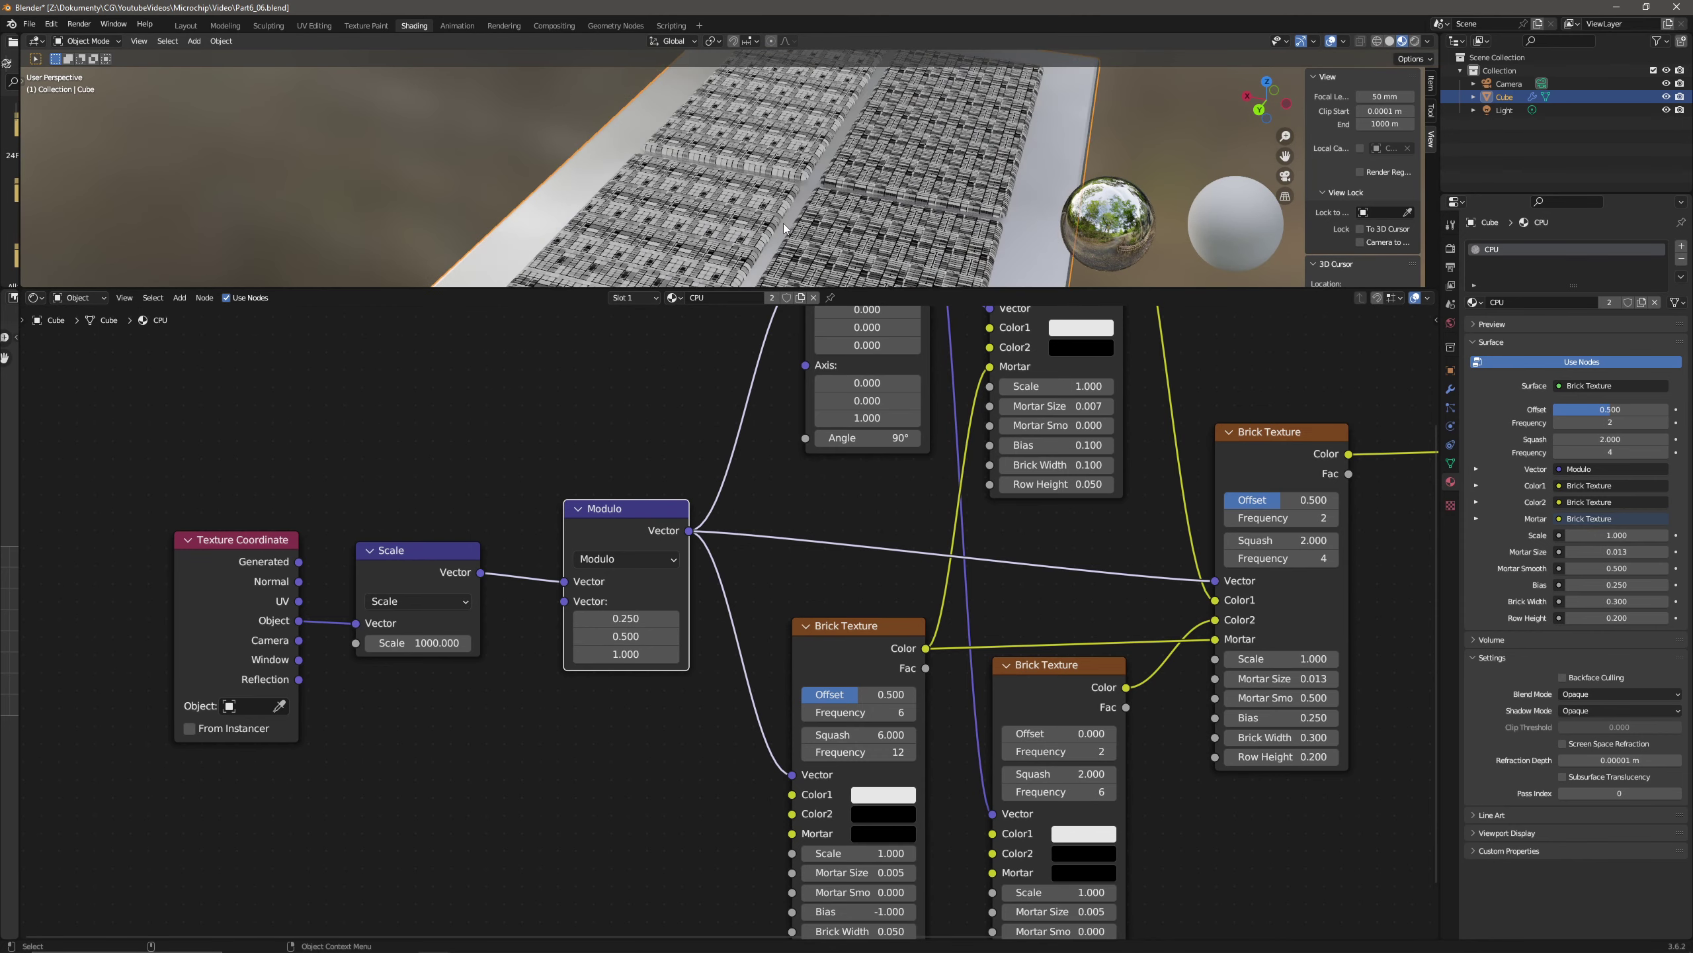
pyautogui.moveTo(776, 224); pyautogui.dragTo(765, 189, button='middle')
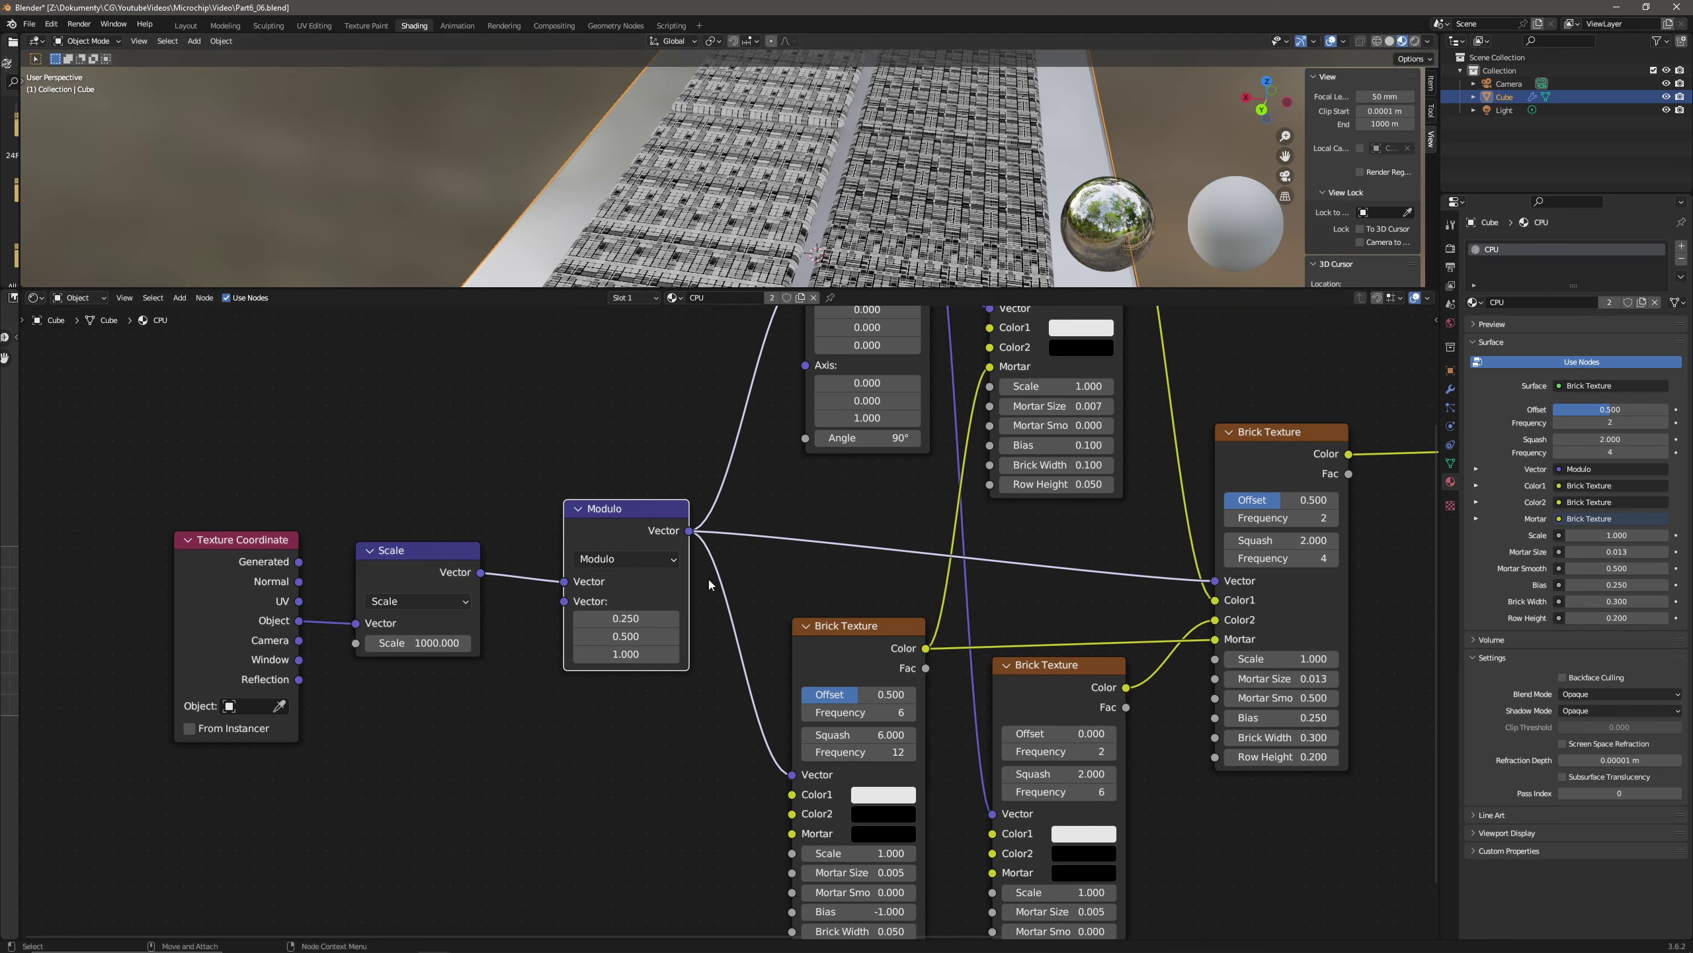
# - Set the X value of the Modulo's second vector to 0.5 and save the file
pyautogui.click(645, 618)
pyautogui.write('0.5')
pyautogui.press('Return')
pyautogui.scroll(-3, 911, 127)
pyautogui.moveTo(912, 127)
pyautogui.mouseDown(button='middle')
pyautogui.moveTo(864, 144)
pyautogui.moveTo(921, 113)
pyautogui.mouseUp(button='middle')
pyautogui.hotkey('ctrl', 's')
# - Duplicate the Principled BSDF, place the copy below the original, and connect its BSDF output to the Material Output's Surface
pyautogui.moveTo(985, 489); pyautogui.dragTo(454, 530, button='middle')
pyautogui.scroll(-3, 853, 490)
pyautogui.moveTo(853, 490); pyautogui.dragTo(621, 443, button='middle')
pyautogui.moveTo(814, 341); pyautogui.dragTo(825, 563)
pyautogui.hotkey('ctrl', 'c')
pyautogui.hotkey('ctrl', 'v')
pyautogui.scroll(-4, 857, 488)
pyautogui.moveTo(789, 411); pyautogui.dragTo(783, 752)
pyautogui.click(760, 704)
pyautogui.moveTo(822, 576); pyautogui.dragTo(667, 551, button='middle')
pyautogui.moveTo(651, 559); pyautogui.dragTo(759, 462)
pyautogui.scroll(1, 730, 622)
# - Set the lower Principled BSDF's Metallic to 1
pyautogui.click(765, 650)
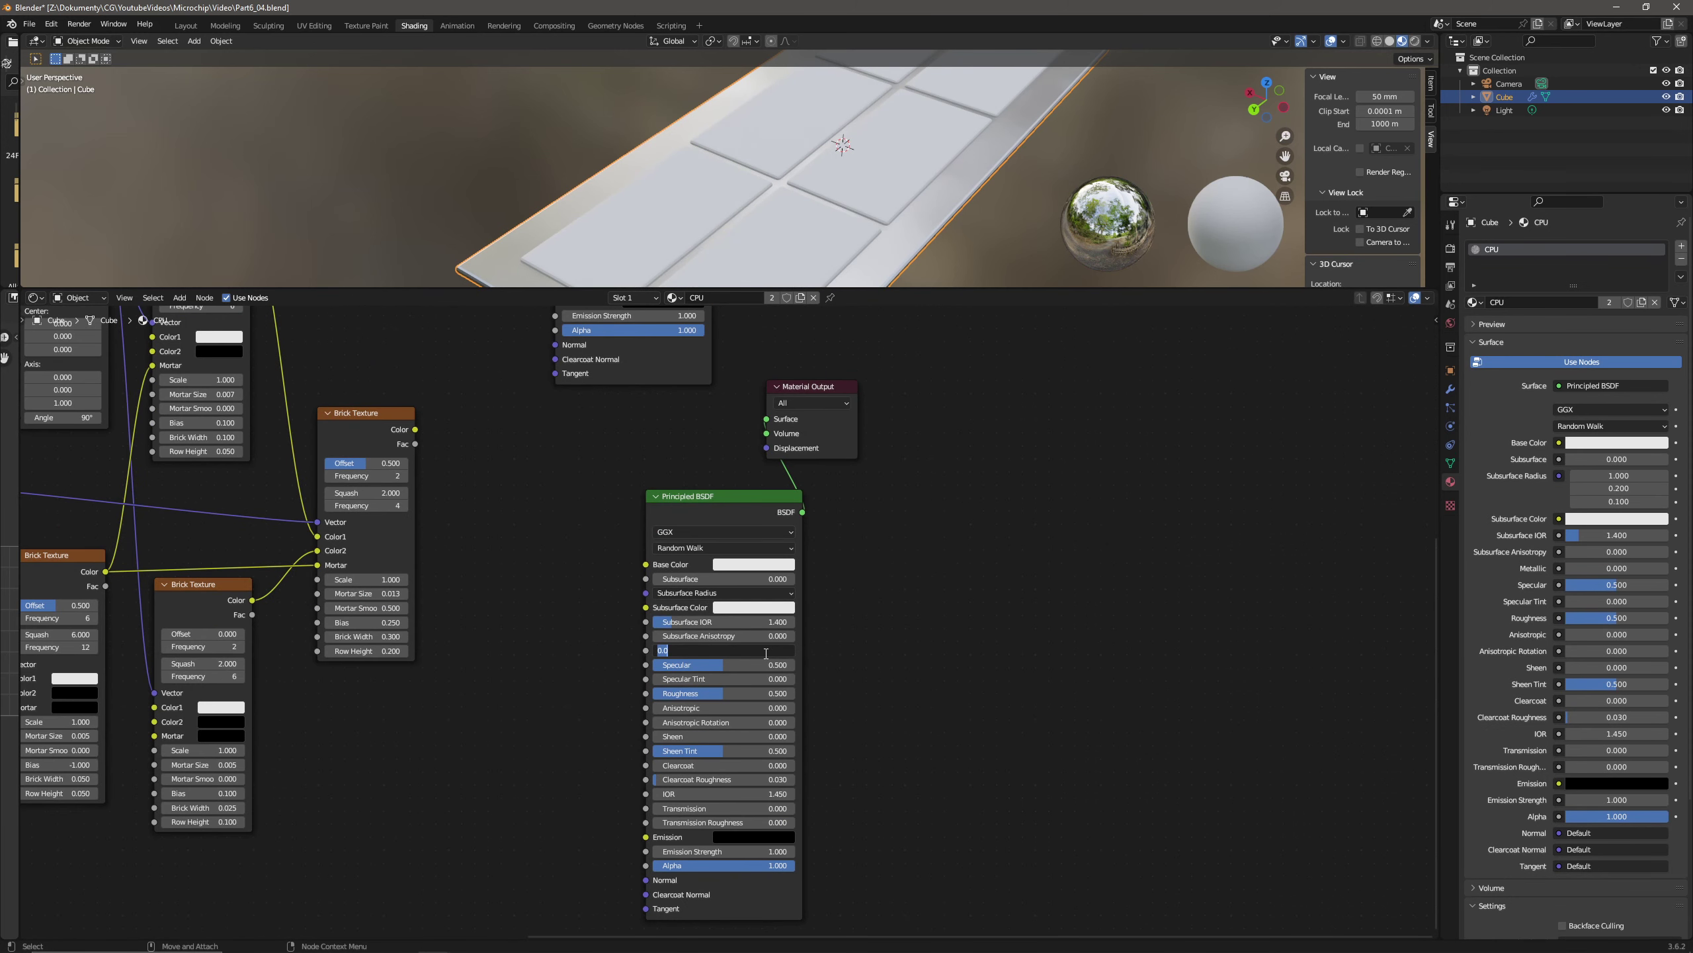
pyautogui.write('1')
pyautogui.press('Return')
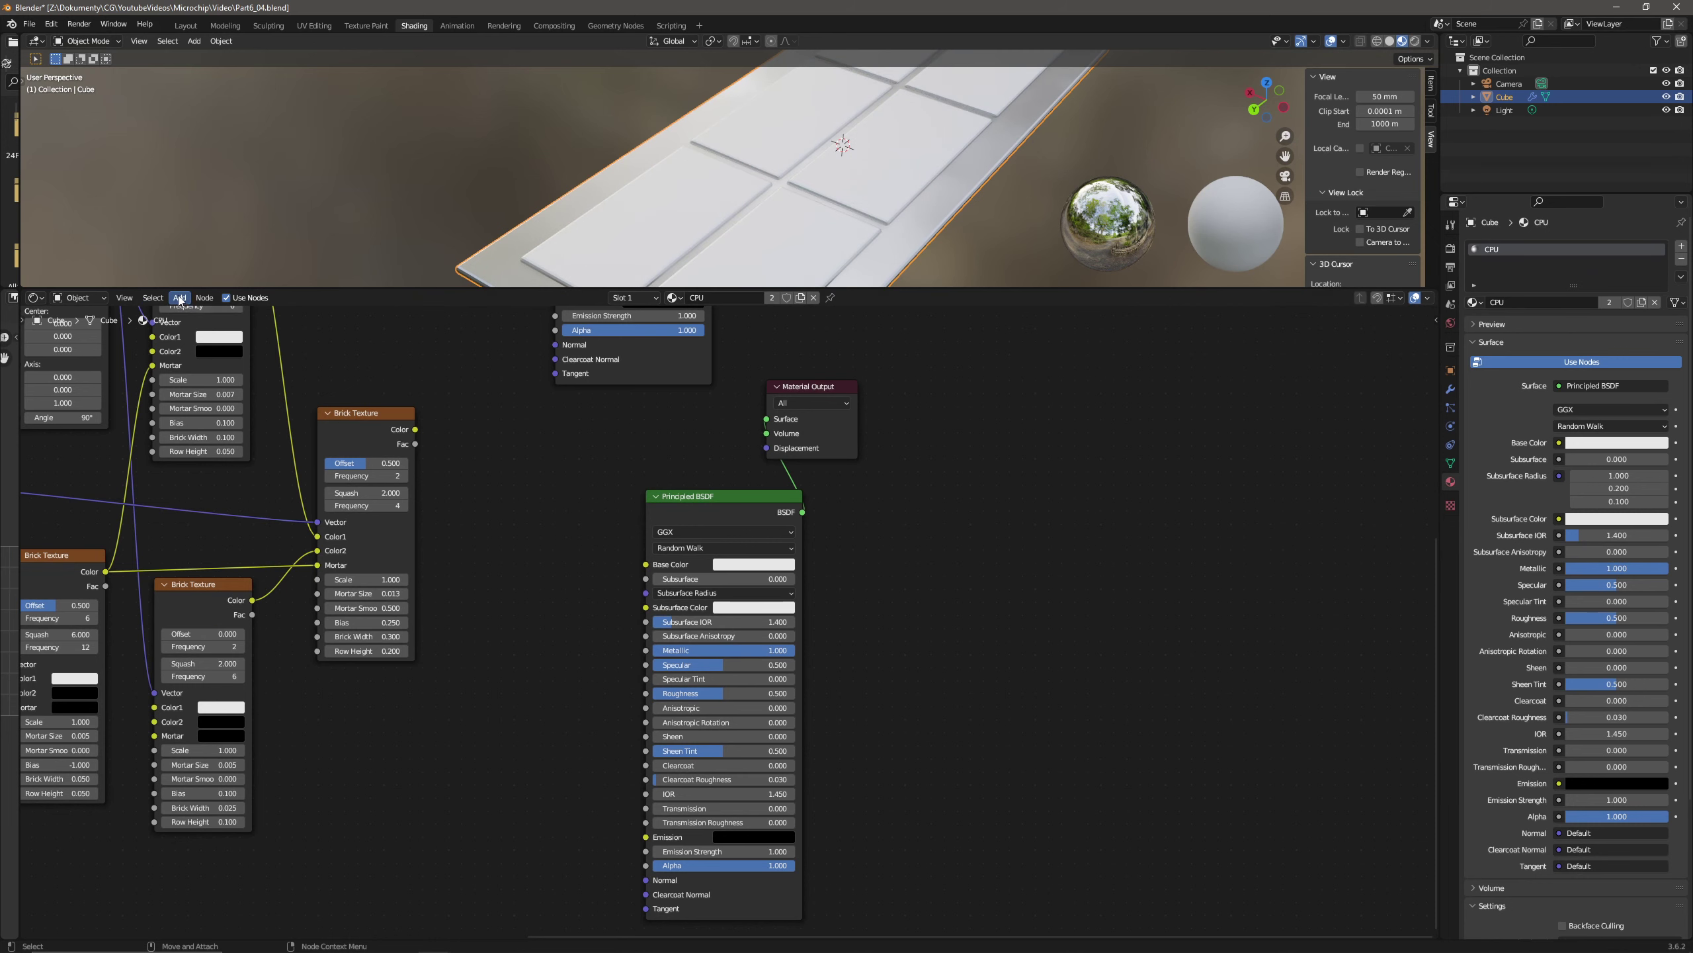
# - Add a Map Range node and wire it between the main Brick Texture's Color and the lower Principled BSDF's Roughness
pyautogui.click(180, 299)
pyautogui.click(194, 310)
pyautogui.write('map ra')
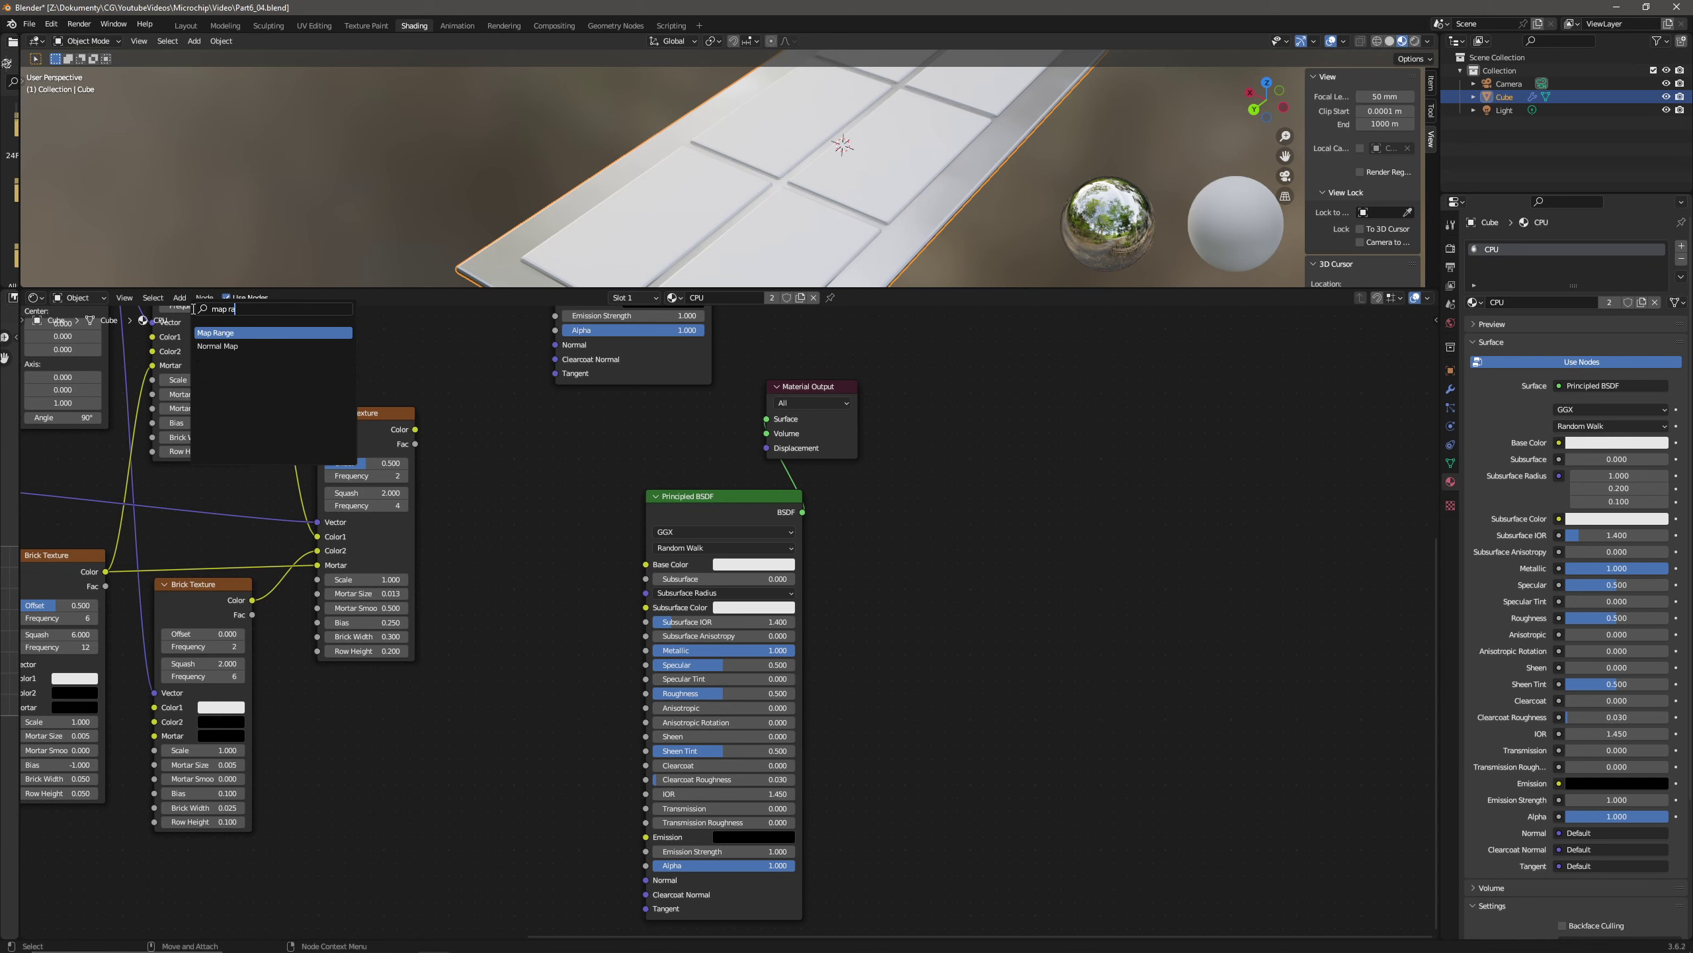
pyautogui.press('Return')
pyautogui.click(505, 497)
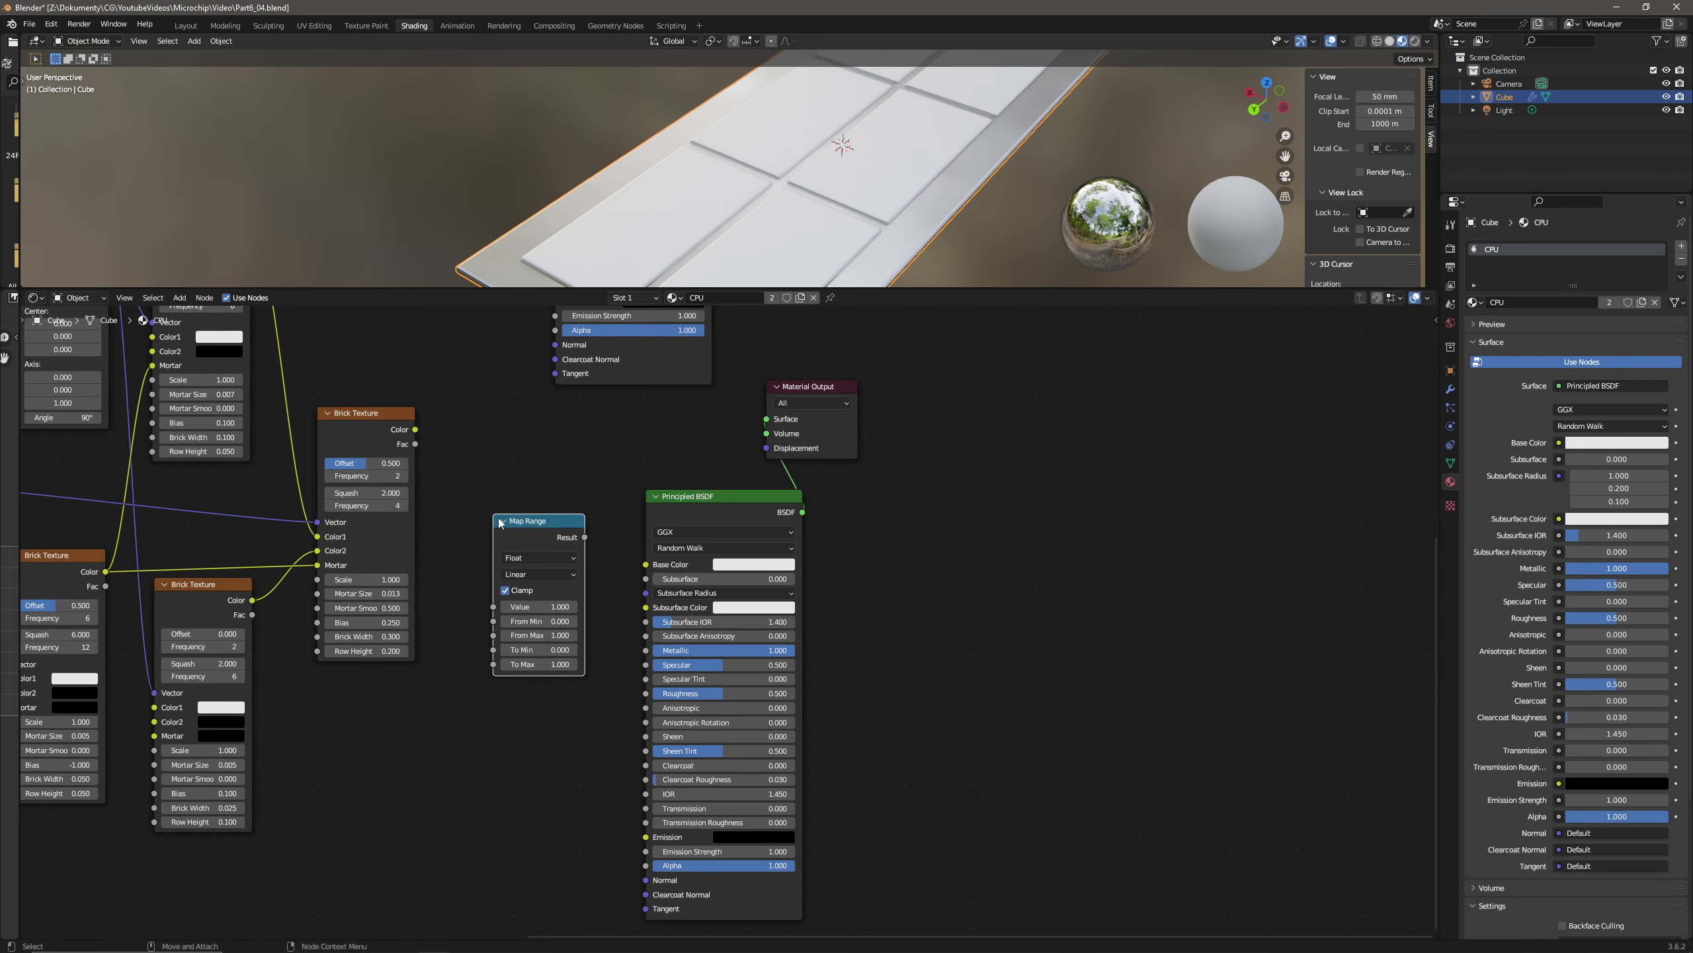
pyautogui.moveTo(414, 430); pyautogui.dragTo(465, 496)
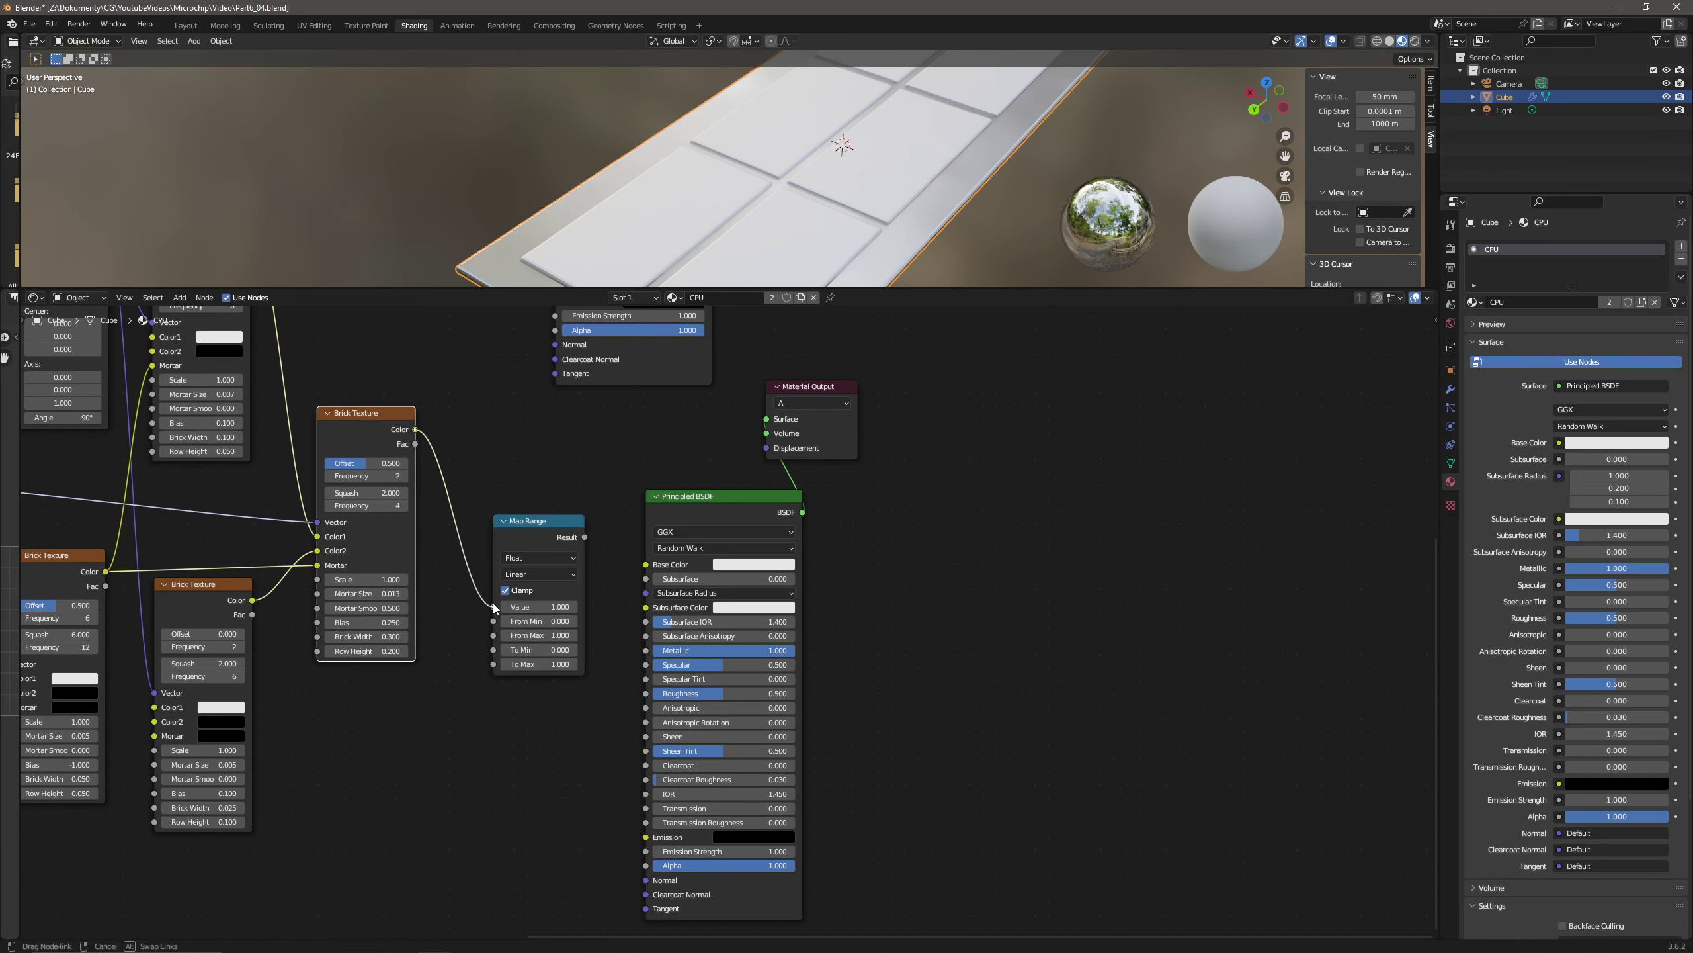
pyautogui.moveTo(494, 606); pyautogui.dragTo(494, 607)
pyautogui.moveTo(586, 537); pyautogui.dragTo(646, 693)
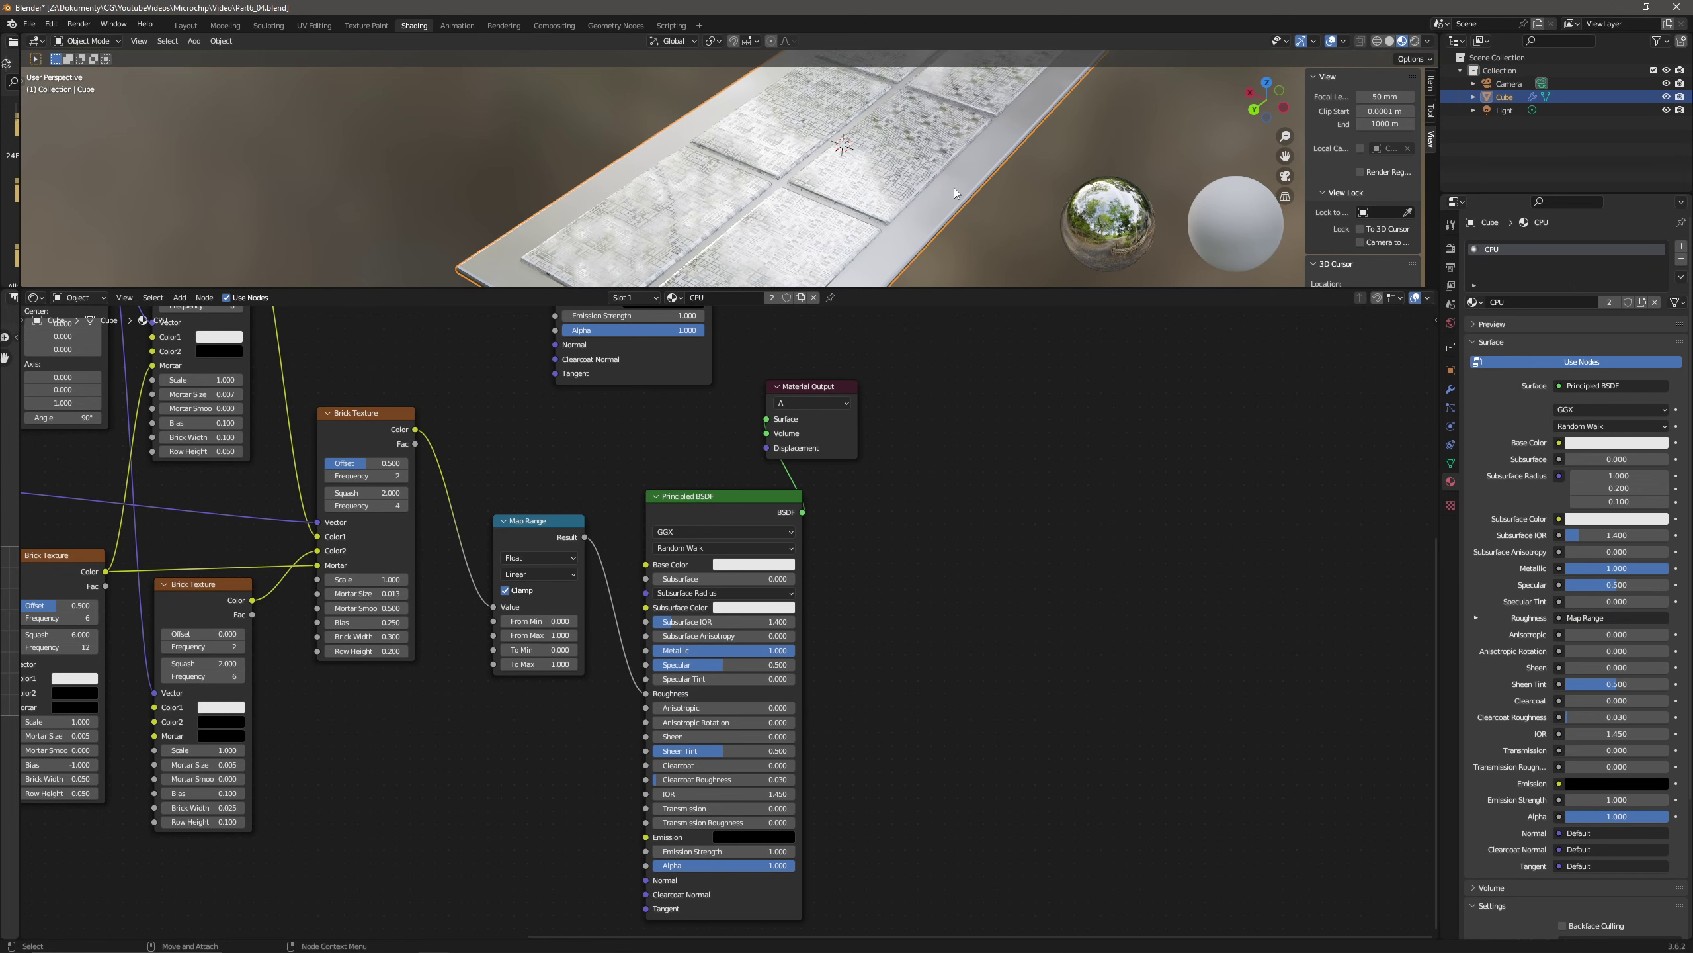
# - Set the Map Range's To Min to 0.01 and To Max to 0.15
pyautogui.keyDown('alt'); pyautogui.moveTo(714, 223); pyautogui.dragTo(724, 212); pyautogui.keyUp('alt')
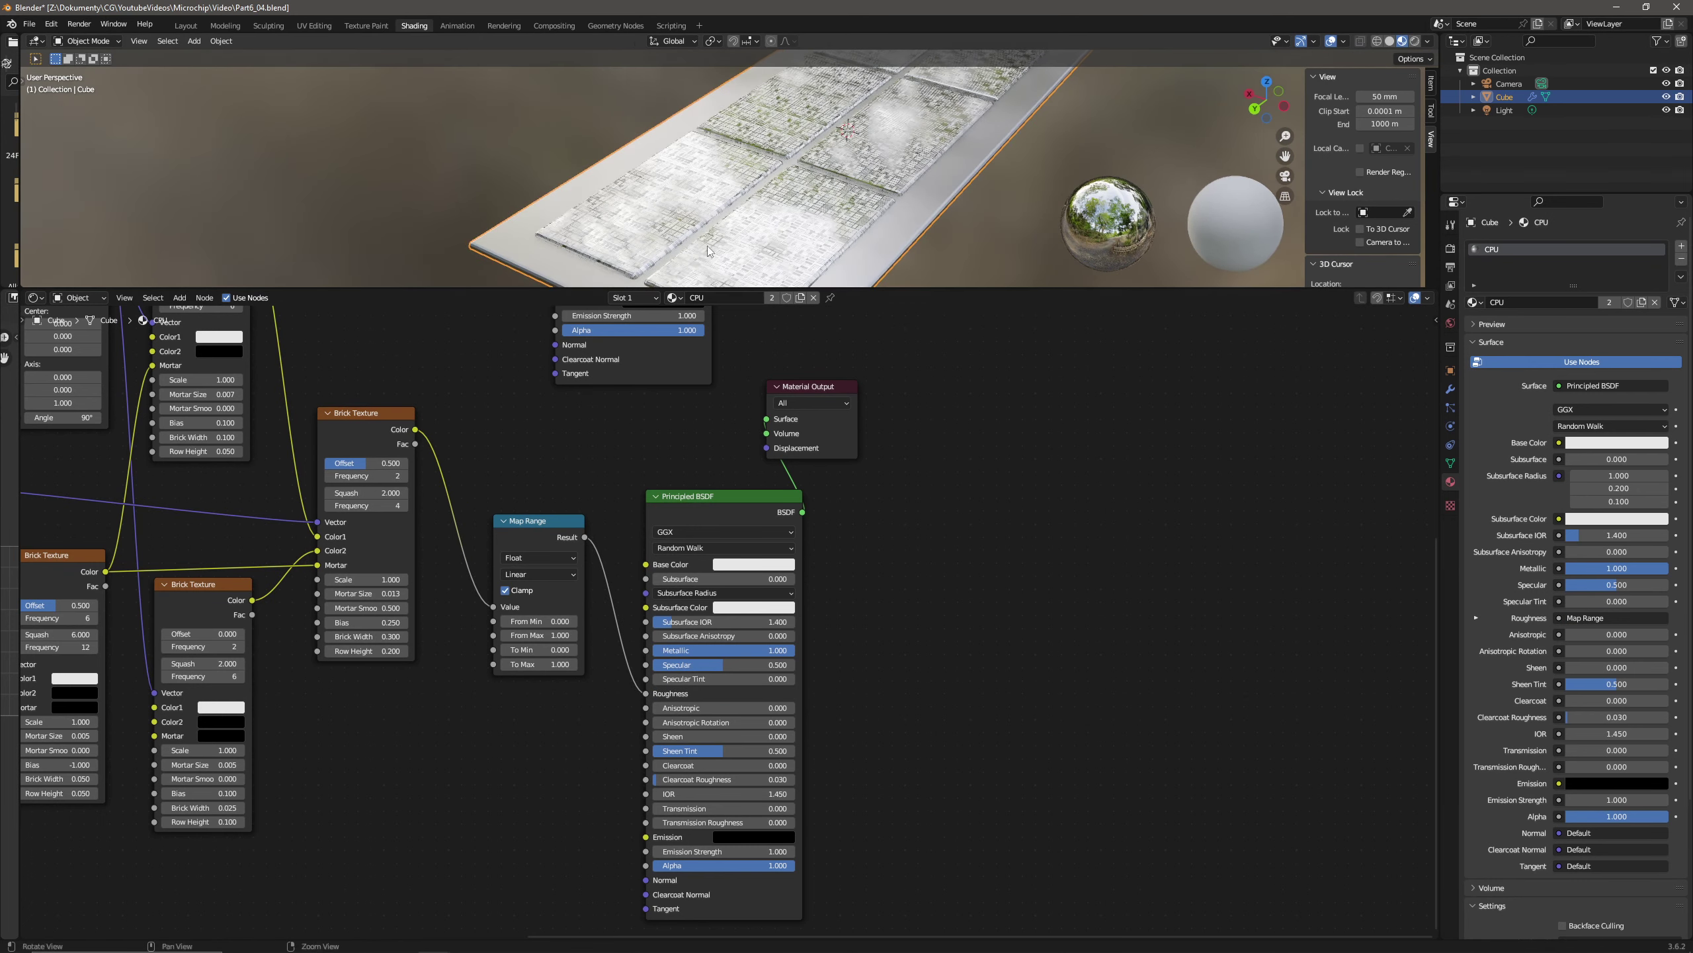
pyautogui.click(551, 649)
pyautogui.click(554, 664)
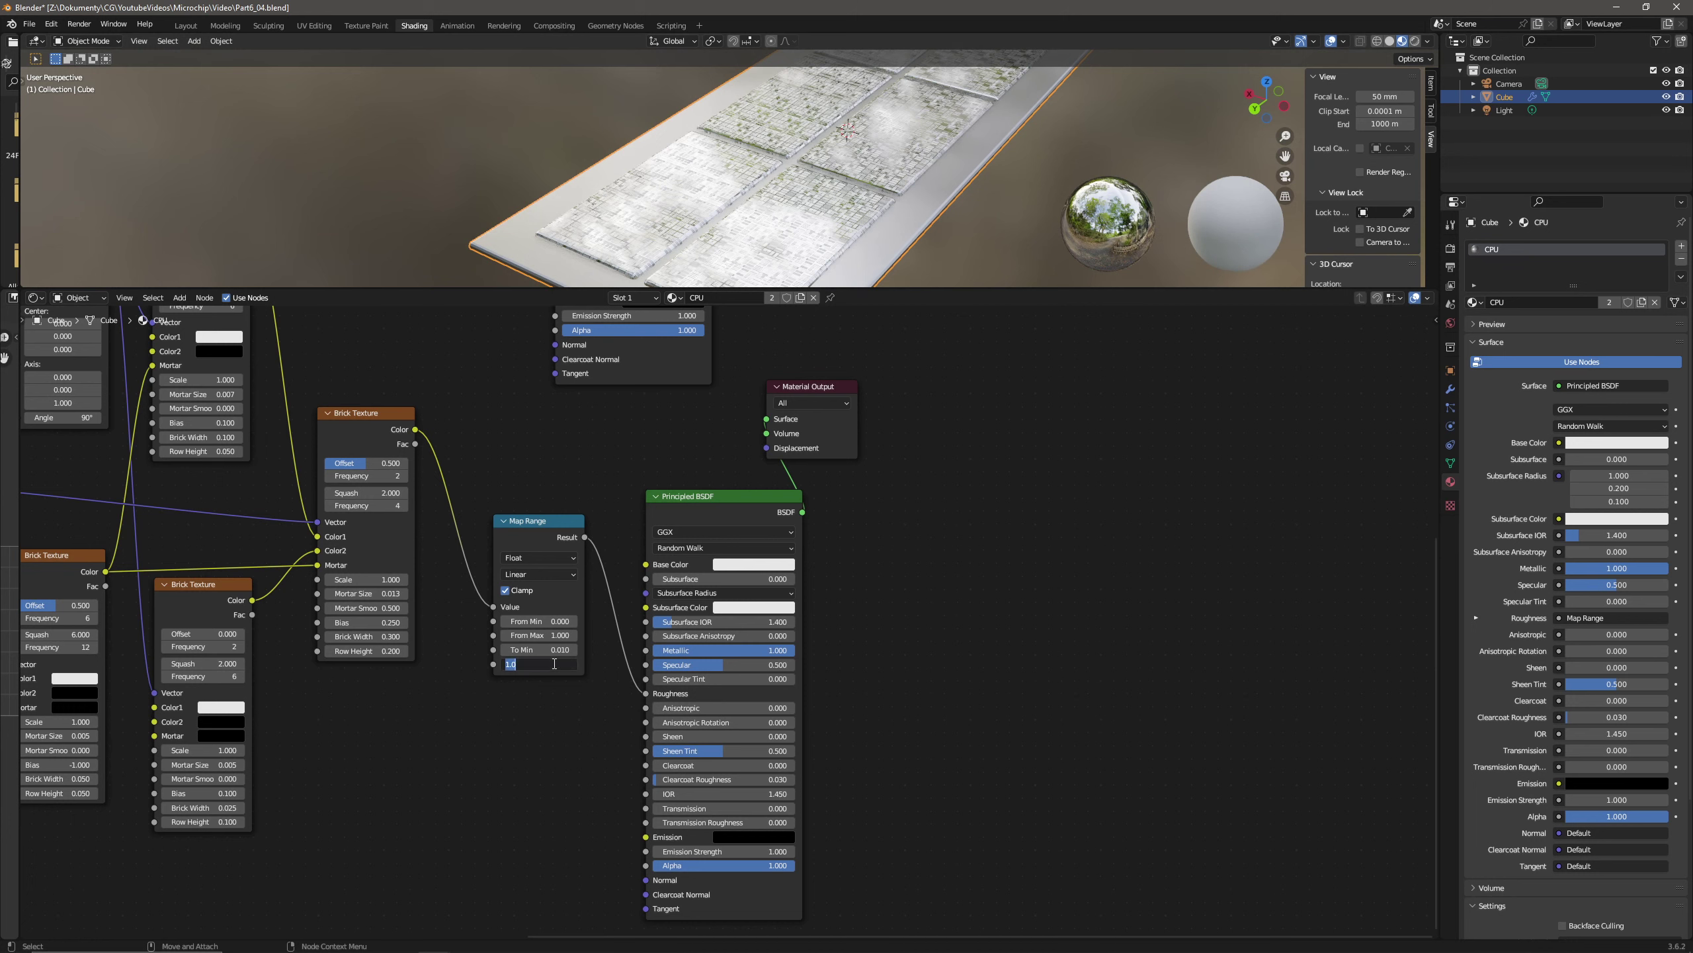
pyautogui.write('0.15')
pyautogui.press('Return')
pyautogui.moveTo(837, 160)
pyautogui.mouseDown(button='middle')
pyautogui.moveTo(738, 204)
pyautogui.moveTo(838, 174)
pyautogui.mouseUp(button='middle')
pyautogui.scroll(3, 808, 166)
pyautogui.scroll(-4, 807, 166)
# - Spread out the Material Output and the upper Principled BSDF, aligning the latter above the lower one, and save an incremental file version
pyautogui.moveTo(745, 469); pyautogui.dragTo(781, 767, button='middle')
pyautogui.click(864, 692)
pyautogui.moveTo(863, 689); pyautogui.dragTo(995, 731)
pyautogui.moveTo(633, 353); pyautogui.dragTo(682, 496, button='middle')
pyautogui.moveTo(700, 410); pyautogui.dragTo(809, 362)
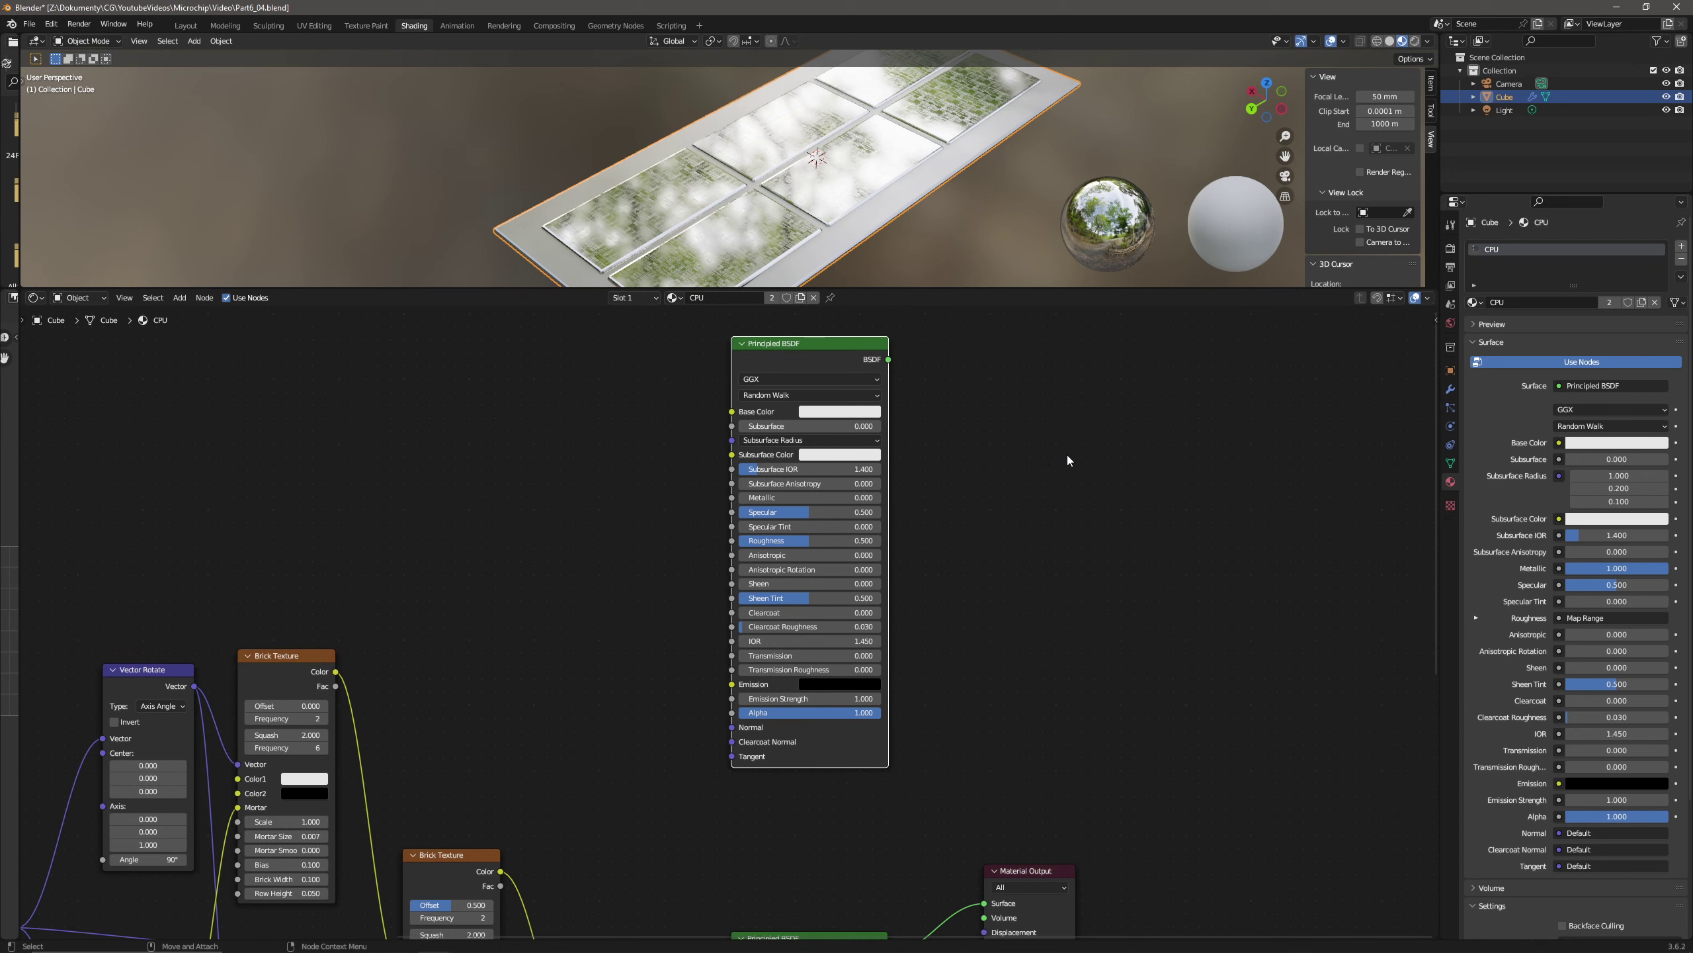
pyautogui.hotkey('ctrl', 'alt', 's')
# - Connect the upper Principled BSDF to the Material Output's Surface and set its Metallic to 1
pyautogui.moveTo(889, 359); pyautogui.dragTo(984, 903)
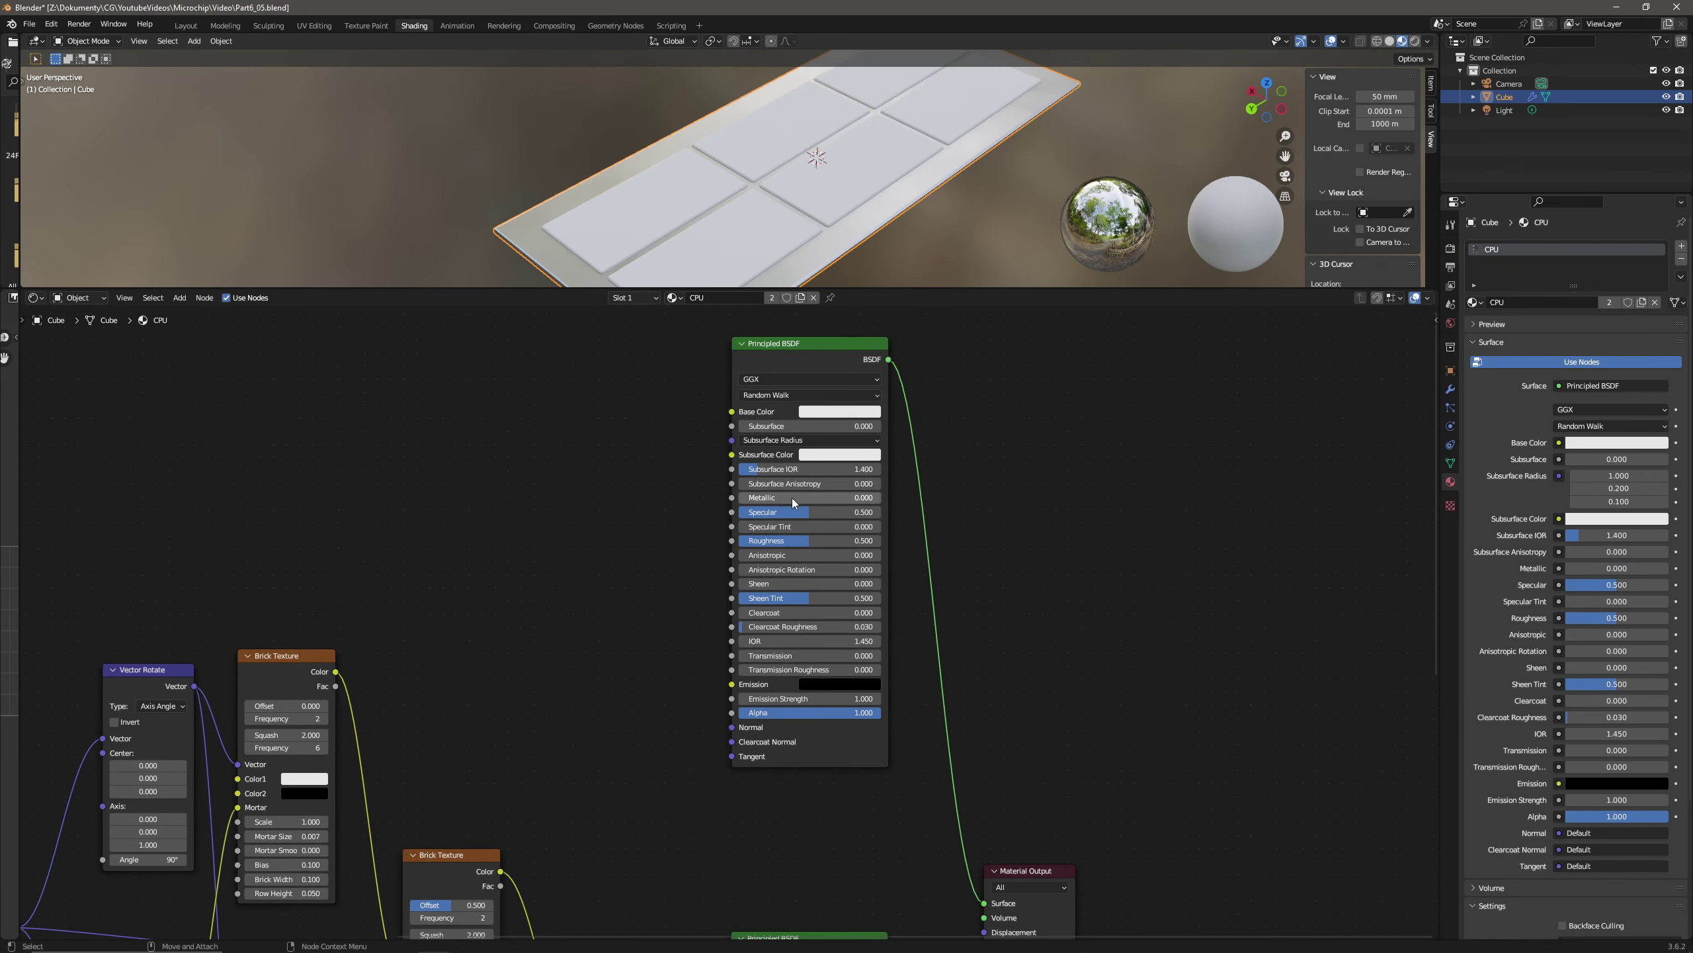
pyautogui.click(792, 497)
pyautogui.write('1')
pyautogui.press('Return')
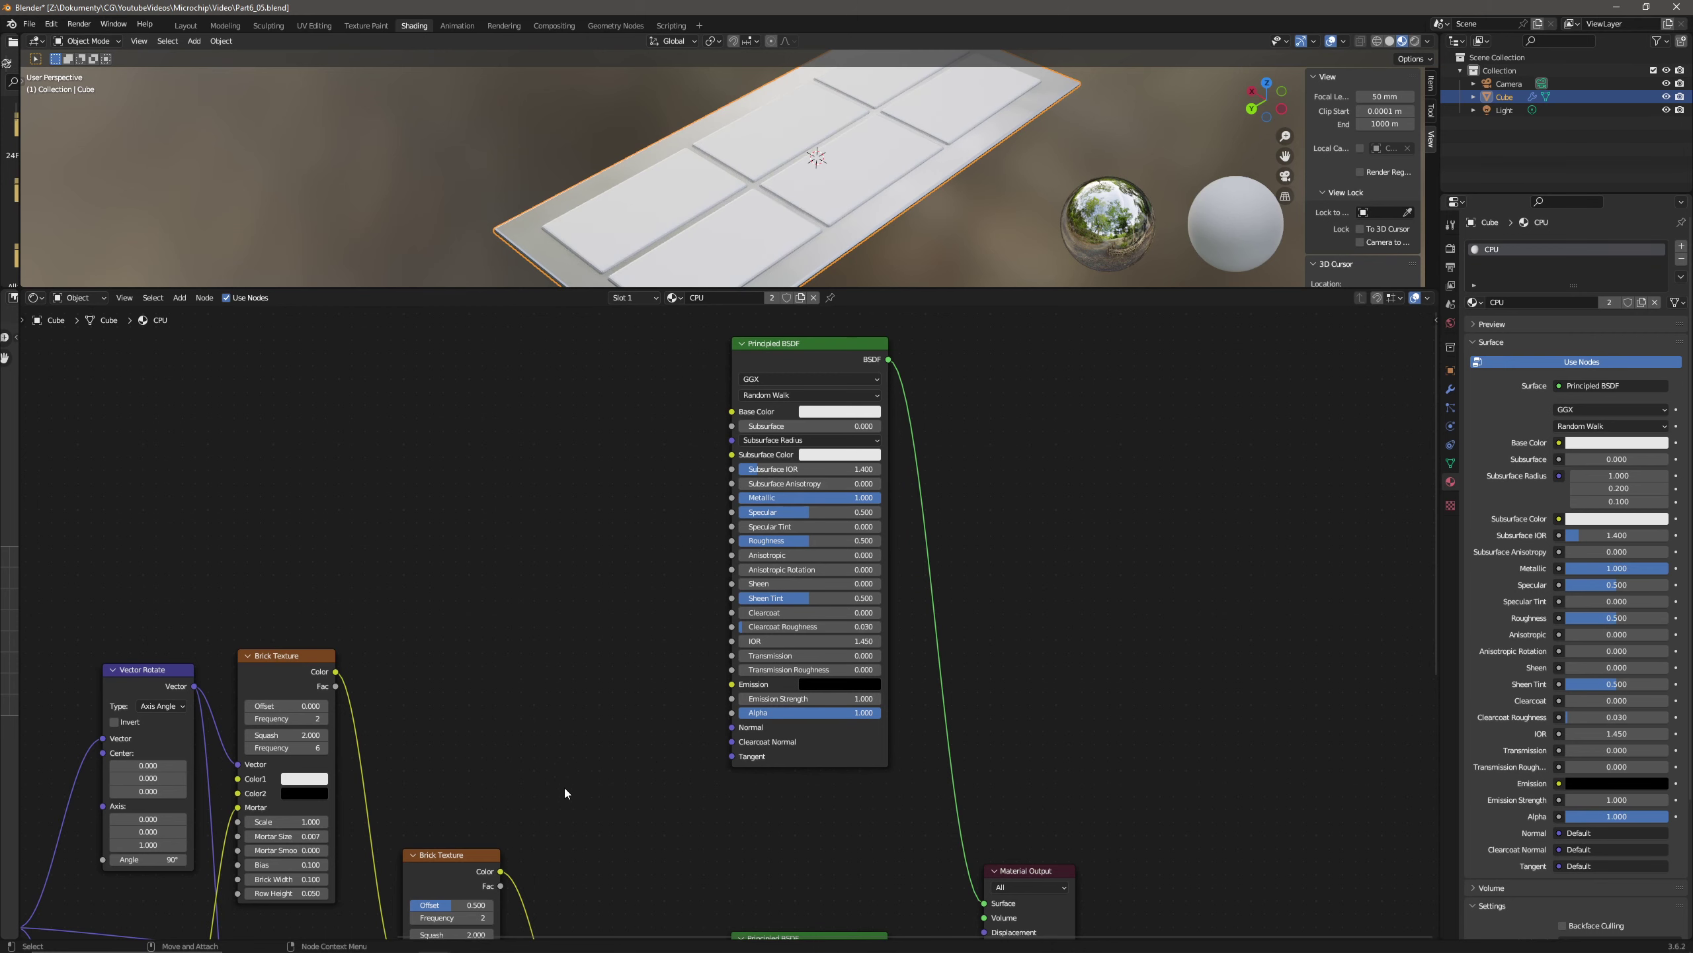
# - Duplicate the Map Range above the original and connect the main Brick Texture's Color to the duplicate's Value
pyautogui.moveTo(677, 687); pyautogui.dragTo(714, 447, button='middle')
pyautogui.click(659, 730)
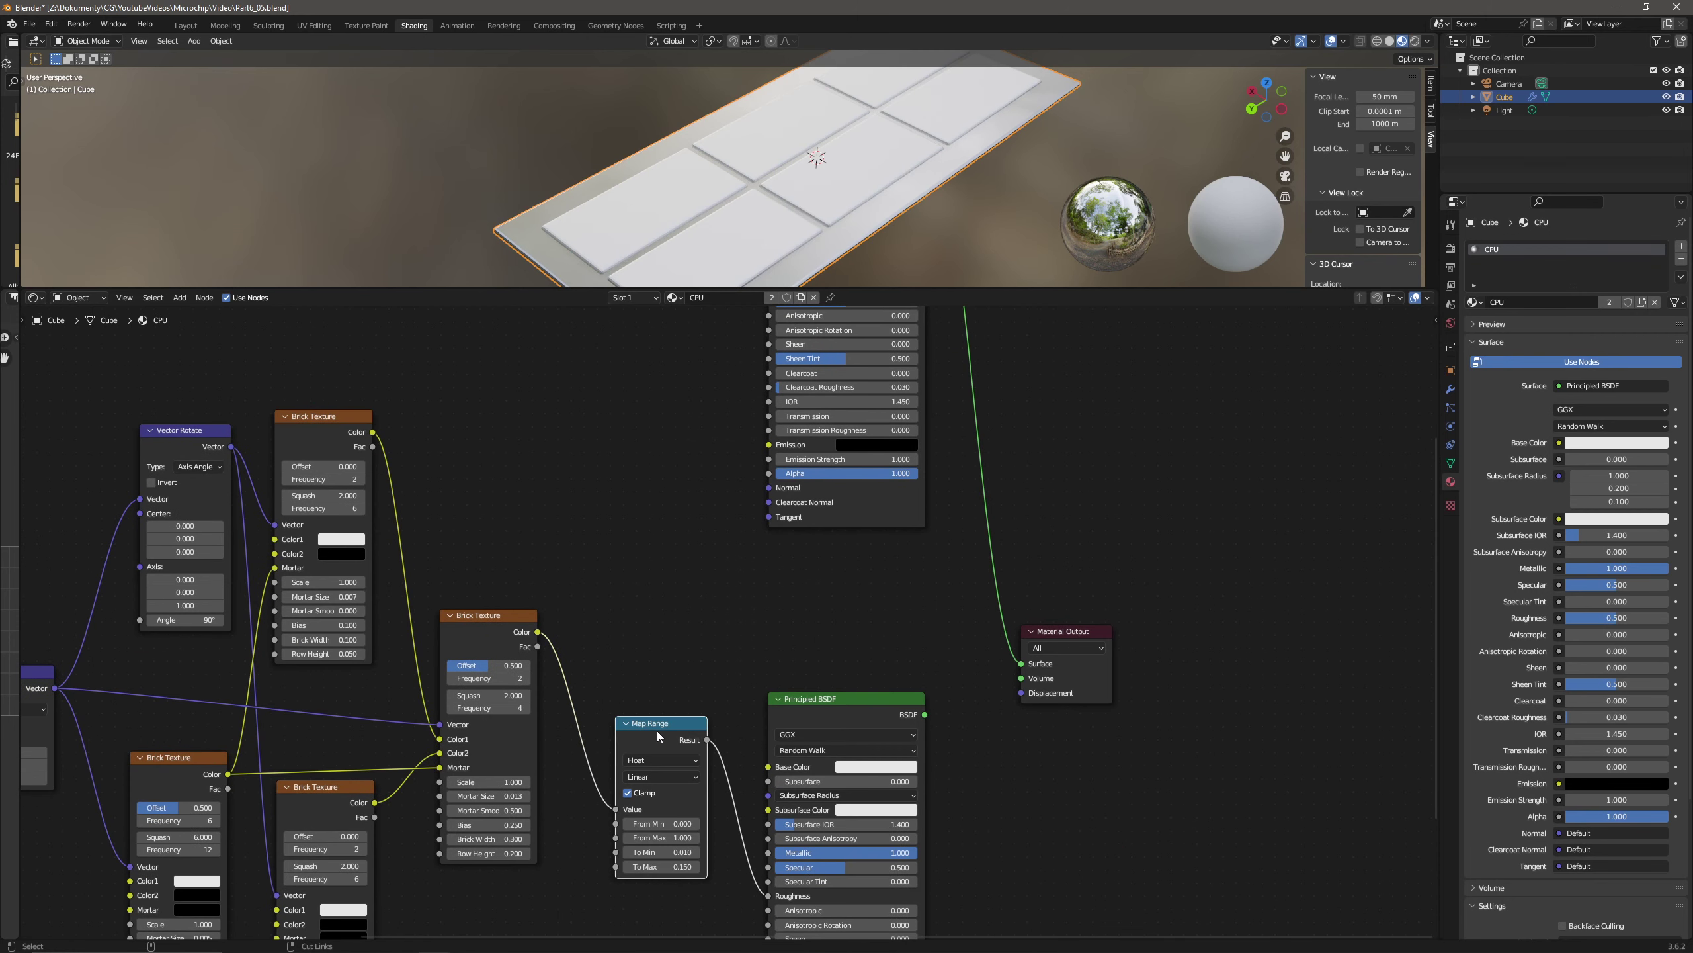
pyautogui.hotkey('shift', 'd')
pyautogui.moveTo(650, 656); pyautogui.dragTo(651, 341)
pyautogui.moveTo(535, 589); pyautogui.dragTo(584, 714, button='middle')
pyautogui.moveTo(586, 758); pyautogui.dragTo(662, 554)
# - Set the duplicate Map Range's To Max to 0.35 and connect its Result to the upper Principled BSDF's Roughness
pyautogui.click(727, 611)
pyautogui.write('0.35')
pyautogui.press('Return')
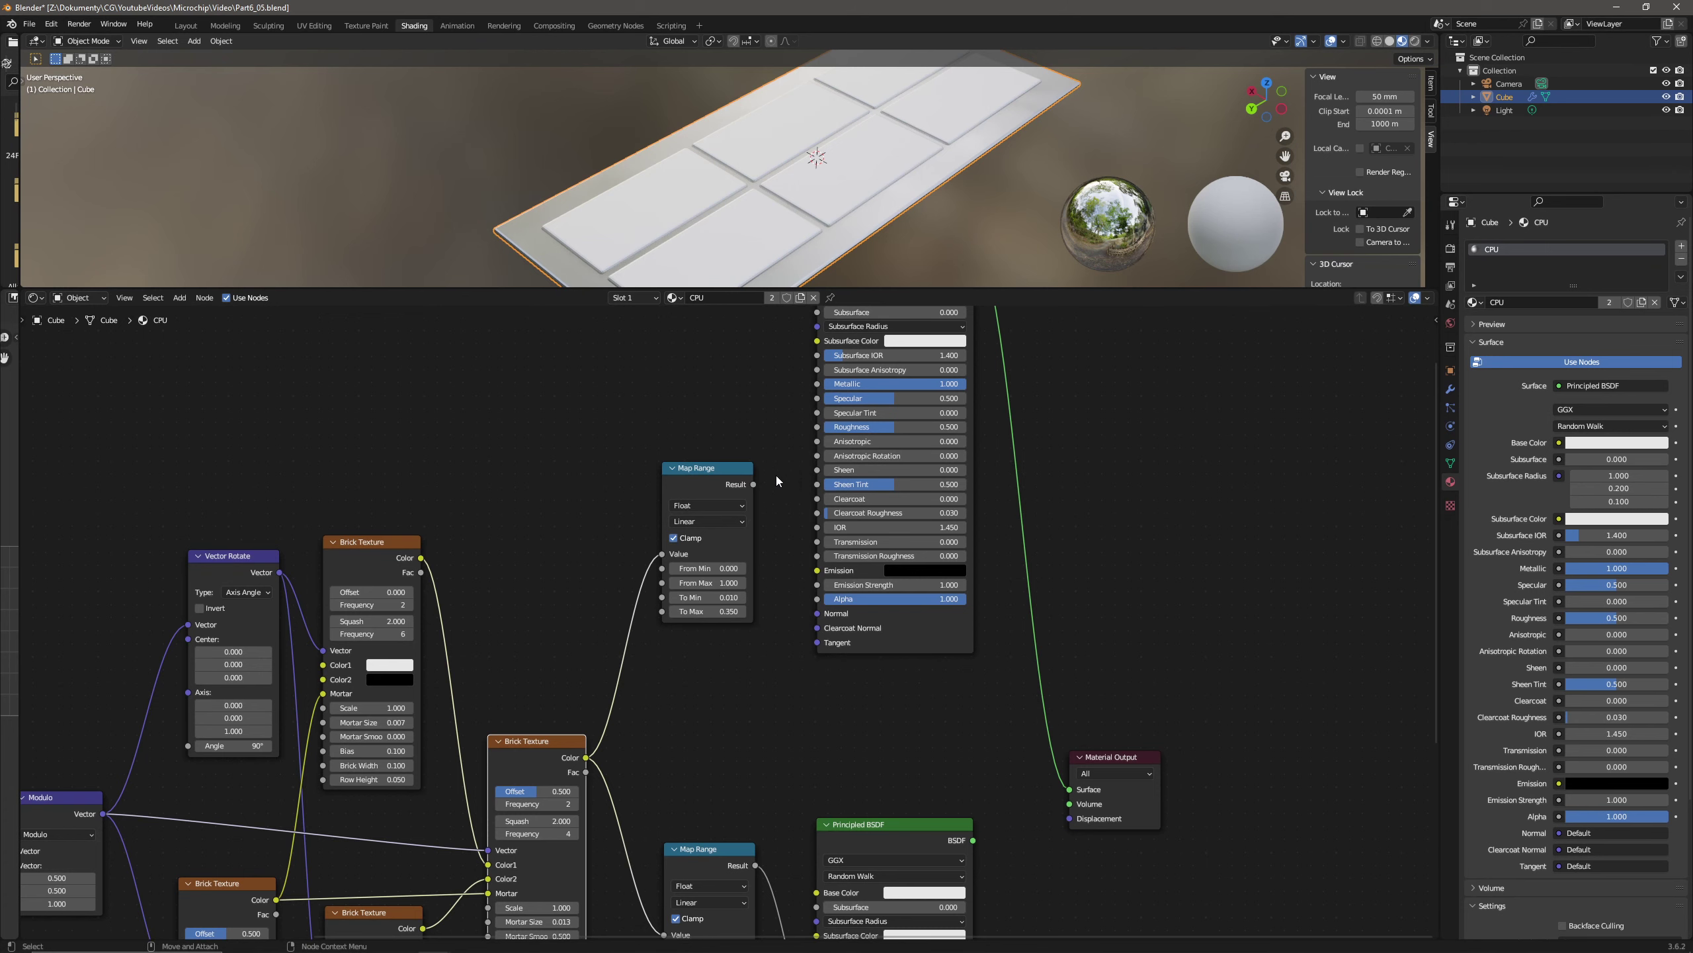
pyautogui.moveTo(754, 484); pyautogui.dragTo(818, 426)
# - Change the upper Principled BSDF's Base Color to red
pyautogui.moveTo(1032, 480); pyautogui.dragTo(1005, 532, button='middle')
pyautogui.moveTo(848, 266); pyautogui.dragTo(894, 280, button='middle')
pyautogui.click(908, 348)
pyautogui.moveTo(905, 208); pyautogui.dragTo(918, 257)
pyautogui.moveTo(817, 795)
pyautogui.mouseDown(button='middle')
pyautogui.moveTo(833, 679)
pyautogui.moveTo(826, 799)
pyautogui.mouseUp(button='middle')
# - Try 0.15 and 0.45 as the upper Map Range's To Max
pyautogui.click(713, 667)
pyautogui.write('0.15')
pyautogui.press('Return')
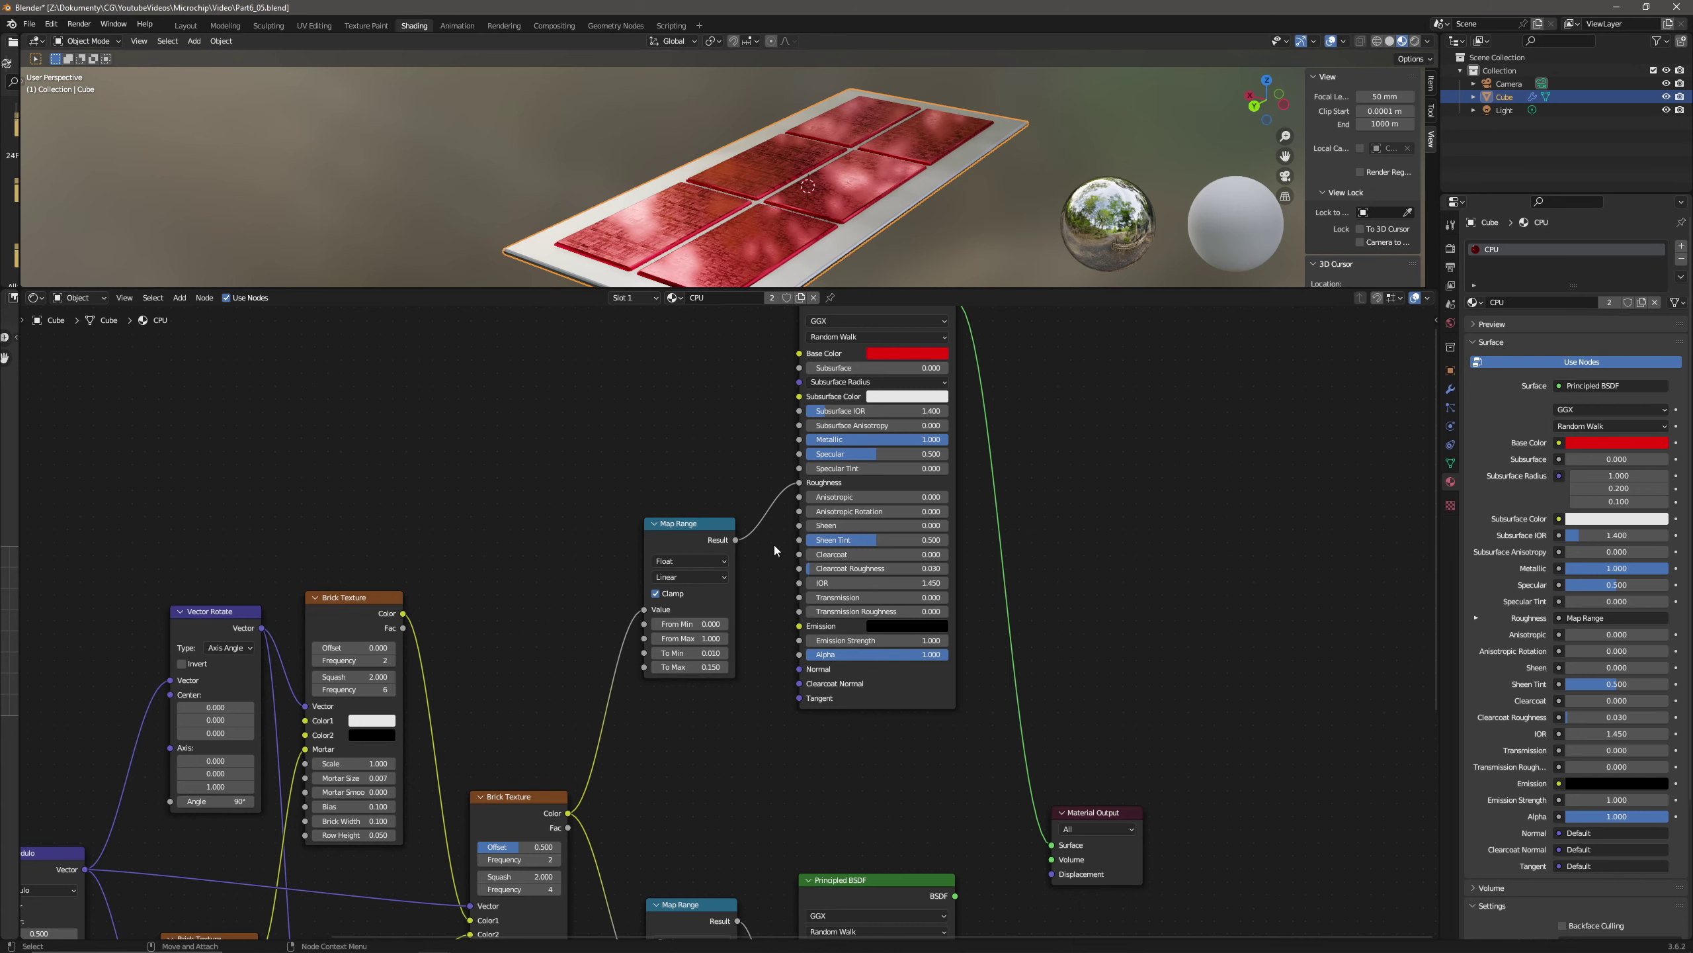
pyautogui.click(715, 666)
pyautogui.write('0.45')
pyautogui.press('Return')
# - Set the upper Map Range's To Max to 0.35 and check the reflections on the red tiles
pyautogui.click(712, 666)
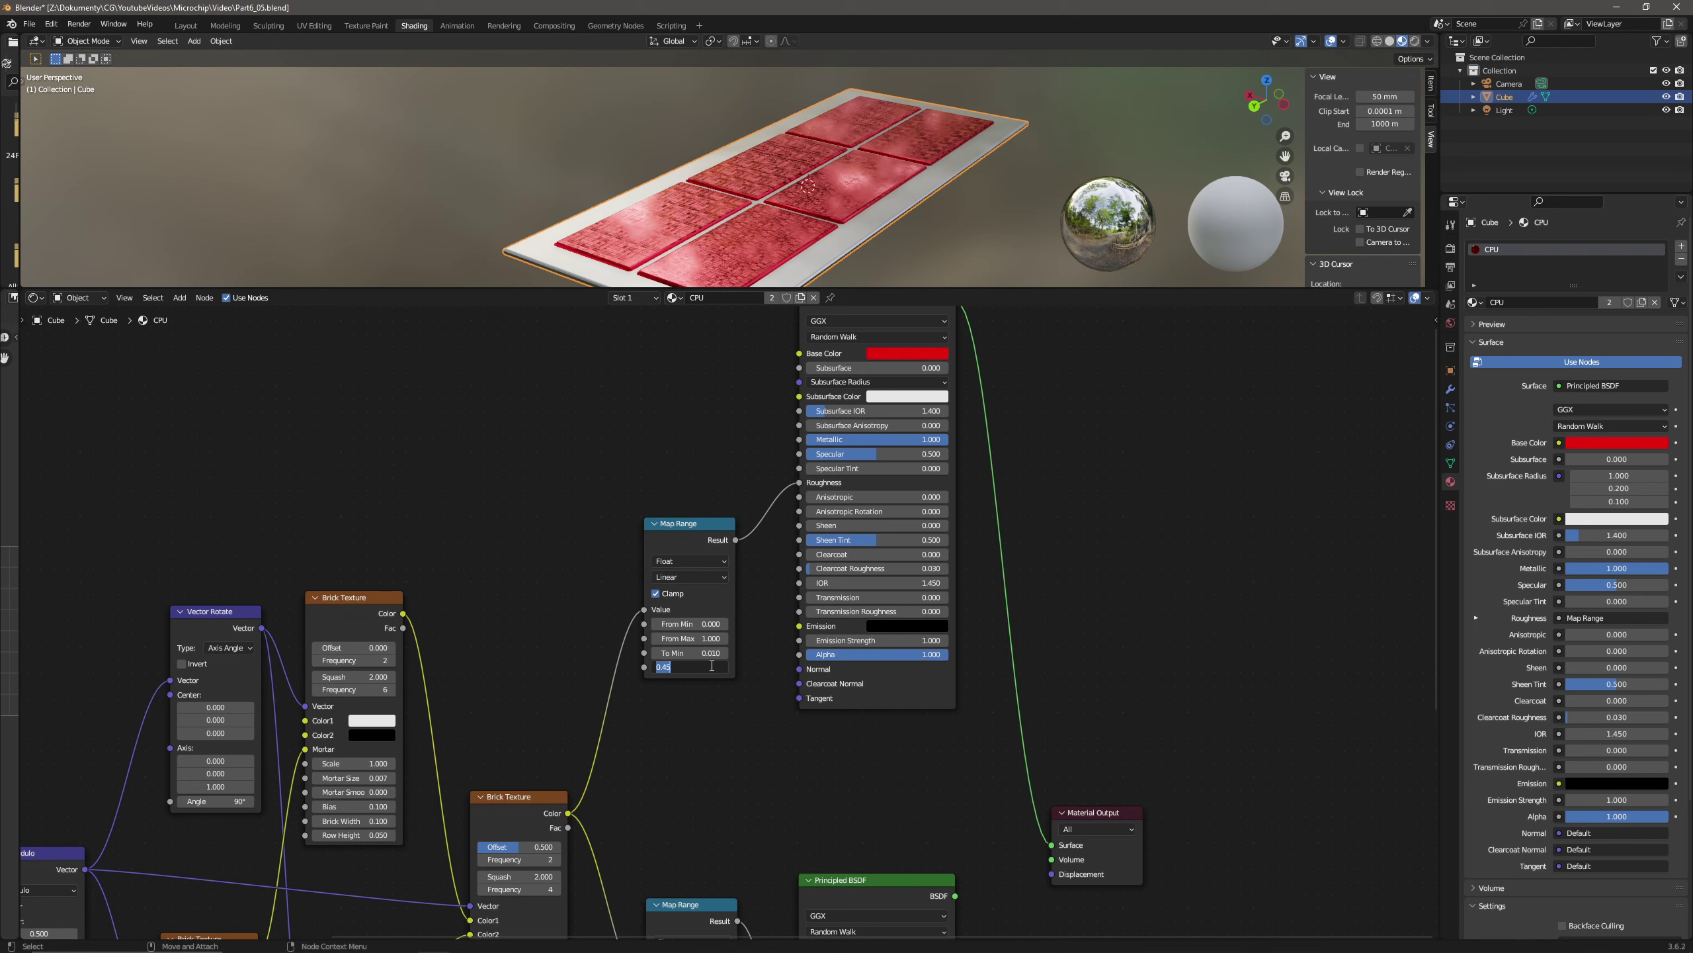
pyautogui.write('0.35')
pyautogui.press('Return')
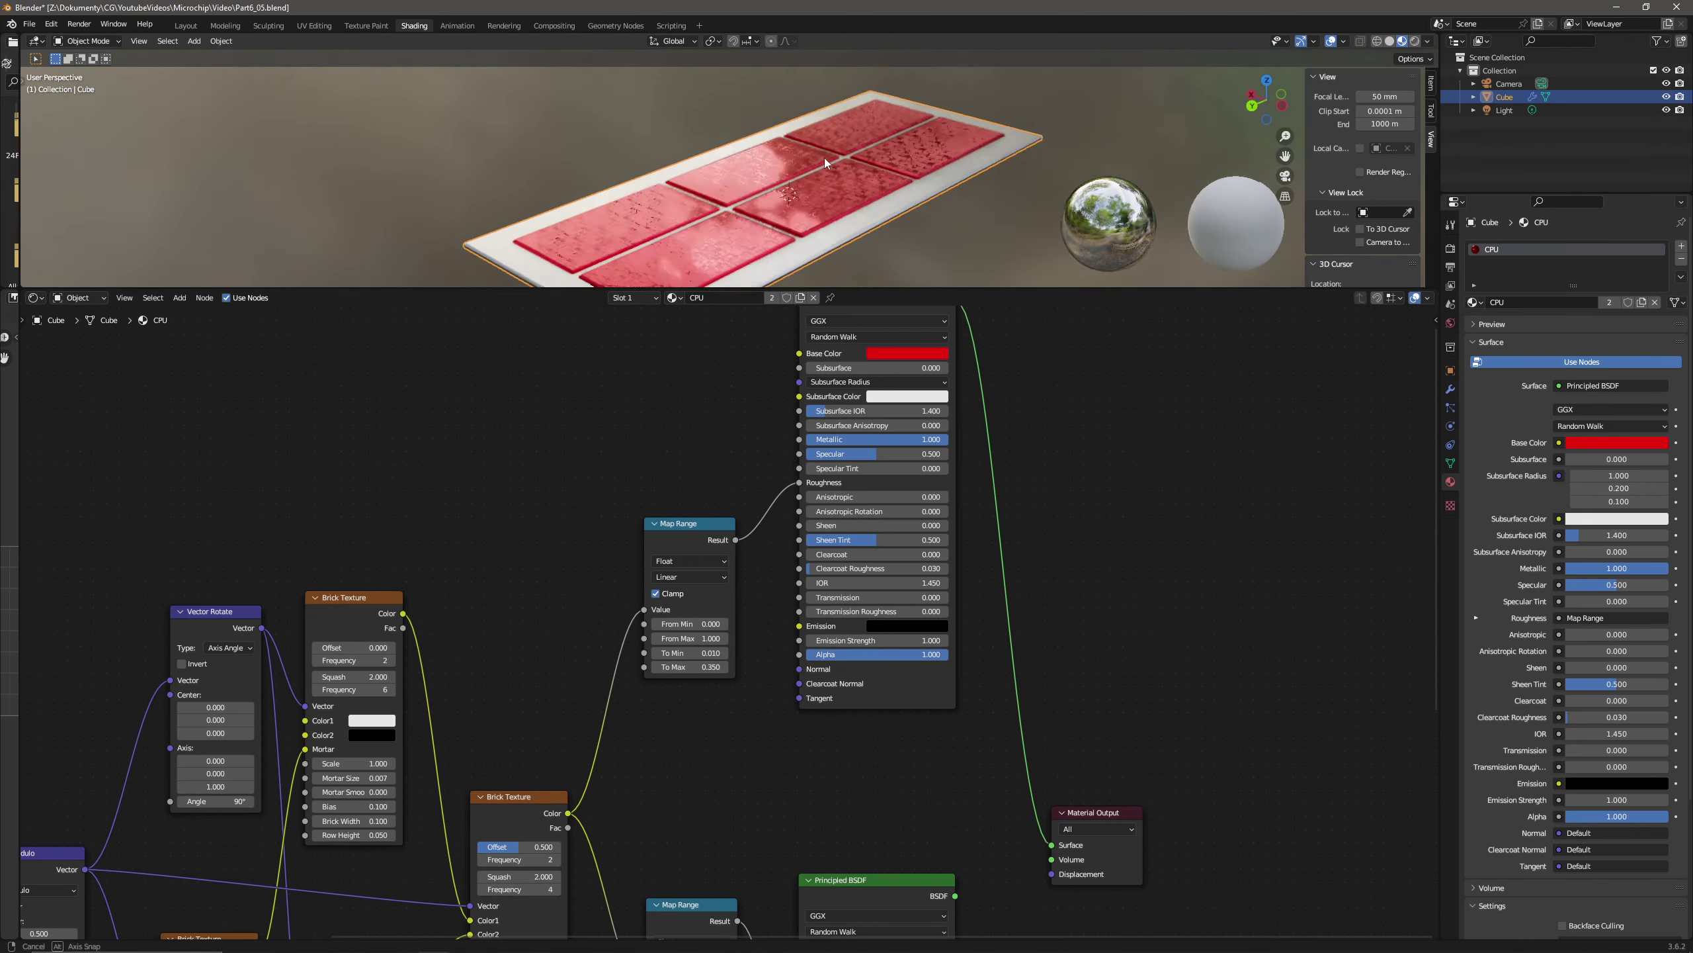
pyautogui.moveTo(843, 159); pyautogui.dragTo(828, 172, button='middle')
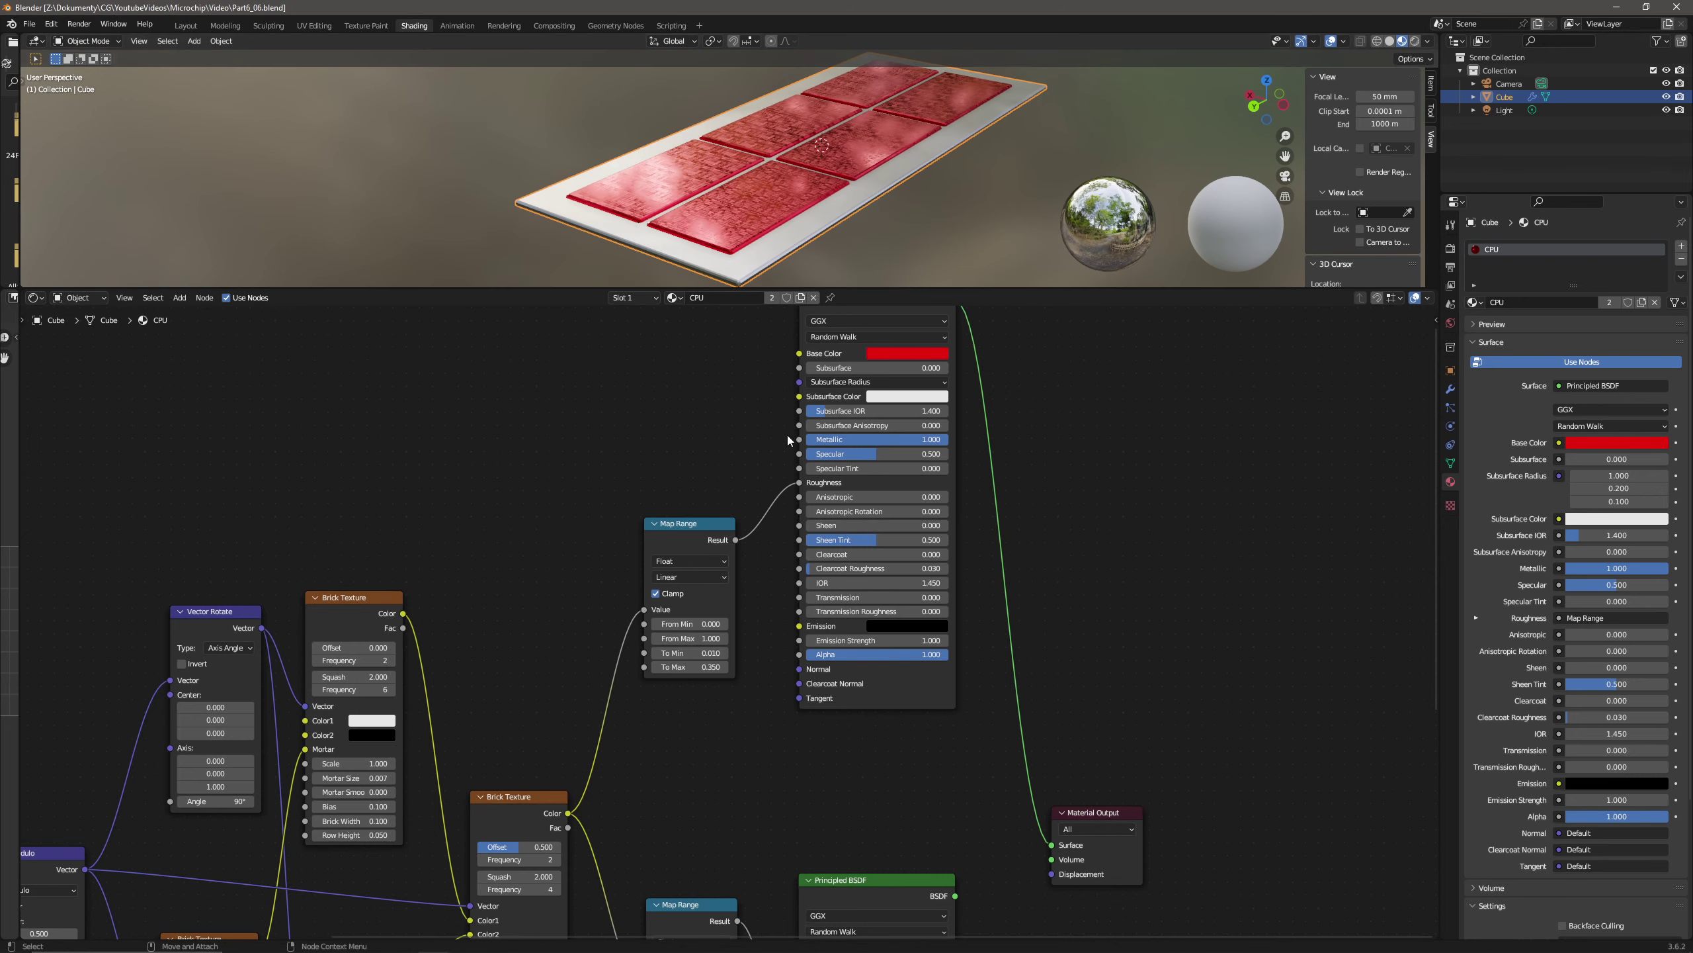
# - Add a Geometry node above the brick nodes and feed its Incoming output into a new Noise Texture's Vector
pyautogui.moveTo(787, 434); pyautogui.dragTo(751, 626, button='middle')
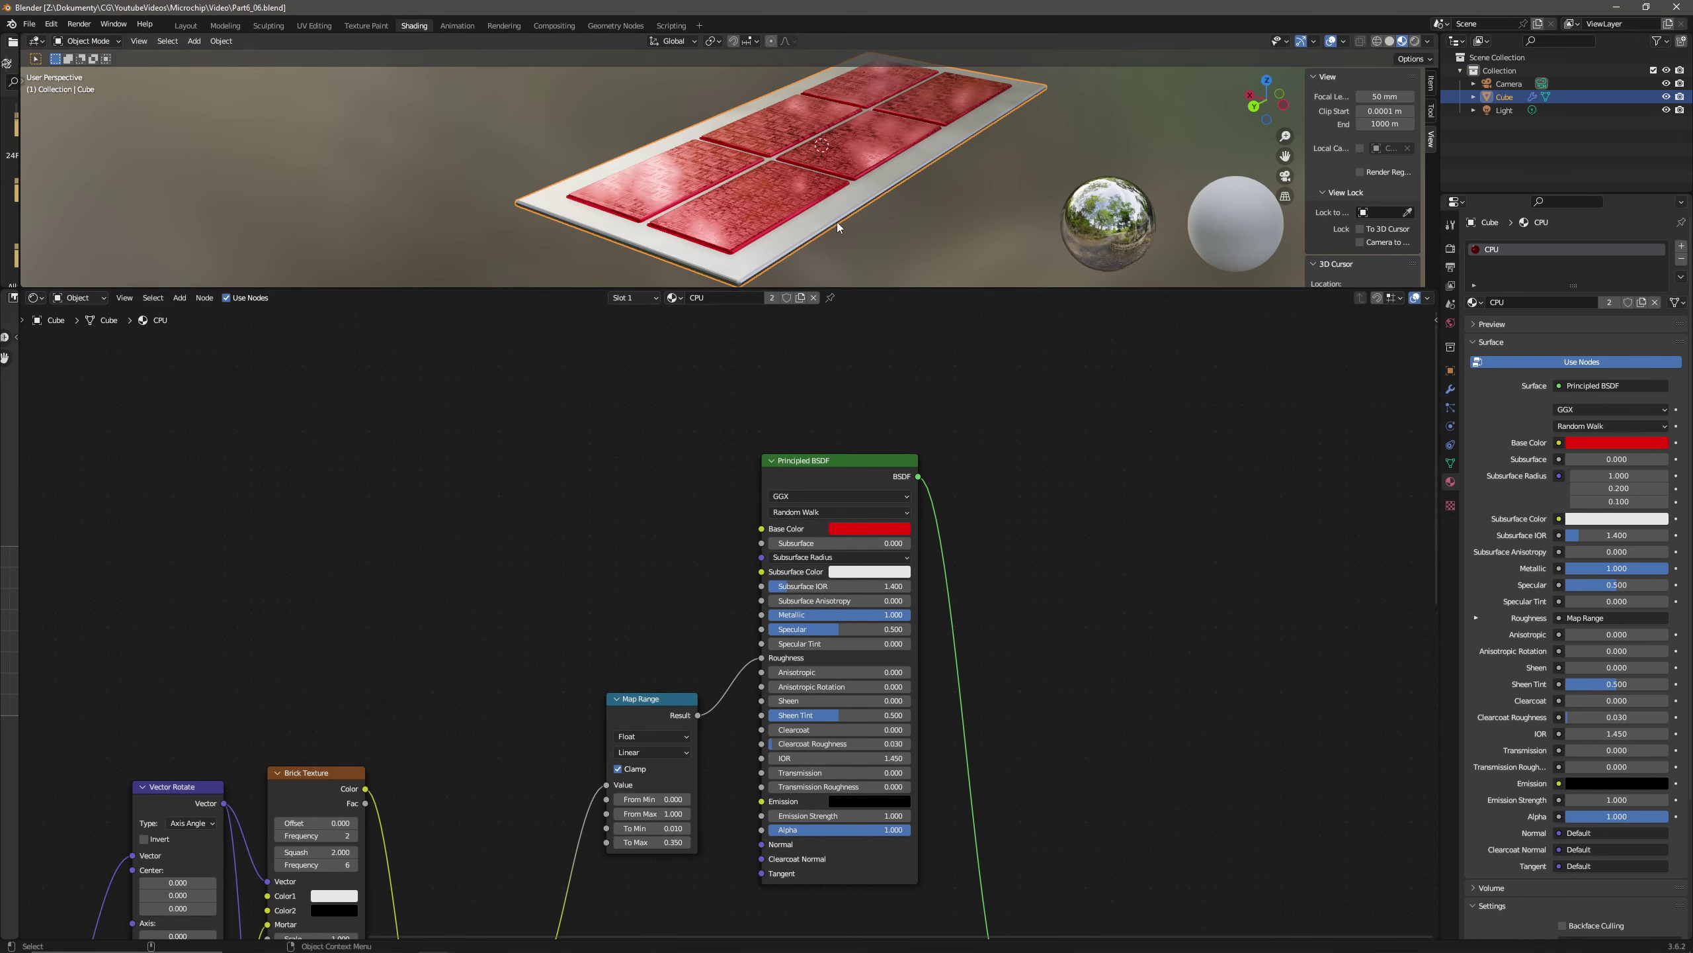
pyautogui.moveTo(855, 180)
pyautogui.mouseDown(button='middle')
pyautogui.moveTo(813, 183)
pyautogui.moveTo(850, 161)
pyautogui.moveTo(860, 180)
pyautogui.mouseUp(button='middle')
pyautogui.moveTo(813, 563); pyautogui.dragTo(962, 637, button='middle')
pyautogui.click(179, 298)
pyautogui.click(185, 311)
pyautogui.write('geometry')
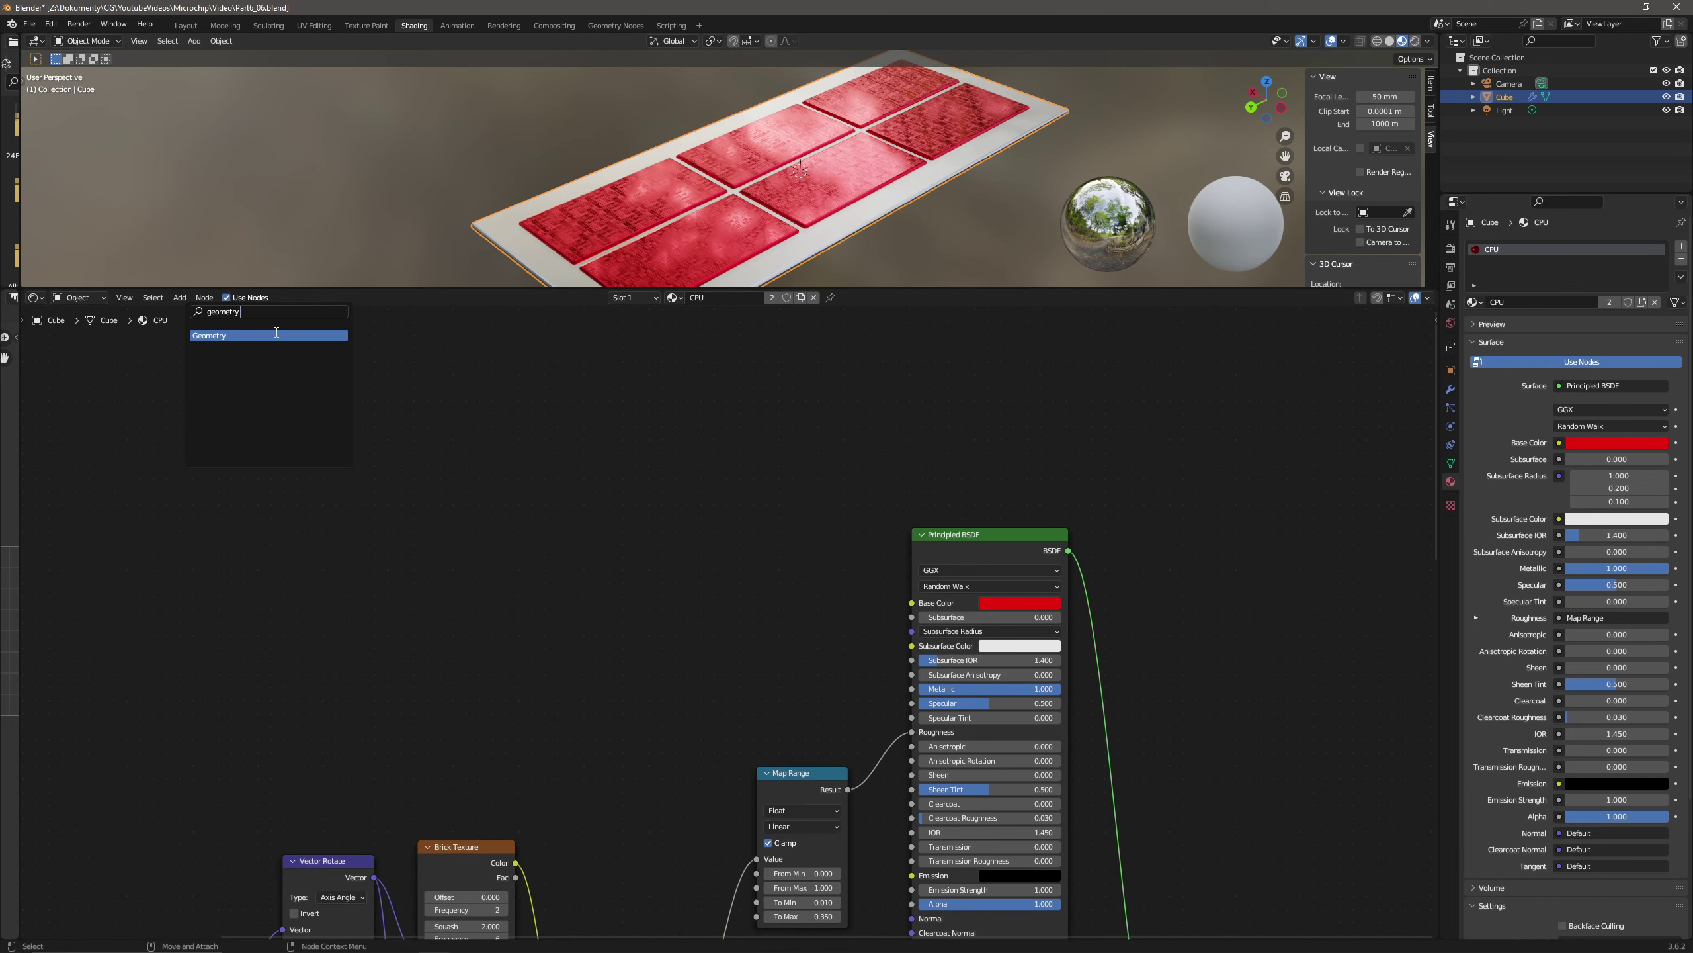
pyautogui.click(276, 334)
pyautogui.click(418, 530)
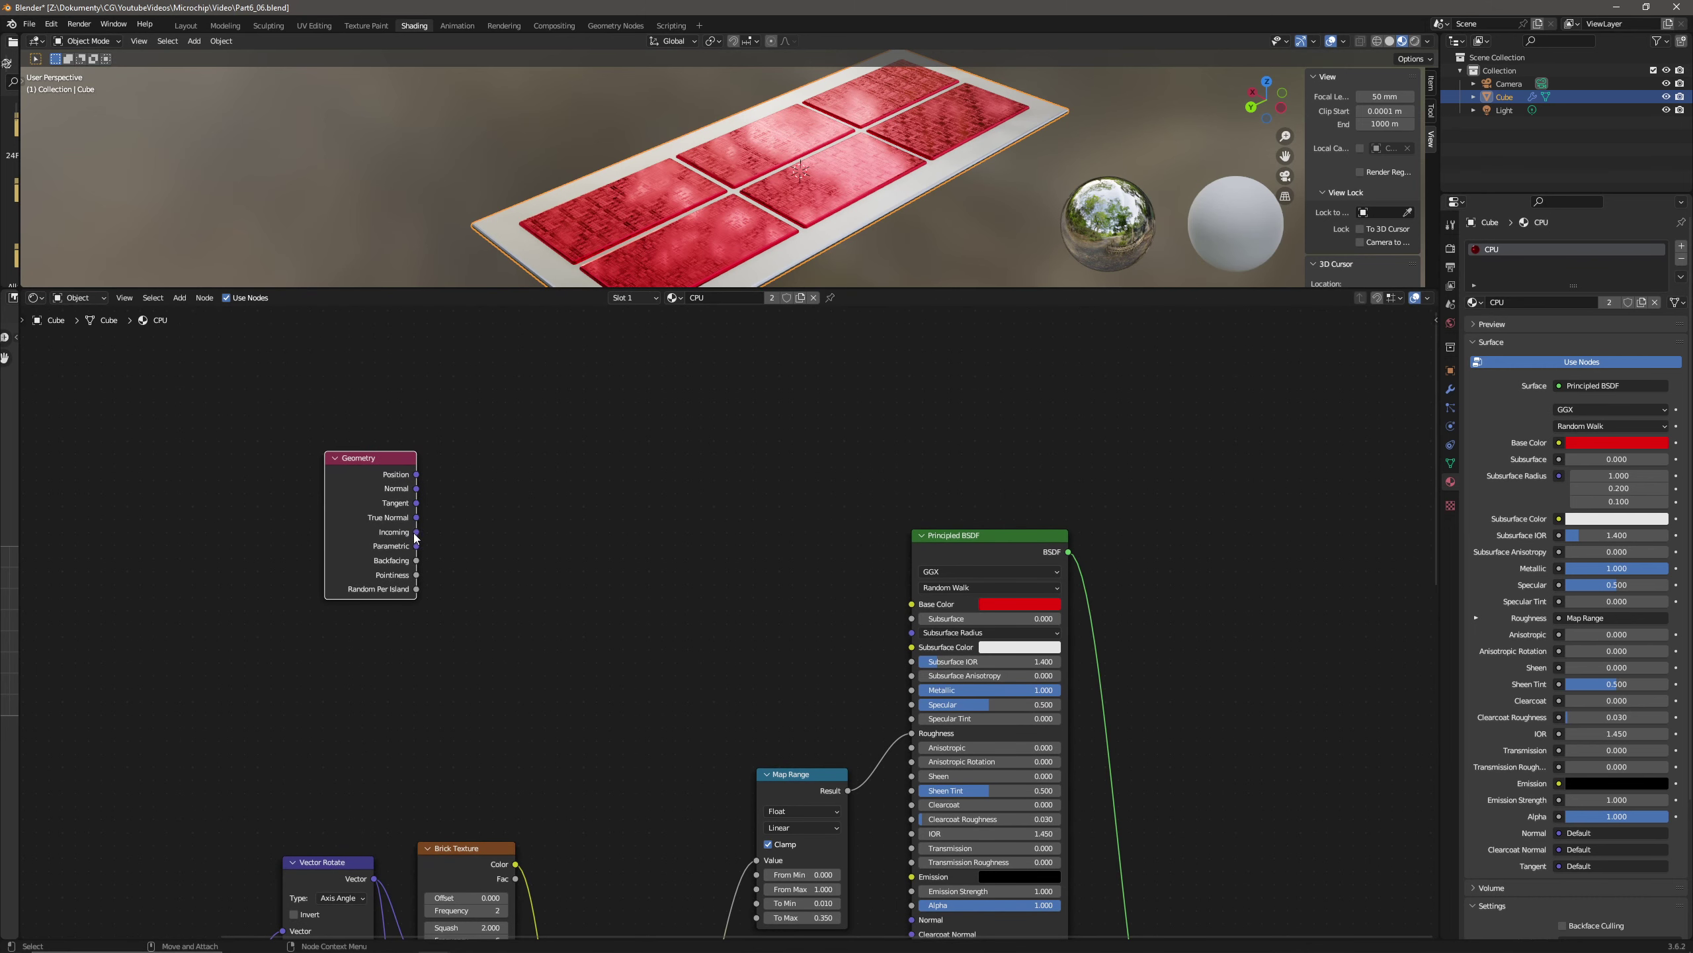
pyautogui.moveTo(418, 535); pyautogui.dragTo(497, 531)
pyautogui.write('noise')
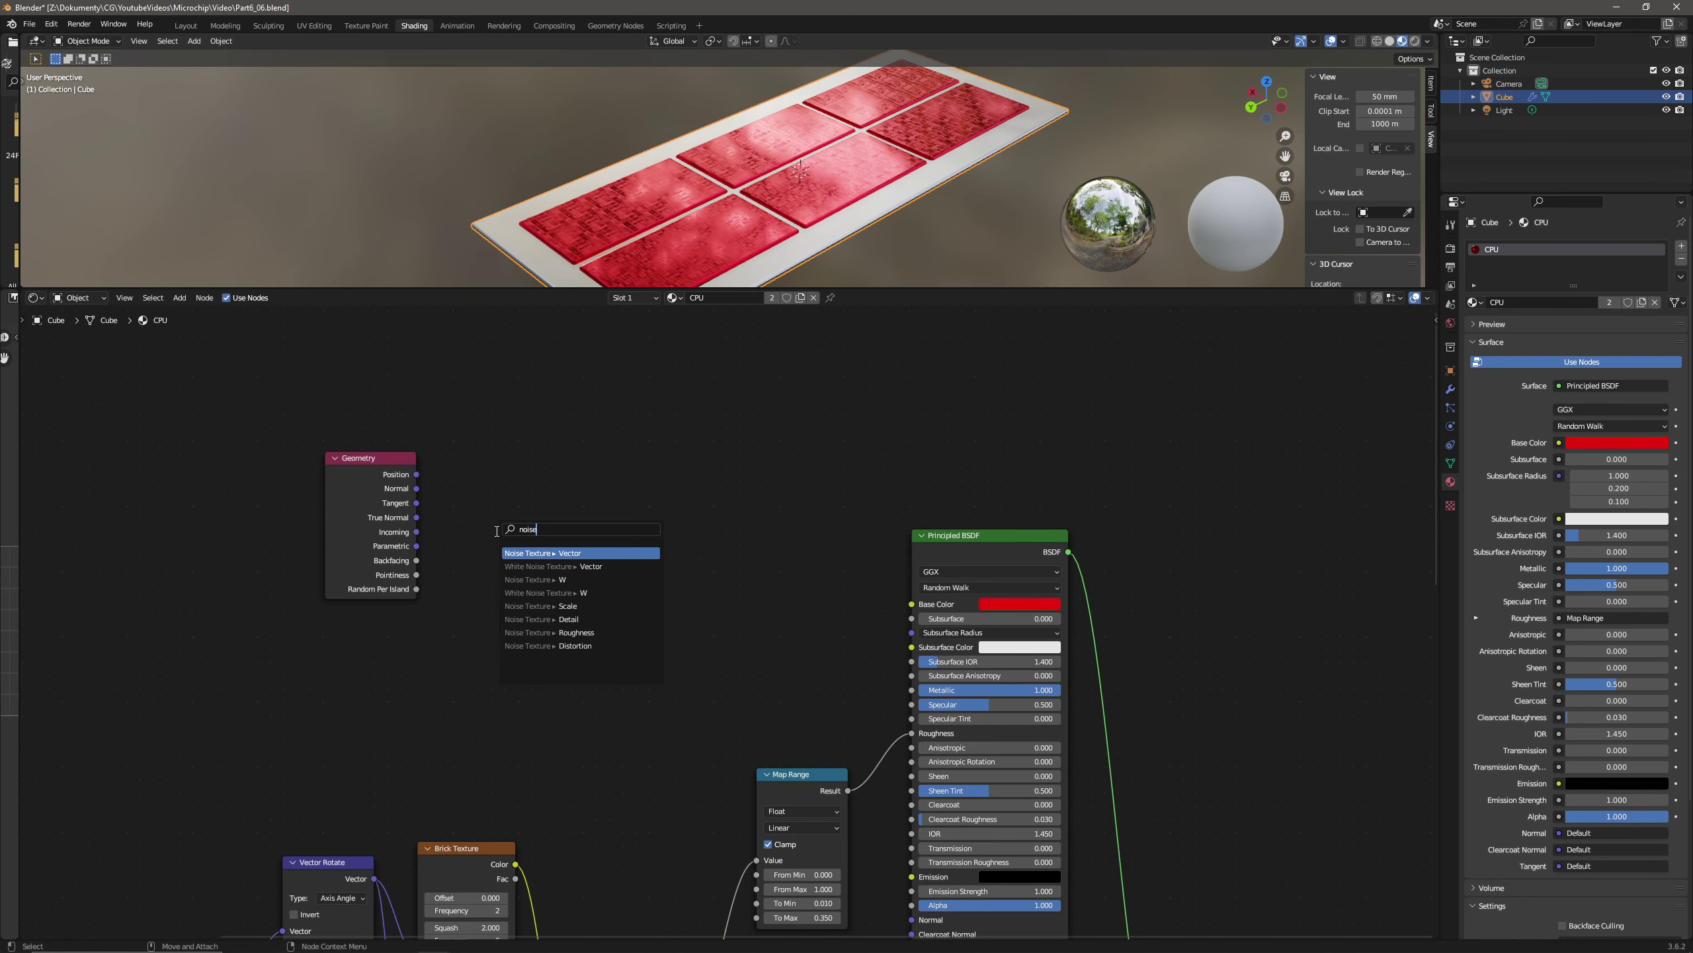
pyautogui.press('Return')
# - Feed the Noise Texture's Fac into a new Brightness/Contrast node and set its Contrast to 1
pyautogui.moveTo(585, 540); pyautogui.dragTo(642, 540)
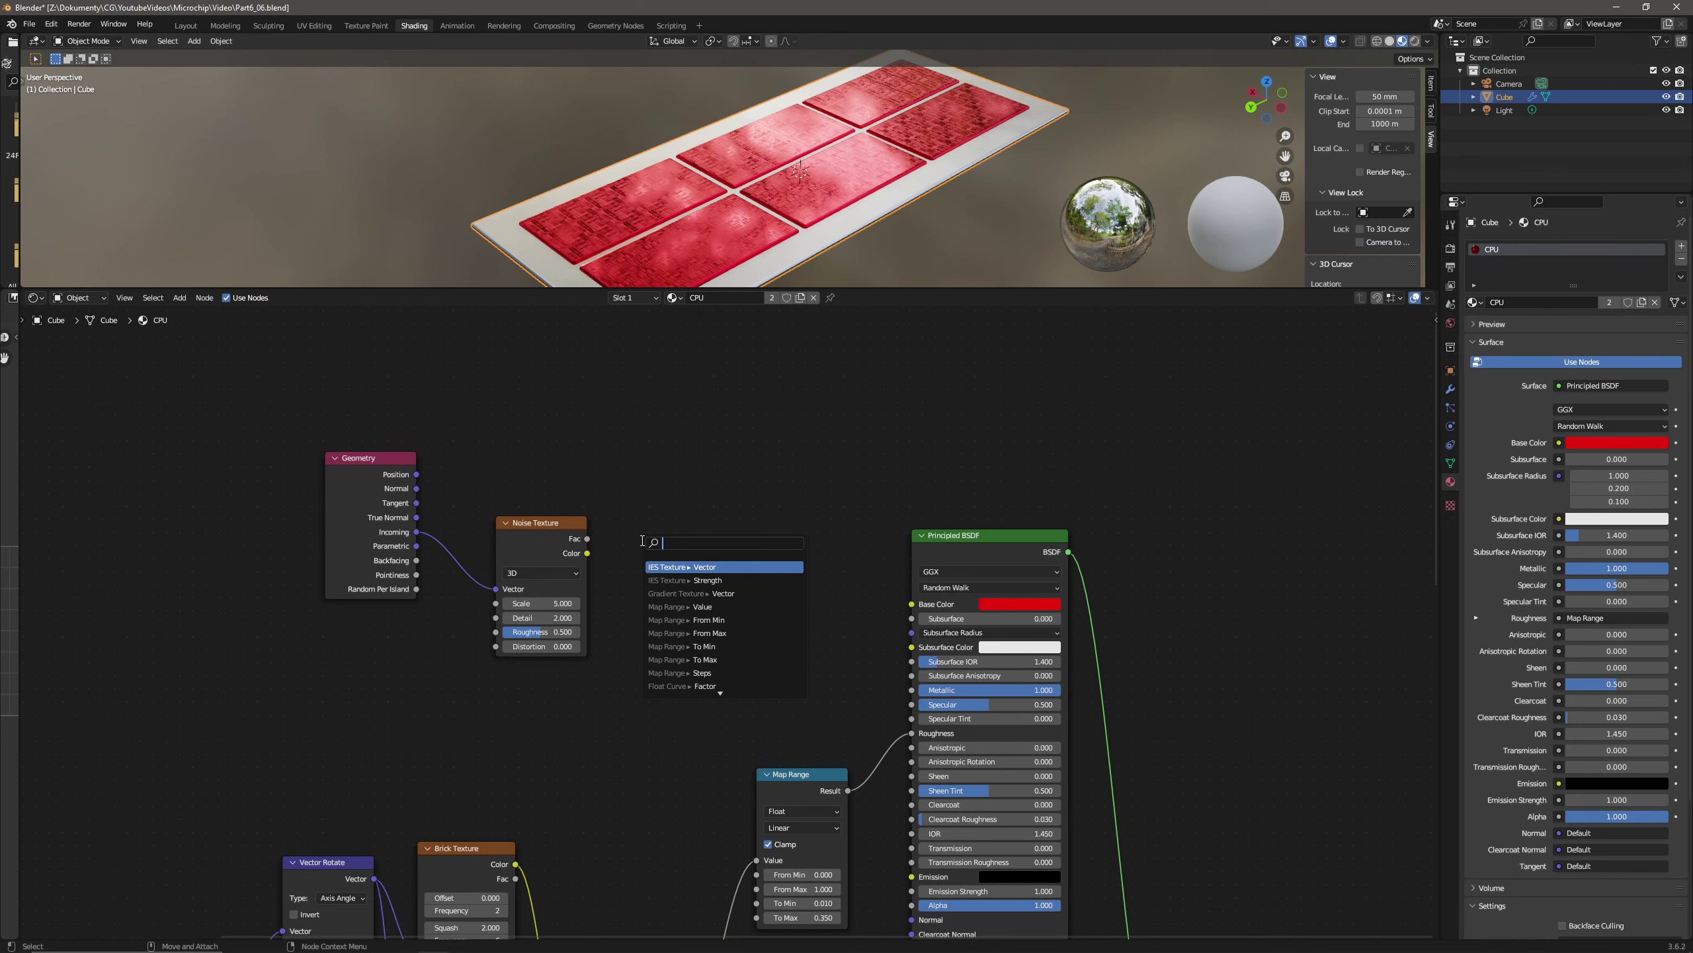
pyautogui.write('bright')
pyautogui.press('Return')
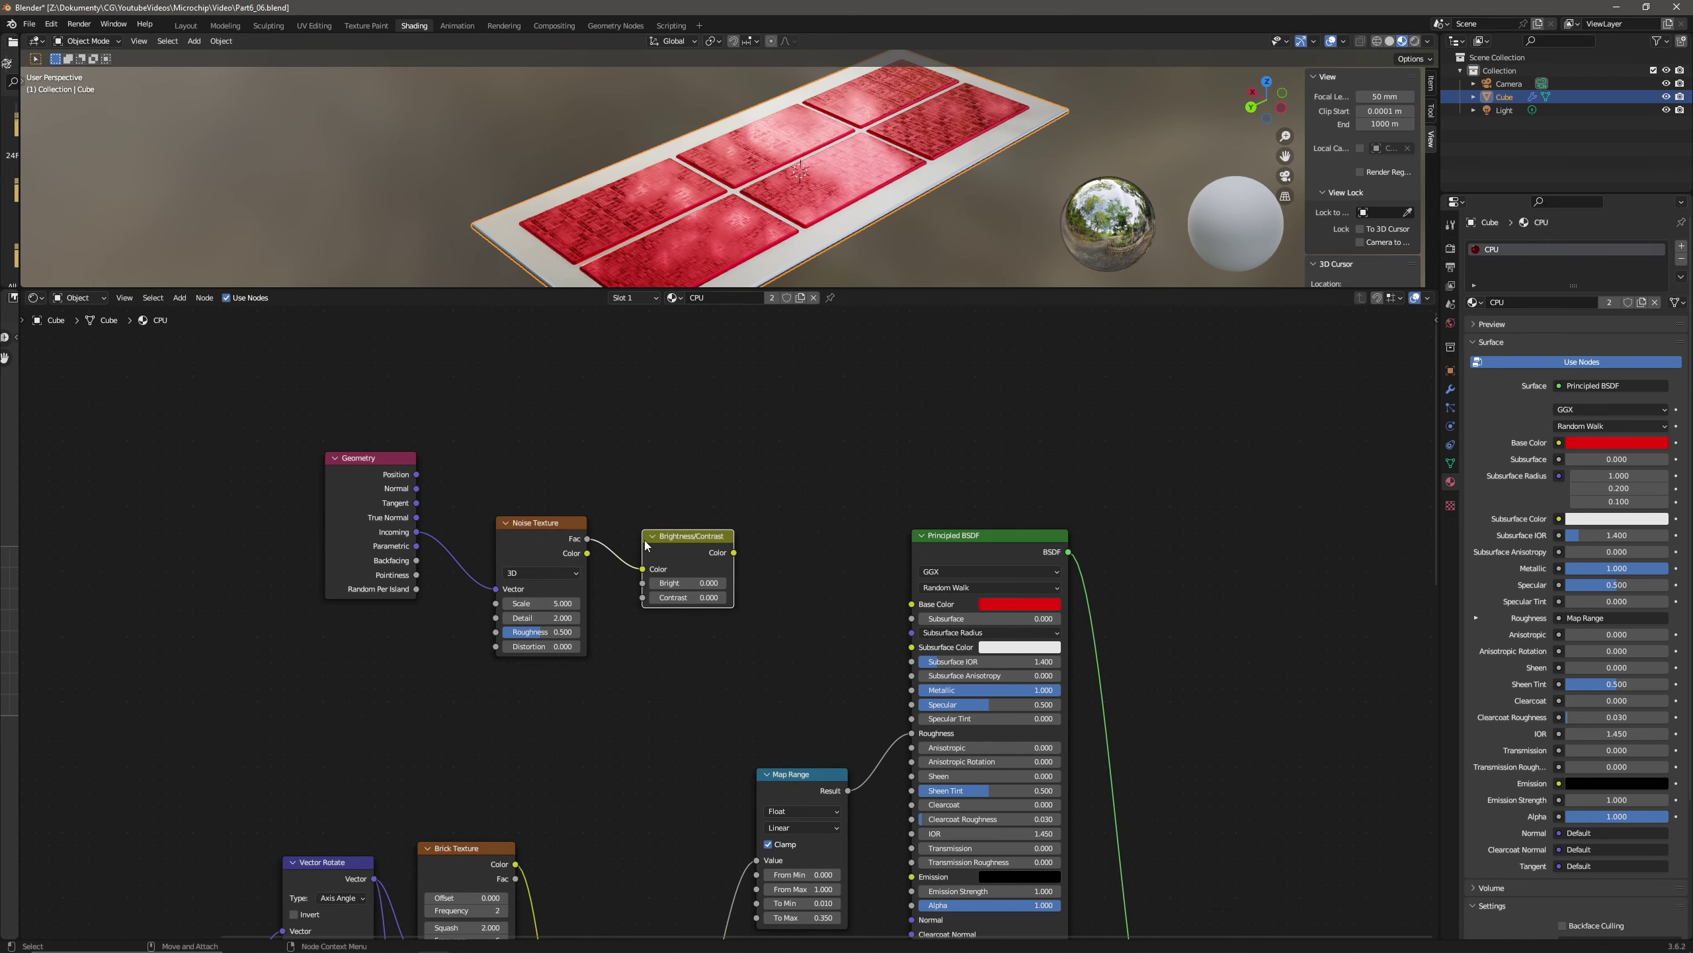
pyautogui.press('Return')
# - Connect the Brightness/Contrast Color to the Material Output's Surface and check the noise on the tiles
pyautogui.moveTo(728, 550); pyautogui.dragTo(608, 440, button='middle')
pyautogui.moveTo(614, 443); pyautogui.dragTo(1058, 882)
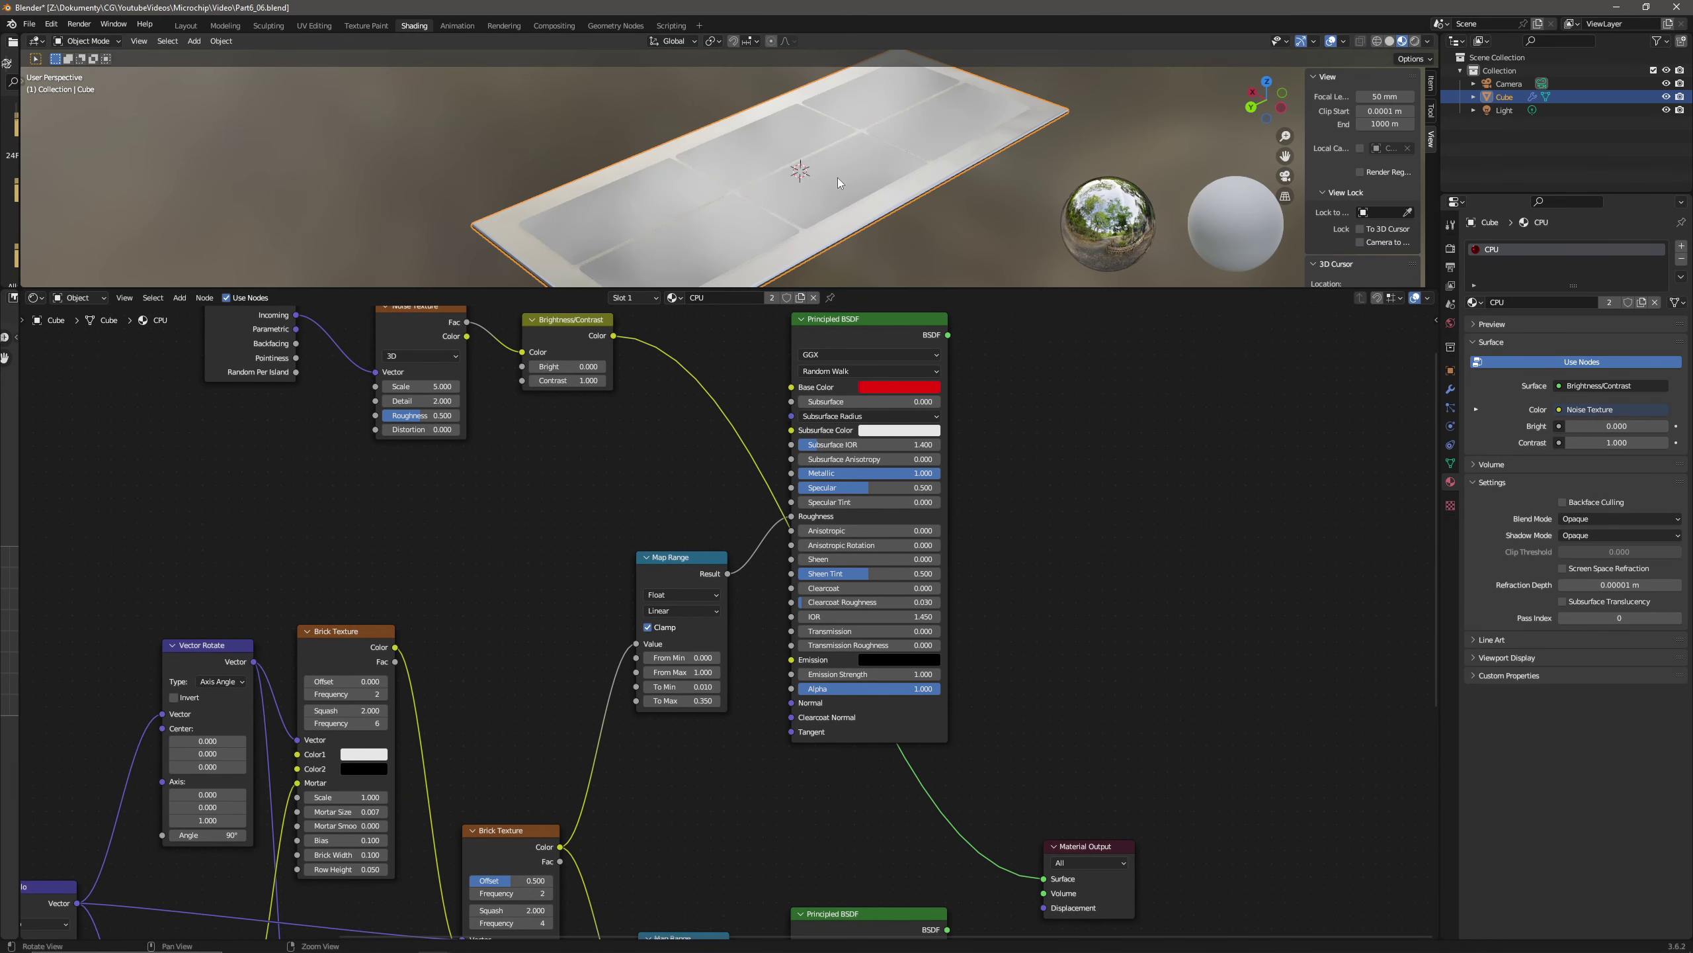
pyautogui.moveTo(834, 178)
pyautogui.mouseDown(button='middle')
pyautogui.moveTo(812, 201)
pyautogui.moveTo(931, 211)
pyautogui.moveTo(884, 164)
pyautogui.moveTo(933, 205)
pyautogui.moveTo(874, 180)
pyautogui.moveTo(781, 193)
pyautogui.moveTo(795, 205)
pyautogui.moveTo(804, 180)
pyautogui.mouseUp(button='middle')
# - Add a Mix Color node ahead of the Noise Texture and move the Geometry node away to make room
pyautogui.moveTo(400, 374); pyautogui.dragTo(584, 512, button='middle')
pyautogui.moveTo(439, 382); pyautogui.dragTo(241, 381)
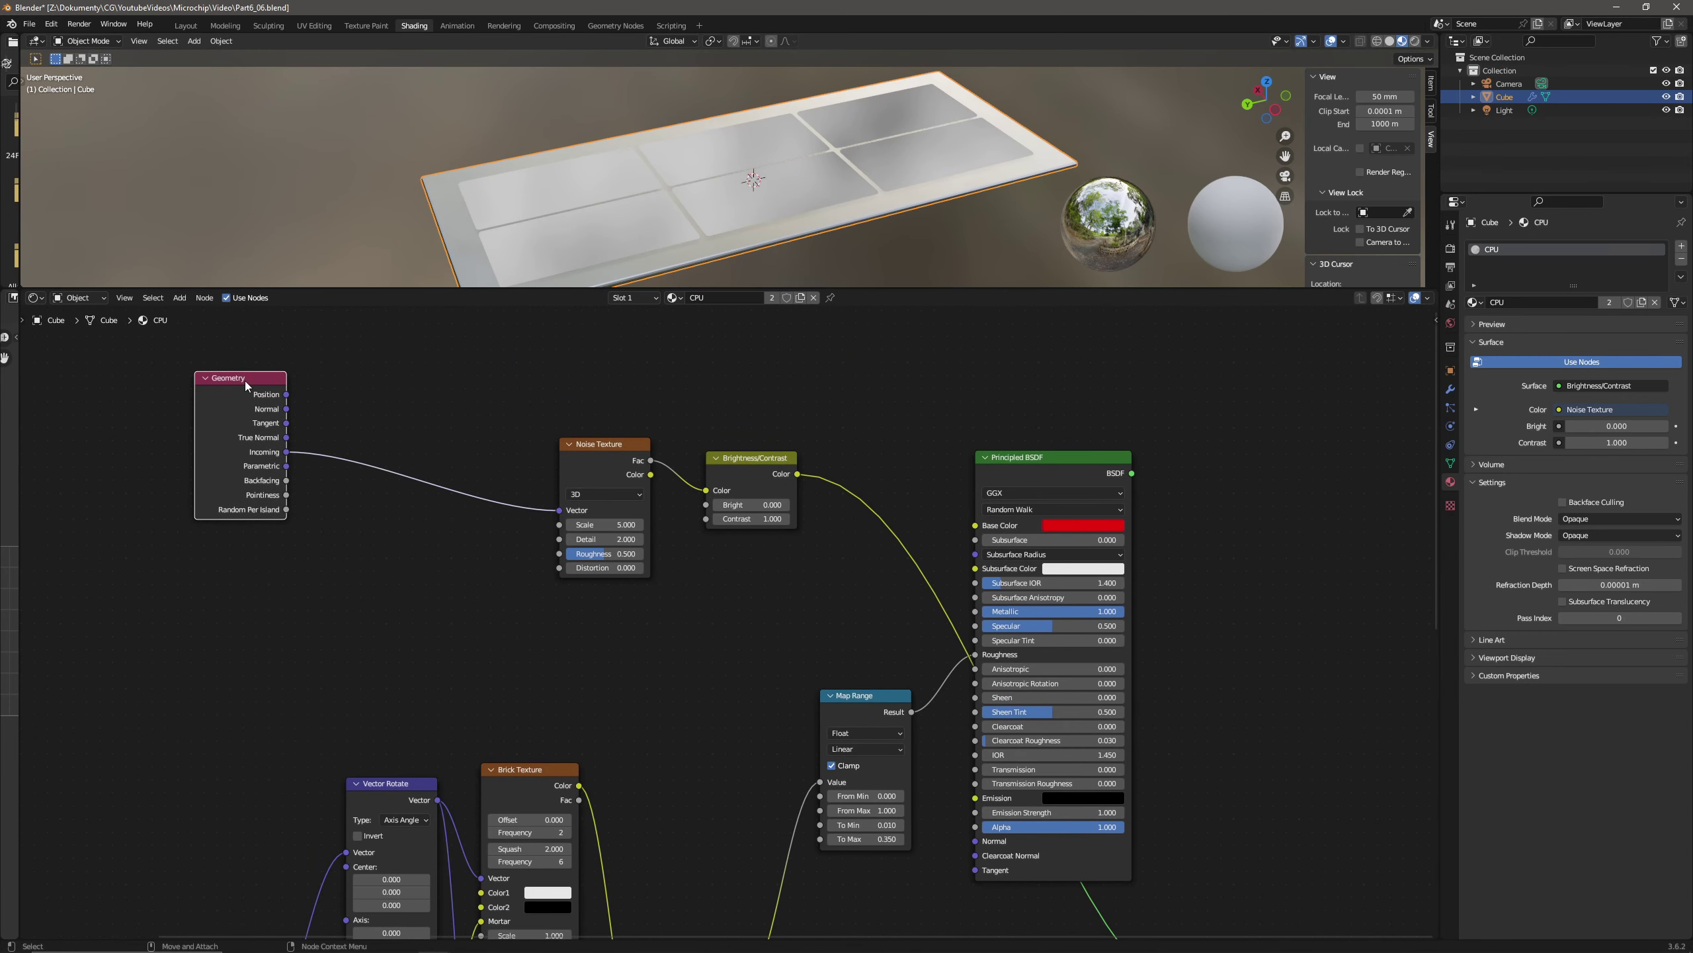
pyautogui.click(181, 298)
pyautogui.write('mi')
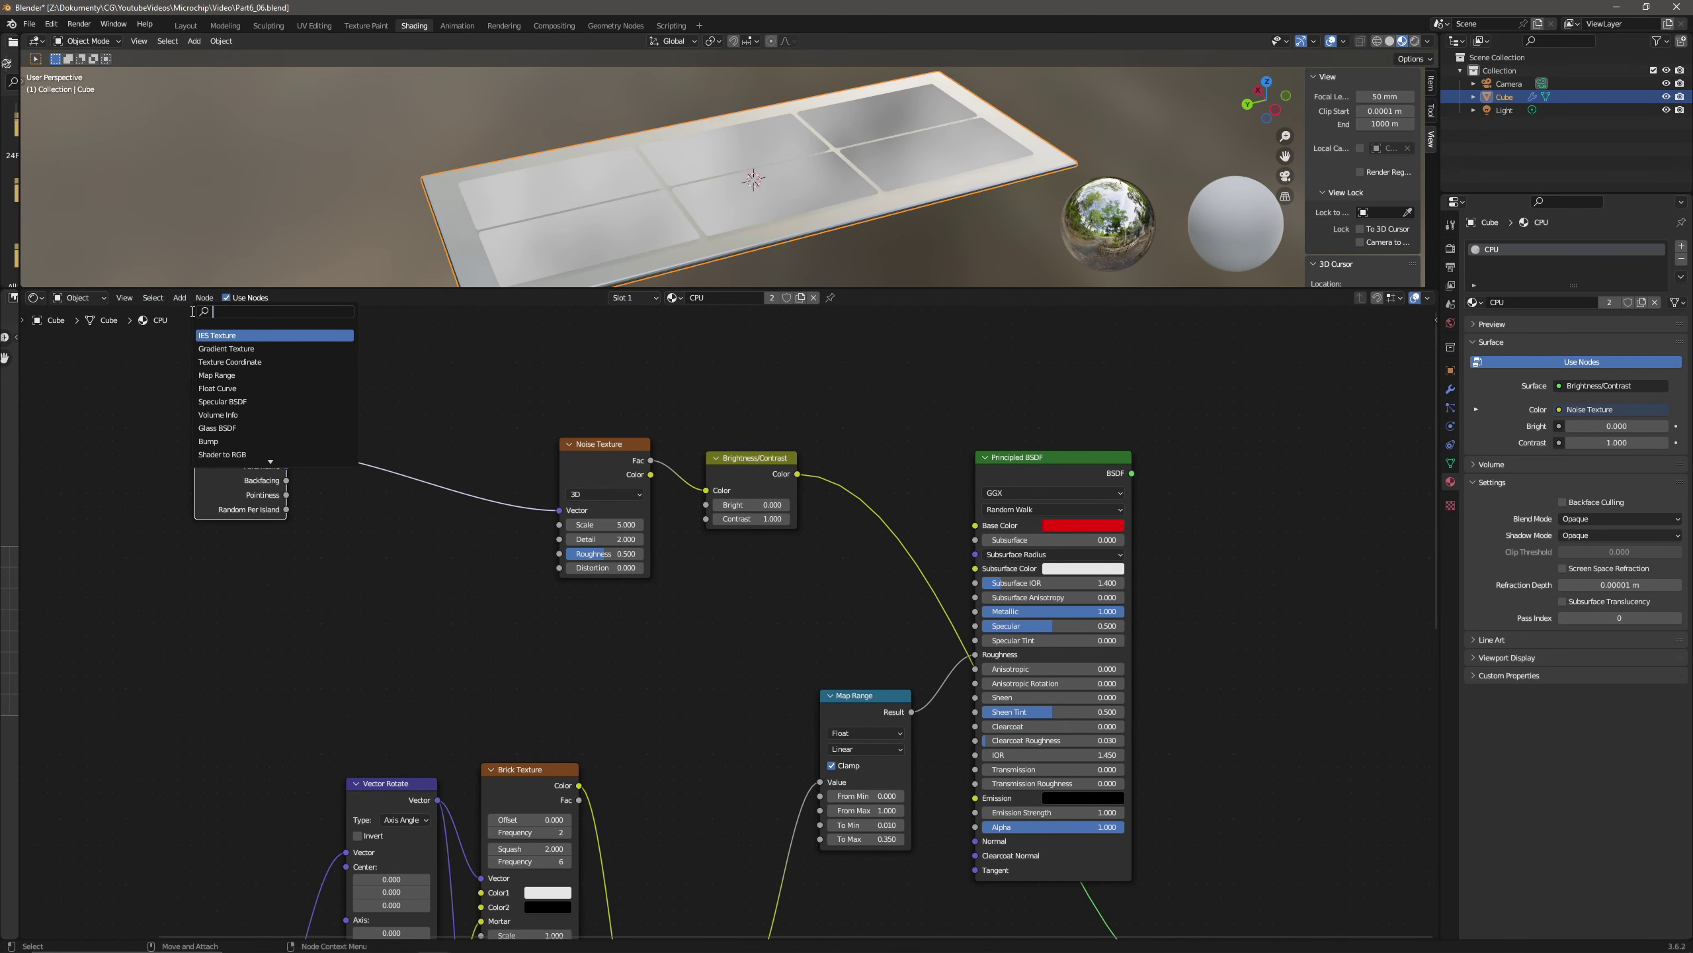
pyautogui.write('x')
pyautogui.press('Return')
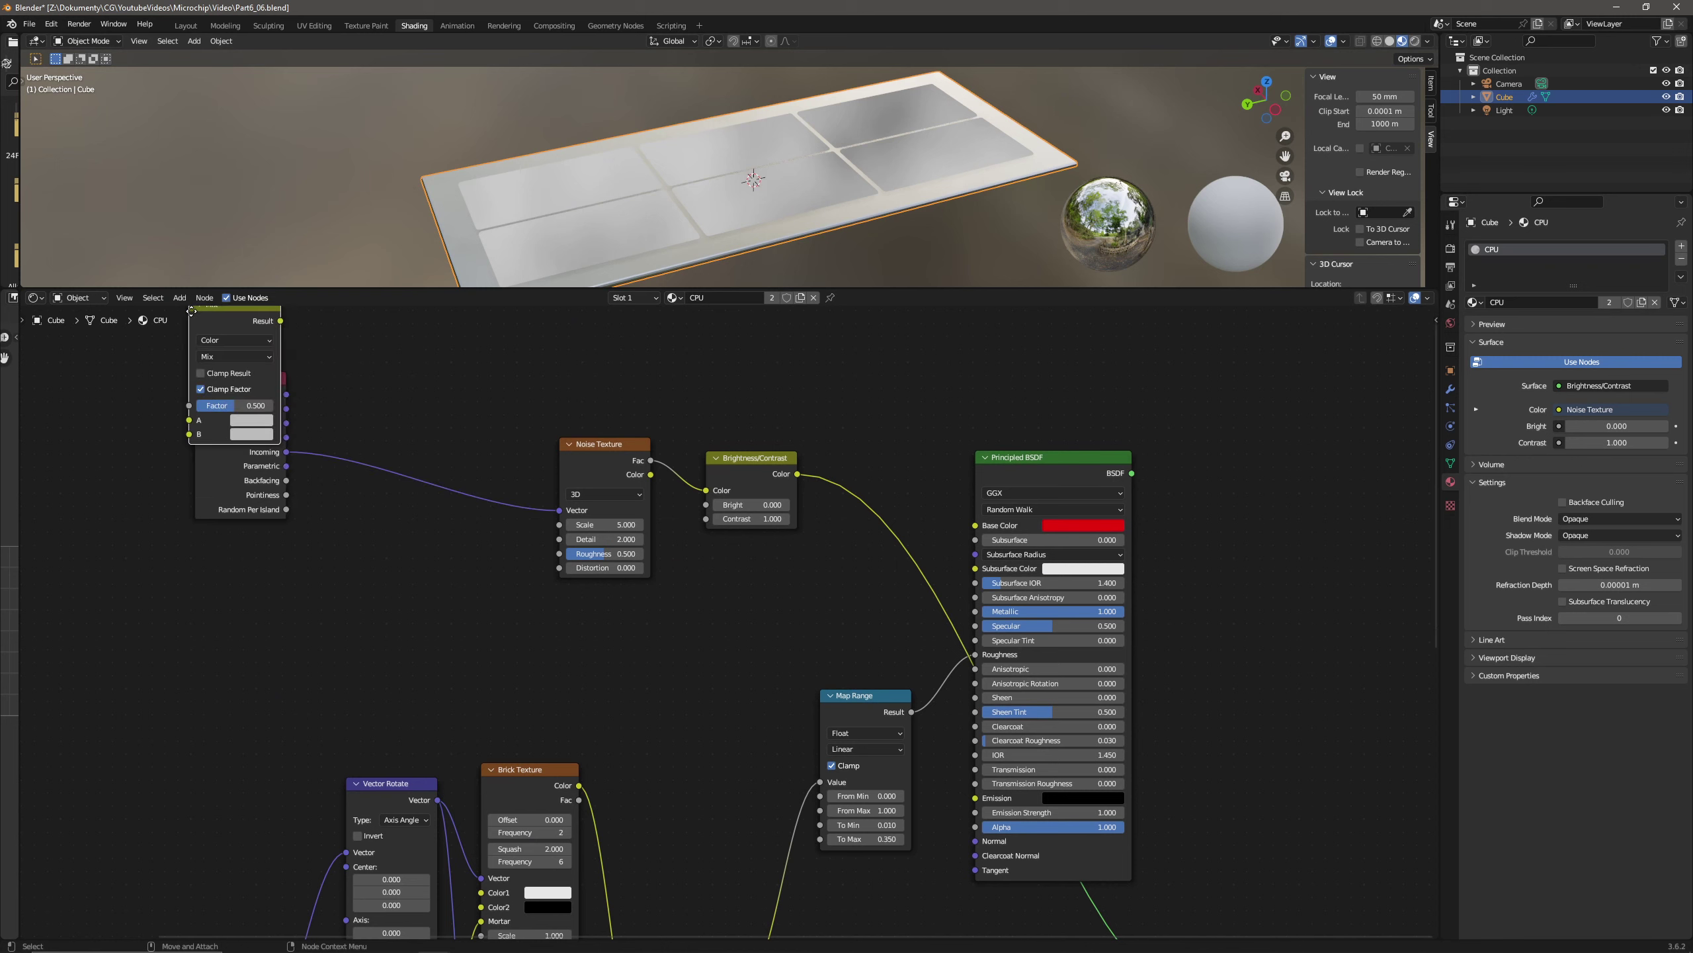
pyautogui.moveTo(262, 438); pyautogui.dragTo(263, 535)
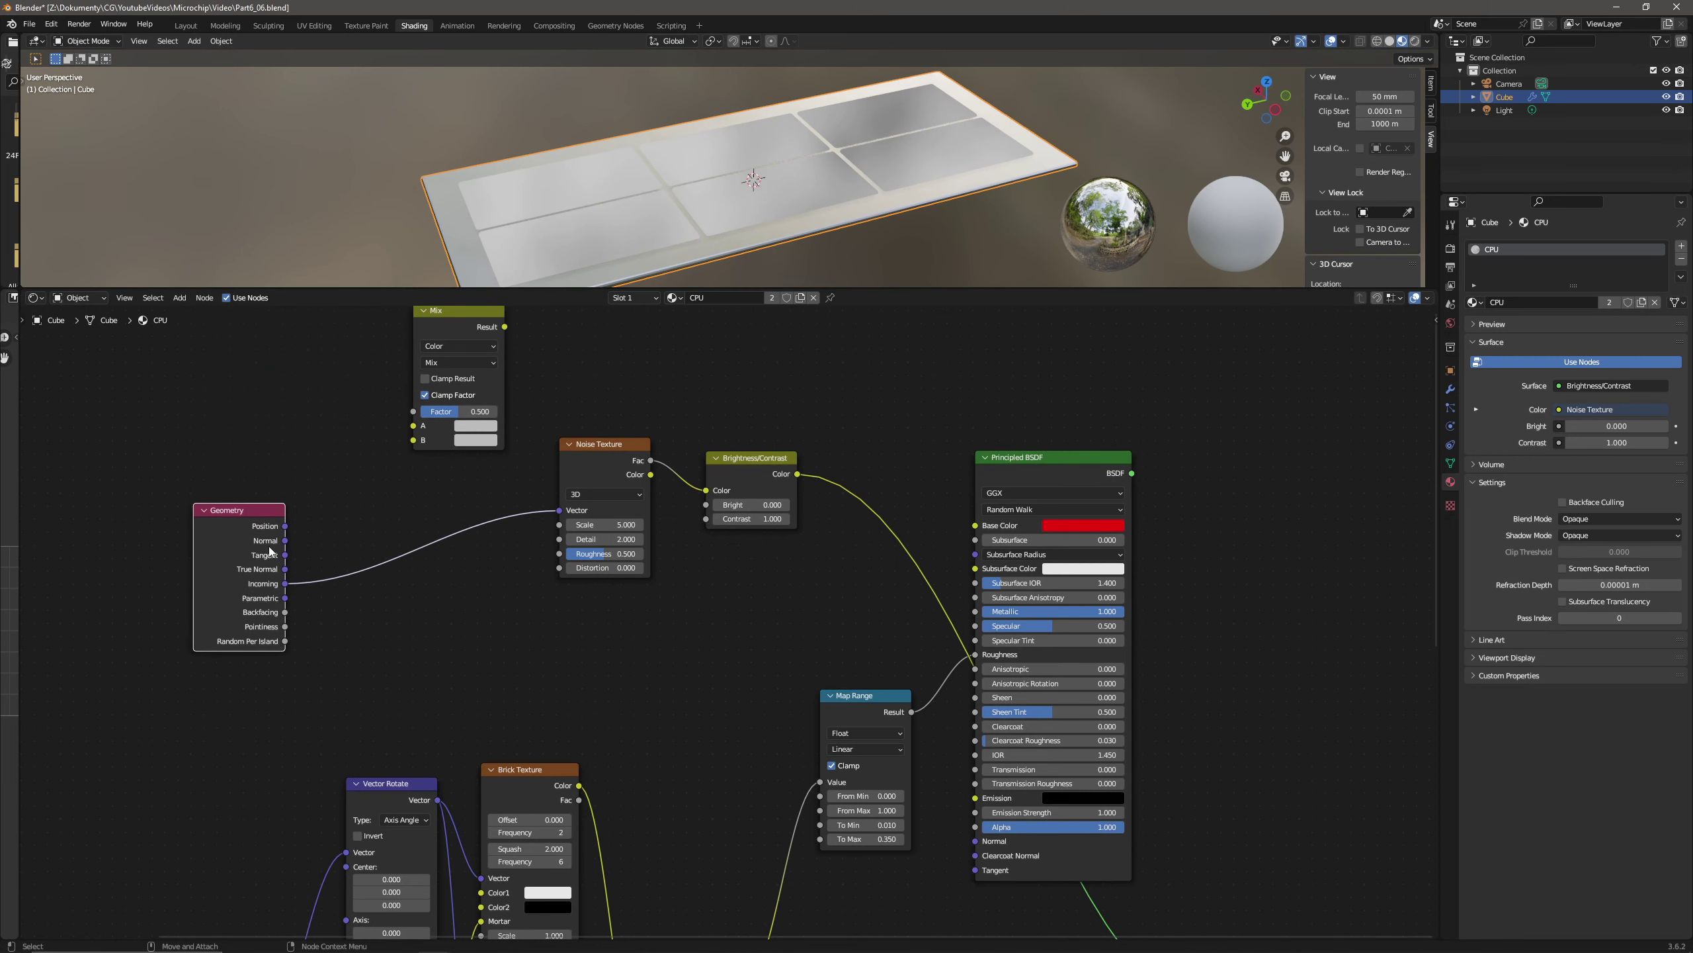
pyautogui.moveTo(282, 493); pyautogui.dragTo(325, 584, button='middle')
# - Add a Texture Coordinate node above the Geometry node
pyautogui.click(182, 298)
pyautogui.click(193, 316)
pyautogui.write('texture co')
pyautogui.press('Return')
pyautogui.click(237, 408)
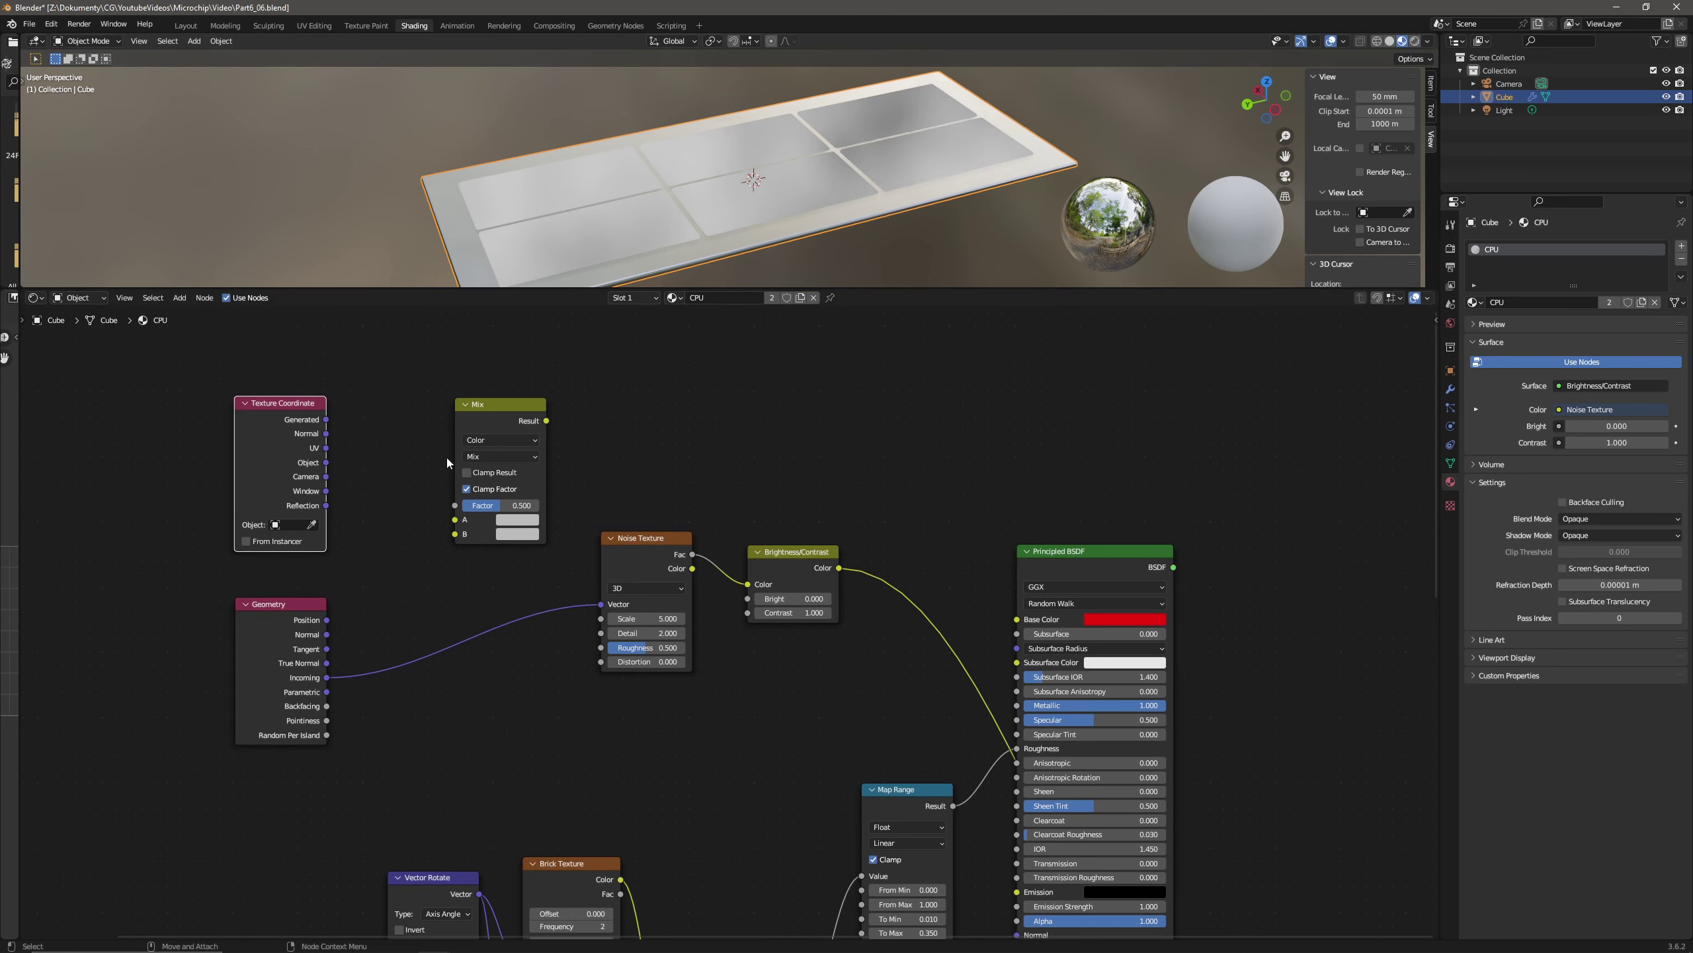
# - Connect Generated to the Mix node's A, Incoming to its B, and its Result to the Noise Texture's Vector
pyautogui.moveTo(330, 420); pyautogui.dragTo(455, 519)
pyautogui.moveTo(328, 681); pyautogui.dragTo(455, 534)
pyautogui.moveTo(546, 421); pyautogui.dragTo(601, 604)
pyautogui.moveTo(501, 405); pyautogui.dragTo(470, 464)
# - Set the Factor of the Mix node feeding the Noise Texture to 0.6
pyautogui.moveTo(810, 78); pyautogui.dragTo(846, 70, button='middle')
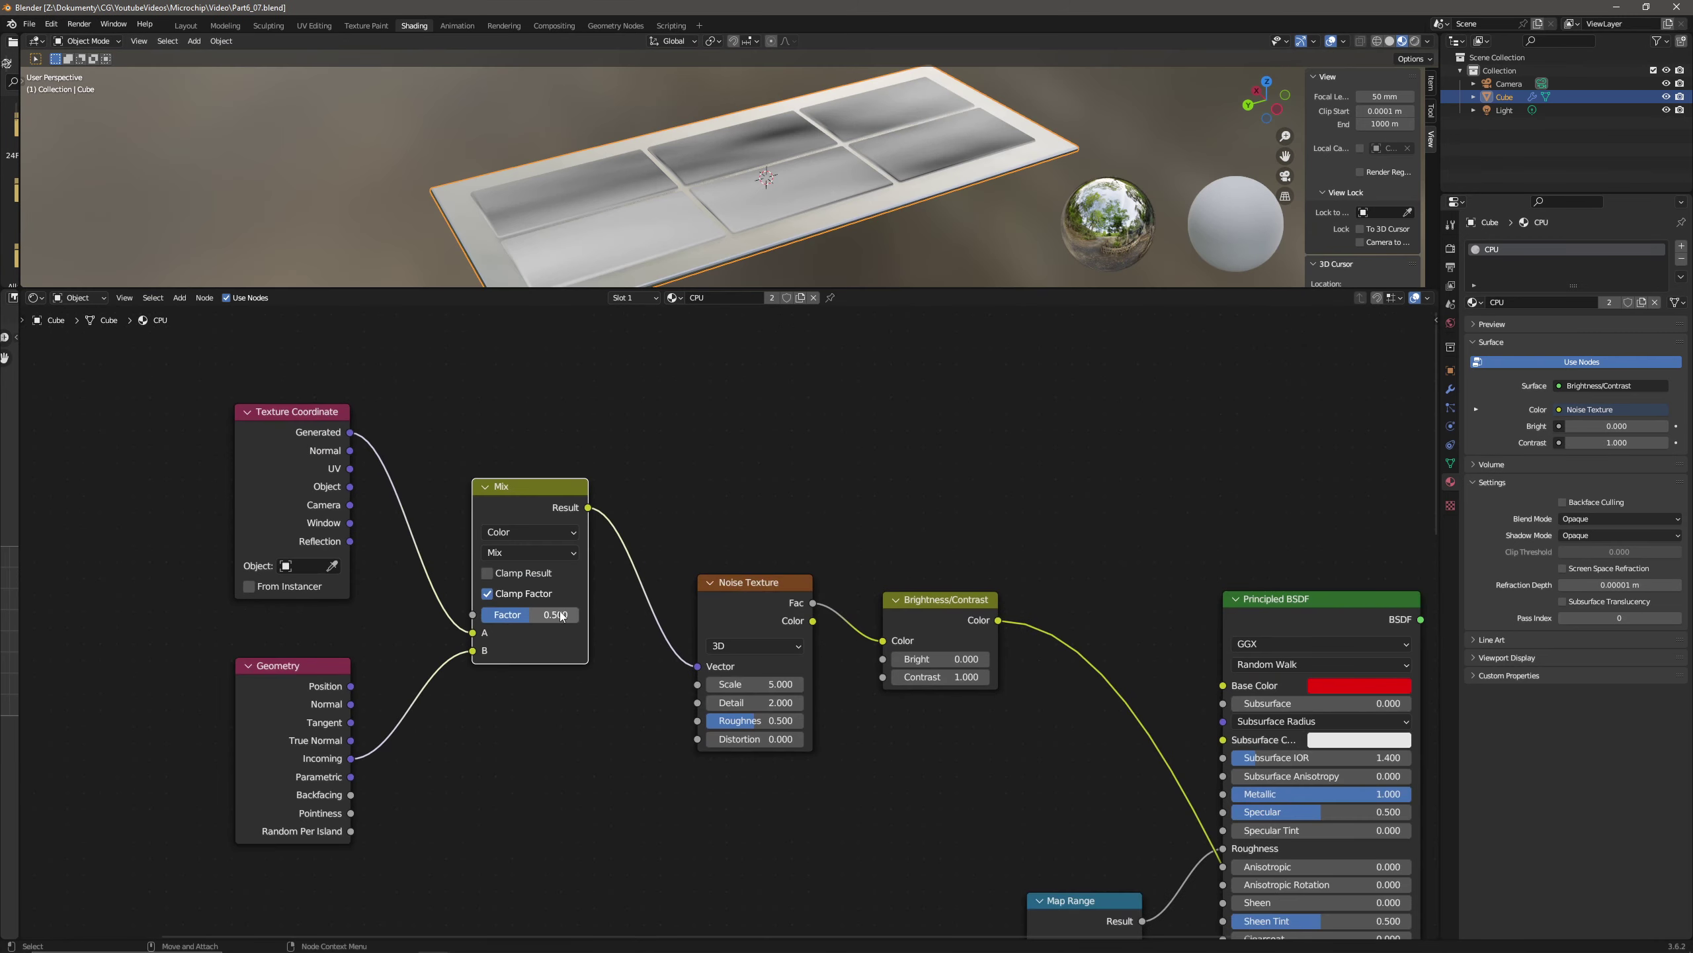
pyautogui.scroll(2, 563, 615)
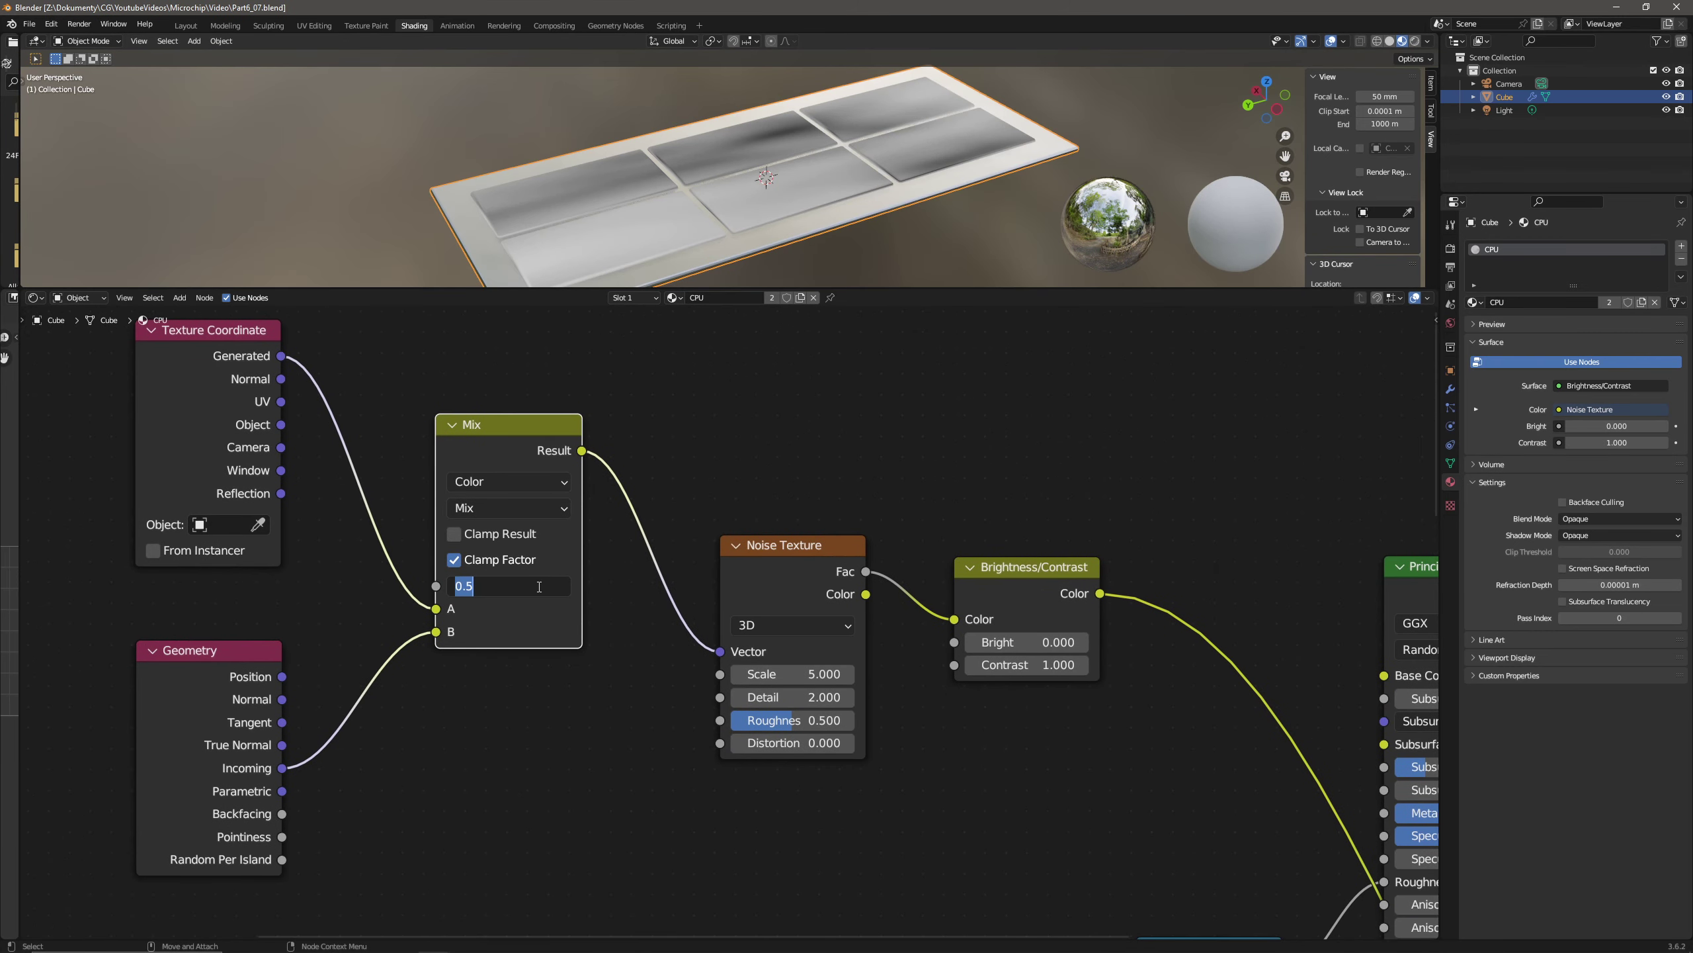
pyautogui.press('Return')
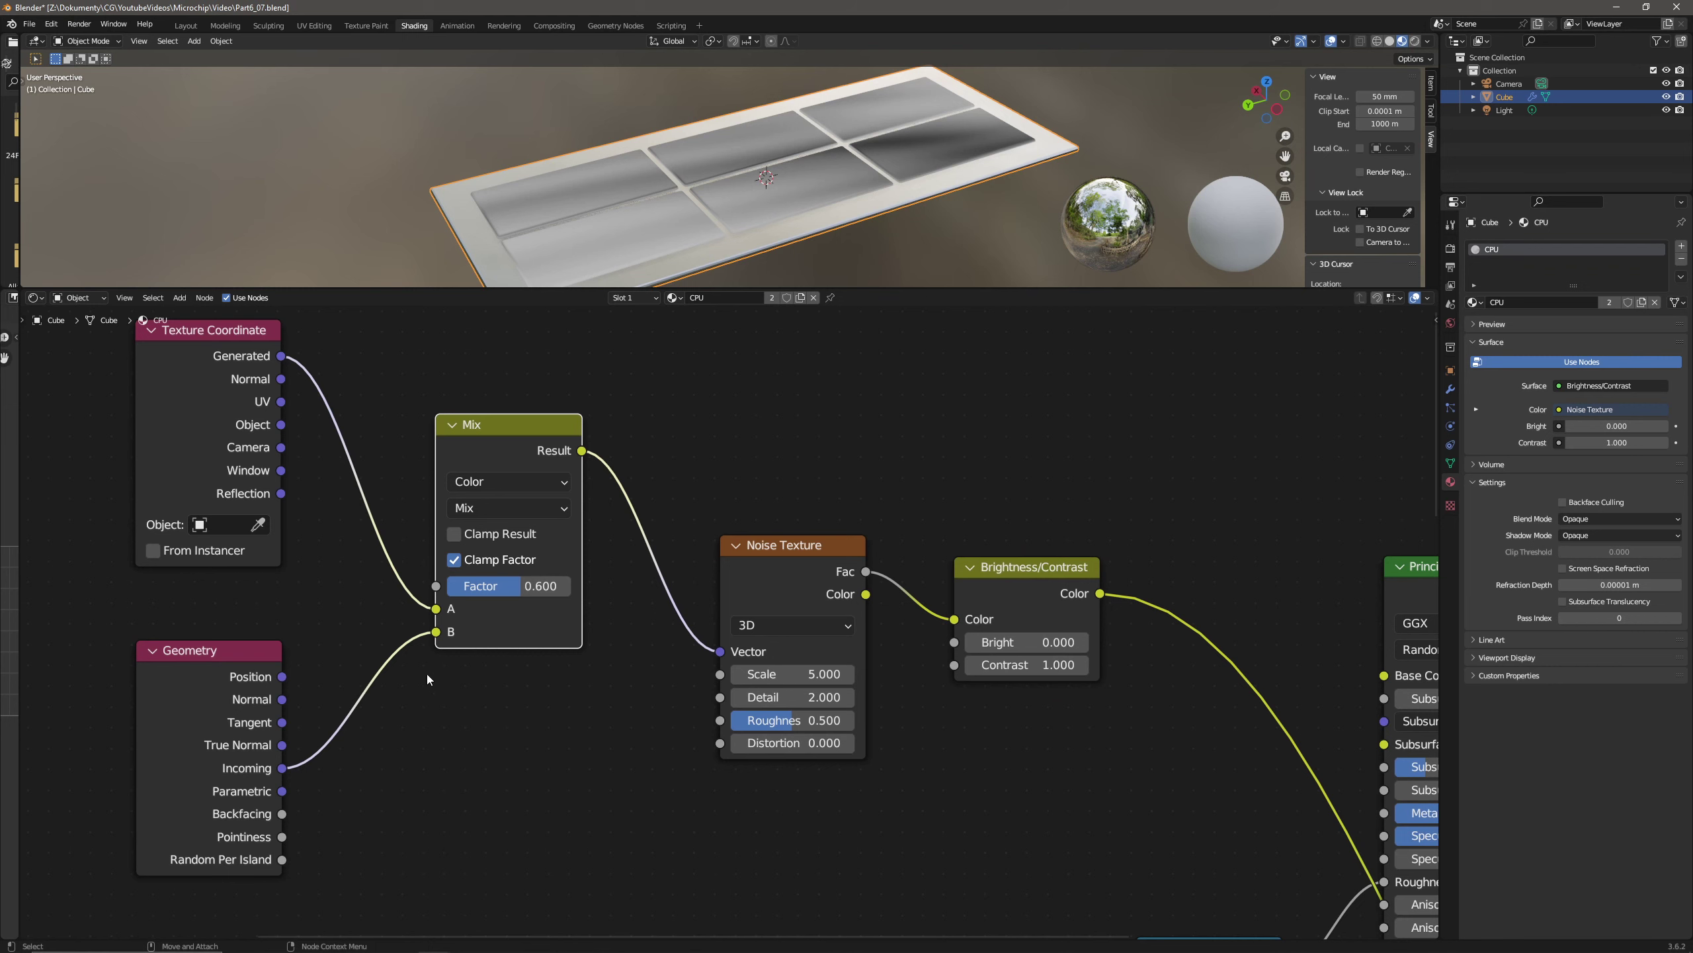
# - Set the Noise Texture's Scale to 3 and its Detail to 1
pyautogui.moveTo(820, 677); pyautogui.dragTo(667, 691, button='middle')
pyautogui.click(667, 691)
pyautogui.write('3')
pyautogui.press('Return')
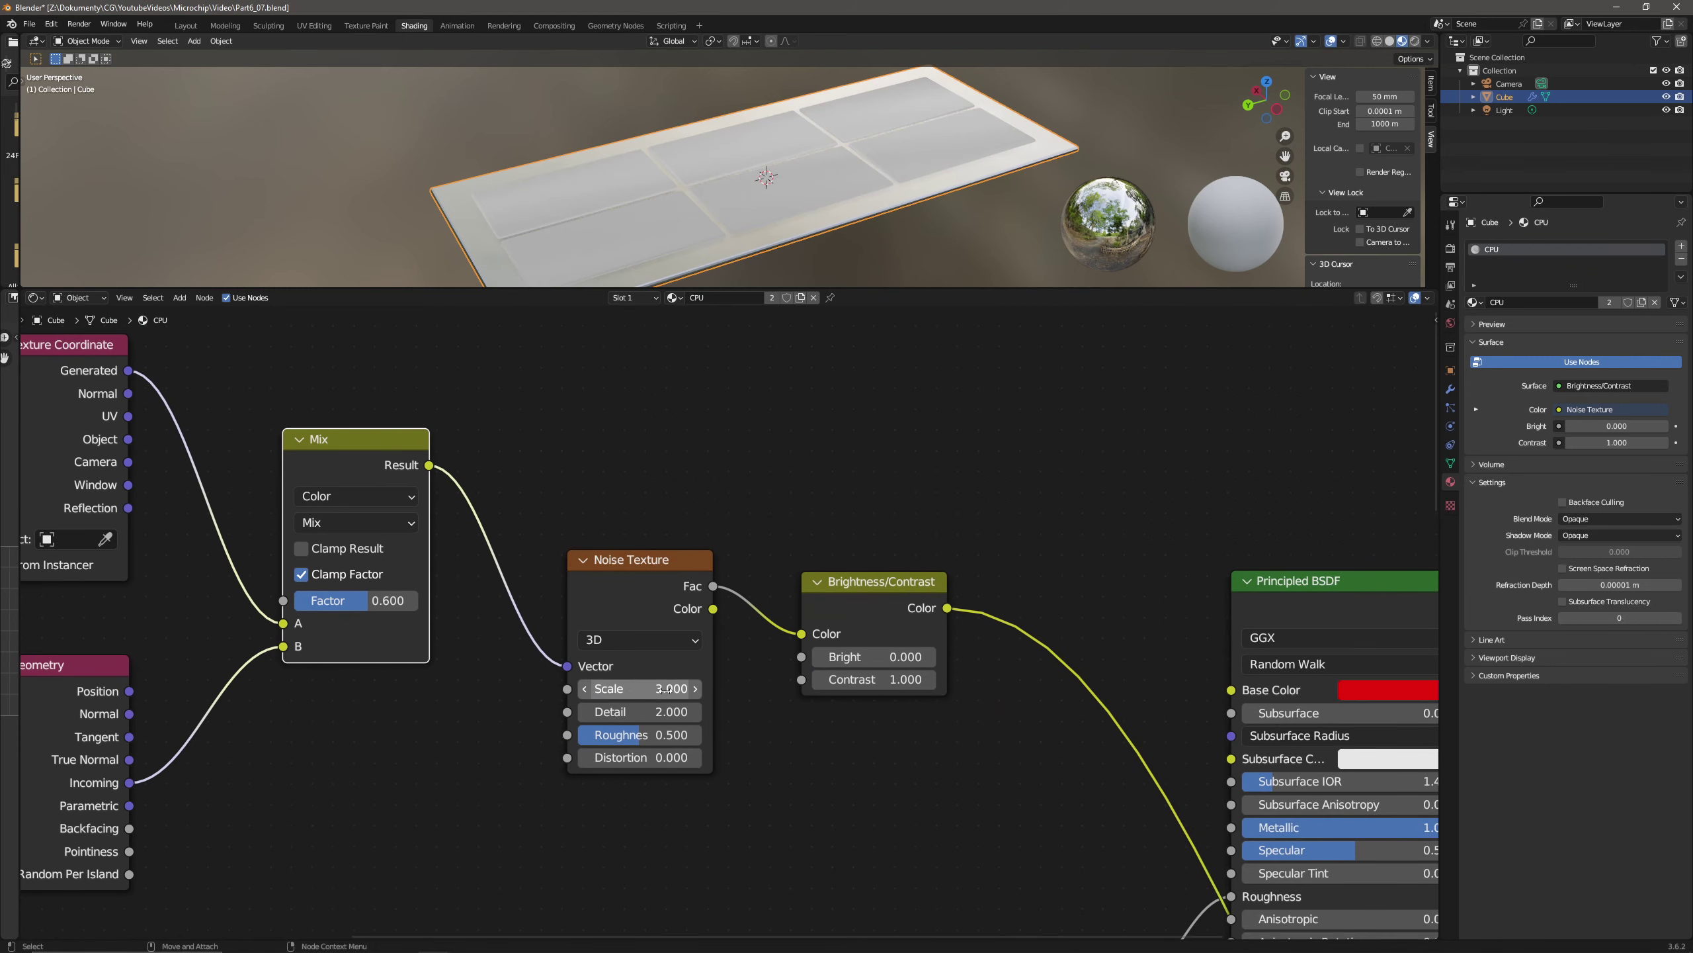
pyautogui.click(680, 706)
pyautogui.write('1')
pyautogui.press('Return')
# - Set the Noise Texture's Roughness to 0 and its Distortion to 0.5
pyautogui.click(671, 734)
pyautogui.write('0')
pyautogui.press('Return')
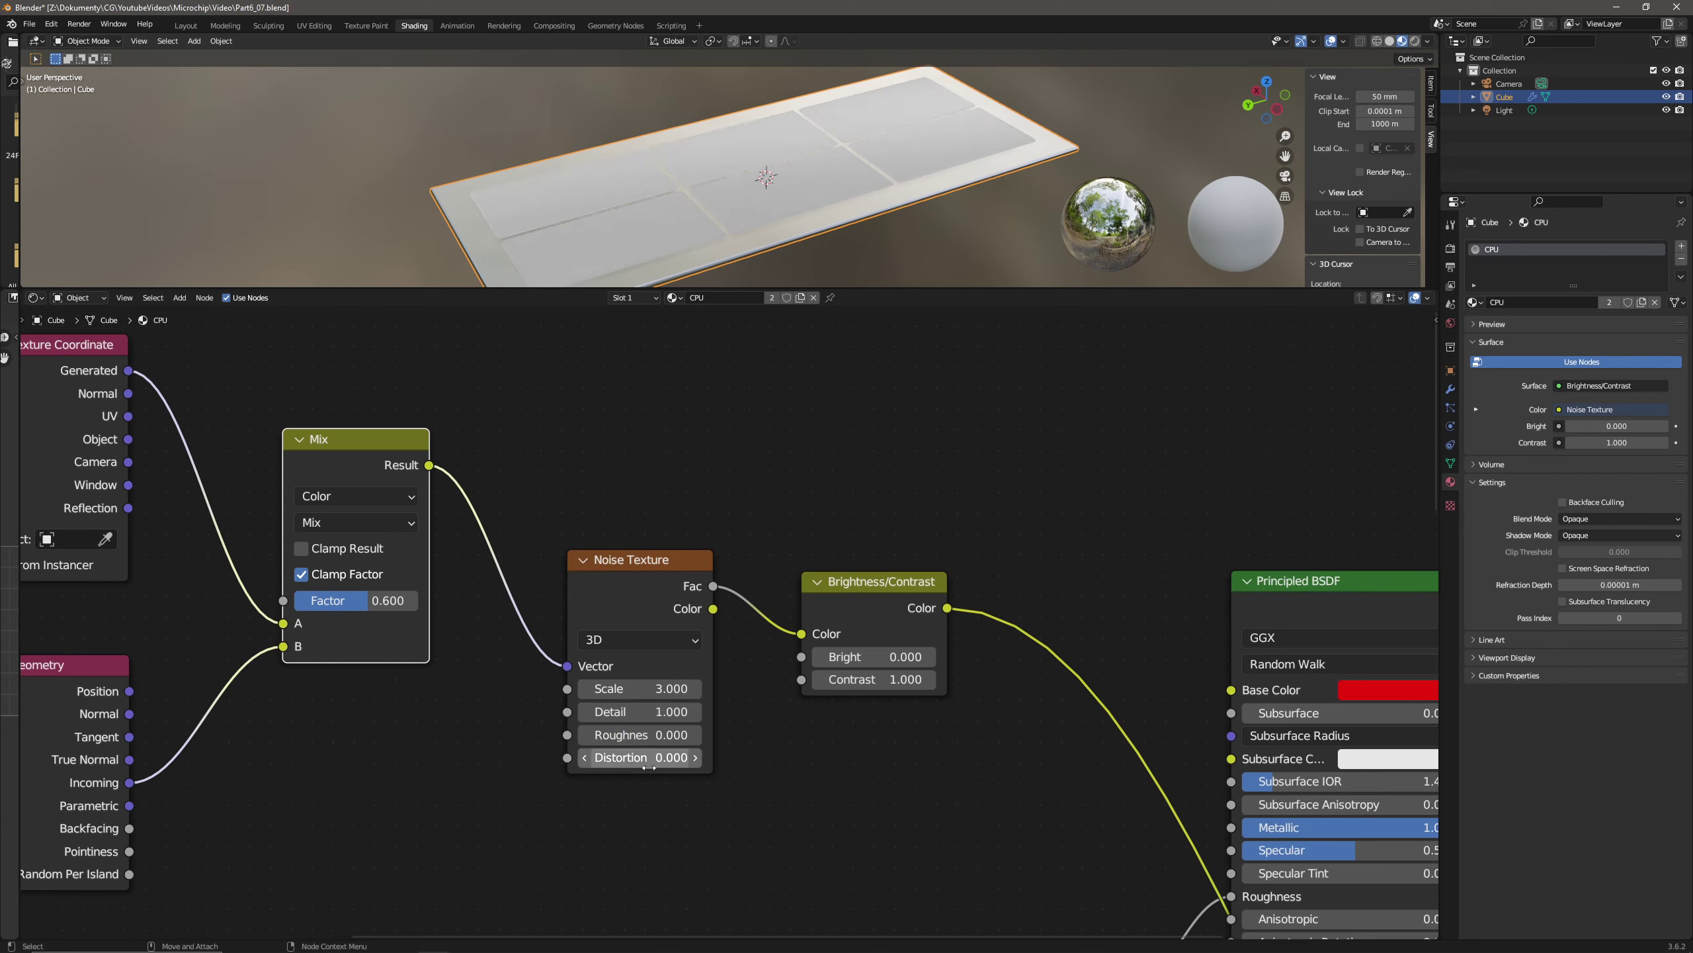
pyautogui.click(648, 758)
pyautogui.write('0.5')
pyautogui.press('Return')
pyautogui.scroll(-2, 746, 667)
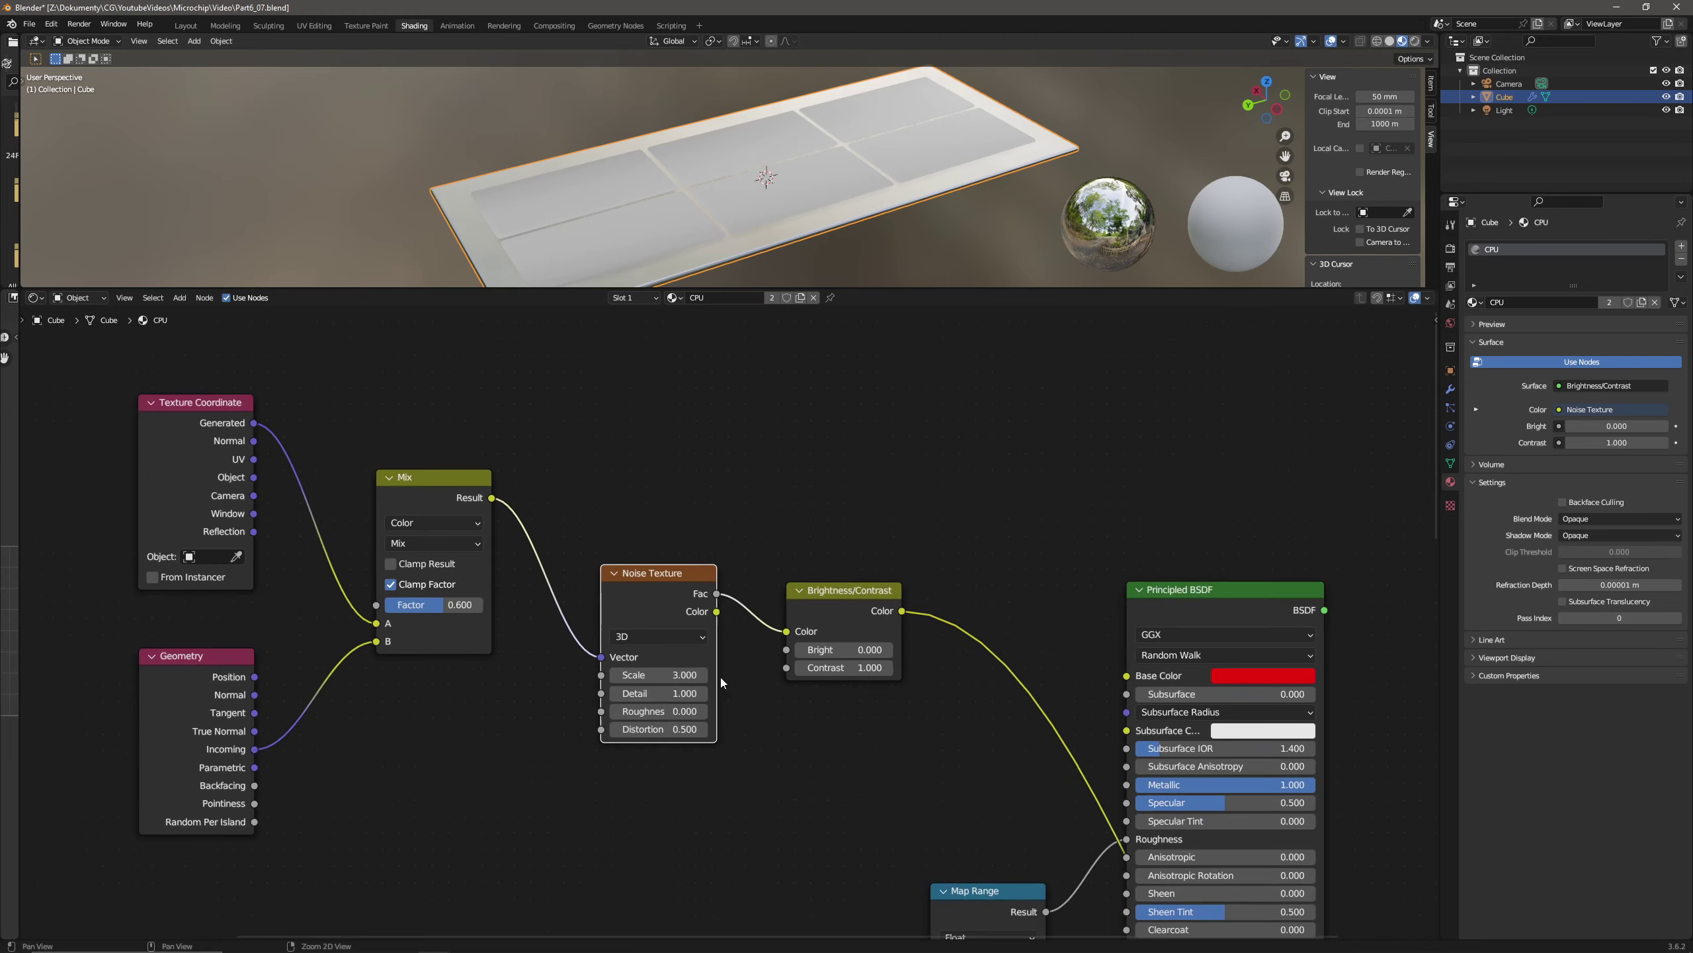
# - Move the noise node chain farther from the upper Principled BSDF to make room after Brightness/Contrast
pyautogui.moveTo(747, 667); pyautogui.dragTo(689, 496, button='middle')
pyautogui.scroll(-4, 689, 497)
pyautogui.moveTo(754, 352); pyautogui.dragTo(323, 593)
pyautogui.moveTo(759, 454); pyautogui.dragTo(546, 448)
pyautogui.moveTo(701, 750)
pyautogui.mouseDown(button='middle')
pyautogui.moveTo(641, 568)
pyautogui.moveTo(725, 749)
pyautogui.mouseUp(button='middle')
pyautogui.scroll(2, 724, 749)
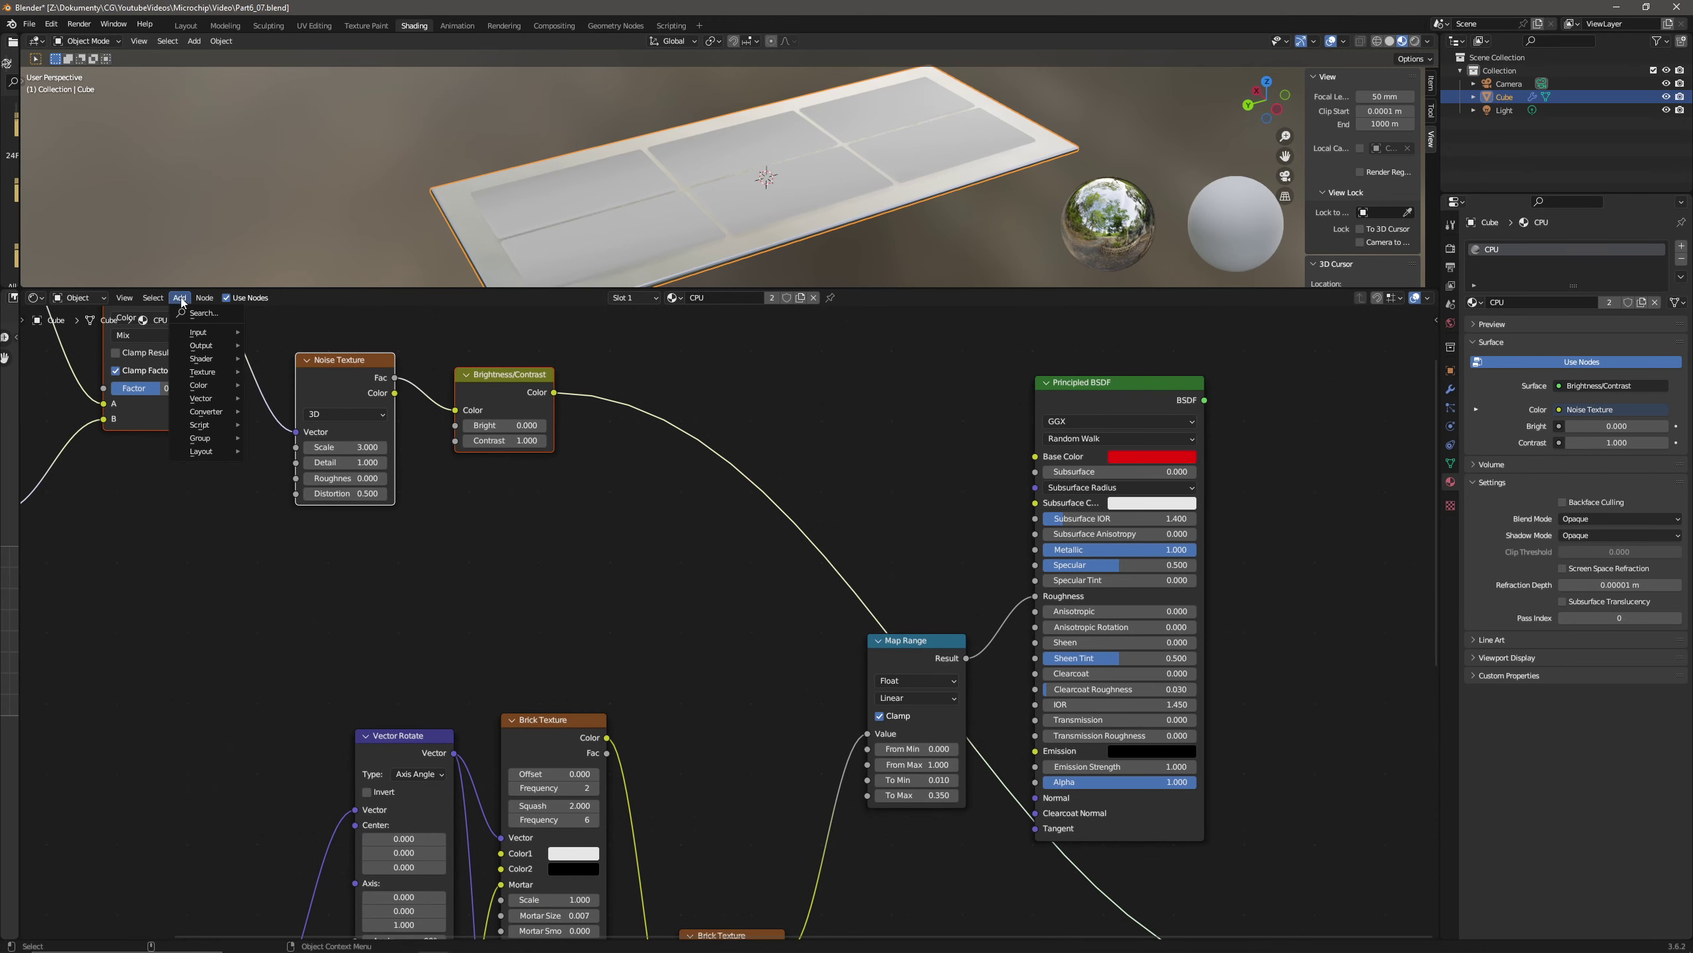
# - Insert a Mix Color node between Brightness/Contrast and the Material Output and set its blend mode to Color Dodge
pyautogui.hotkey('shift', 'a')
pyautogui.write('mix c')
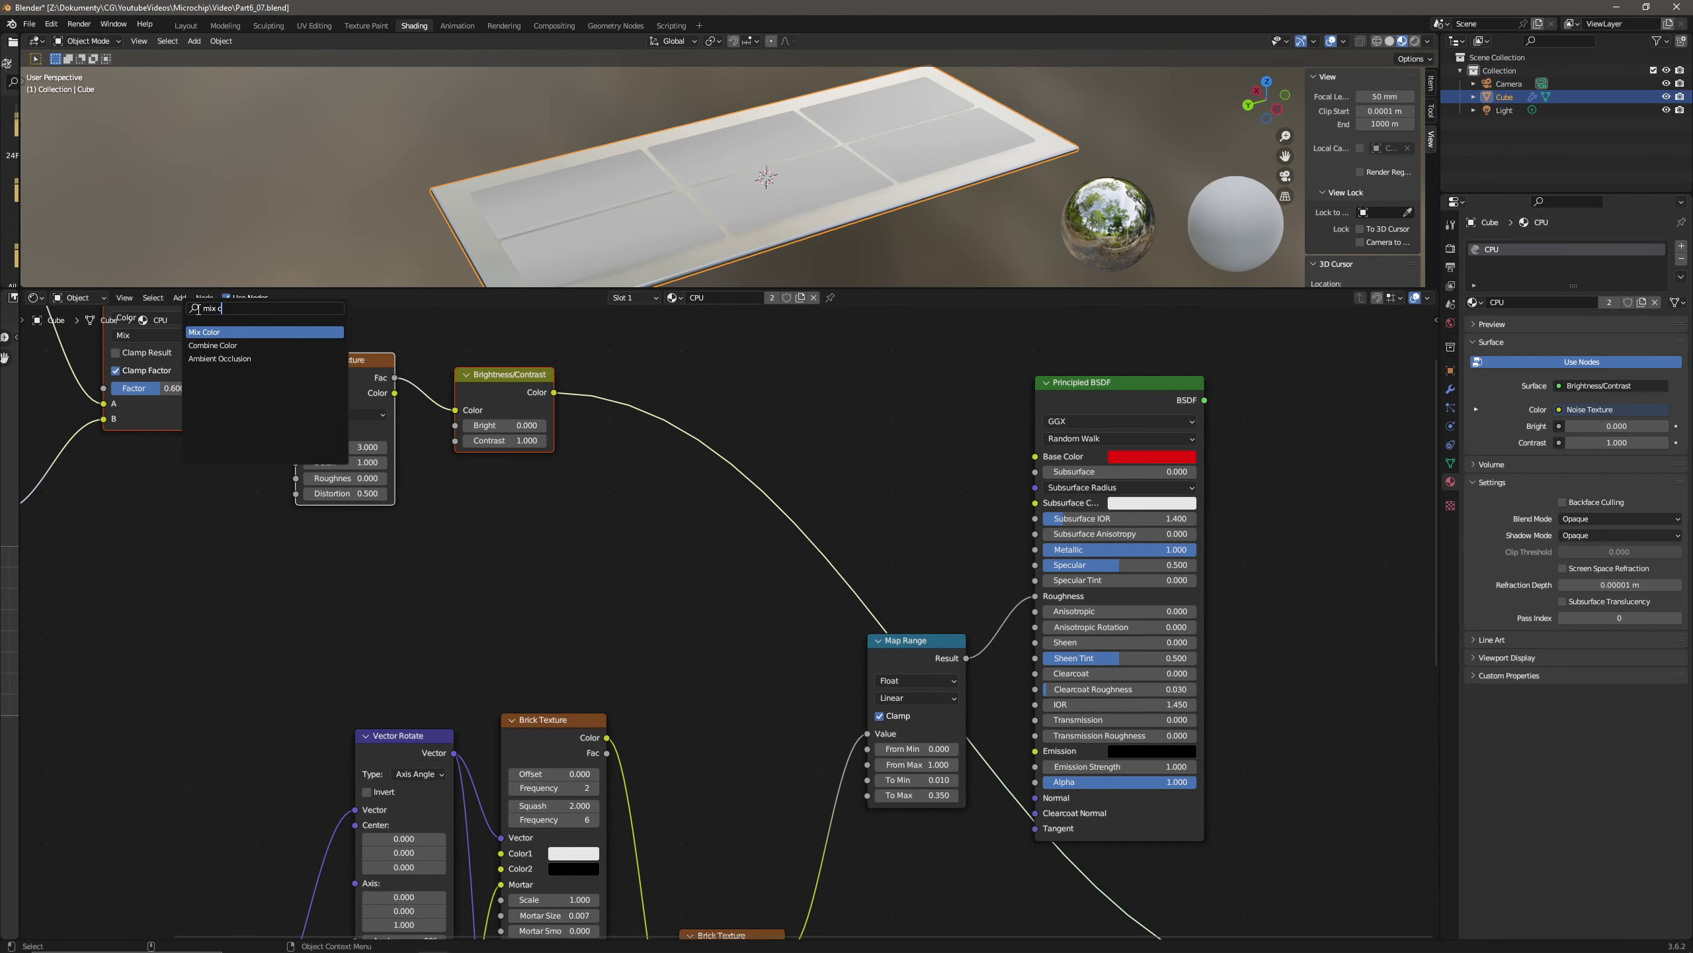
pyautogui.press('Return')
pyautogui.click(686, 365)
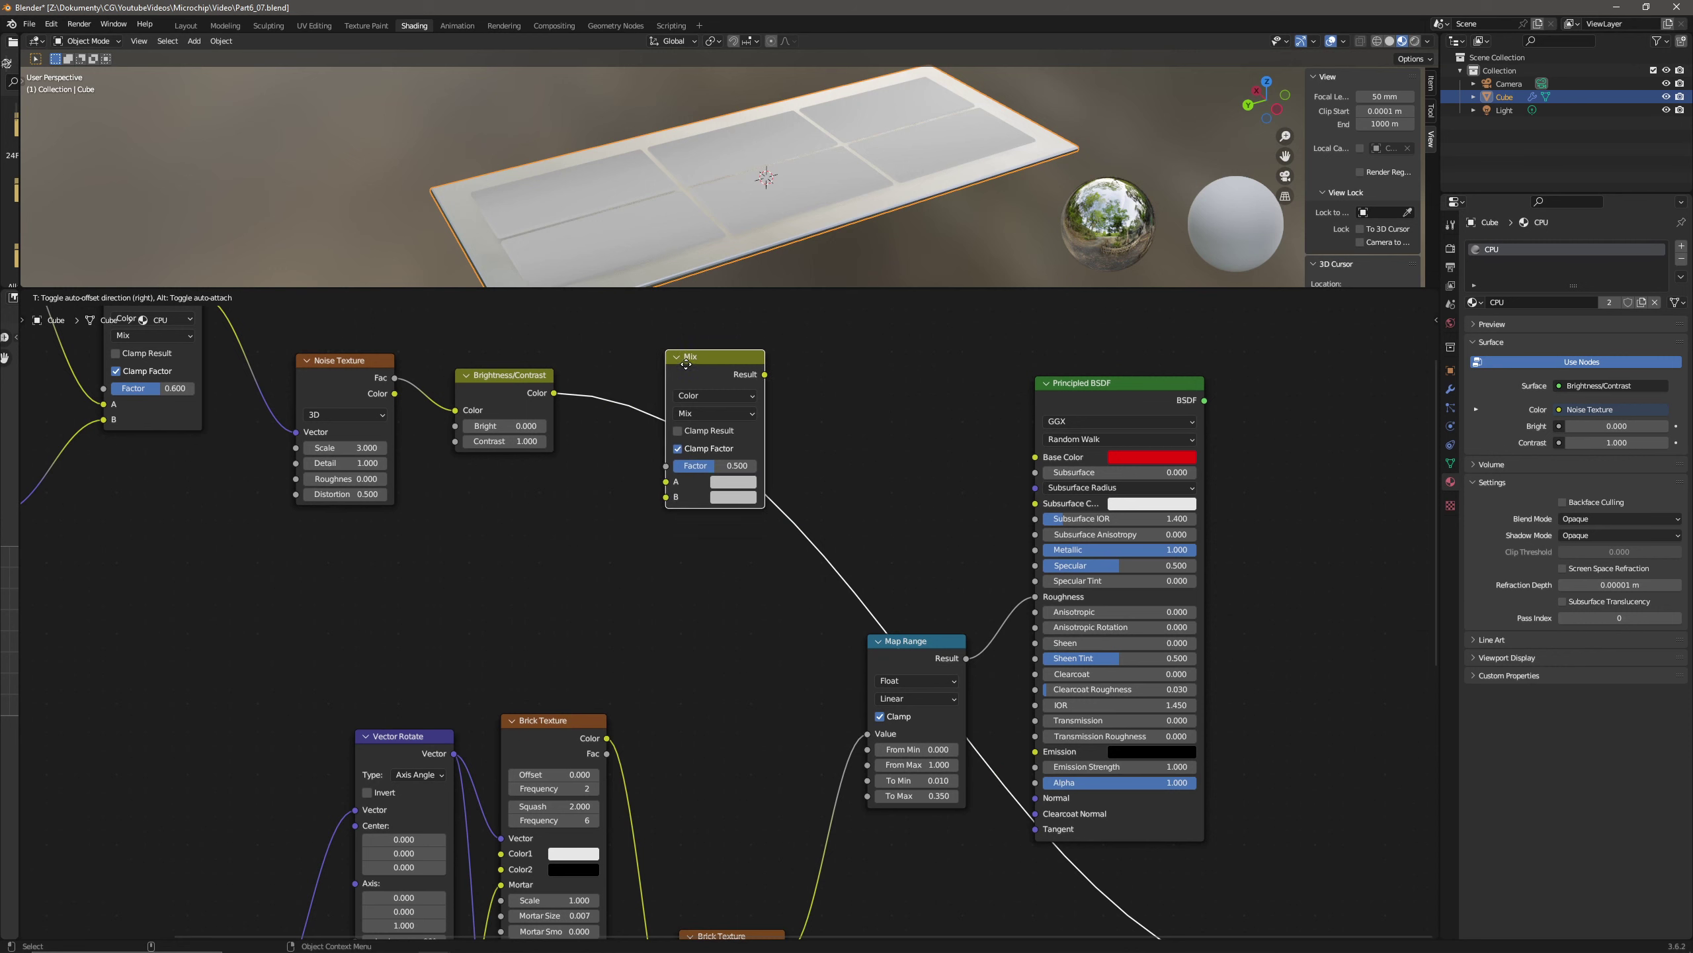
pyautogui.click(738, 413)
pyautogui.click(733, 536)
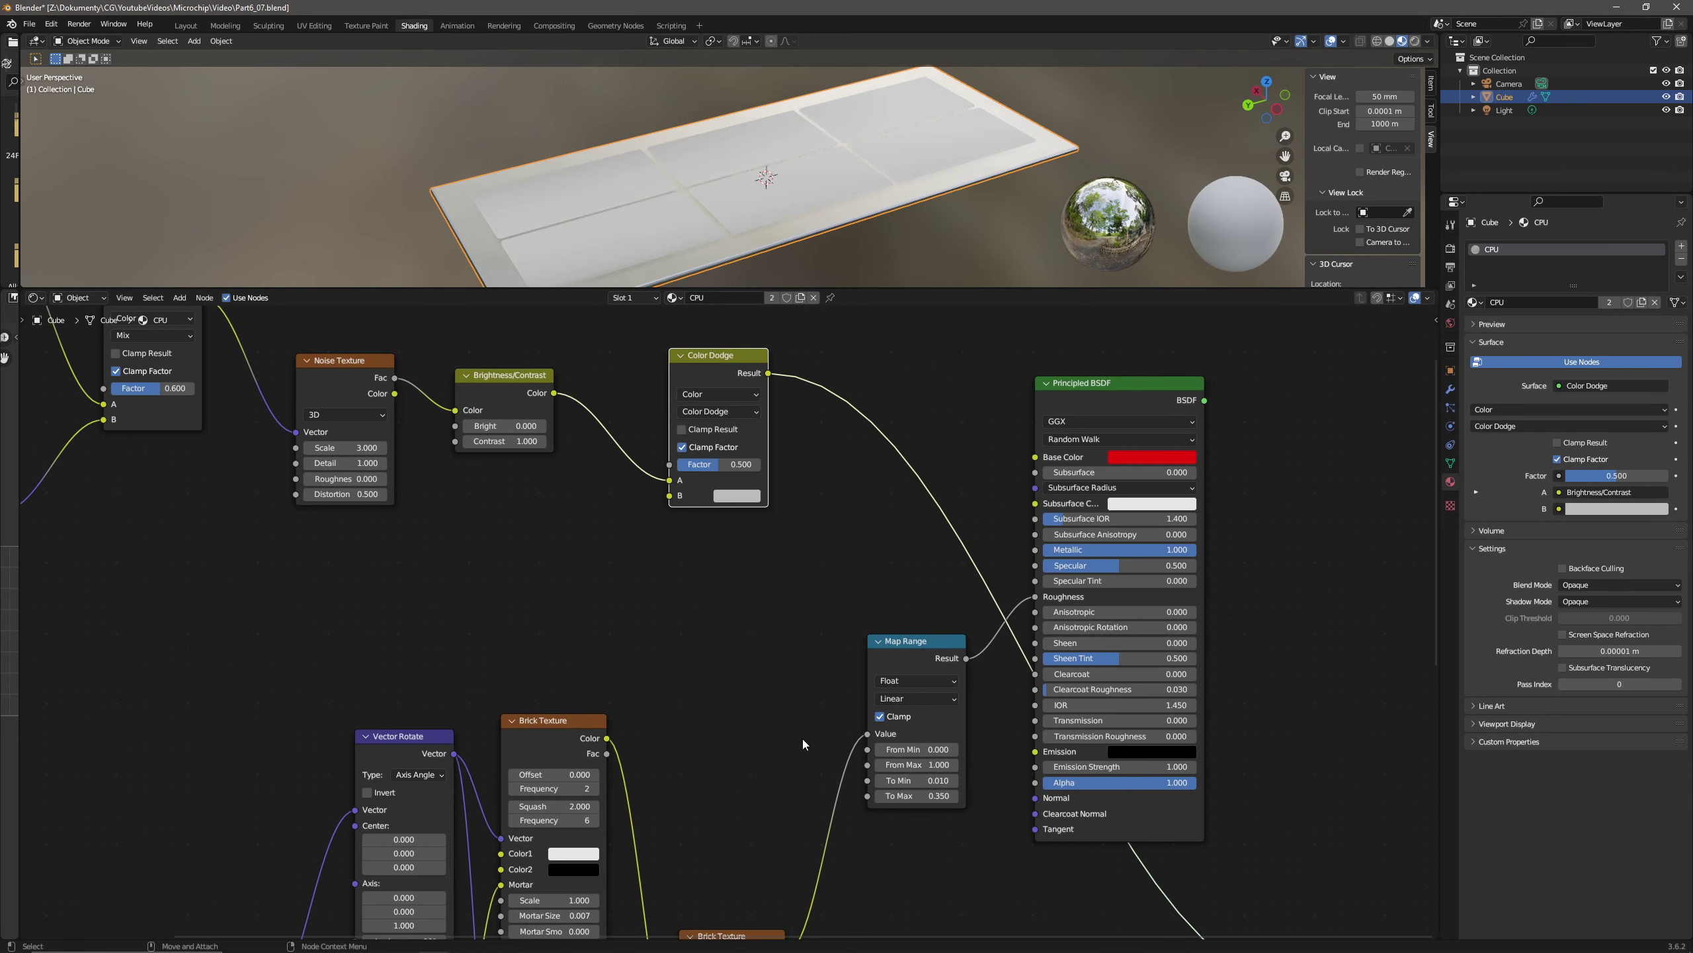
# - Connect the final Brick Texture's Color to the B input of the Color Dodge node
pyautogui.moveTo(805, 871); pyautogui.dragTo(765, 728, button='middle')
pyautogui.scroll(-3, 750, 814)
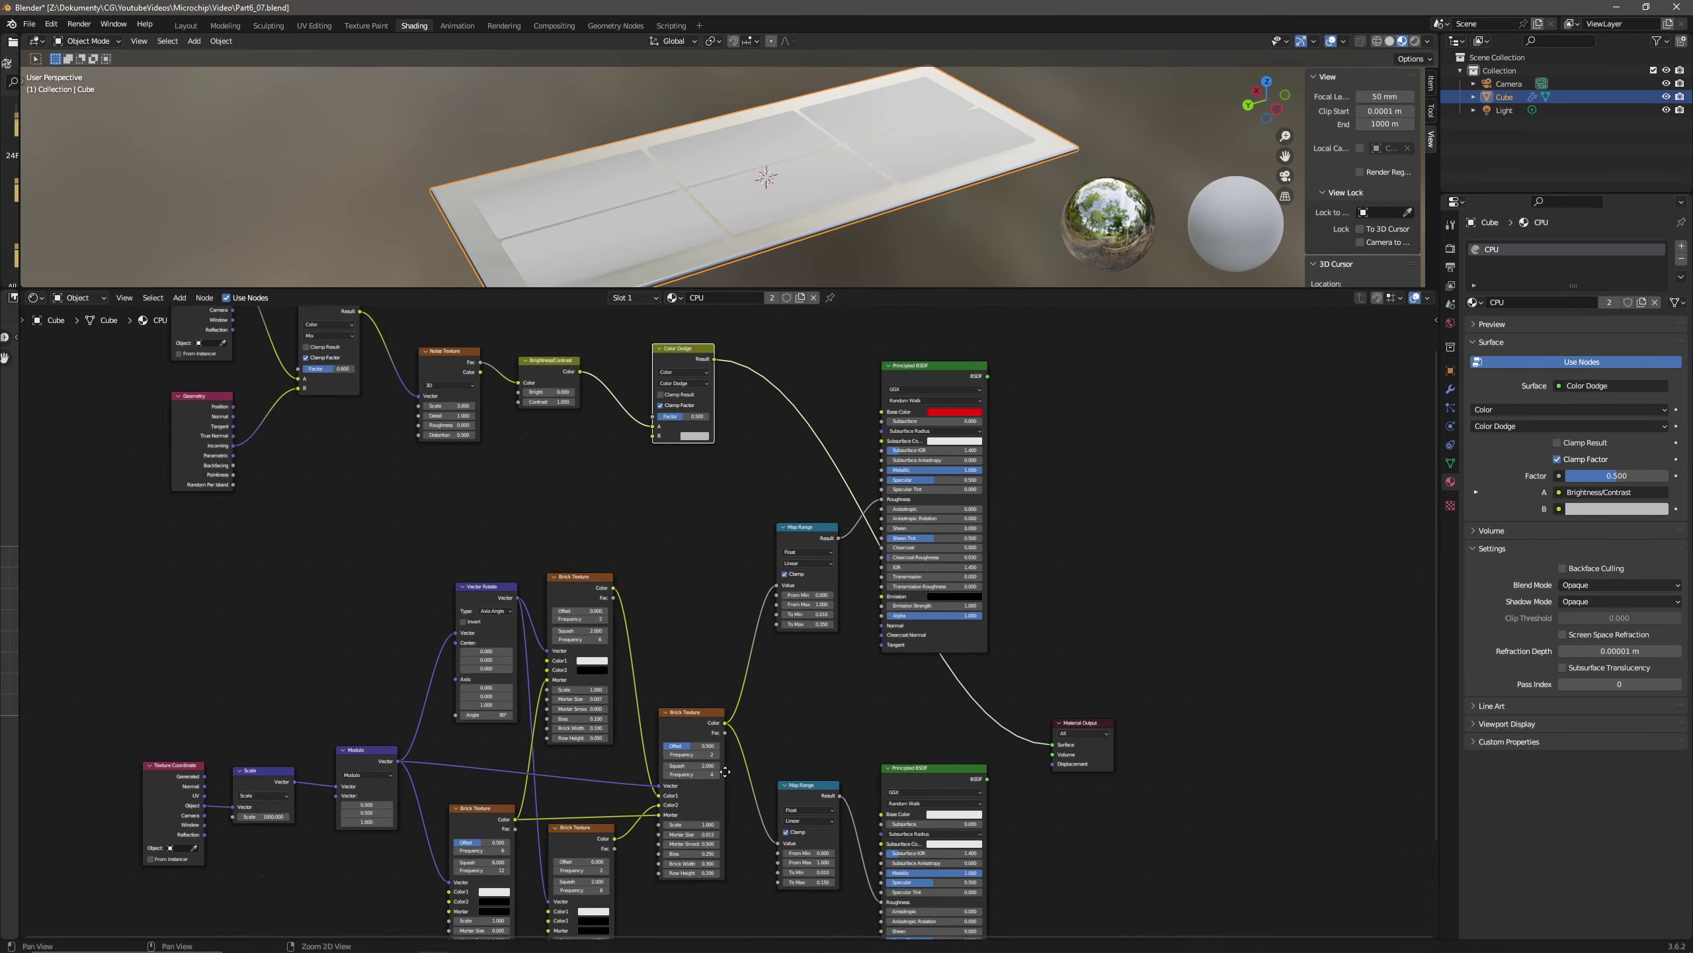
pyautogui.moveTo(713, 828); pyautogui.dragTo(641, 542)
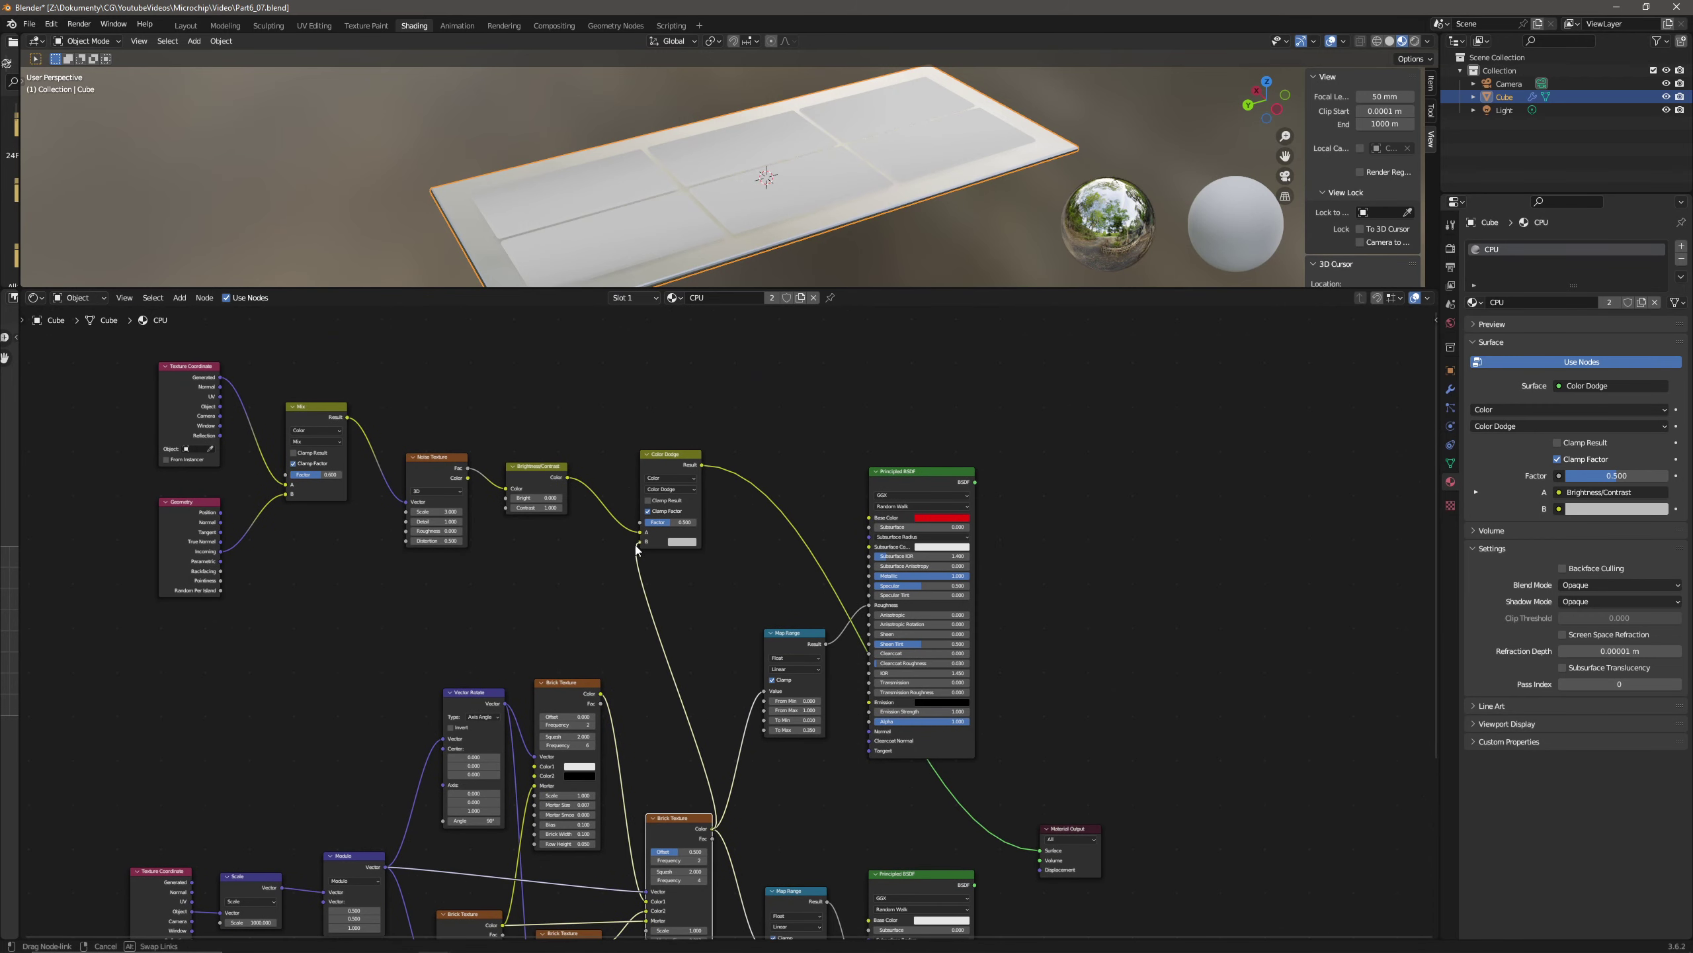
# - Set the Color Dodge node's Factor to 0.25 and check the pattern on the tiles
pyautogui.scroll(3, 675, 428)
pyautogui.moveTo(629, 452); pyautogui.dragTo(776, 617, button='middle')
pyautogui.scroll(6, 766, 593)
pyautogui.moveTo(818, 110); pyautogui.dragTo(780, 137, button='middle')
pyautogui.scroll(5, 815, 146)
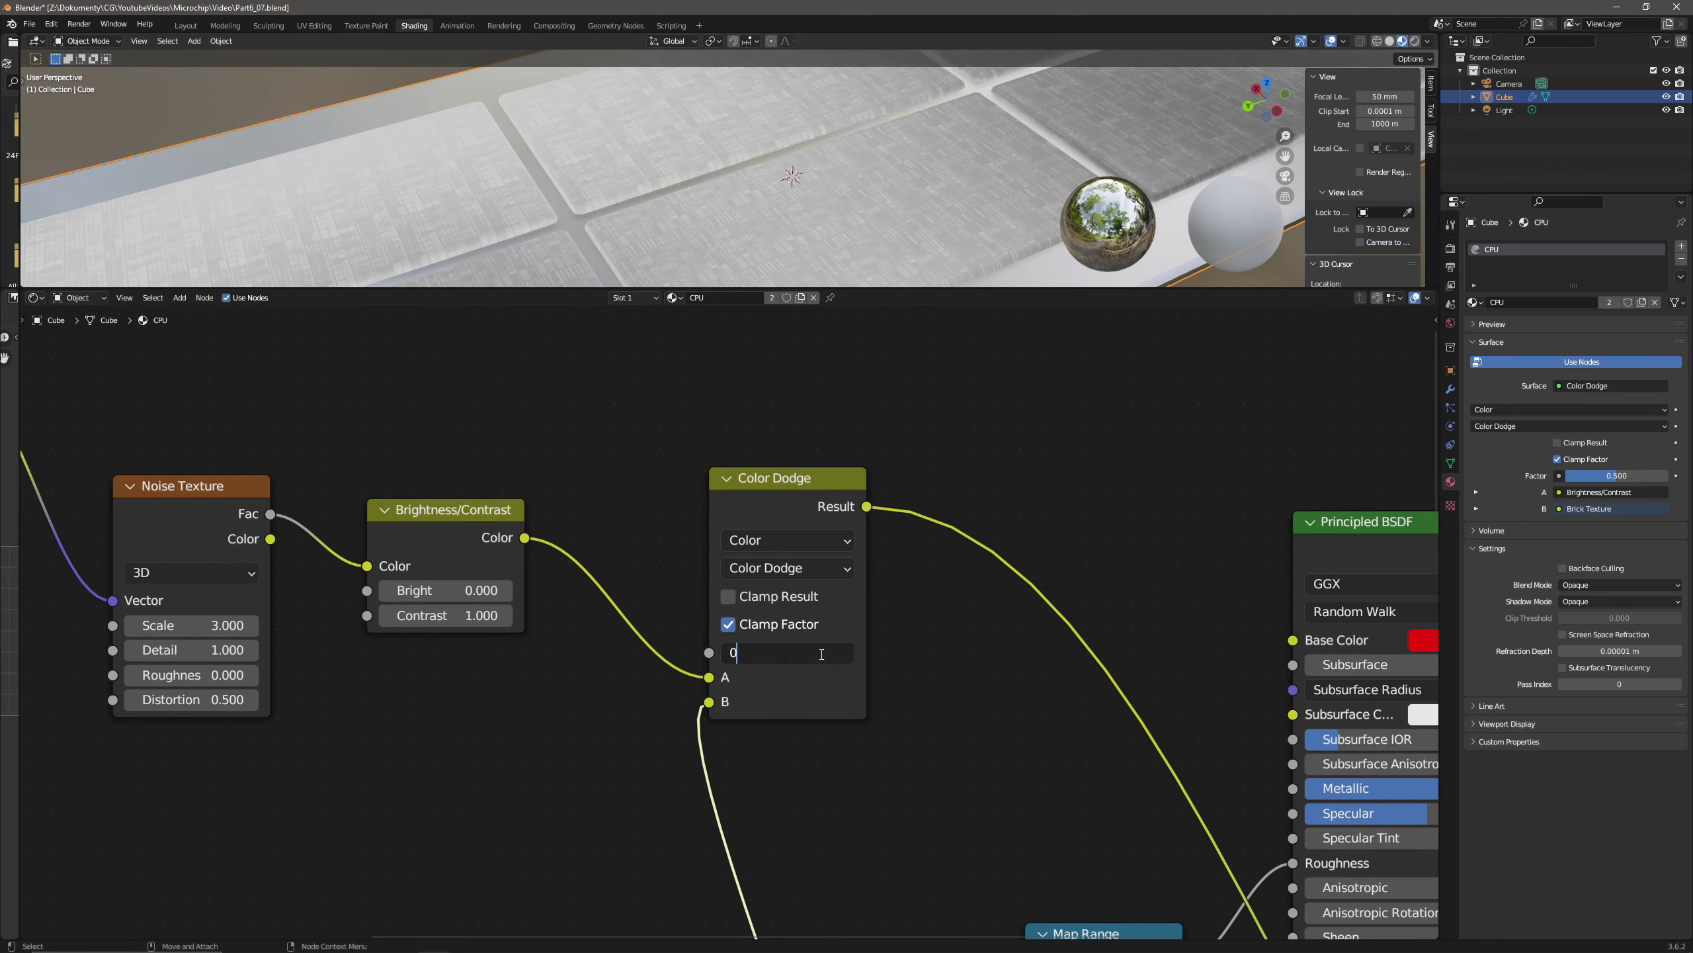
pyautogui.press('Return')
pyautogui.moveTo(850, 267); pyautogui.dragTo(897, 212, button='middle')
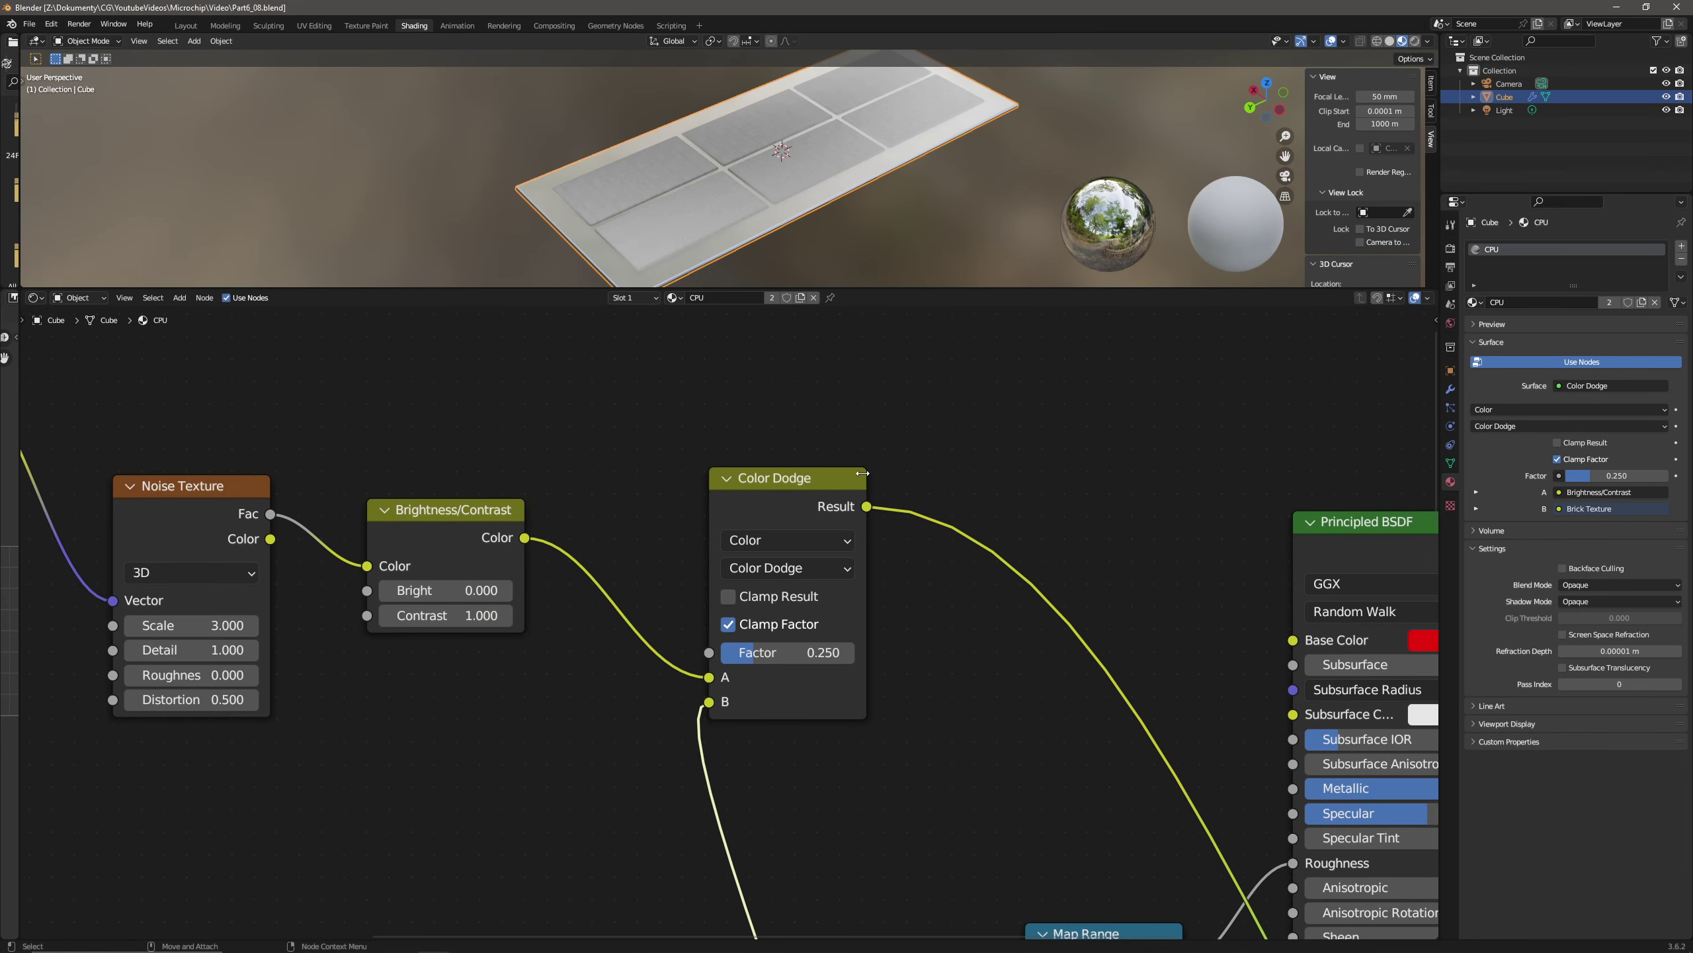
# - Insert a Color Ramp between the Color Dodge node and the Material Output
pyautogui.click(180, 298)
pyautogui.click(200, 312)
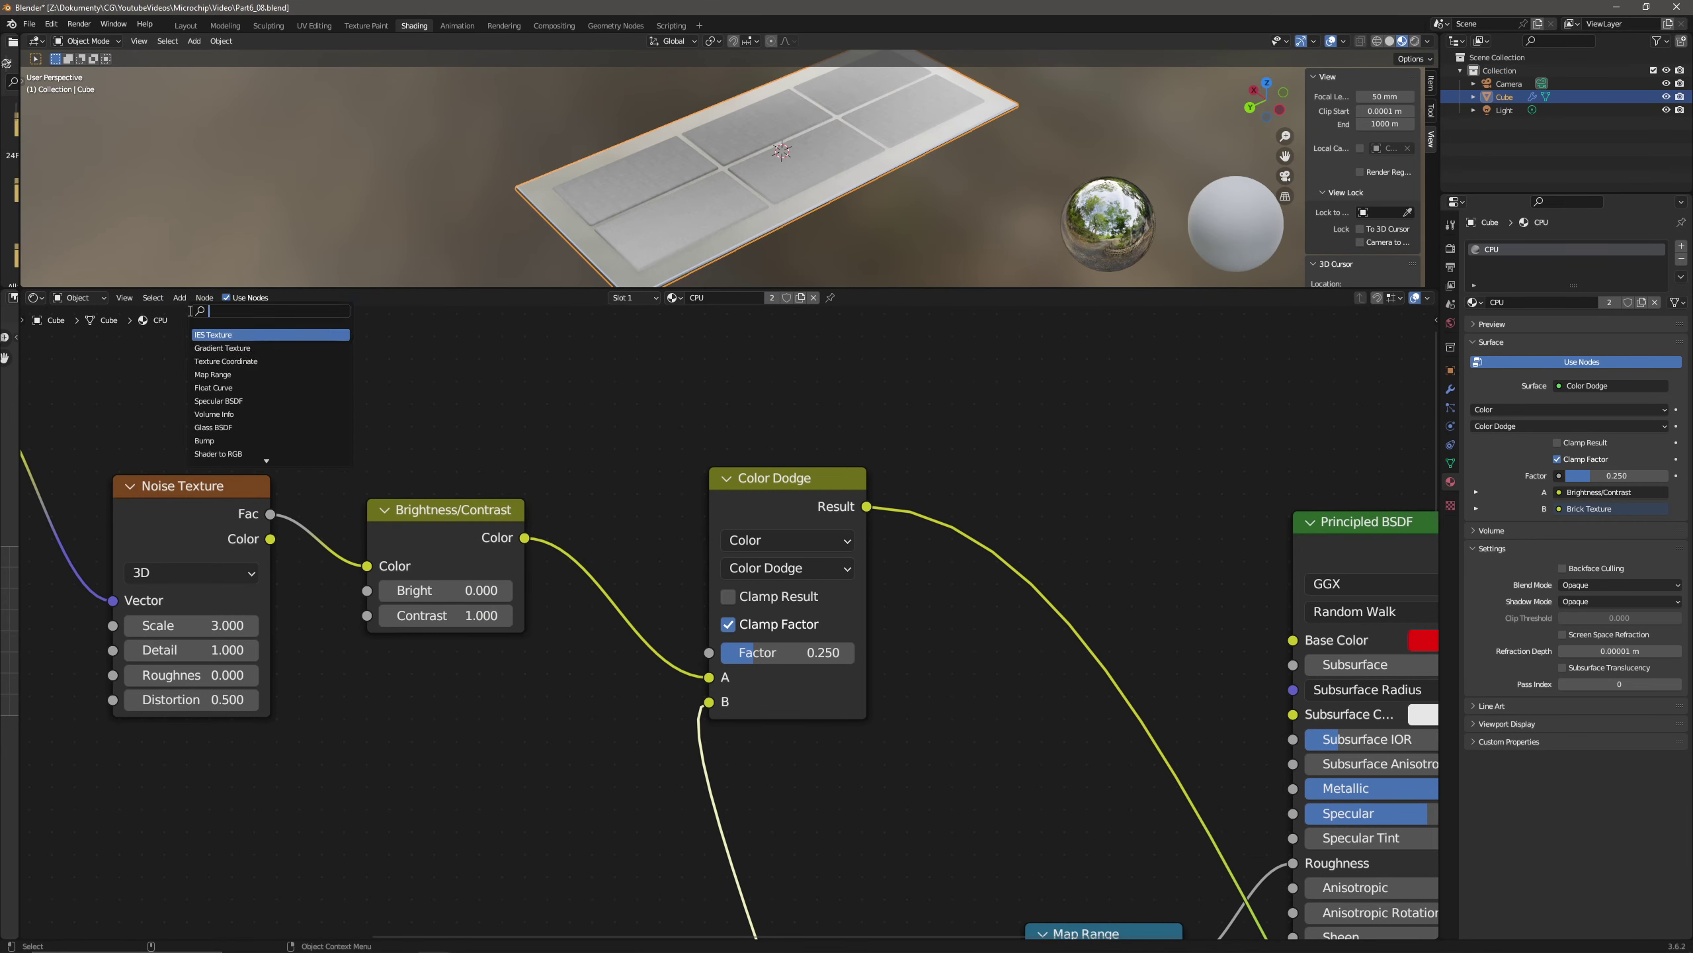
pyautogui.write('color ra')
pyautogui.press('Return')
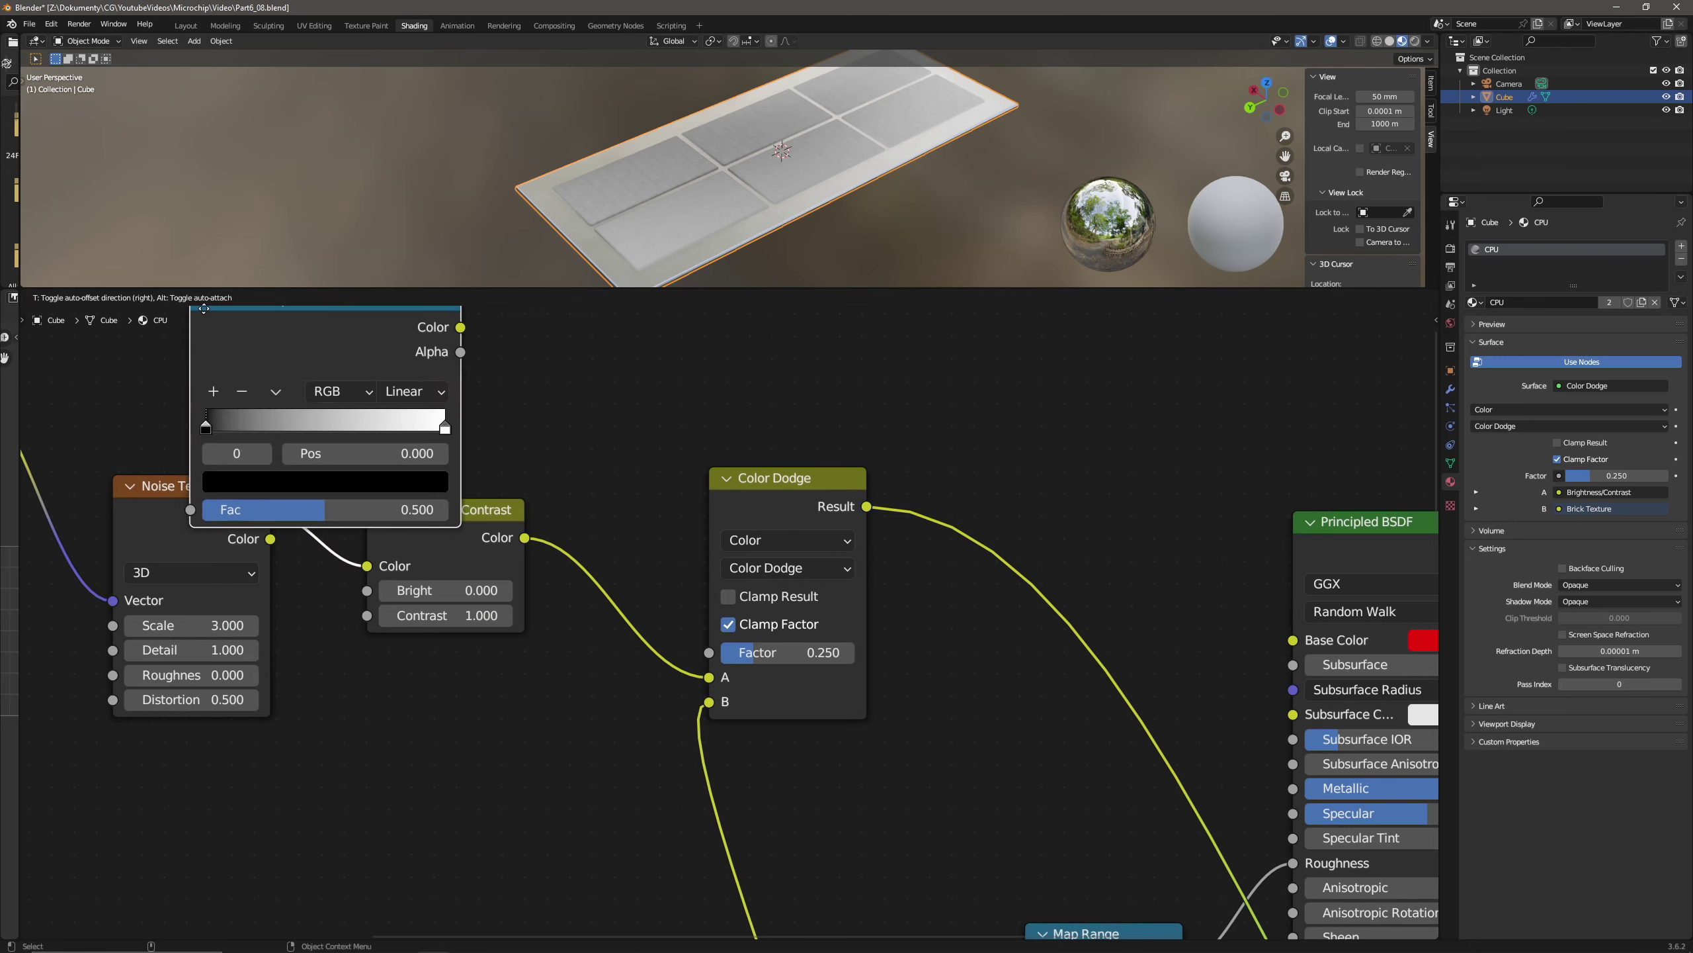
pyautogui.click(1016, 522)
# - Make the Color Ramp's first stop red by setting its Red value to 0.85
pyautogui.moveTo(1016, 522); pyautogui.dragTo(616, 511, button='middle')
pyautogui.scroll(2, 617, 509)
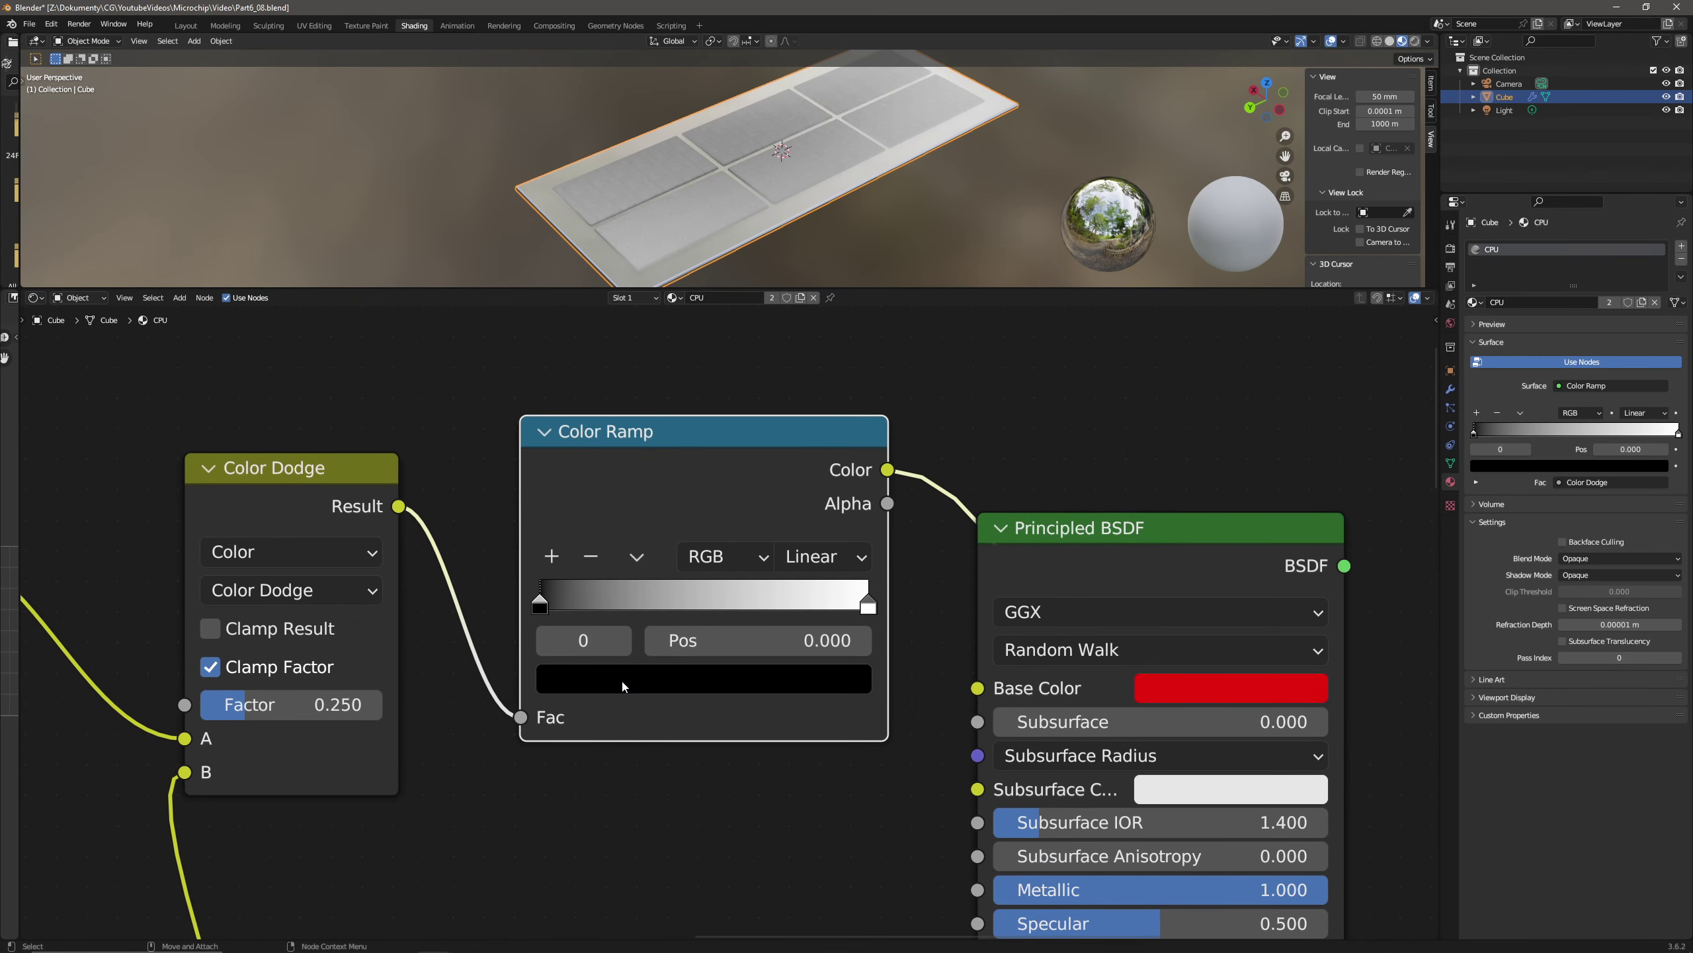
pyautogui.click(641, 687)
pyautogui.click(611, 505)
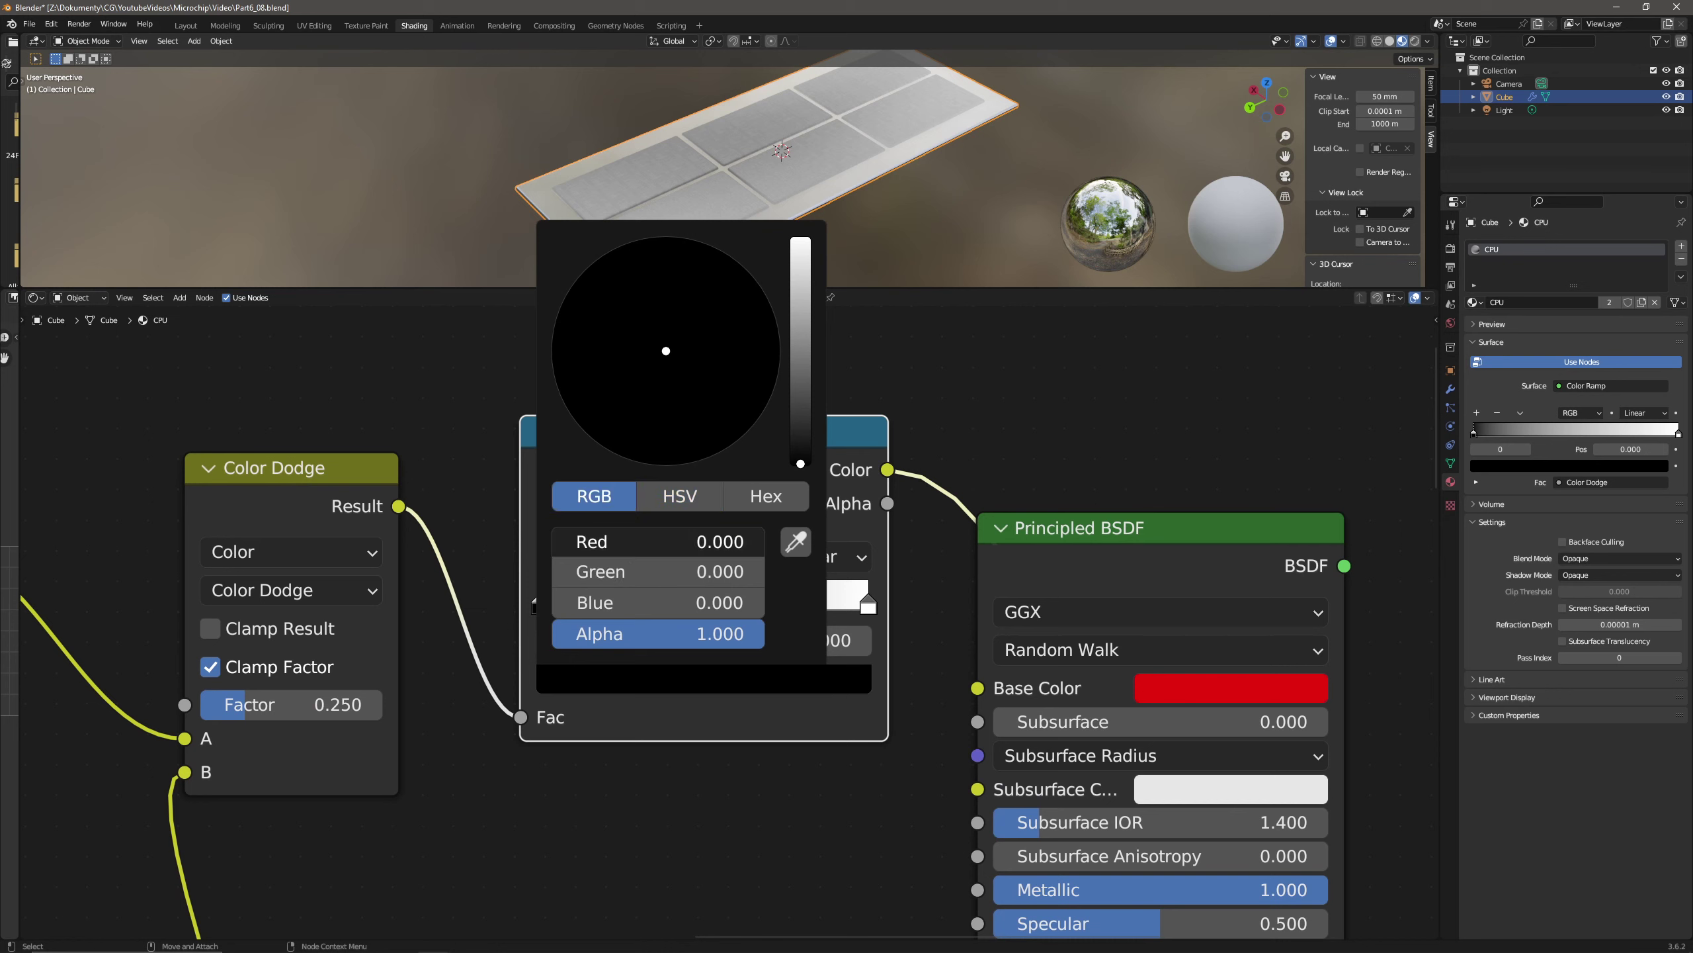
pyautogui.doubleClick(683, 535)
pyautogui.write('.85')
pyautogui.press('Return')
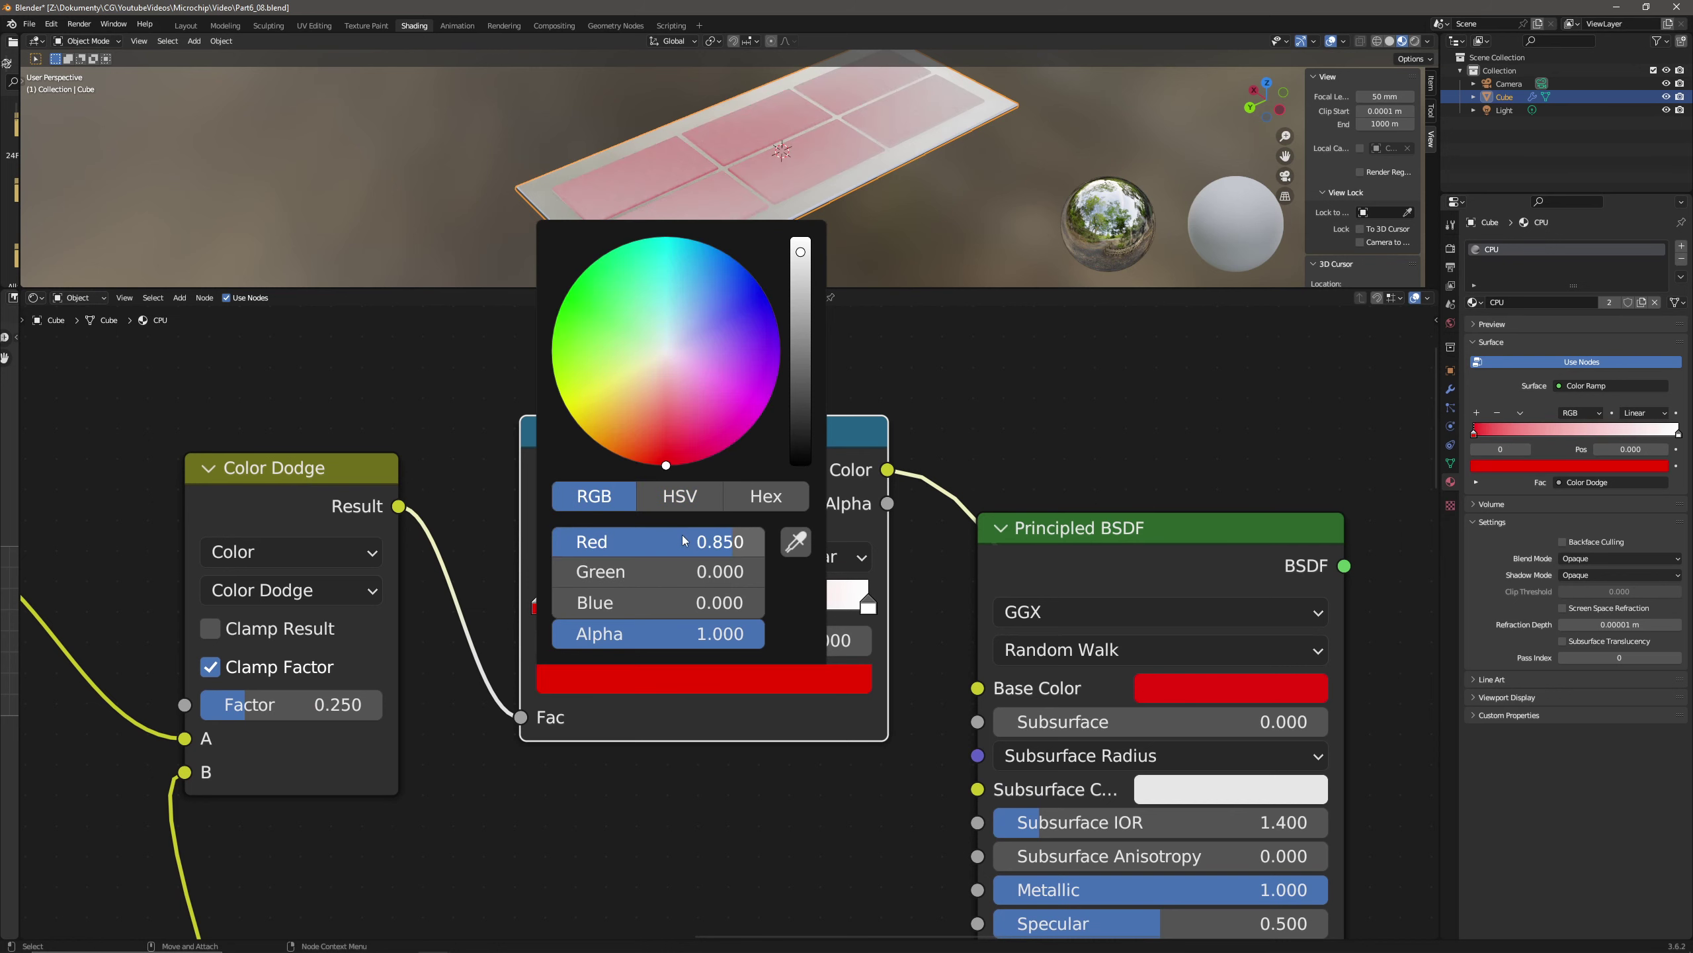
# - Add a Color Ramp stop at 0.5 and colour it yellow with Red 0.85, Green 0.85 and Blue 0
pyautogui.click(555, 559)
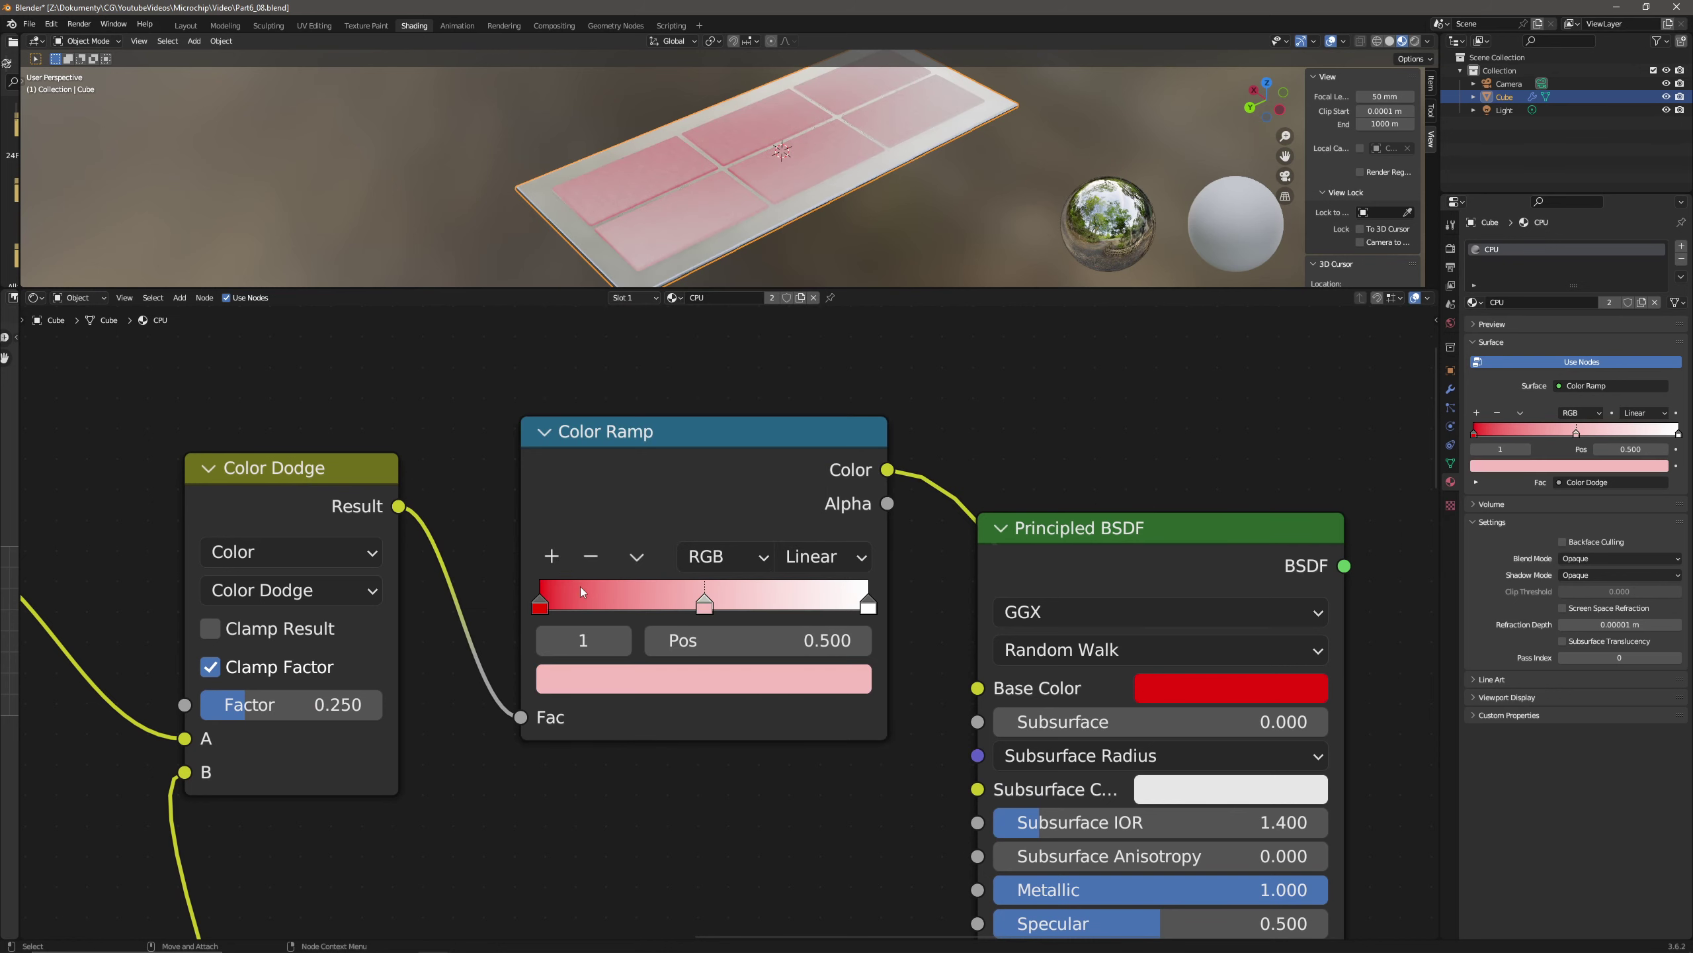
pyautogui.click(720, 689)
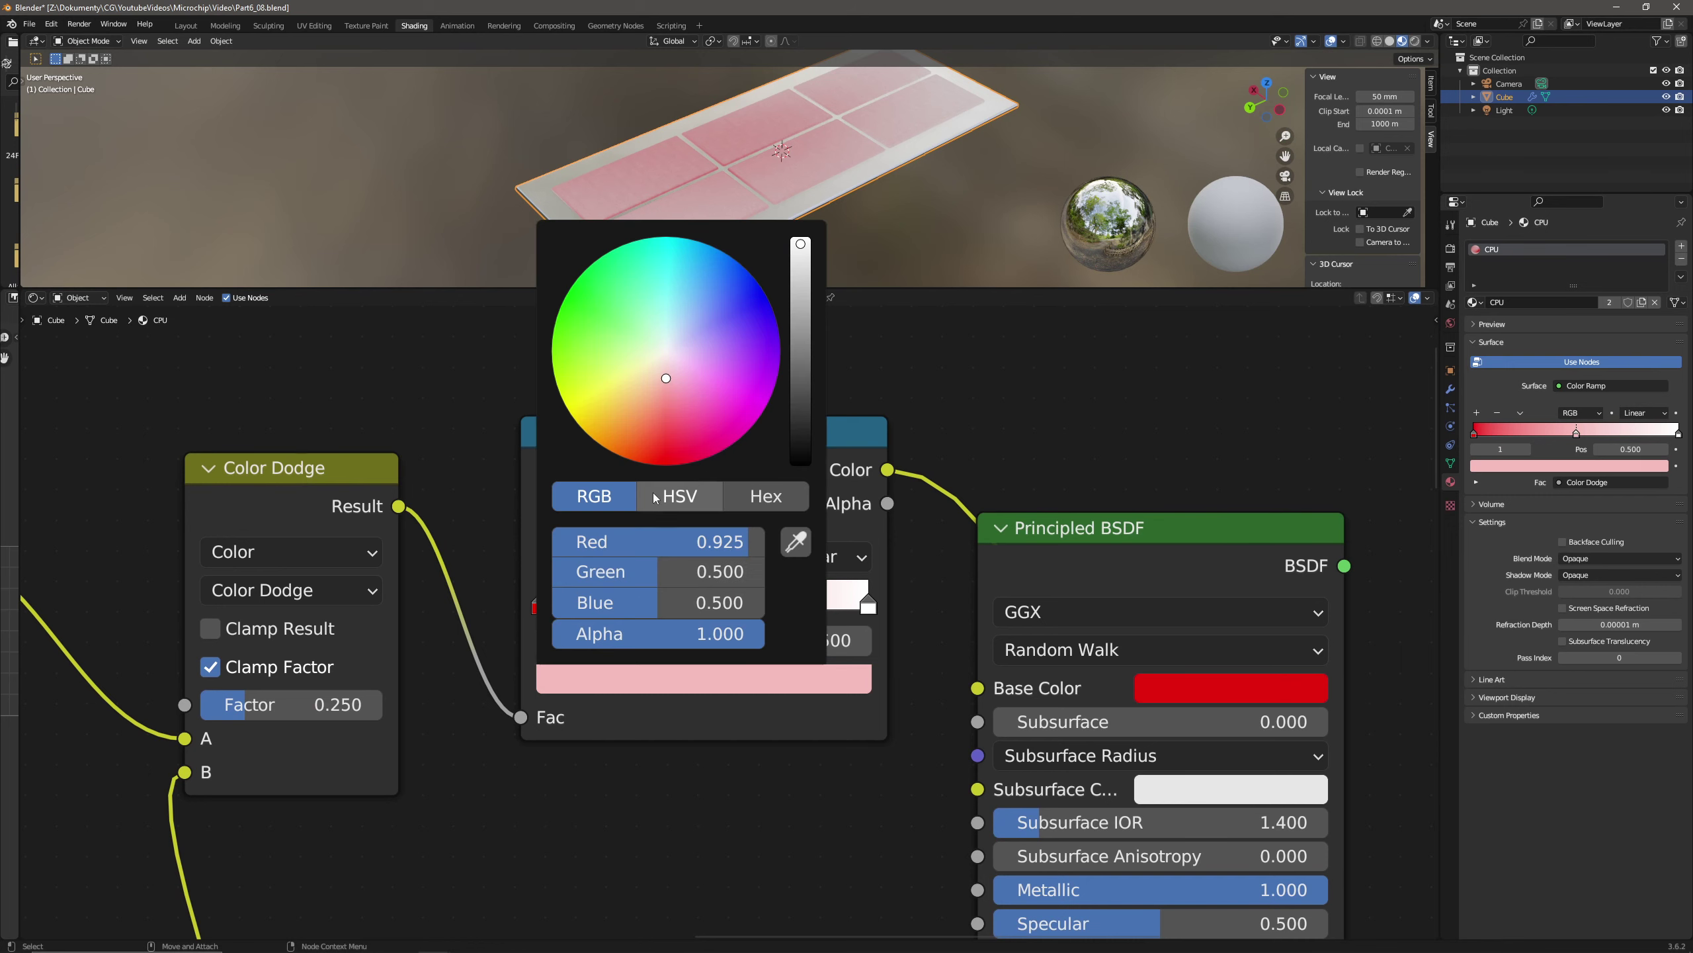
pyautogui.click(676, 548)
pyautogui.write('0.85')
pyautogui.press('Tab')
pyautogui.write('0.85')
pyautogui.press('Tab')
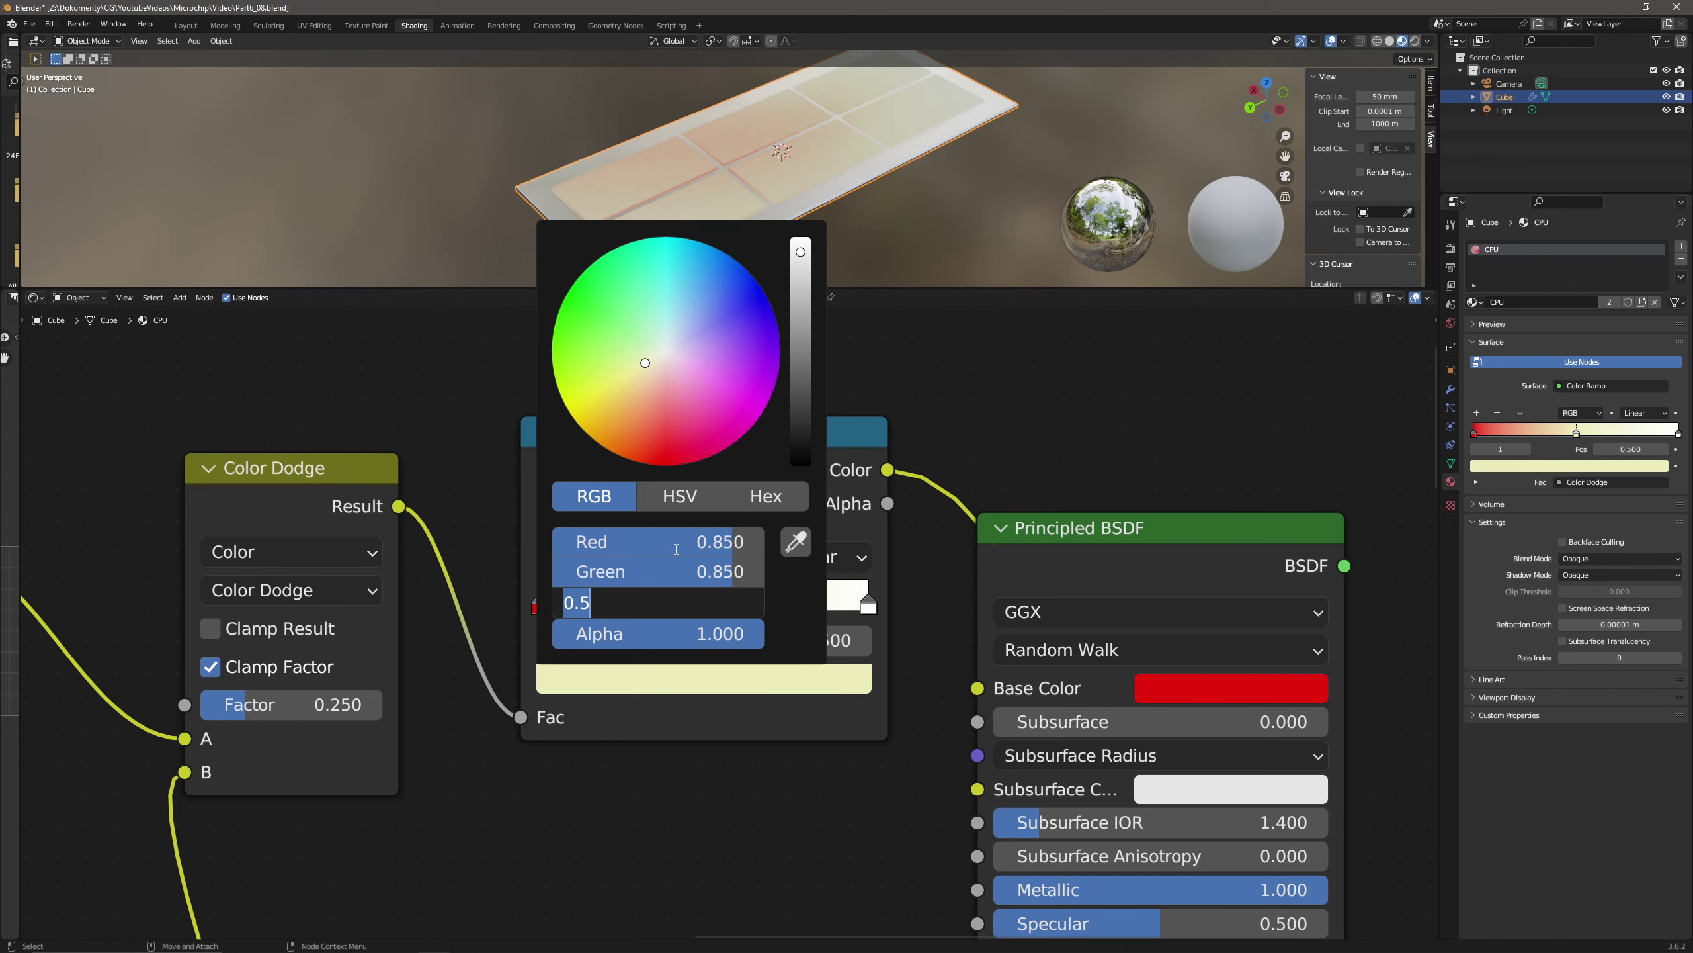
pyautogui.write('0')
pyautogui.press('Return')
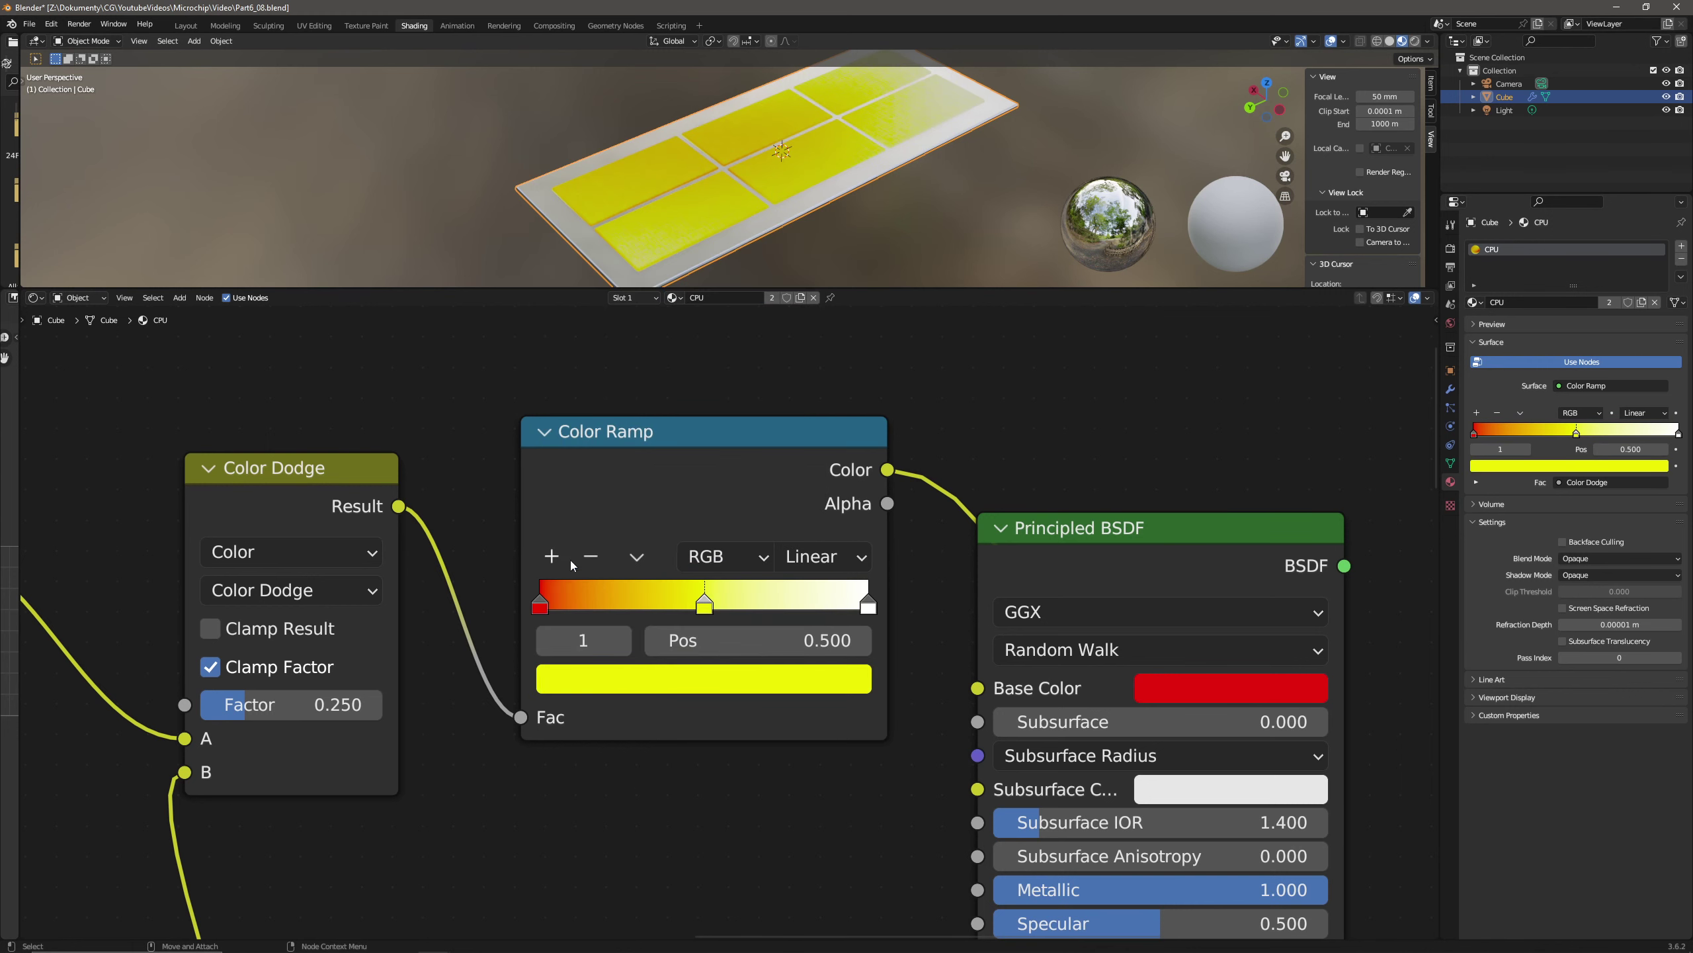
# - Add another Color Ramp stop at about 0.49 and move the yellow stop closer to the red one
pyautogui.click(552, 555)
pyautogui.moveTo(624, 604); pyautogui.dragTo(756, 687)
pyautogui.click(757, 686)
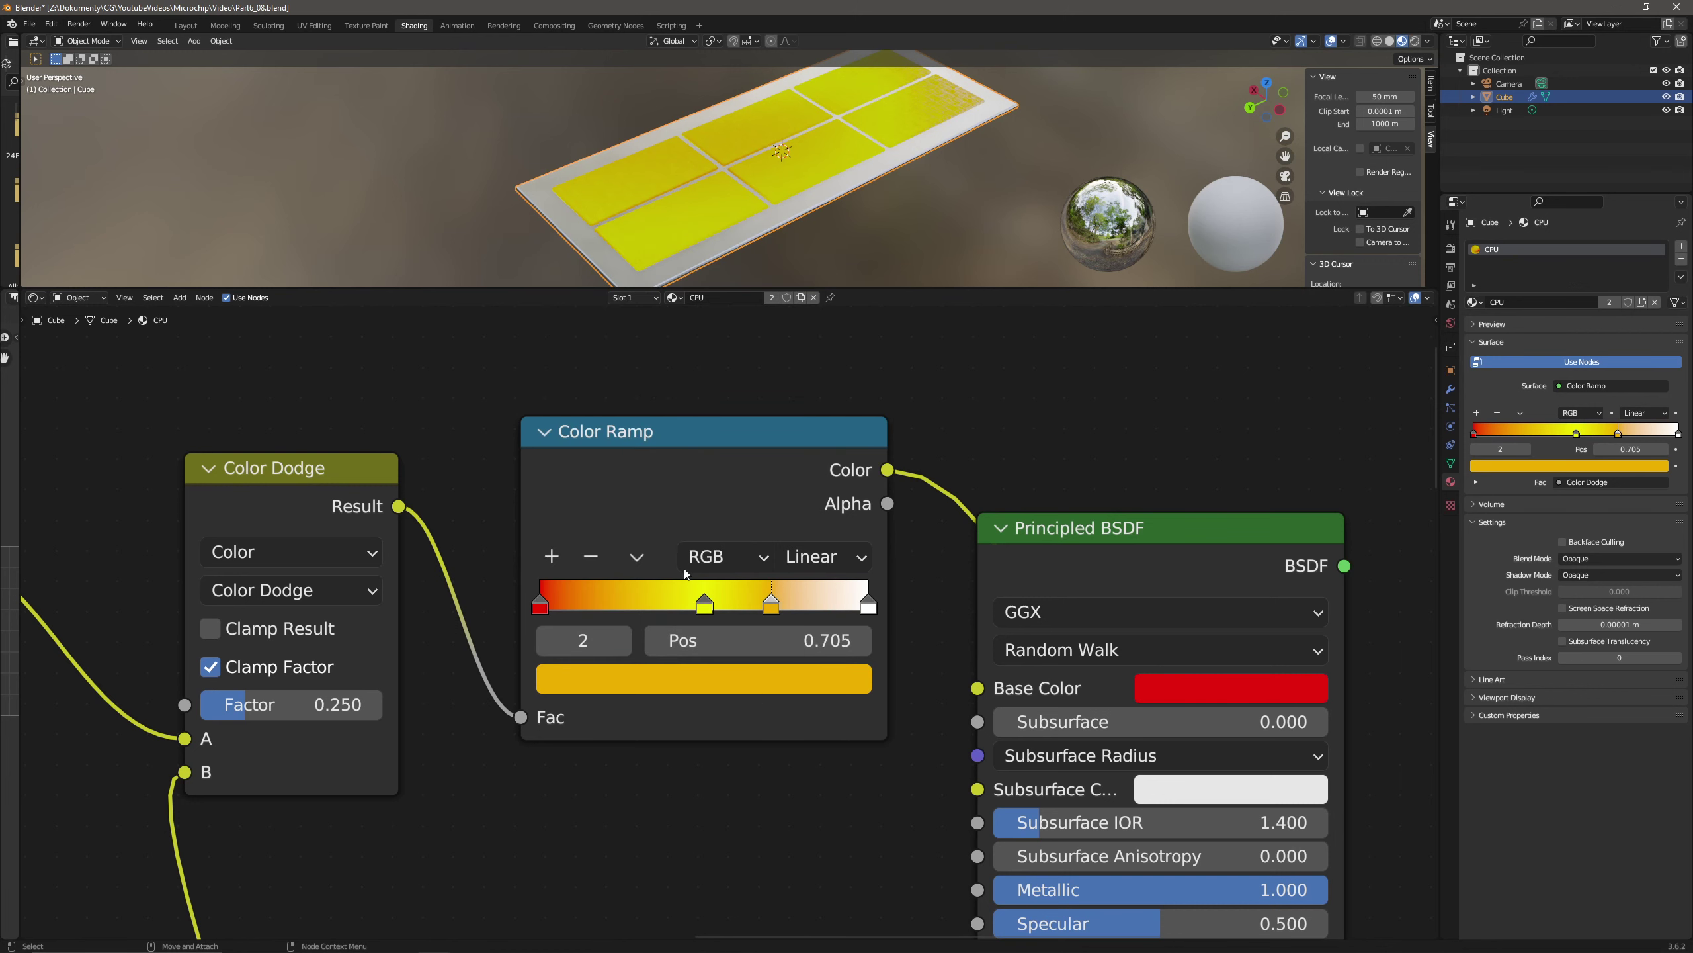
pyautogui.click(637, 556)
pyautogui.click(645, 569)
pyautogui.moveTo(703, 604); pyautogui.dragTo(595, 605)
pyautogui.moveTo(771, 605); pyautogui.dragTo(701, 604)
# - Colour the new middle Color Ramp stop green with Red 0 and Green 0.85
pyautogui.click(718, 687)
pyautogui.click(677, 541)
pyautogui.write('0.425')
pyautogui.press('Tab')
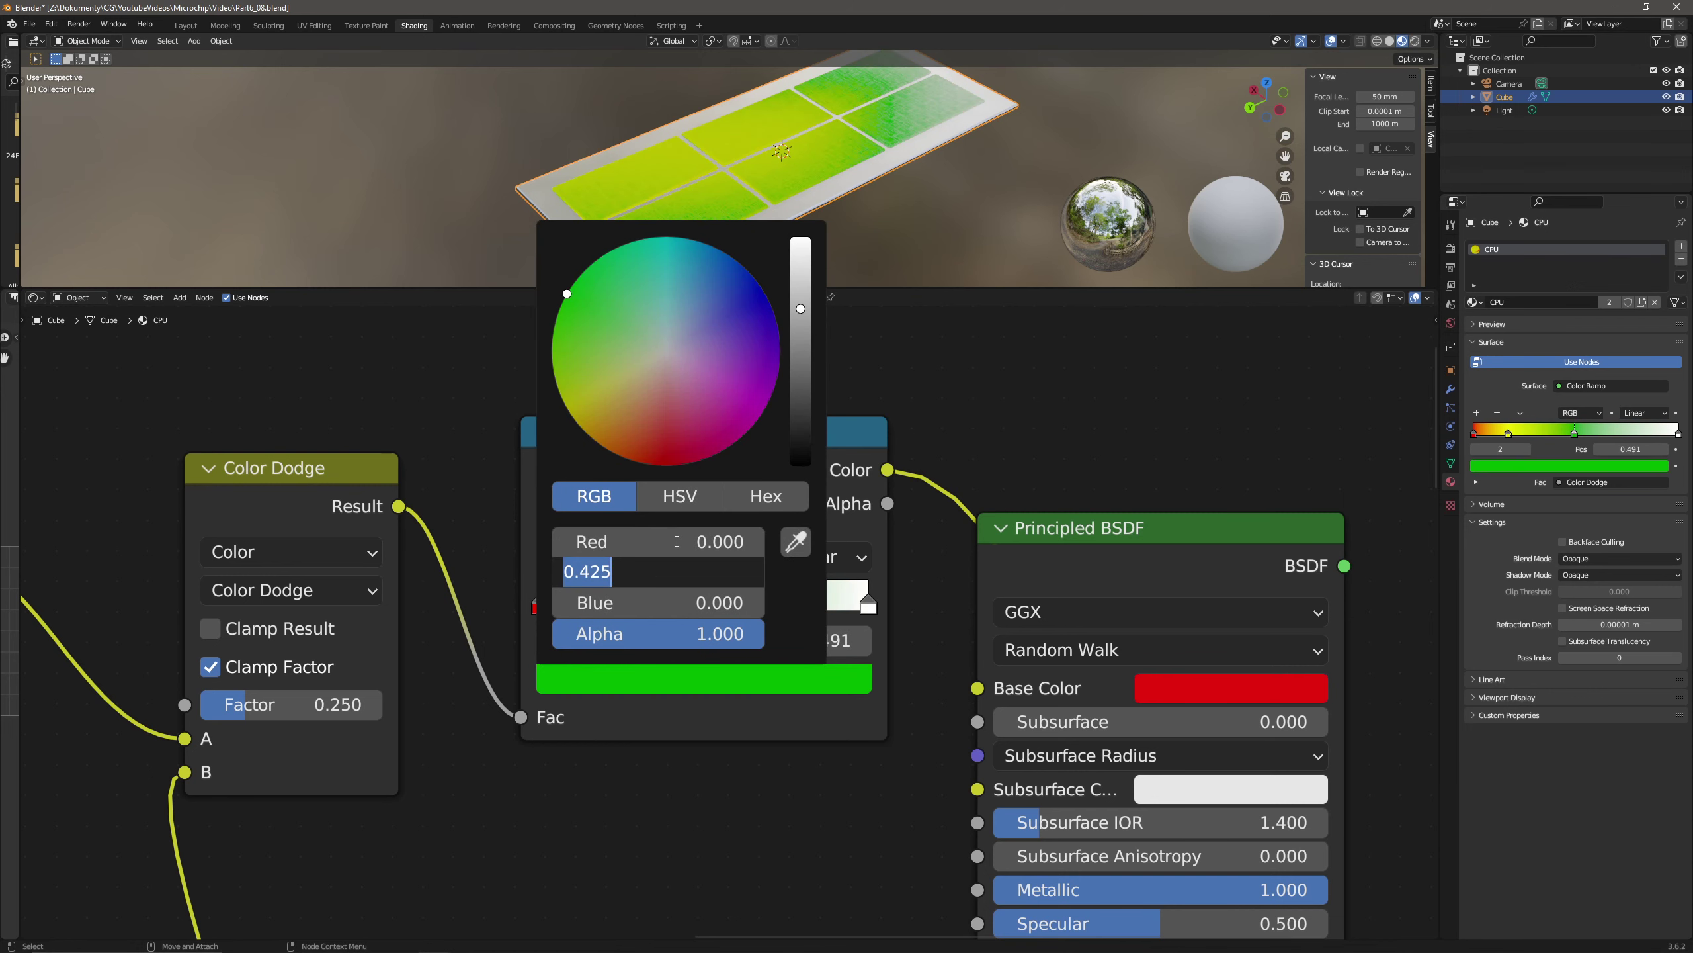
pyautogui.write('0.85')
pyautogui.press('Return')
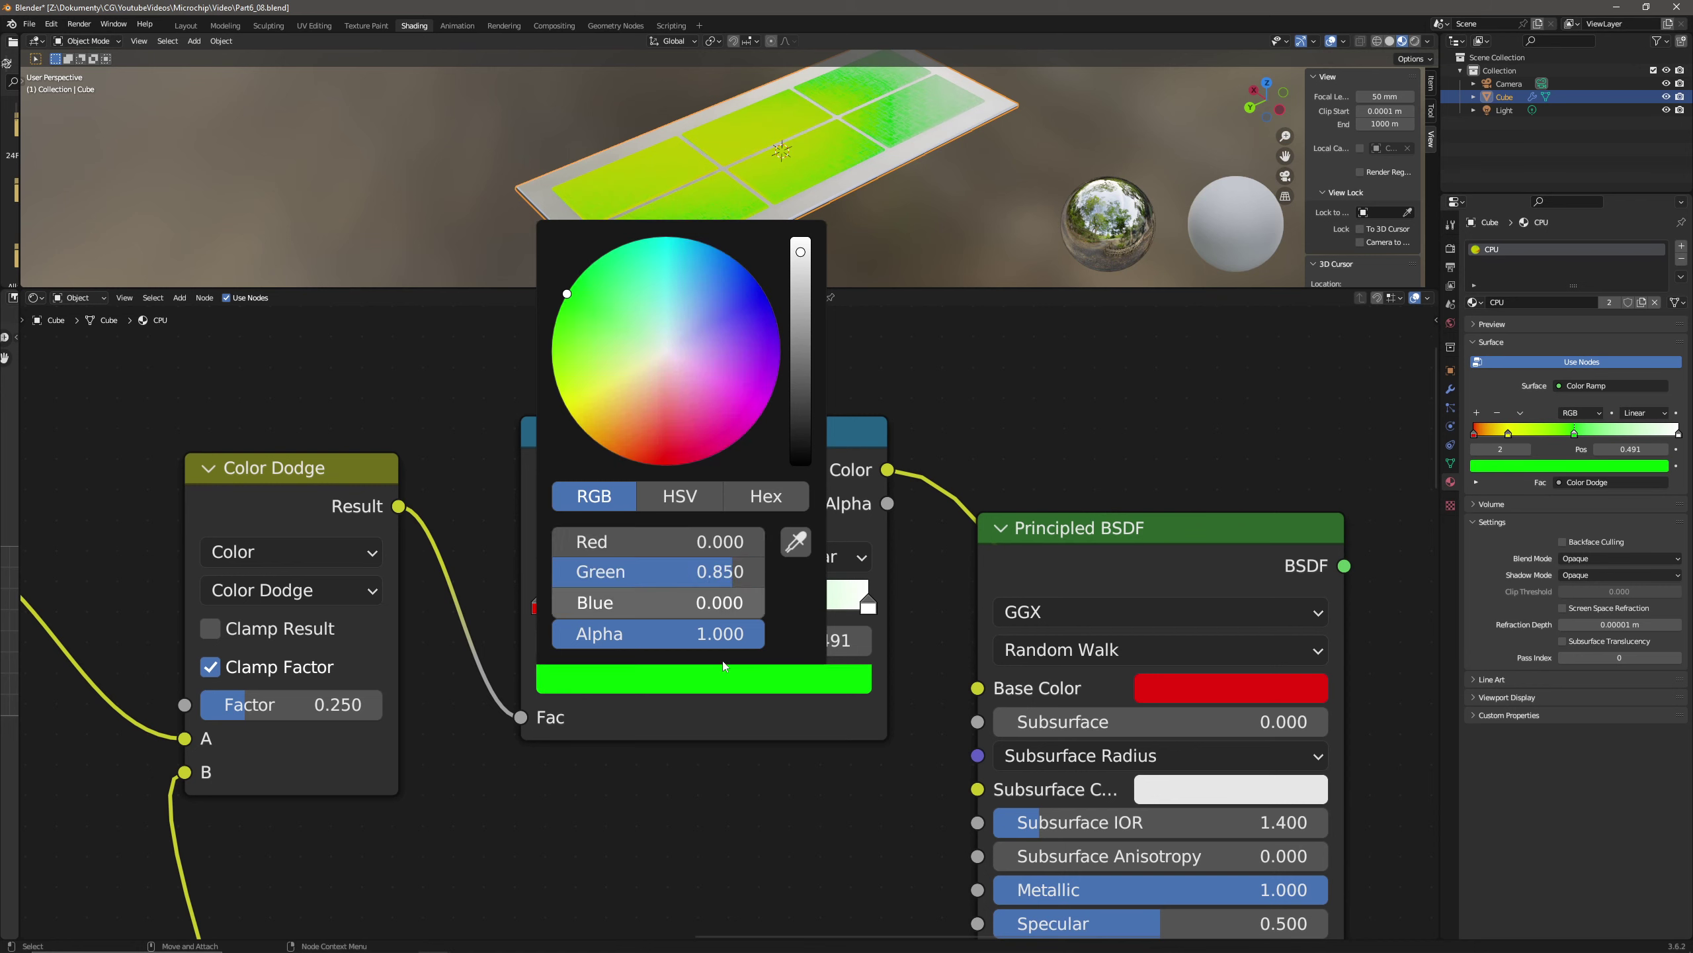
# - Add a cyan Color Ramp stop at about 0.66 with Red 0, Green 0.85 and Blue 0.85, and move the green stop to about 0.36
pyautogui.click(551, 556)
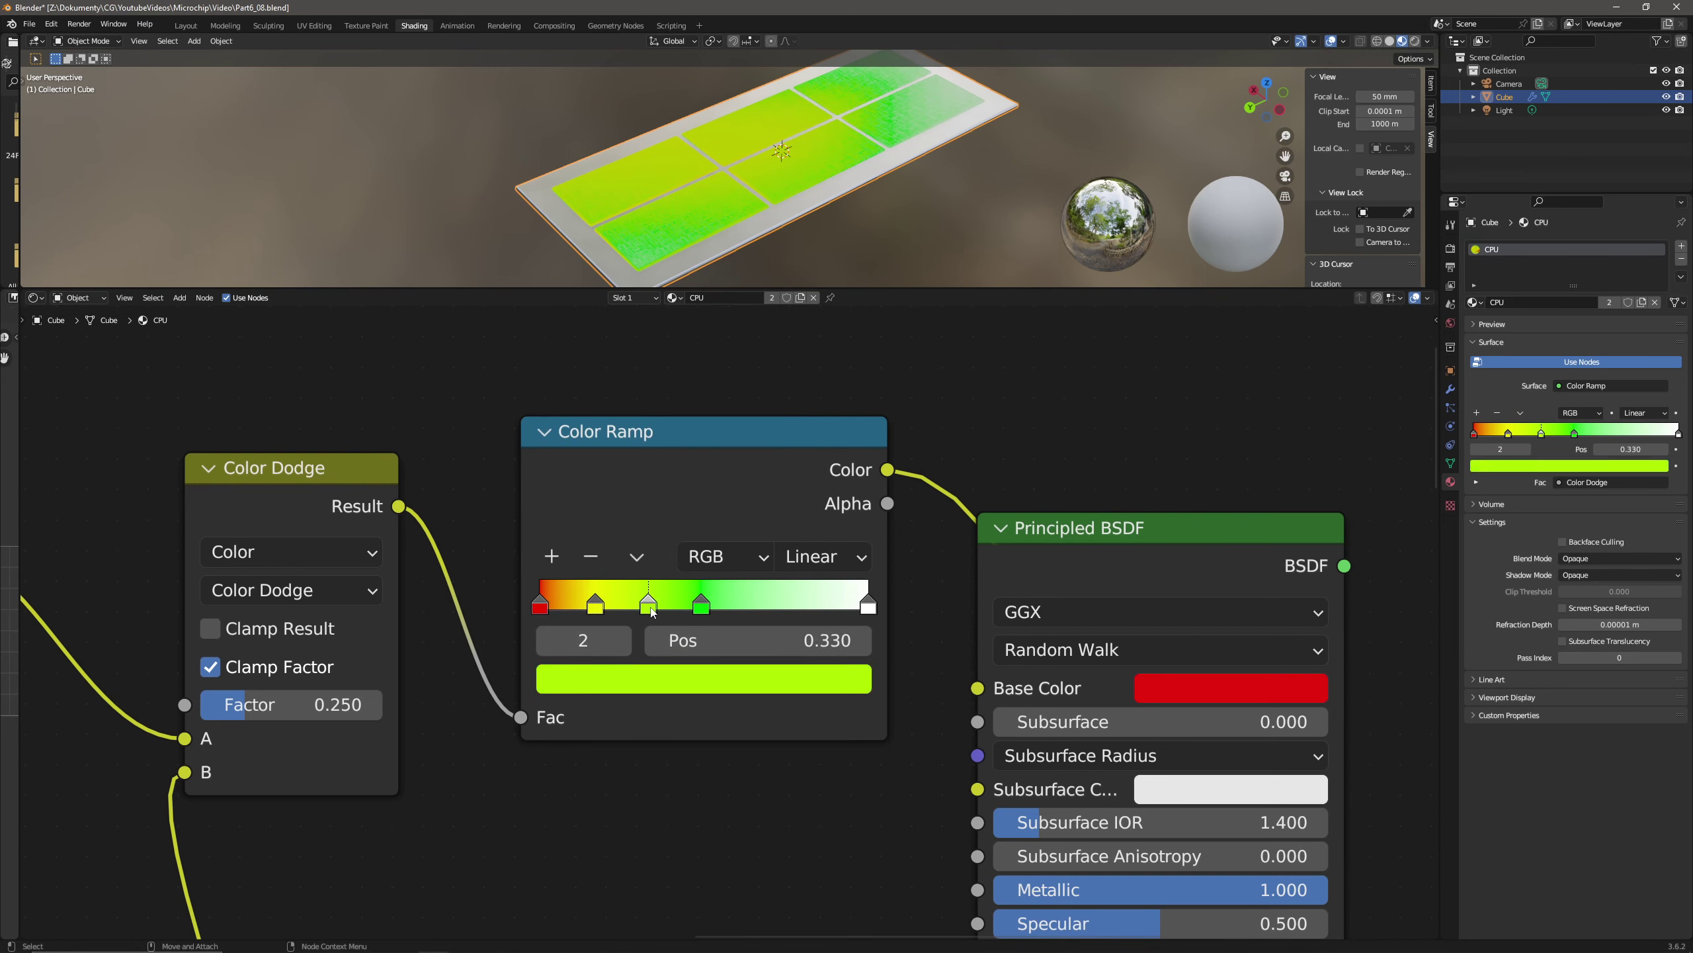
pyautogui.moveTo(659, 608); pyautogui.dragTo(757, 608)
pyautogui.click(733, 679)
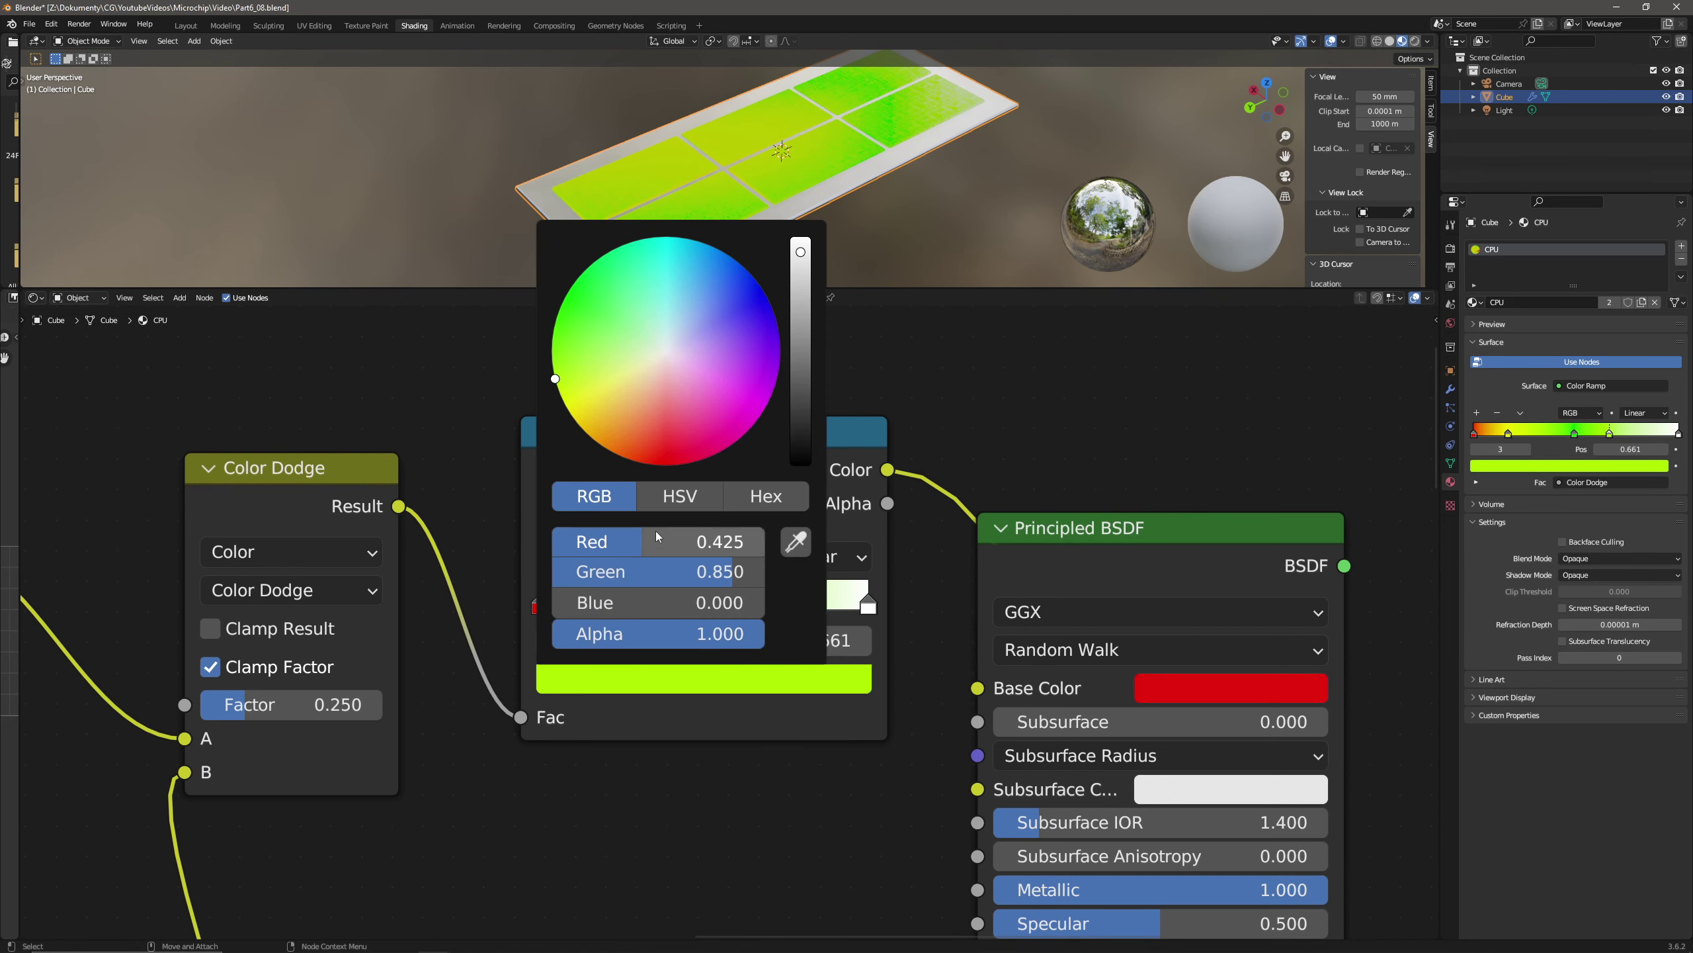
pyautogui.doubleClick(669, 544)
pyautogui.write('0')
pyautogui.press('Tab')
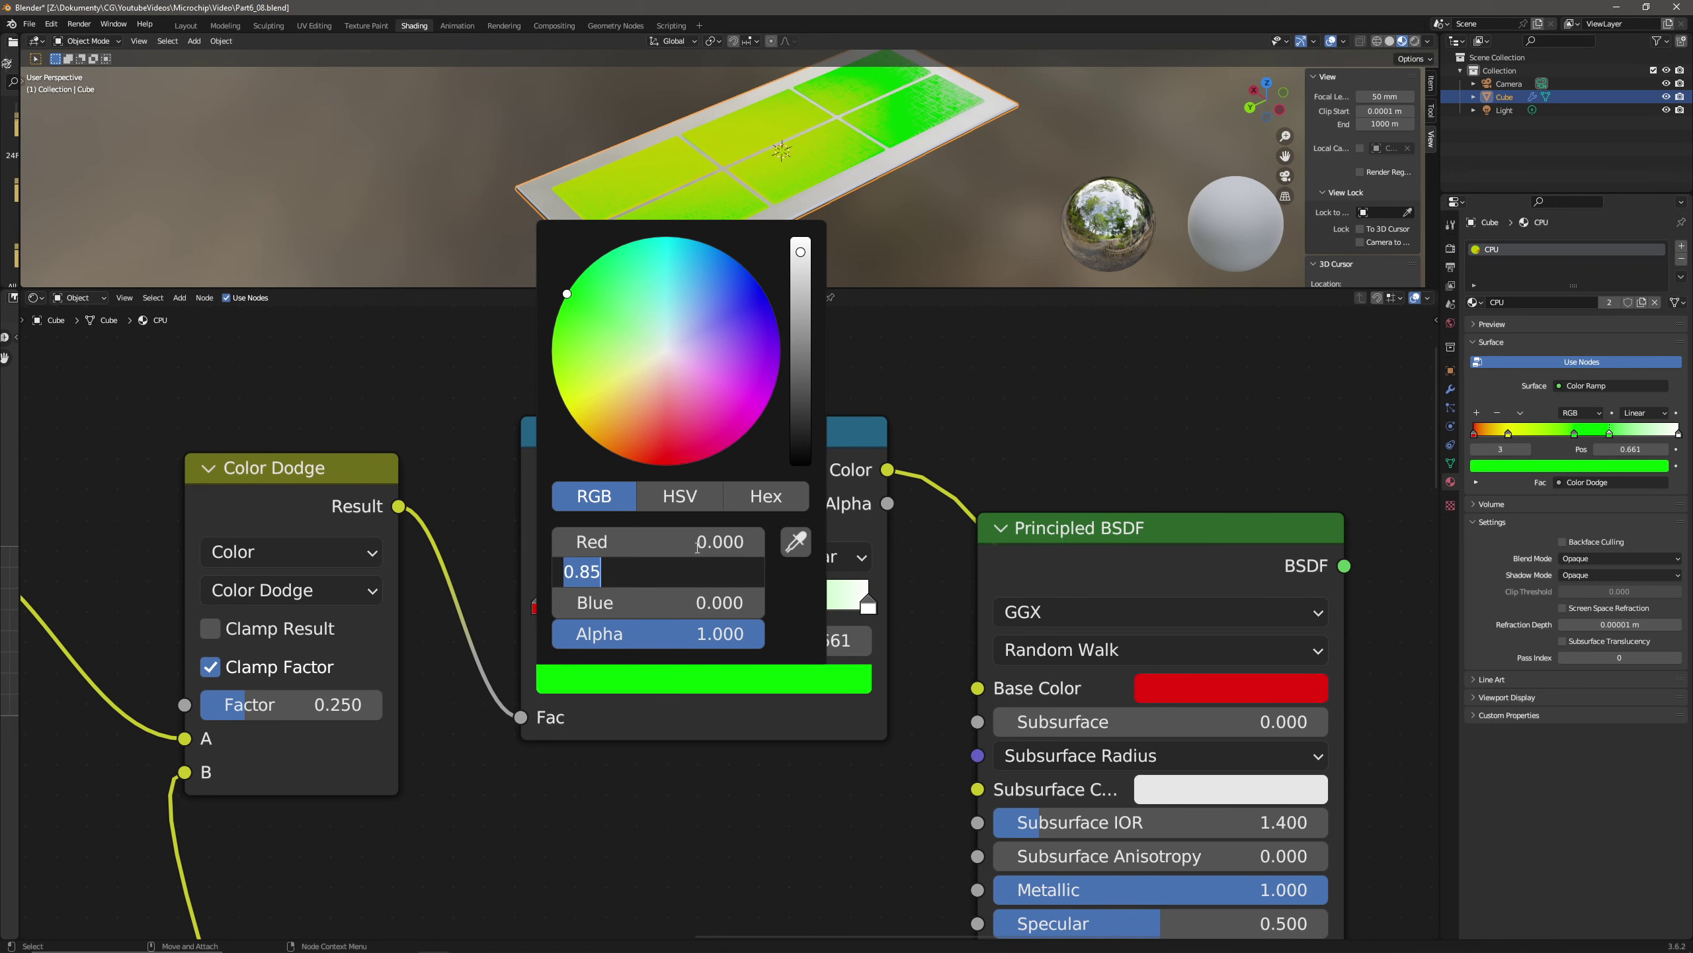
pyautogui.press('Tab')
pyautogui.write('0.85')
pyautogui.press('Return')
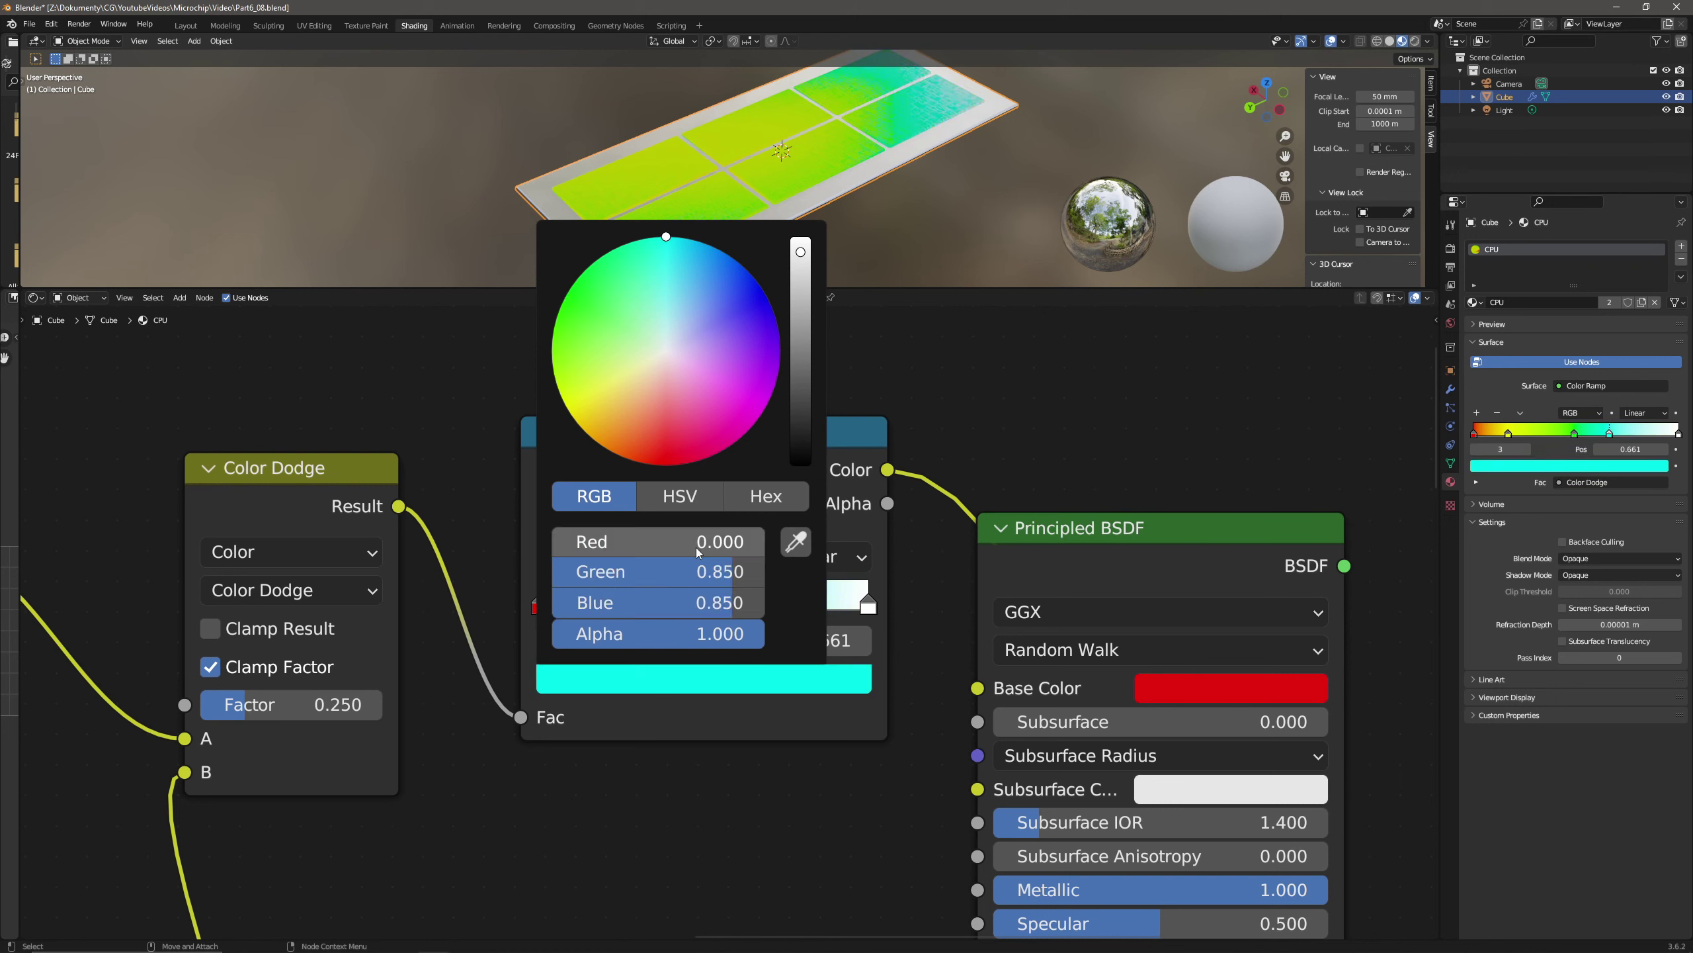
pyautogui.click(658, 604)
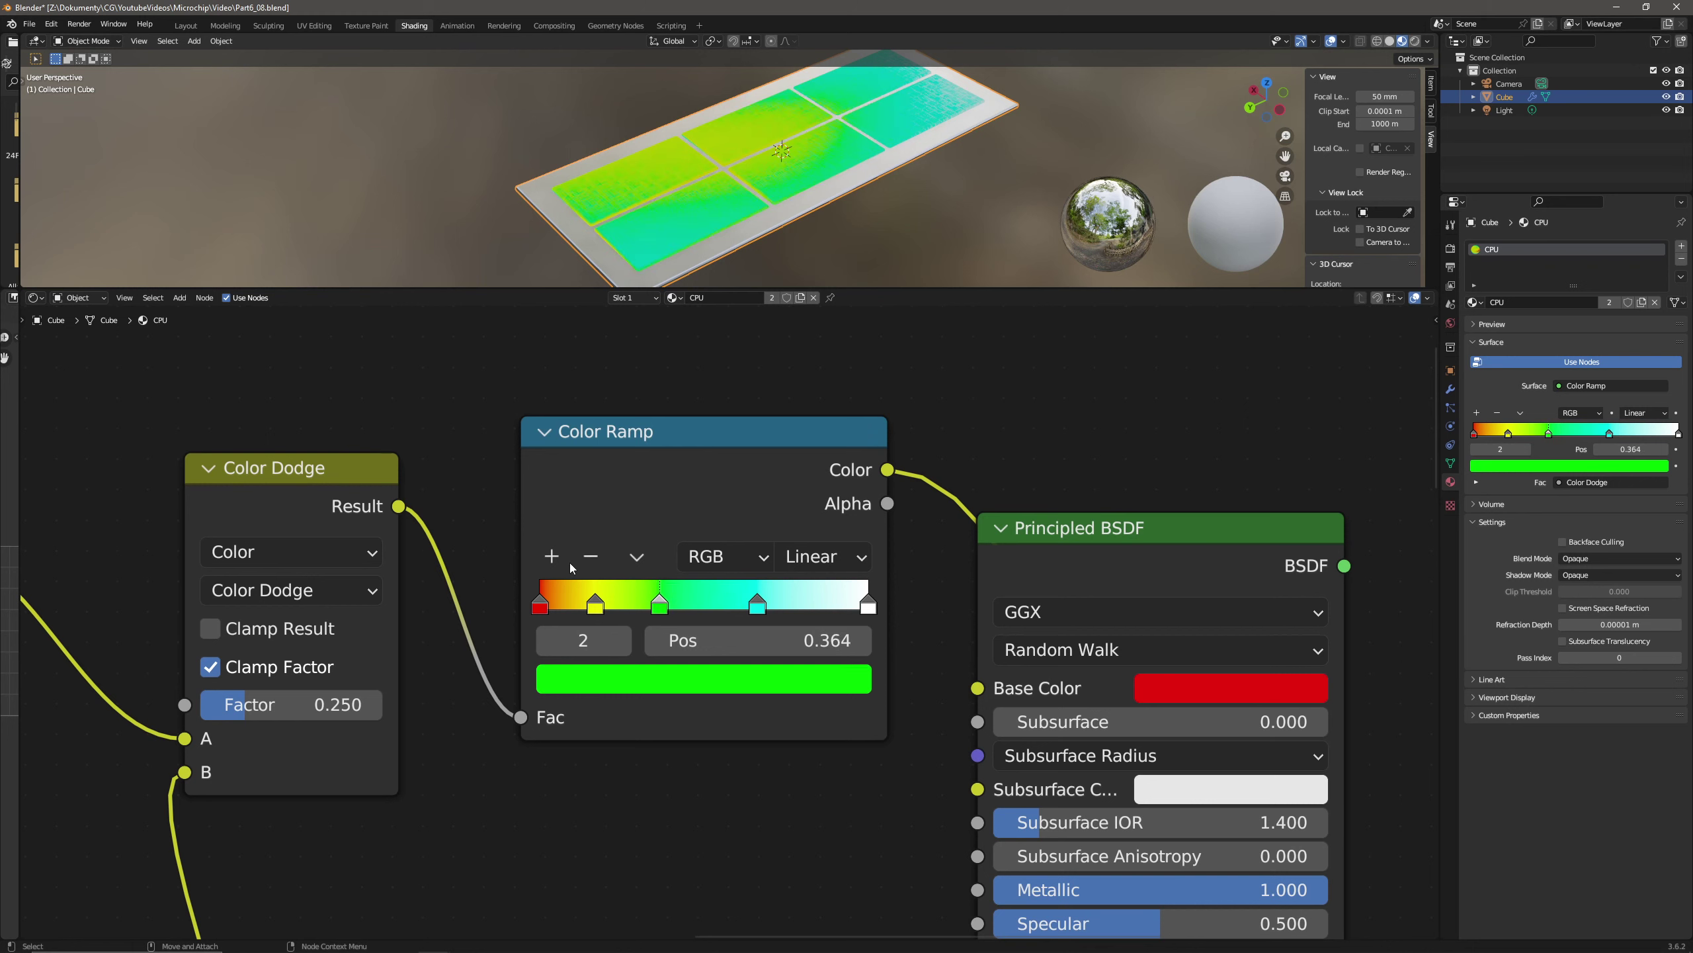
# - Add a blue Color Ramp stop at about 0.81 with Red 0, Green 0 and Blue 0.8, and move the cyan stop to about 0.55
pyautogui.click(553, 557)
pyautogui.moveTo(629, 604); pyautogui.dragTo(807, 603)
pyautogui.click(756, 692)
pyautogui.click(721, 541)
pyautogui.write('0')
pyautogui.press('Tab')
pyautogui.write('0')
pyautogui.press('Tab')
pyautogui.write('0.8')
pyautogui.press('Return')
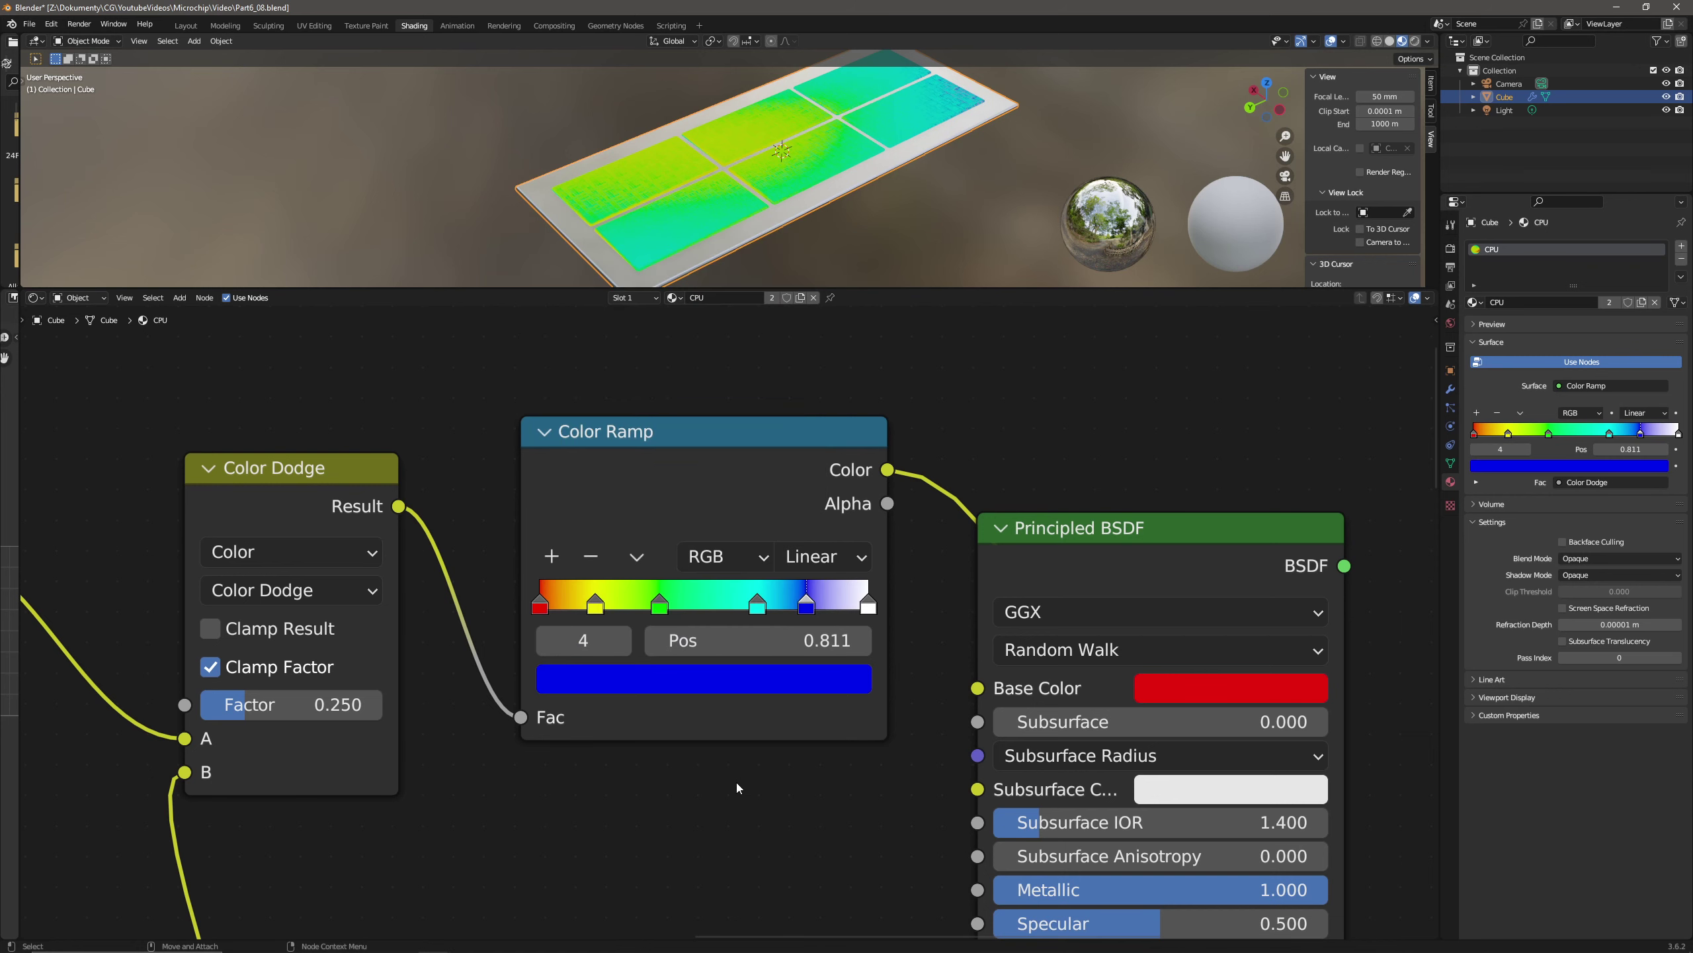
pyautogui.moveTo(758, 604); pyautogui.dragTo(720, 604)
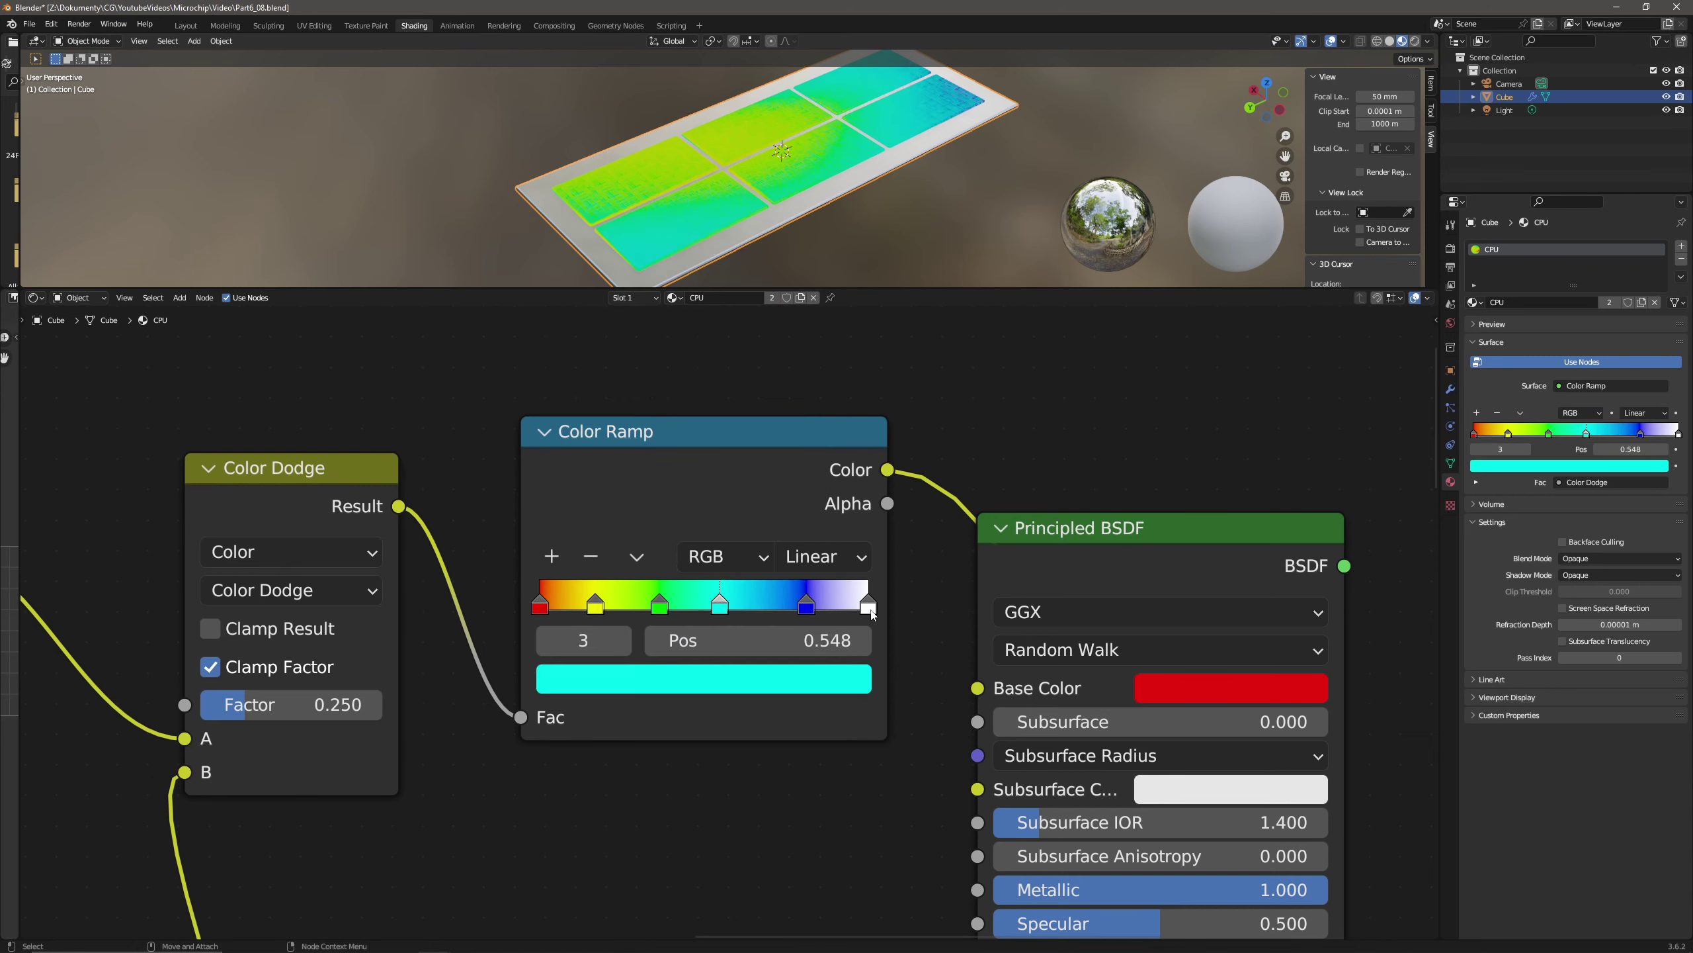
# - Colour the Color Ramp's last stop magenta with Red 0.85, Green 0 and Blue 0.85
pyautogui.click(869, 609)
pyautogui.click(806, 687)
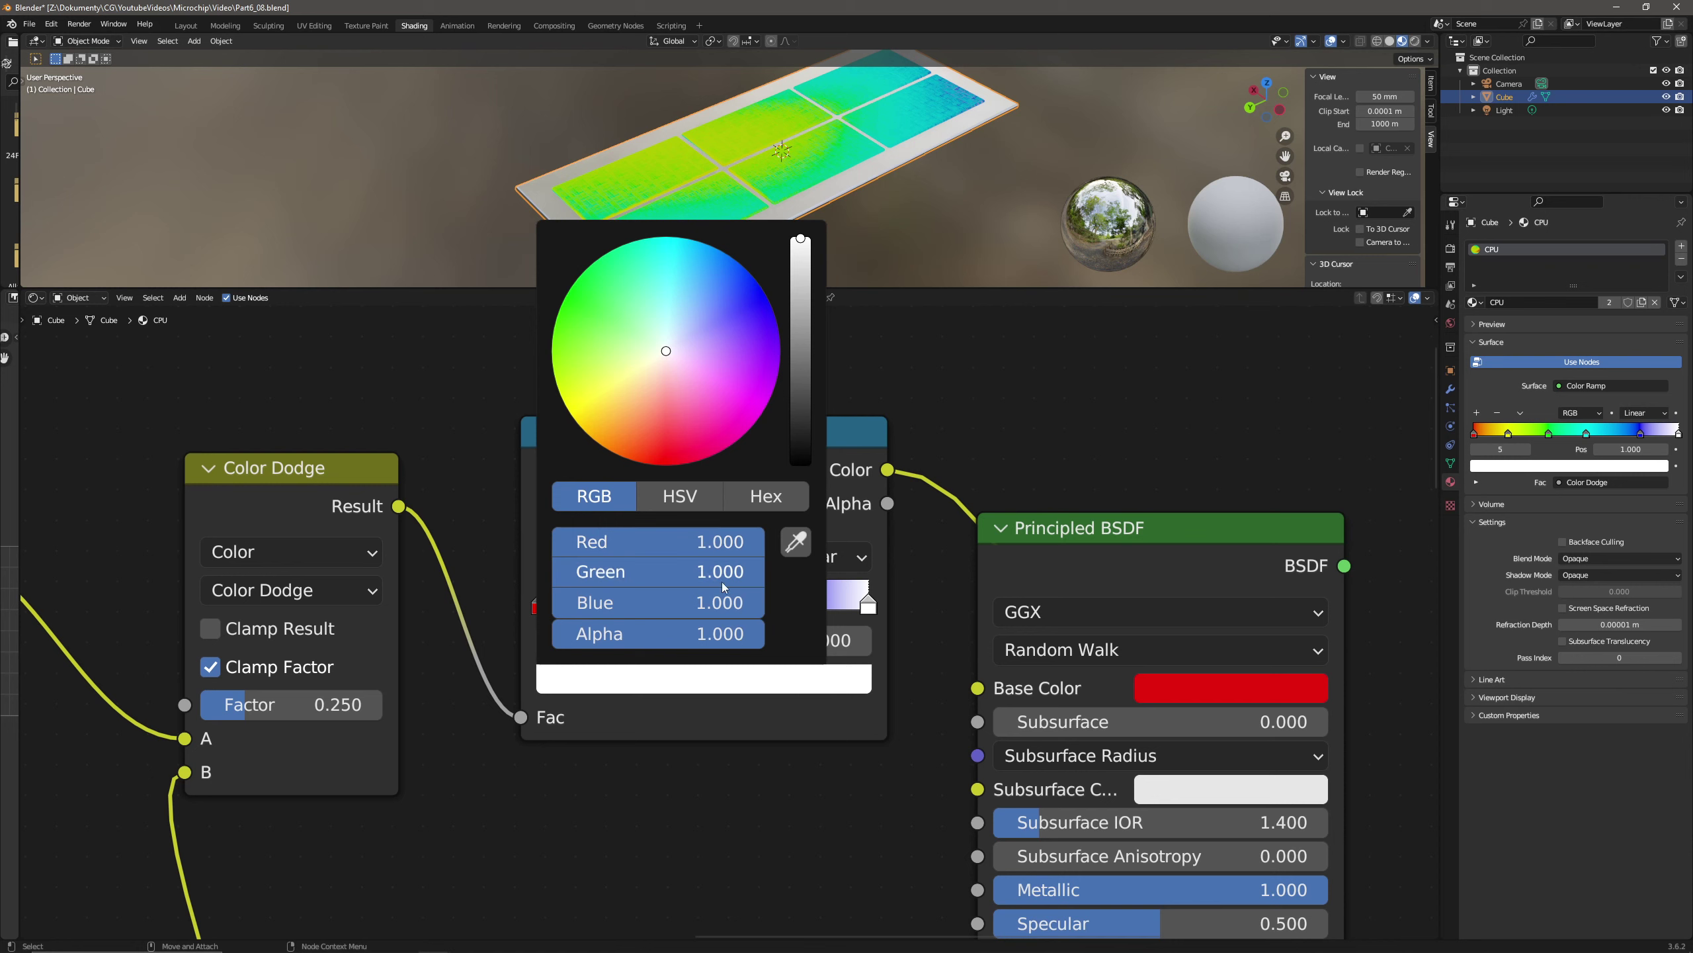
pyautogui.click(666, 541)
pyautogui.write('0')
pyautogui.press('Return')
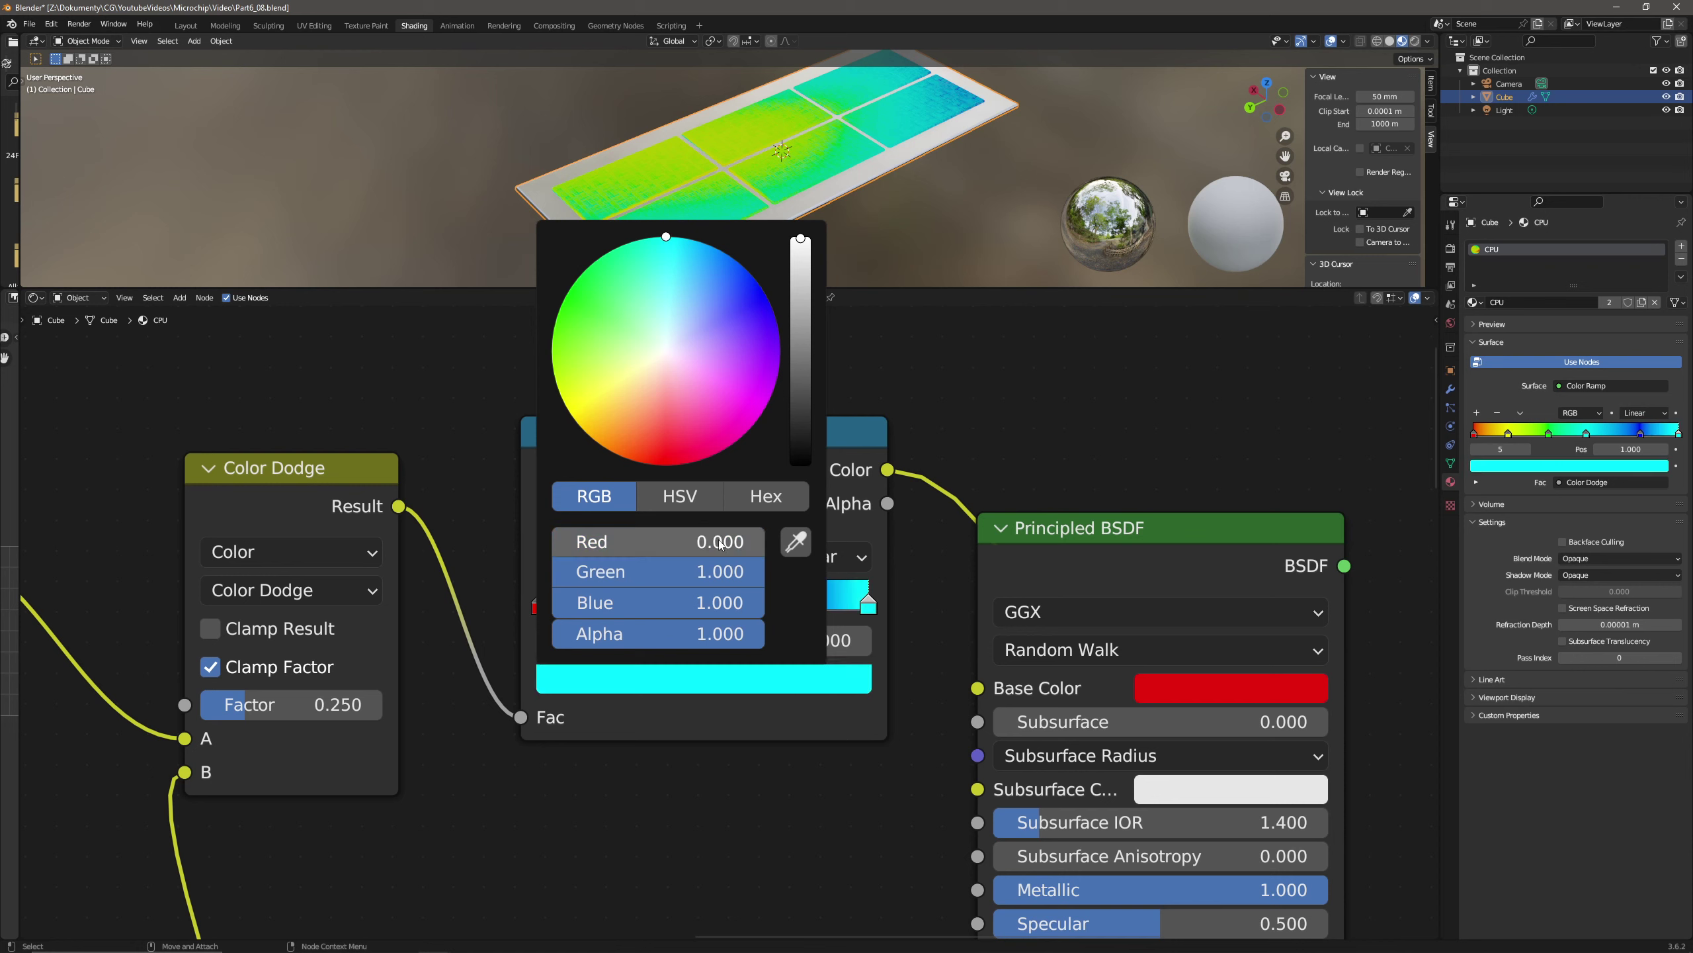
pyautogui.click(725, 540)
pyautogui.write('0.85')
pyautogui.press('Tab')
pyautogui.write('0')
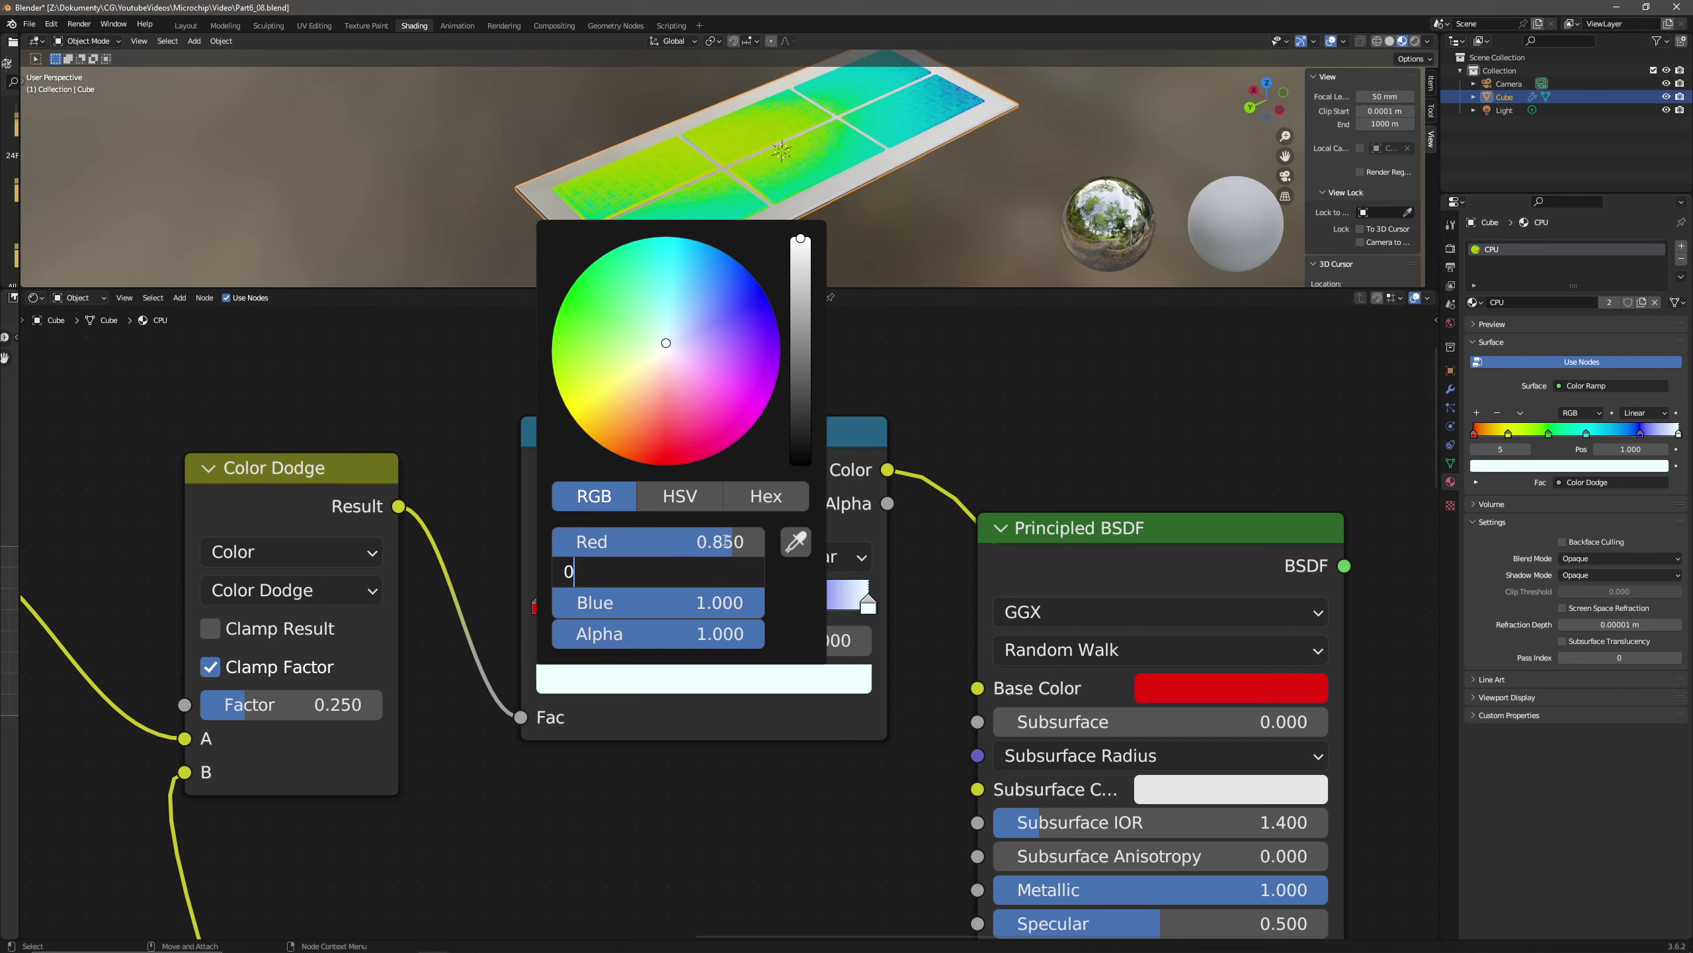
pyautogui.press('Tab')
pyautogui.write('0.85')
pyautogui.press('Return')
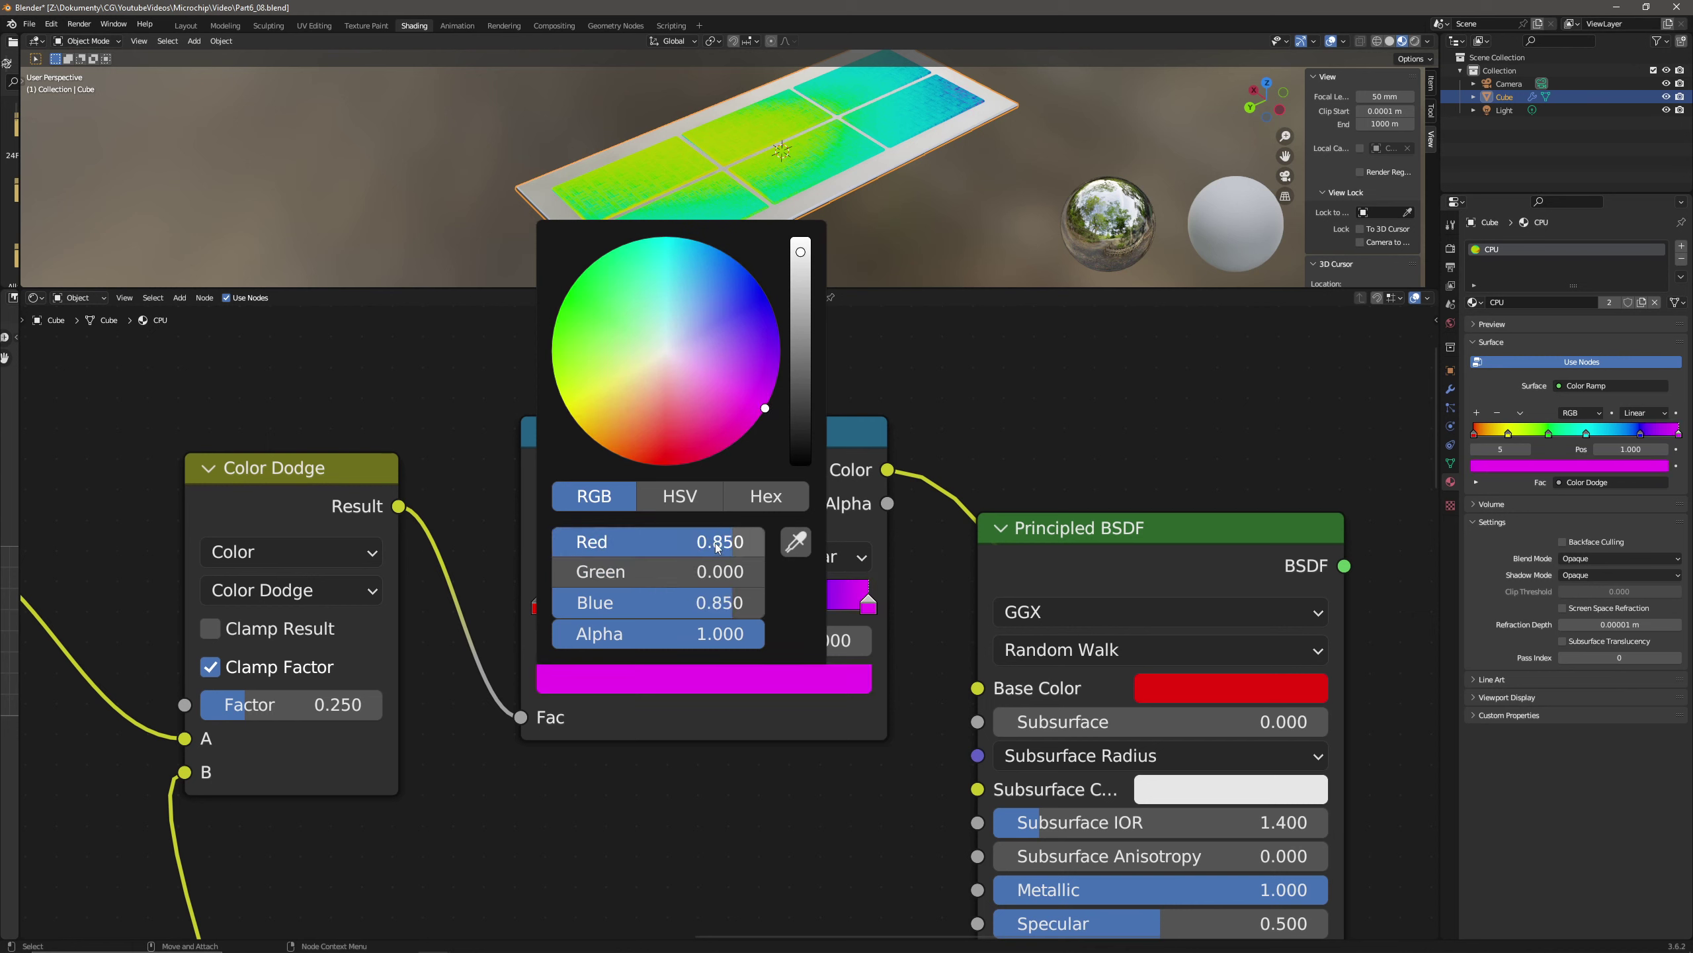
# - Turn the Color Ramp's last stop violet by setting its Red value to 0.425
pyautogui.click(717, 543)
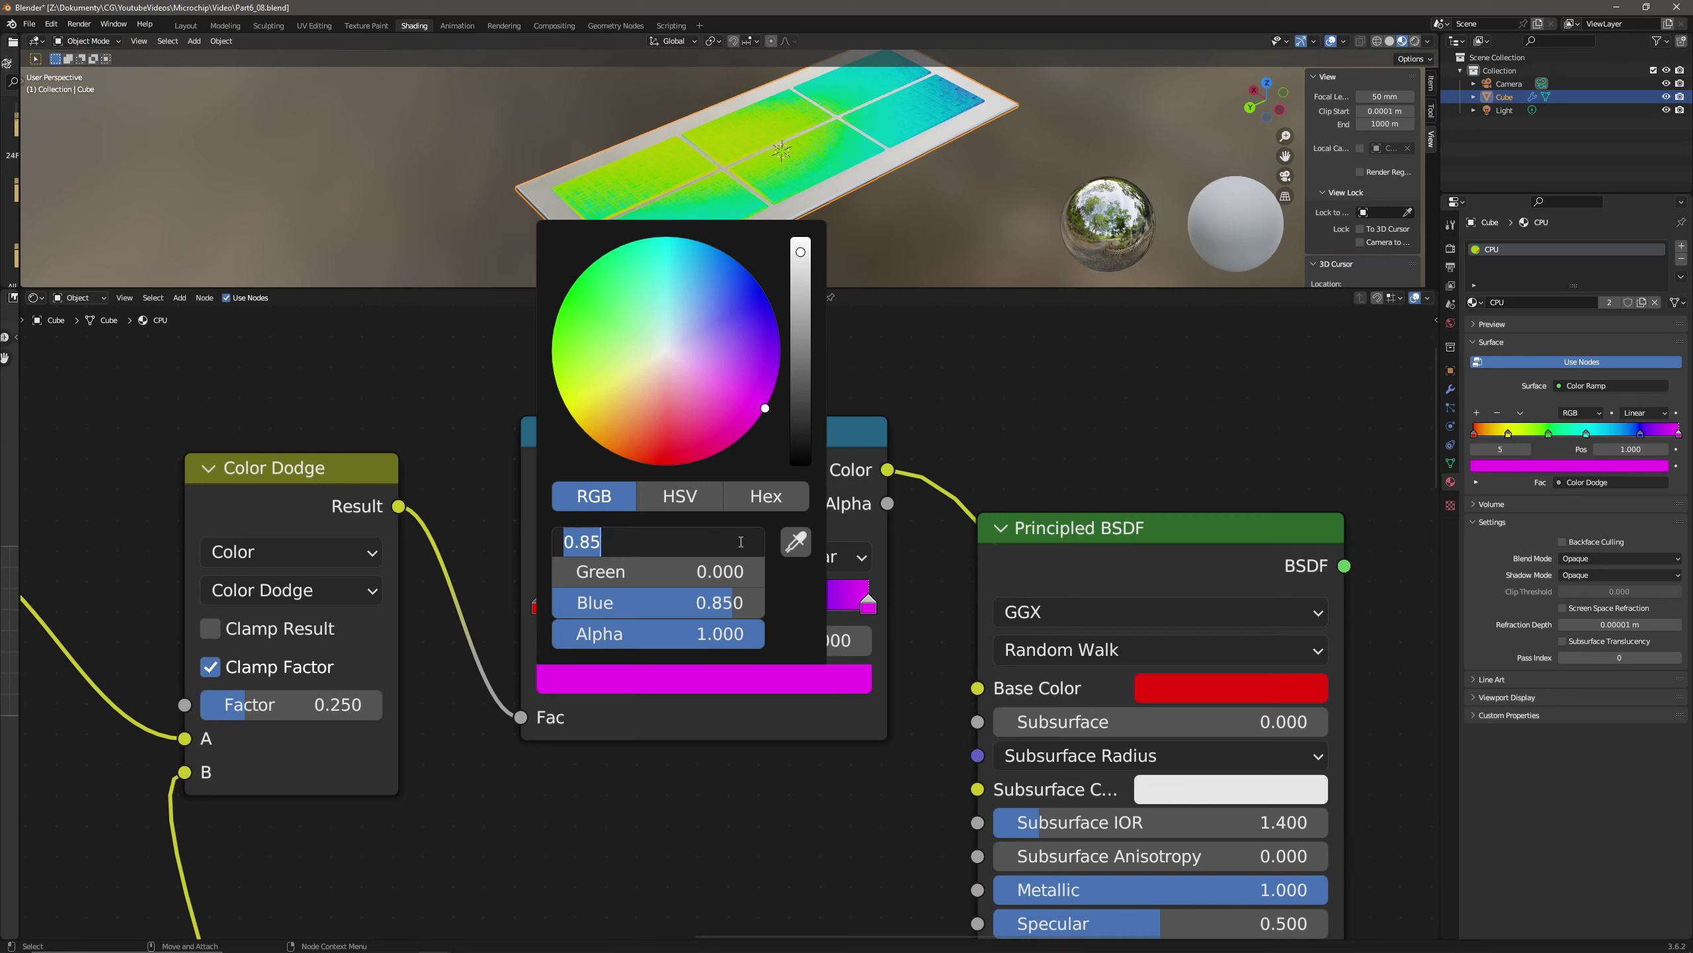
pyautogui.write('0.425')
pyautogui.press('Return')
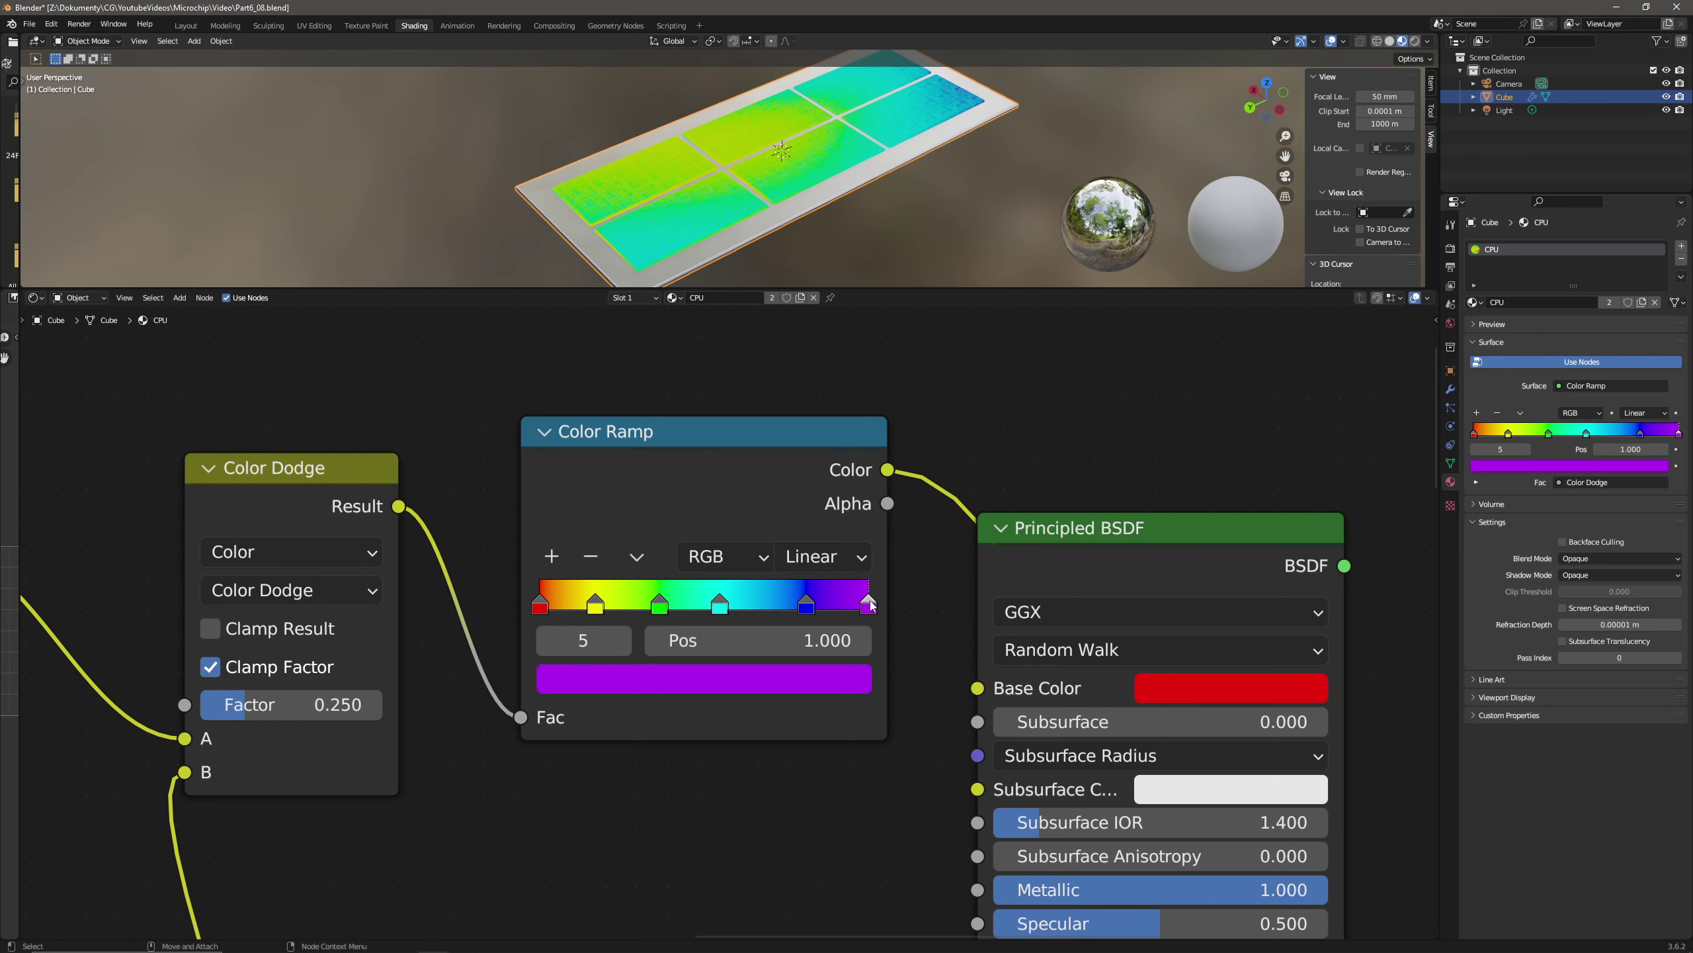
# - Distribute the Color Ramp's stops evenly and check the tiles from another angle
pyautogui.click(639, 558)
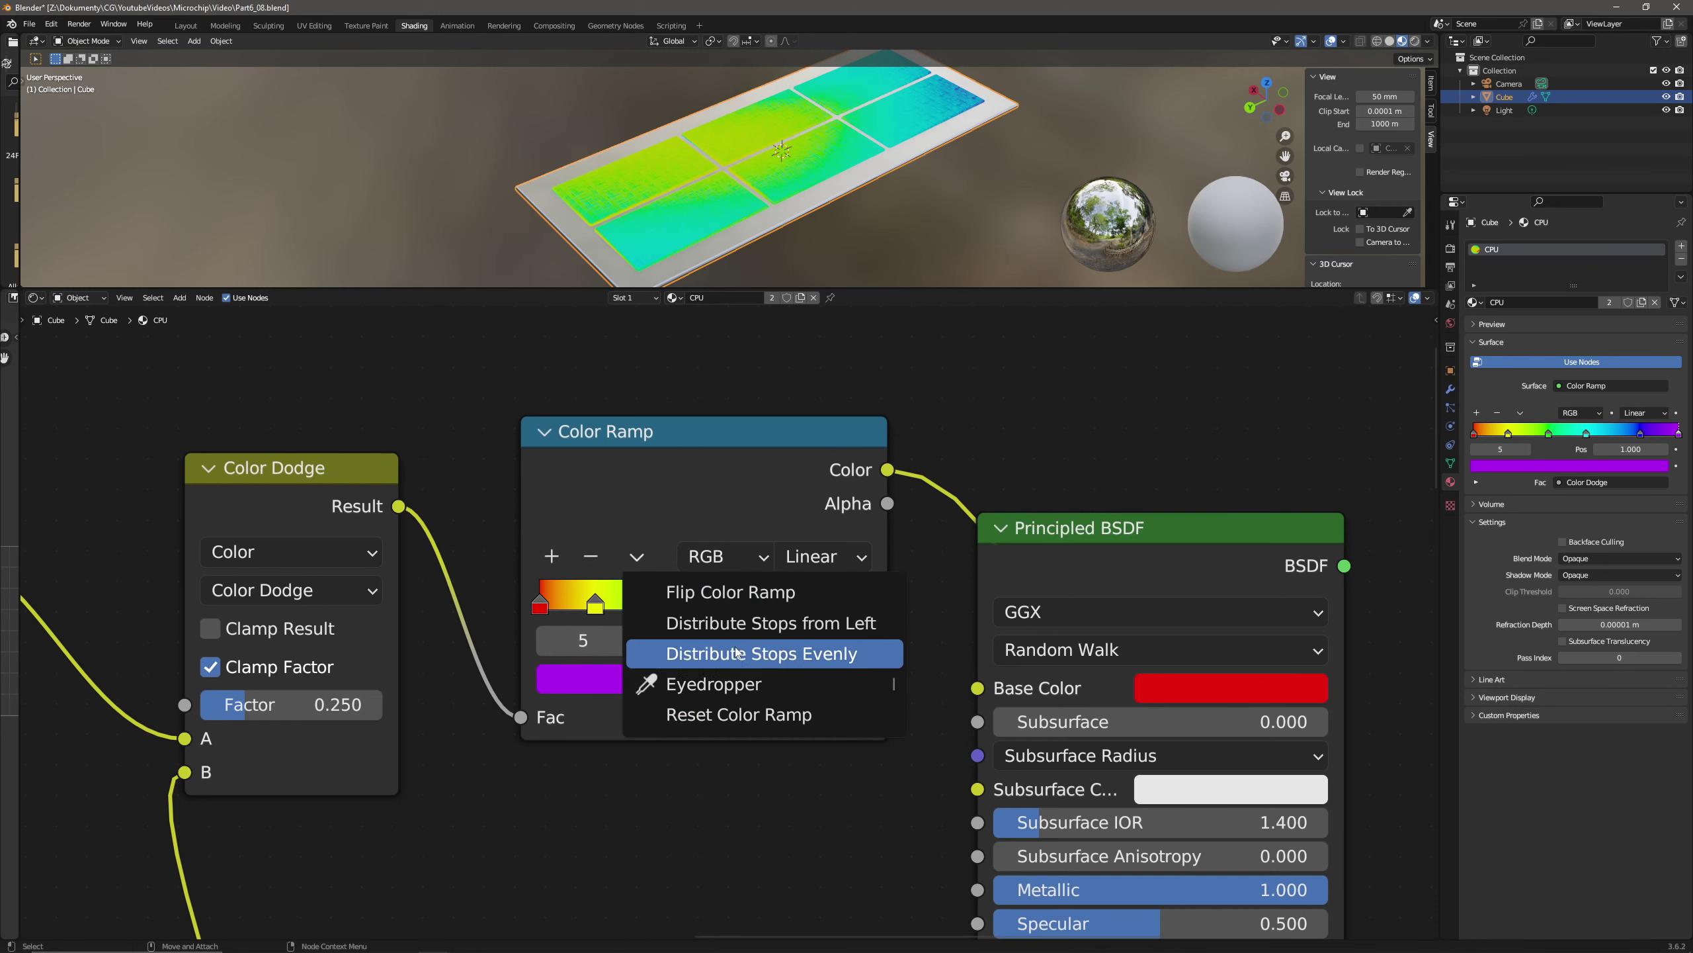
pyautogui.click(762, 653)
pyautogui.moveTo(767, 153); pyautogui.dragTo(808, 181, button='middle')
# - Move the Color Dodge and Color Ramp nodes away from the Principled BSDF to make room between them
pyautogui.scroll(-3, 659, 395)
pyautogui.moveTo(731, 462); pyautogui.dragTo(215, 686)
pyautogui.scroll(-5, 630, 476)
pyautogui.moveTo(707, 470); pyautogui.dragTo(199, 685)
pyautogui.scroll(8, 580, 610)
pyautogui.moveTo(414, 580); pyautogui.dragTo(592, 571, button='middle')
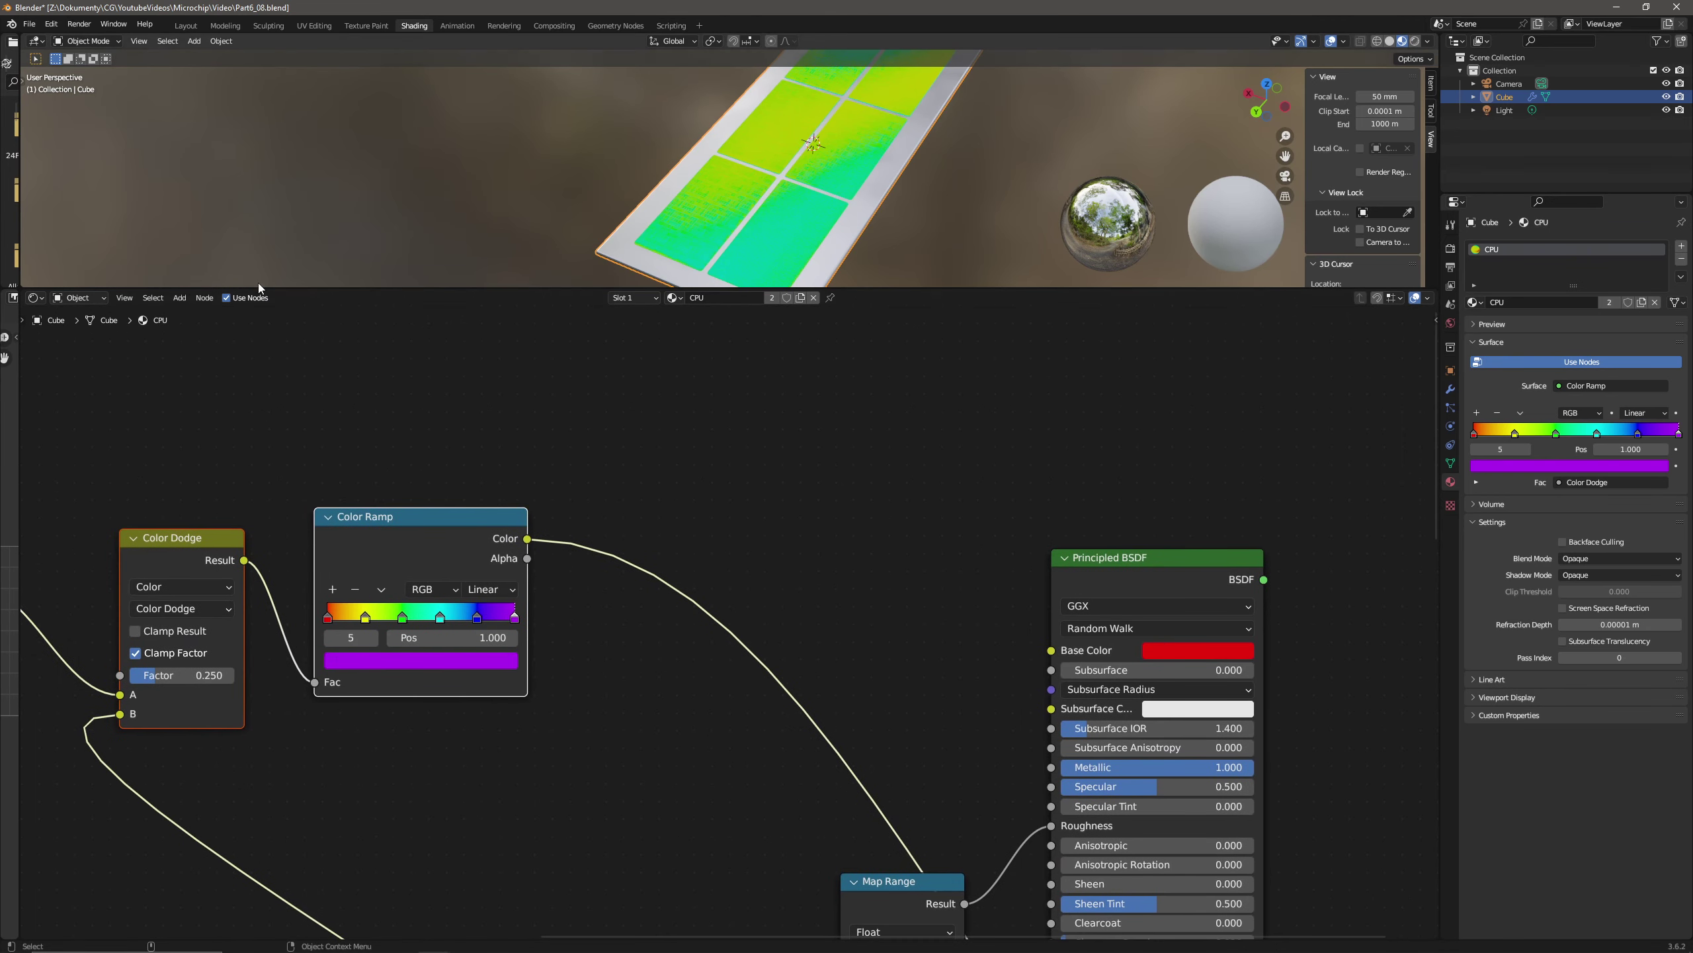
# - Insert a Hue/Saturation/Value node after the Color Ramp and set its Saturation to 0.8
pyautogui.click(180, 298)
pyautogui.click(188, 310)
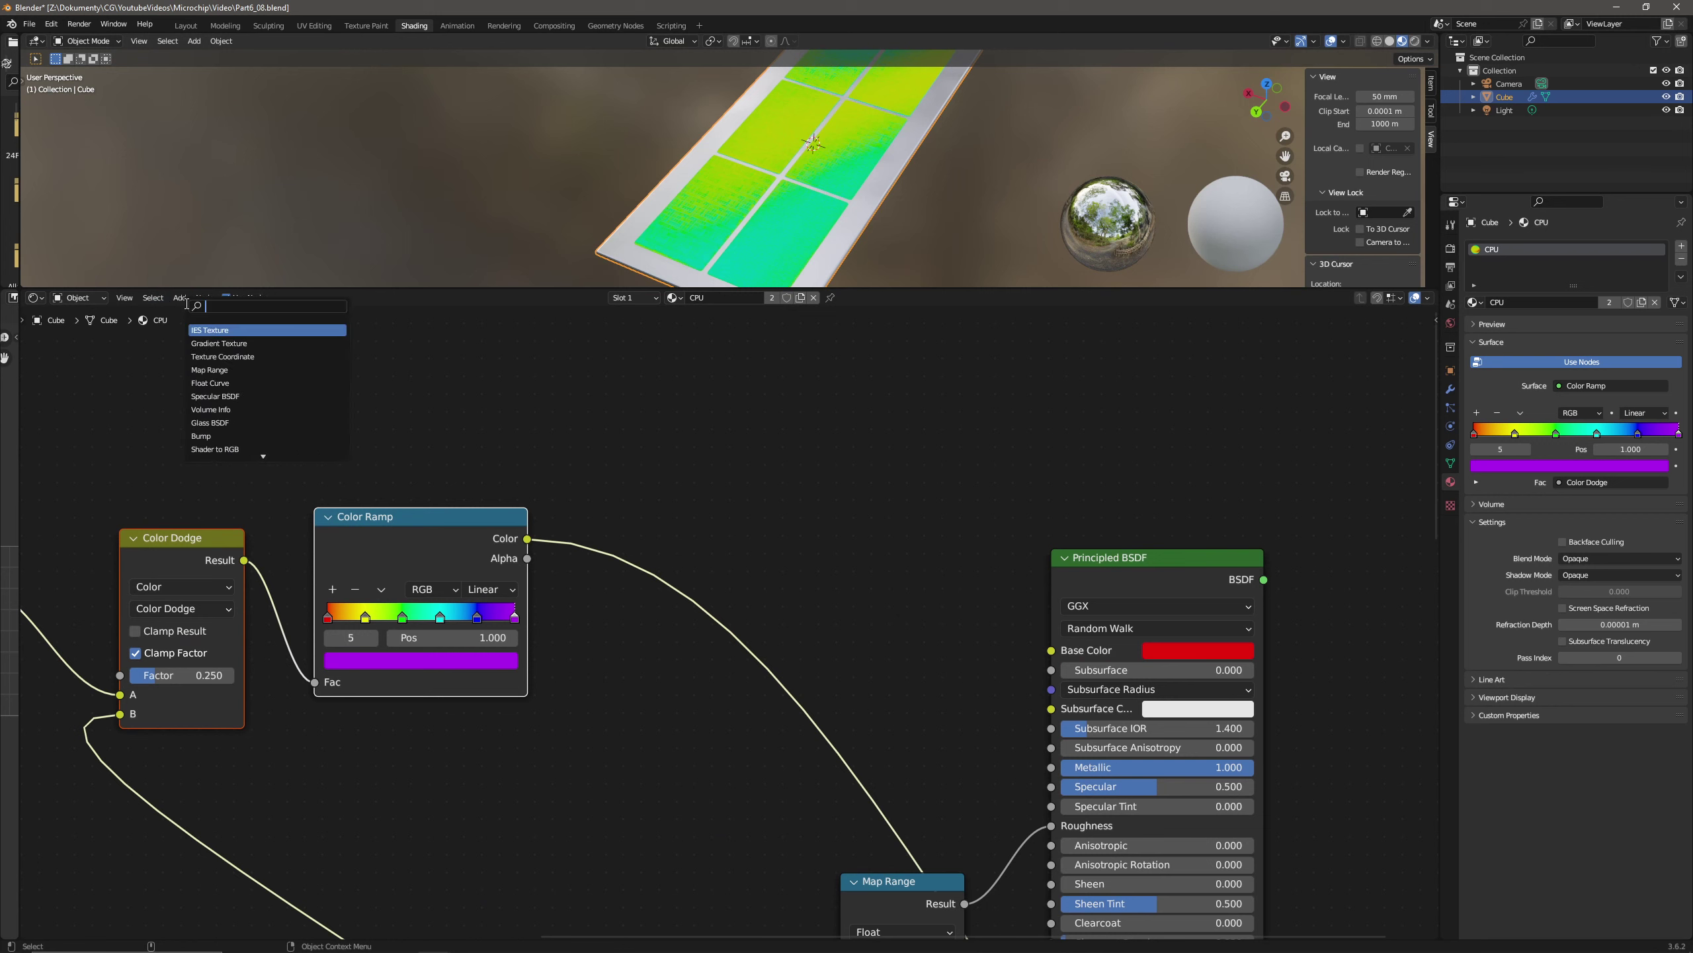
pyautogui.write('hsv')
pyautogui.press('Return')
pyautogui.click(681, 603)
pyautogui.click(683, 601)
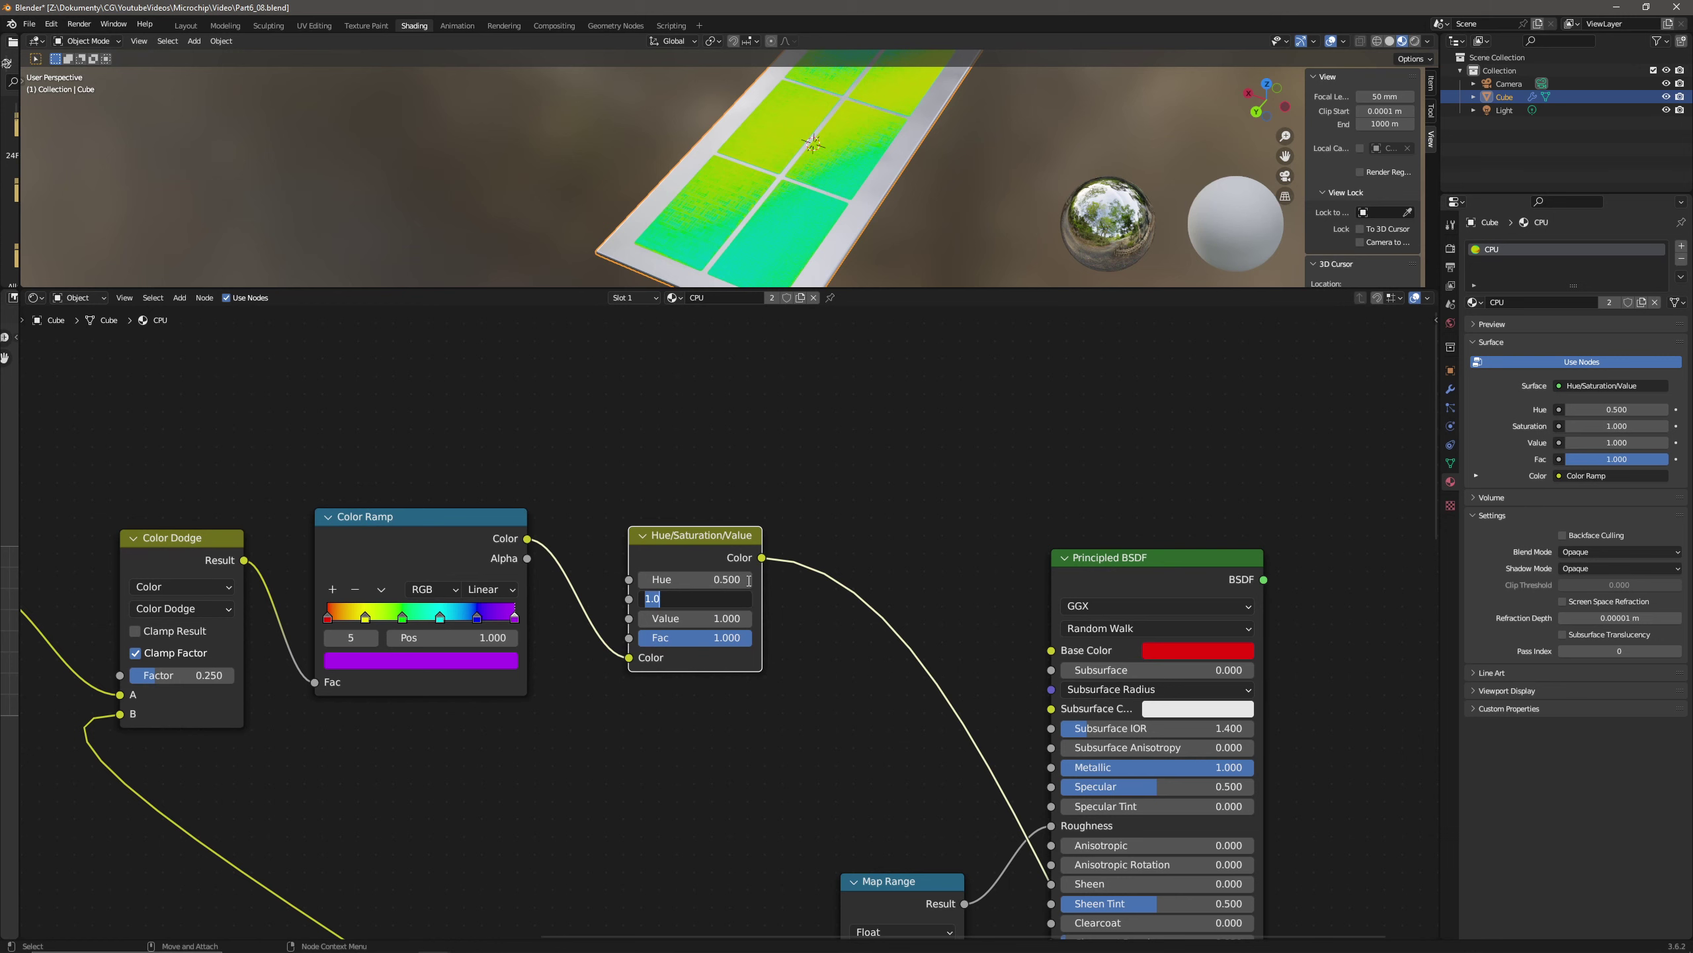
pyautogui.write('0.8')
pyautogui.press('Return')
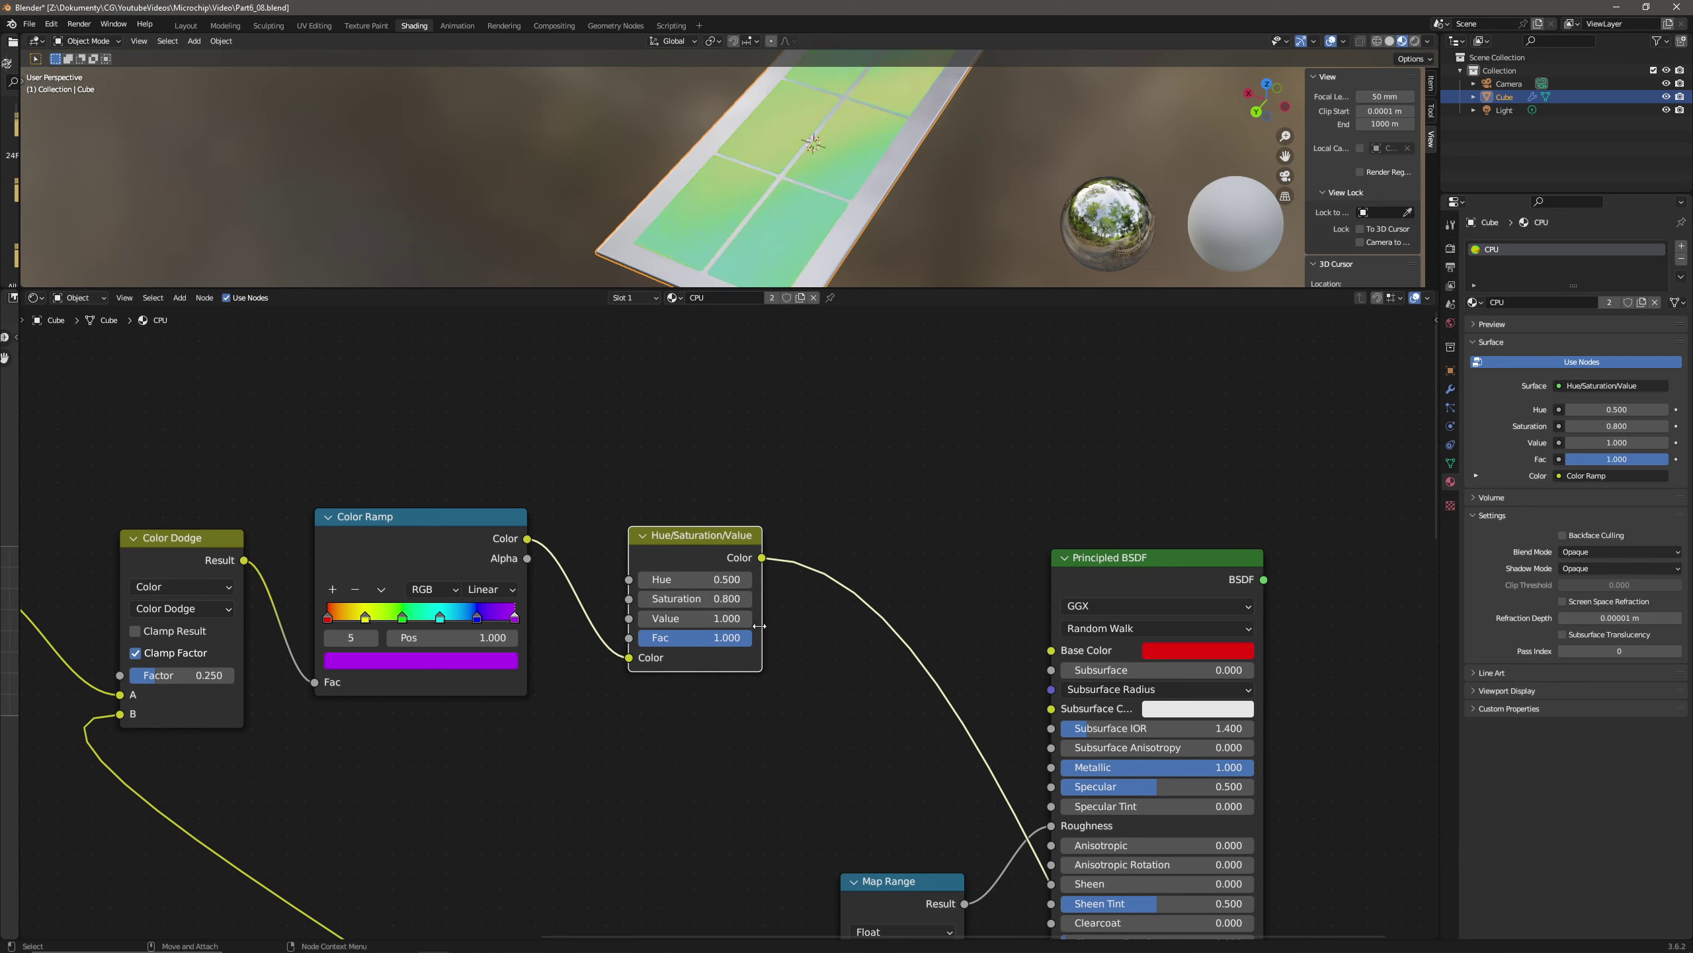
# - Select the Color Ramp's blue stop and open its colour
pyautogui.click(477, 617)
pyautogui.click(482, 661)
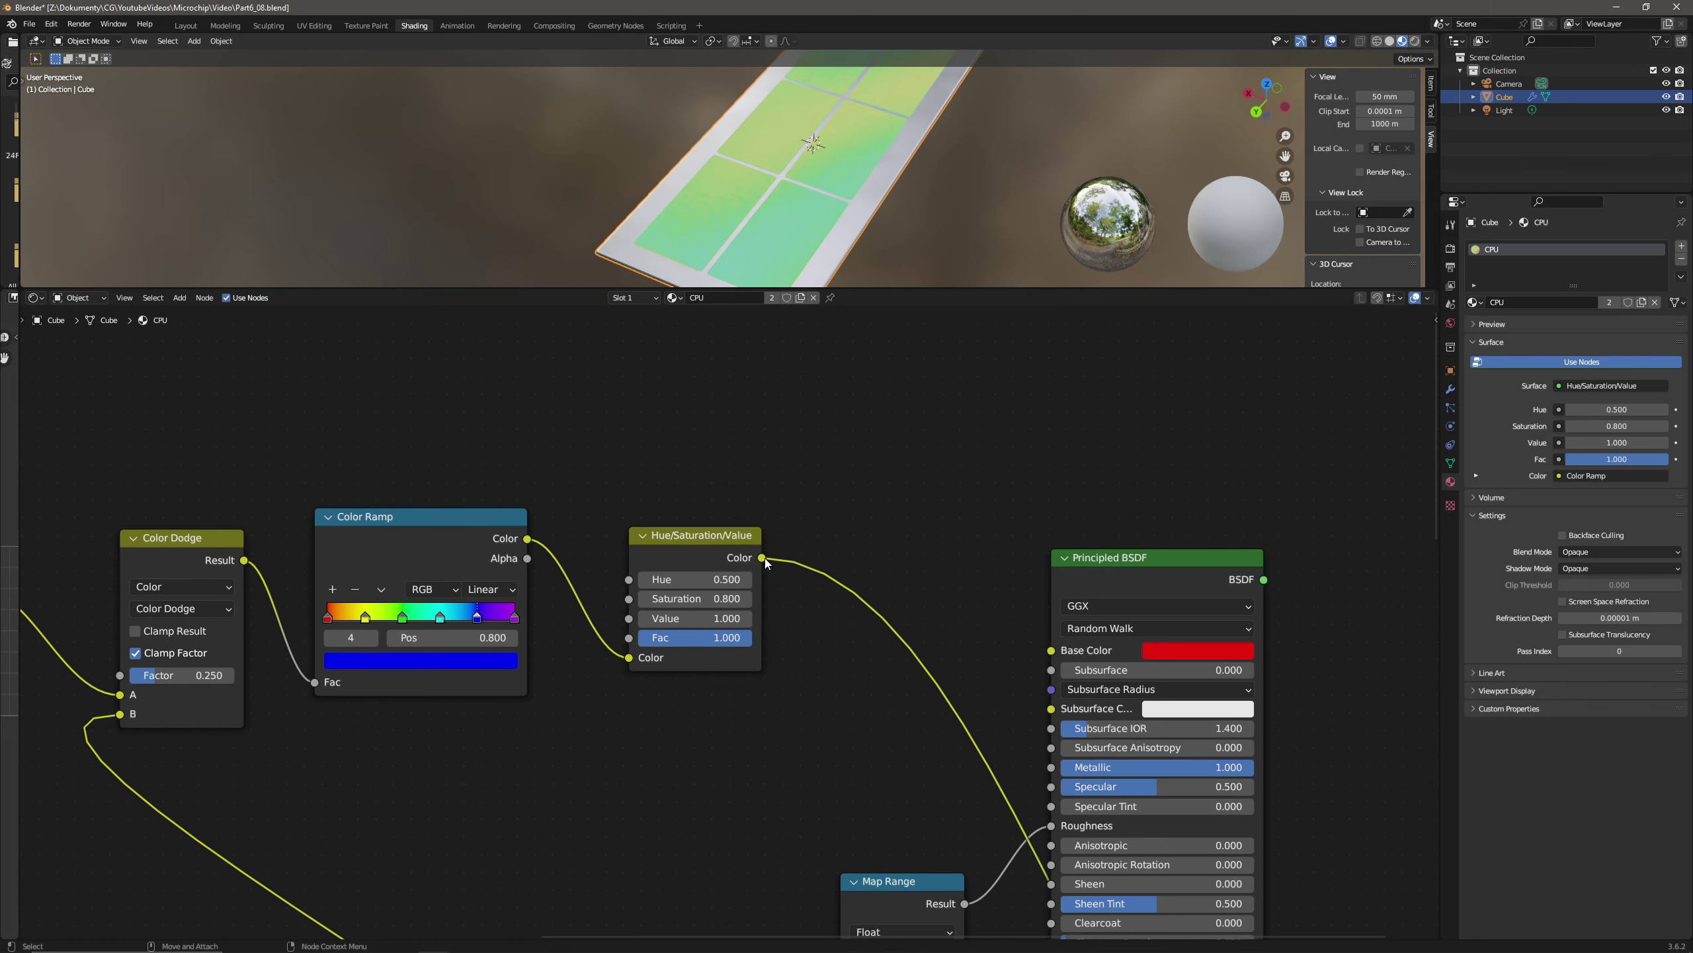
# - Connect the Hue/Saturation/Value Color to the upper Principled BSDF's Base Color, and that shader's BSDF output to the Material Output's Surface
pyautogui.moveTo(765, 559); pyautogui.dragTo(1052, 650)
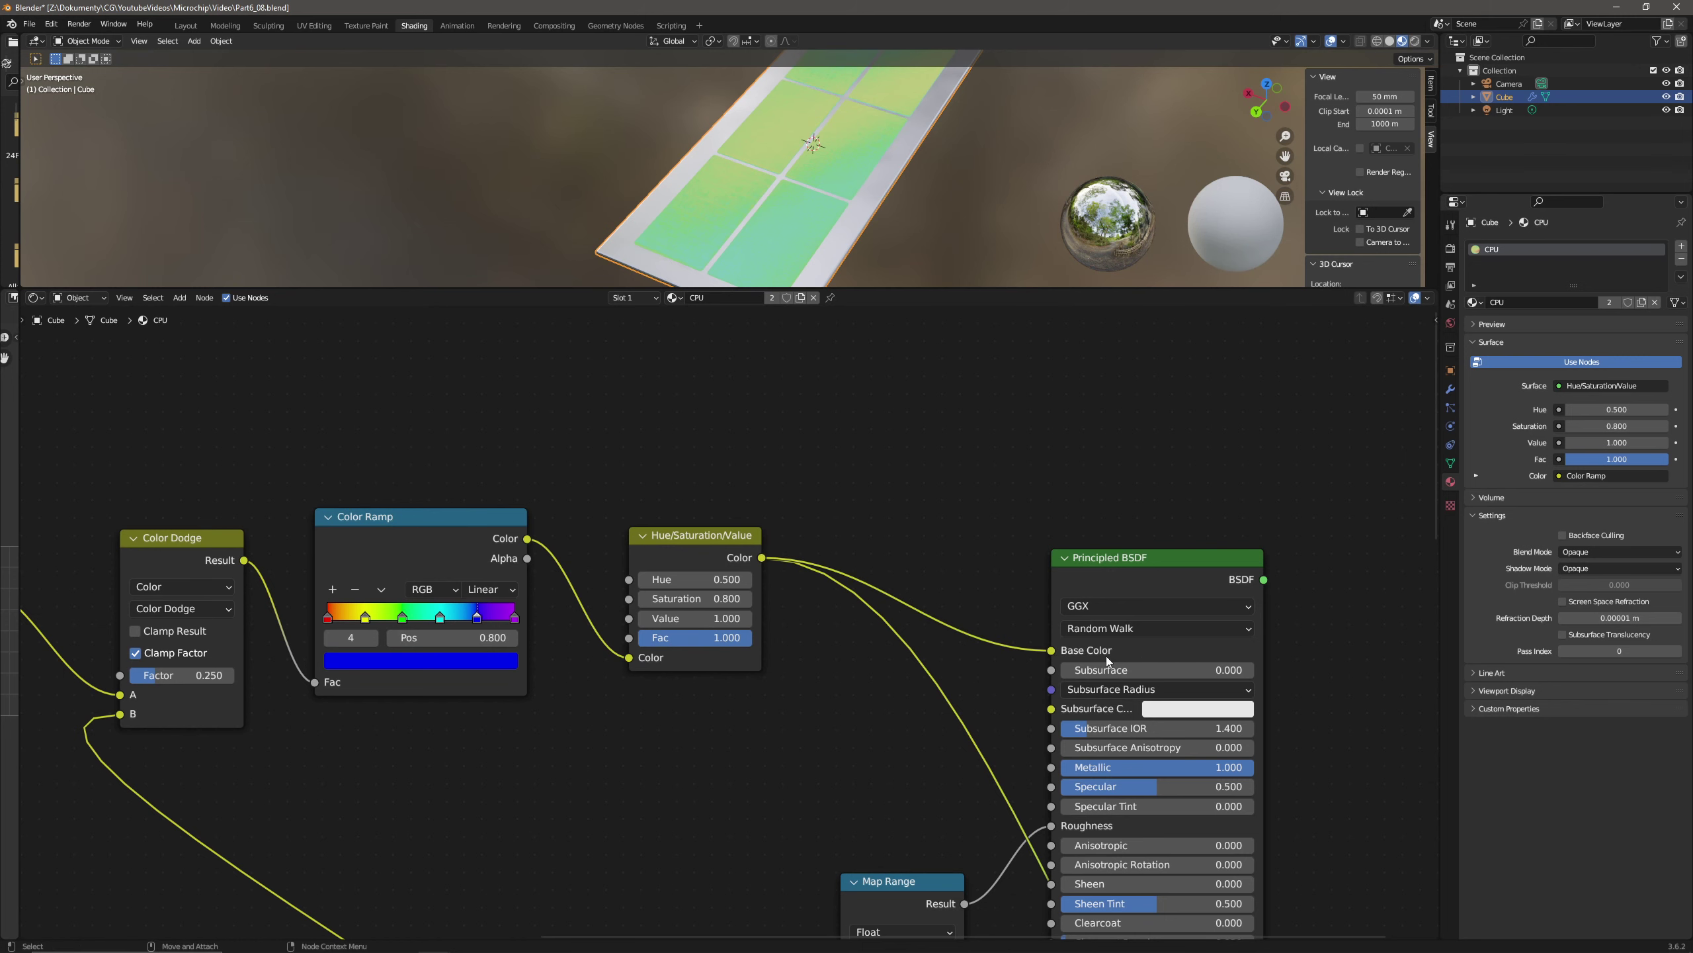
pyautogui.moveTo(1162, 672); pyautogui.dragTo(706, 519, button='middle')
pyautogui.scroll(-3, 800, 544)
pyautogui.moveTo(879, 578); pyautogui.dragTo(878, 442, button='middle')
pyautogui.scroll(-4, 831, 453)
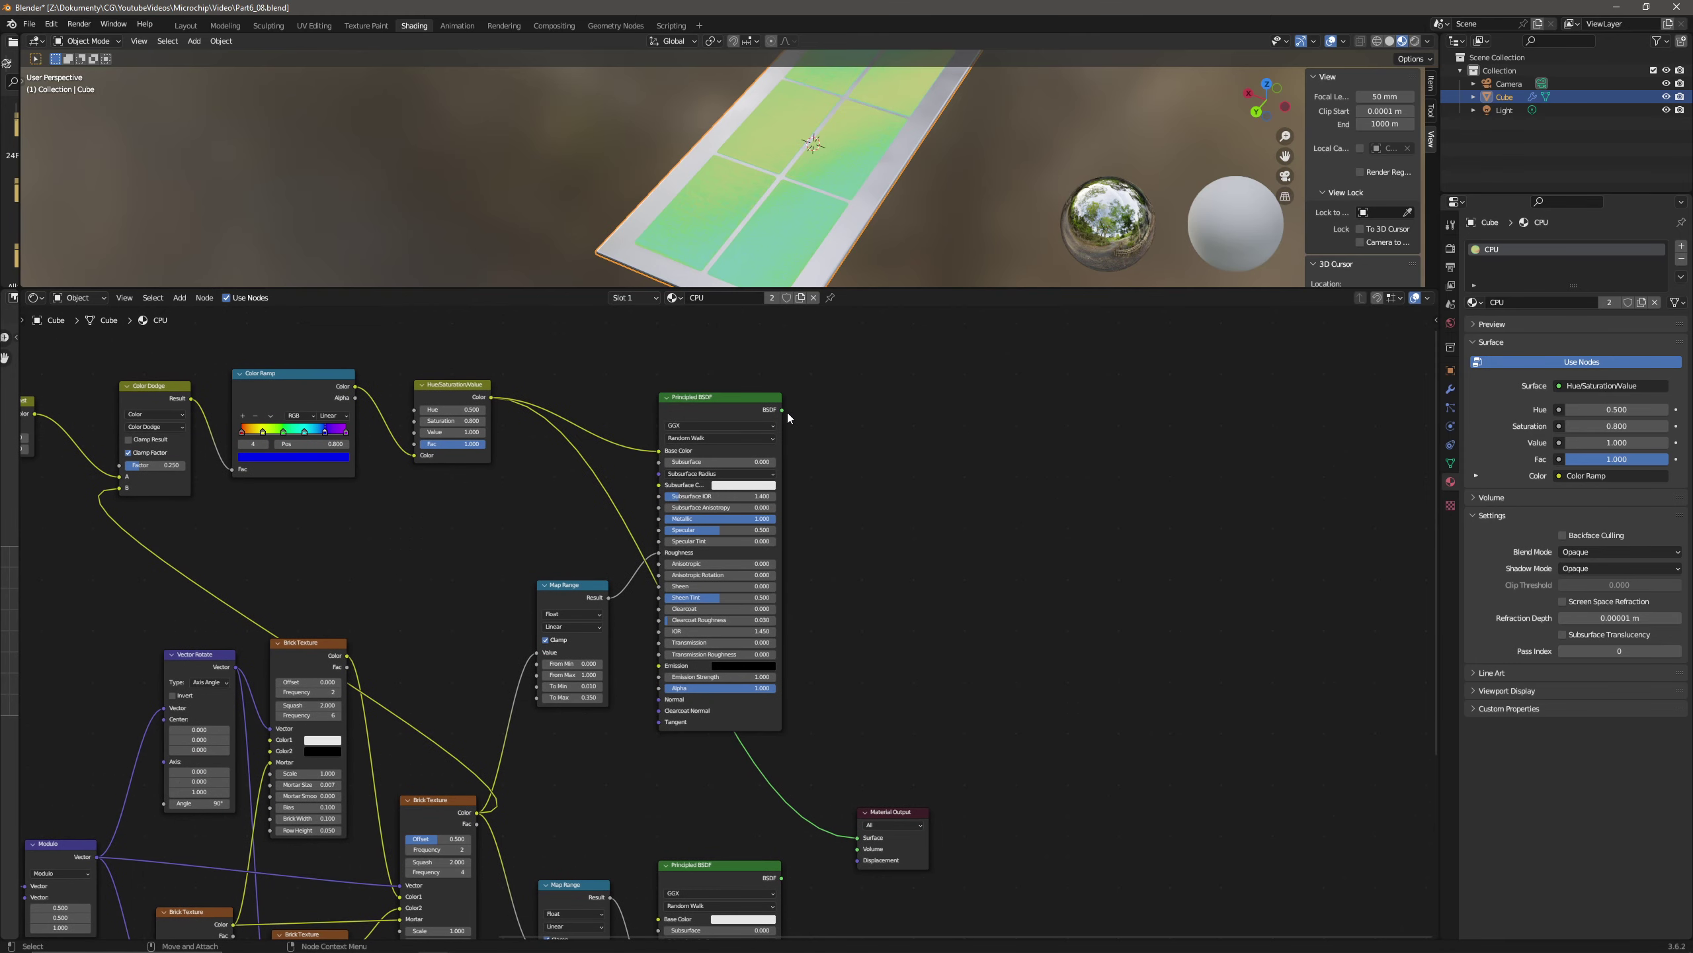
pyautogui.moveTo(782, 409); pyautogui.dragTo(859, 838)
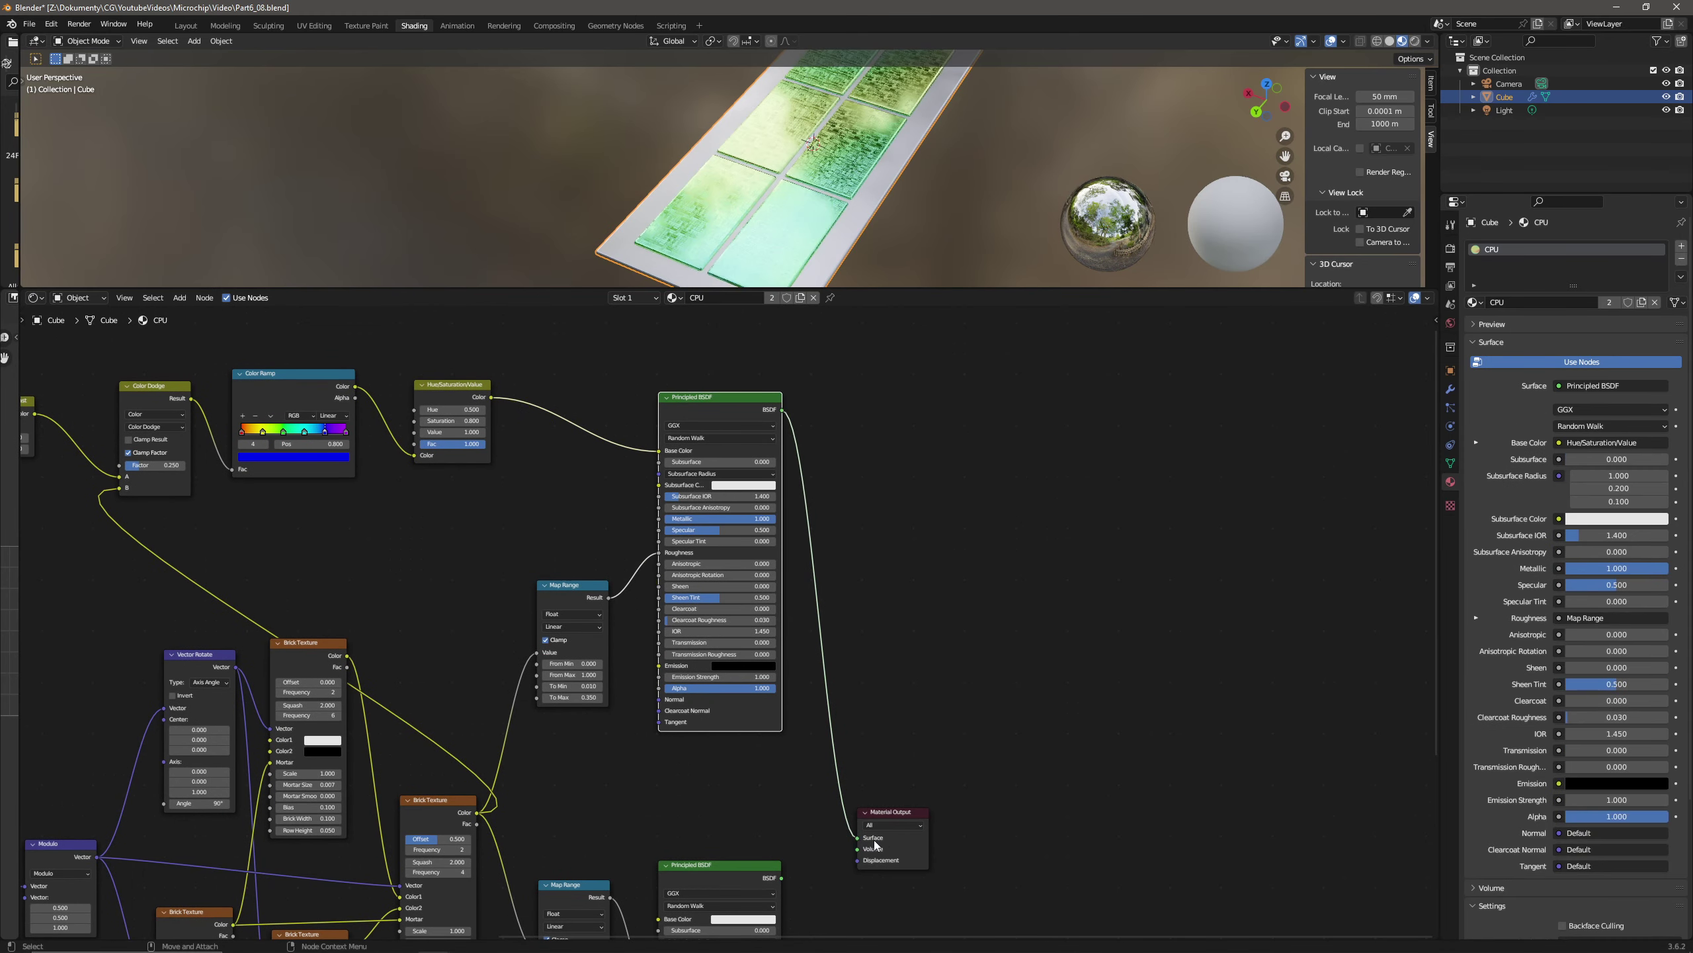
pyautogui.moveTo(918, 165); pyautogui.dragTo(725, 177, button='middle')
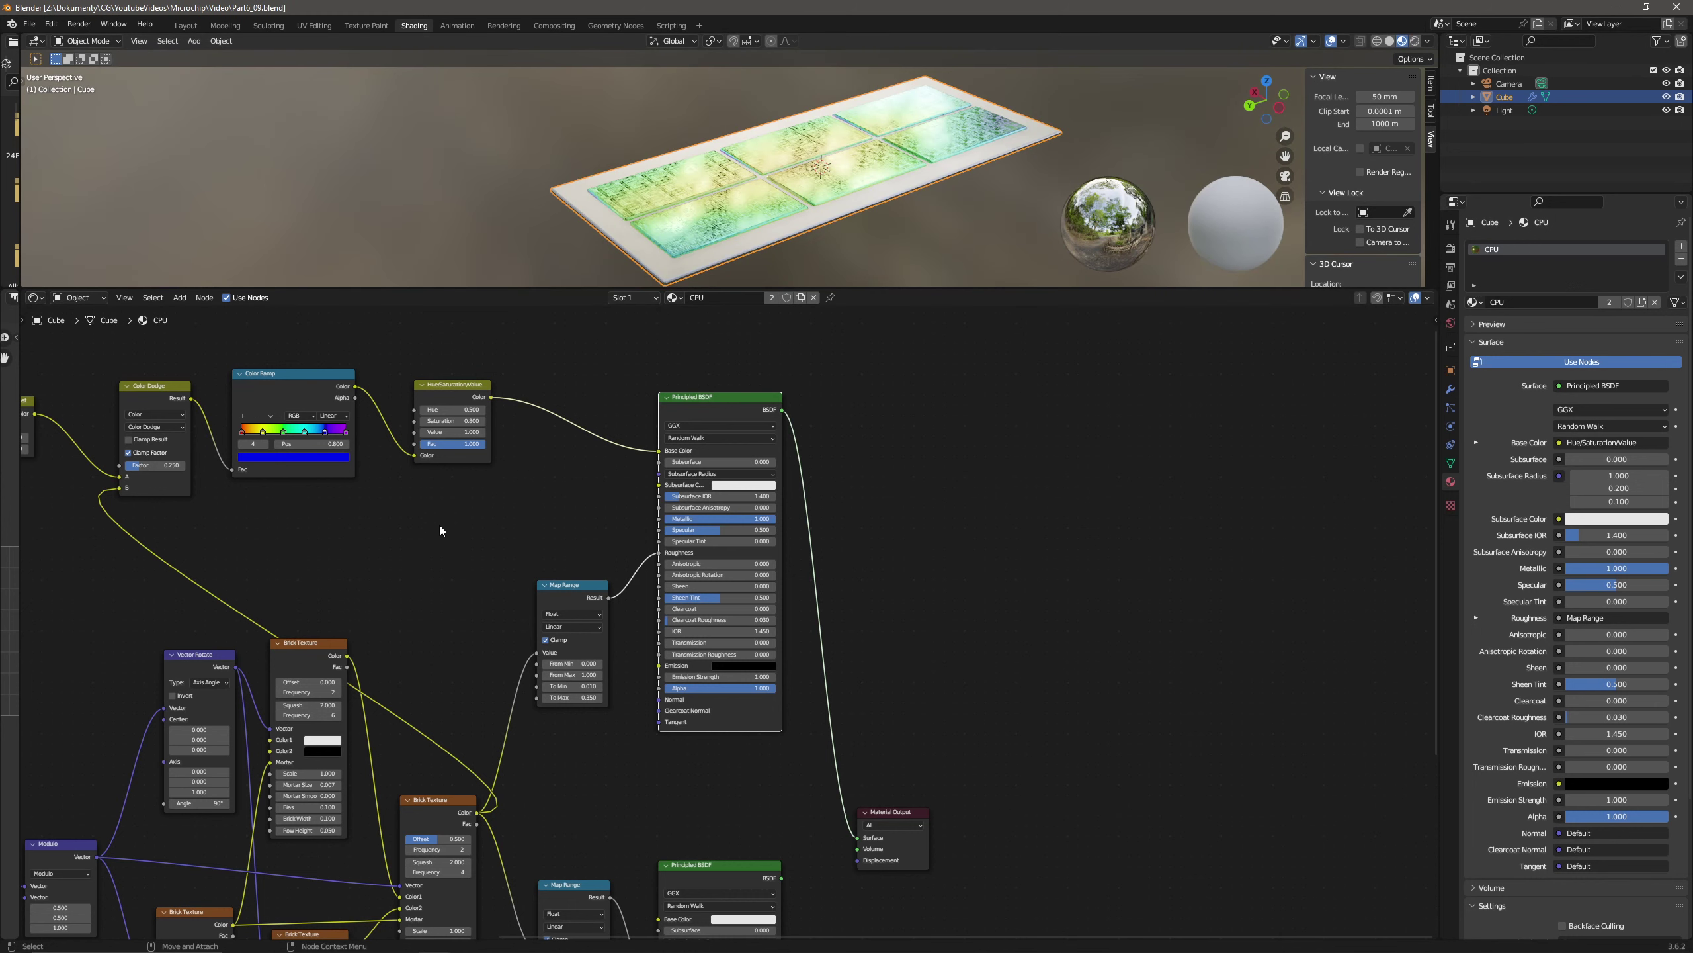
# - Move the Color Ramp below its neighbouring nodes and disconnect it from the Hue/Saturation/Value node
pyautogui.scroll(3, 338, 510)
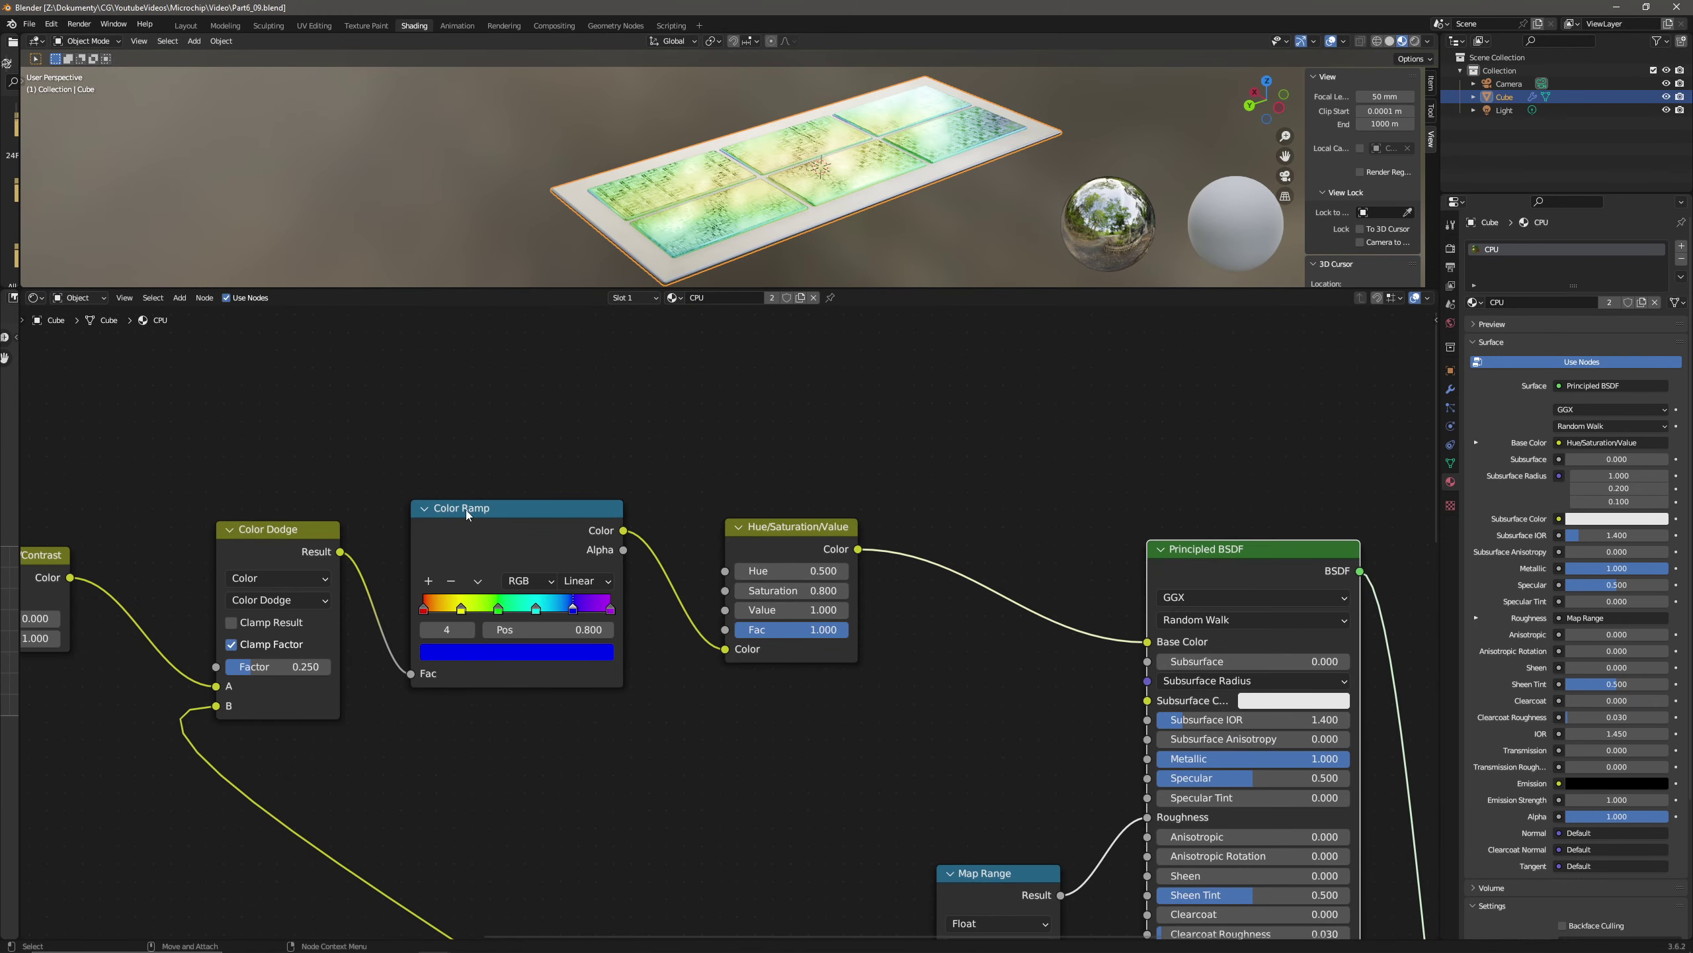
pyautogui.moveTo(499, 512); pyautogui.dragTo(528, 658)
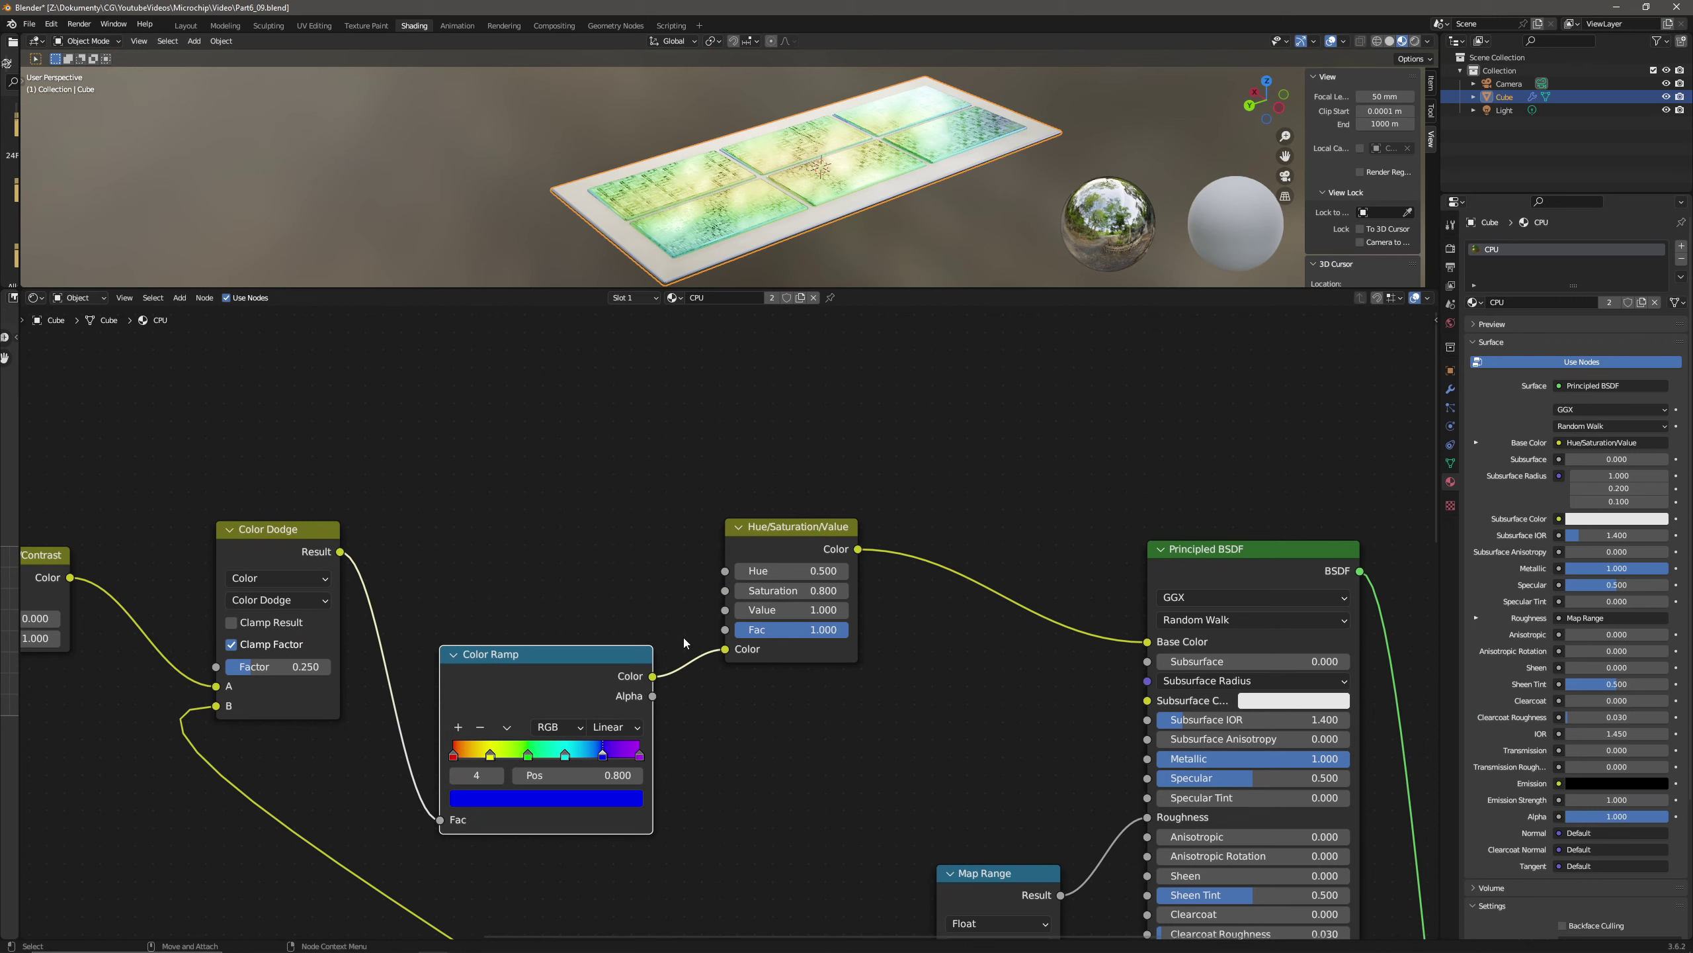
pyautogui.keyDown('ctrl'); pyautogui.moveTo(683, 637); pyautogui.dragTo(697, 687, button='right'); pyautogui.keyUp('ctrl')
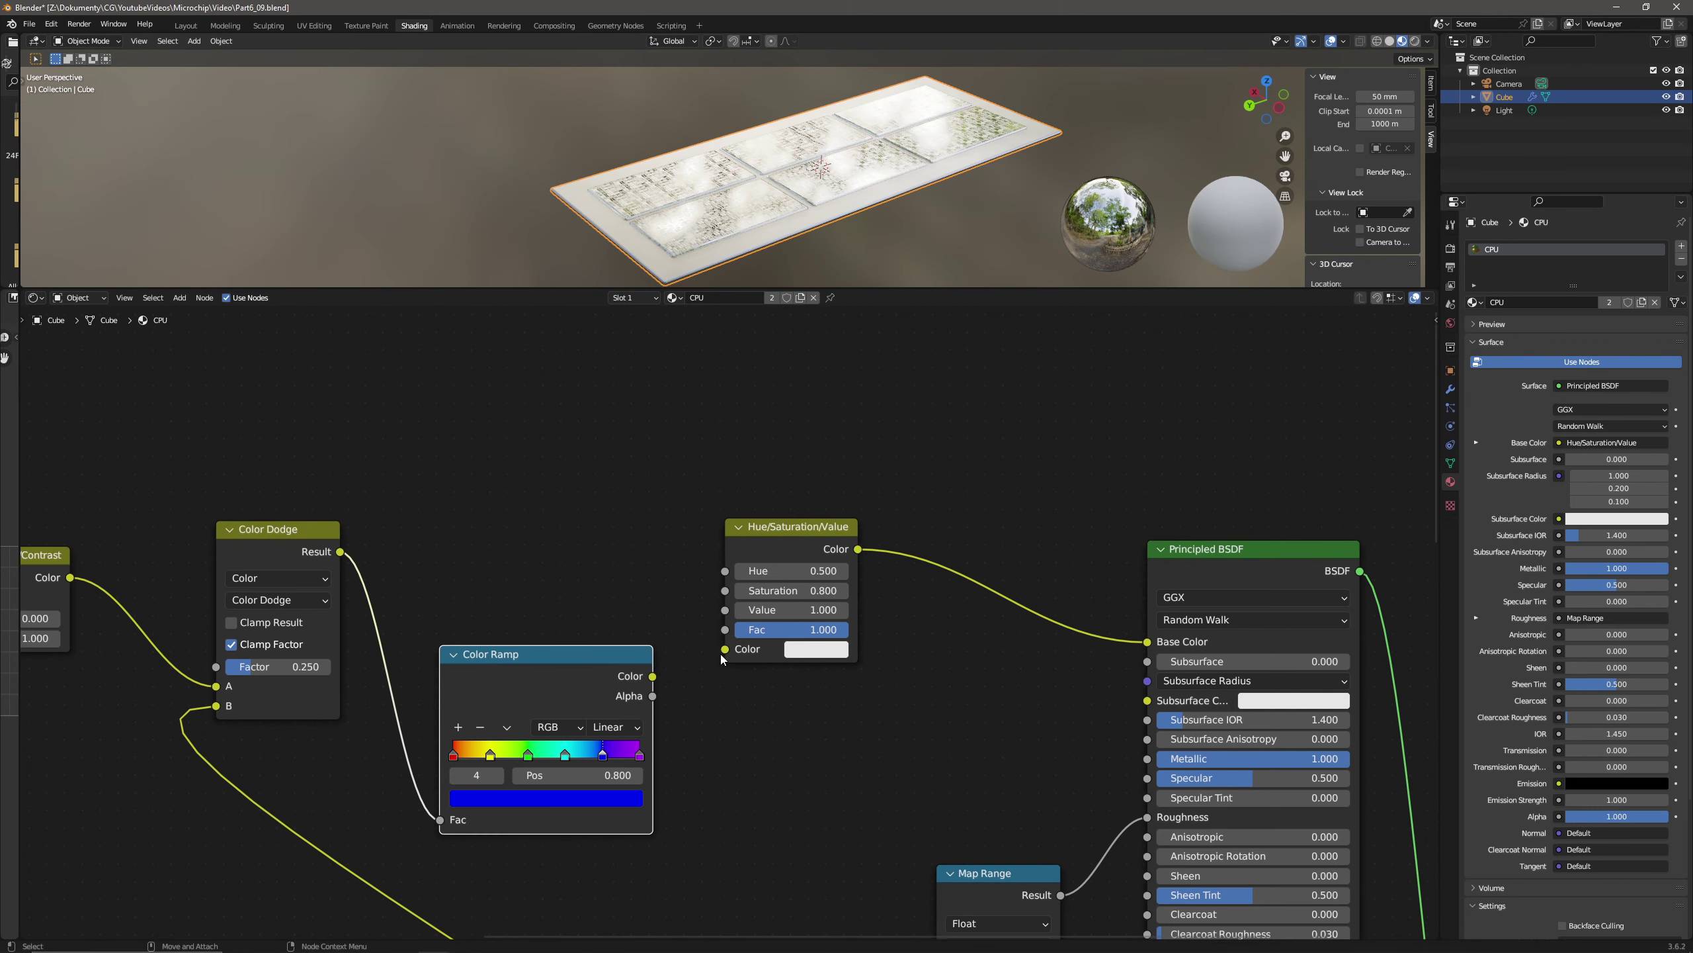
# - Make the Hue/Saturation/Value node's Color red with an HSV hue of about 0.003 and a saturation of 0.85
pyautogui.click(824, 651)
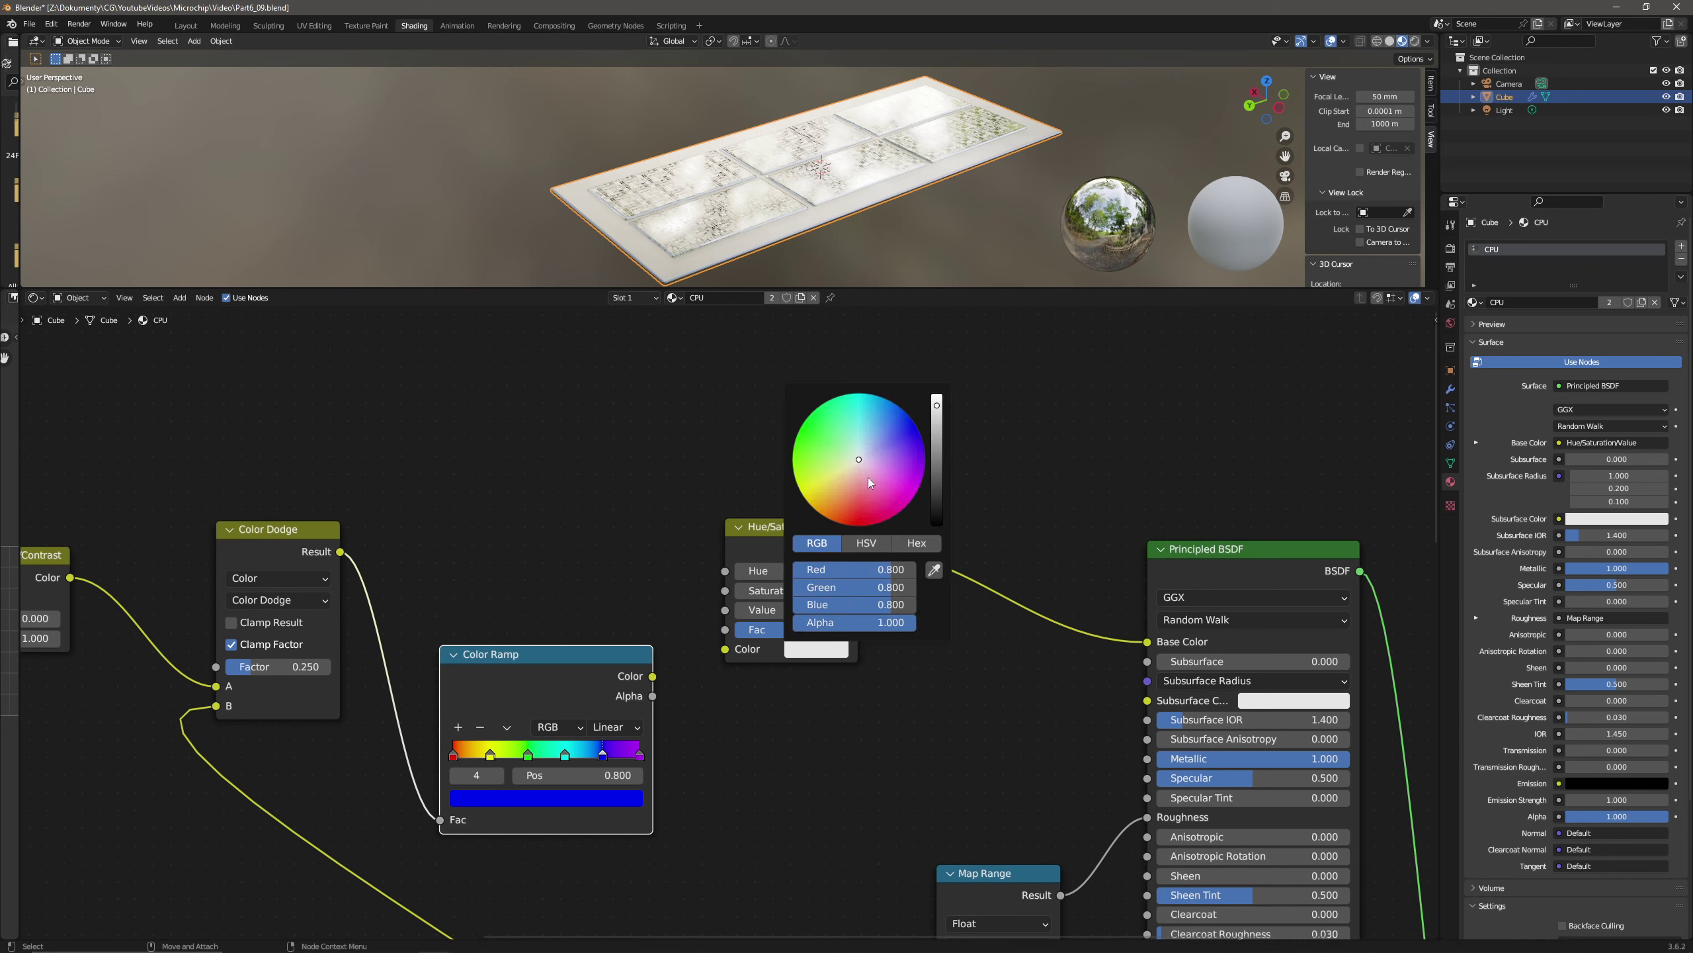
pyautogui.moveTo(860, 459); pyautogui.dragTo(855, 558)
pyautogui.click(861, 544)
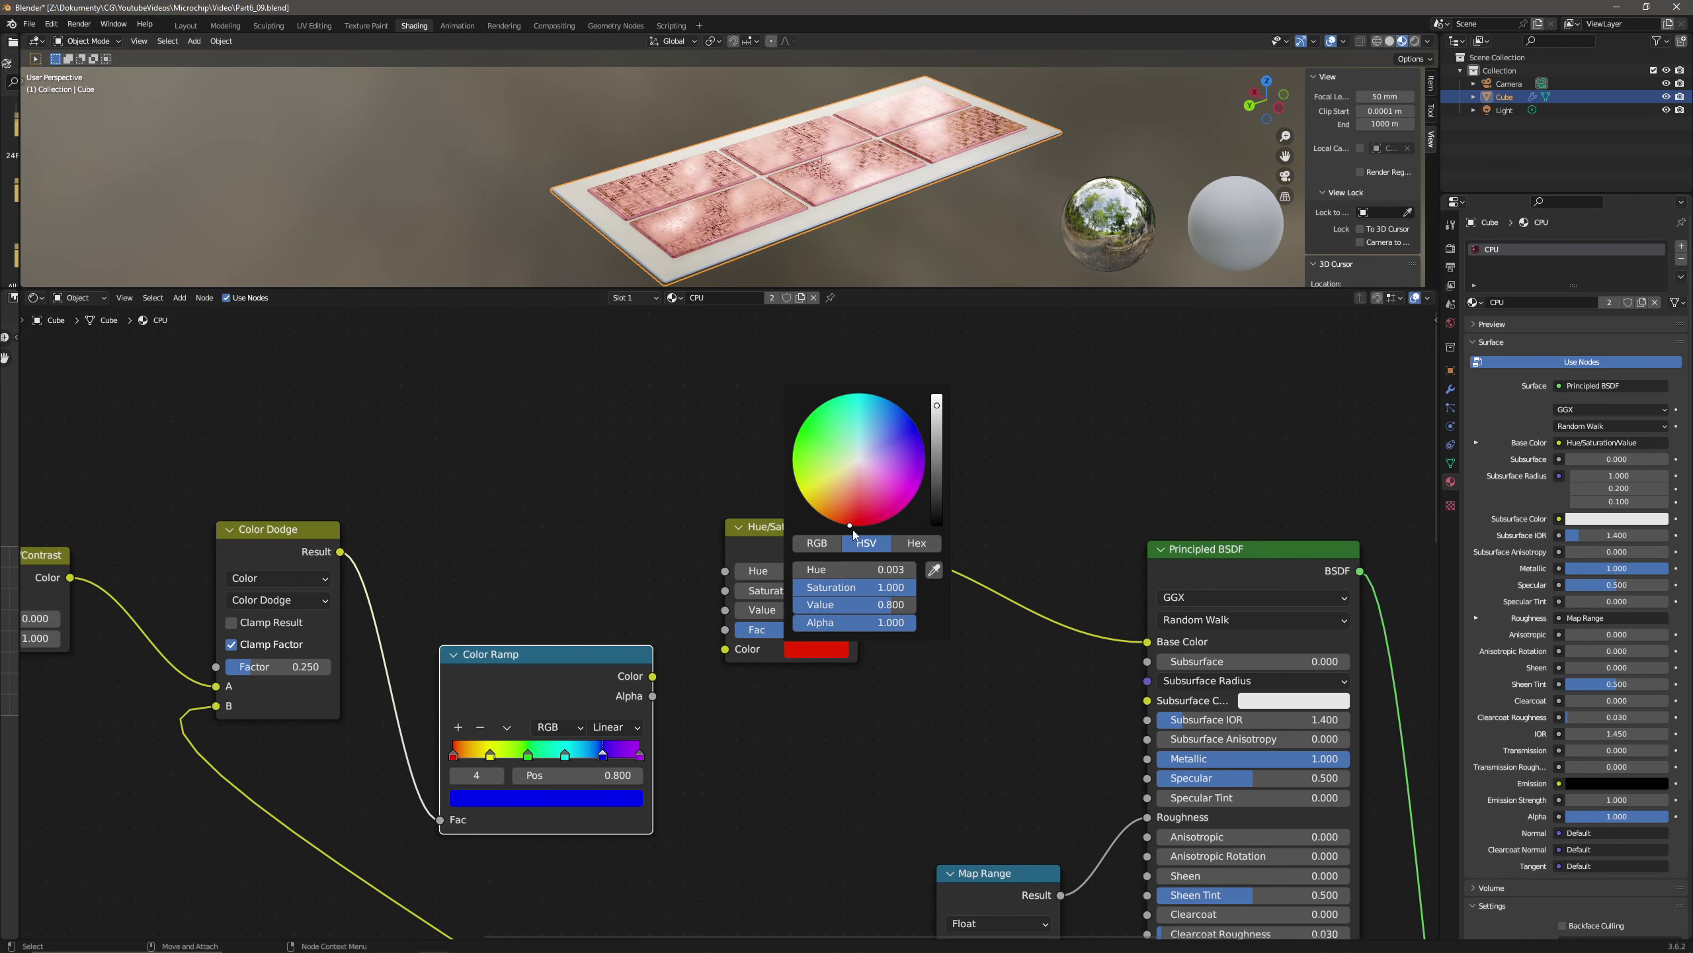
pyautogui.click(871, 583)
pyautogui.write('0')
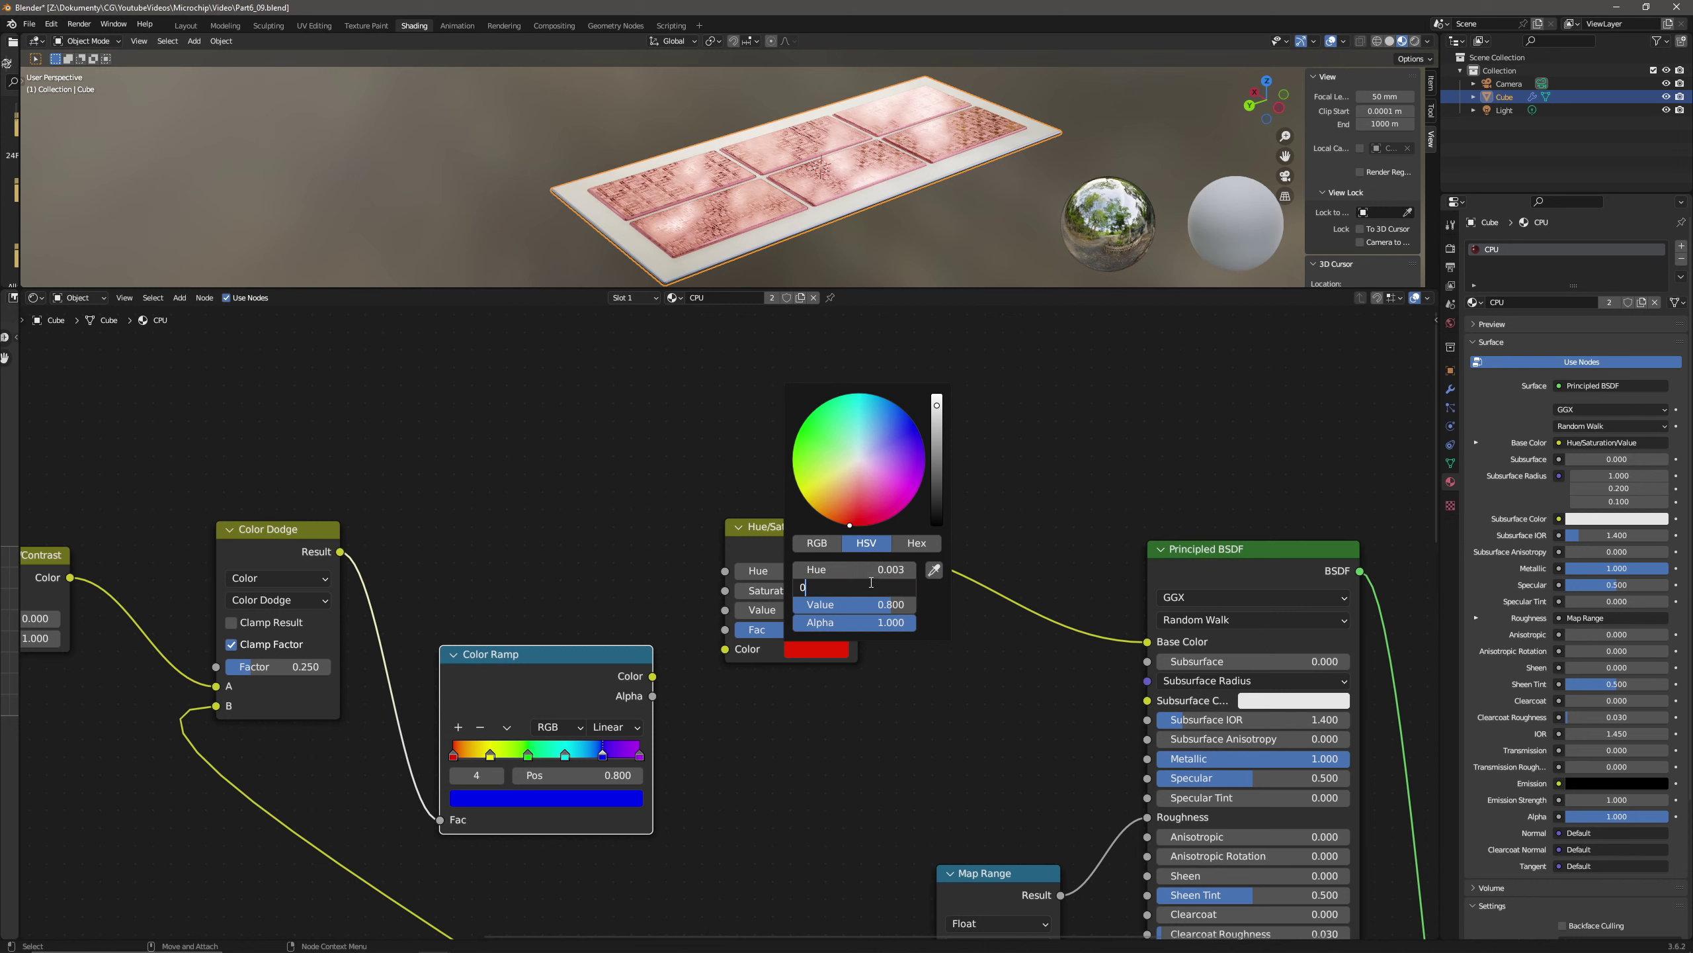
pyautogui.write('.85')
pyautogui.press('Return')
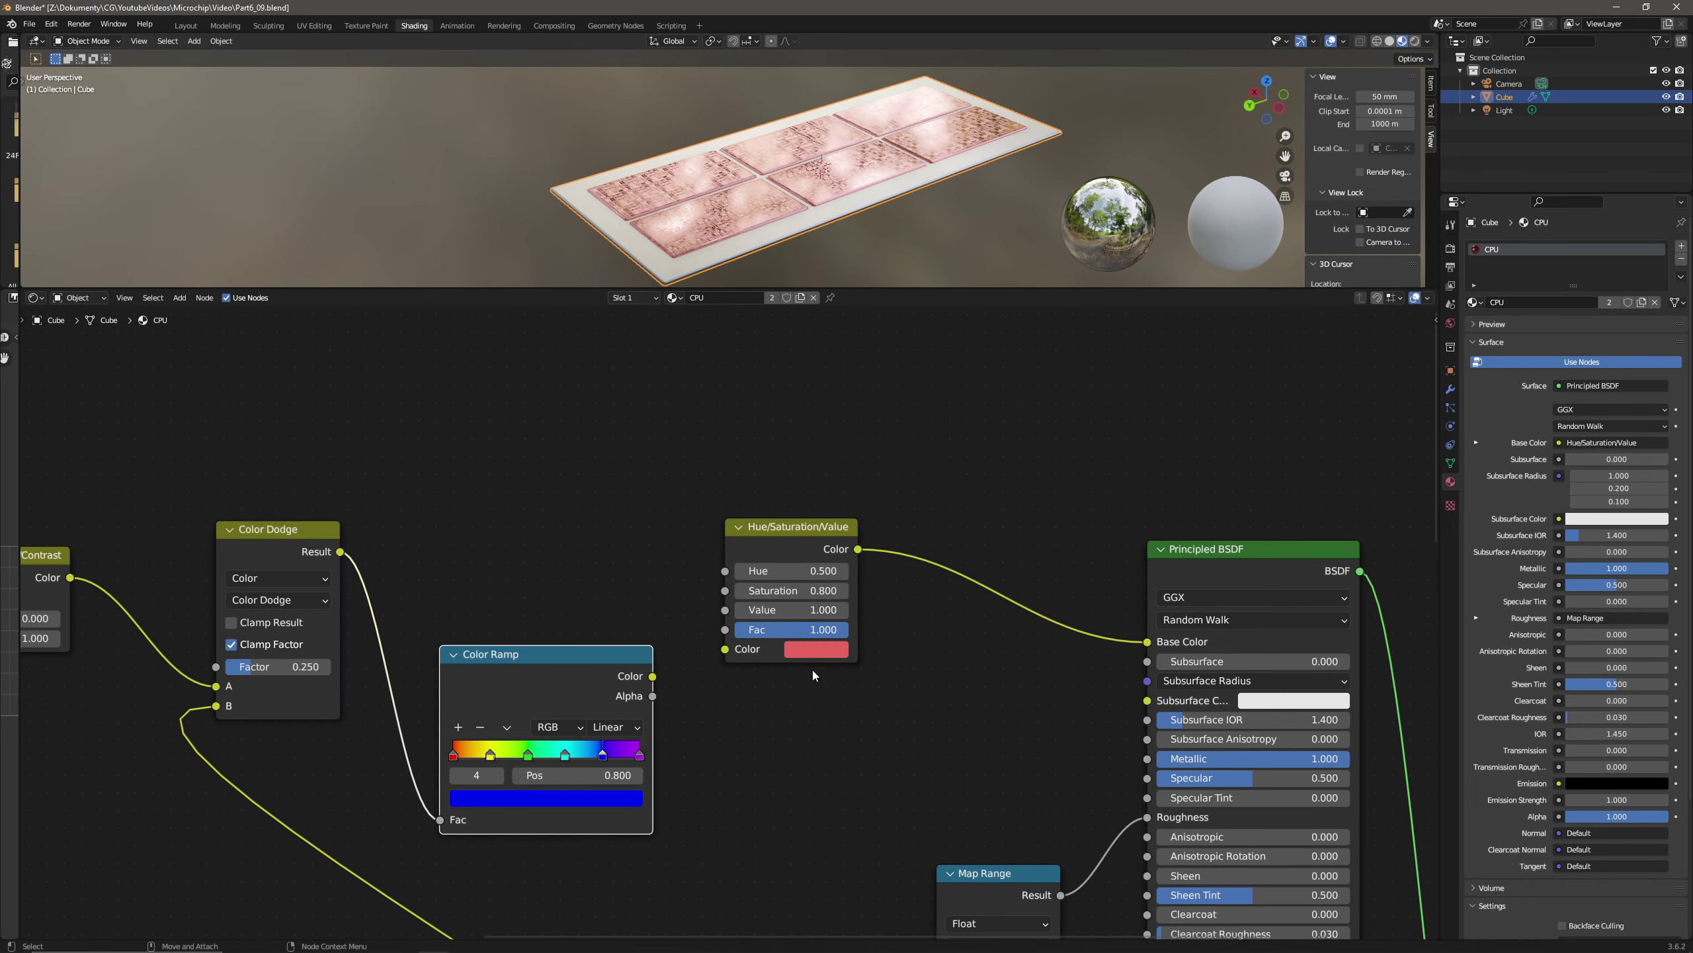
pyautogui.click(812, 655)
# - Drive the Hue/Saturation/Value node's Hue with the Color Dodge result and check the tile colours from other angles
pyautogui.moveTo(345, 555)
pyautogui.mouseDown()
pyautogui.moveTo(673, 553)
pyautogui.moveTo(725, 575)
pyautogui.mouseUp()
pyautogui.moveTo(1000, 150); pyautogui.dragTo(960, 156, button='middle')
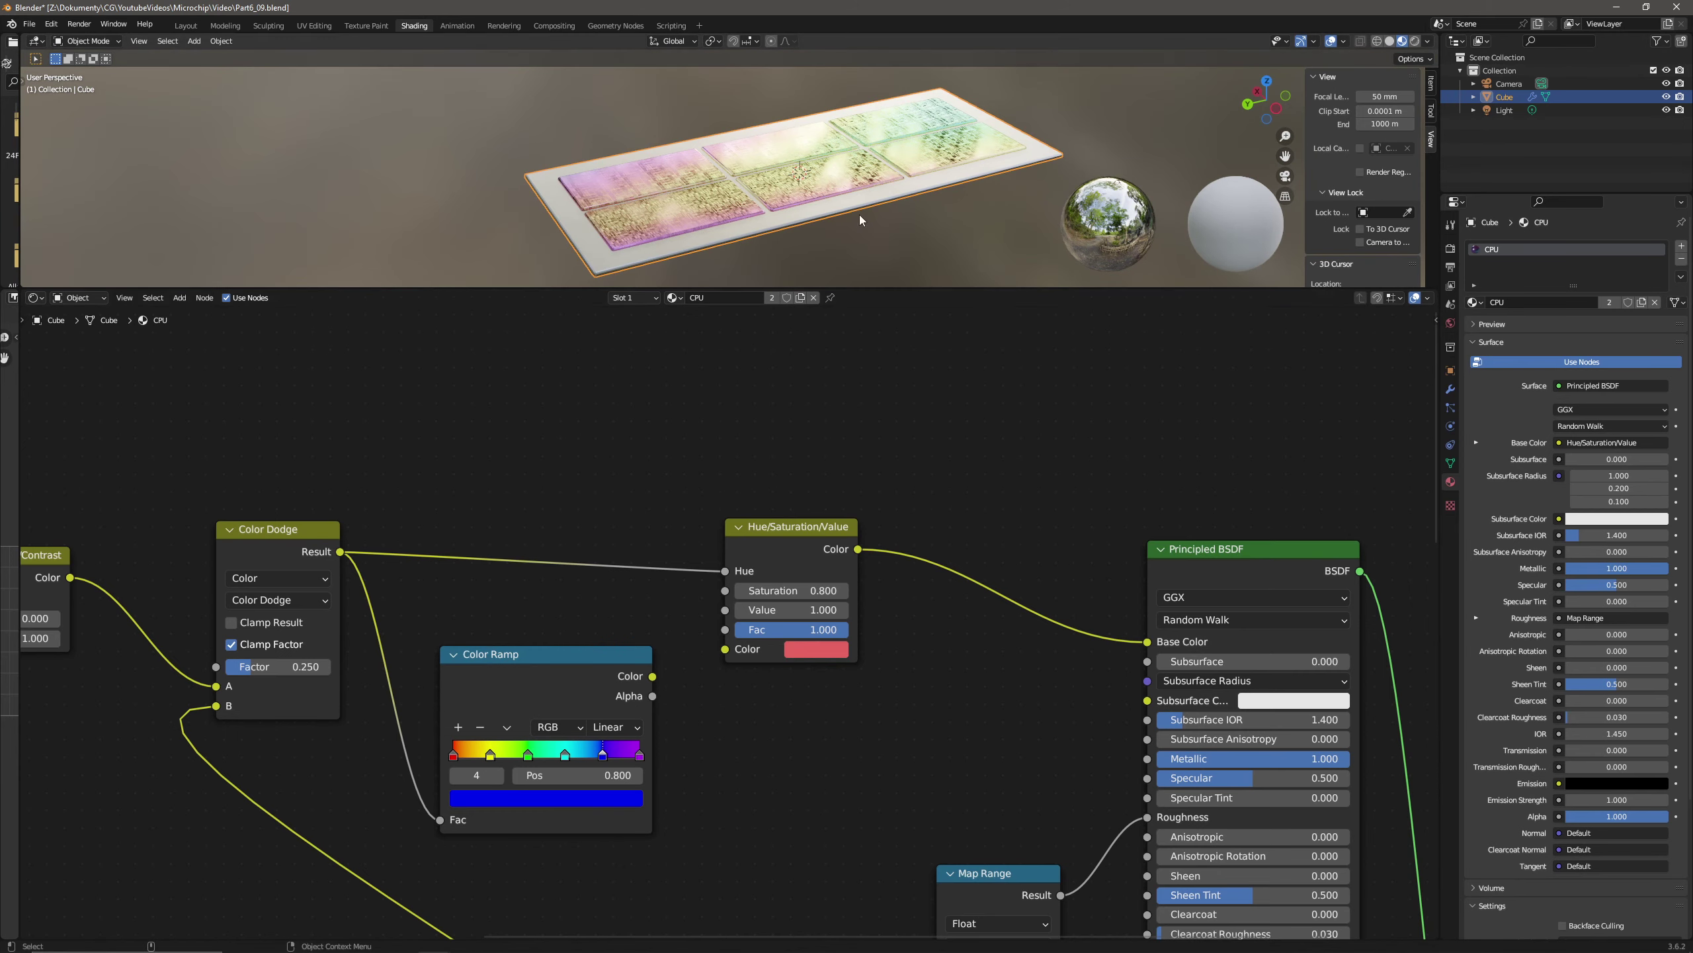
pyautogui.moveTo(841, 197); pyautogui.dragTo(850, 241, button='middle')
pyautogui.moveTo(555, 667); pyautogui.dragTo(548, 645)
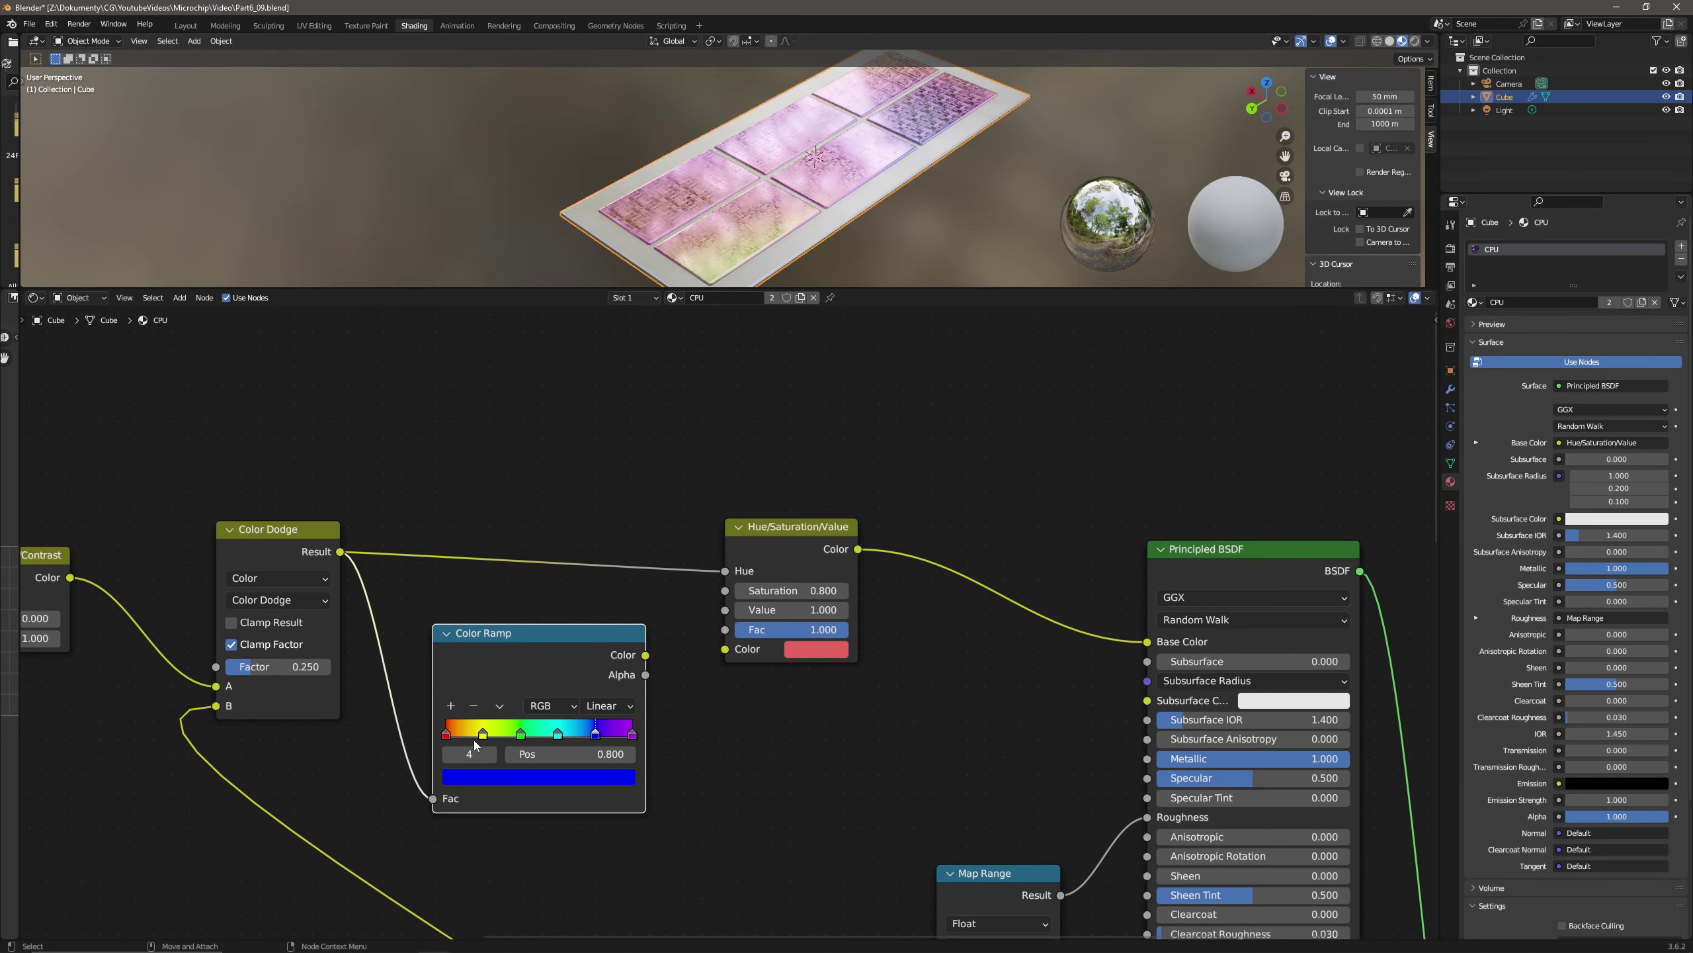
# - Raise the Color Ramp and Hue/Saturation/Value nodes slightly and feed the ramp's Color into the latter's Color, replacing the Hue link
pyautogui.moveTo(622, 648); pyautogui.dragTo(624, 635)
pyautogui.moveTo(932, 156); pyautogui.dragTo(890, 195, button='middle')
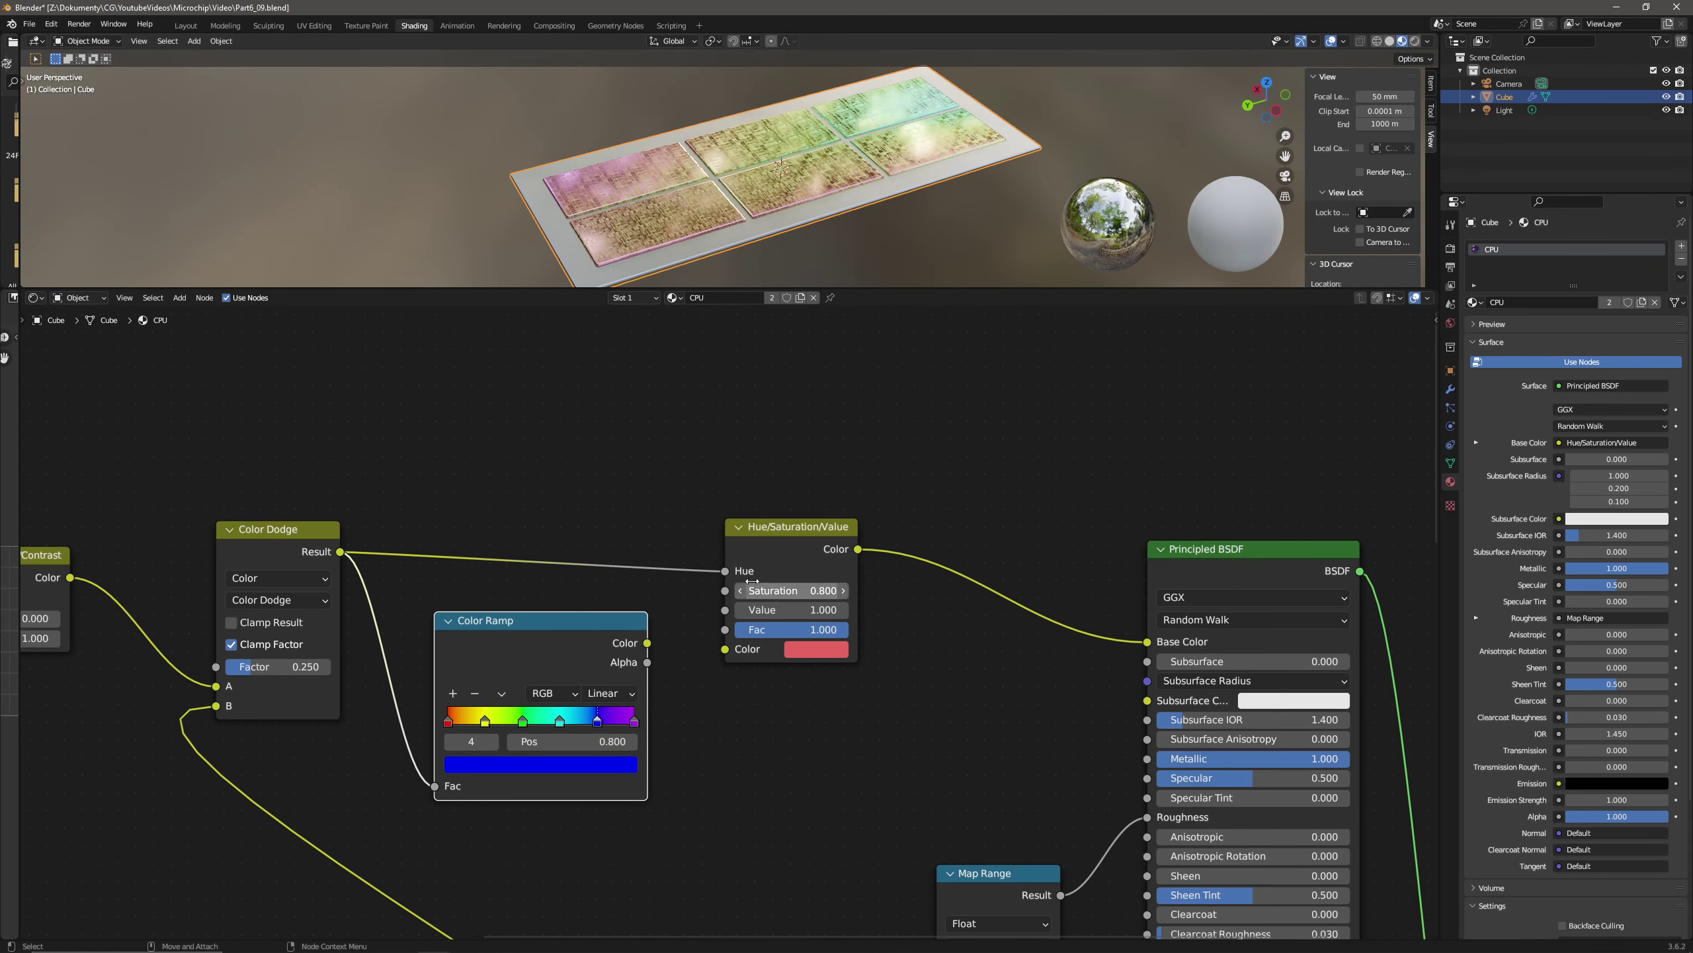
pyautogui.moveTo(788, 531); pyautogui.dragTo(788, 507)
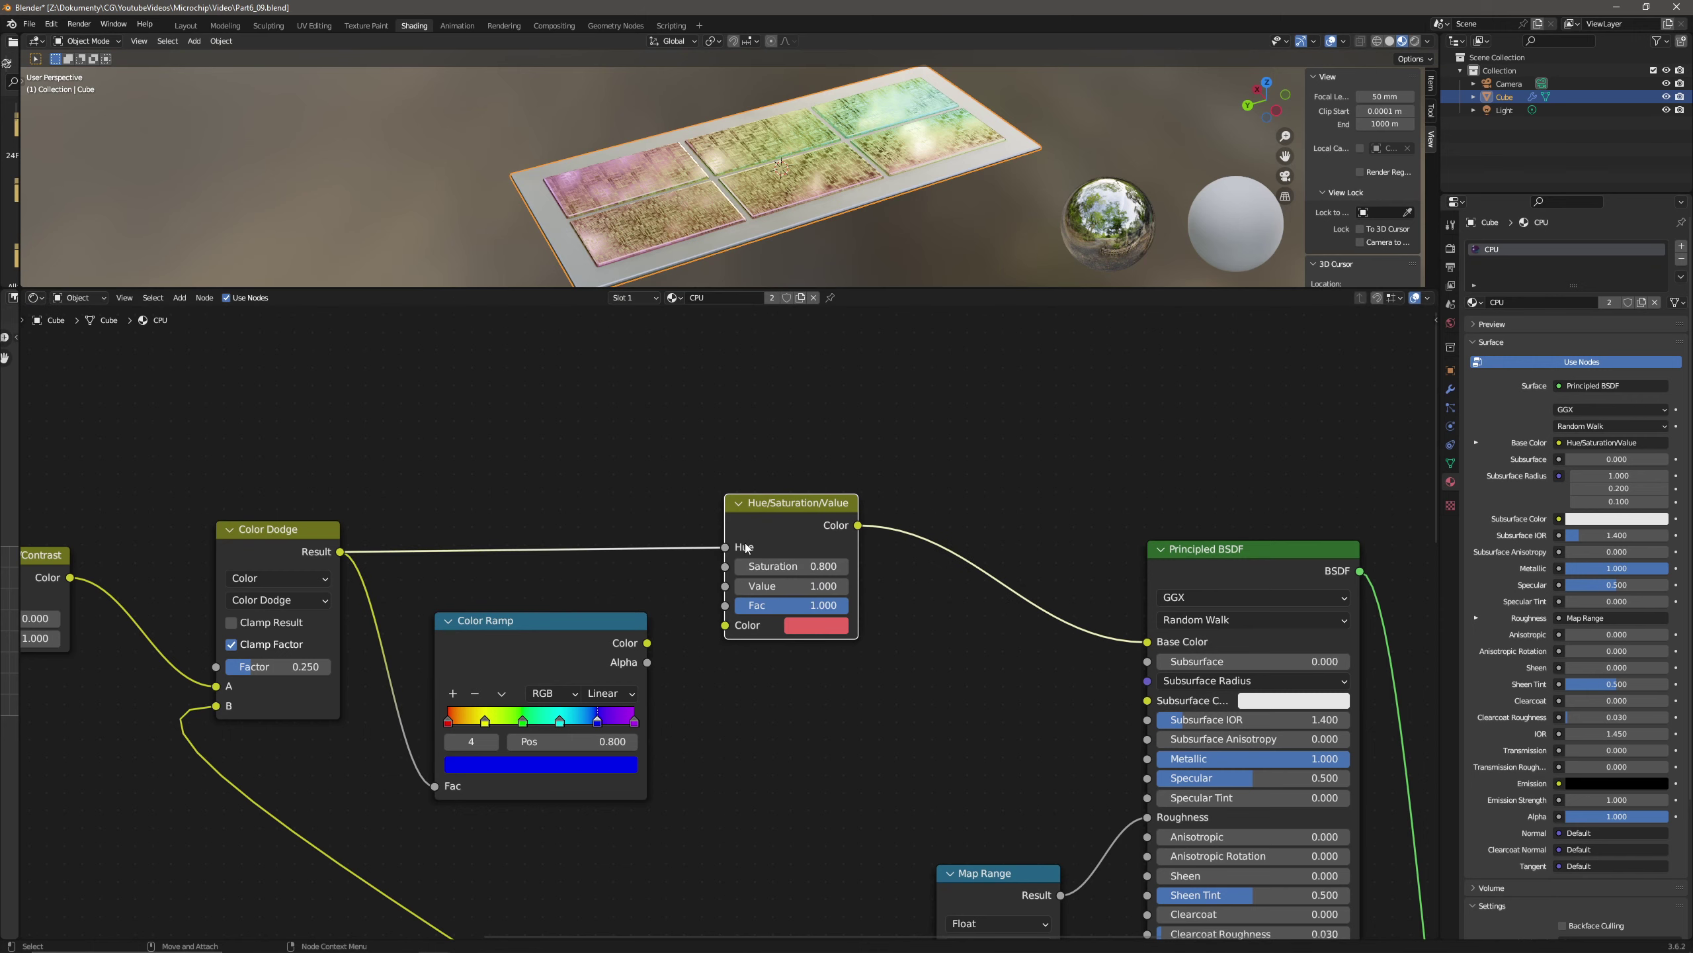
pyautogui.moveTo(815, 132); pyautogui.dragTo(828, 177, button='middle')
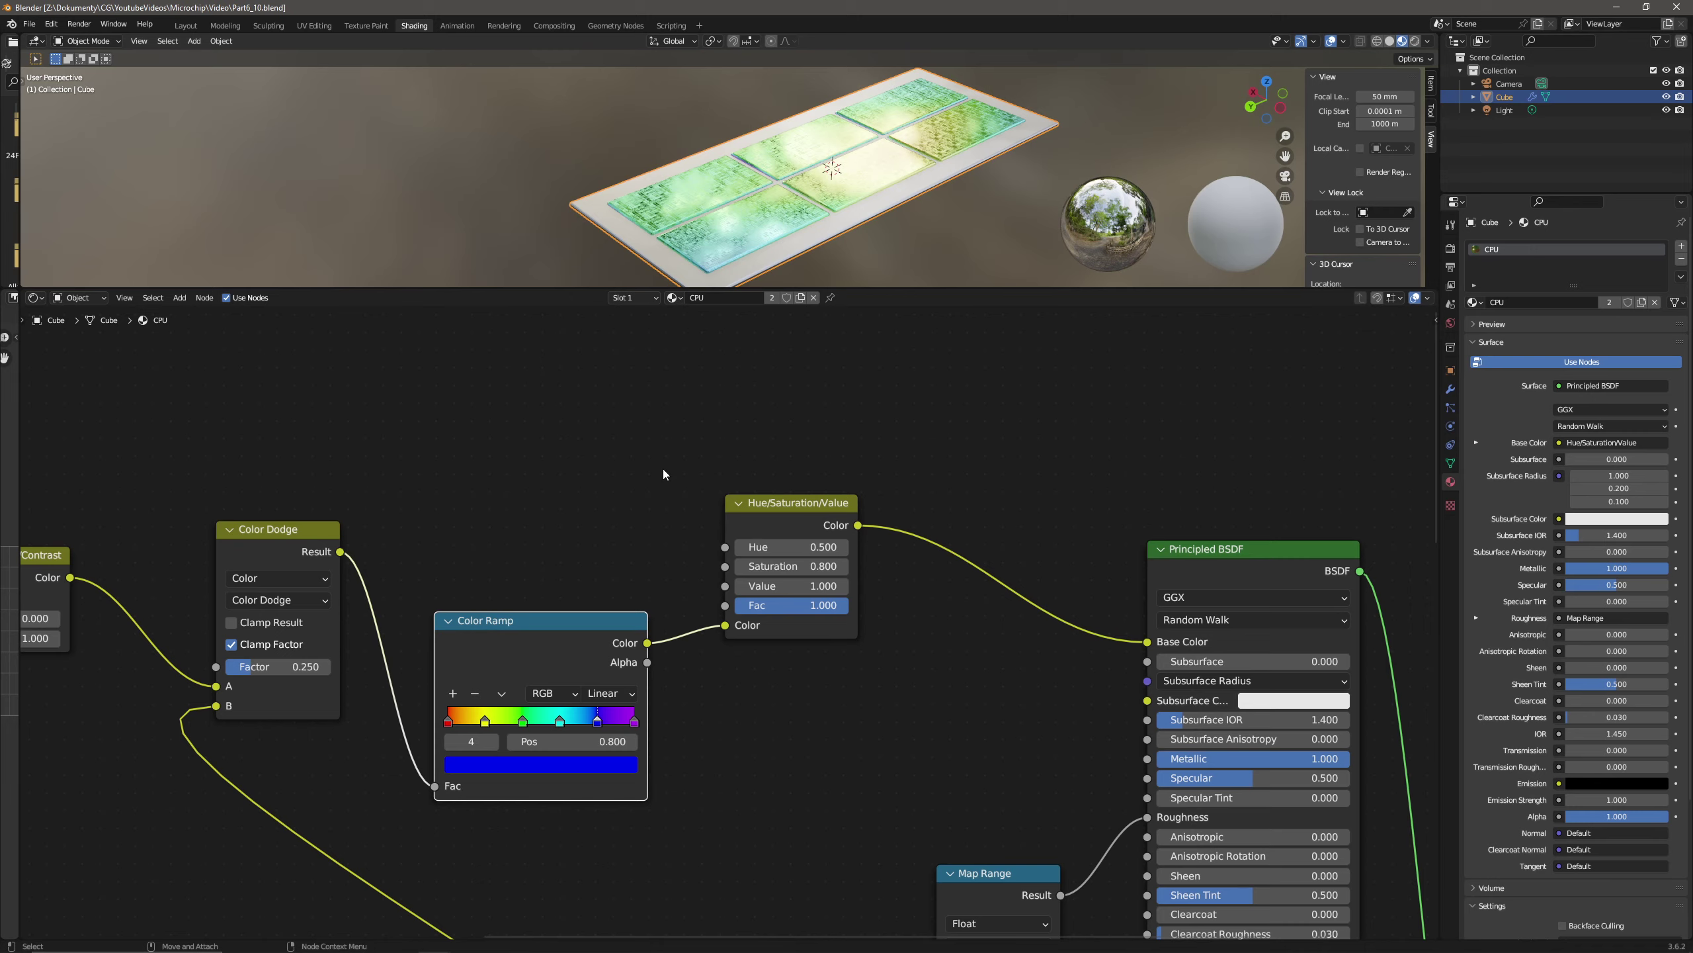
# - Move the Material Output farther away from the shaders and place a new Mix Shader in the gap before it
pyautogui.moveTo(1007, 770); pyautogui.dragTo(615, 557, button='middle')
pyautogui.scroll(-4, 714, 606)
pyautogui.moveTo(715, 606); pyautogui.dragTo(676, 435, button='middle')
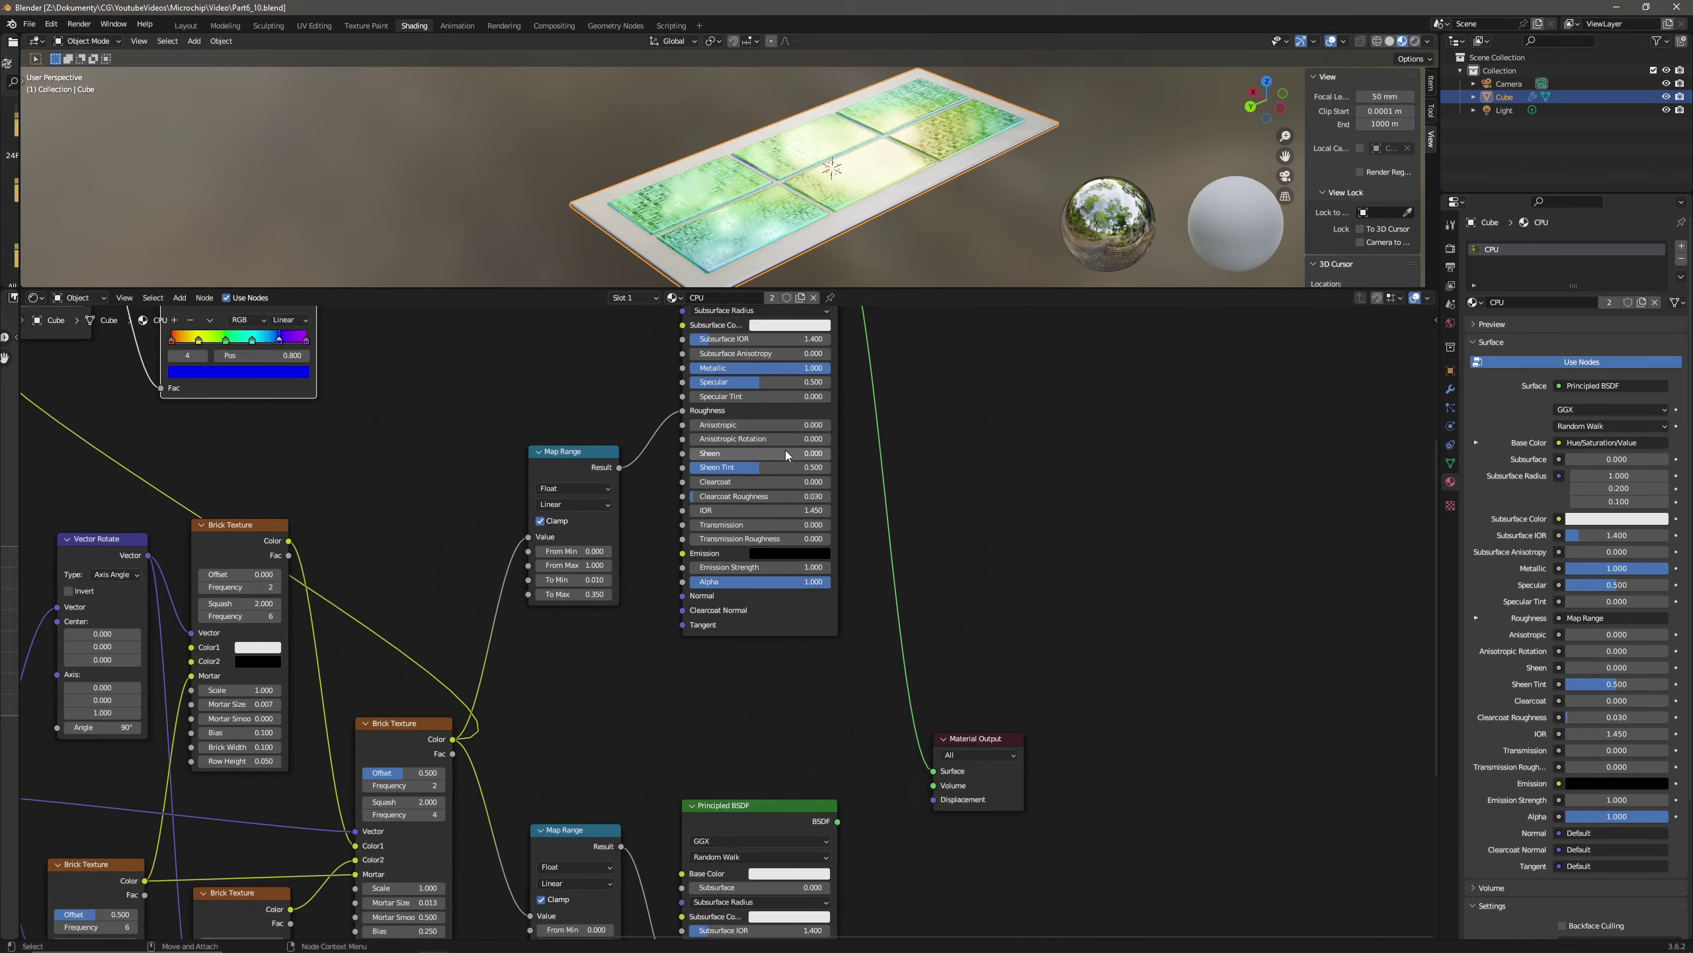
pyautogui.scroll(-1, 958, 694)
pyautogui.moveTo(959, 730); pyautogui.dragTo(1150, 694)
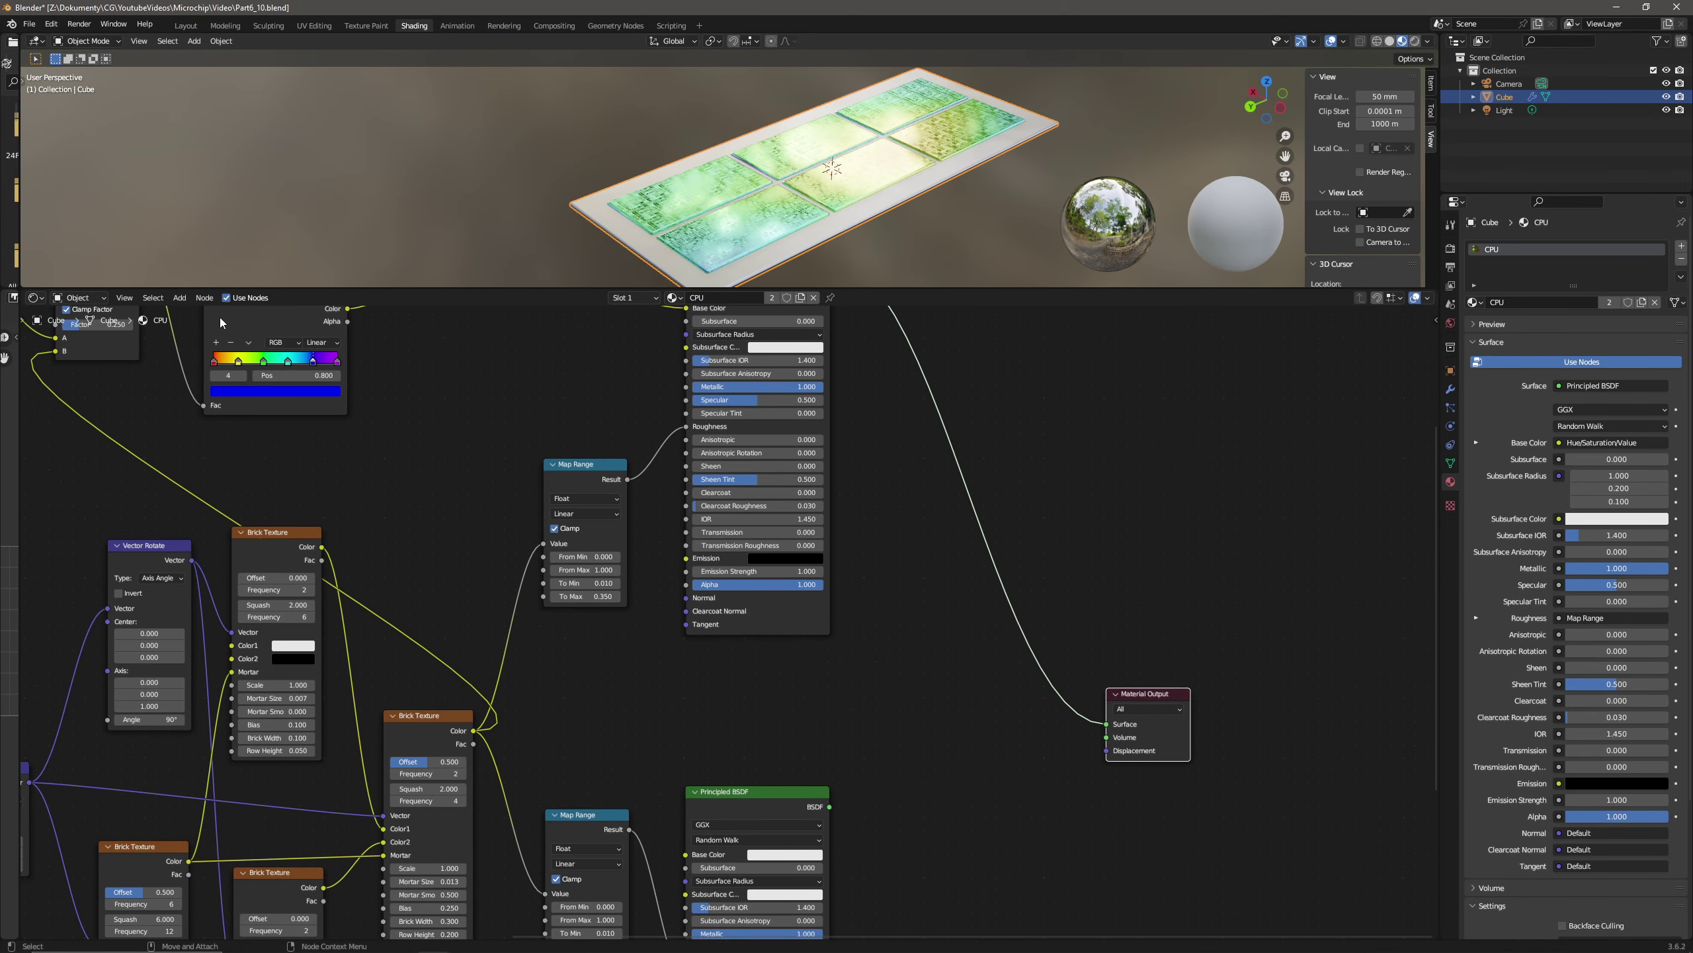
pyautogui.click(179, 298)
pyautogui.click(235, 311)
pyautogui.write('mix sha')
pyautogui.press('Return')
pyautogui.click(981, 730)
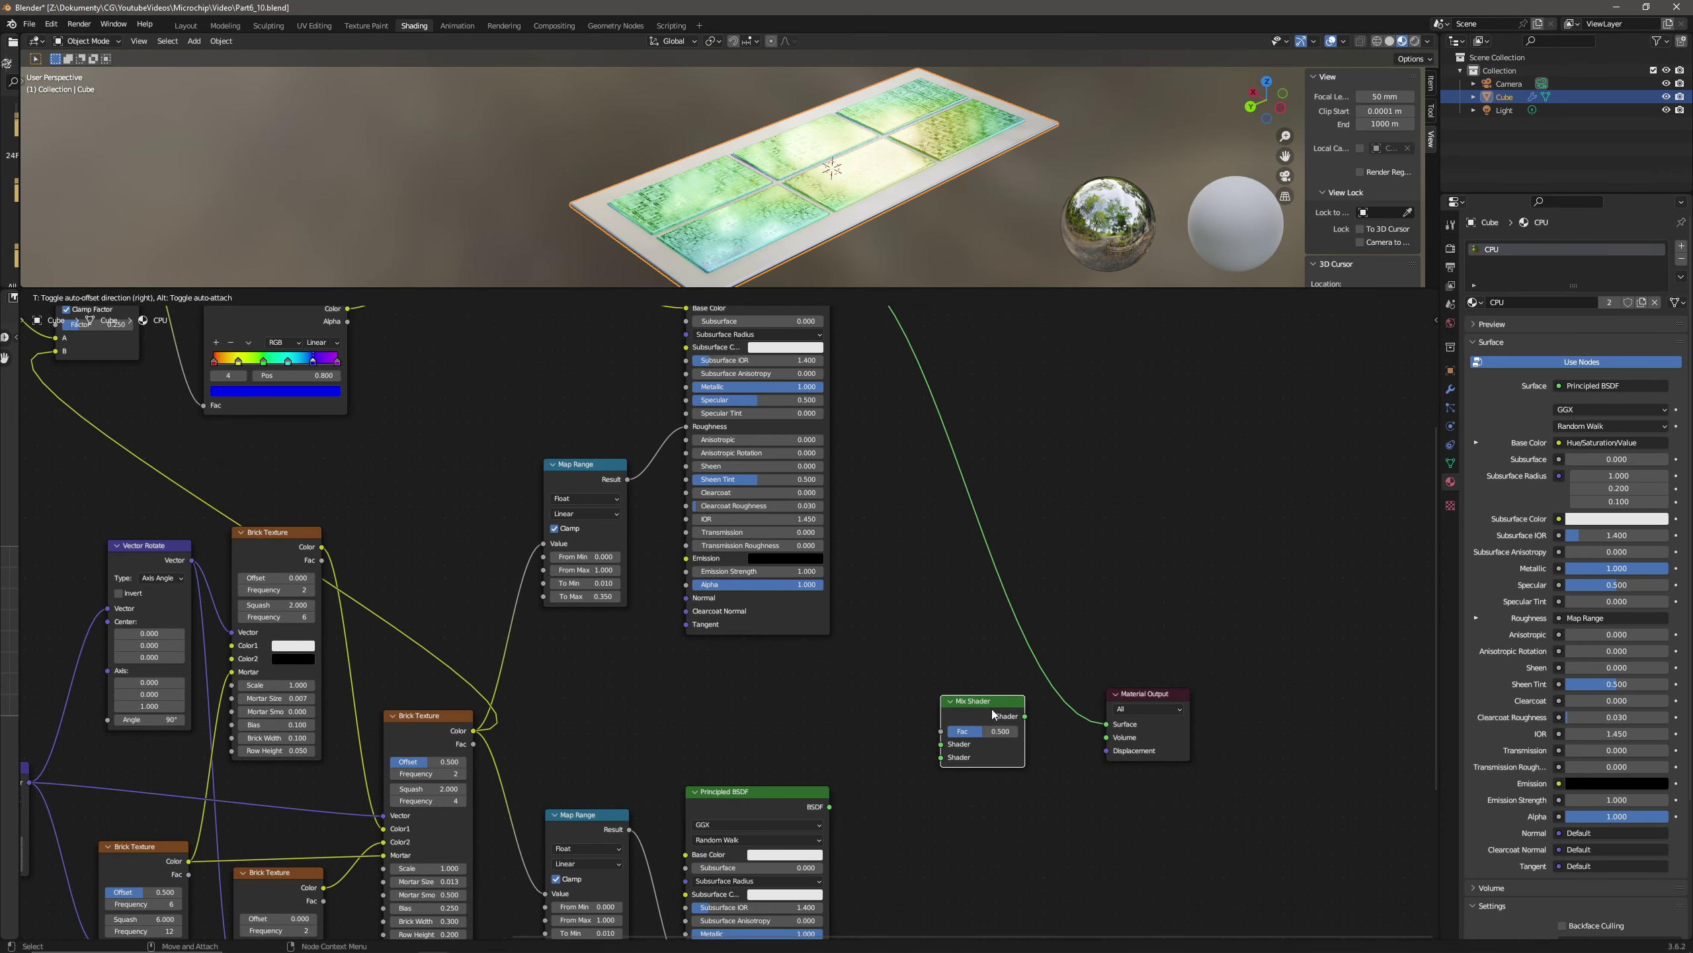
# - Connect the upper and lower Principled BSDFs to the Mix Shader's two Shader inputs and its output to the Material Output's Surface
pyautogui.scroll(2, 815, 736)
pyautogui.scroll(1, 752, 642)
pyautogui.moveTo(765, 696); pyautogui.dragTo(821, 667)
pyautogui.moveTo(913, 633); pyautogui.dragTo(914, 631)
pyautogui.scroll(-3, 898, 468)
pyautogui.moveTo(898, 460); pyautogui.dragTo(798, 692, button='middle')
pyautogui.moveTo(714, 386); pyautogui.dragTo(793, 800)
pyautogui.scroll(3, 924, 803)
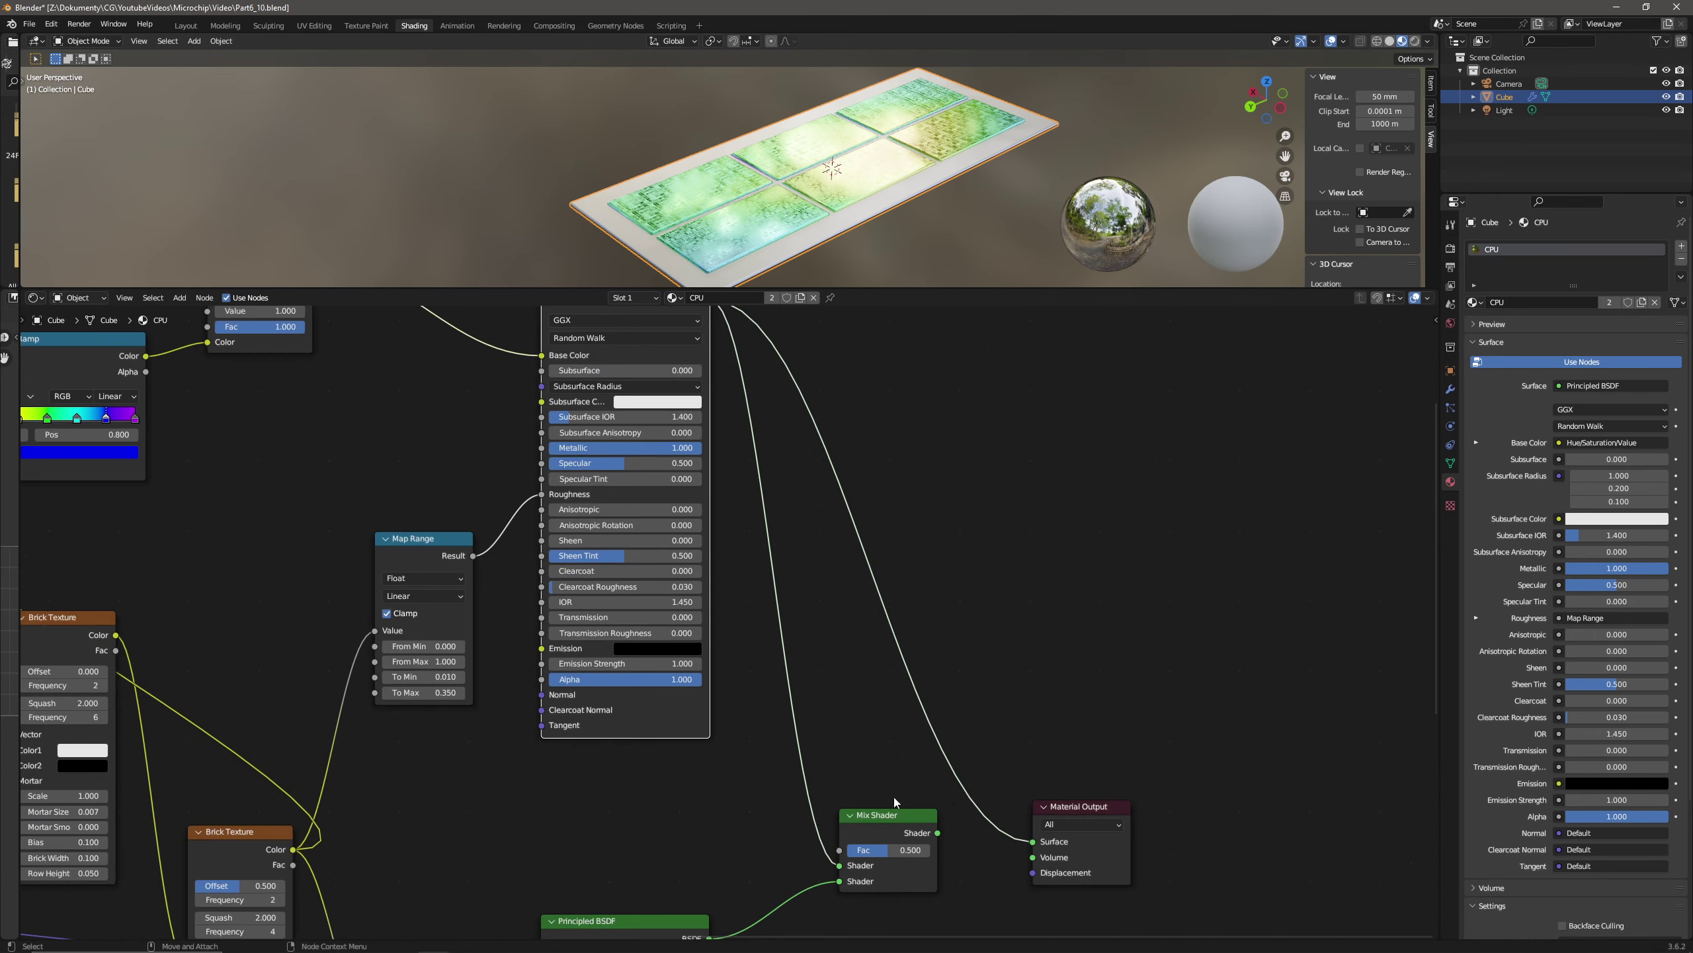
pyautogui.moveTo(820, 708); pyautogui.dragTo(960, 721)
pyautogui.scroll(-6, 774, 680)
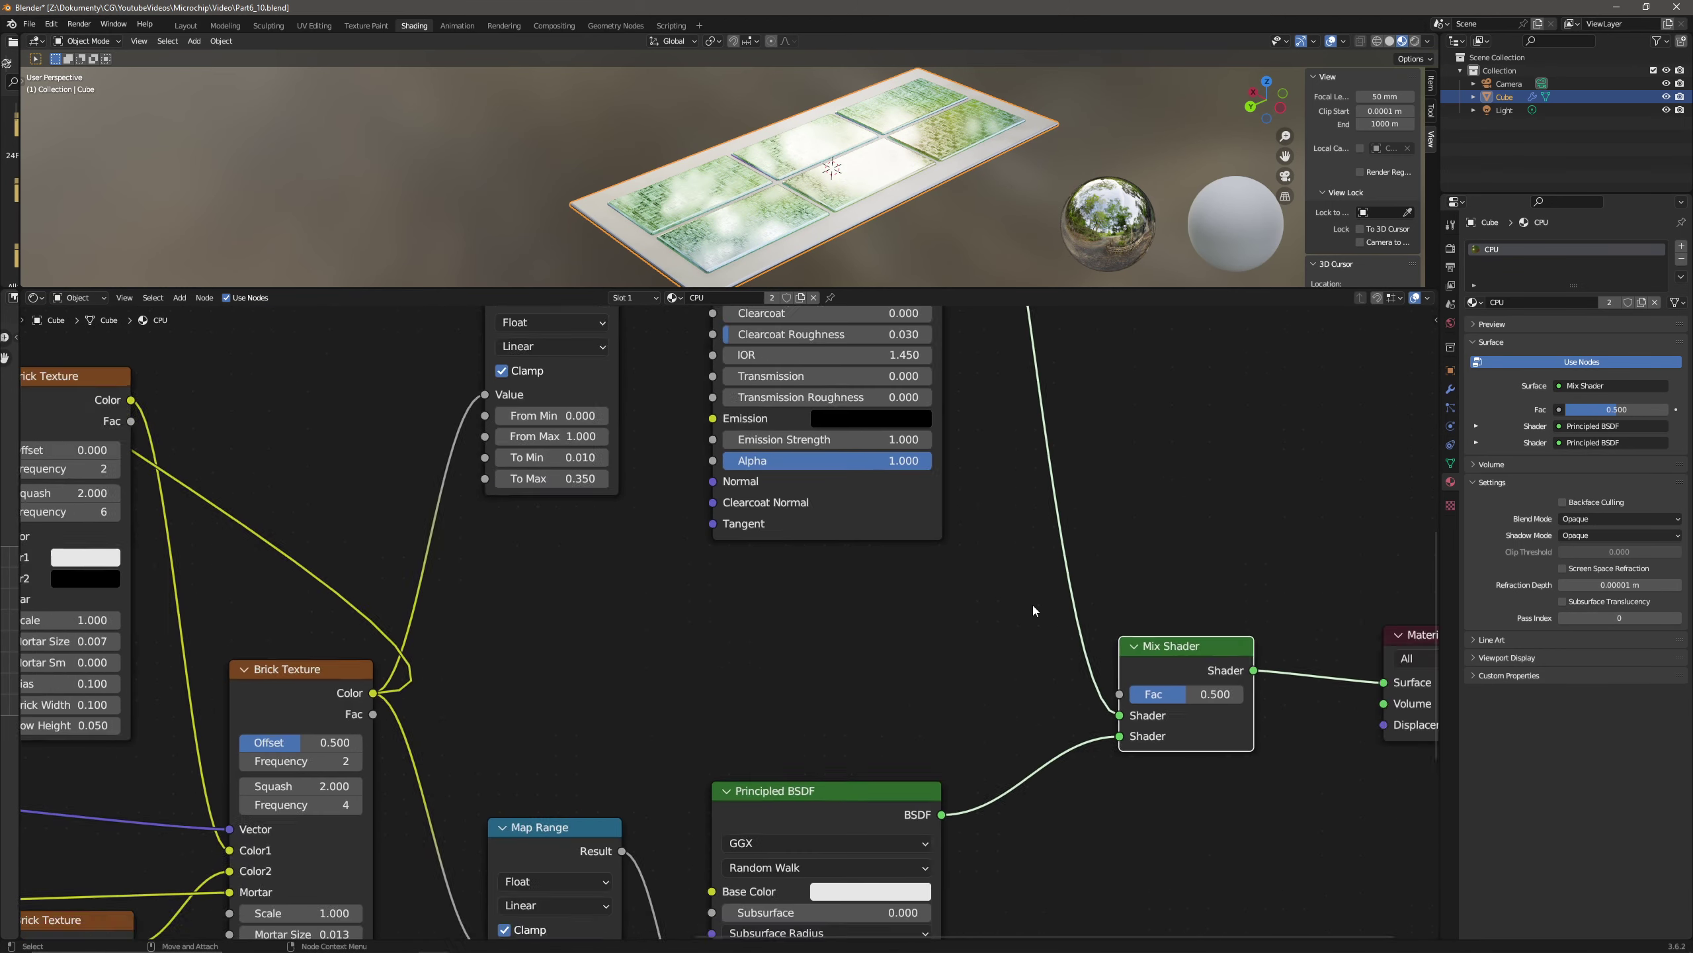
# - Add a Math node between the last Brick Texture and the Map Range nodes and set its operation to Subtract
pyautogui.moveTo(898, 481); pyautogui.dragTo(397, 875)
pyautogui.moveTo(897, 612); pyautogui.dragTo(493, 629)
pyautogui.scroll(2, 479, 633)
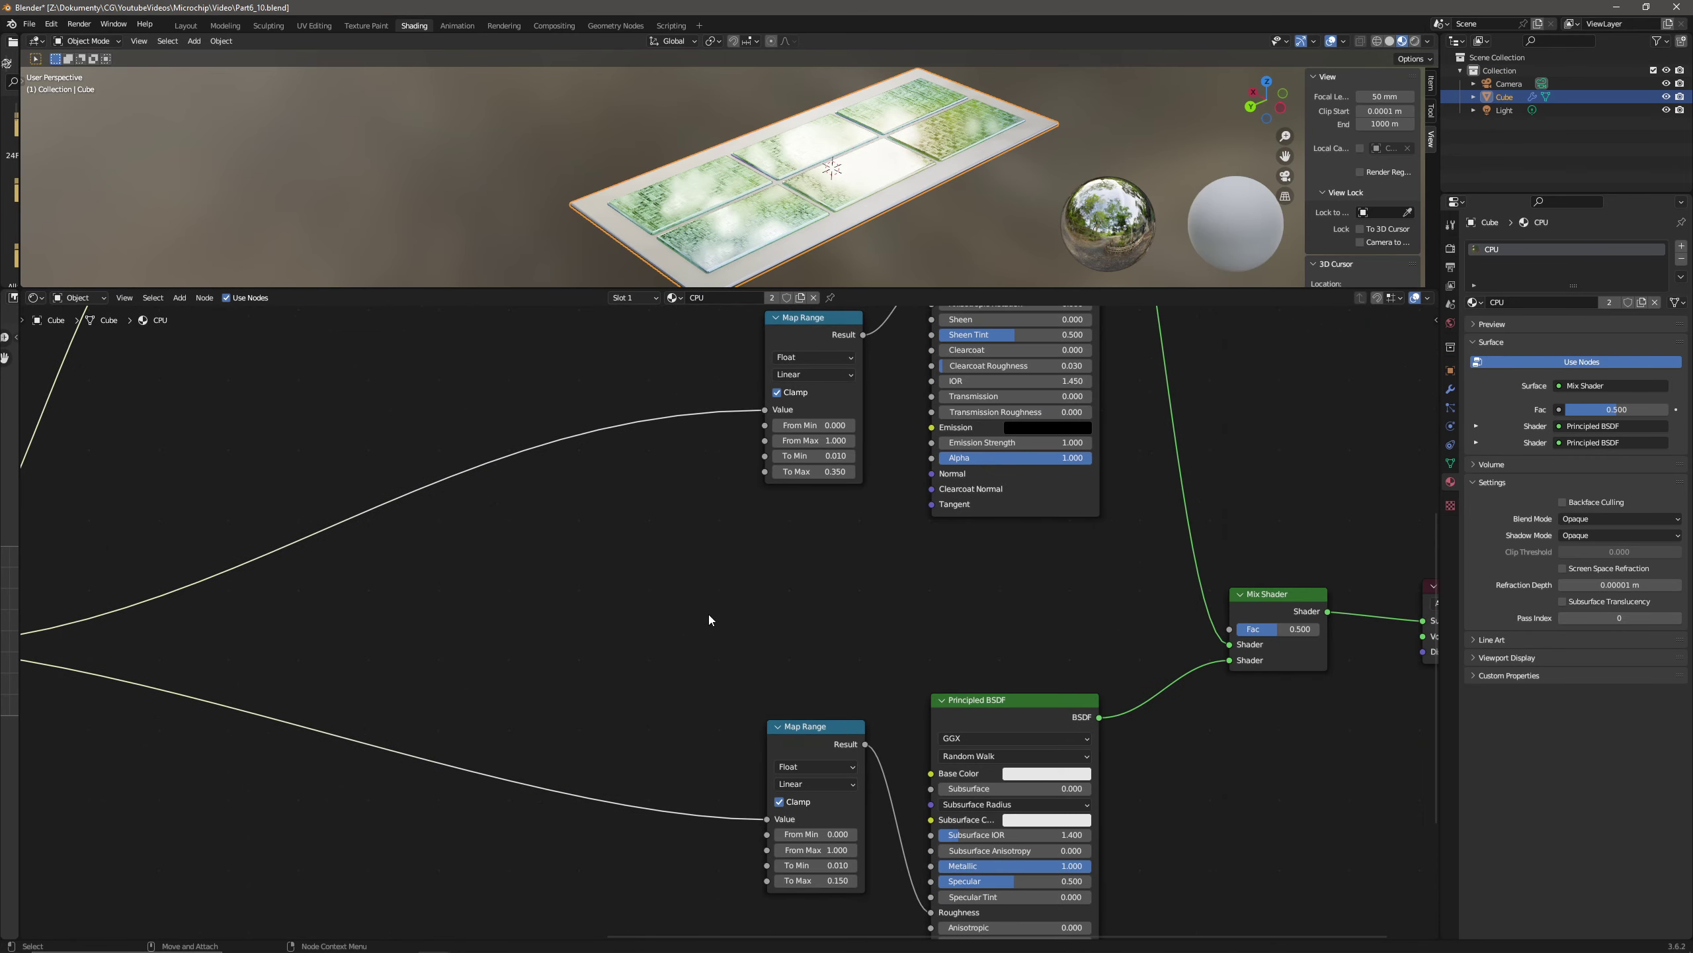
pyautogui.scroll(4, 673, 635)
pyautogui.rightClick(691, 593)
pyautogui.click(183, 298)
pyautogui.click(189, 309)
pyautogui.write('math')
pyautogui.press('Return')
pyautogui.click(782, 571)
pyautogui.click(837, 606)
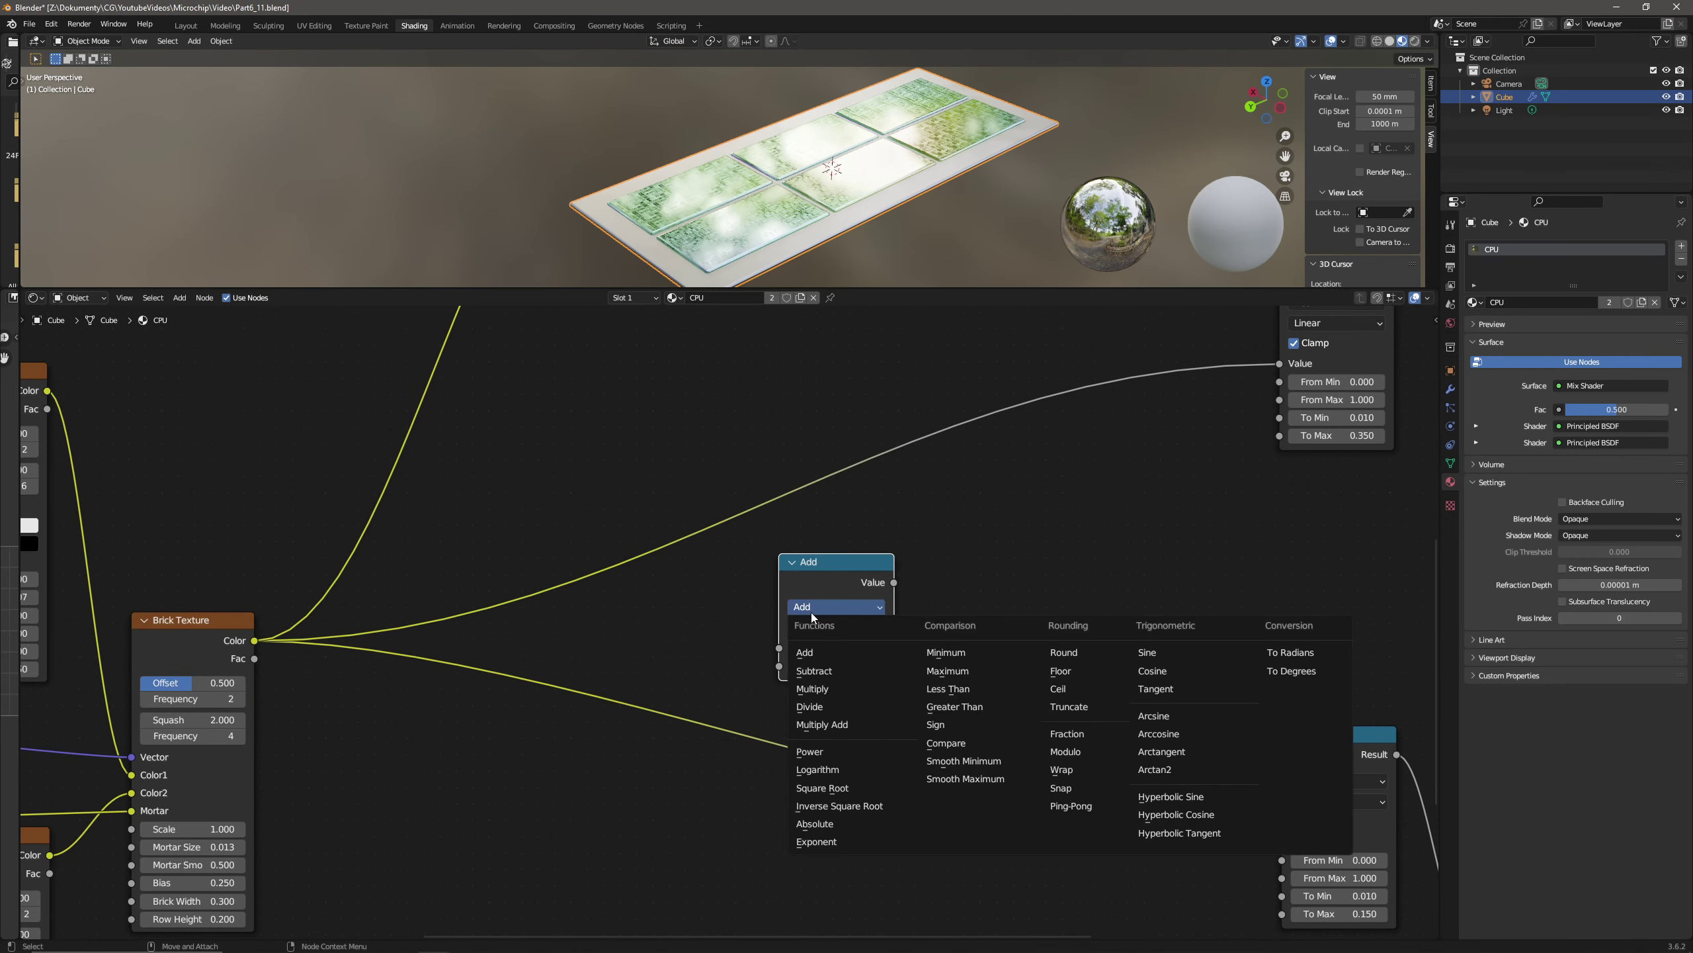
pyautogui.click(839, 667)
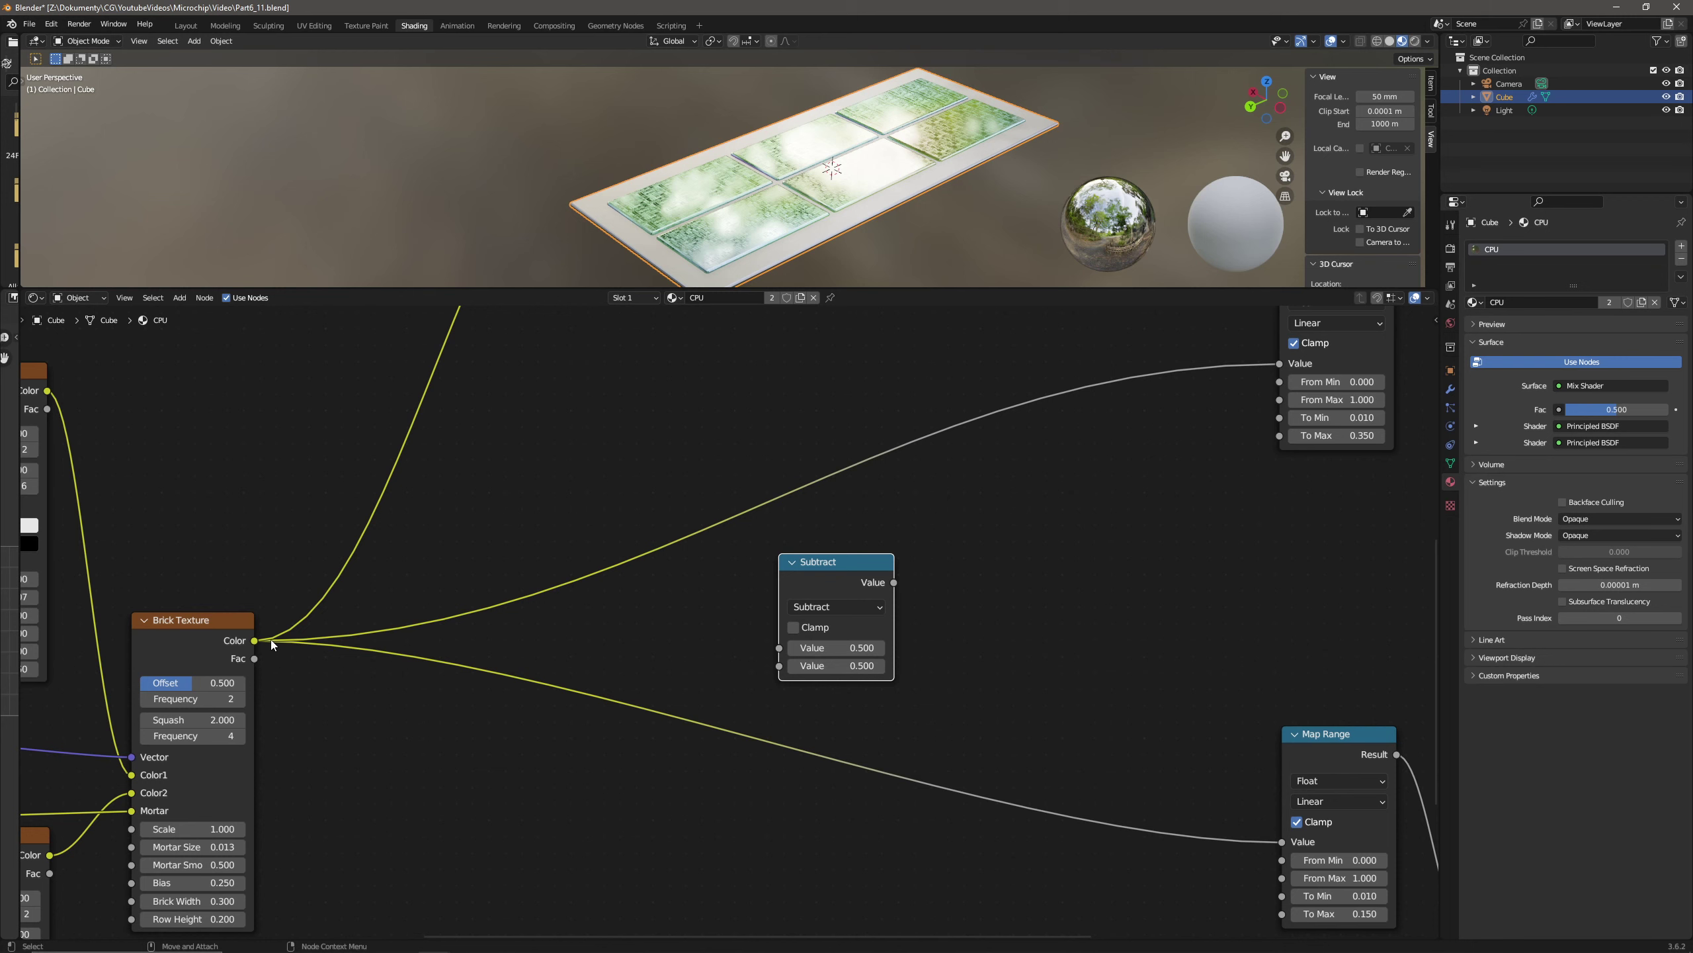
# - Connect the Brick Texture's Color and Fac to the Subtract node's first and second values, and move the node closer to the texture
pyautogui.moveTo(254, 640); pyautogui.dragTo(777, 647)
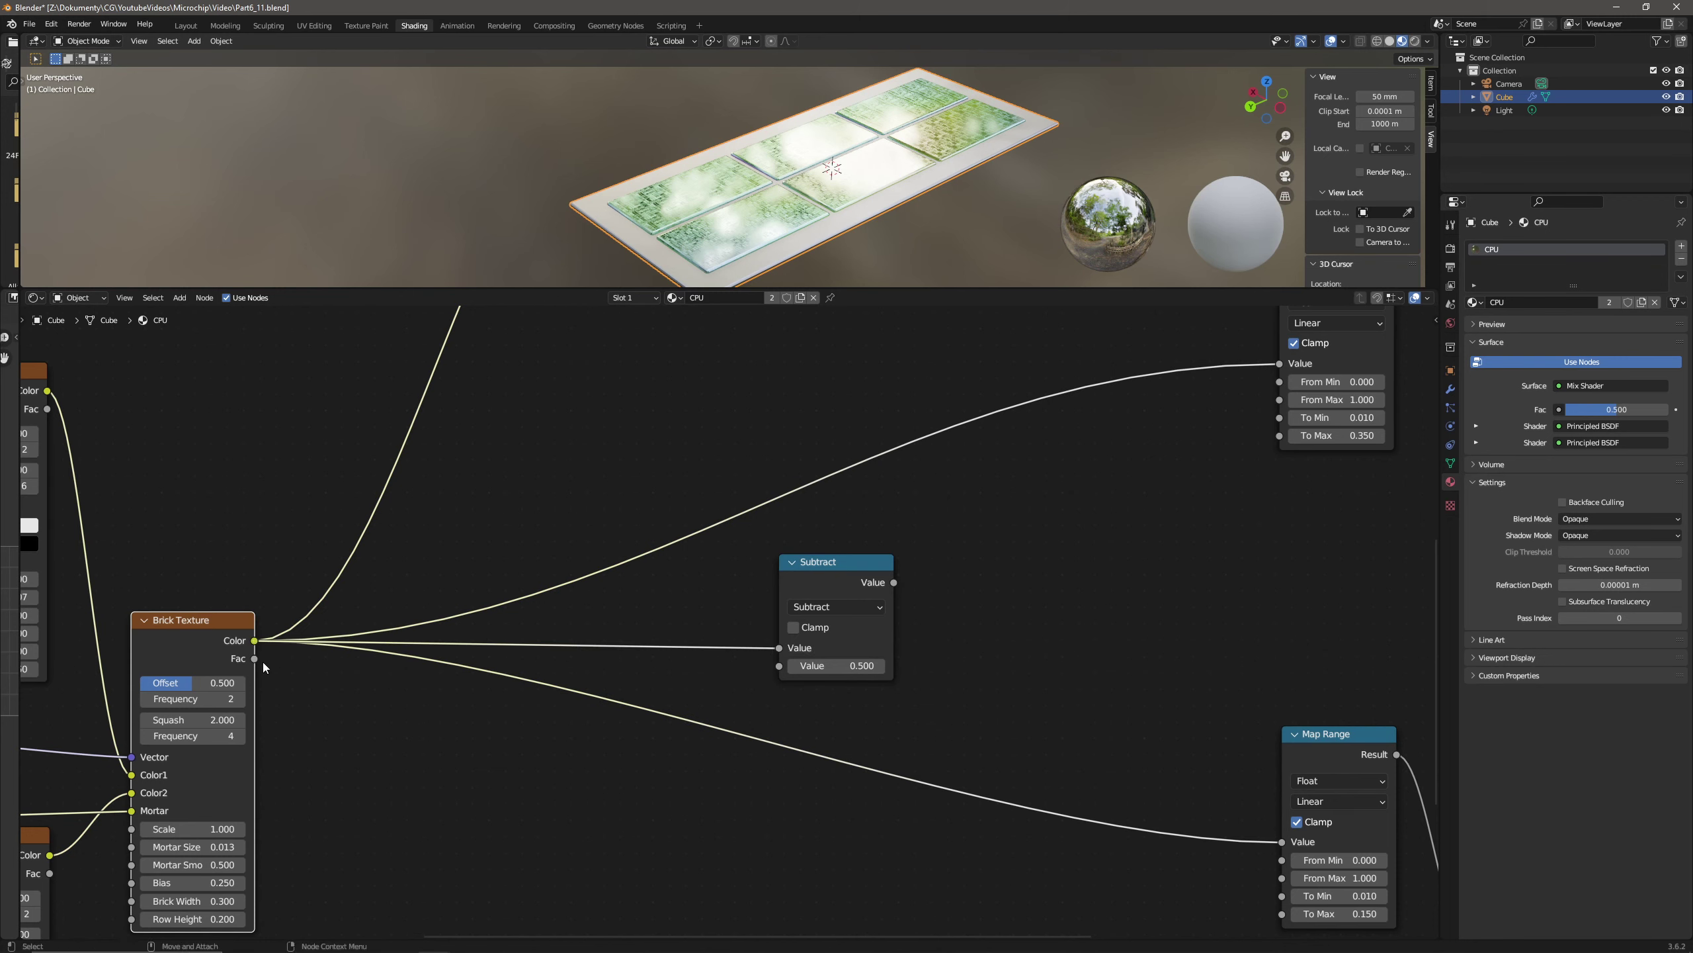
pyautogui.moveTo(255, 659); pyautogui.dragTo(778, 665)
pyautogui.moveTo(857, 563); pyautogui.dragTo(815, 586)
pyautogui.scroll(-2, 838, 560)
pyautogui.moveTo(808, 579); pyautogui.dragTo(764, 598, button='middle')
# - Add a Math Add node fed by the Subtract value on its second input, placed above the Subtract node
pyautogui.moveTo(764, 598); pyautogui.dragTo(936, 590)
pyautogui.write('add')
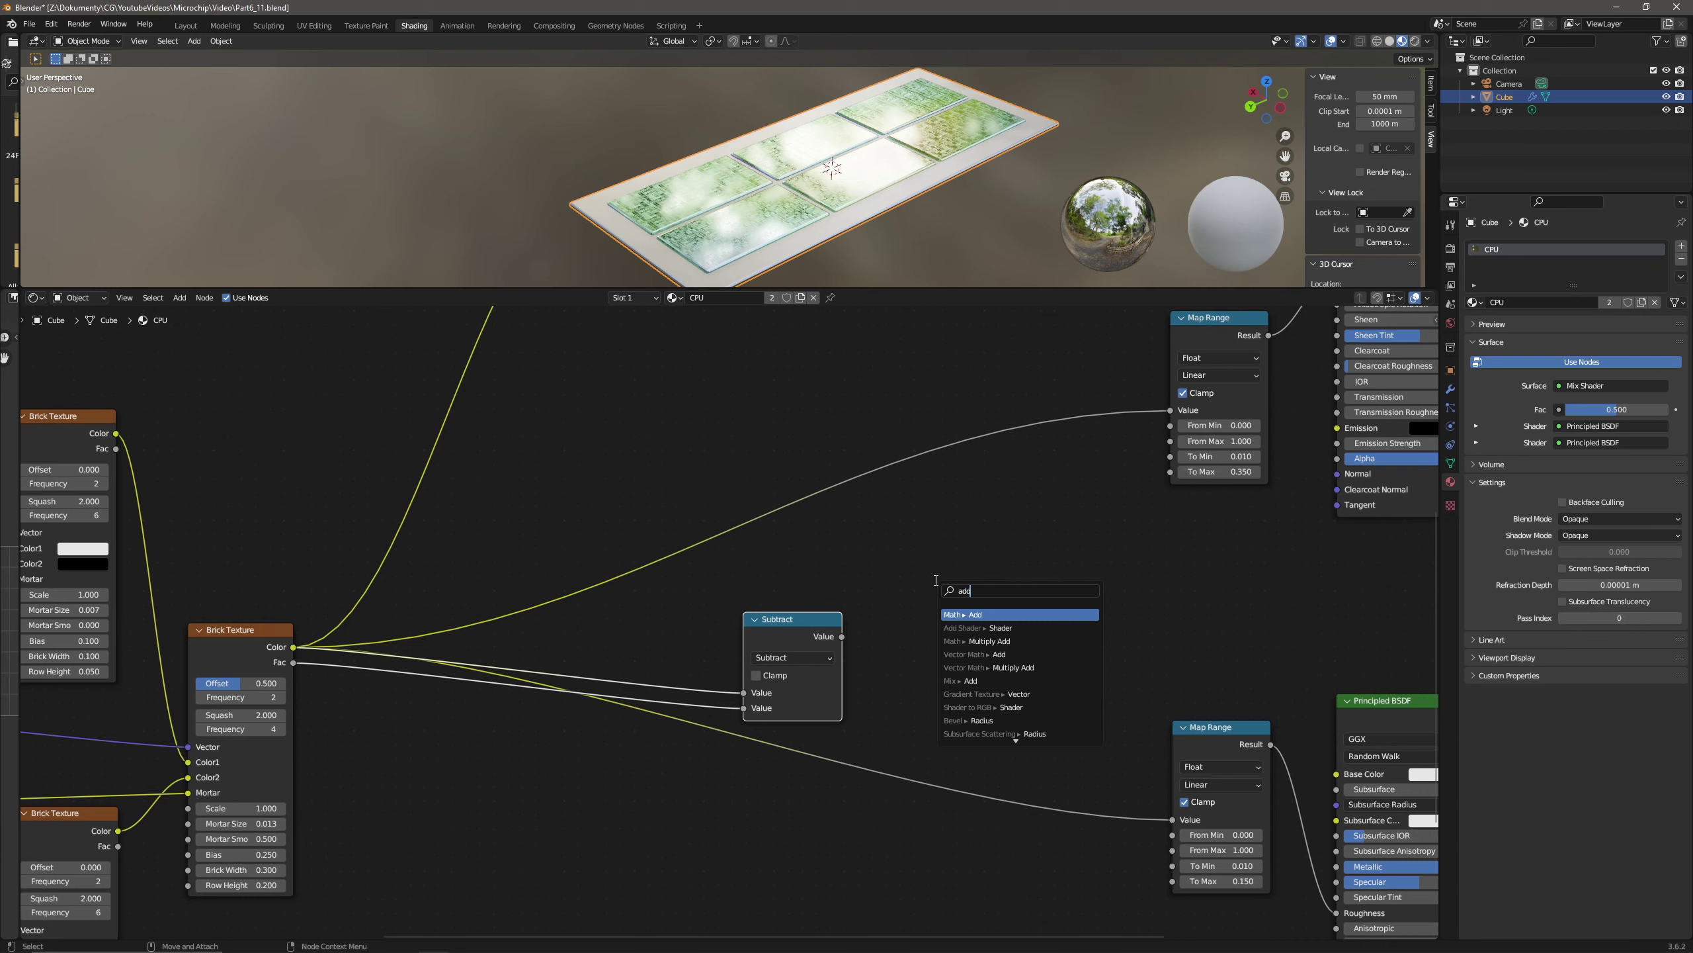
pyautogui.press('Return')
pyautogui.click(873, 532)
pyautogui.moveTo(876, 608)
pyautogui.mouseDown()
pyautogui.moveTo(852, 620)
pyautogui.moveTo(875, 624)
pyautogui.mouseUp()
pyautogui.moveTo(927, 549); pyautogui.dragTo(925, 519)
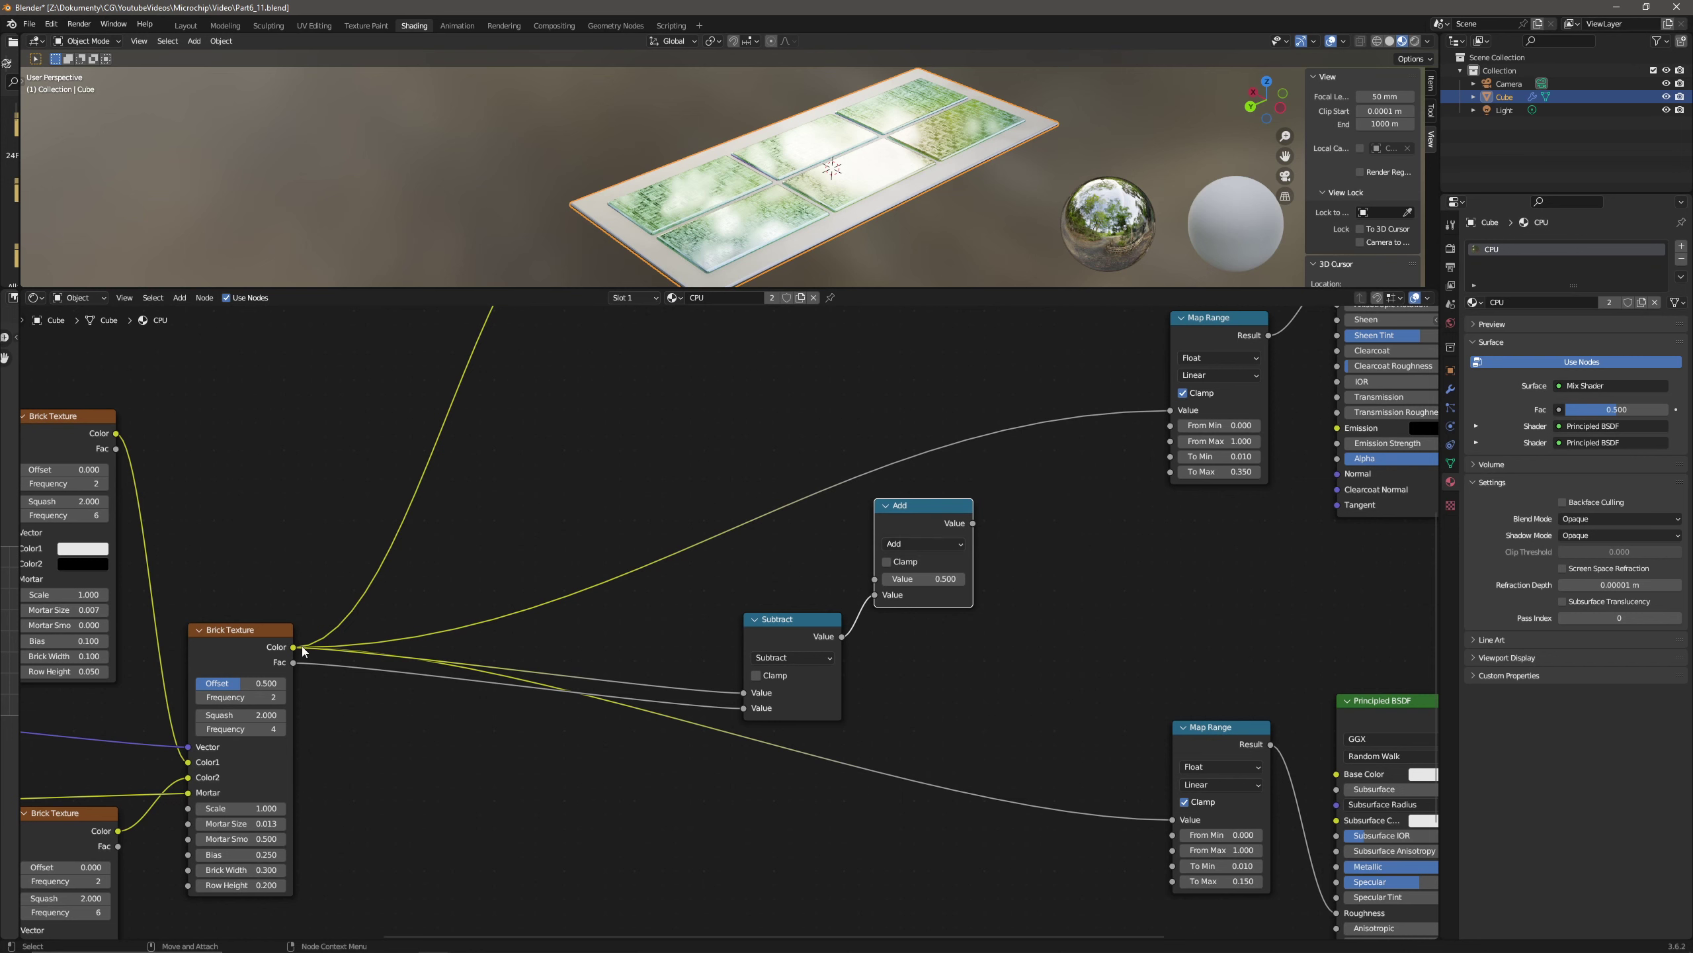
# - Invert the Brick Texture's Color with an Invert Color node at Fac 0.25 and feed it into the Add node's first value
pyautogui.moveTo(294, 652); pyautogui.dragTo(730, 581)
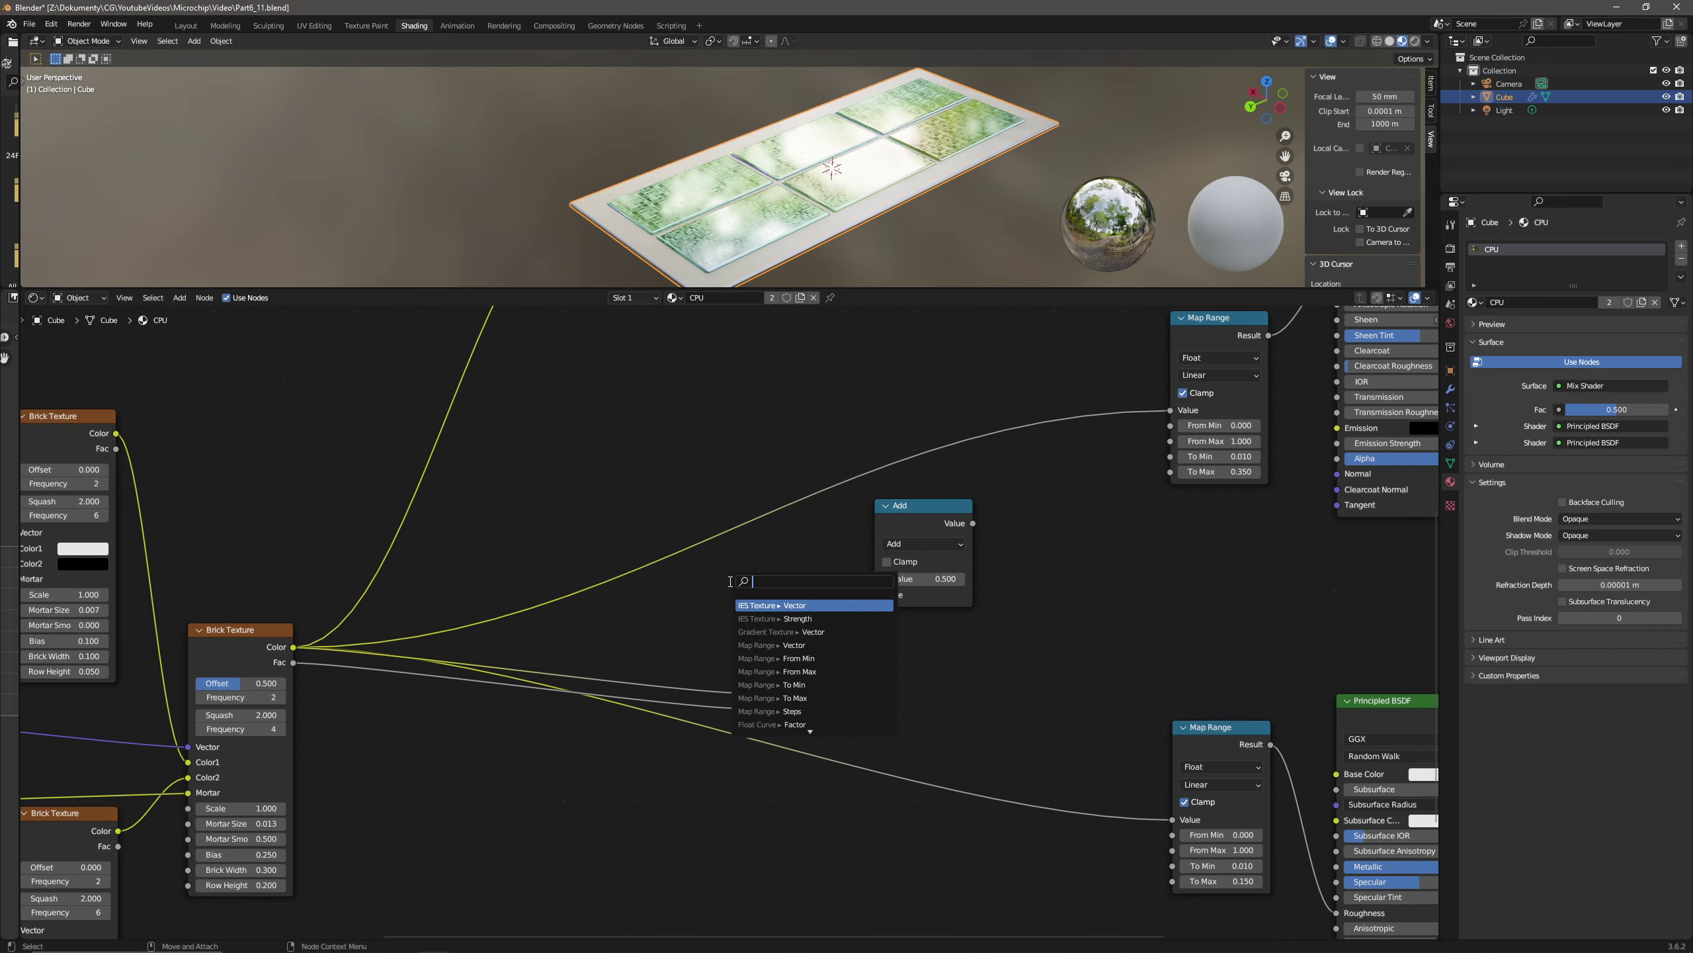
pyautogui.write('invert')
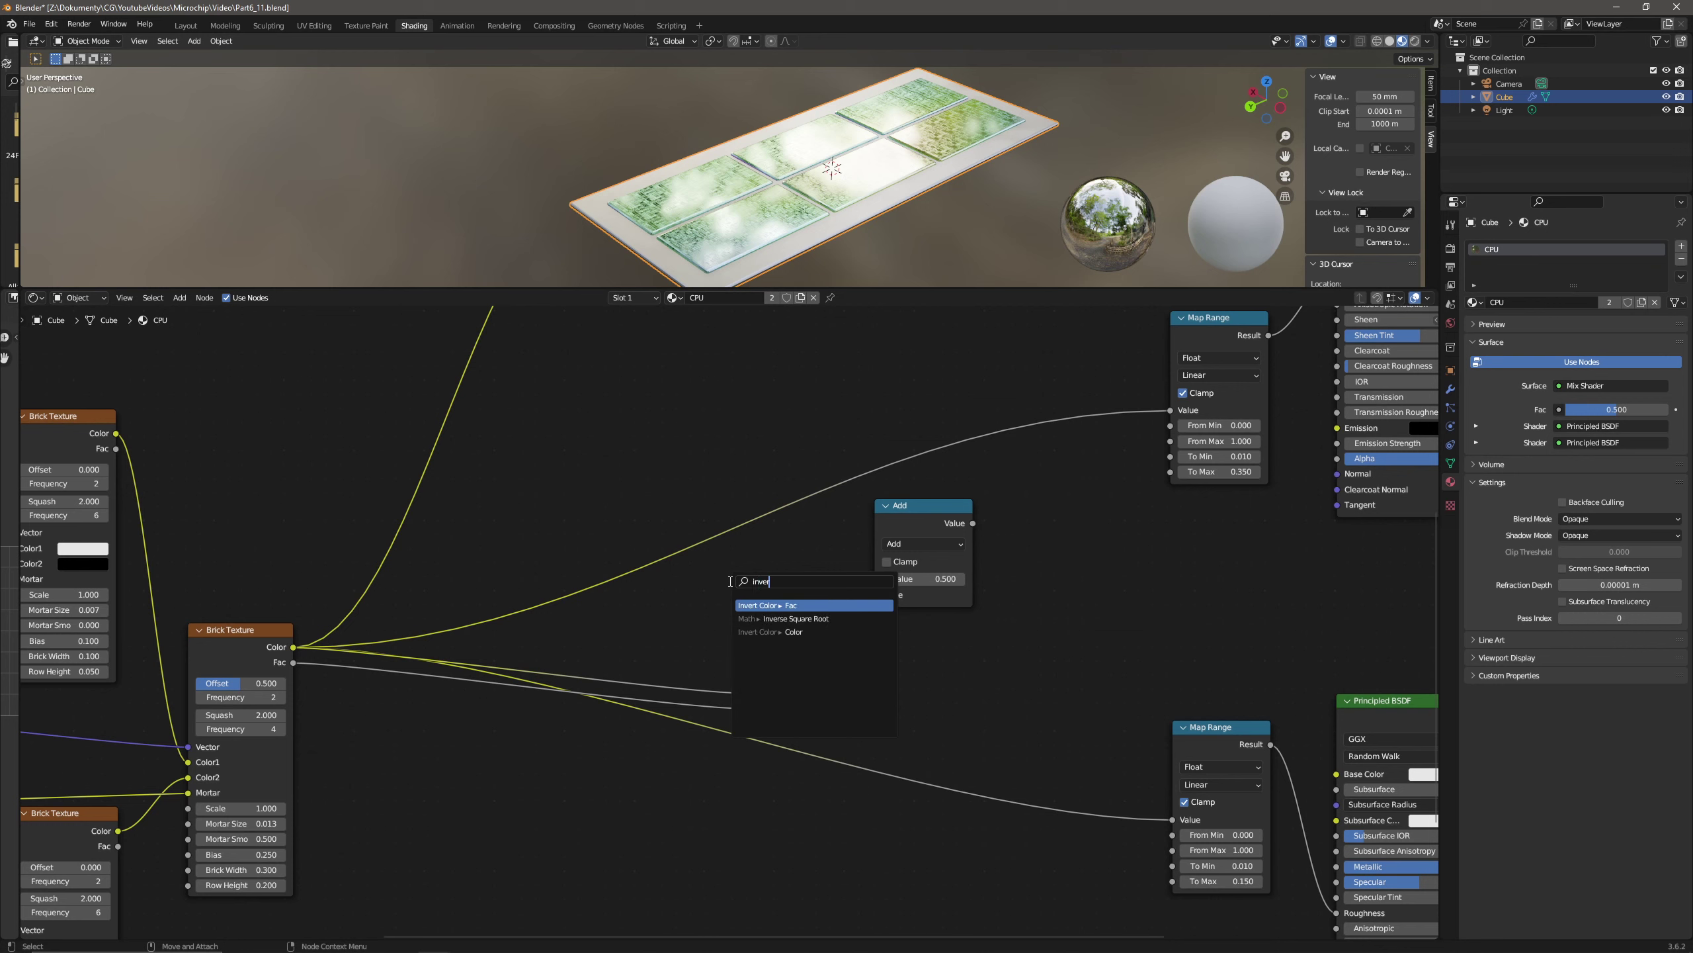
pyautogui.press('Return')
pyautogui.click(752, 555)
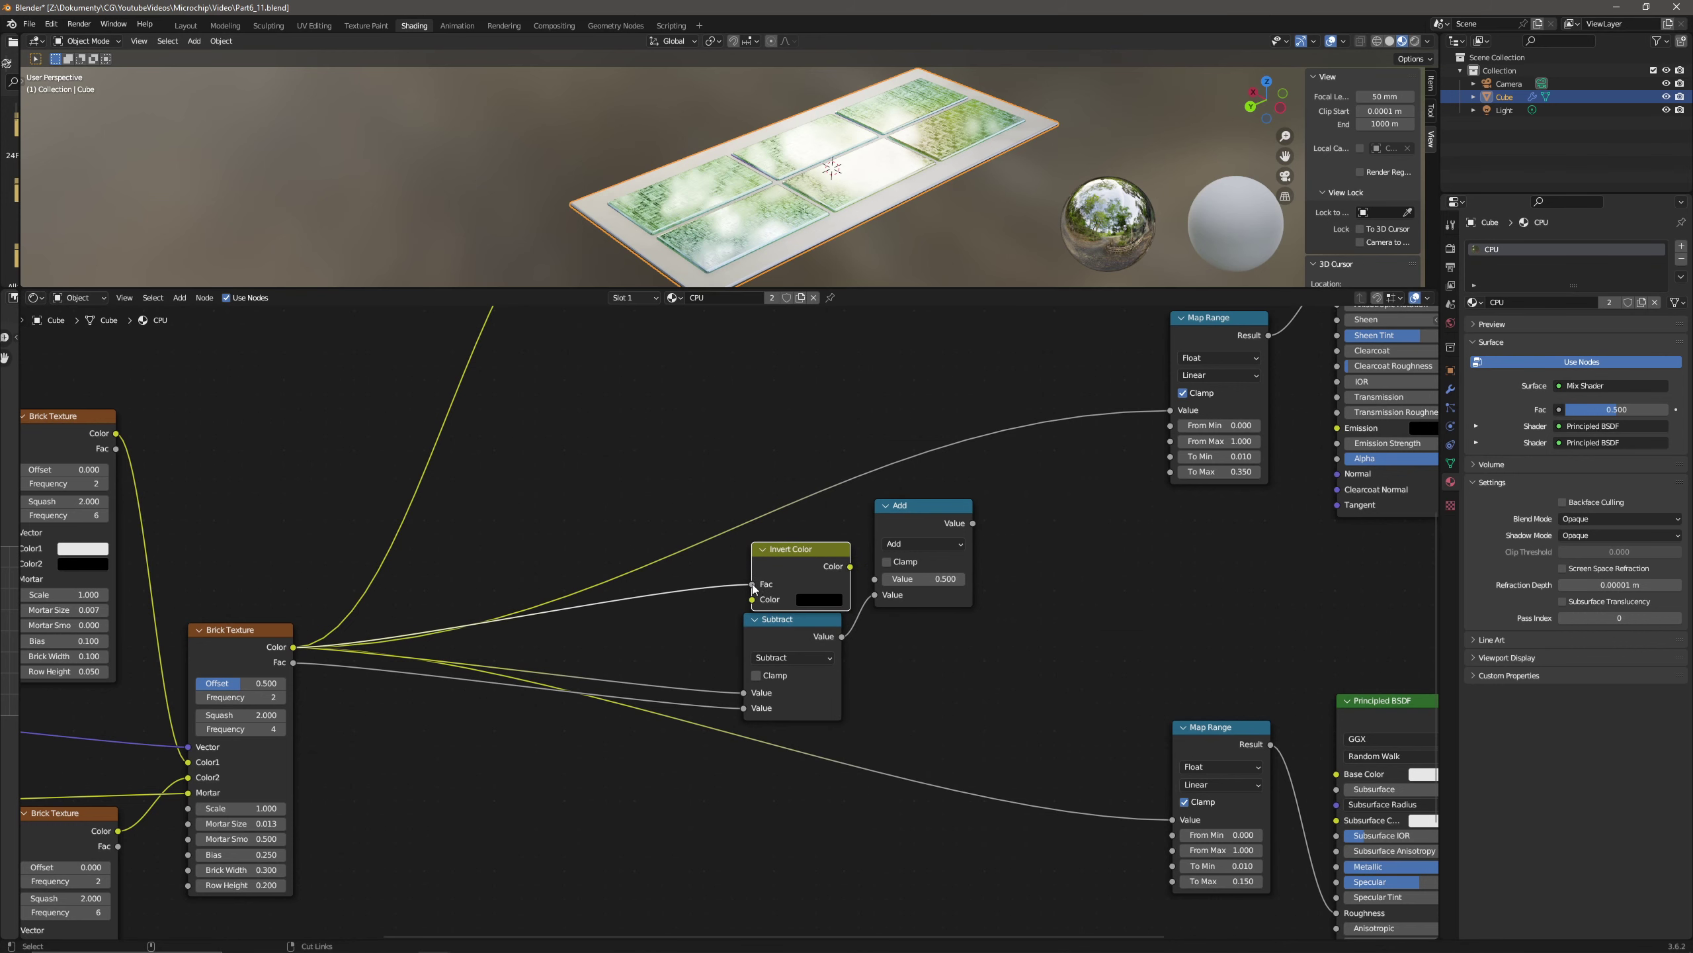
pyautogui.moveTo(752, 583); pyautogui.dragTo(874, 578)
pyautogui.click(786, 572)
pyautogui.write('0.25')
pyautogui.press('Return')
# - Drive the Mix Shader's Fac with the Add value, and preview that value on the Material Output's Surface in a close-up of the tiles
pyautogui.moveTo(969, 516); pyautogui.dragTo(611, 557, button='middle')
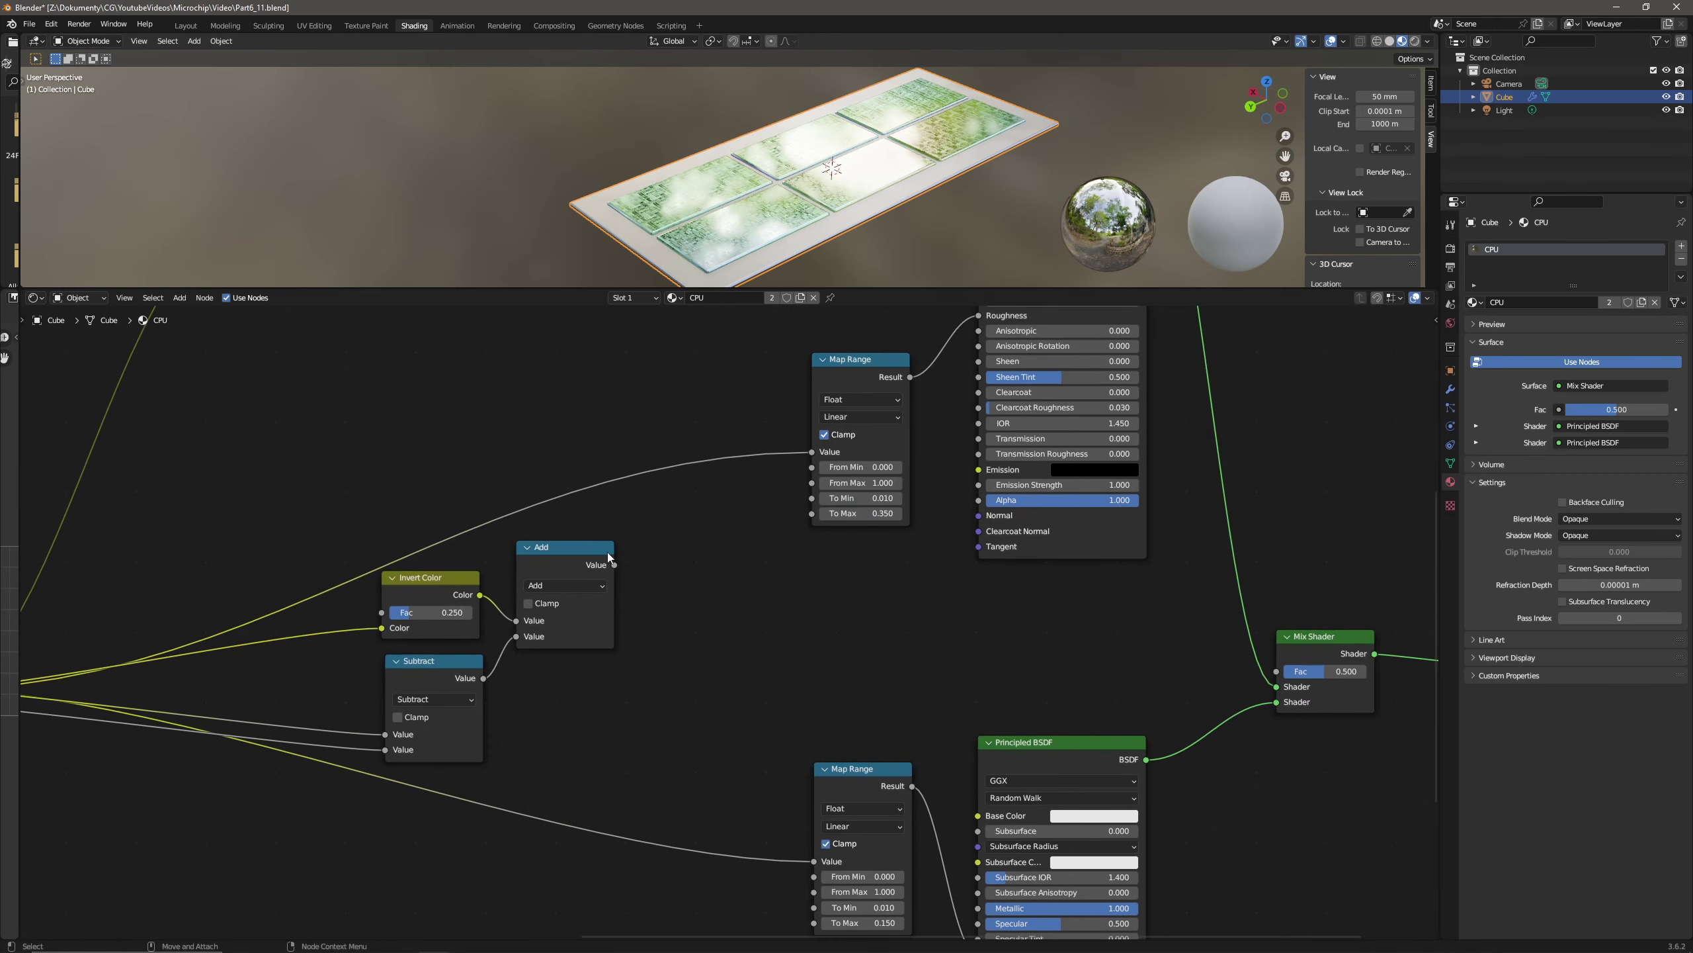
pyautogui.moveTo(615, 565); pyautogui.dragTo(1276, 671)
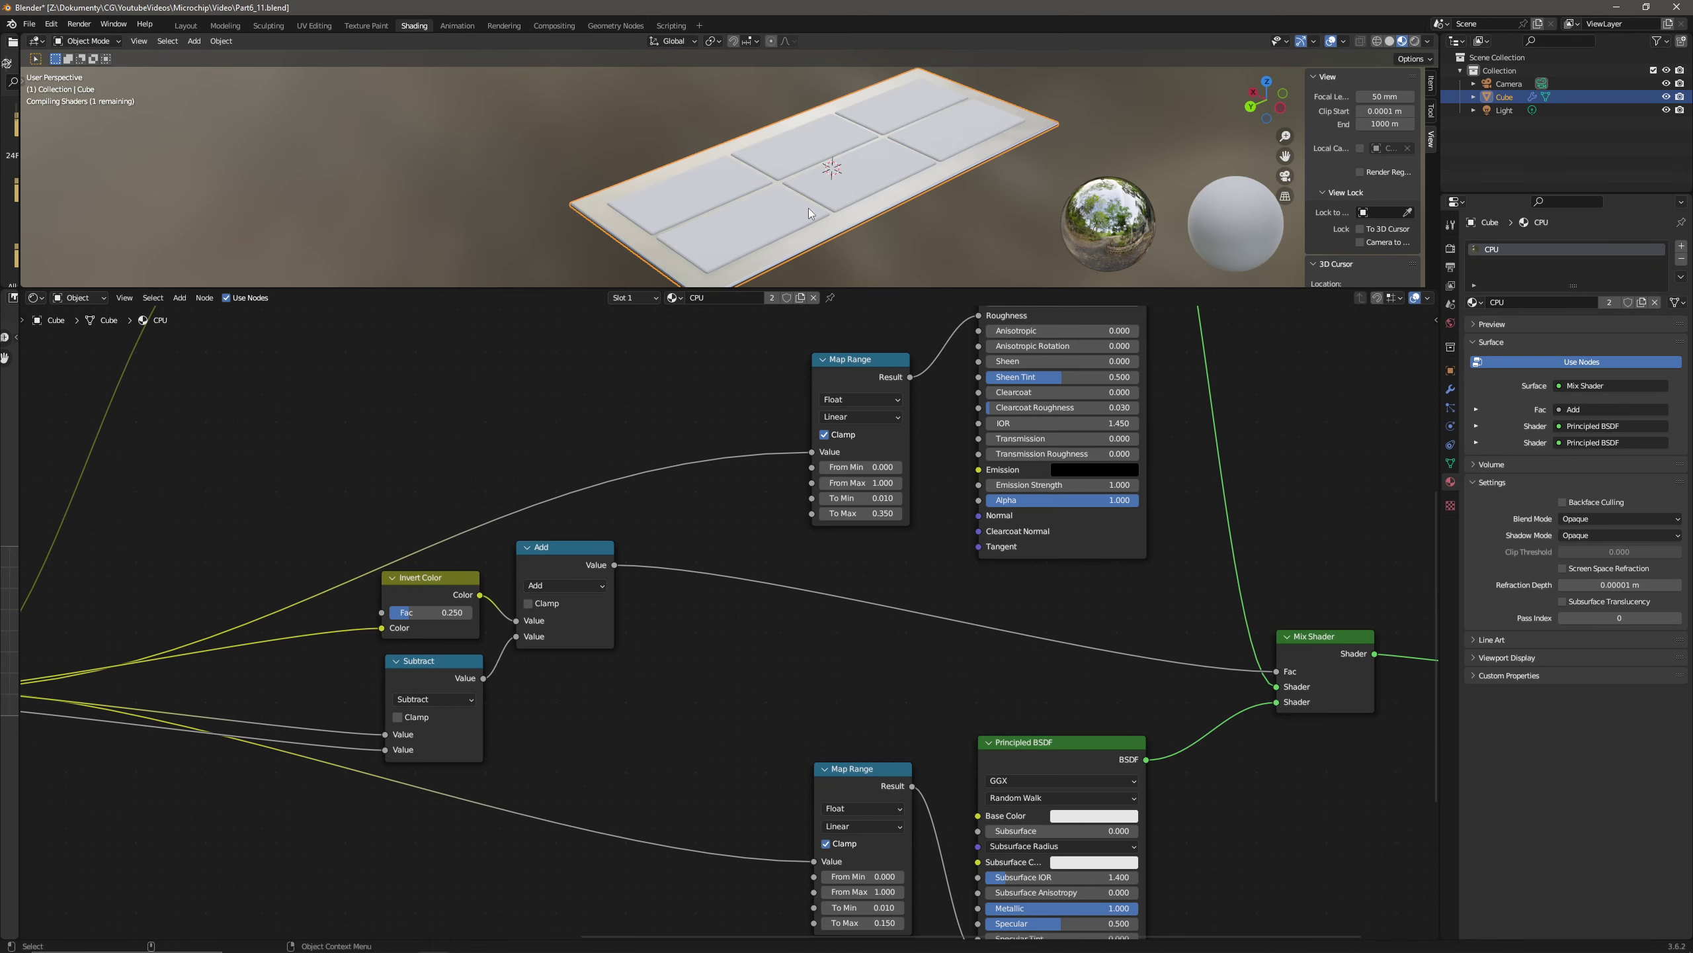
pyautogui.scroll(6, 796, 201)
pyautogui.moveTo(1146, 579); pyautogui.dragTo(648, 521, button='middle')
pyautogui.moveTo(113, 508); pyautogui.dragTo(973, 606)
pyautogui.moveTo(887, 246); pyautogui.dragTo(933, 223, button='middle')
pyautogui.scroll(3, 866, 221)
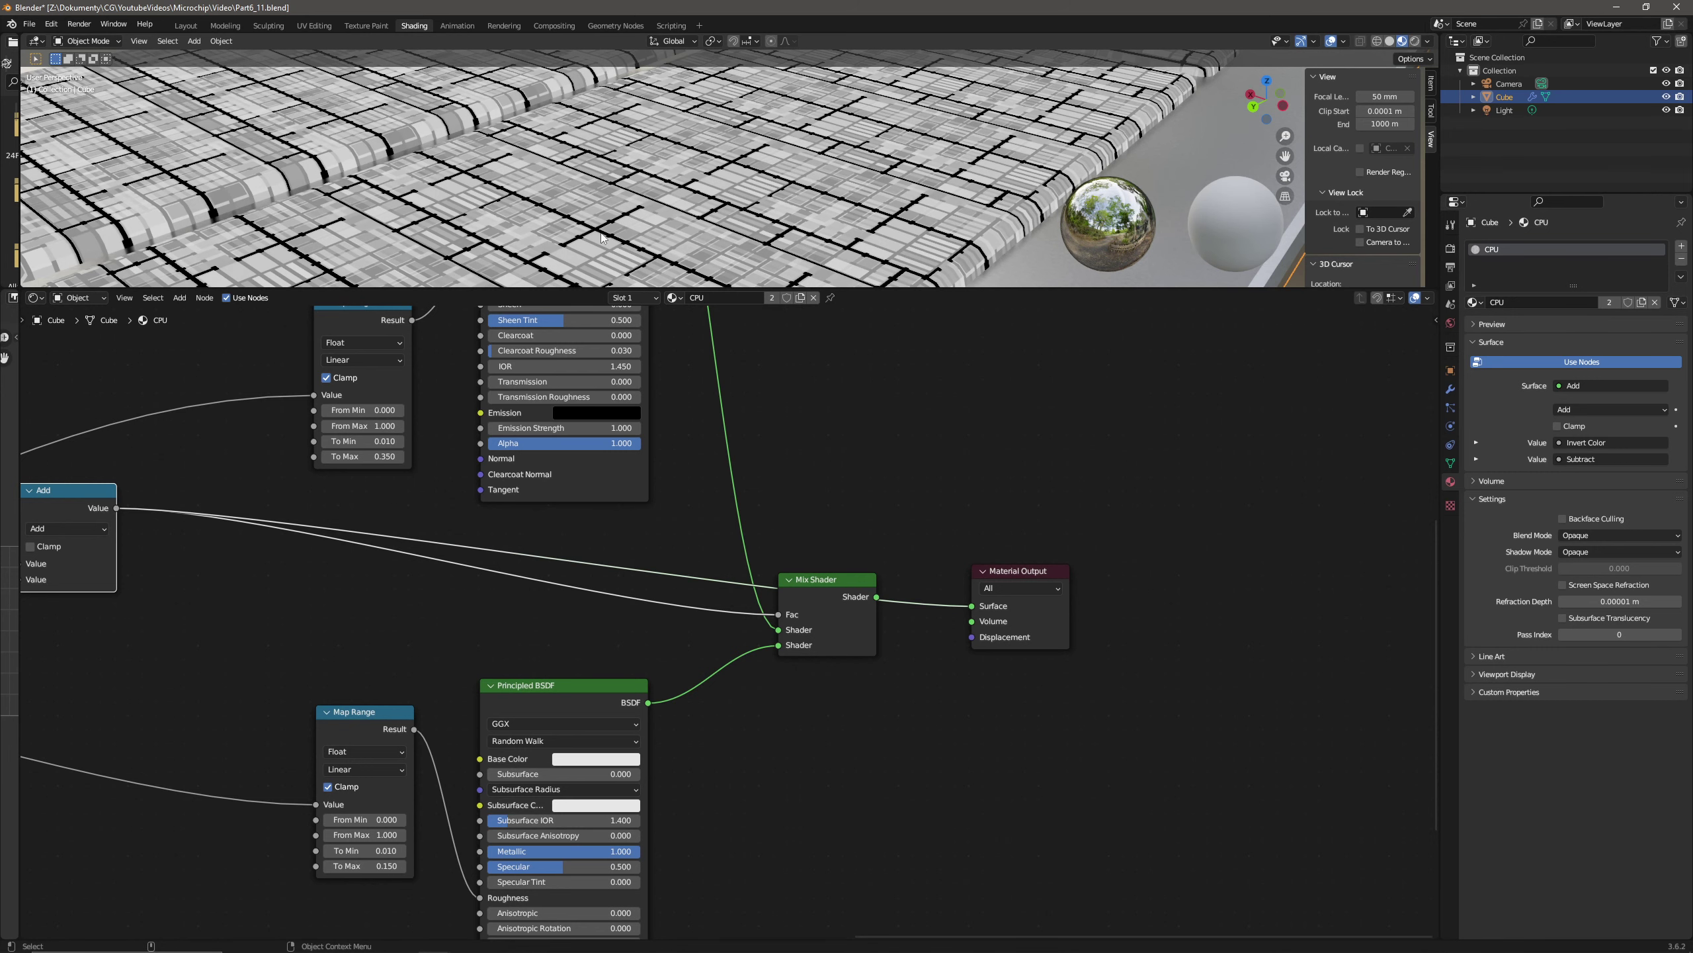
pyautogui.scroll(-3, 638, 215)
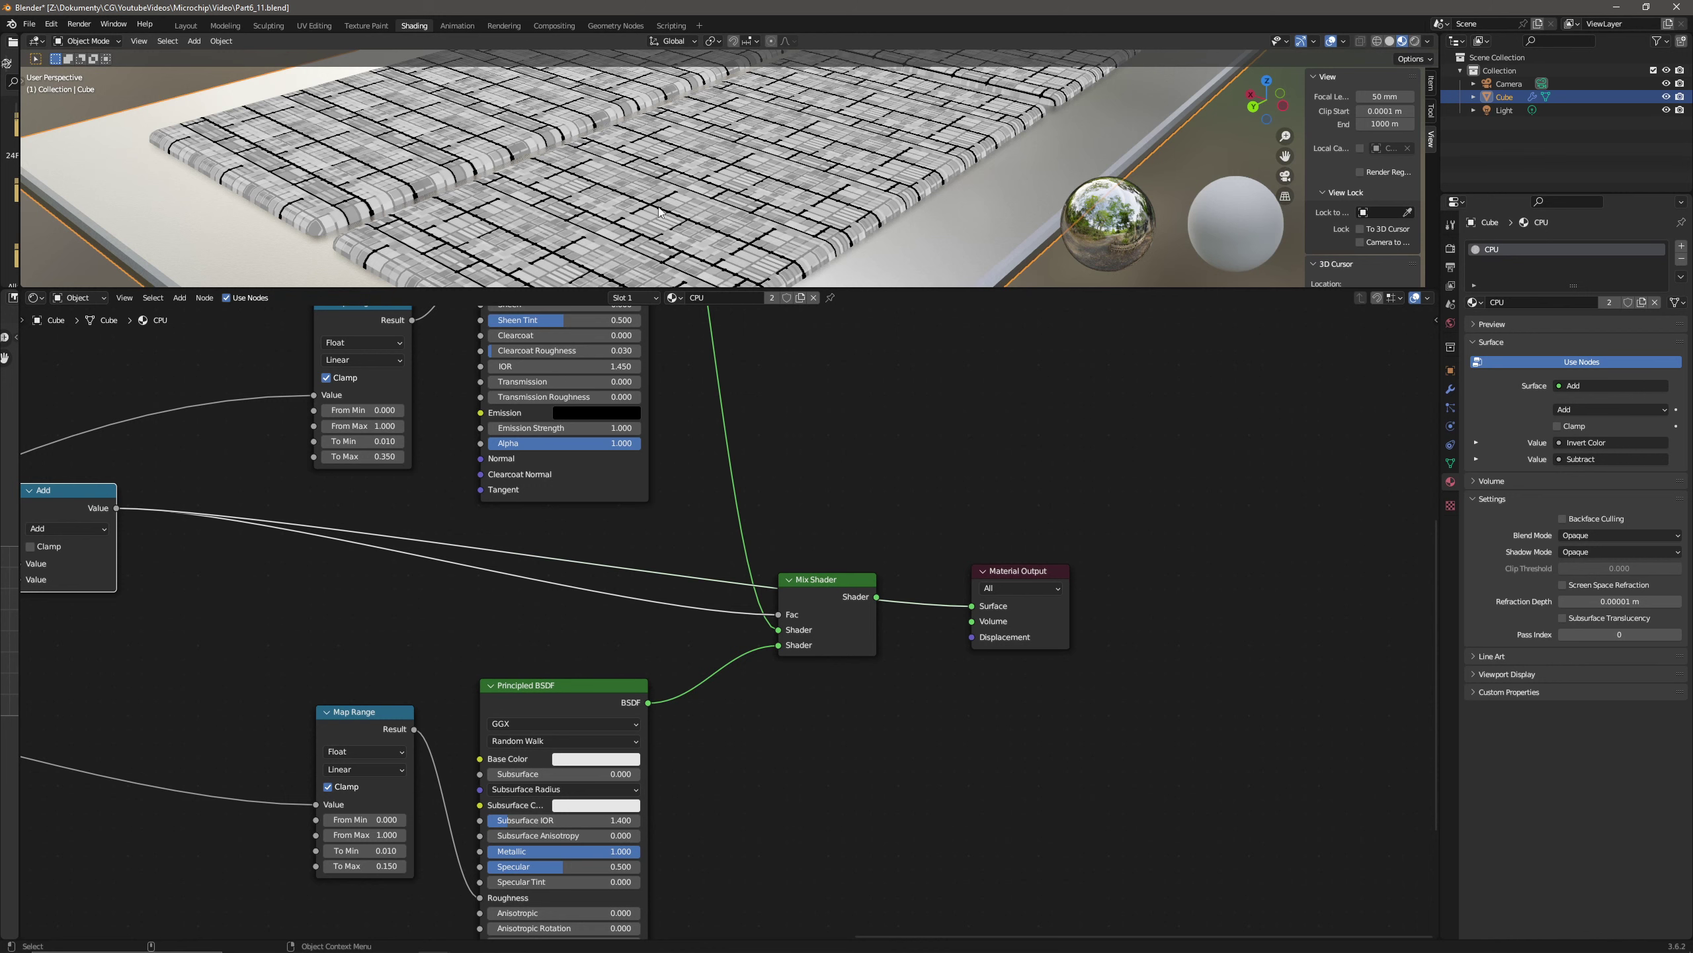
# - Insert a Color Ramp between the Add node's Value and the Mix Shader's Fac
pyautogui.click(179, 297)
pyautogui.click(215, 314)
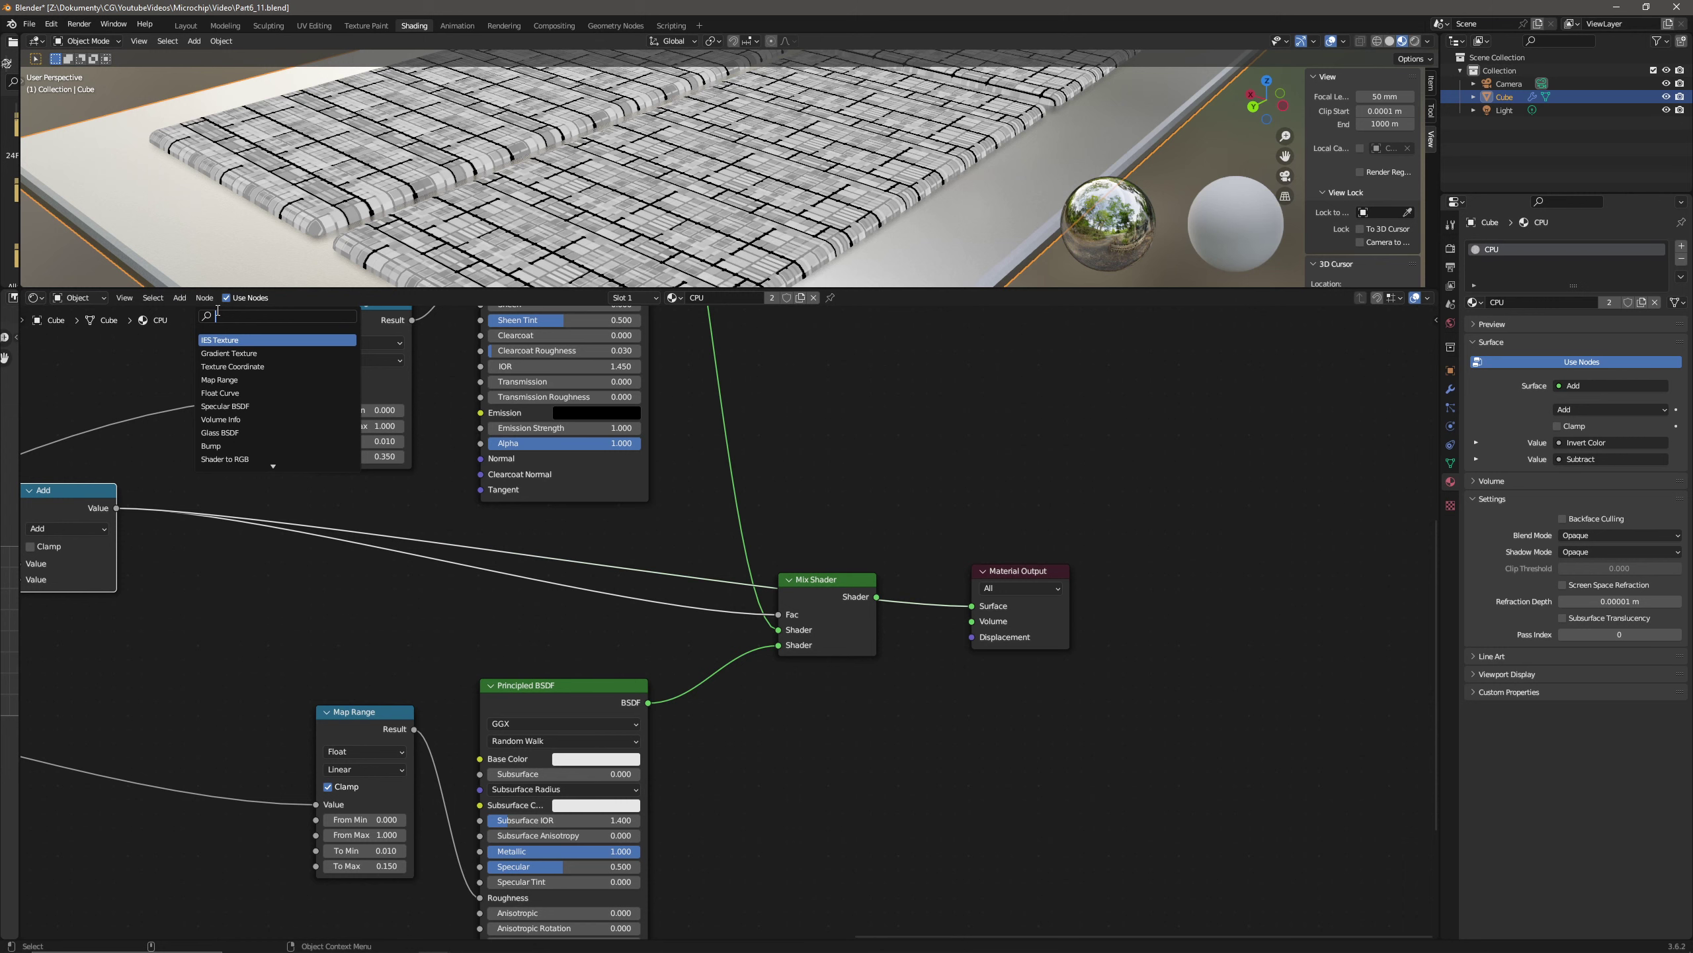
pyautogui.write('color ram')
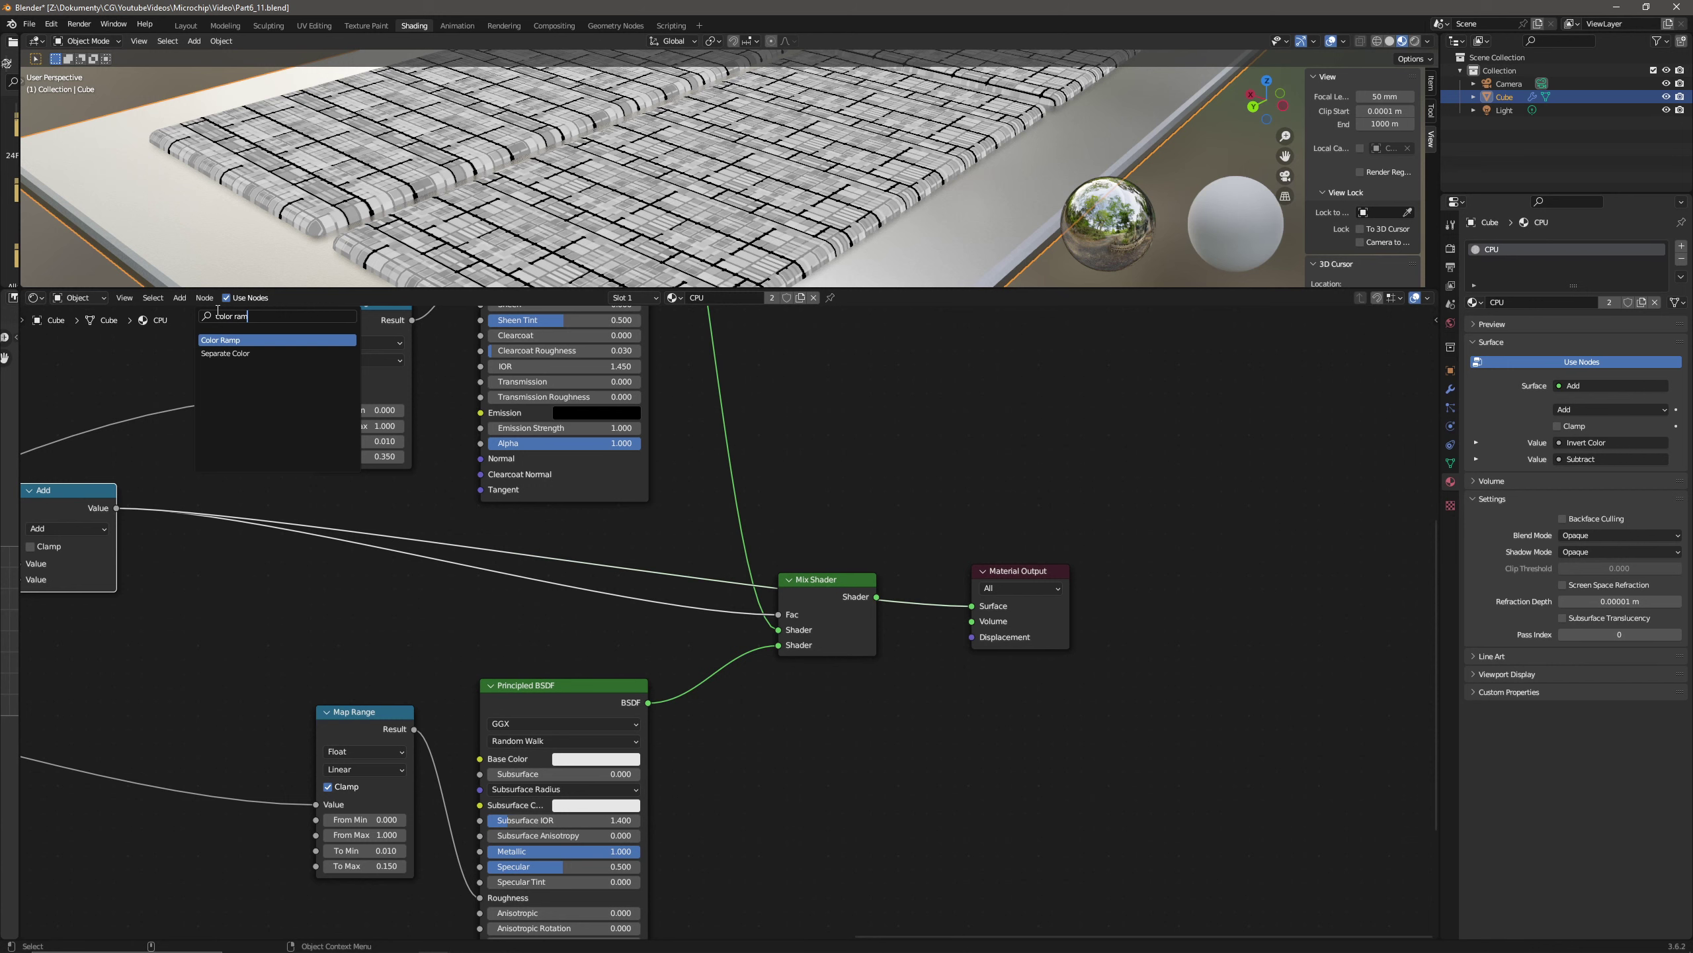
pyautogui.press('Return')
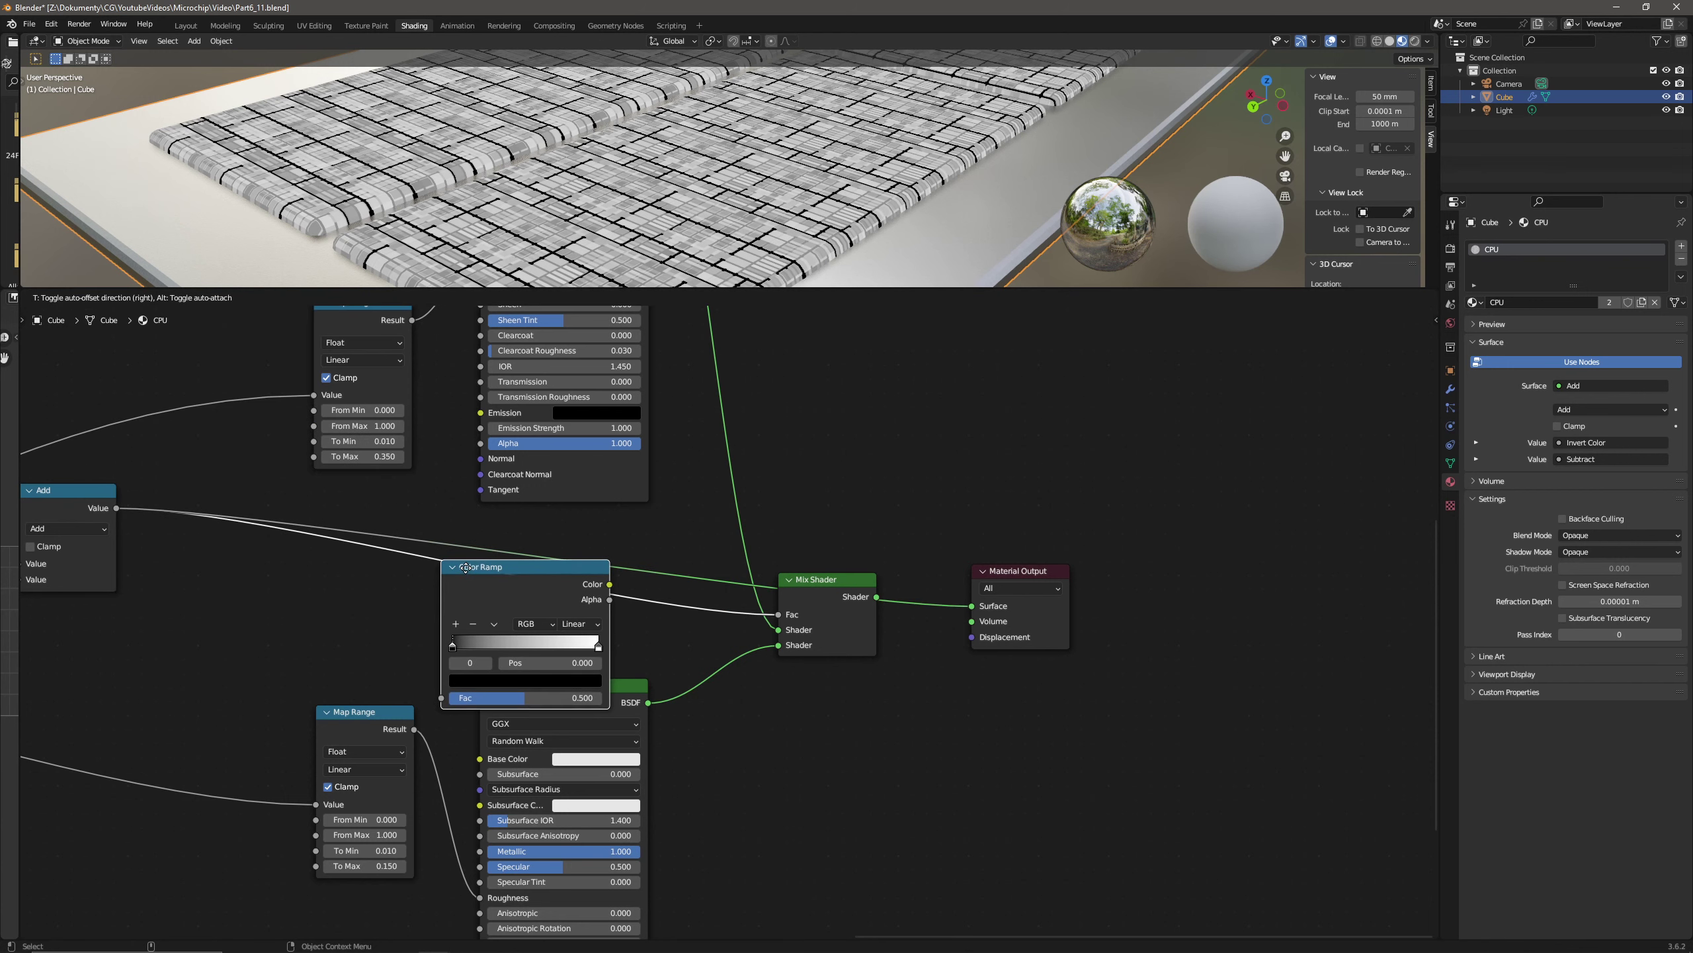
pyautogui.click(513, 566)
pyautogui.moveTo(512, 566); pyautogui.dragTo(558, 529)
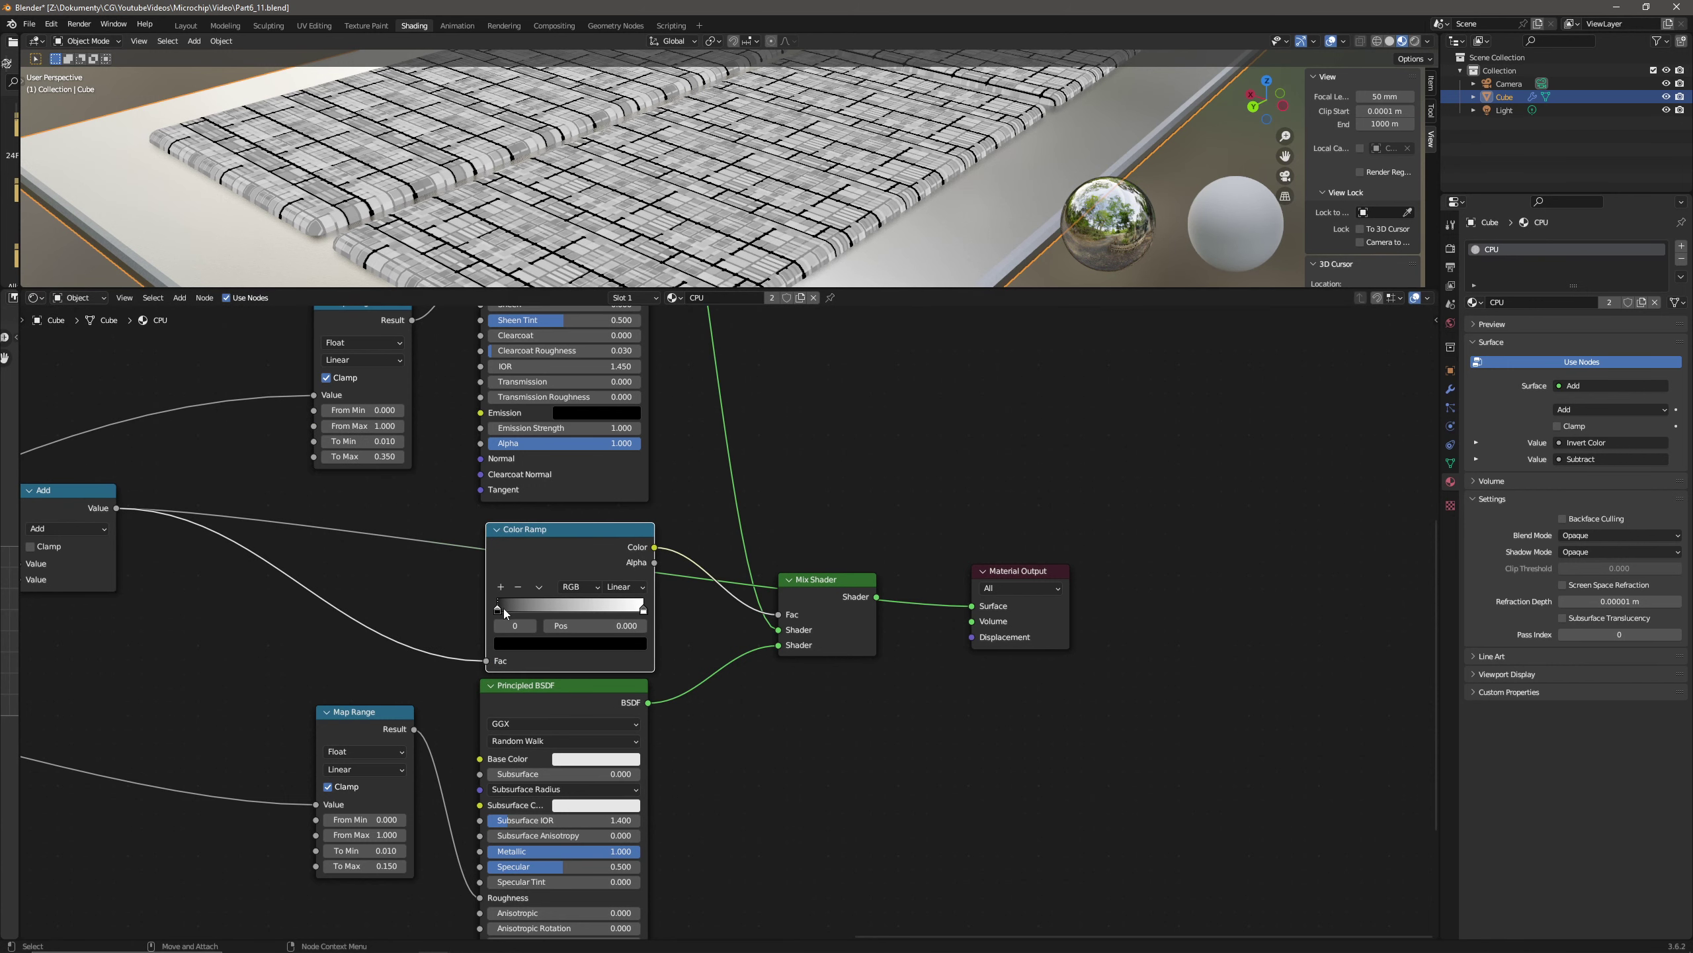
# - Reverse the new Color Ramp to run from white at position 0.118 to black at the far end
pyautogui.moveTo(498, 609)
pyautogui.mouseDown()
pyautogui.moveTo(683, 617)
pyautogui.moveTo(464, 612)
pyautogui.mouseUp()
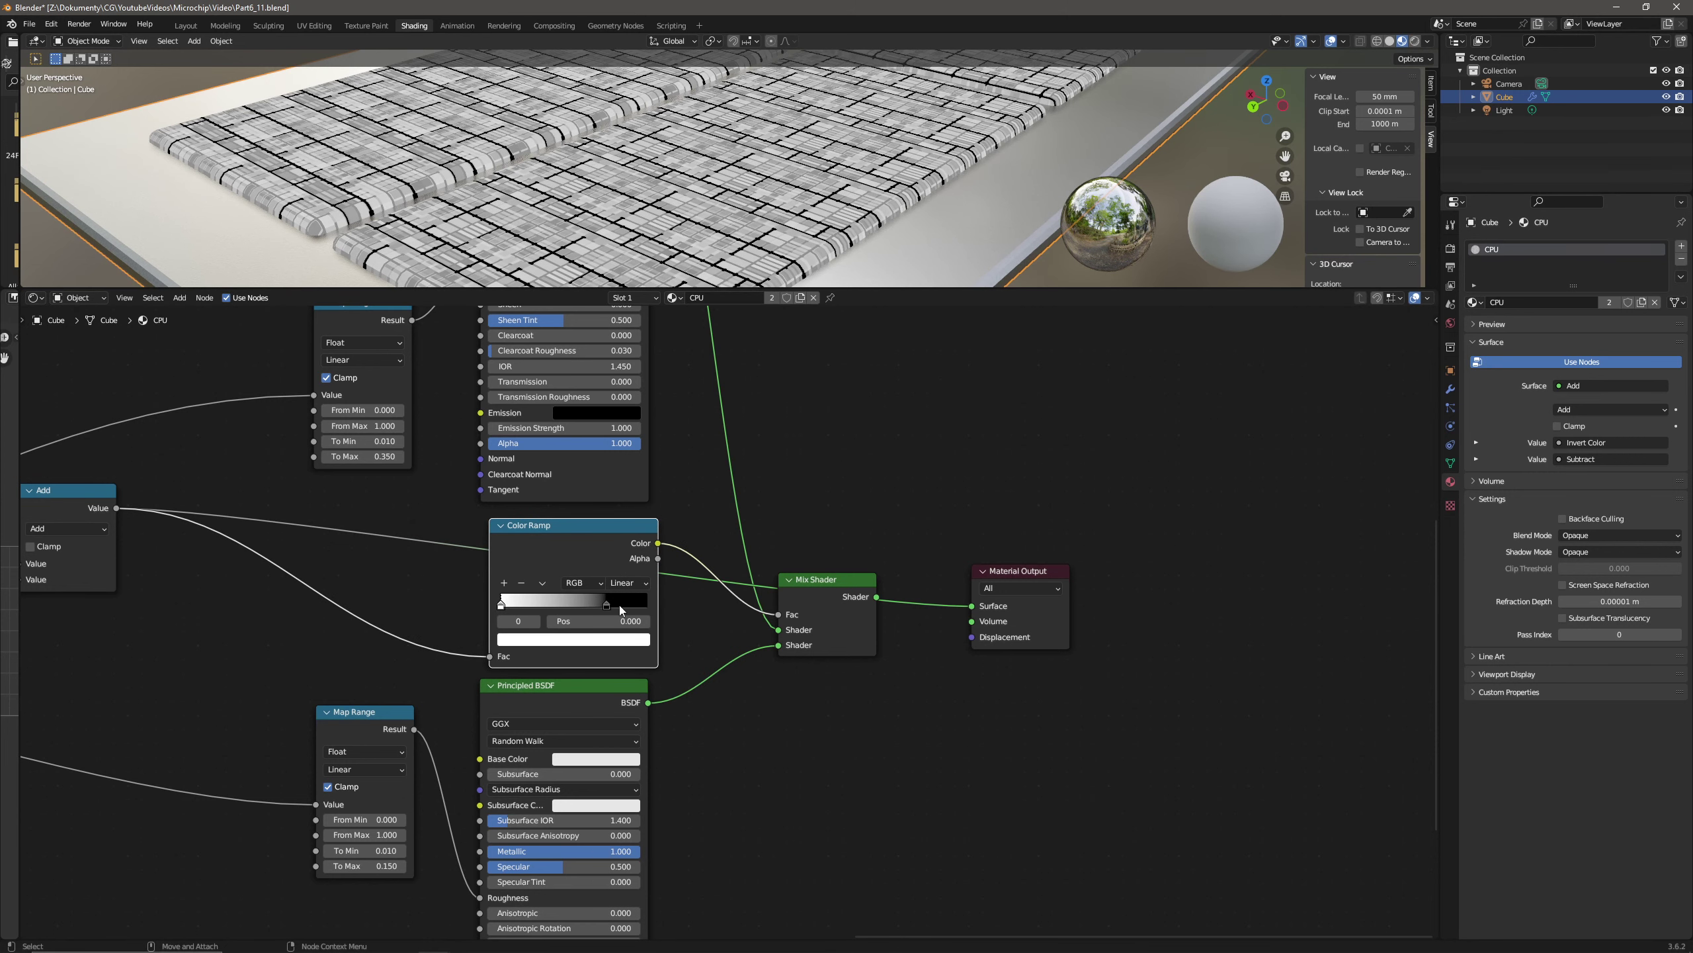
pyautogui.moveTo(609, 606); pyautogui.dragTo(649, 607)
pyautogui.moveTo(564, 526)
pyautogui.mouseDown()
pyautogui.moveTo(534, 525)
pyautogui.moveTo(563, 526)
pyautogui.mouseUp()
pyautogui.moveTo(492, 608); pyautogui.dragTo(498, 609)
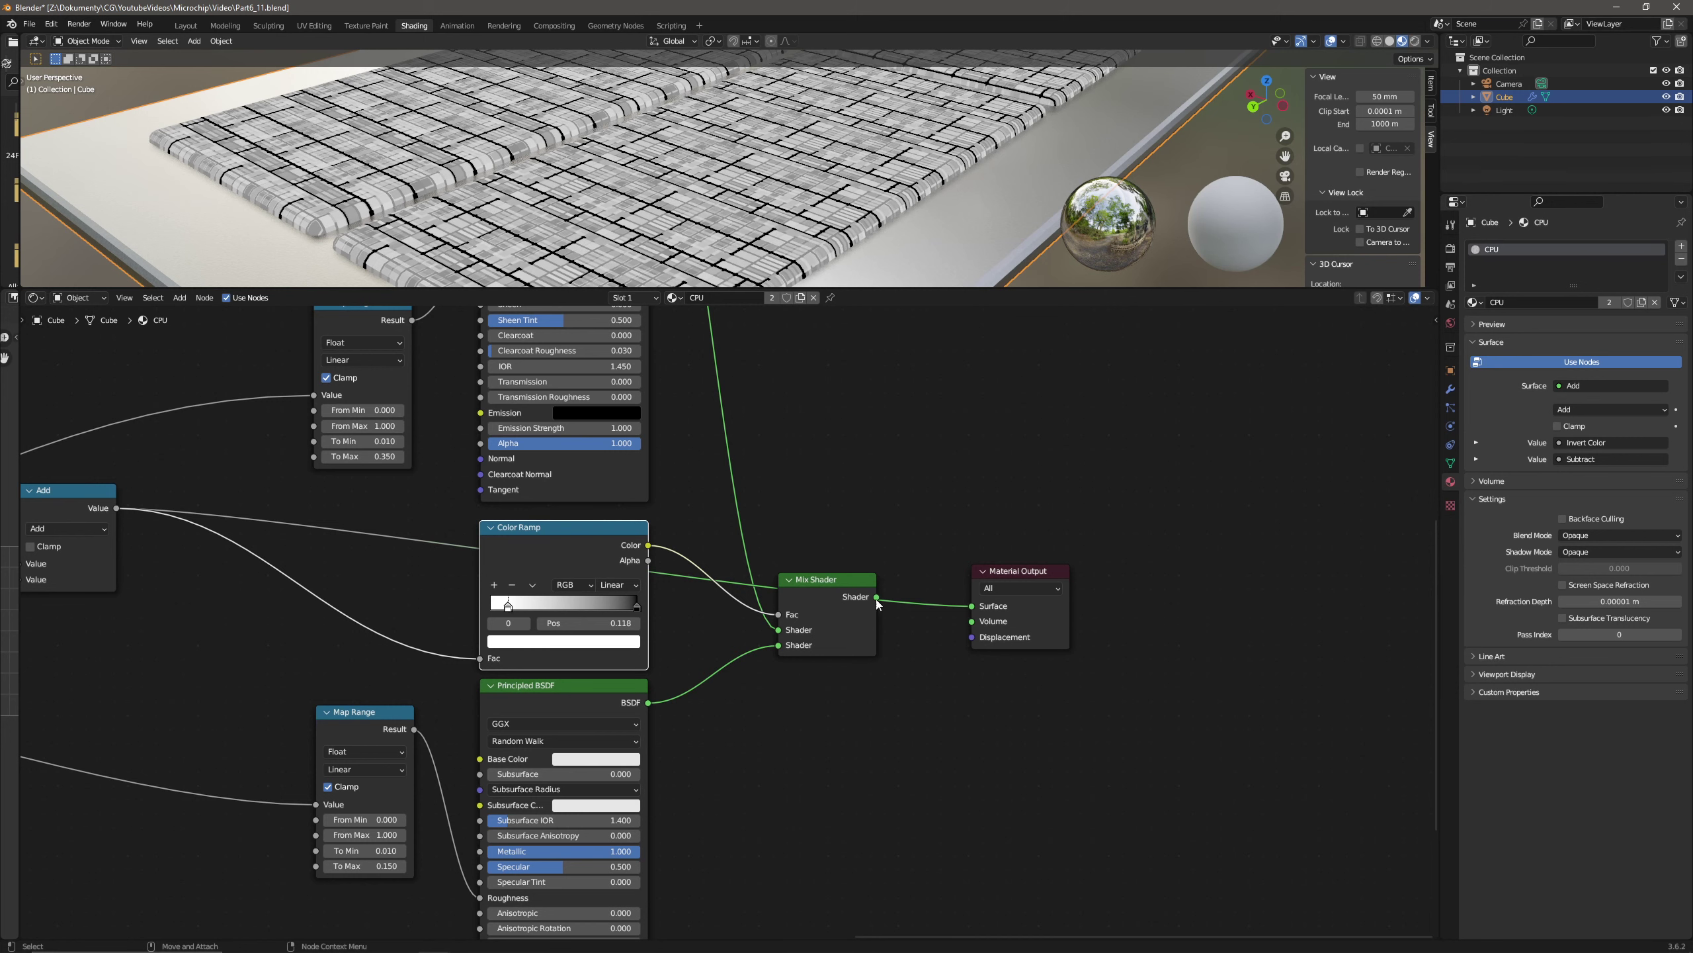
# - Connect the Color Ramp's Color to the Material Output's Surface and inspect the mask on the tiles from another angle
pyautogui.moveTo(649, 545); pyautogui.dragTo(973, 606)
pyautogui.moveTo(844, 146); pyautogui.dragTo(720, 188, button='middle')
pyautogui.scroll(5, 536, 170)
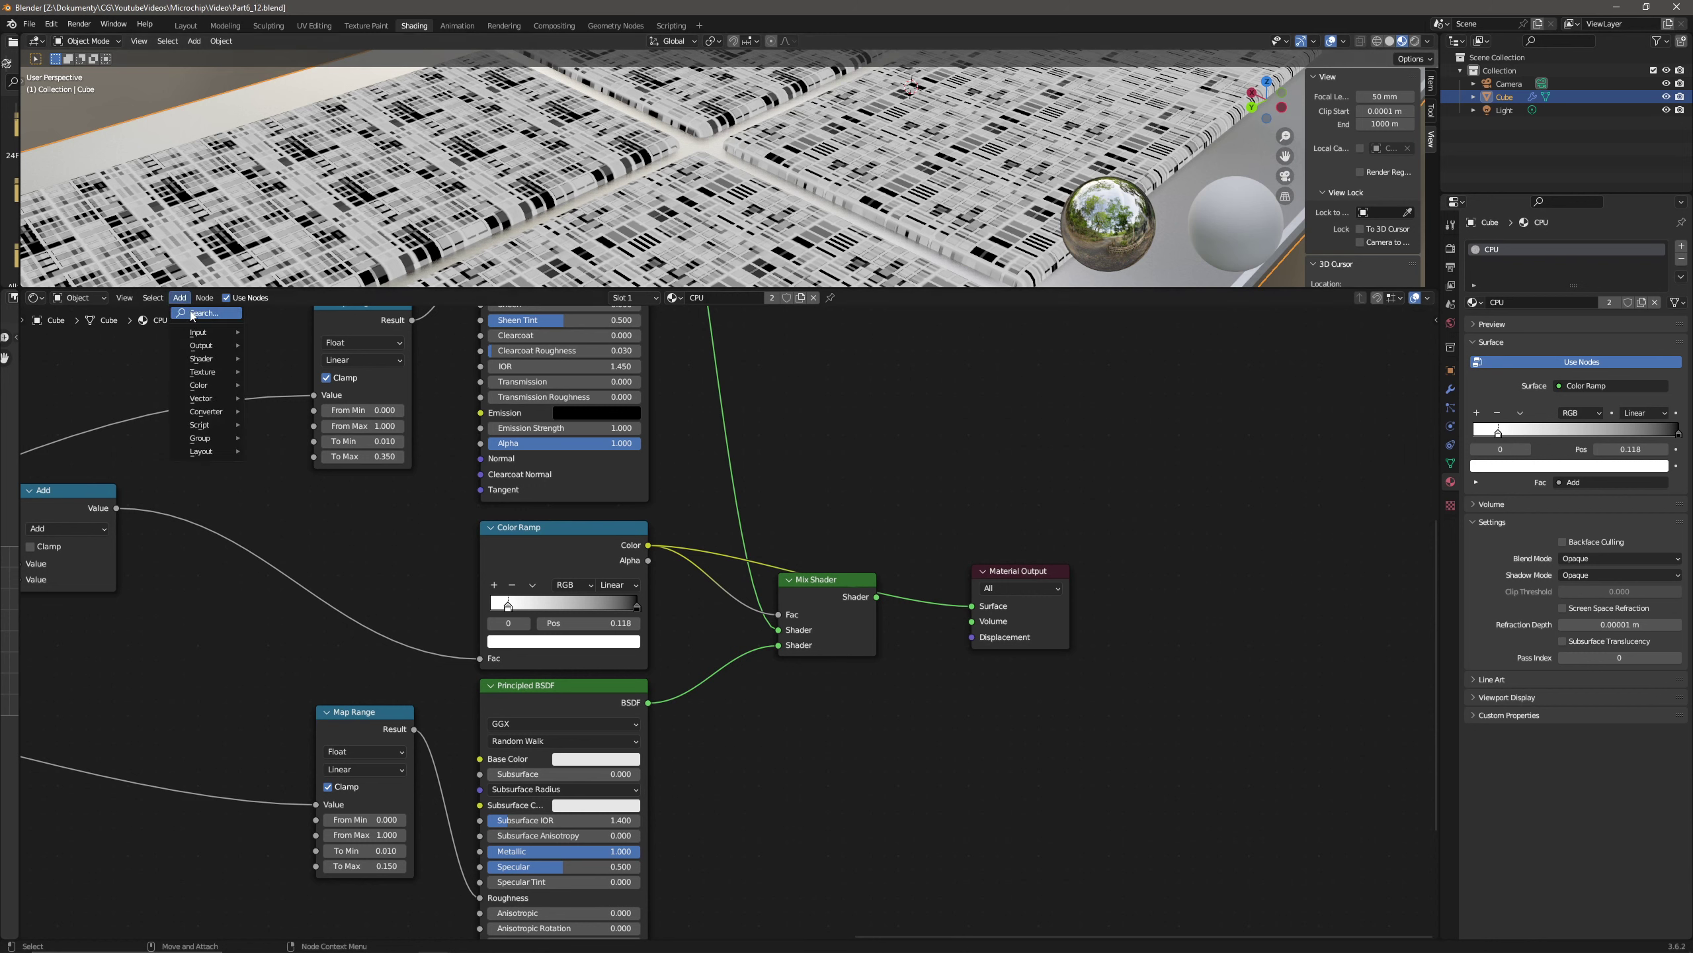
# - Add a Fresnel node below the Add node and set its IOR to 4.01
pyautogui.click(179, 298)
pyautogui.click(191, 311)
pyautogui.write('fre')
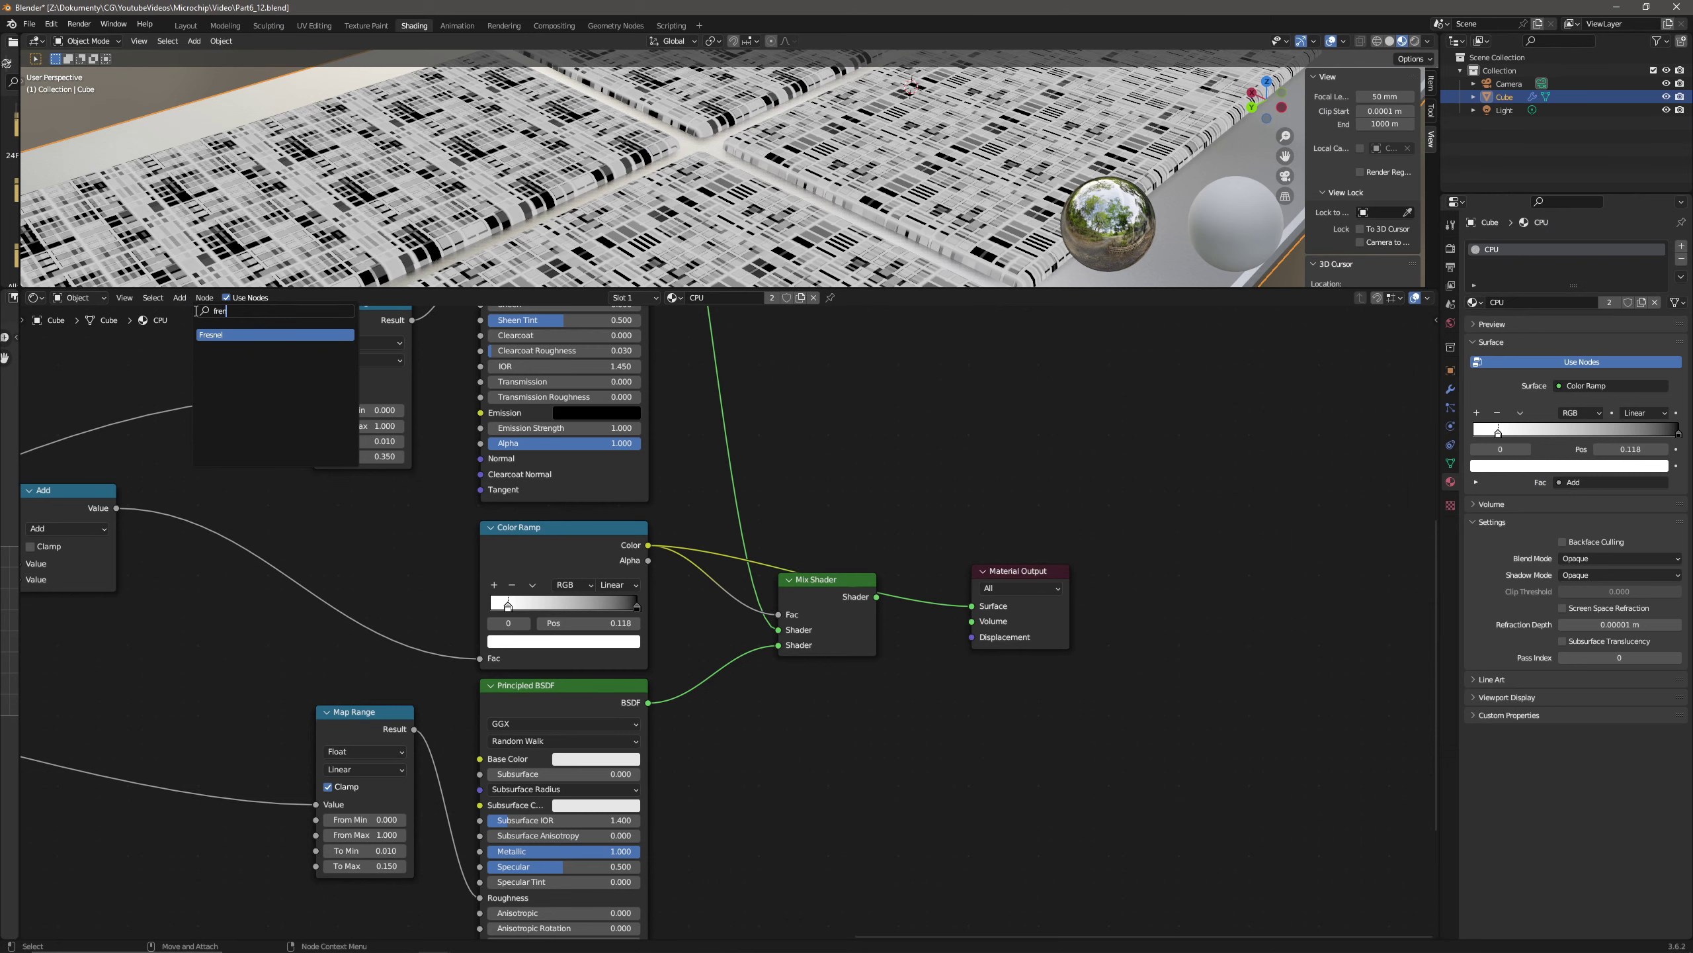
pyautogui.press('Return')
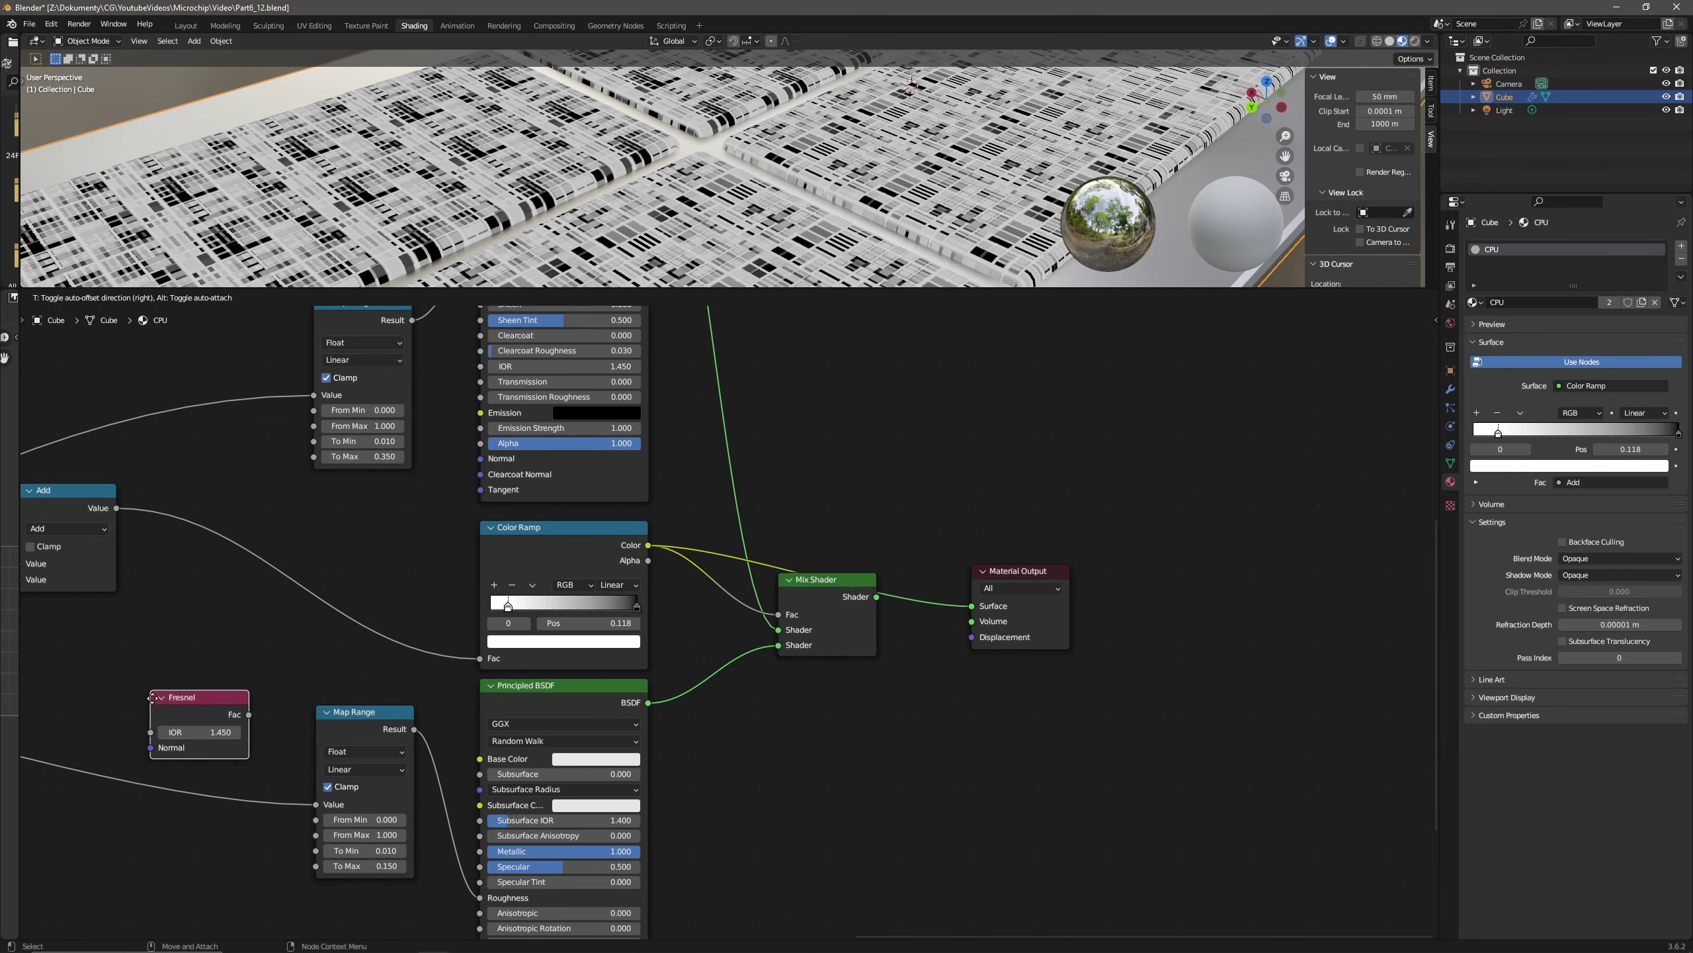
pyautogui.click(192, 708)
pyautogui.moveTo(335, 638); pyautogui.dragTo(761, 646, button='middle')
pyautogui.scroll(5, 762, 646)
pyautogui.moveTo(604, 704); pyautogui.dragTo(707, 687, button='middle')
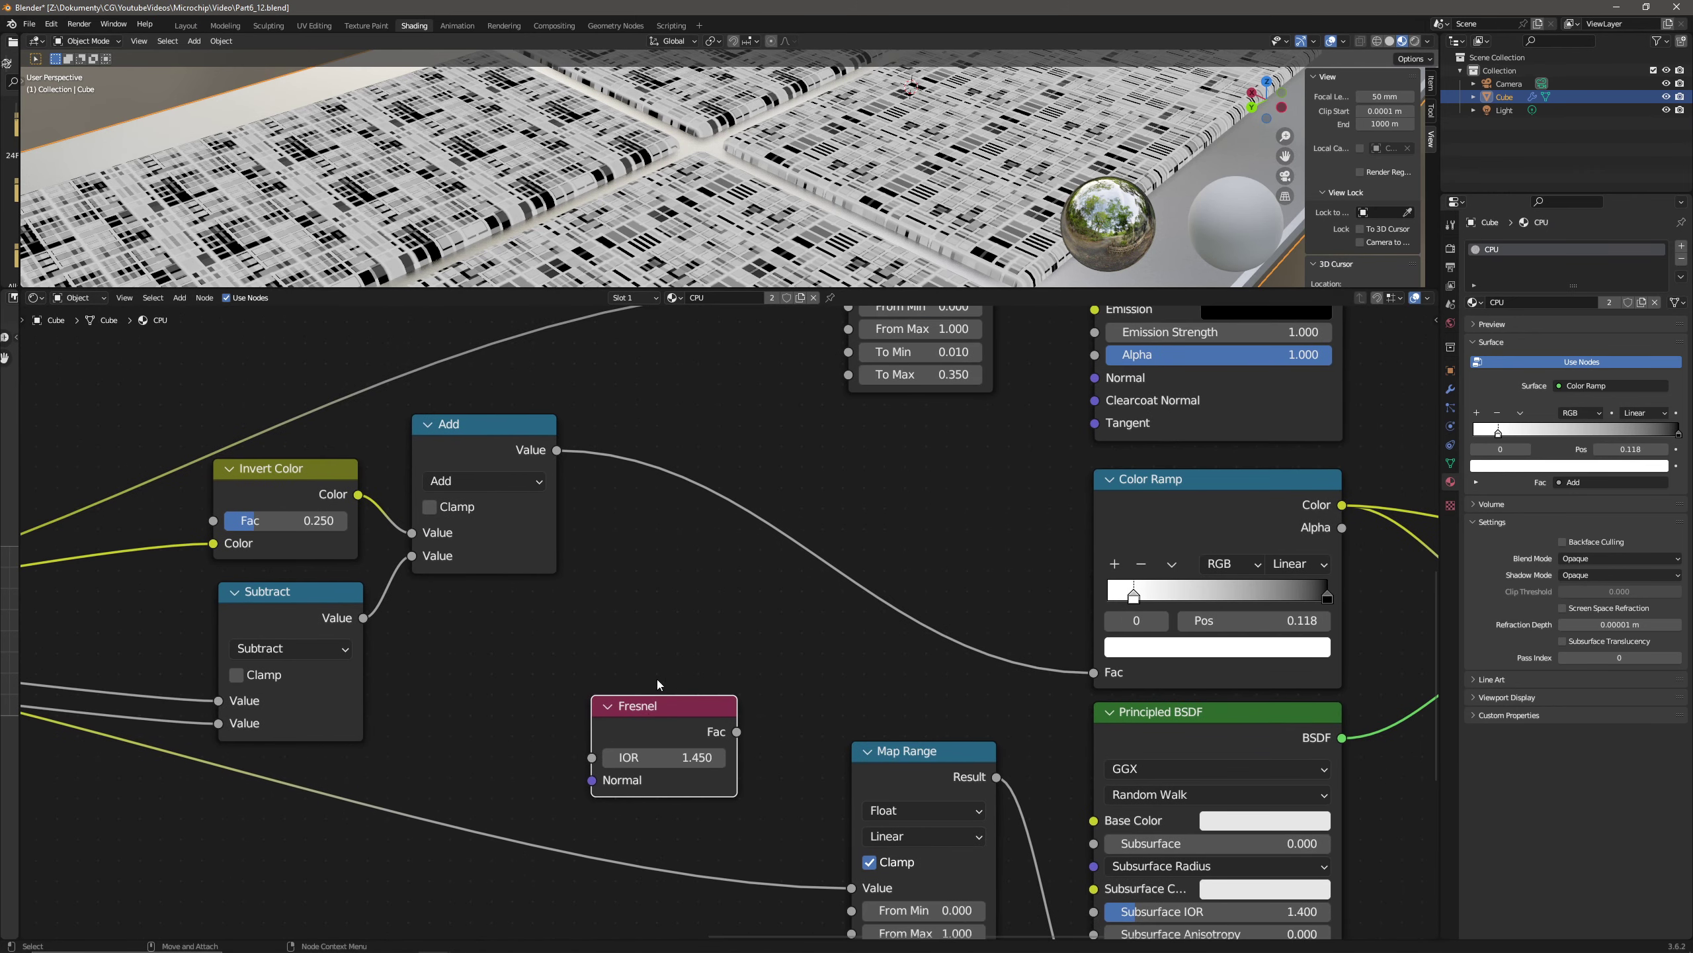
pyautogui.moveTo(680, 759); pyautogui.dragTo(683, 759)
pyautogui.click(683, 759)
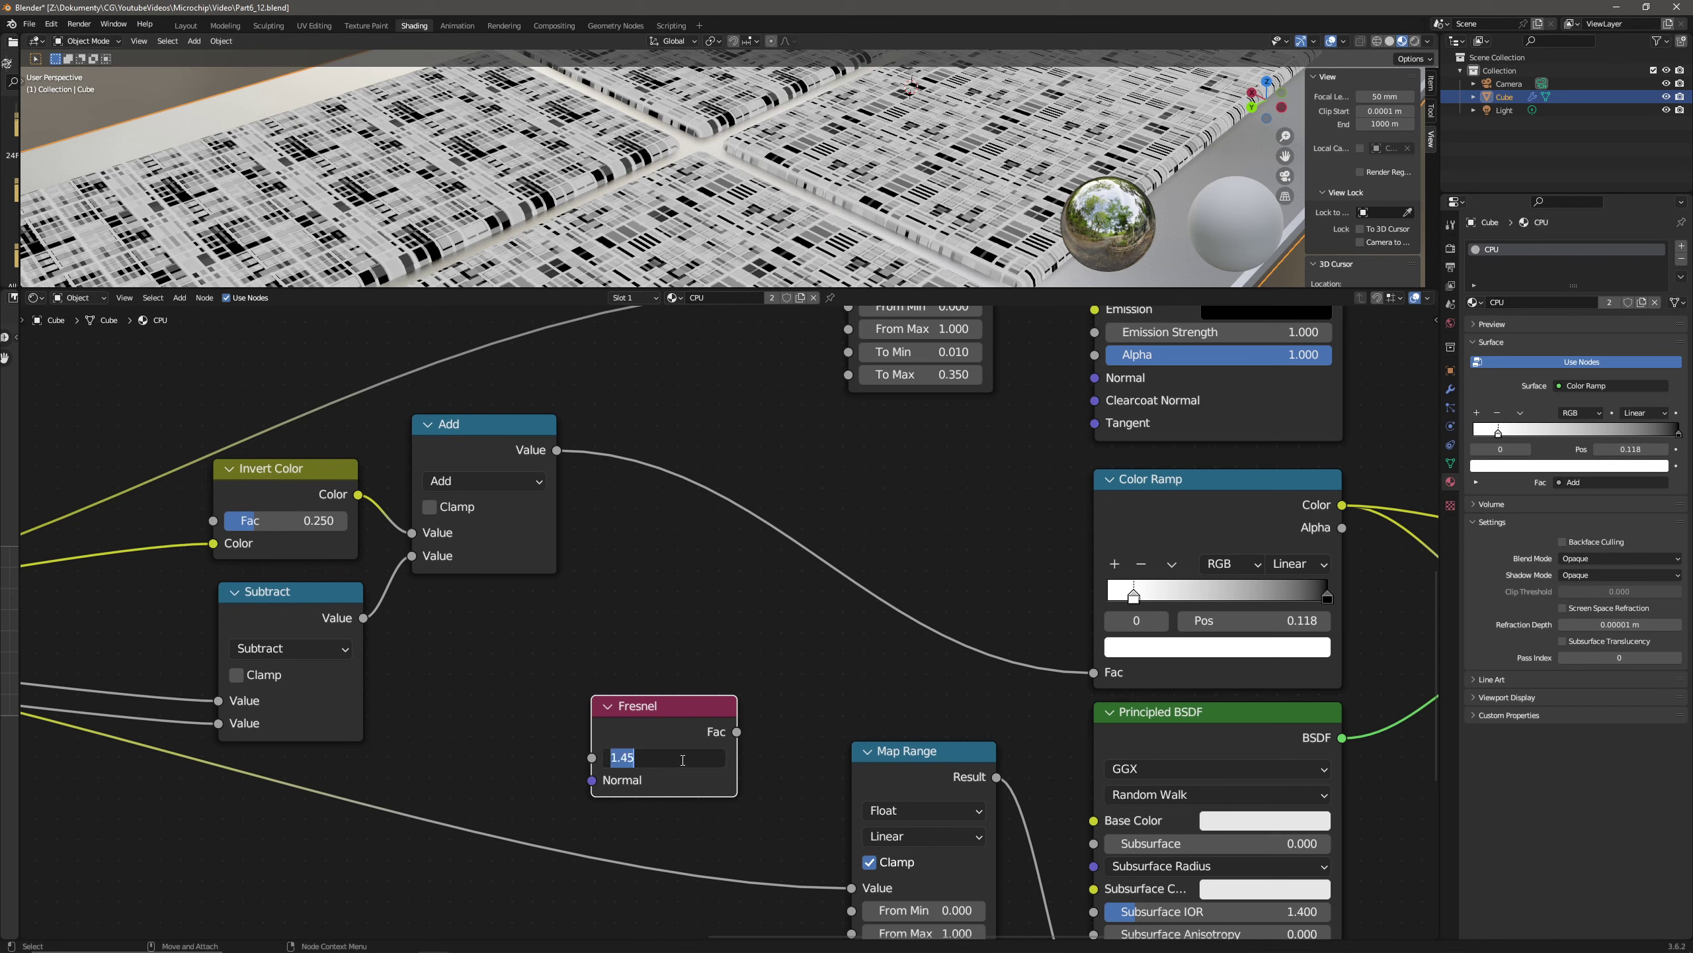
pyautogui.write('4.010')
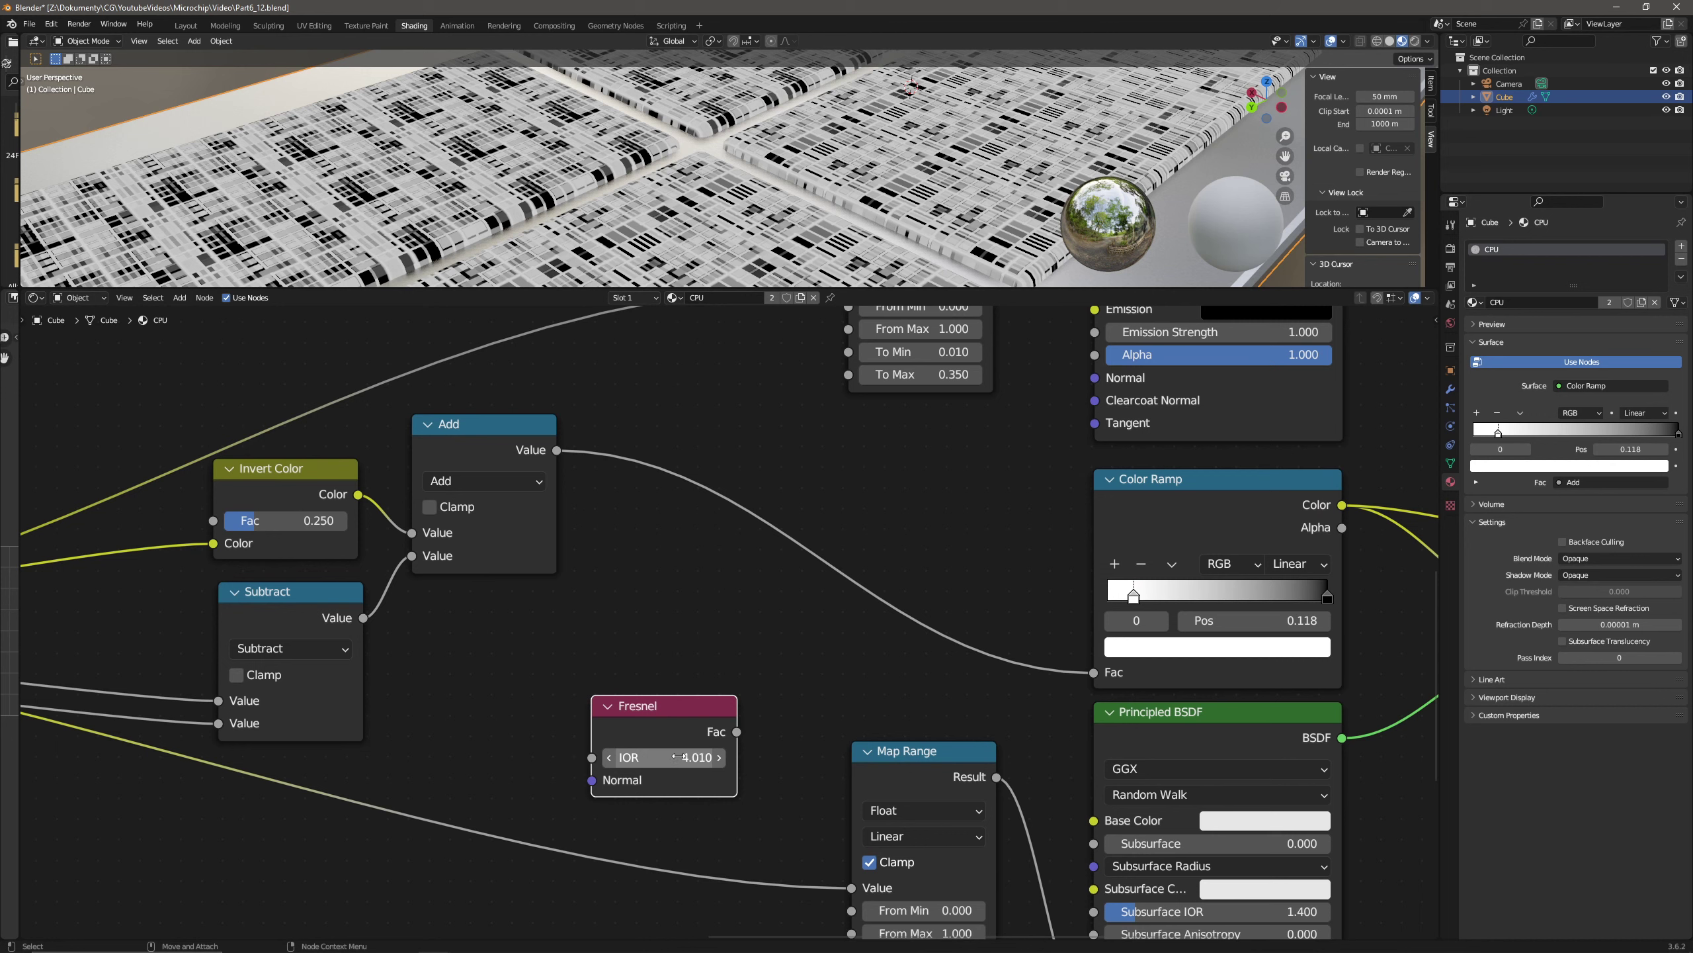
pyautogui.moveTo(638, 718); pyautogui.dragTo(580, 712)
# - Insert a color Mix node between the Add node and the Color Ramp and set its blending mode to Multiply
pyautogui.click(179, 297)
pyautogui.write('mix')
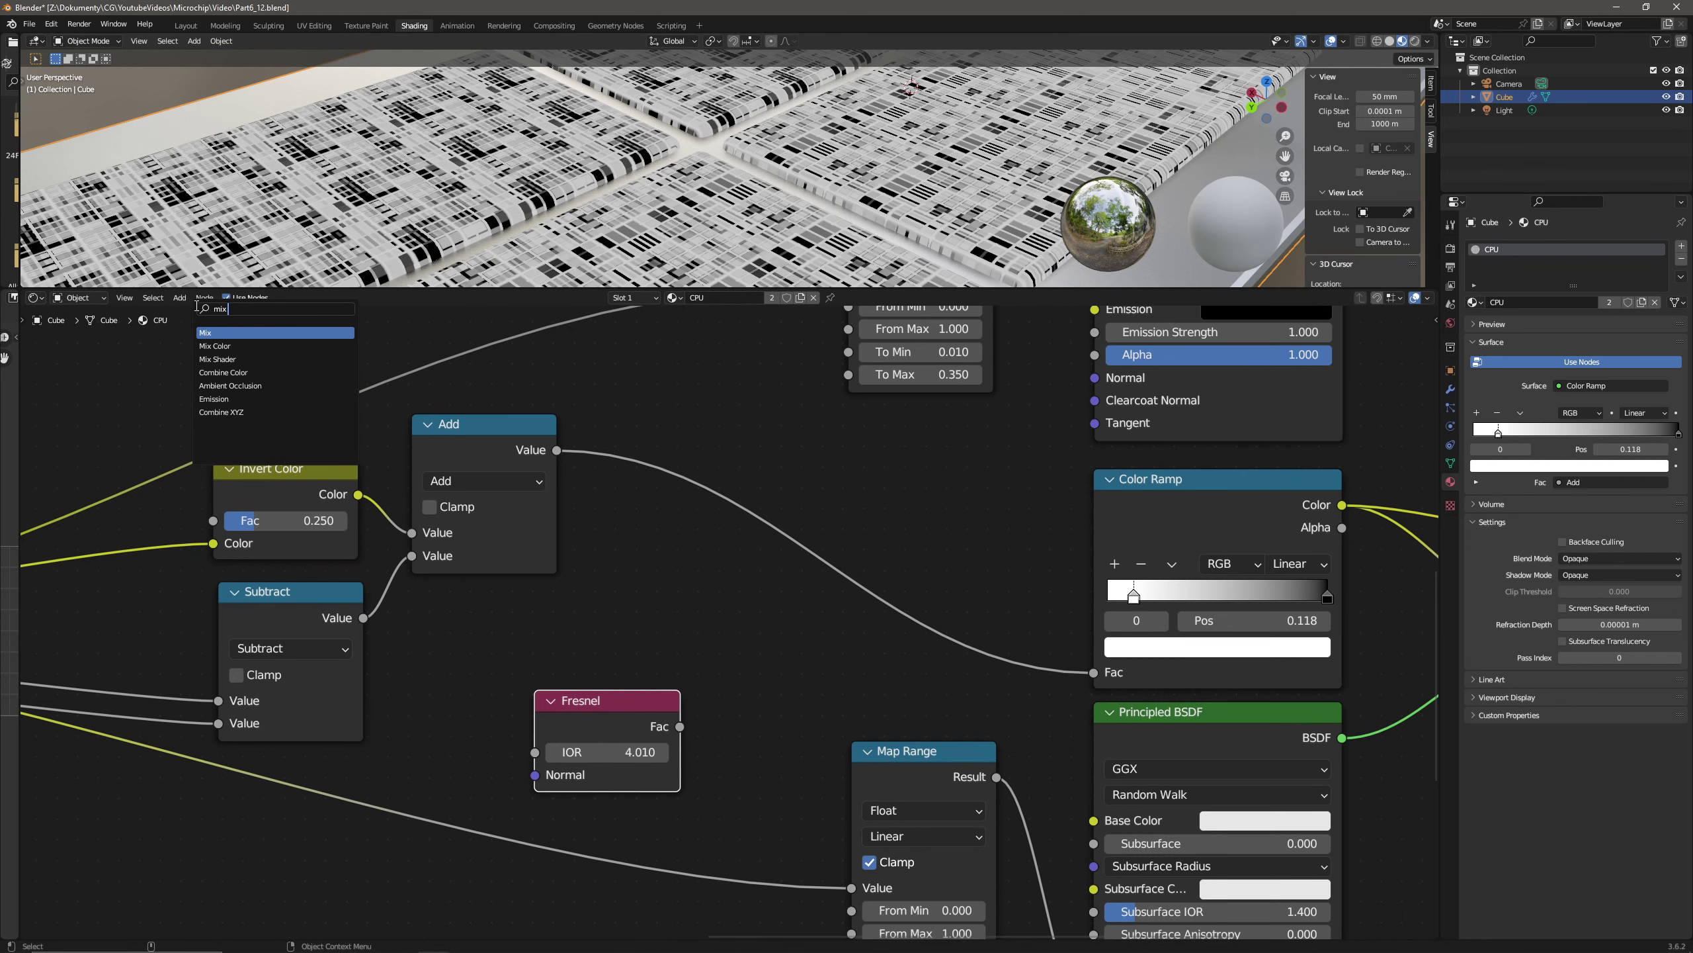
pyautogui.press('Return')
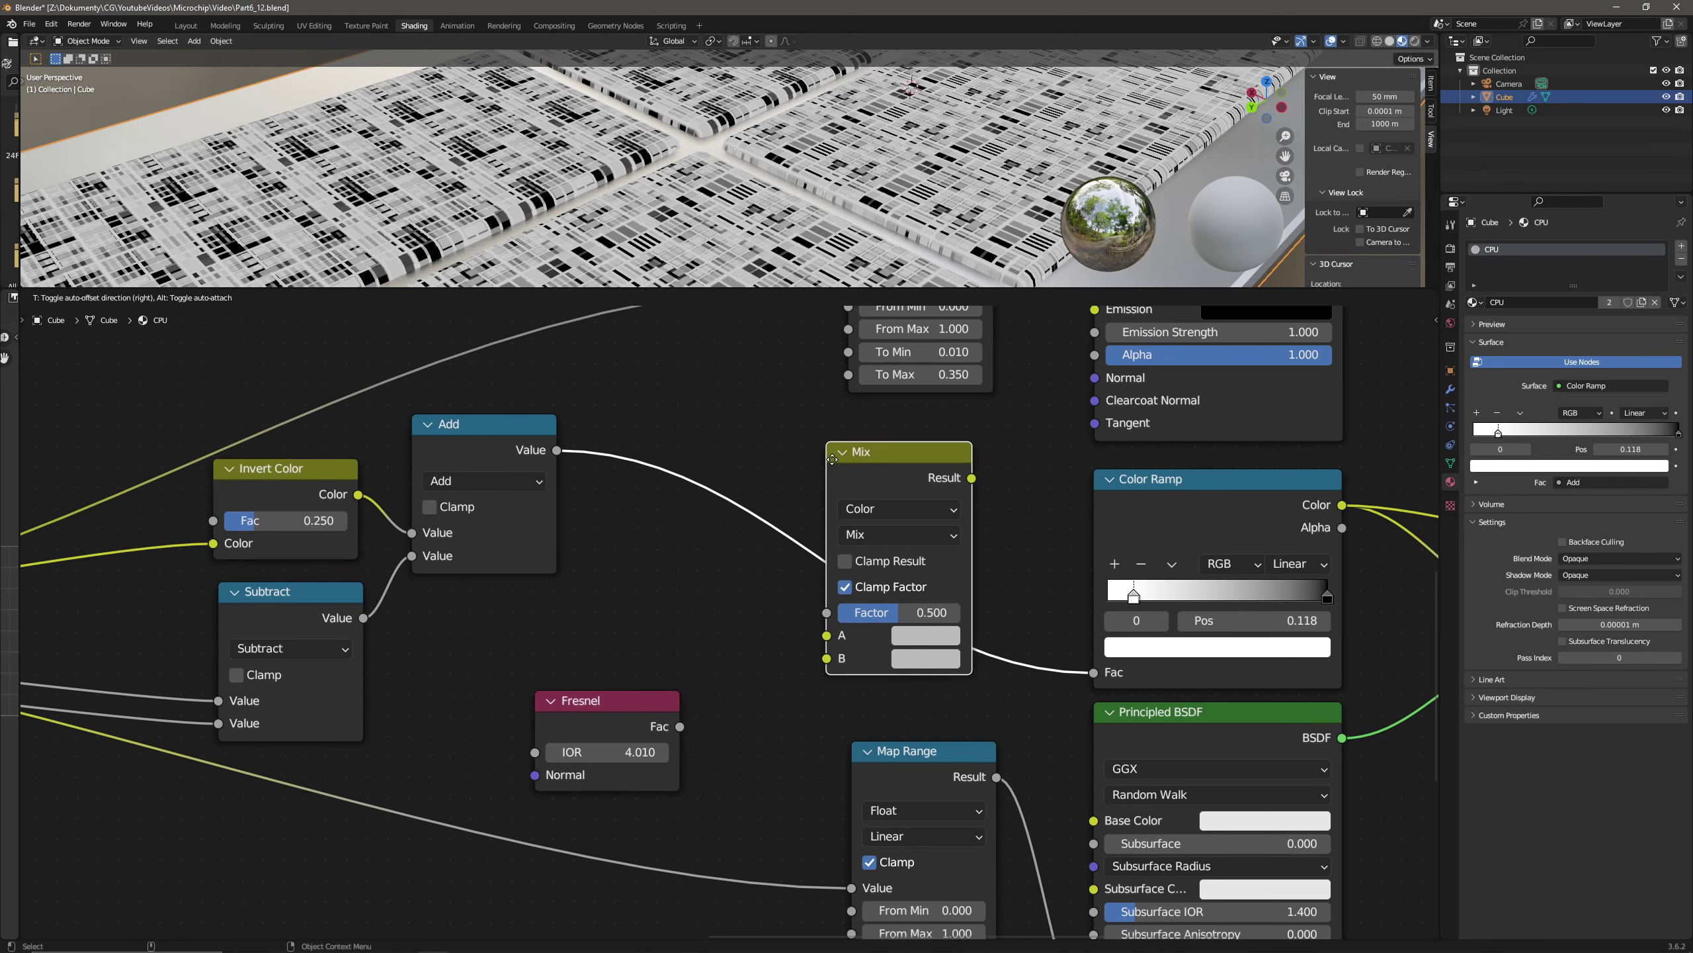
pyautogui.click(834, 464)
pyautogui.moveTo(963, 563); pyautogui.dragTo(847, 601, button='middle')
pyautogui.click(793, 571)
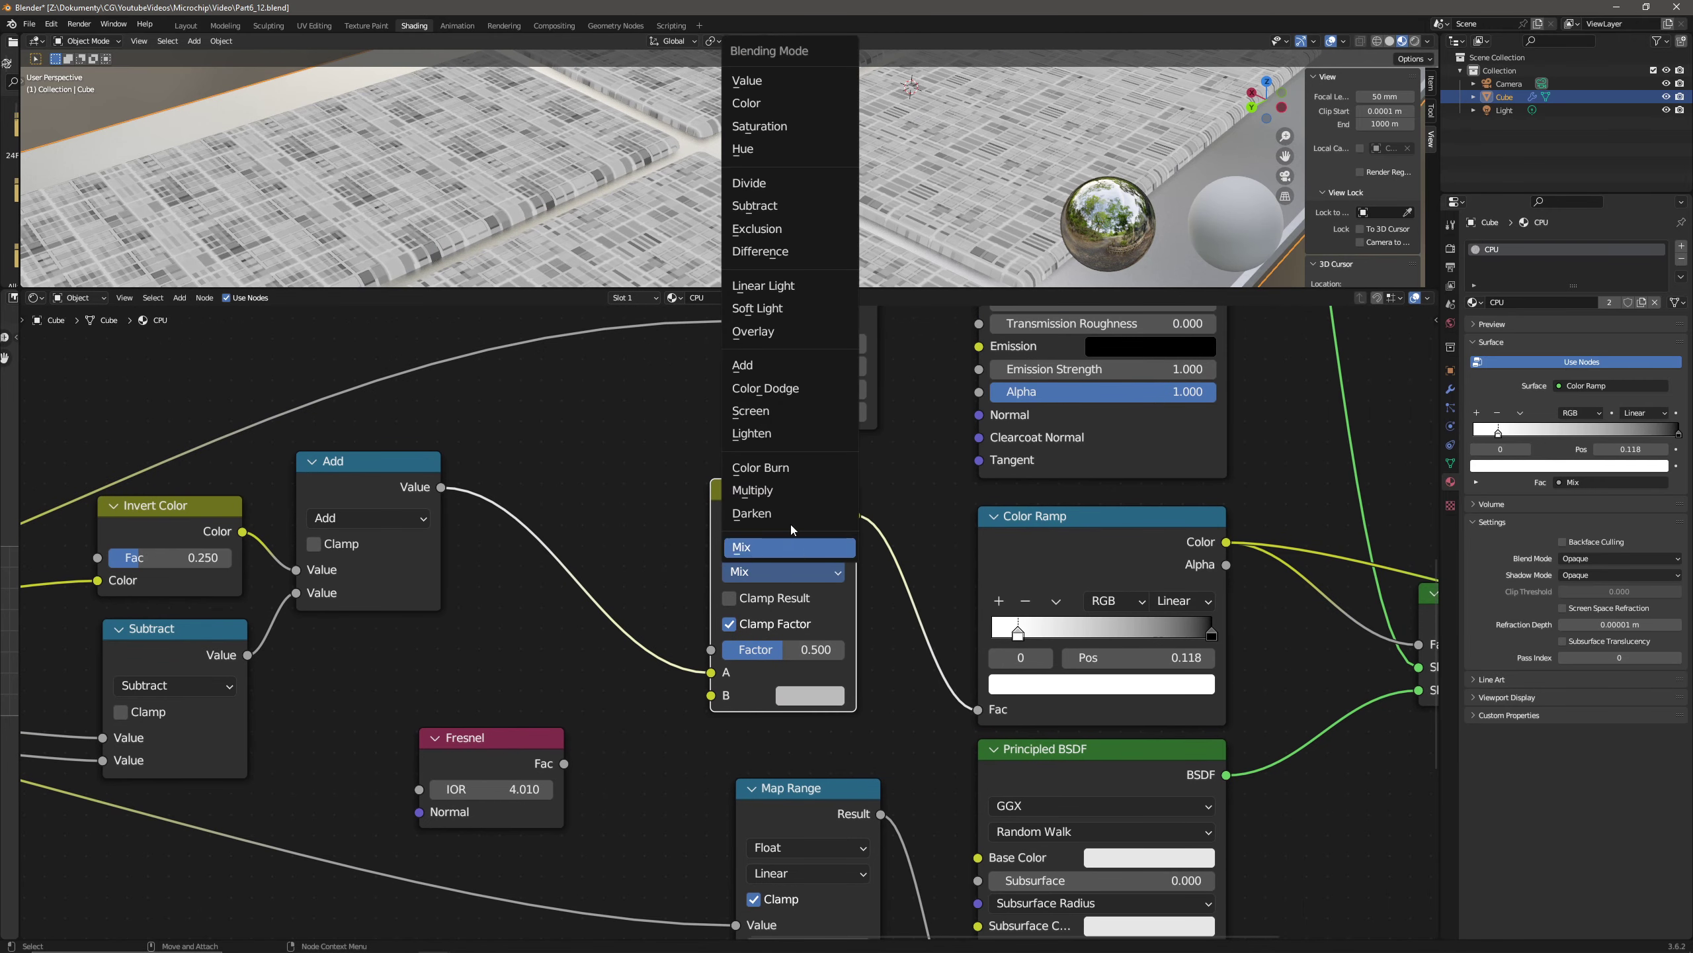
pyautogui.click(789, 491)
# - Connect the Fresnel node's Fac to the Multiply node's B input and set the Multiply Factor to 0.85
pyautogui.moveTo(564, 764); pyautogui.dragTo(711, 695)
pyautogui.click(818, 645)
pyautogui.write('0.85')
pyautogui.press('Return')
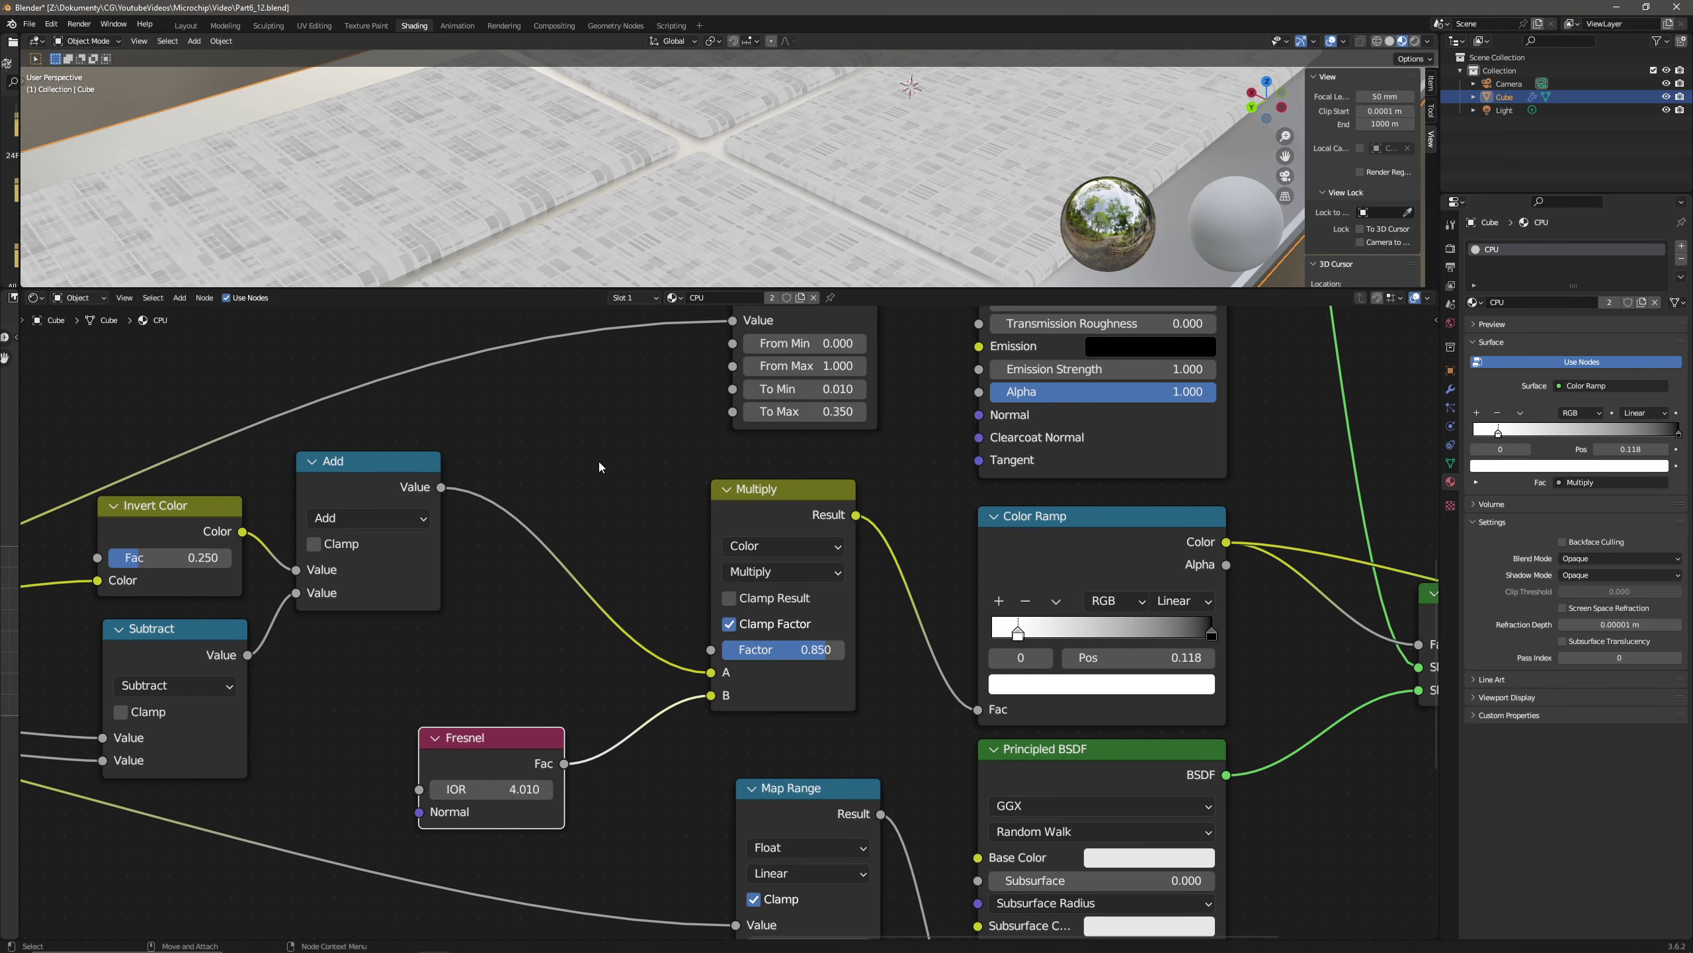
# - Connect the Mix Shader to the Material Output's Surface and enlarge the 3D viewport to inspect the metallic tiles
pyautogui.scroll(-6, 674, 217)
pyautogui.keyDown('alt'); pyautogui.moveTo(673, 217); pyautogui.dragTo(681, 215); pyautogui.keyUp('alt')
pyautogui.moveTo(1019, 537); pyautogui.dragTo(628, 526, button='middle')
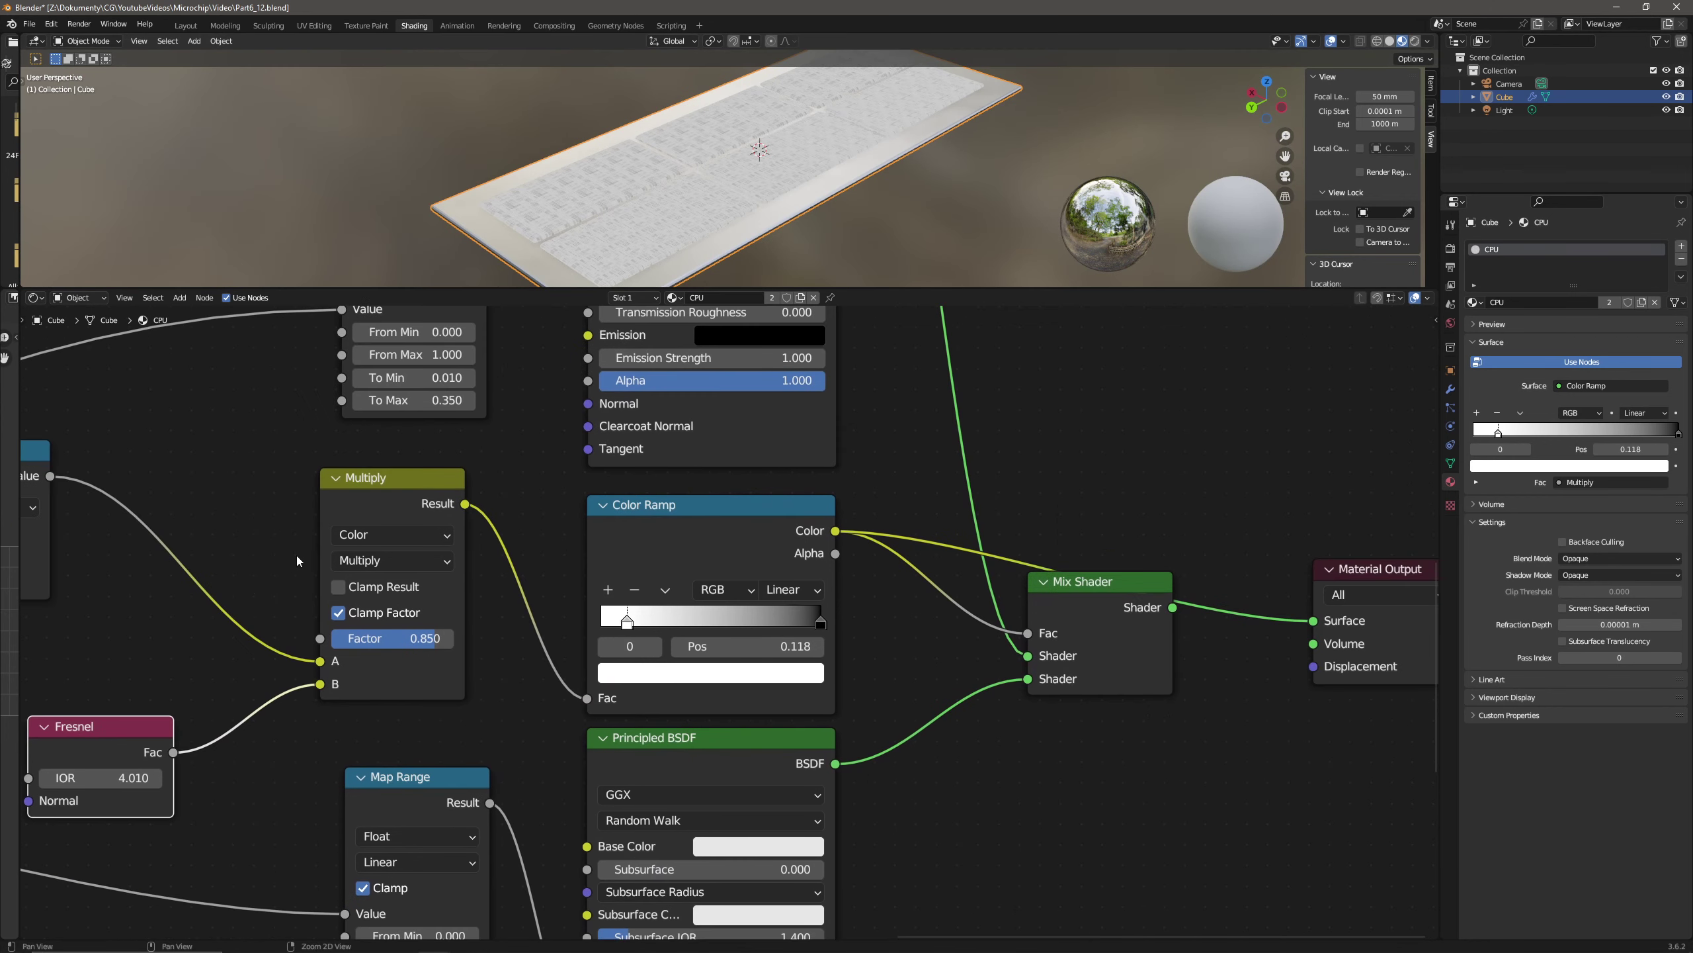
pyautogui.moveTo(1172, 607); pyautogui.dragTo(1312, 620)
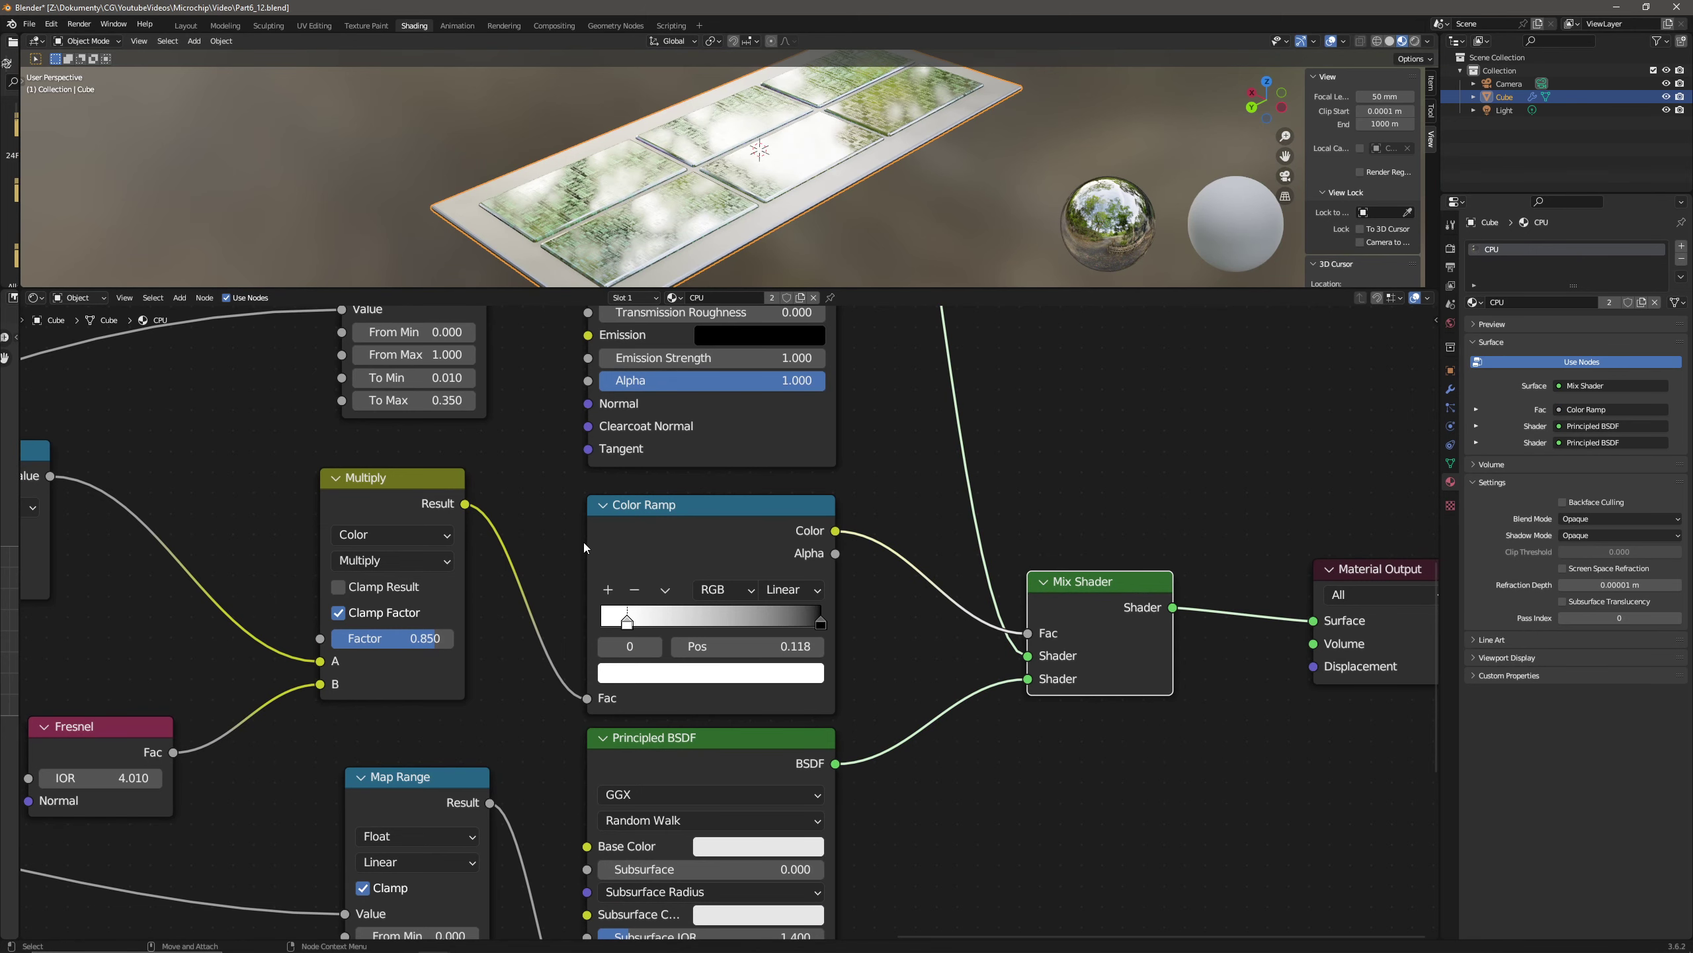
pyautogui.scroll(-1, 583, 540)
pyautogui.moveTo(820, 193); pyautogui.dragTo(812, 149, button='middle')
pyautogui.scroll(4, 763, 145)
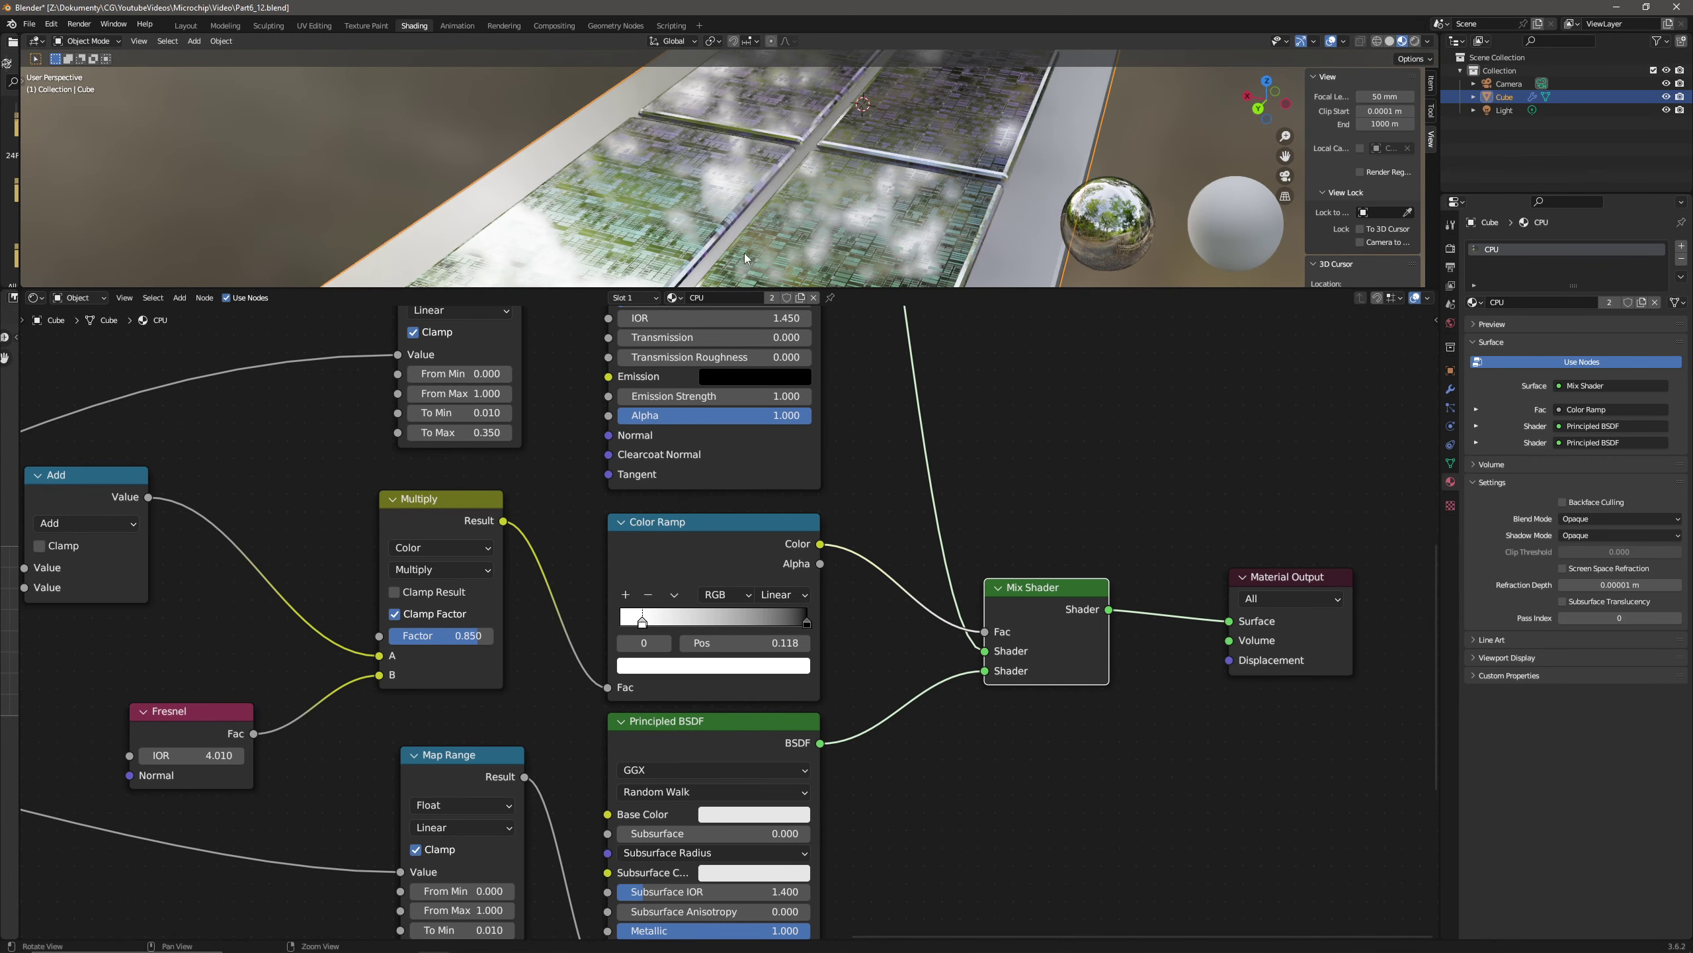
pyautogui.moveTo(841, 290); pyautogui.dragTo(841, 739)
pyautogui.moveTo(824, 548); pyautogui.dragTo(1170, 499, button='middle')
pyautogui.scroll(1, 1169, 499)
# - Set the render engine to Cycles and show the viewport in rendered shading
pyautogui.click(1450, 248)
pyautogui.click(1594, 246)
pyautogui.click(1592, 291)
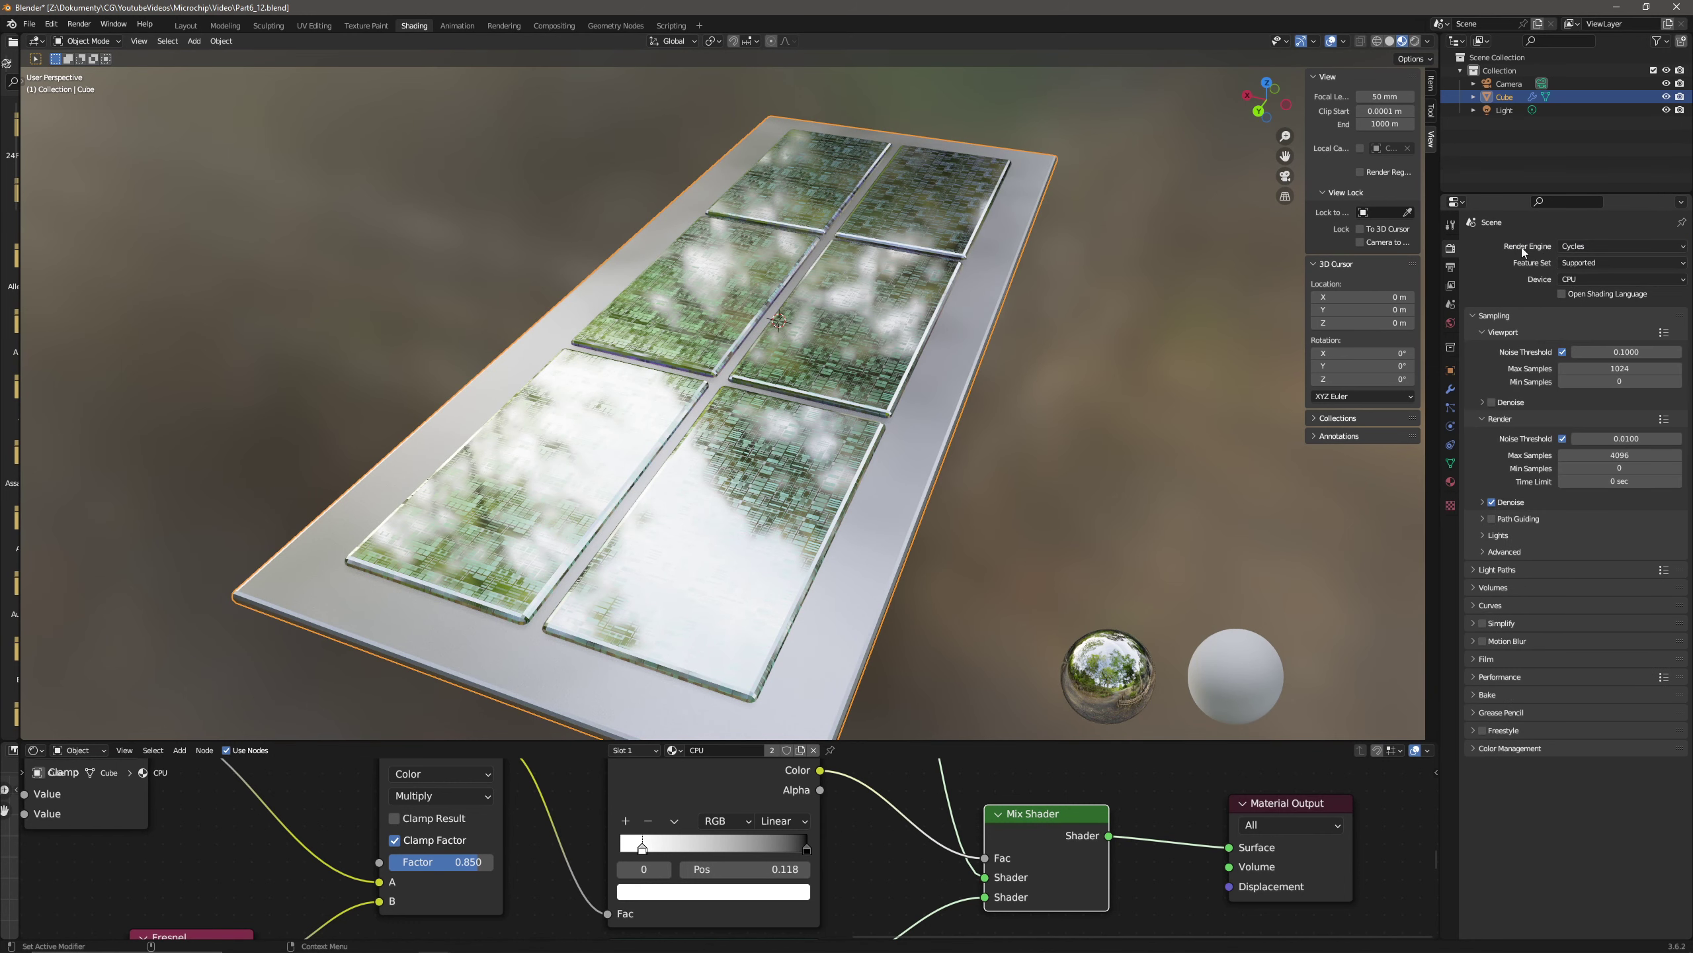
# - Assign an Environment Texture to the world background's Color
pyautogui.click(1452, 324)
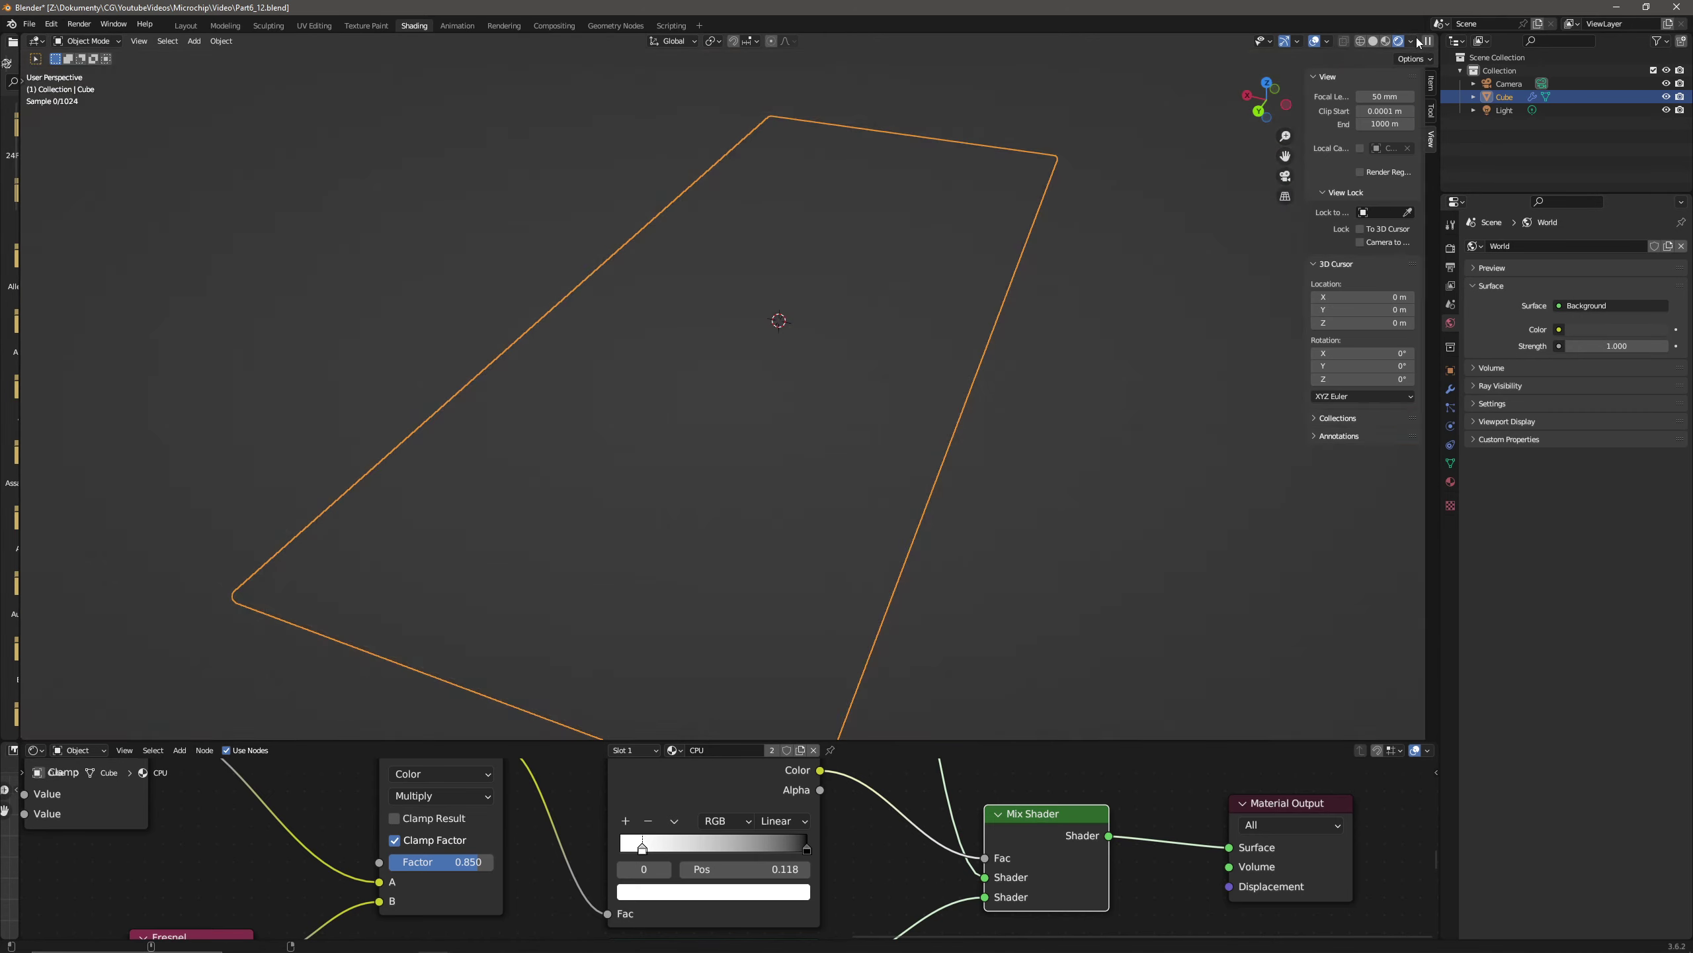
pyautogui.click(1558, 329)
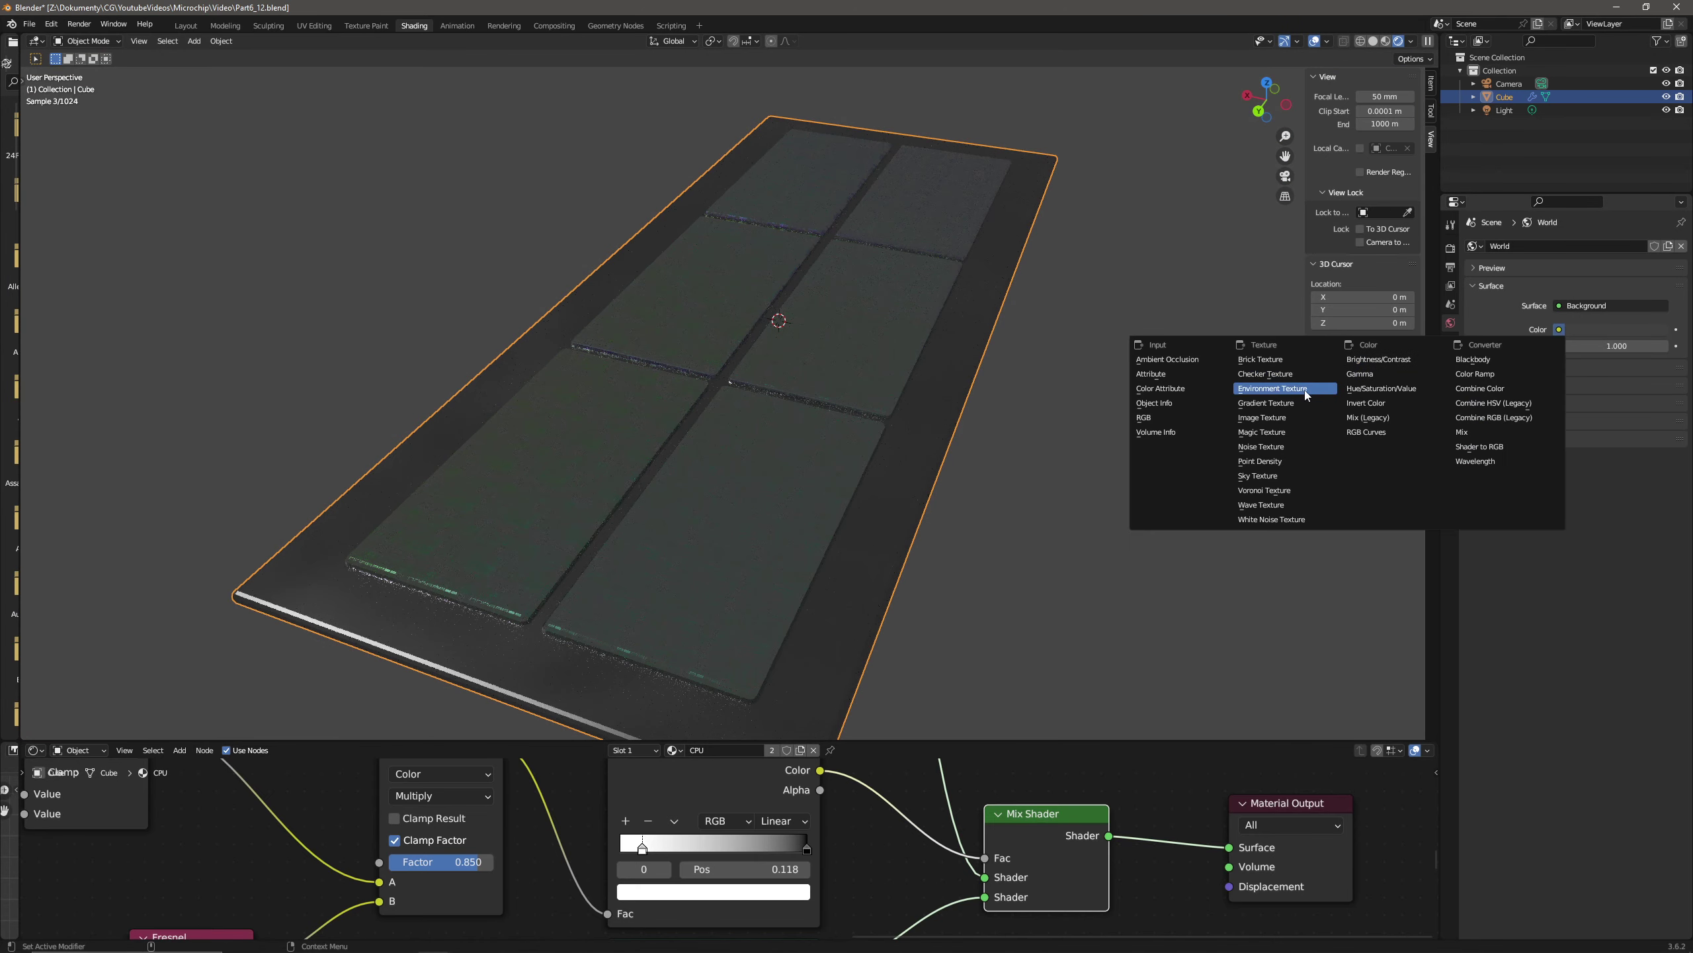
pyautogui.click(1304, 392)
# - Load forest.exr from the Blender 3.6 installation's datafiles\studiolights\world folder as the world's environment image
pyautogui.click(1639, 345)
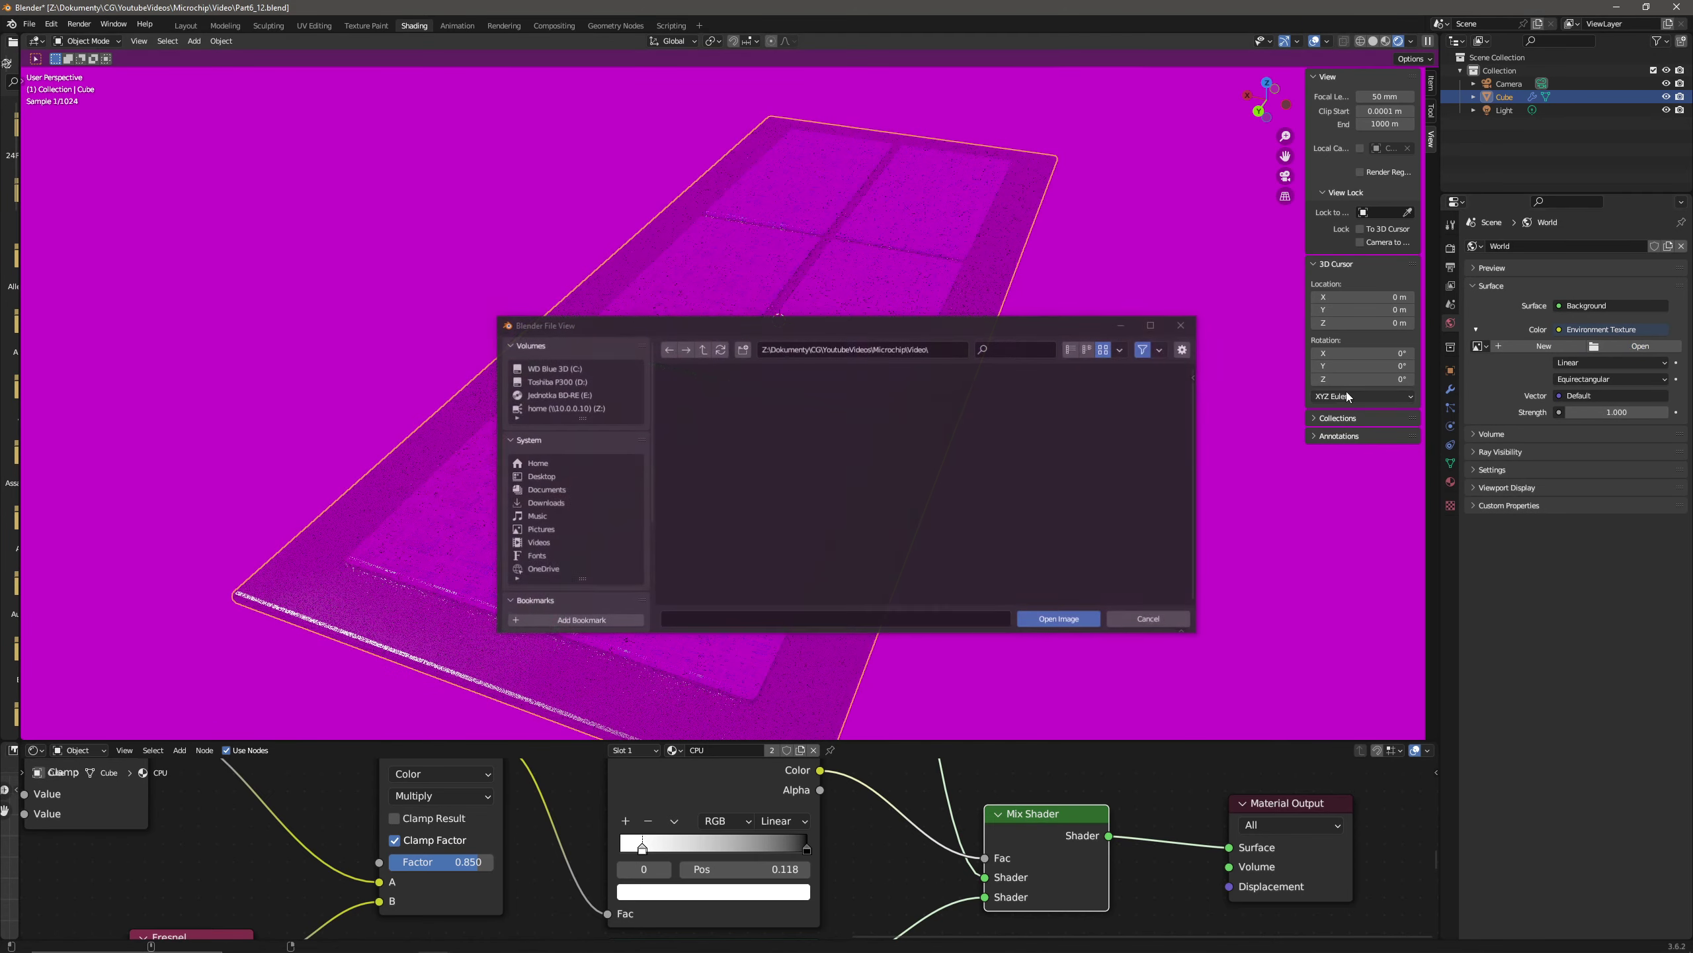
pyautogui.click(597, 371)
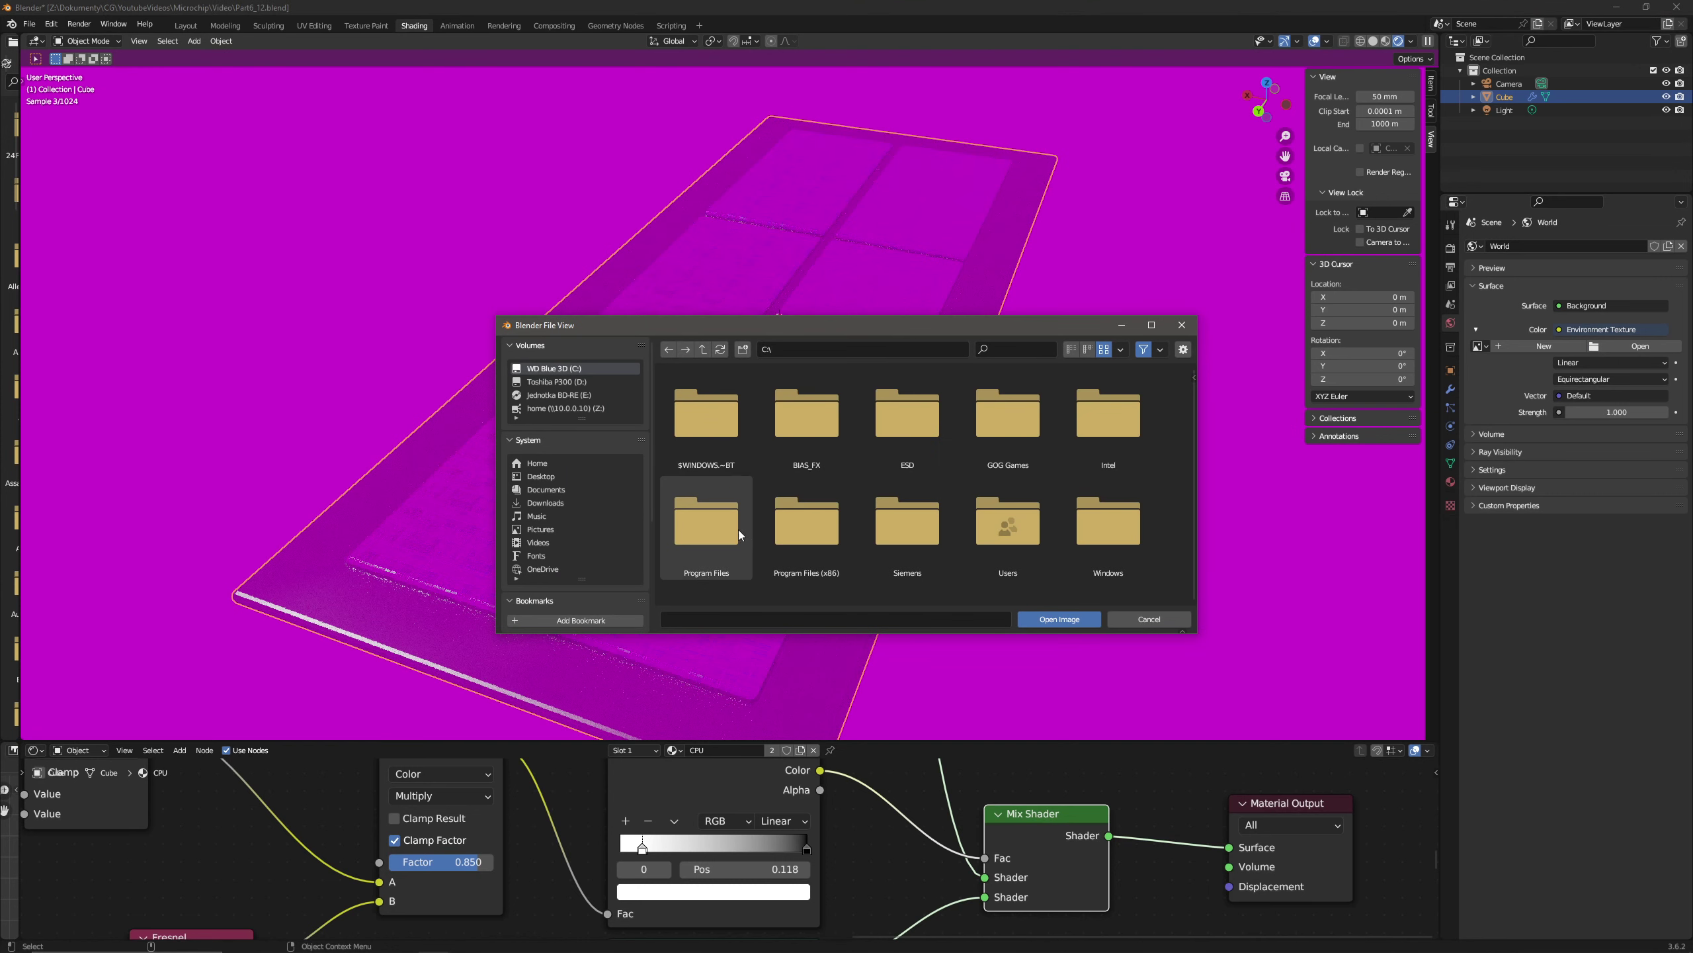
pyautogui.doubleClick(709, 530)
pyautogui.doubleClick(801, 530)
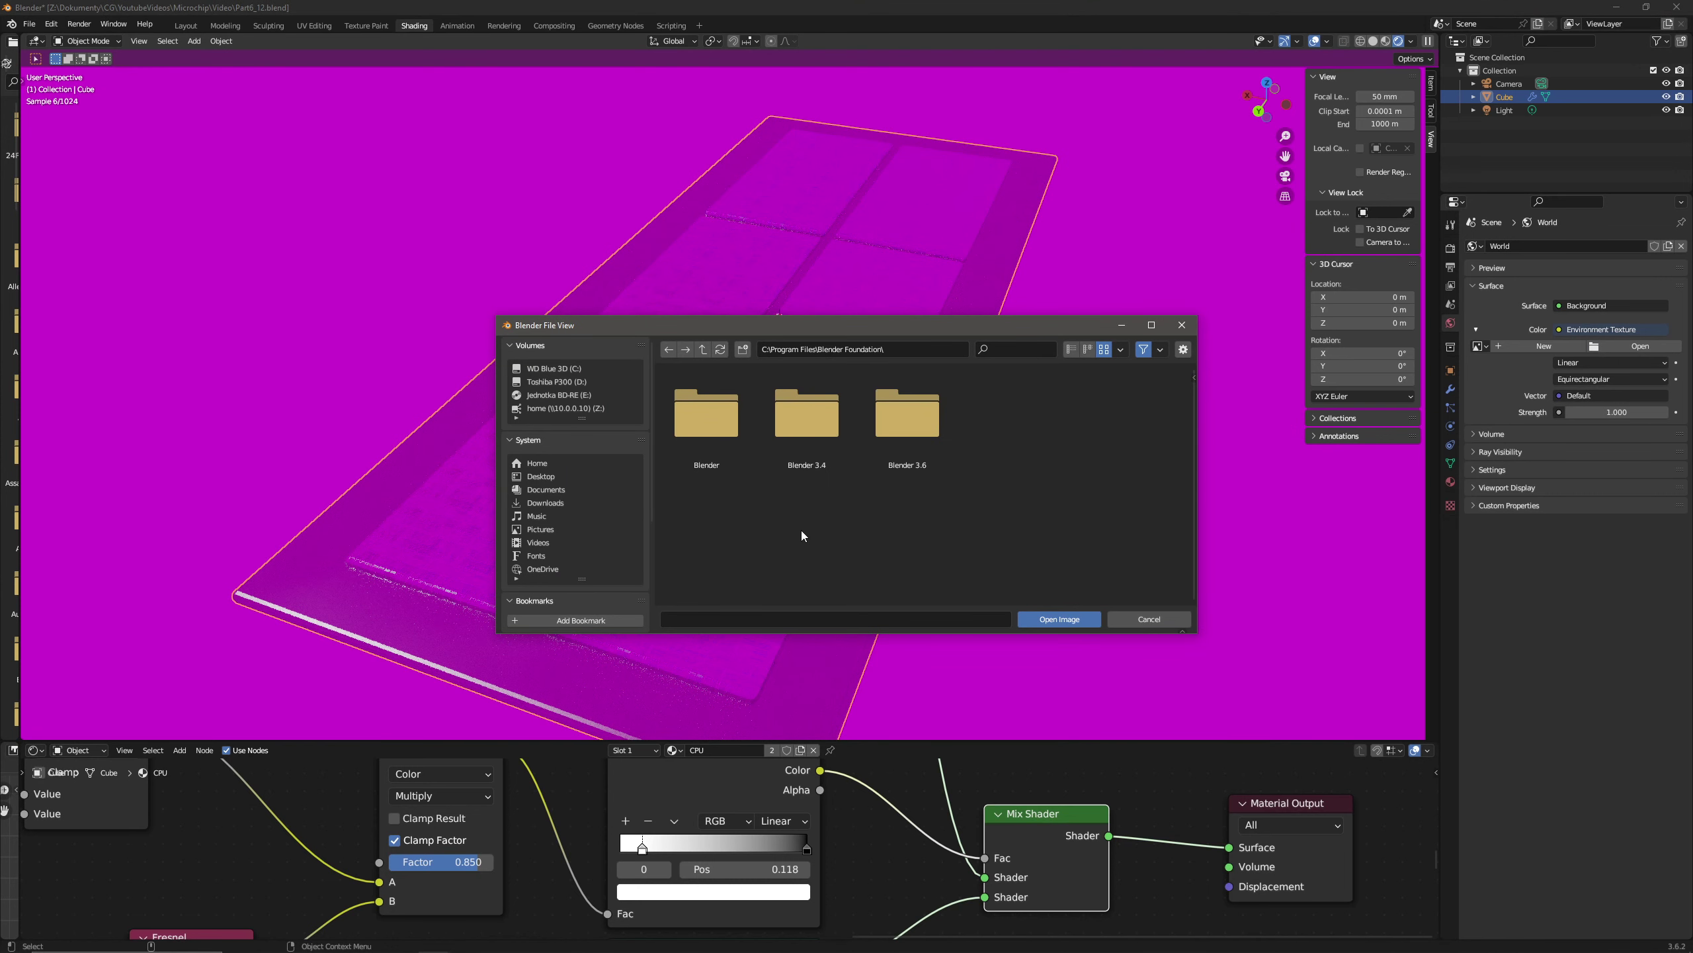
pyautogui.doubleClick(871, 415)
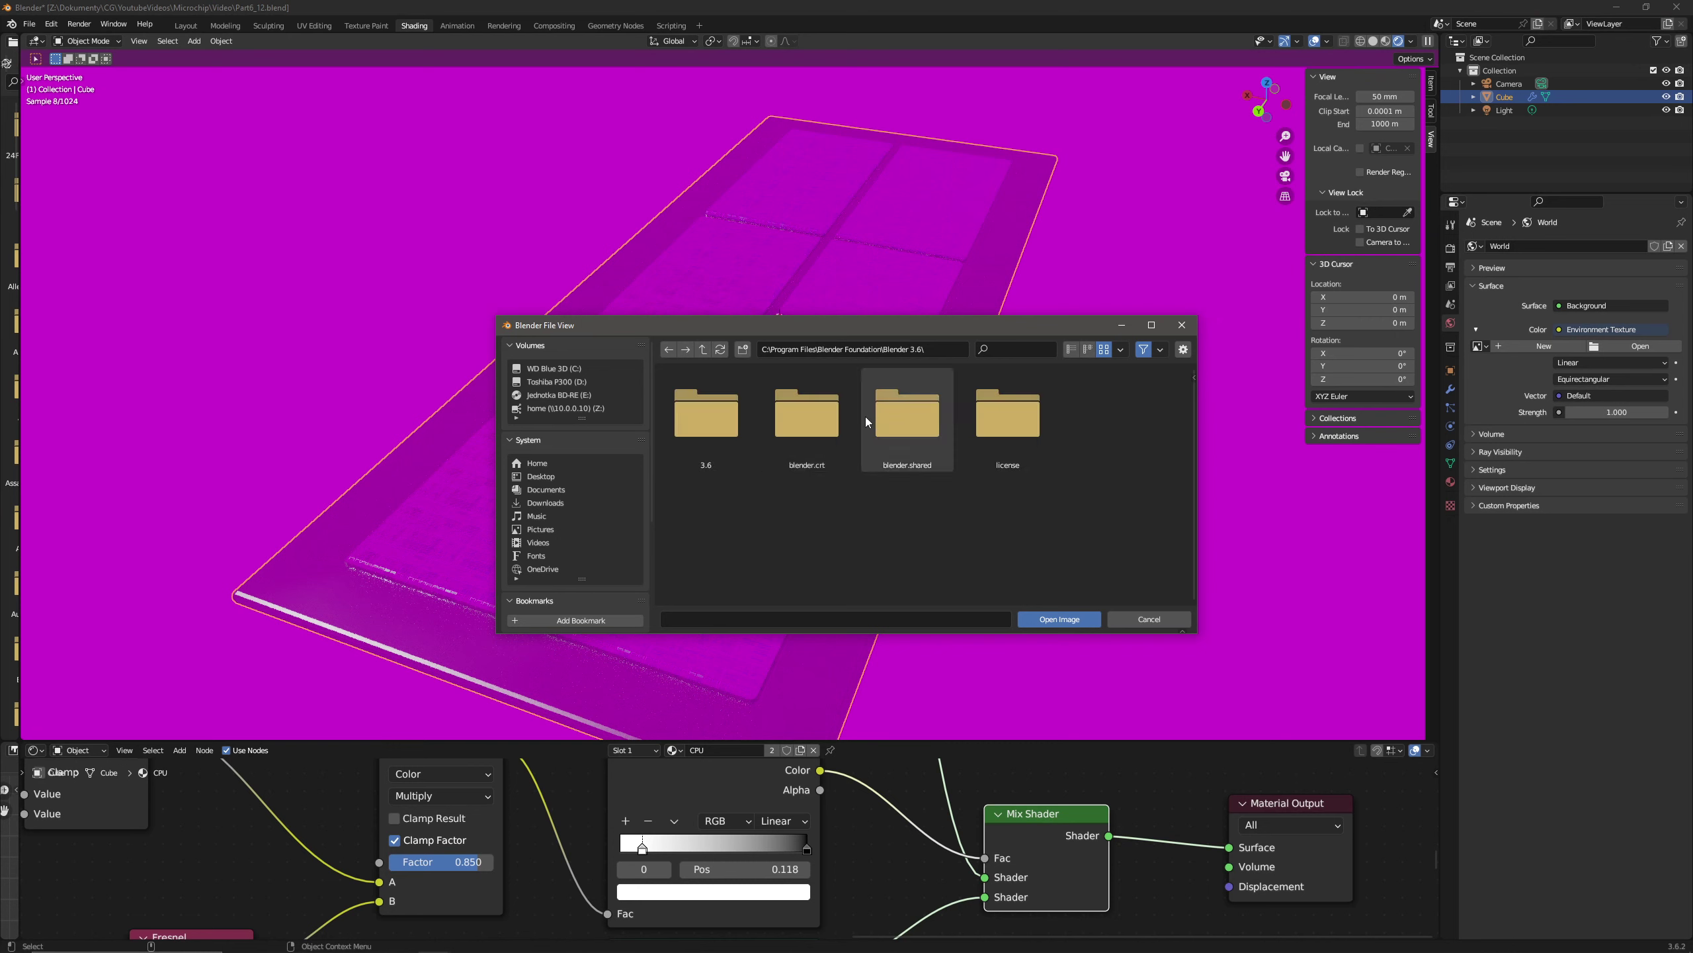
pyautogui.doubleClick(681, 418)
pyautogui.doubleClick(681, 418)
pyautogui.doubleClick(704, 520)
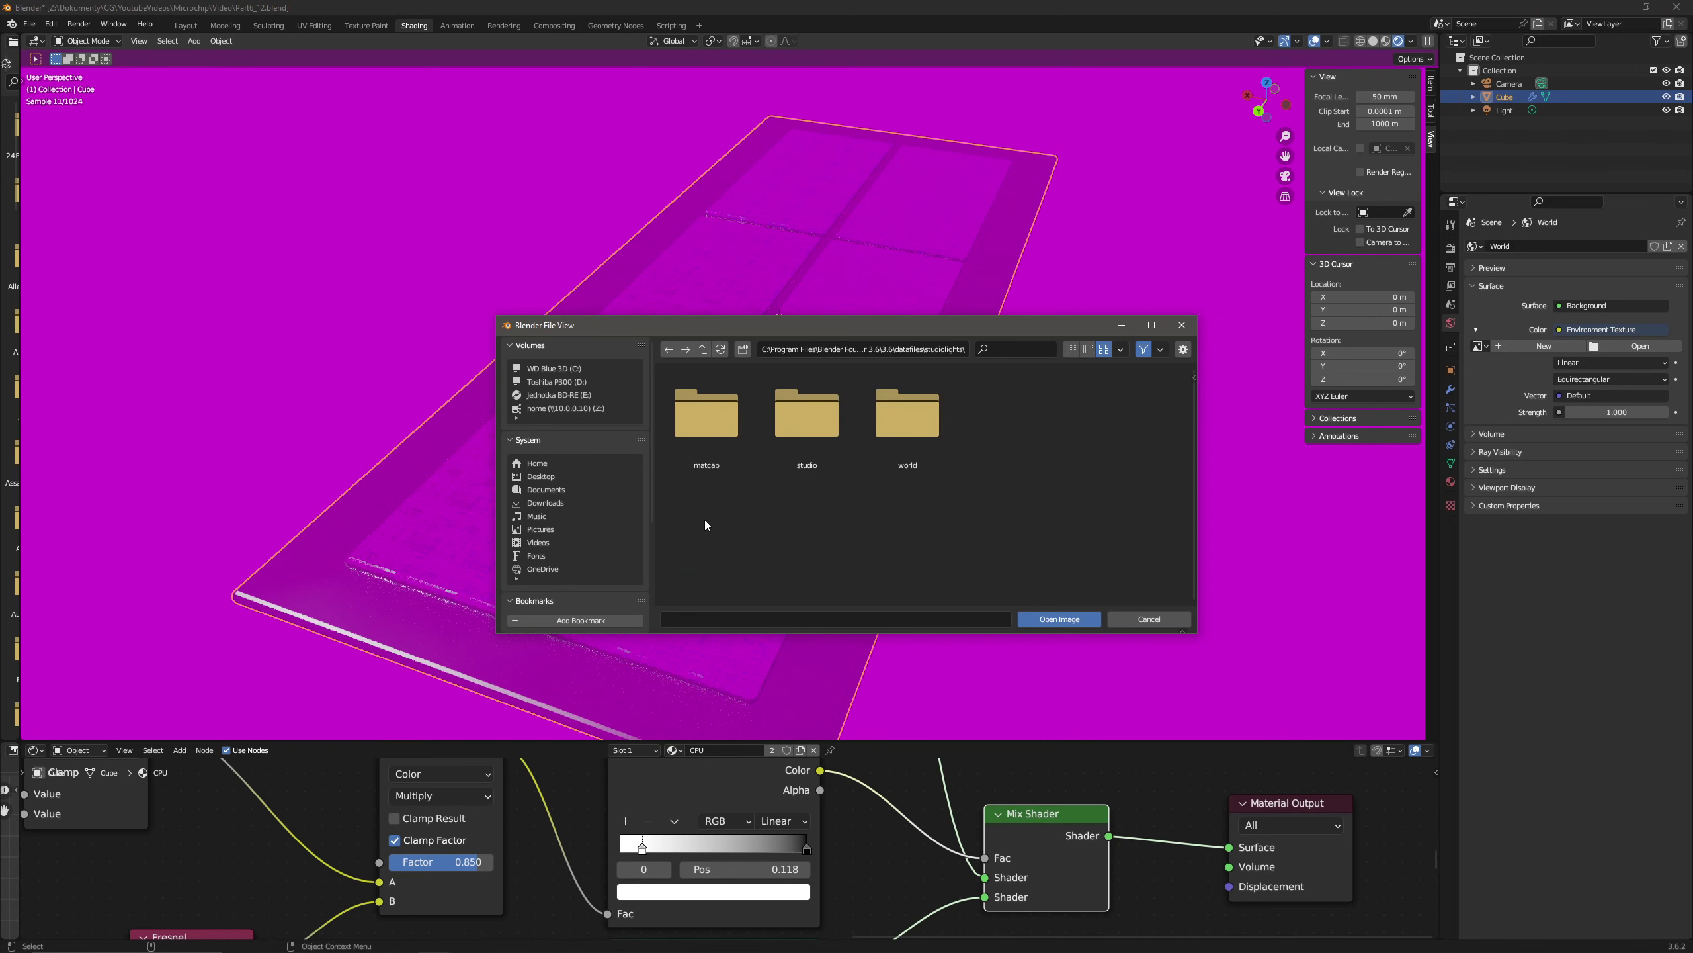
pyautogui.doubleClick(865, 429)
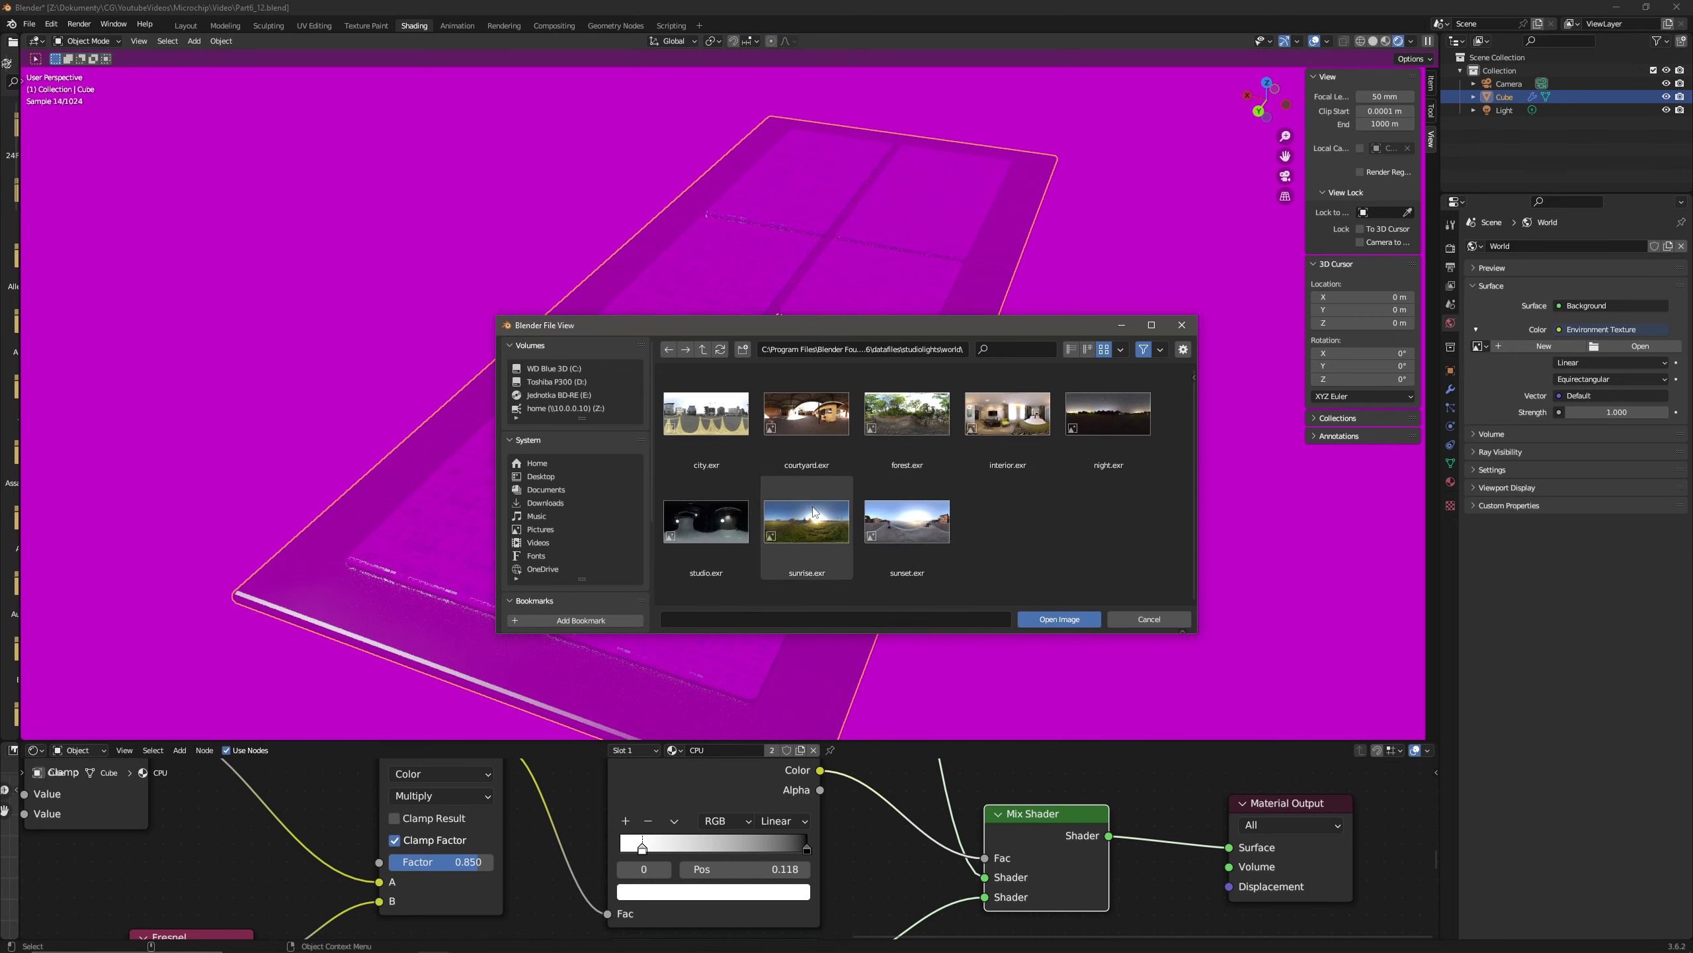
pyautogui.doubleClick(907, 416)
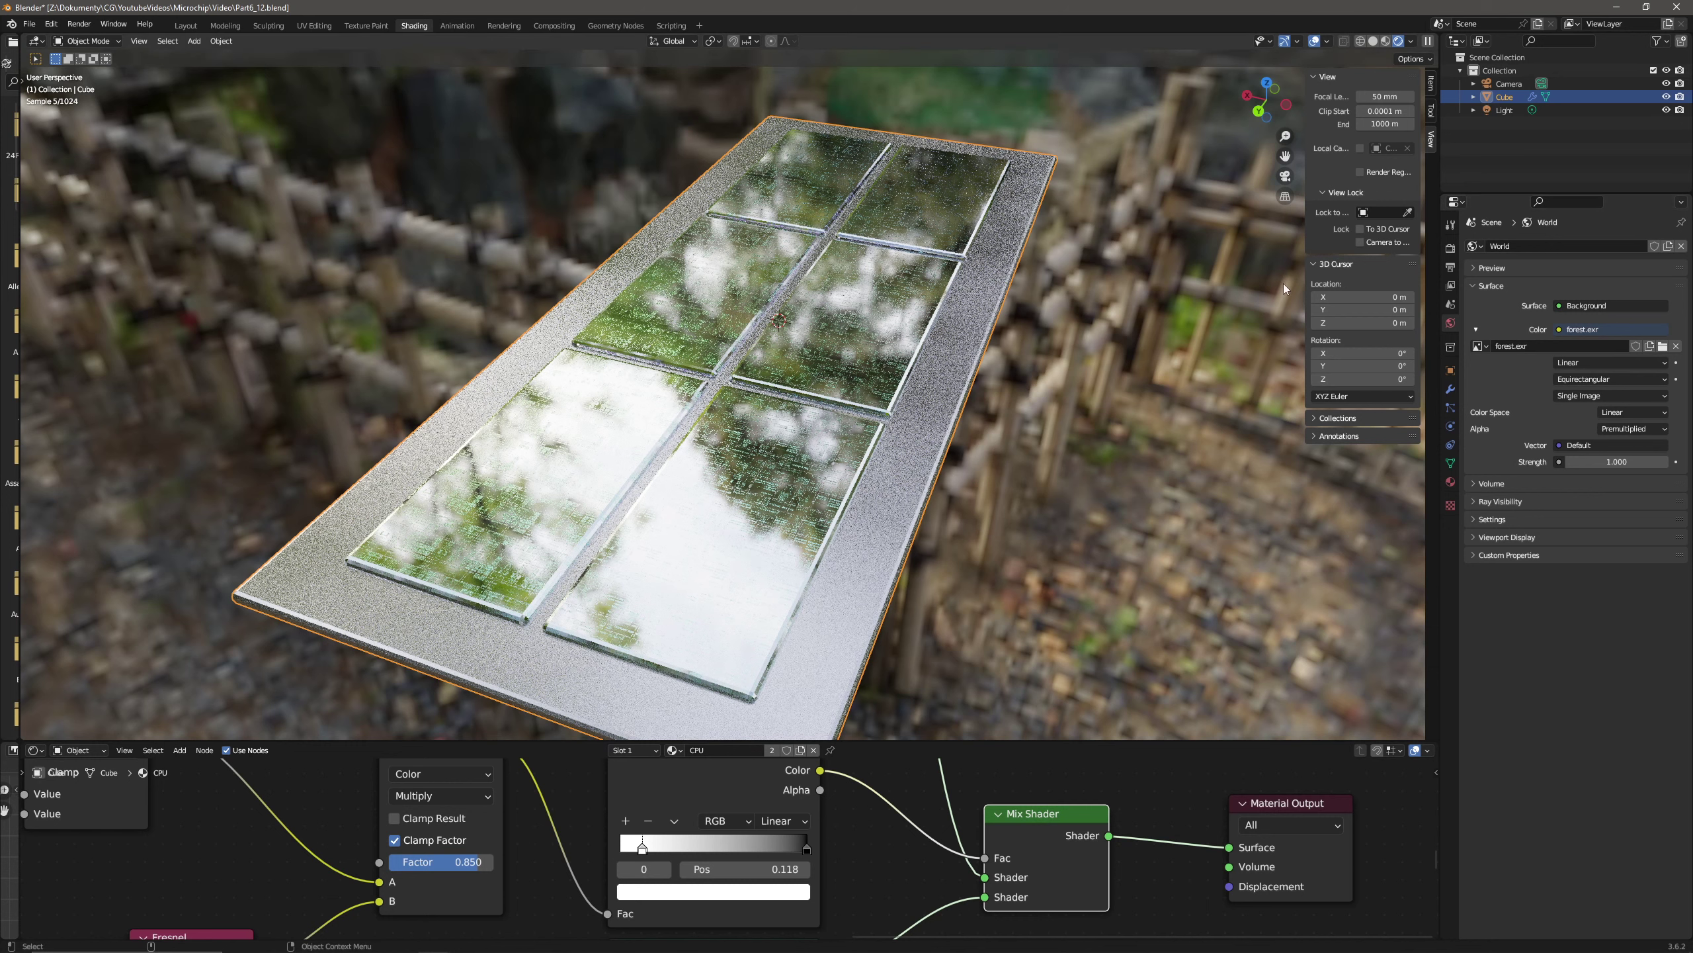
# - Set the Cycles device to GPU Compute and inspect the rendered tiles from another angle
pyautogui.click(1450, 248)
pyautogui.click(1594, 280)
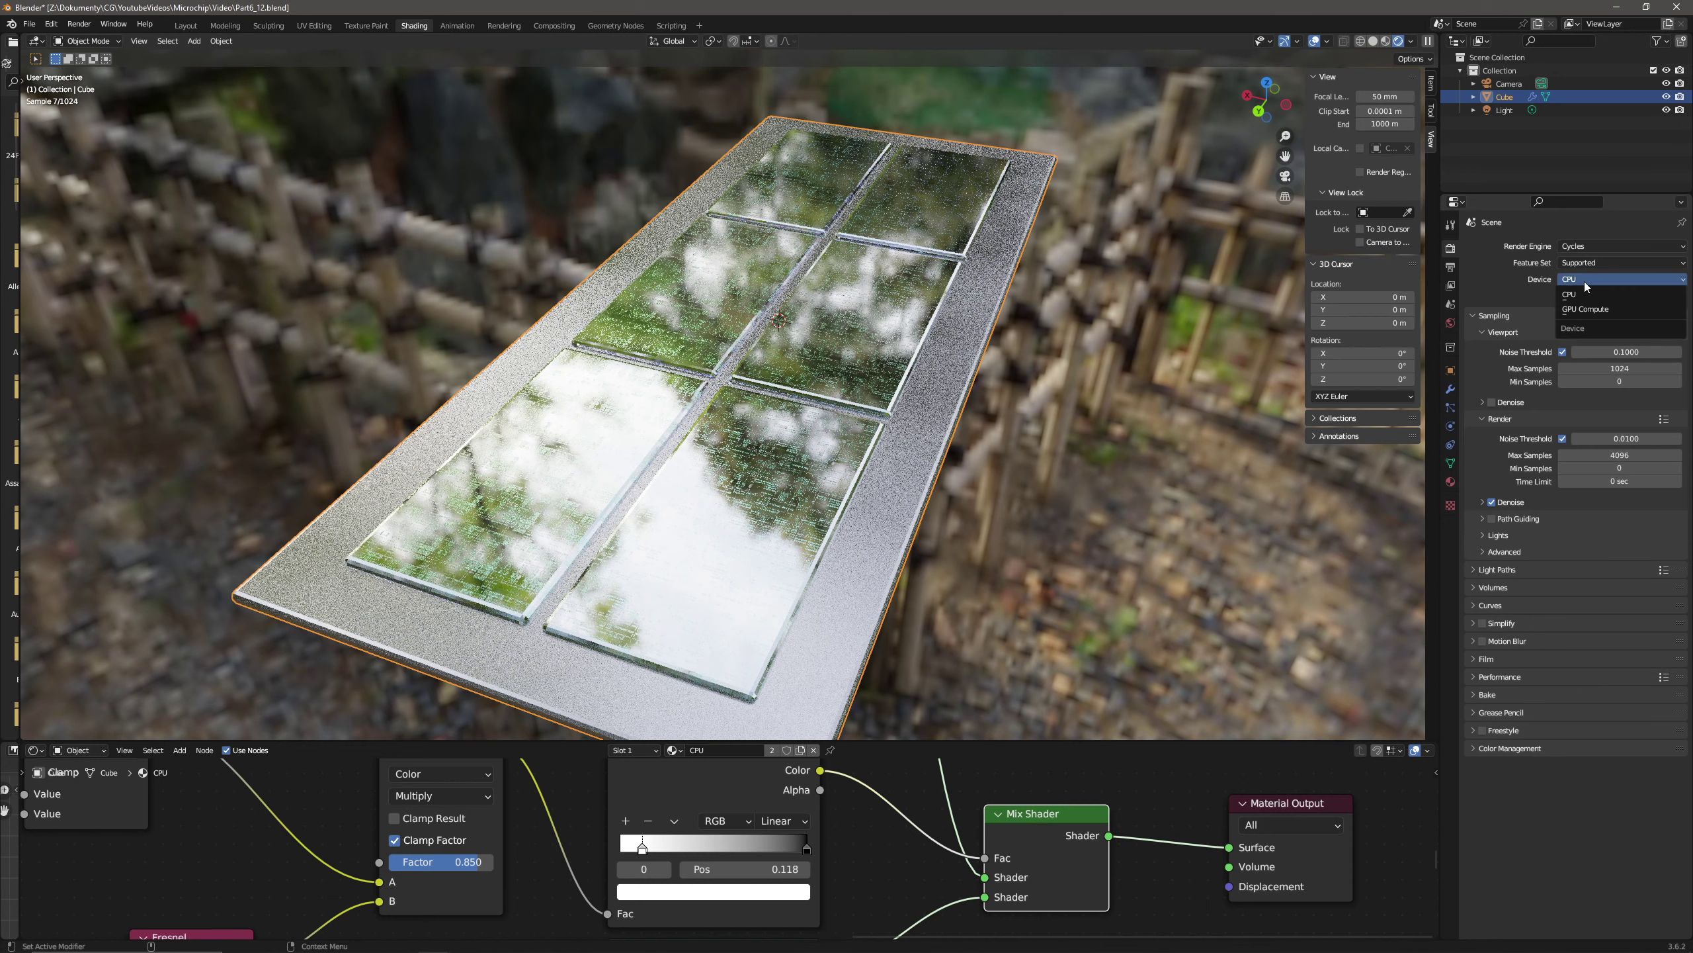
pyautogui.click(1585, 309)
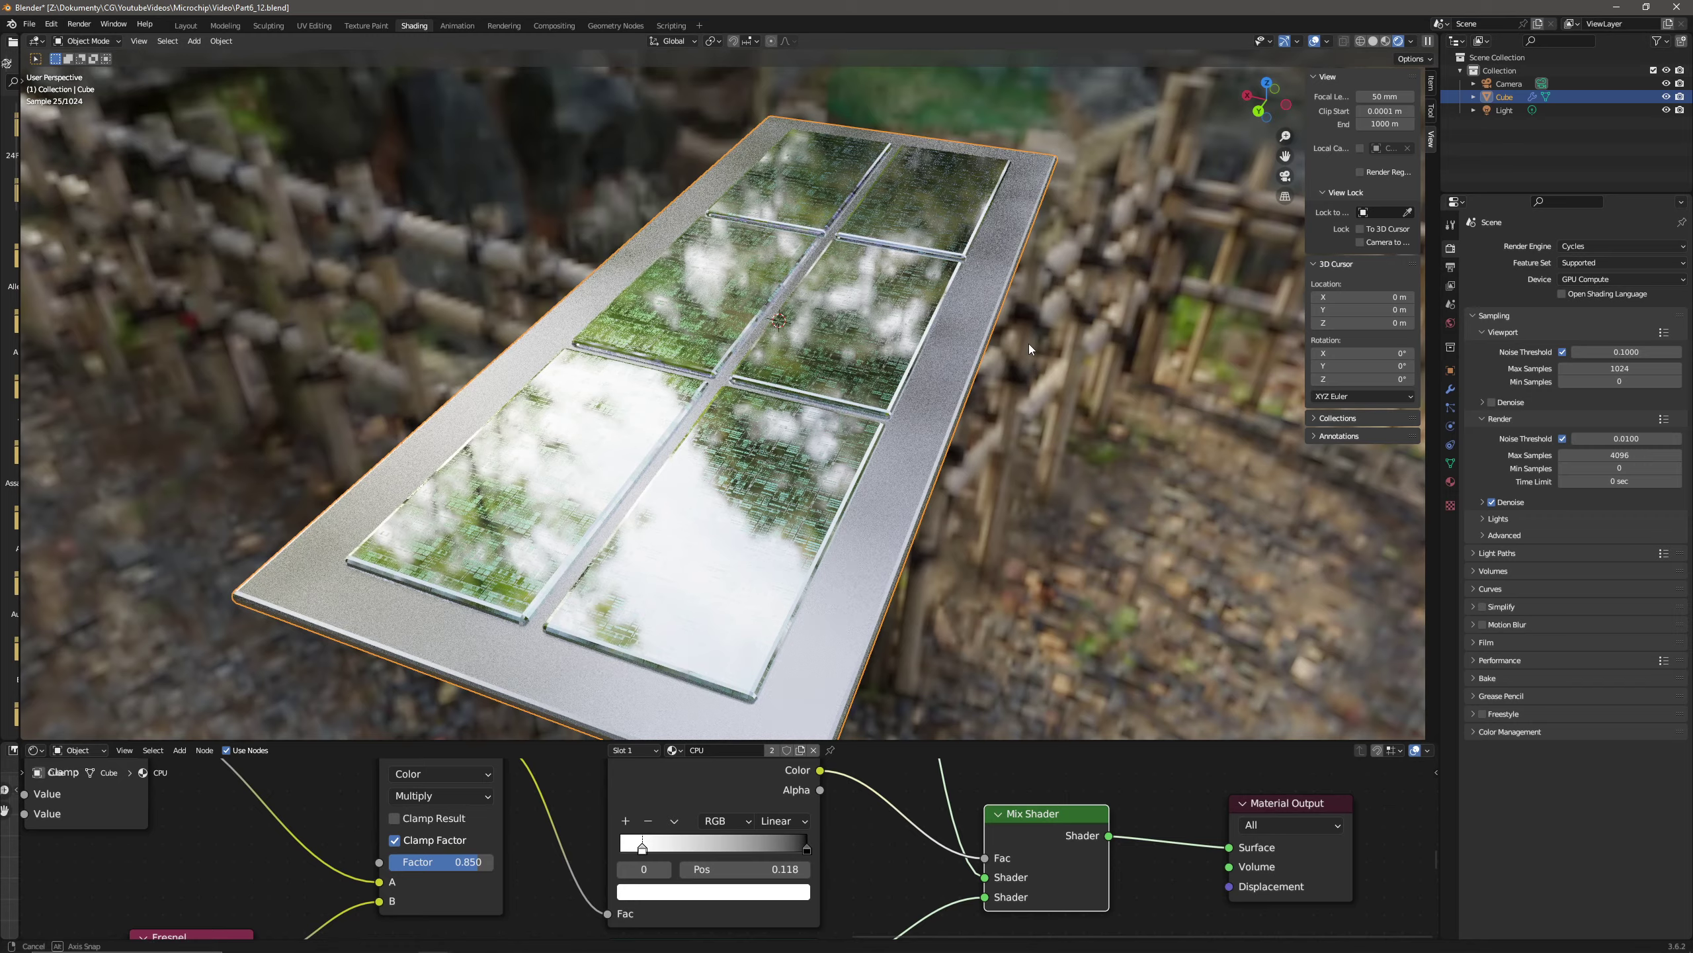
pyautogui.moveTo(1030, 344); pyautogui.dragTo(826, 349, button='middle')
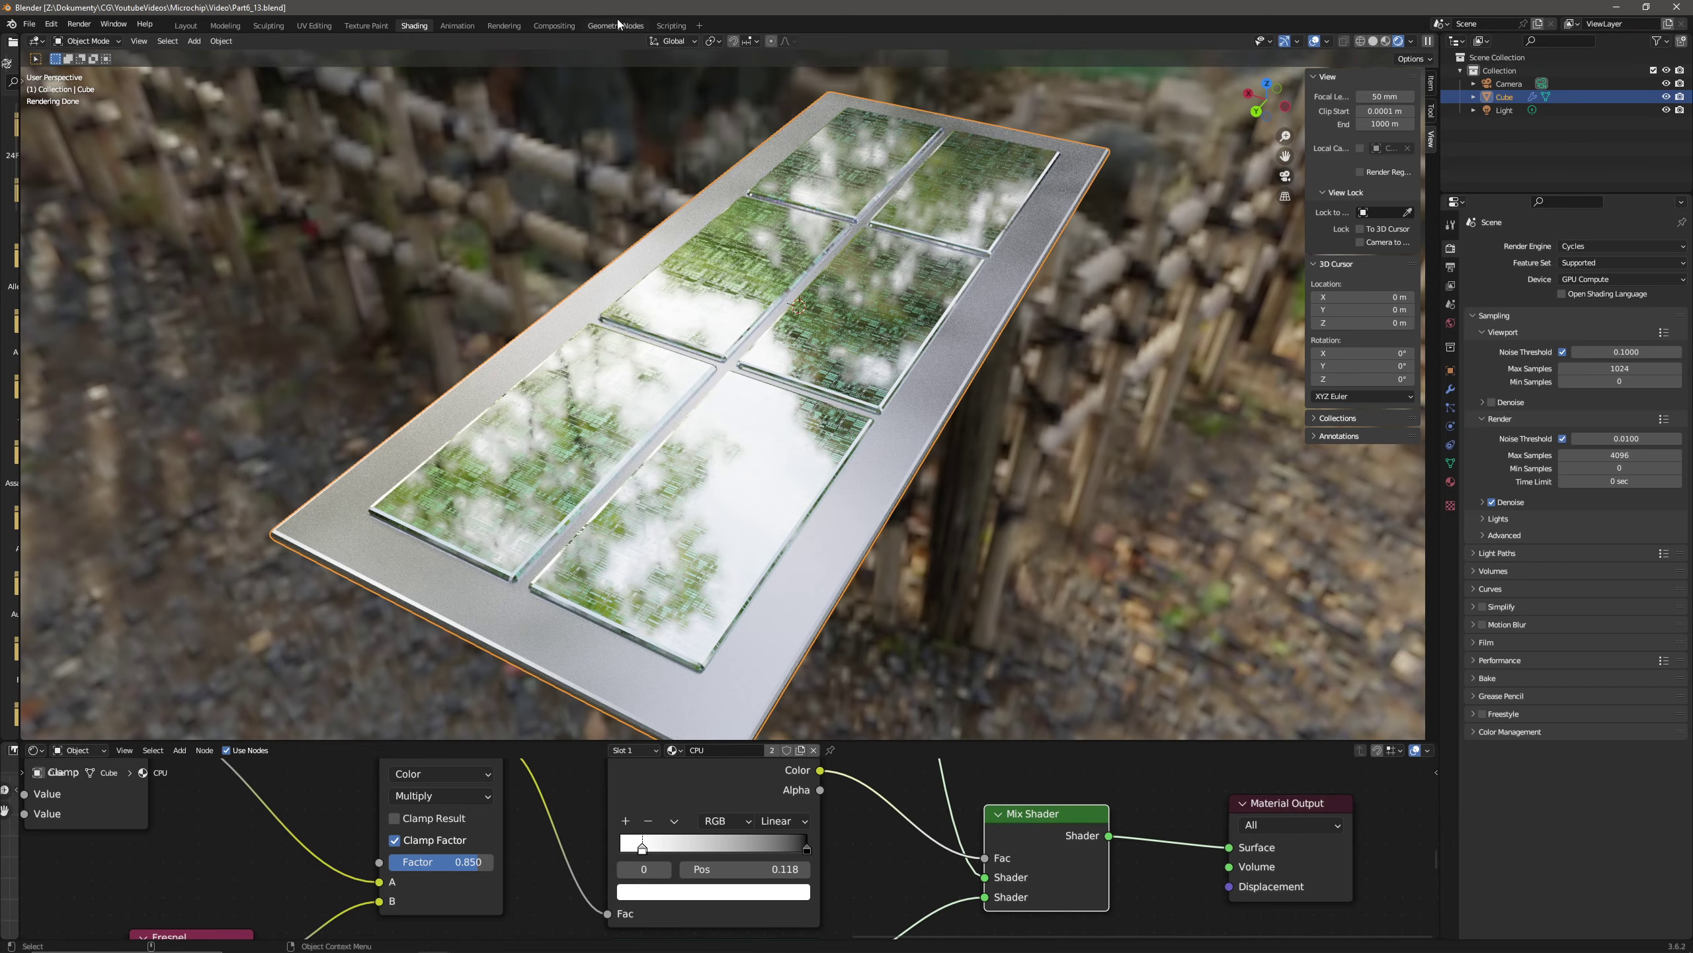
# - In the Geometry Nodes workspace, connect the final Join Geometry node to the Group Output and inspect the whole microchip
pyautogui.click(617, 25)
pyautogui.scroll(-3, 675, 590)
pyautogui.moveTo(675, 590); pyautogui.dragTo(590, 440, button='middle')
pyautogui.scroll(-7, 590, 440)
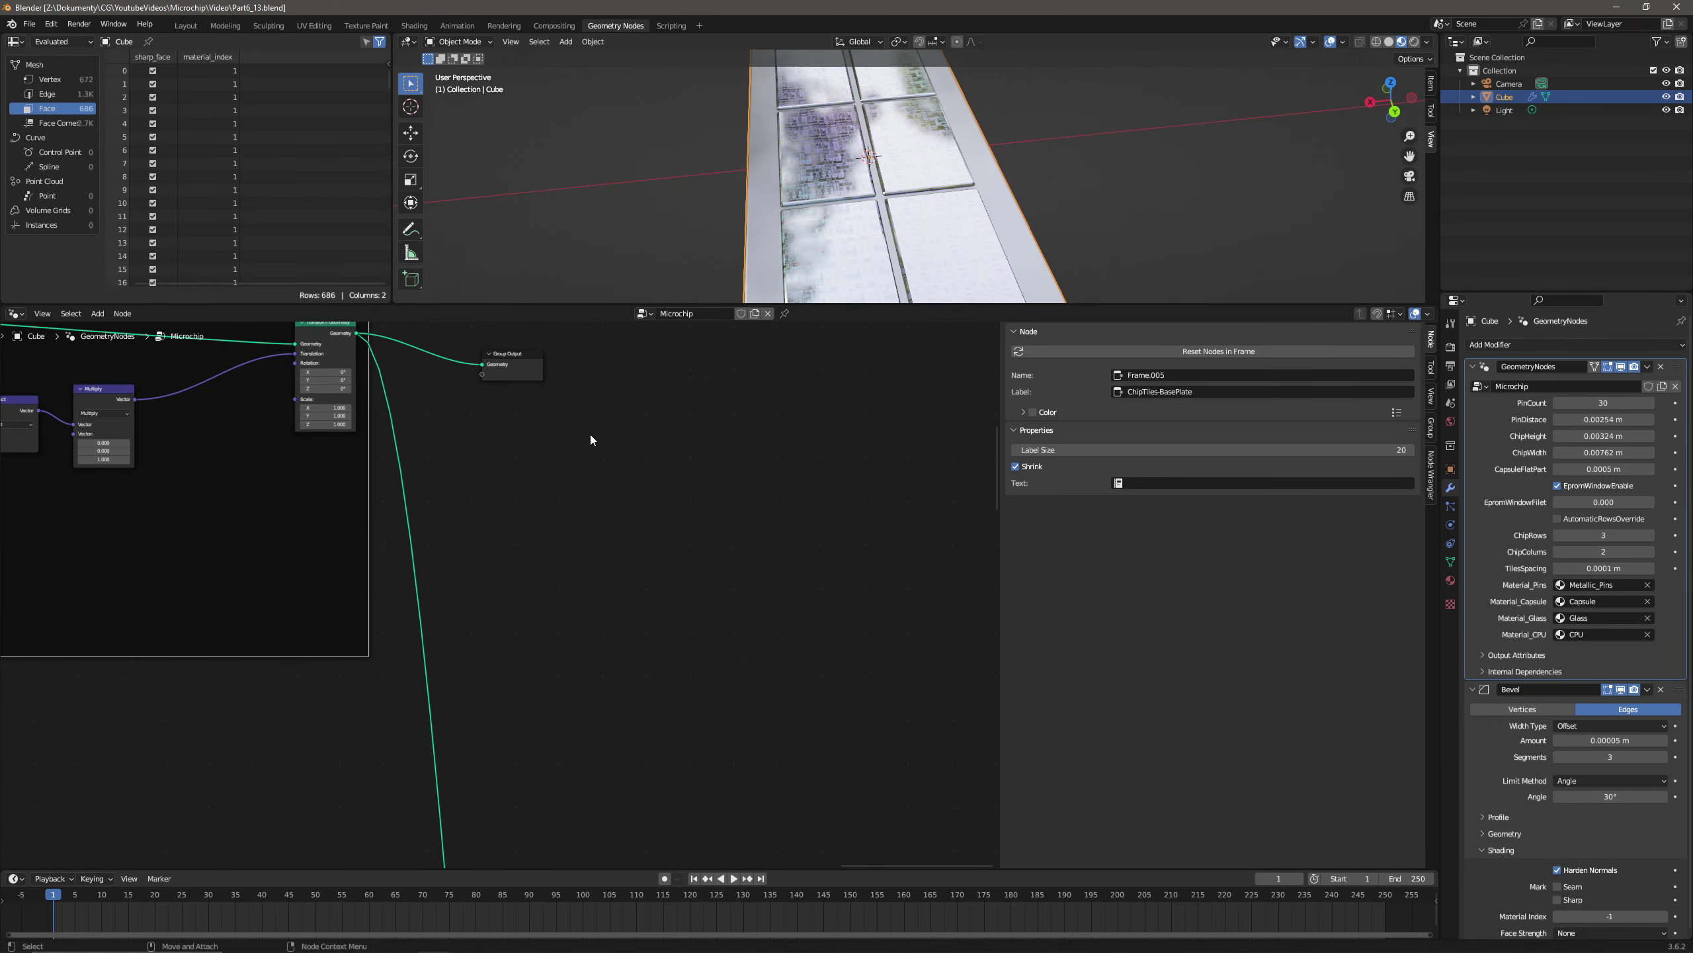
pyautogui.moveTo(507, 459); pyautogui.dragTo(623, 799)
pyautogui.moveTo(623, 799); pyautogui.dragTo(554, 398, button='middle')
pyautogui.moveTo(451, 641); pyautogui.dragTo(554, 480)
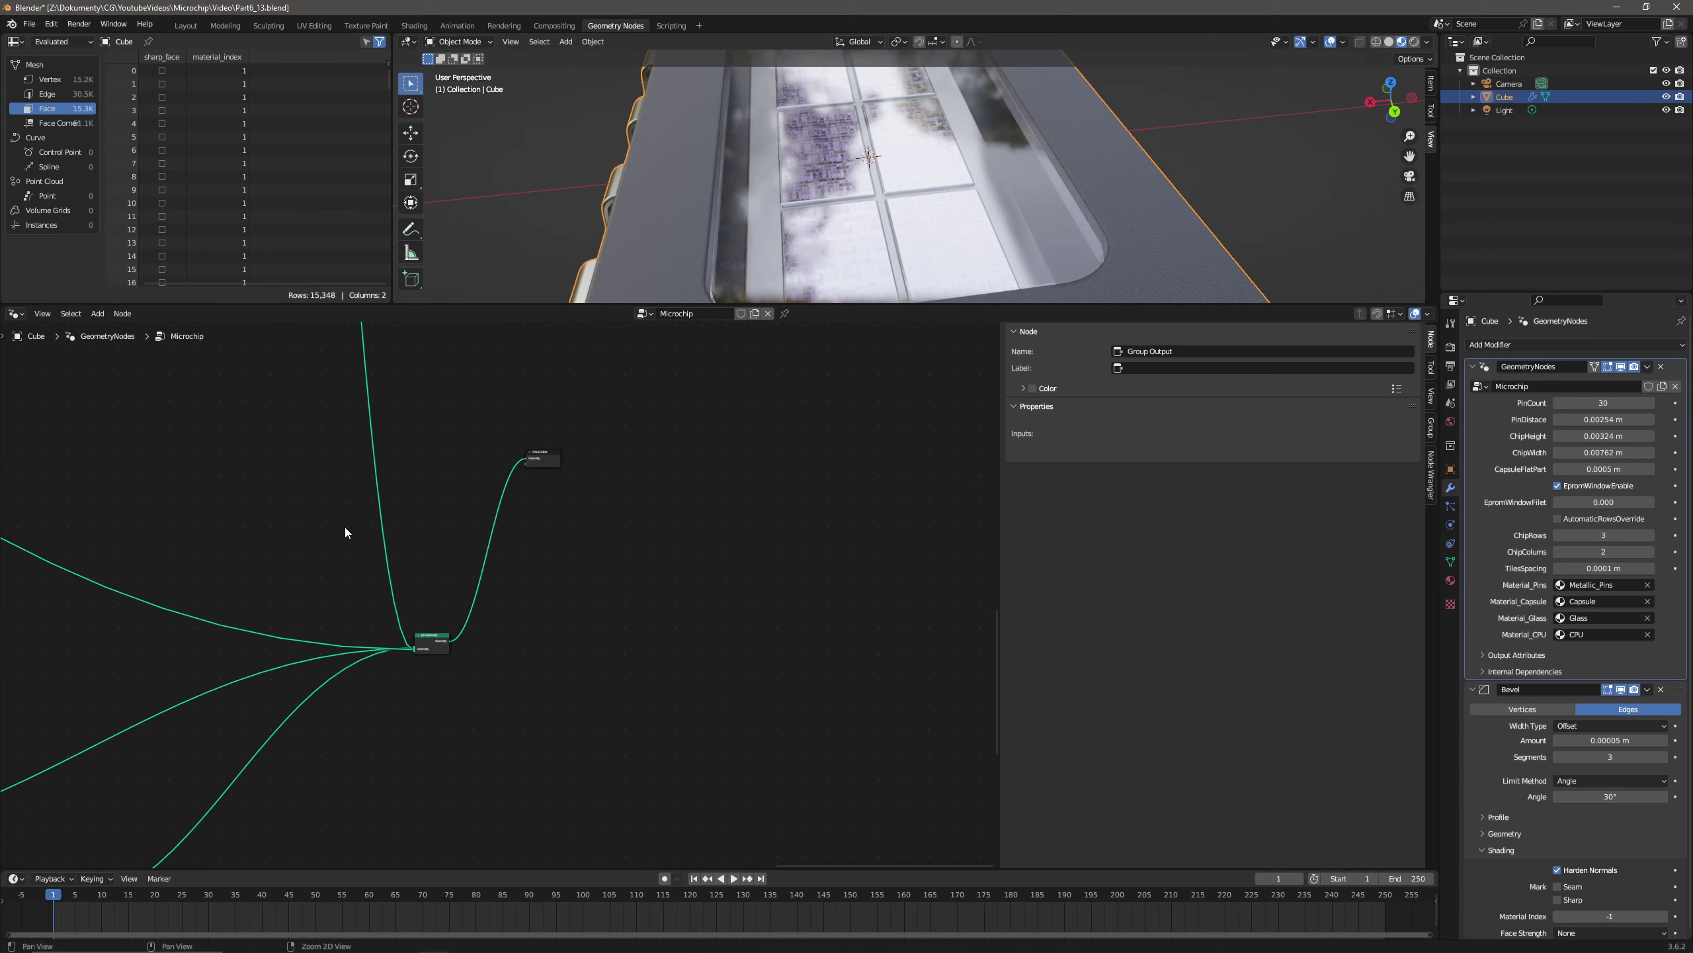
pyautogui.scroll(6, 596, 609)
pyautogui.moveTo(860, 220); pyautogui.dragTo(917, 214, button='middle')
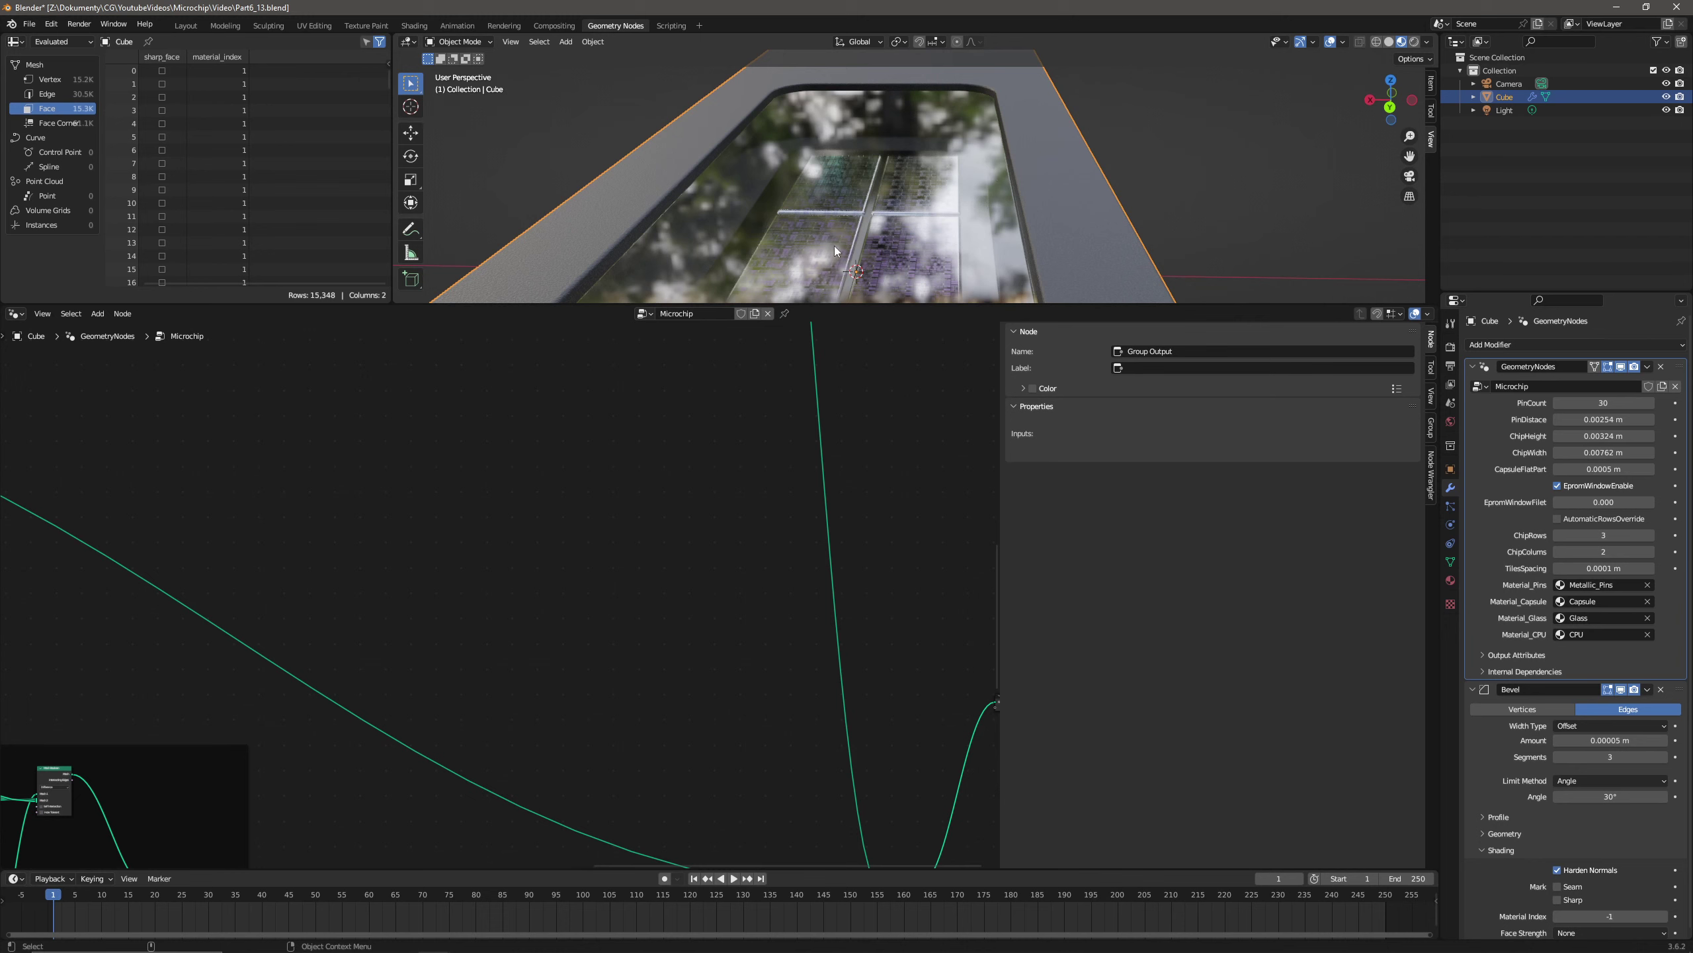
# - In the EpromWindow frame, set the Offset Scale of the Extrude Mesh following the last Convex Hull to 0.0008 and inspect the glass window
pyautogui.moveTo(324, 602); pyautogui.dragTo(741, 537, button='middle')
pyautogui.scroll(-8, 484, 585)
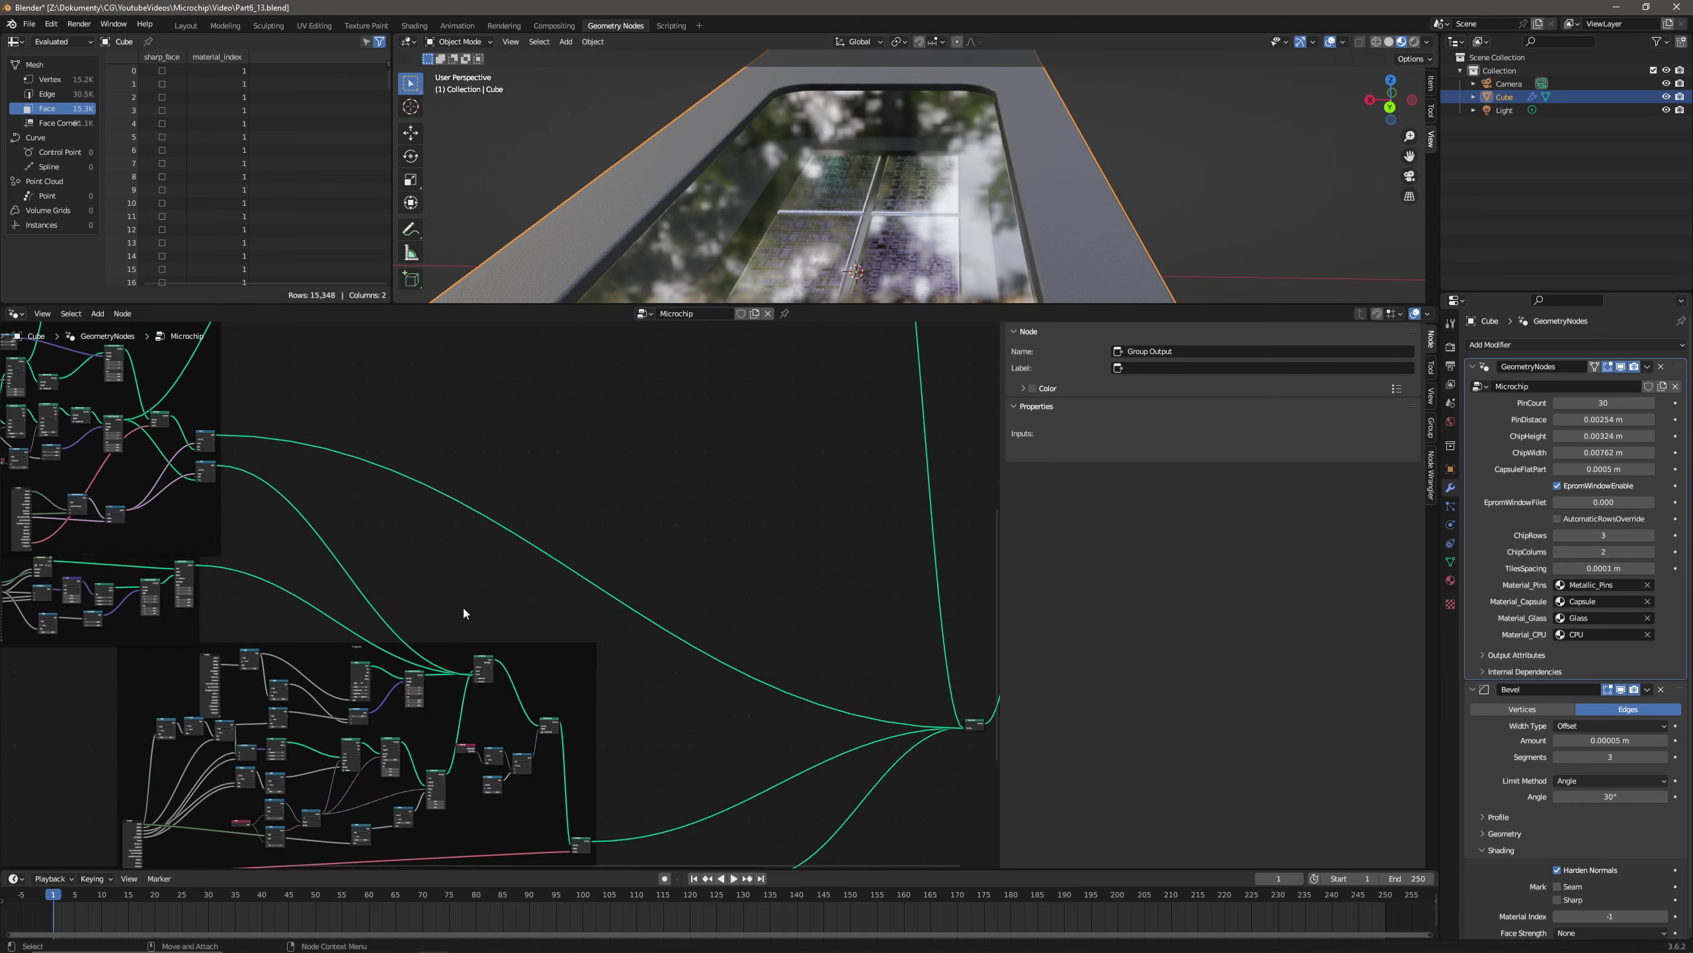
pyautogui.moveTo(275, 544); pyautogui.dragTo(749, 677, button='middle')
pyautogui.scroll(6, 550, 615)
pyautogui.scroll(7, 313, 407)
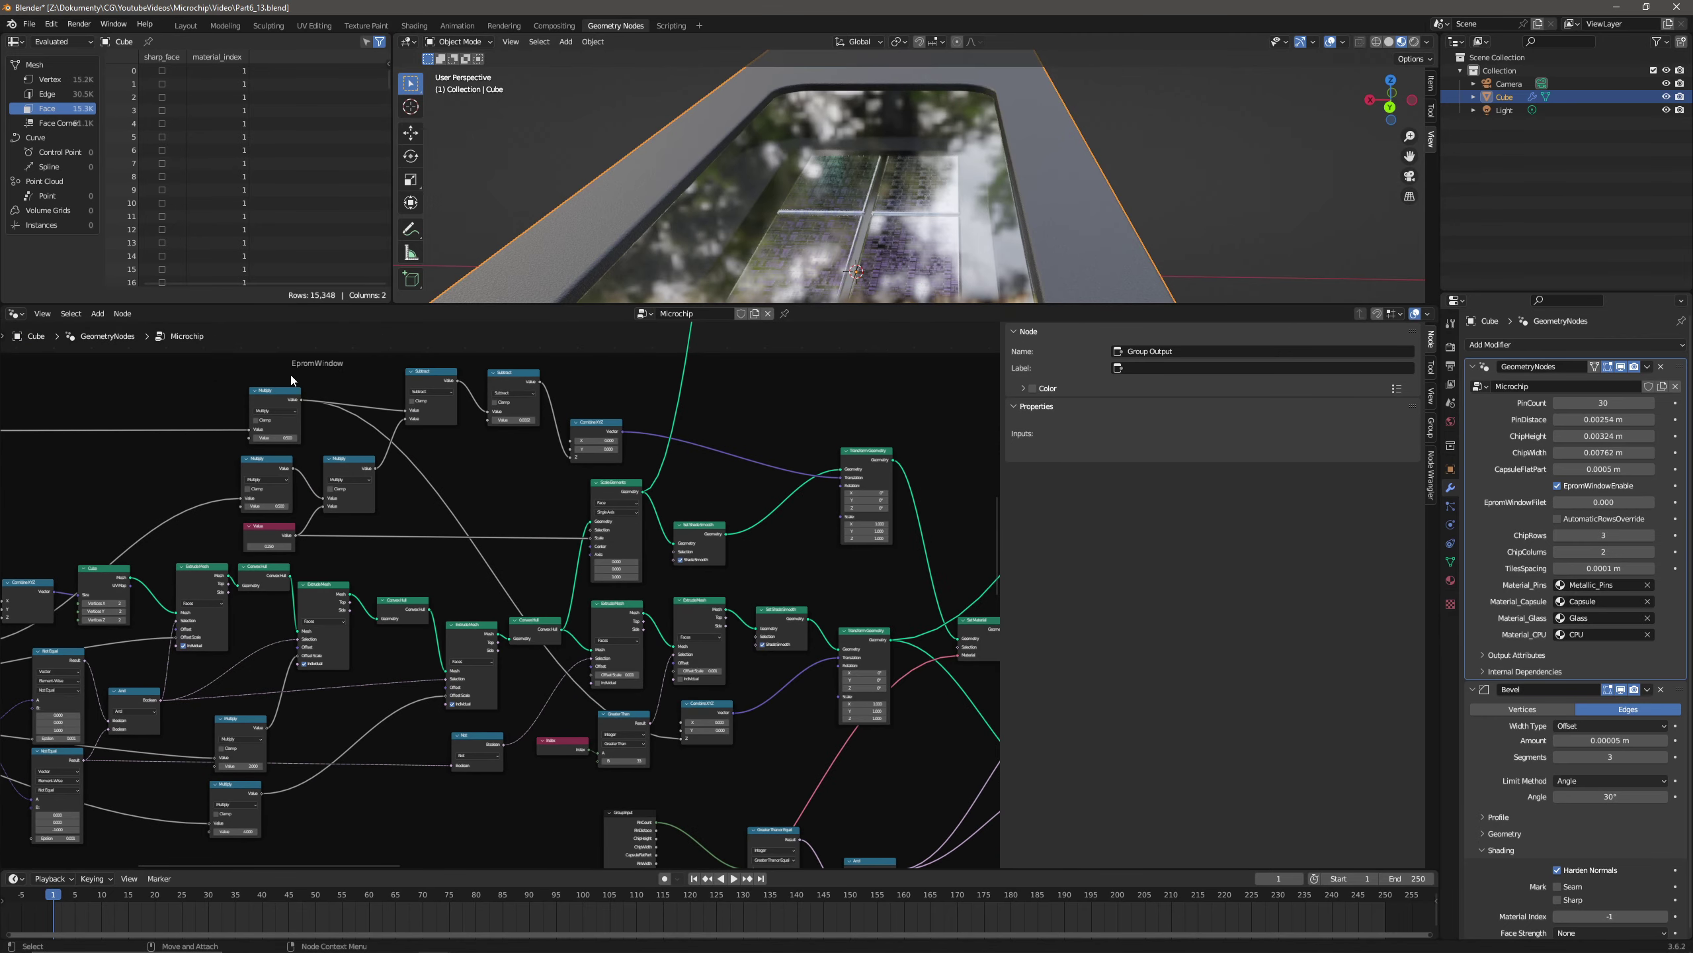
pyautogui.moveTo(582, 578); pyautogui.dragTo(397, 570, button='middle')
pyautogui.scroll(4, 290, 551)
pyautogui.scroll(2, 397, 570)
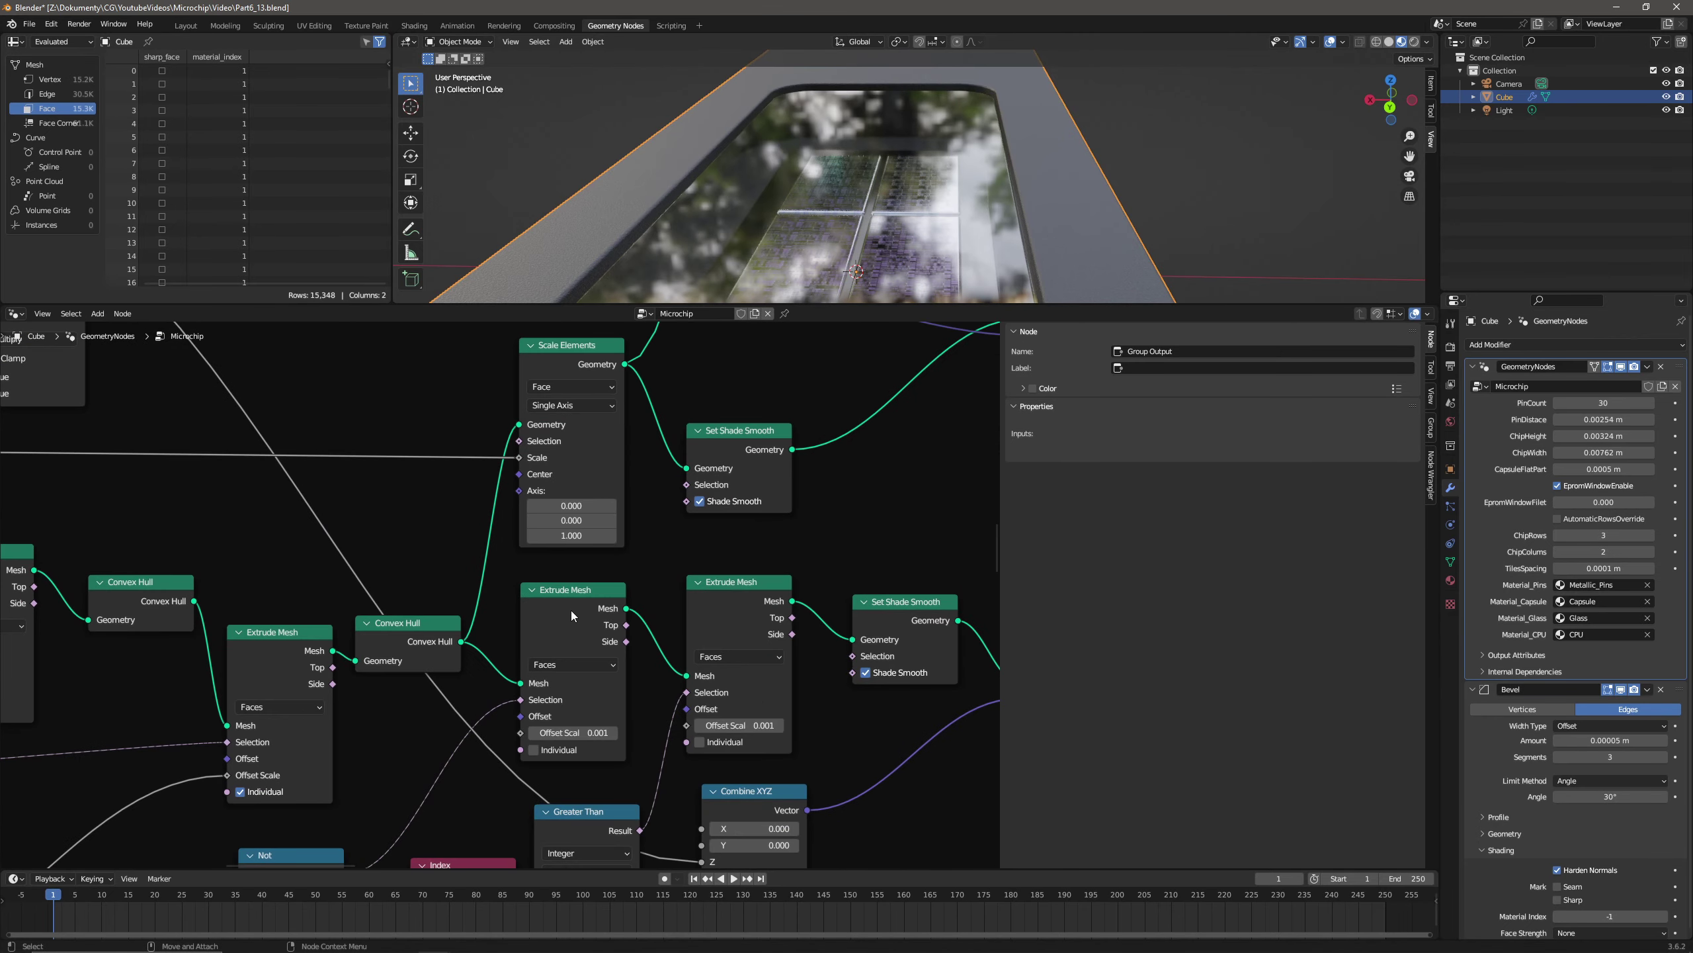
pyautogui.moveTo(565, 605); pyautogui.dragTo(568, 593)
pyautogui.scroll(4, 496, 603)
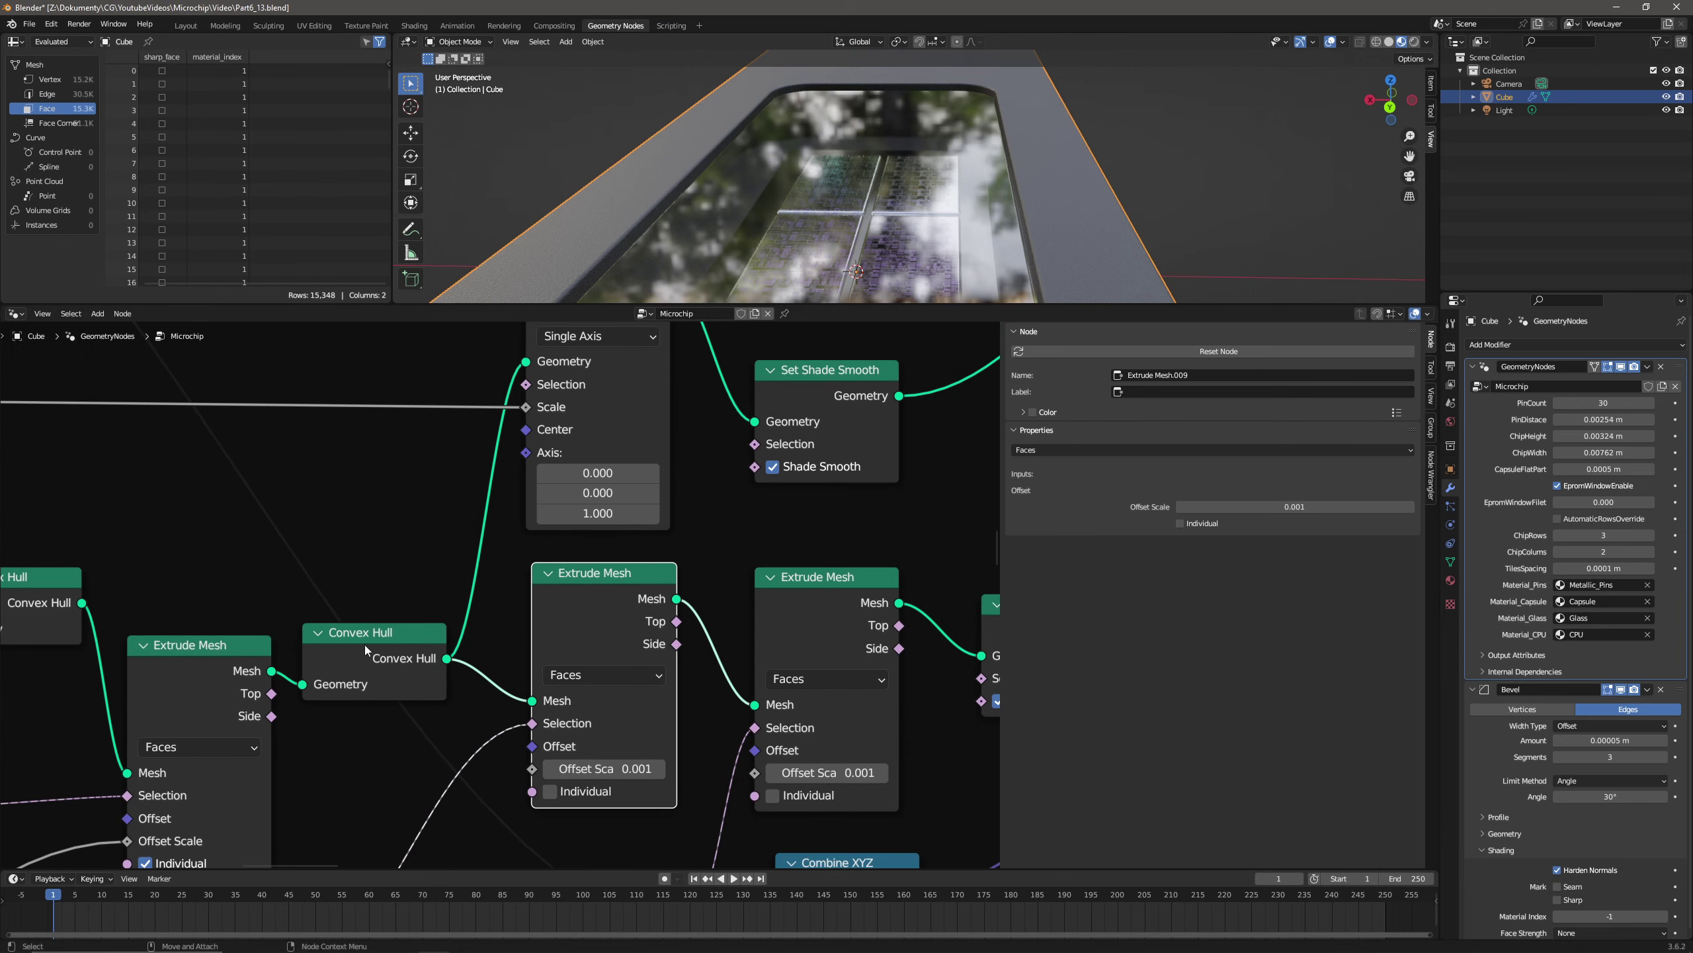
pyautogui.click(637, 770)
pyautogui.click(627, 760)
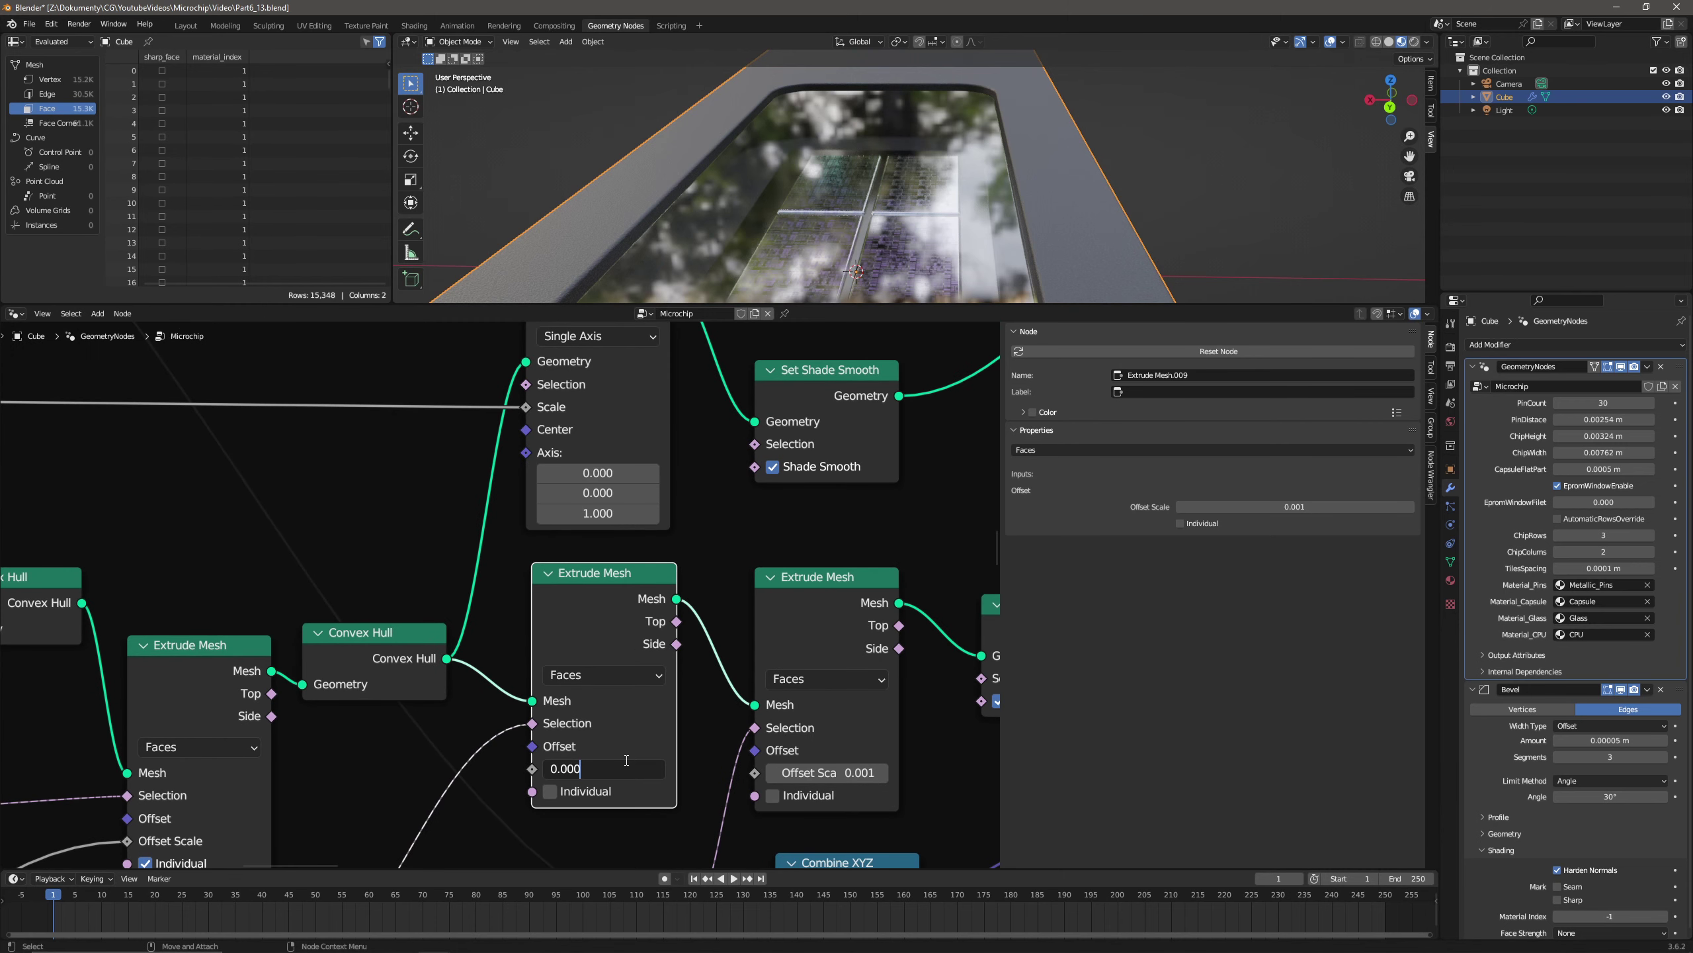
pyautogui.press('Return')
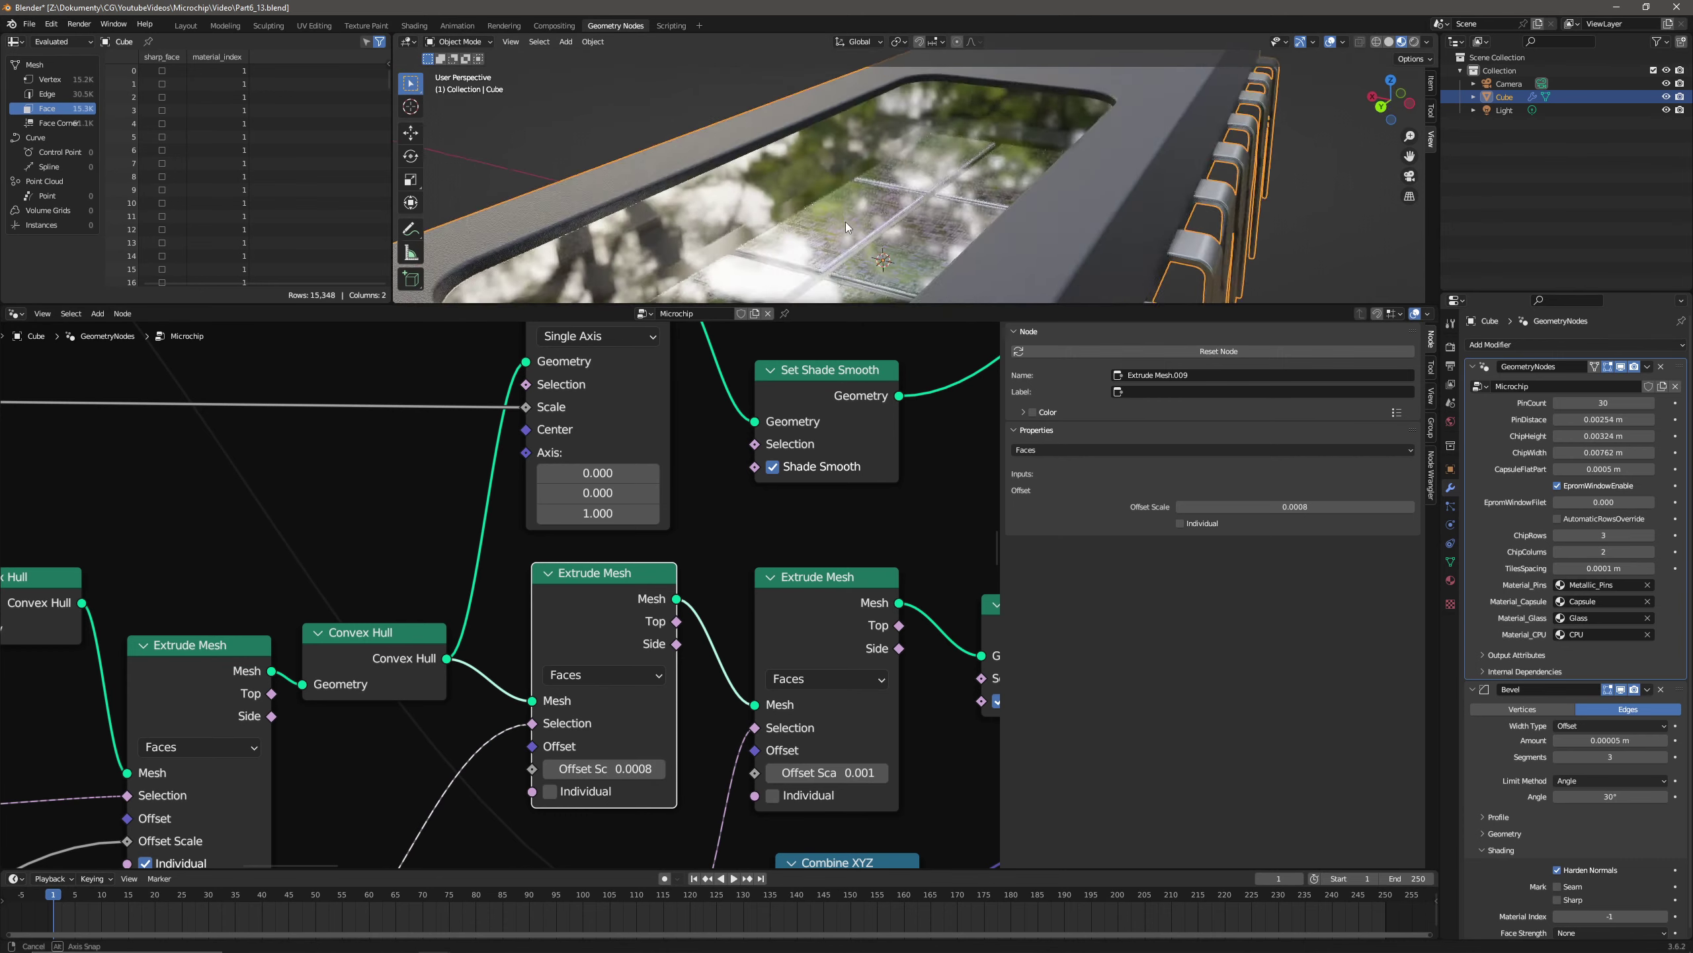
pyautogui.keyDown('alt'); pyautogui.moveTo(846, 223); pyautogui.dragTo(867, 217); pyautogui.keyUp('alt')
pyautogui.scroll(3, 918, 207)
pyautogui.keyDown('alt'); pyautogui.moveTo(968, 195); pyautogui.dragTo(824, 231); pyautogui.keyUp('alt')
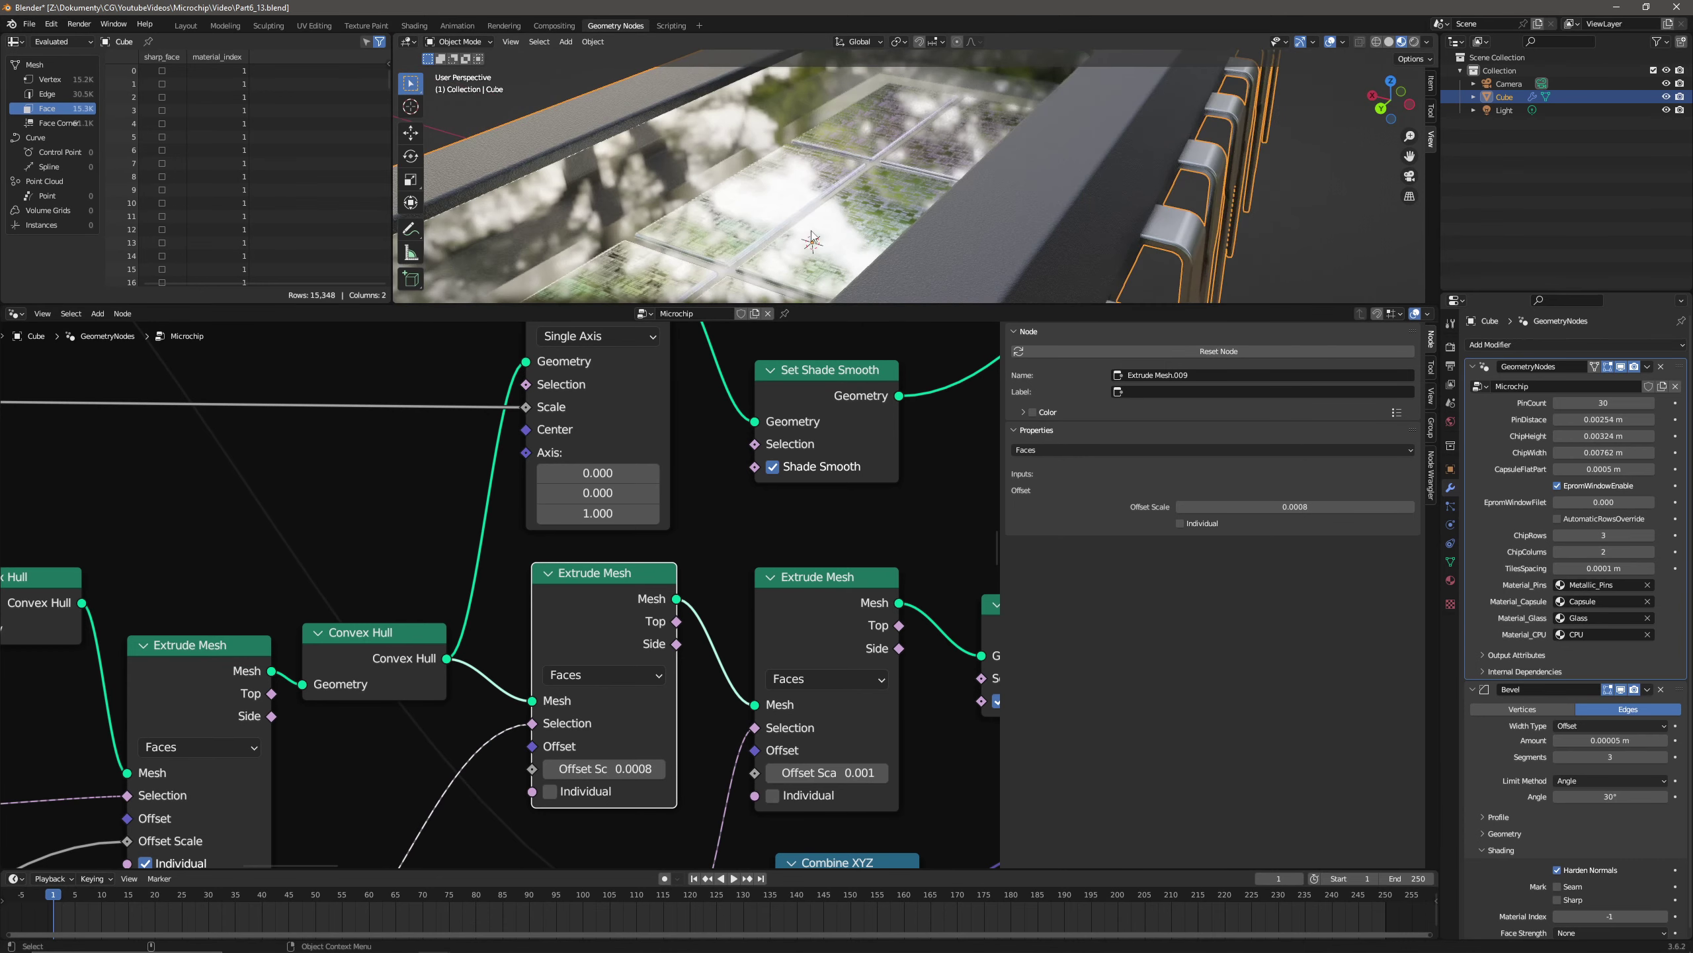